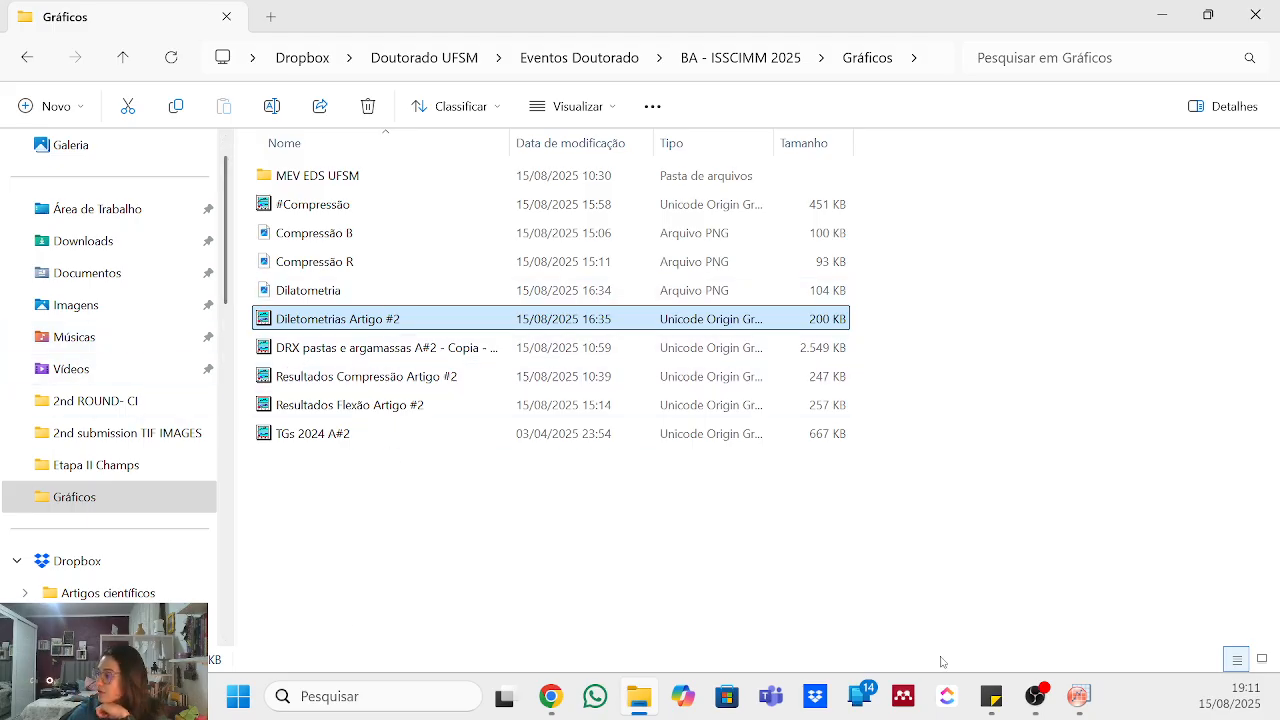
- Switch to OriginPro and delete worksheet 33 from the Dados workbook
click(1072, 705)
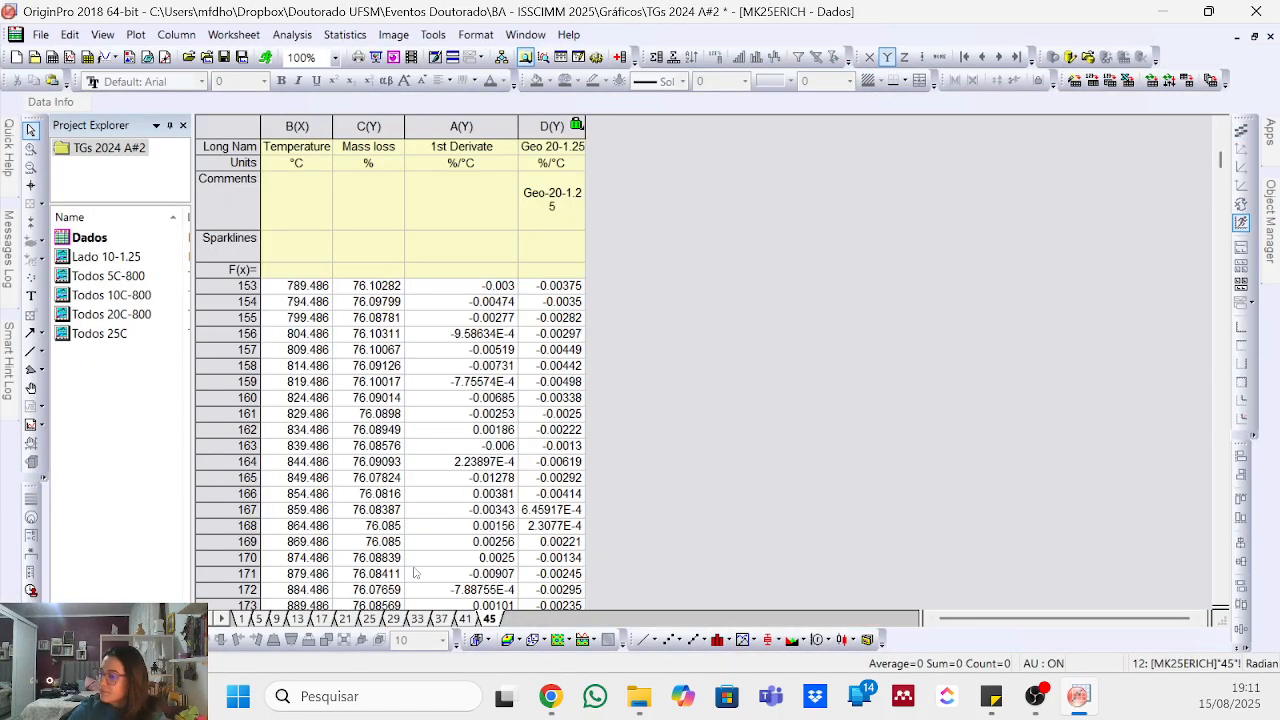
click(241, 619)
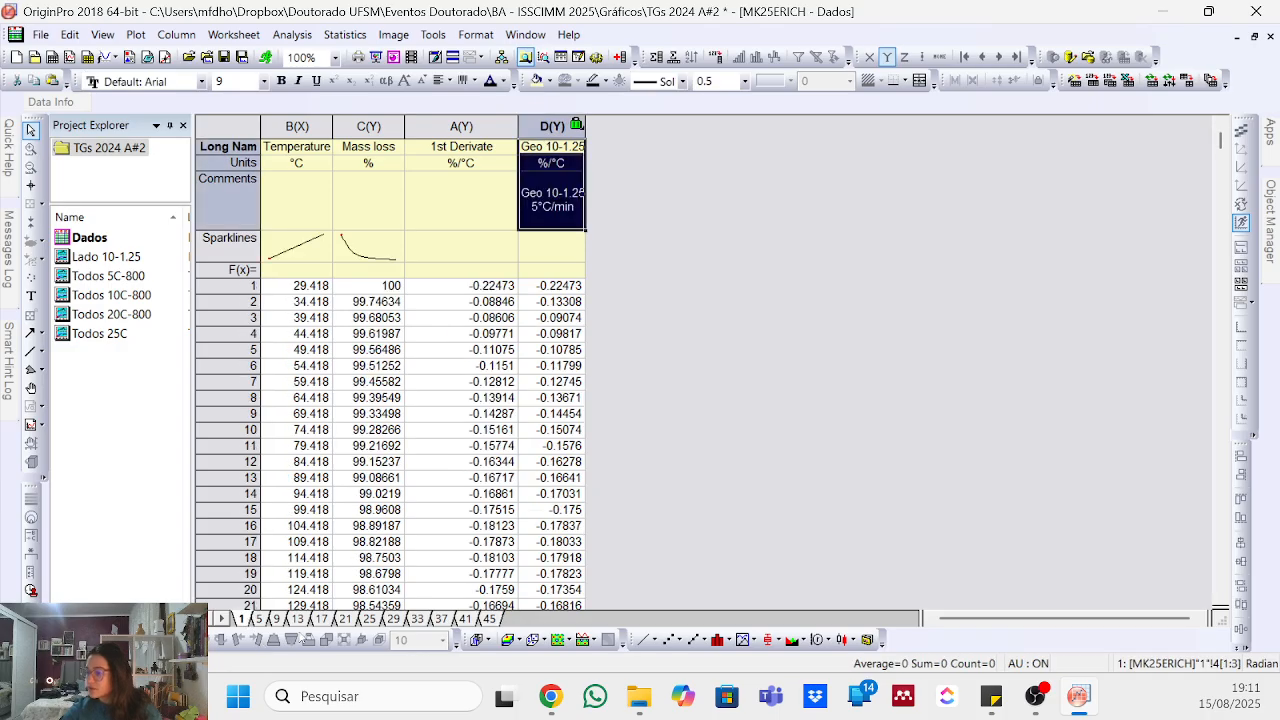
right_click(418, 620)
click(441, 445)
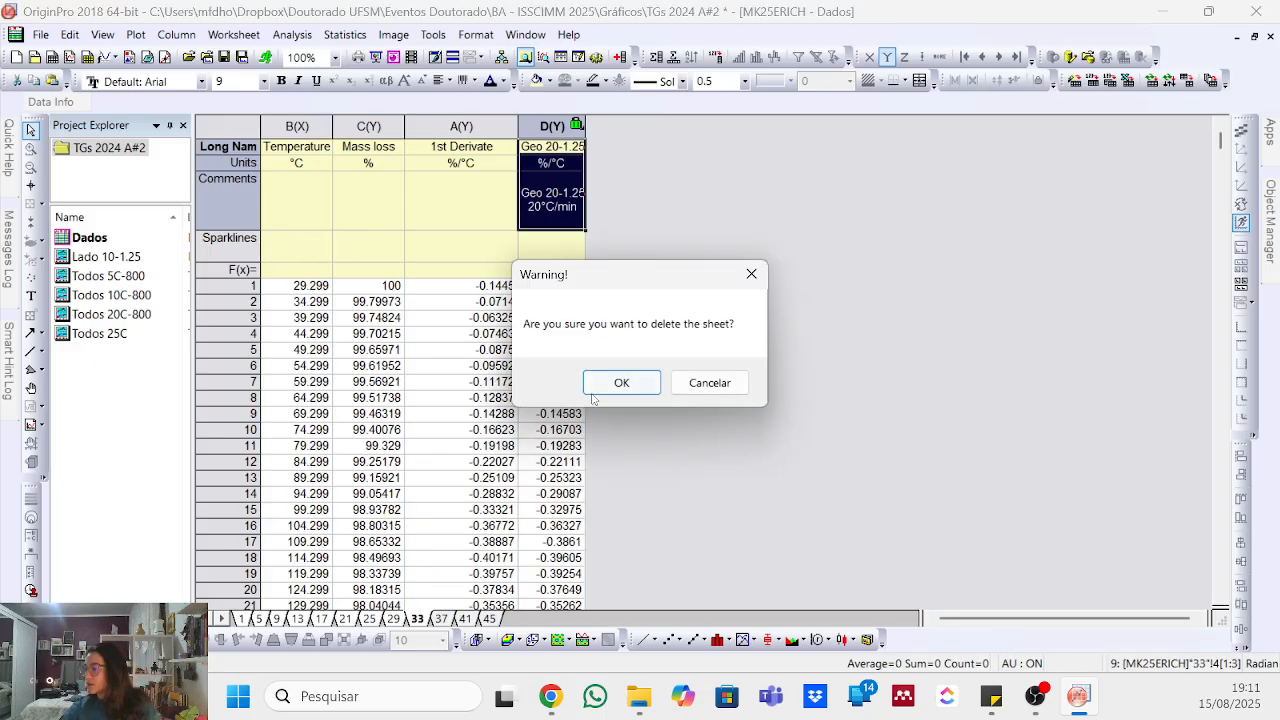
click(616, 386)
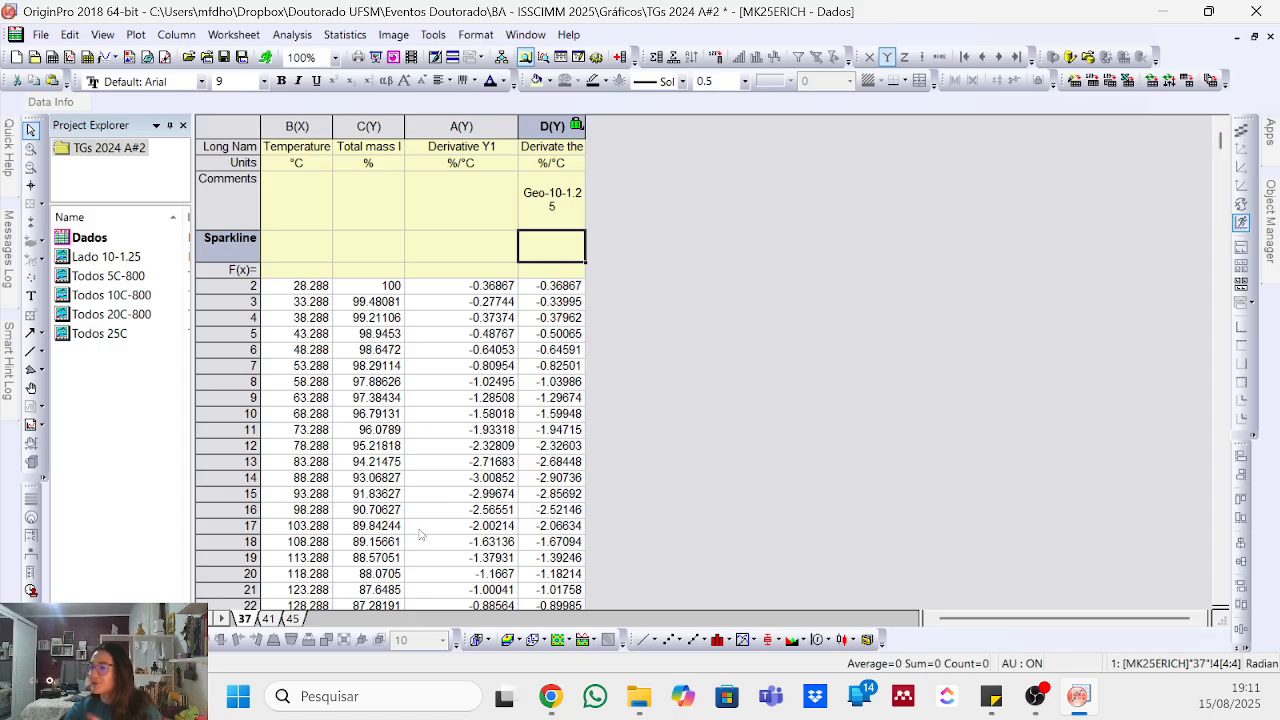
- Delete worksheet 41, the one with the Geo-20-0.50 data, from the Dados workbook
click(270, 619)
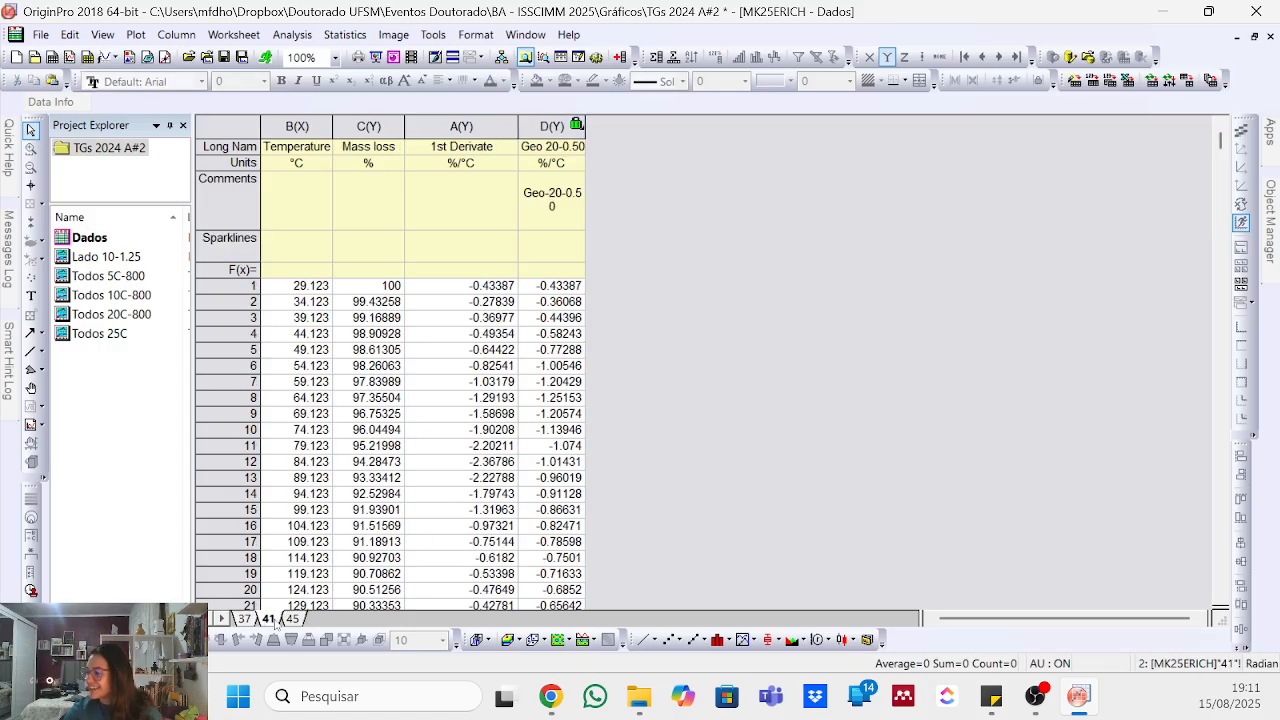
click(550, 212)
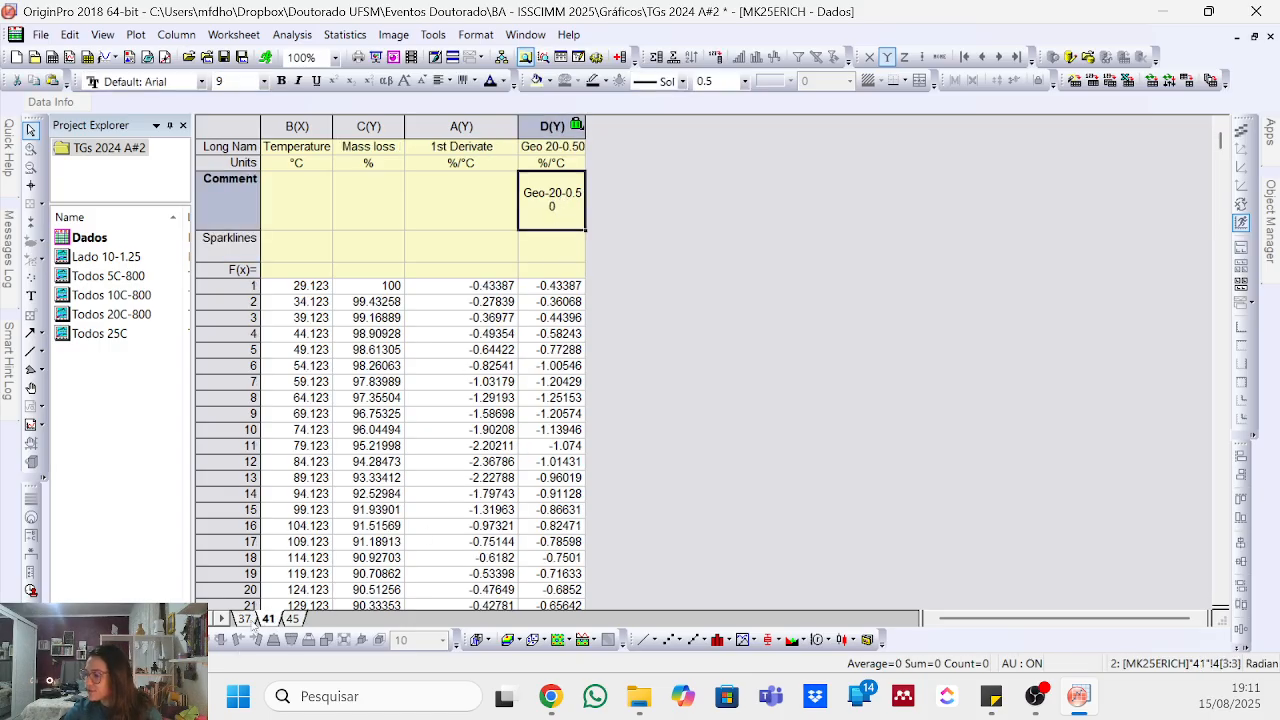
right_click(274, 620)
click(315, 433)
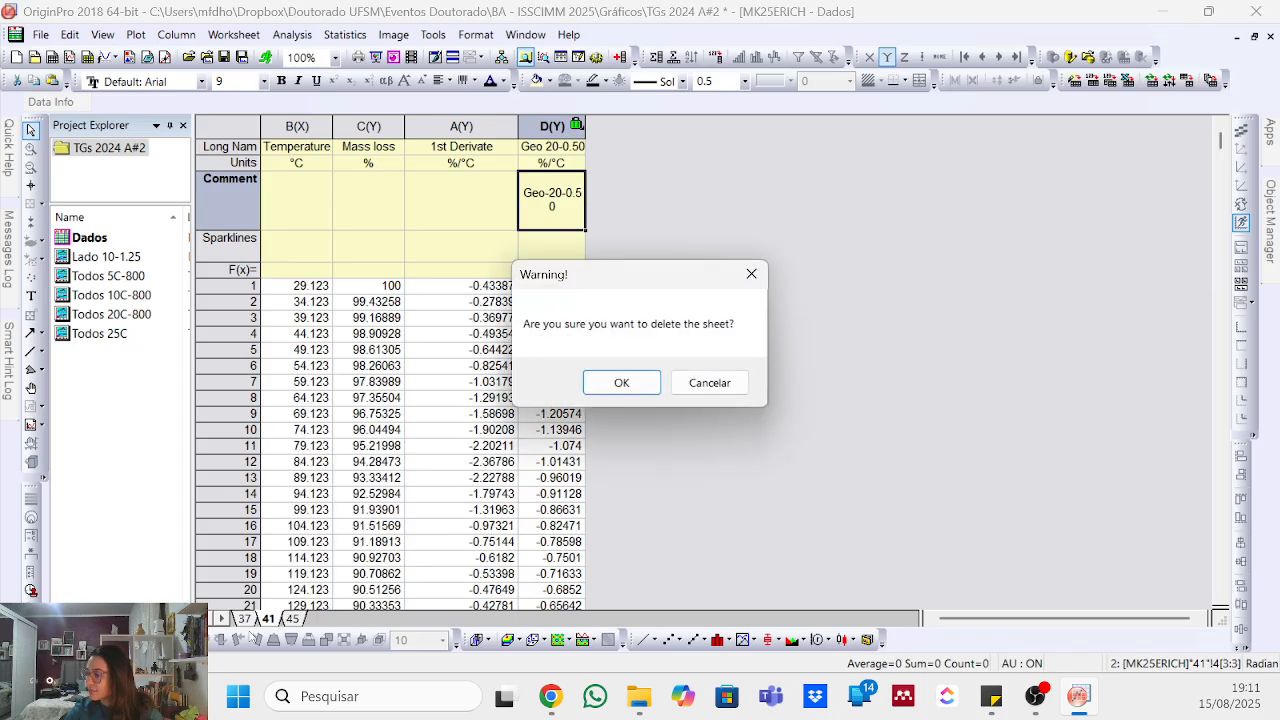
click(620, 381)
- Change the comment of column D(Y) on sheet 45 to "20K-1.25"
click(244, 619)
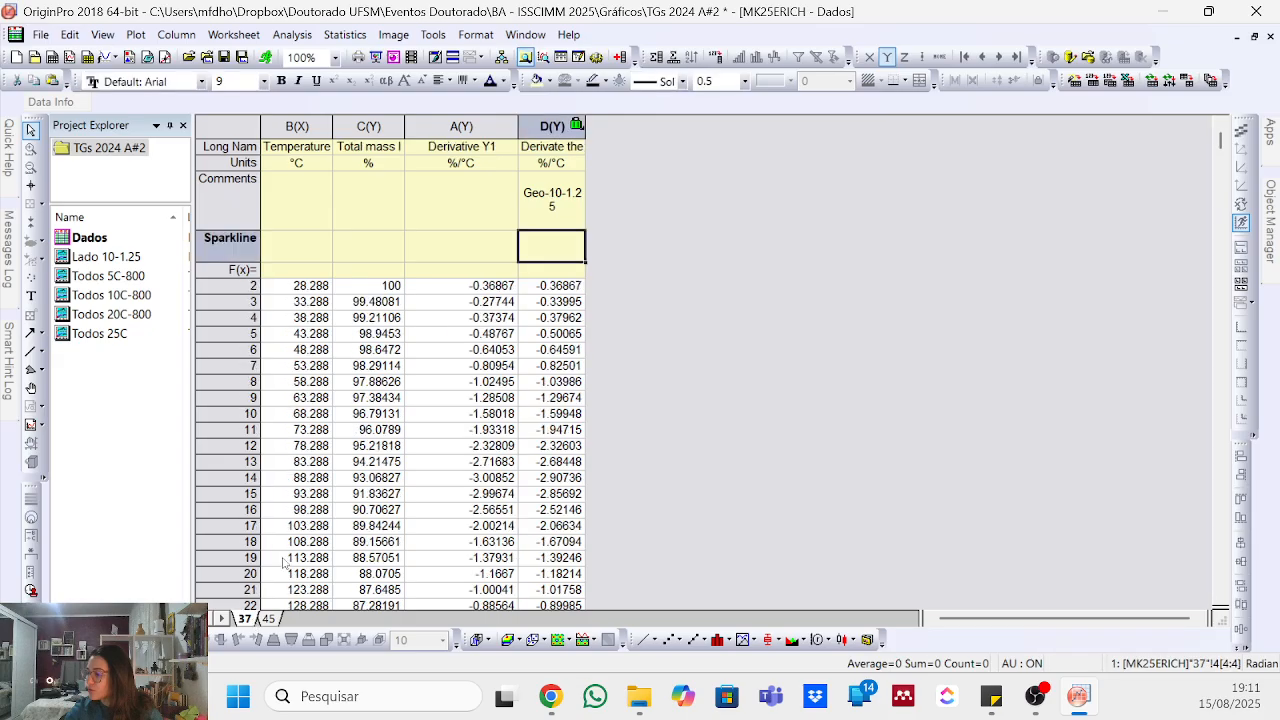
click(553, 213)
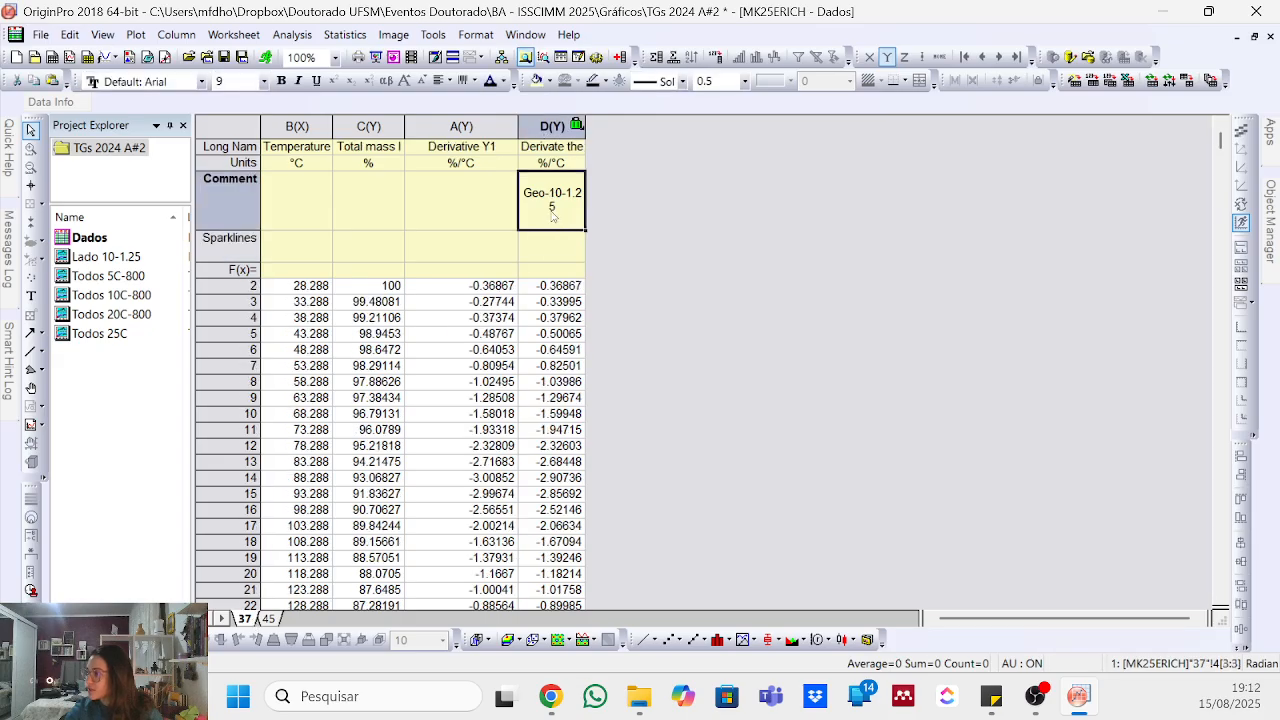
click(270, 619)
double_click(570, 204)
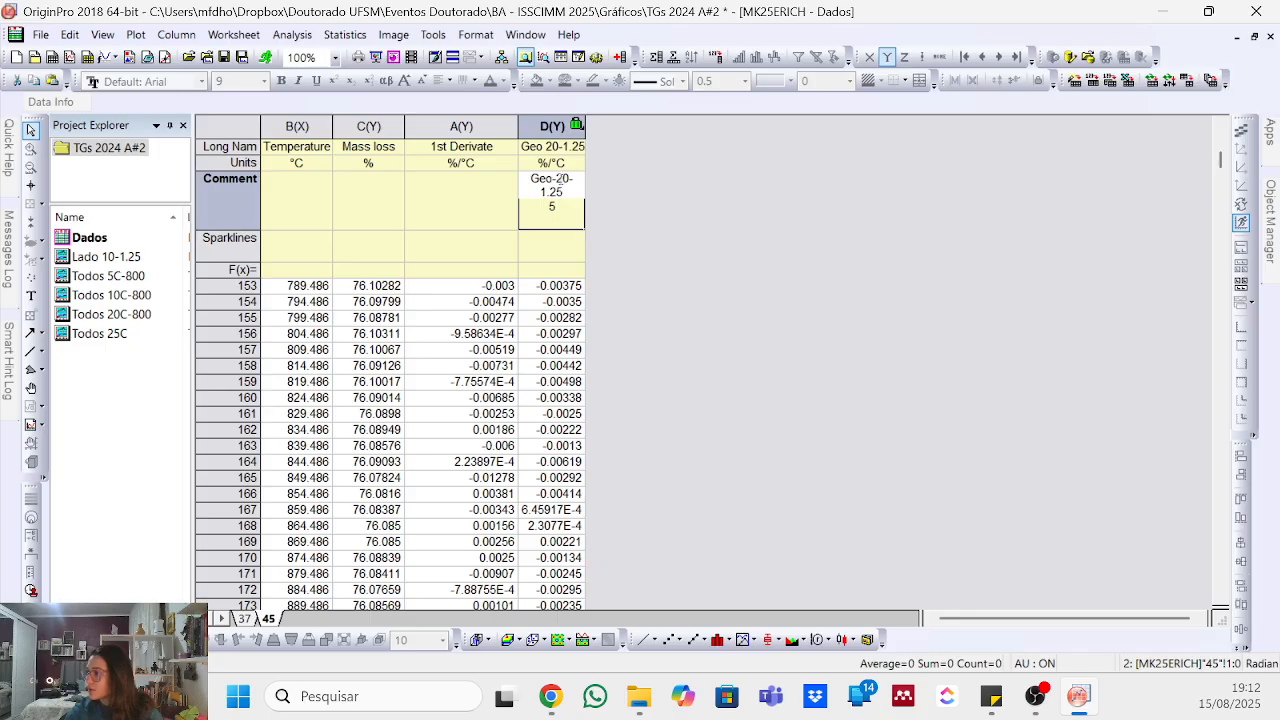
key(BackSpace)
key(BackSpace)
key(BackSpace)
key(BackSpace)
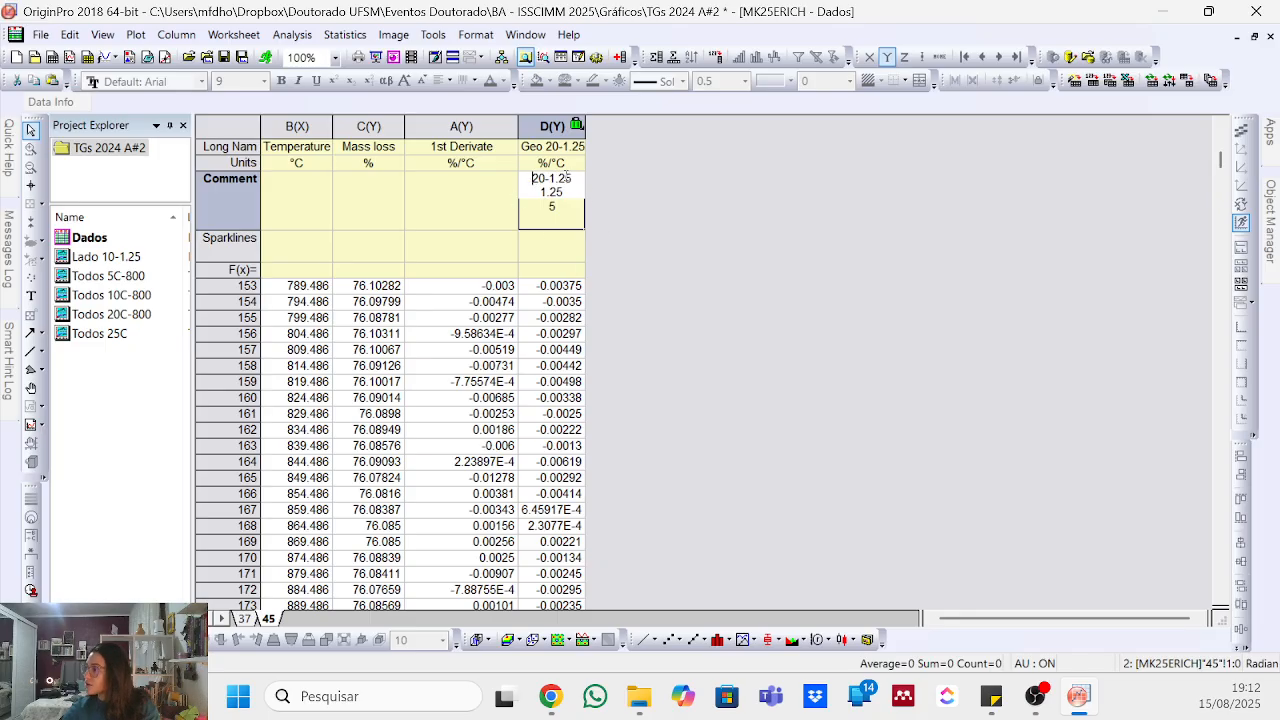
text(K)
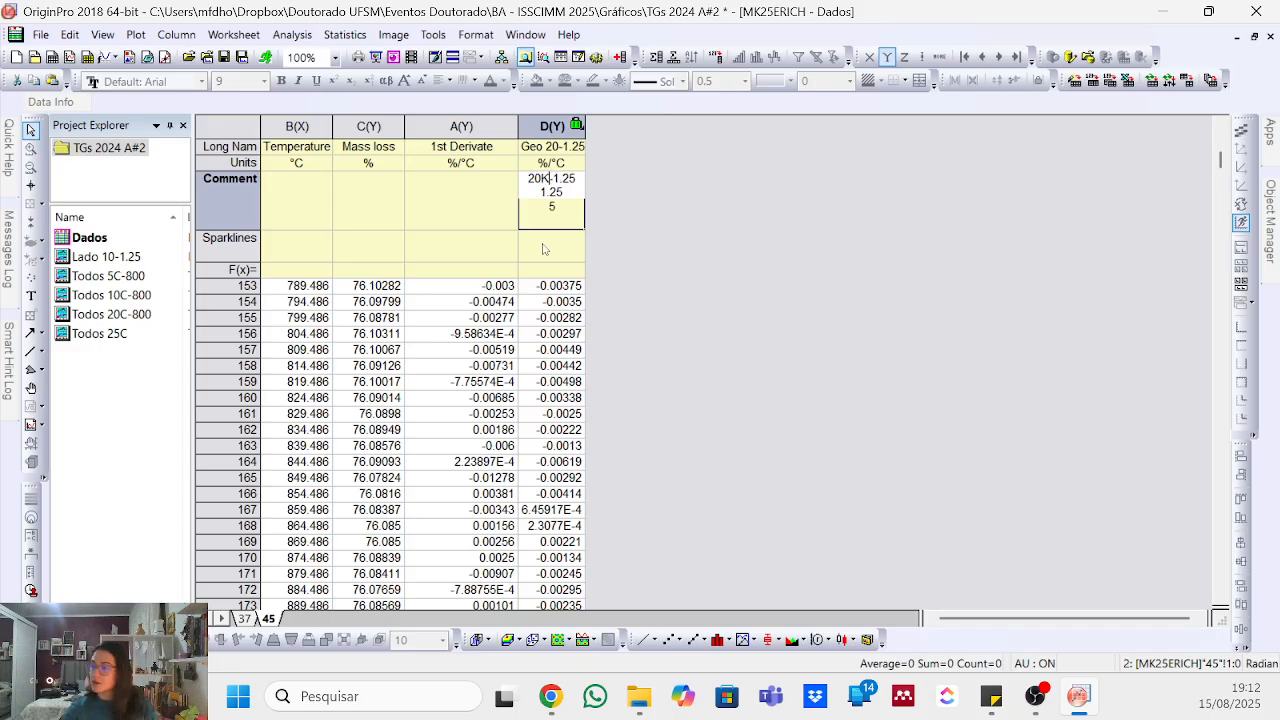
click(638, 283)
- Change the comment of column D(Y) on sheet 37 to "10K-1.25"
click(244, 619)
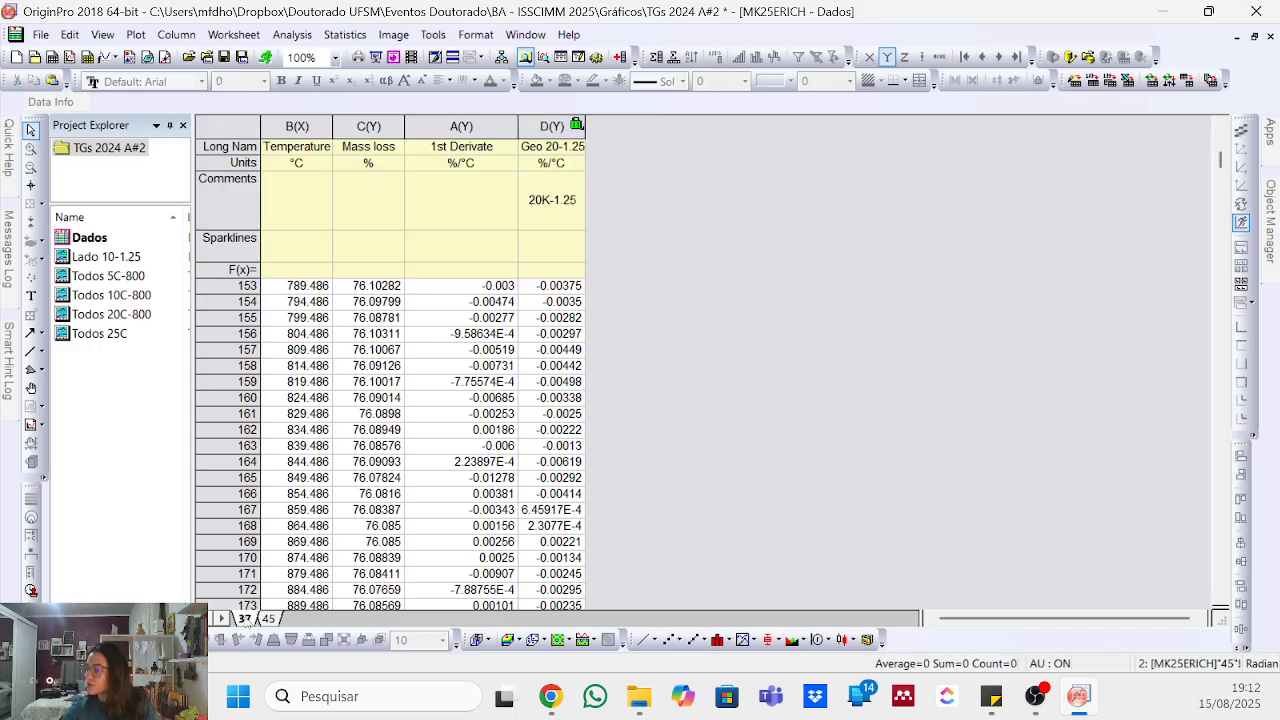
double_click(552, 191)
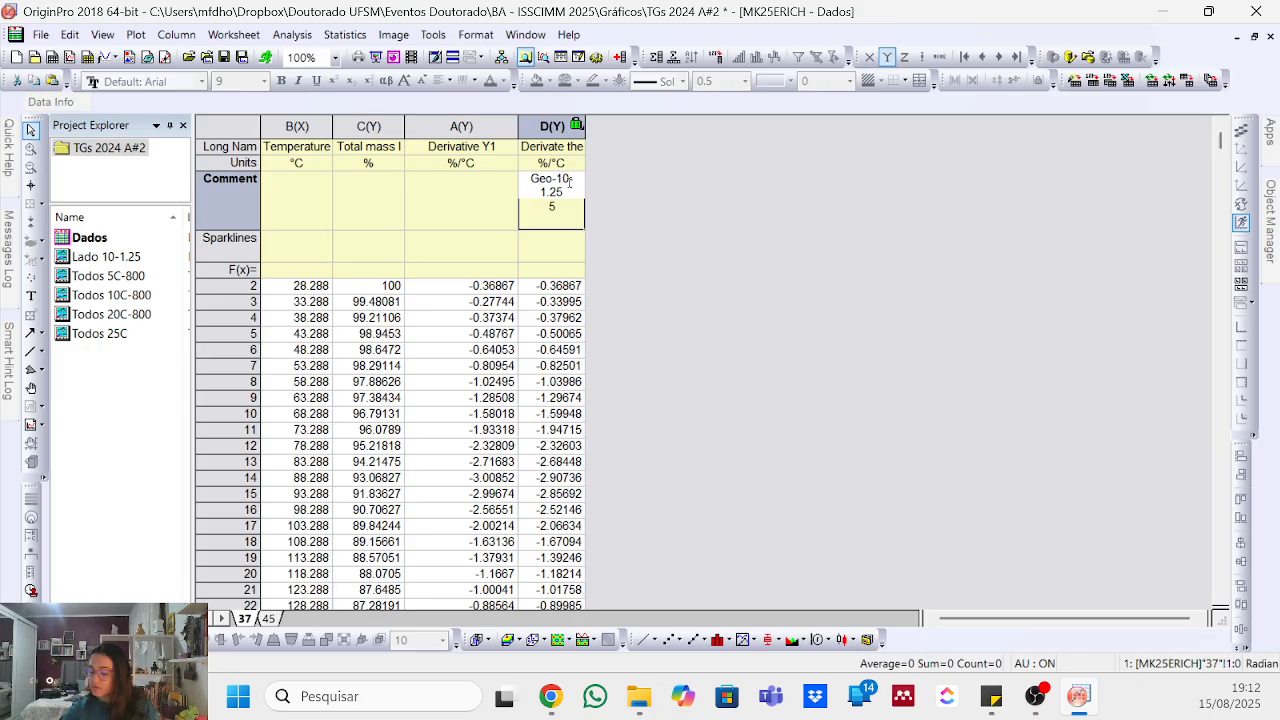
key(Left)
key(Left)
key(BackSpace)
key(BackSpace)
key(BackSpace)
key(BackSpace)
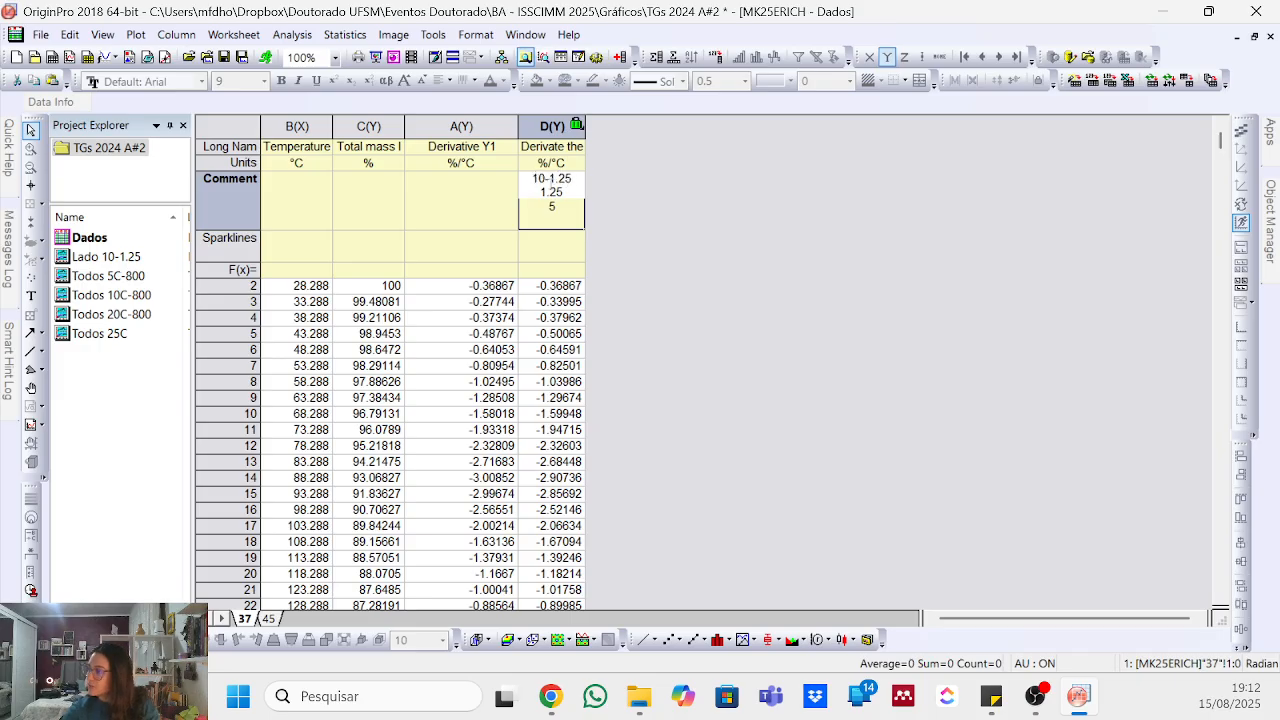
text(K)
key(Return)
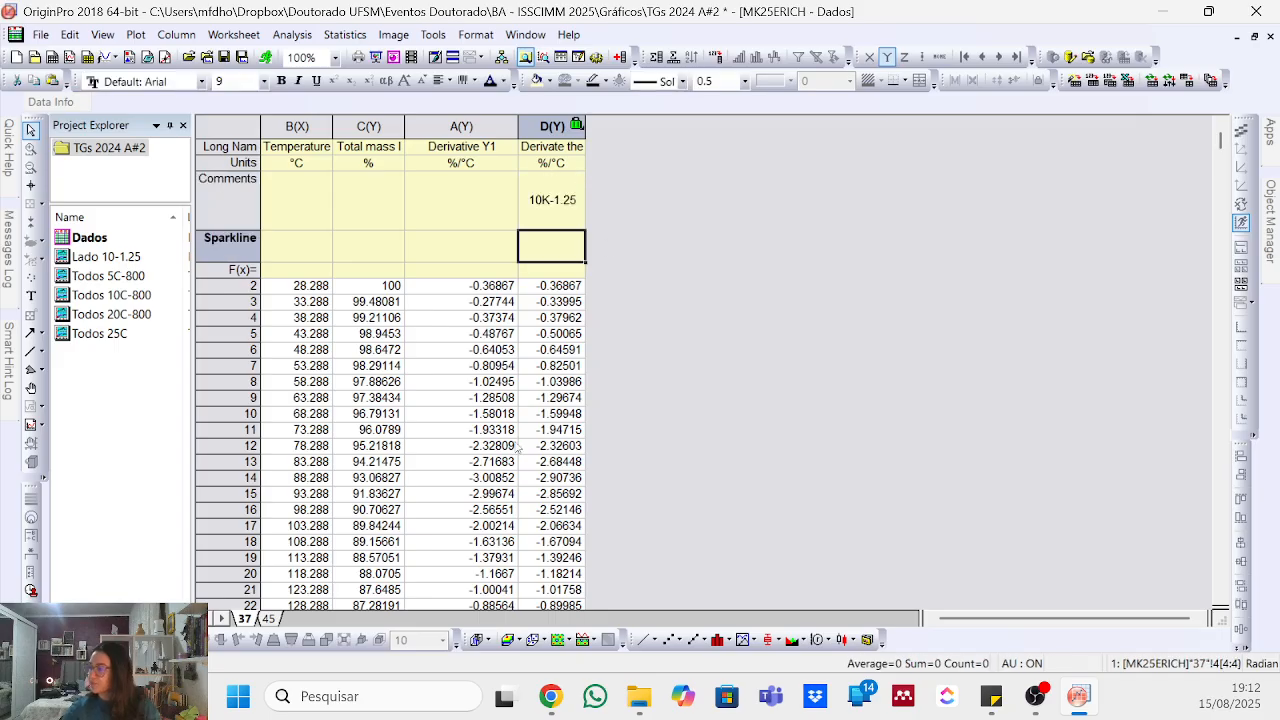
- View the Dilatometria image in the Gráficos folder to check its legend and style, and return to OriginPro
click(640, 698)
double_click(415, 290)
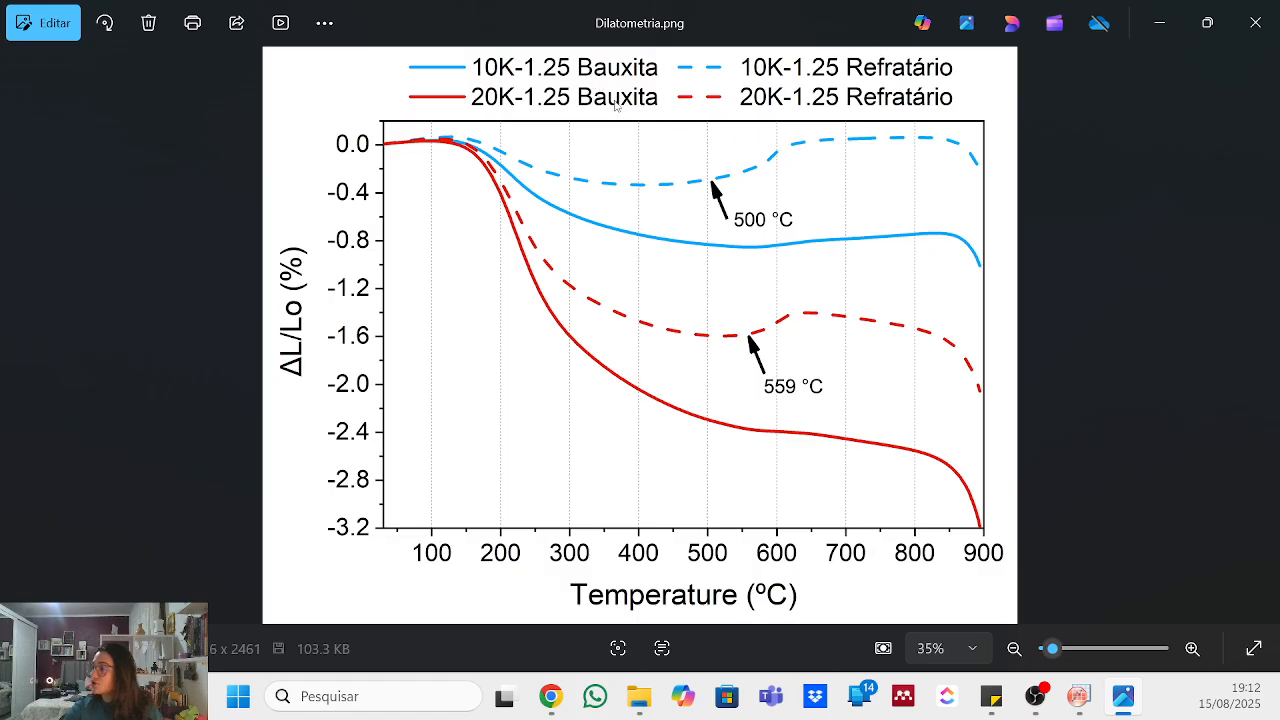
click(1250, 10)
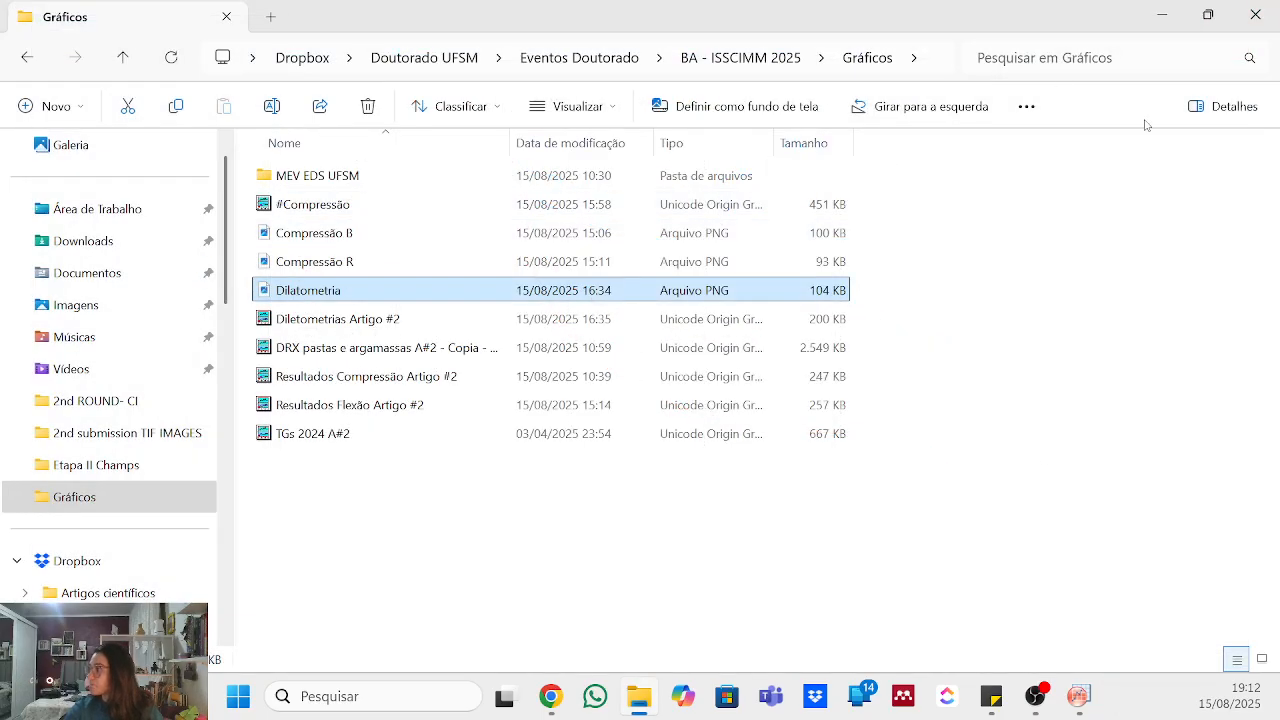
click(1078, 696)
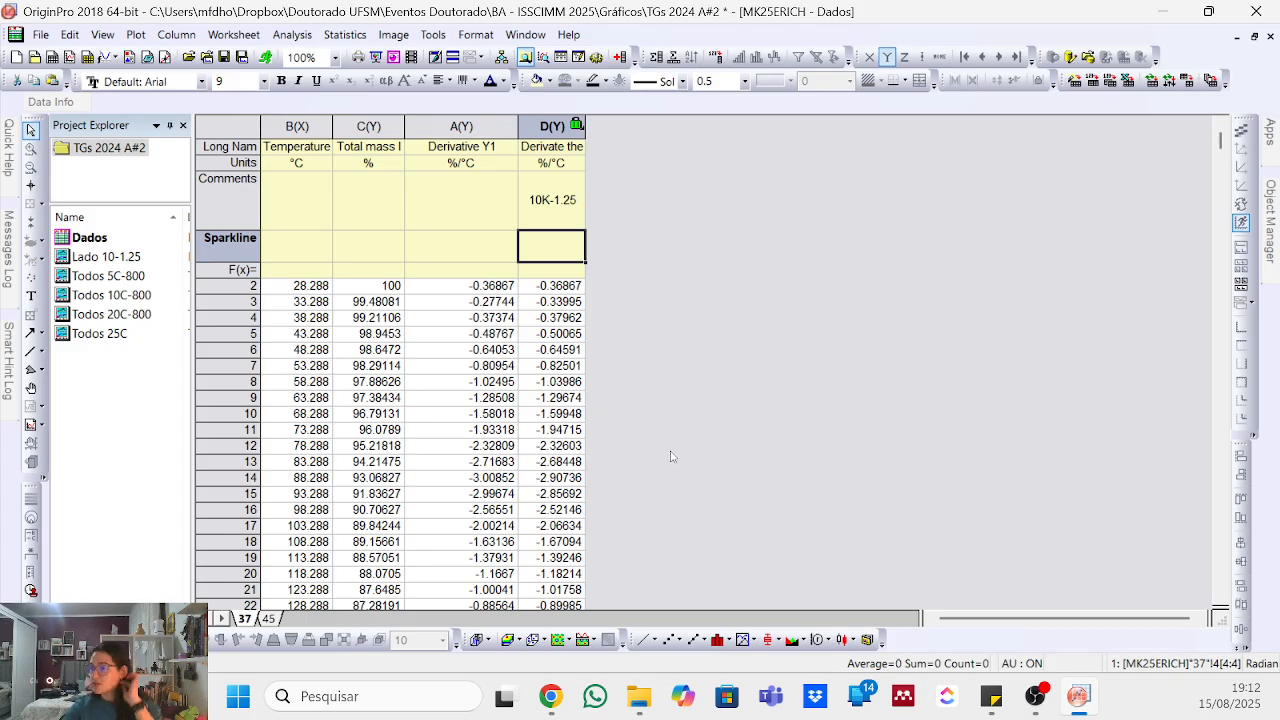
- Review sheet 45 and the existing graphs Lado 10-1.25, Todos 5C-800, Todos 20C-800 and Todos 25C
click(268, 619)
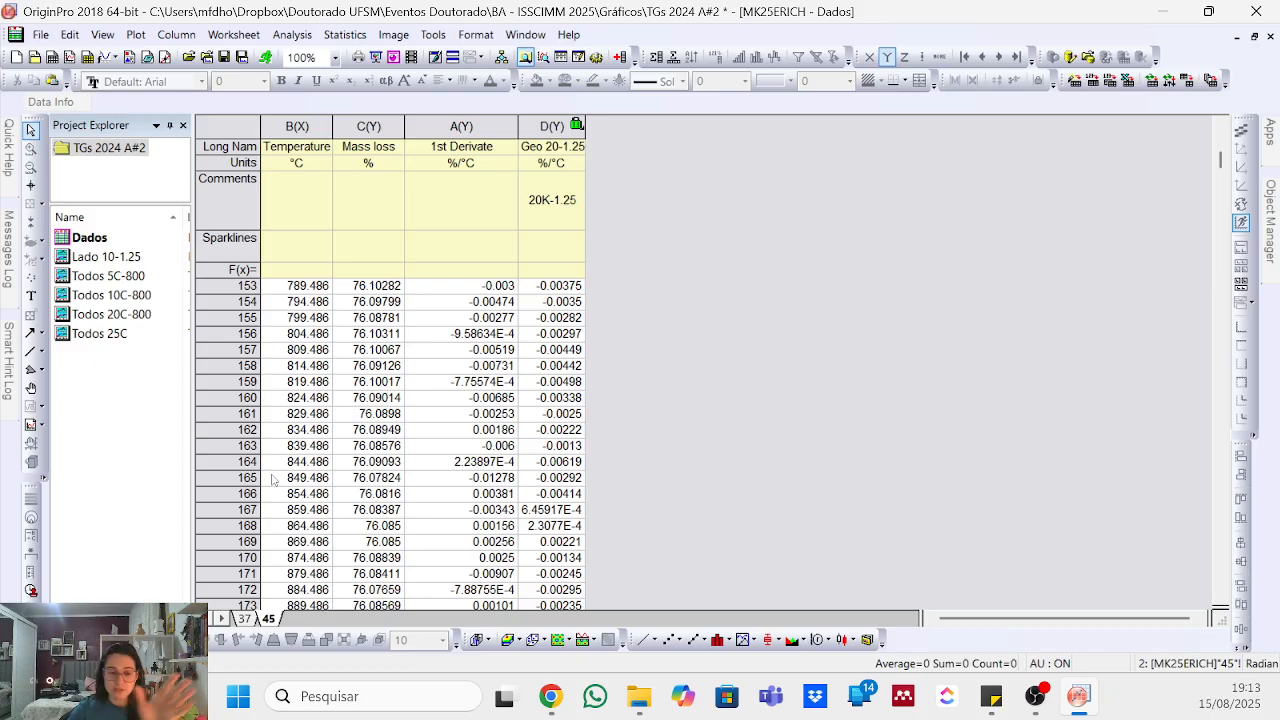
double_click(117, 260)
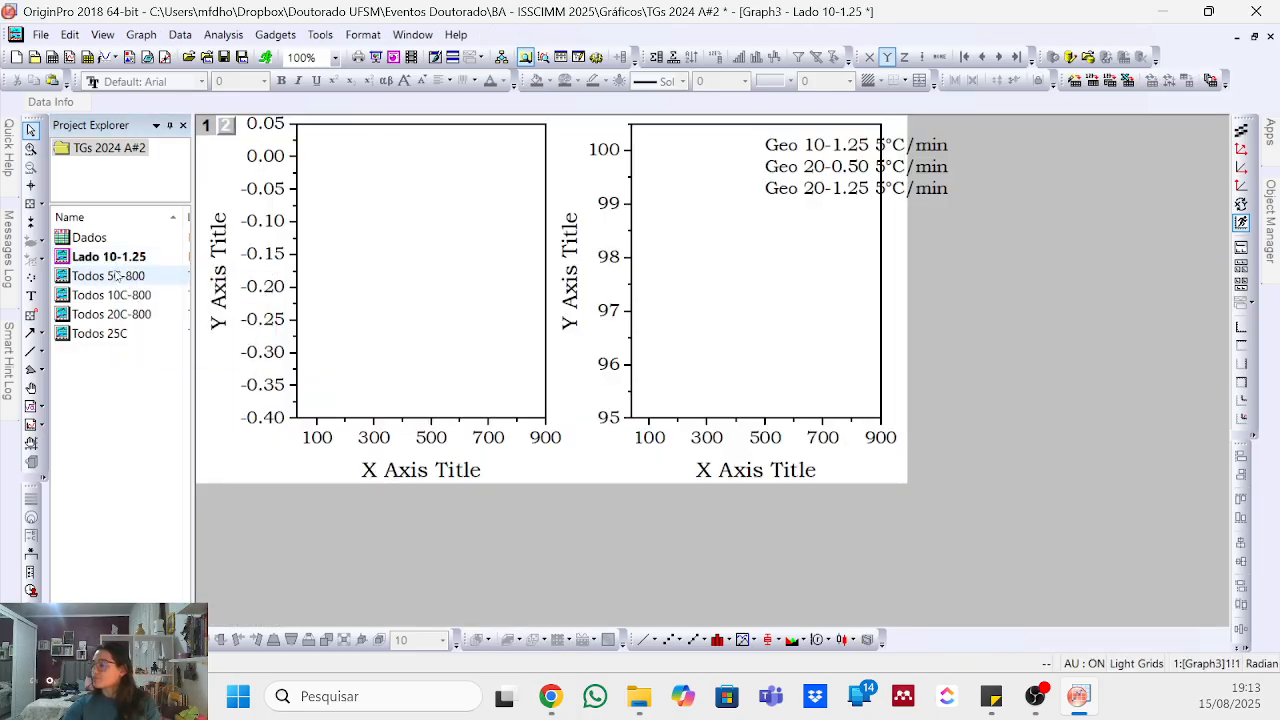
double_click(110, 276)
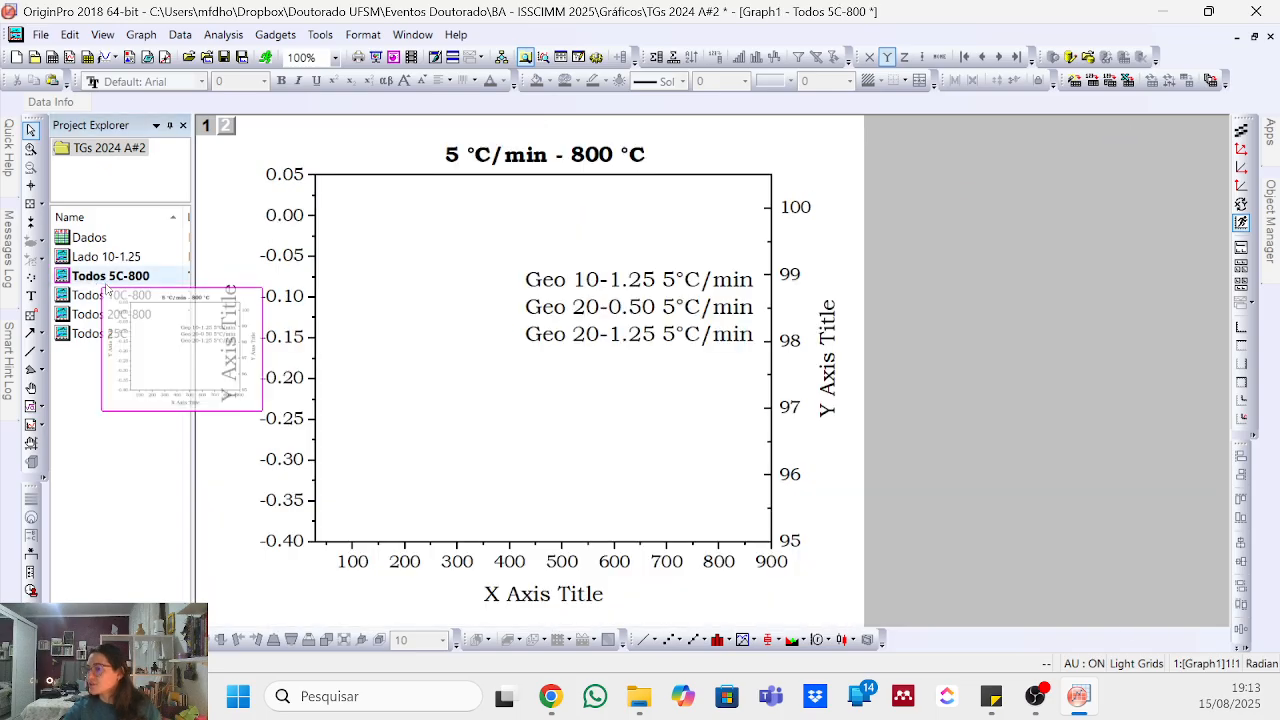
double_click(115, 314)
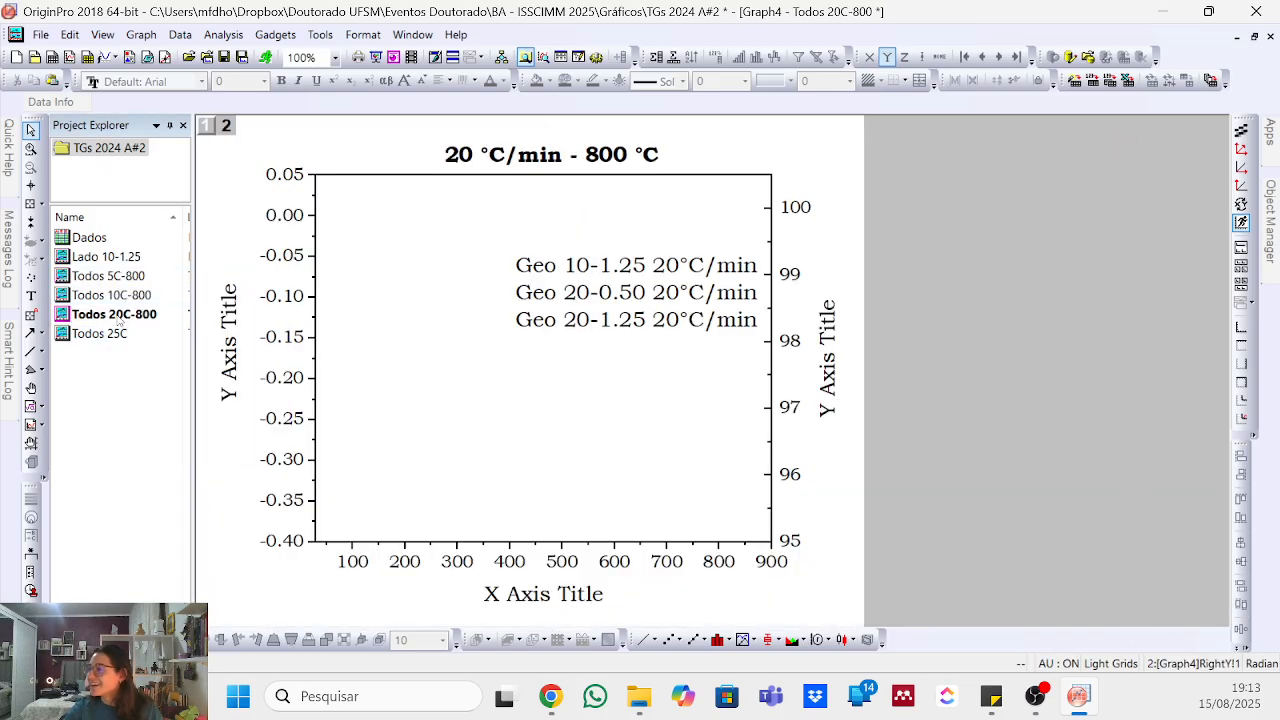
double_click(122, 335)
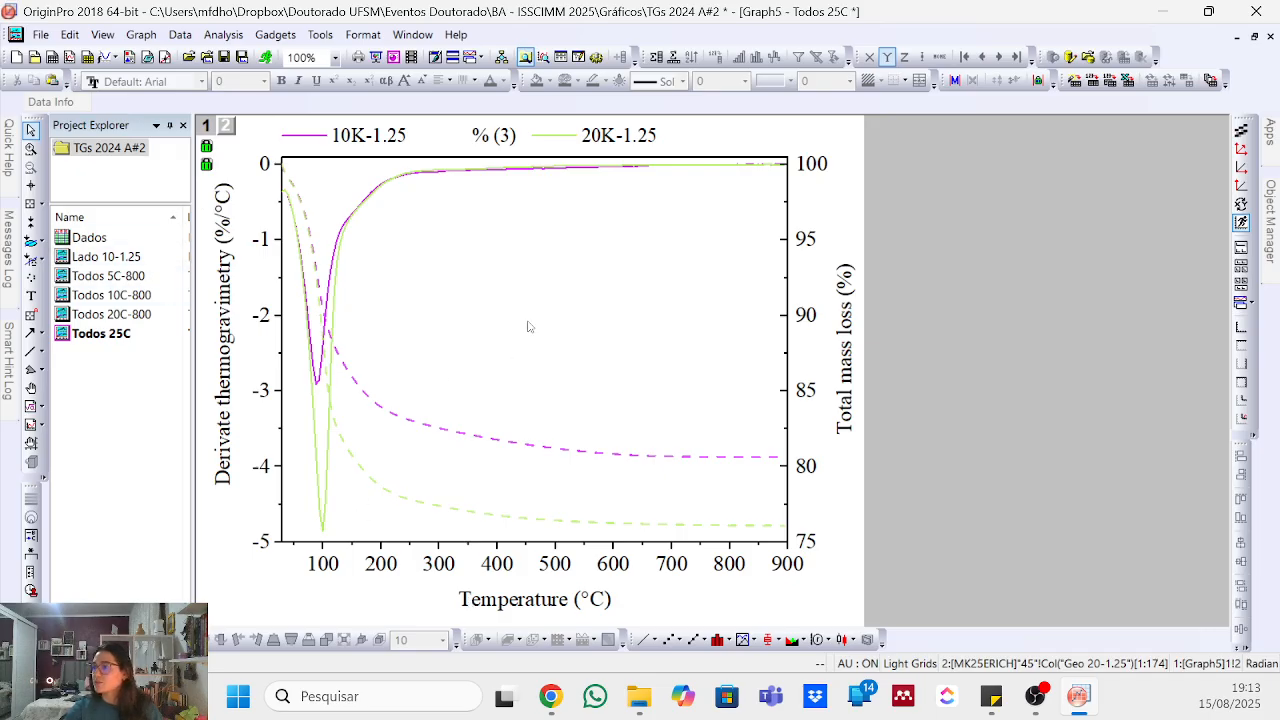
- Delete all the graphs from Lado 10-1.25 through Todos 25C, keeping only the Dados workbook
click(105, 257)
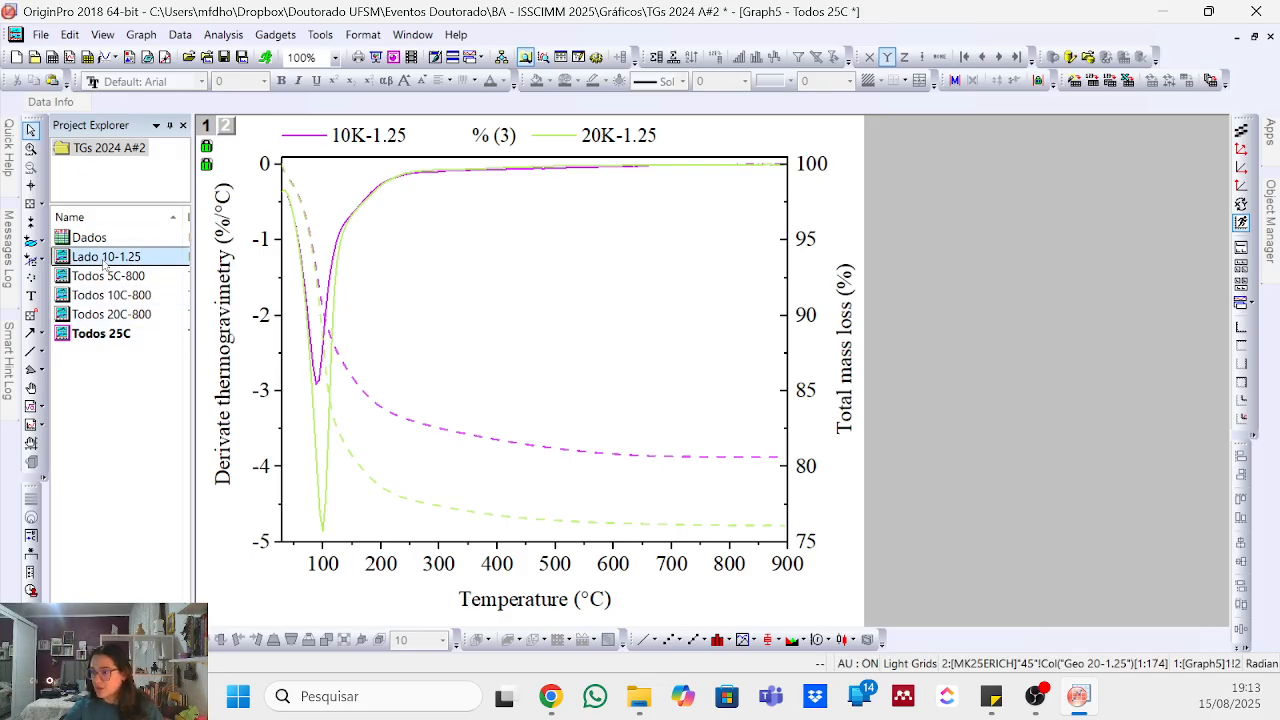
shift+click(128, 333)
right_click(128, 300)
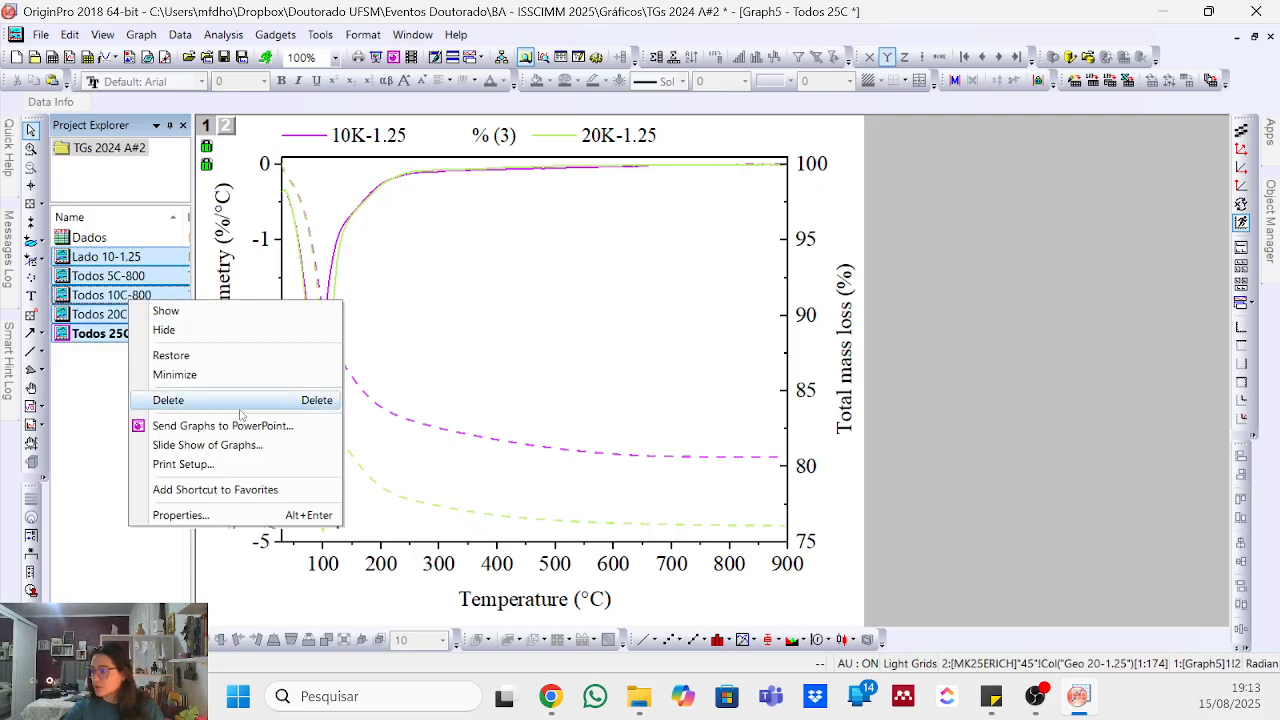
click(233, 400)
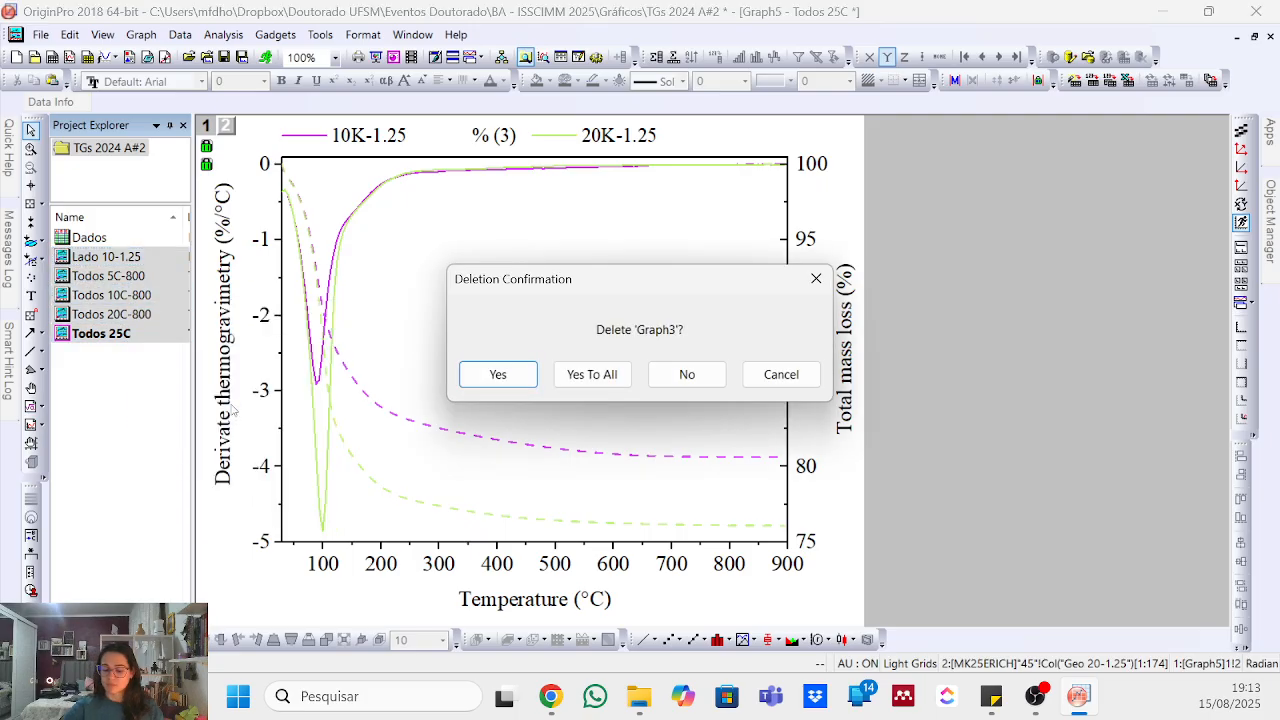
key(Tab)
key(Return)
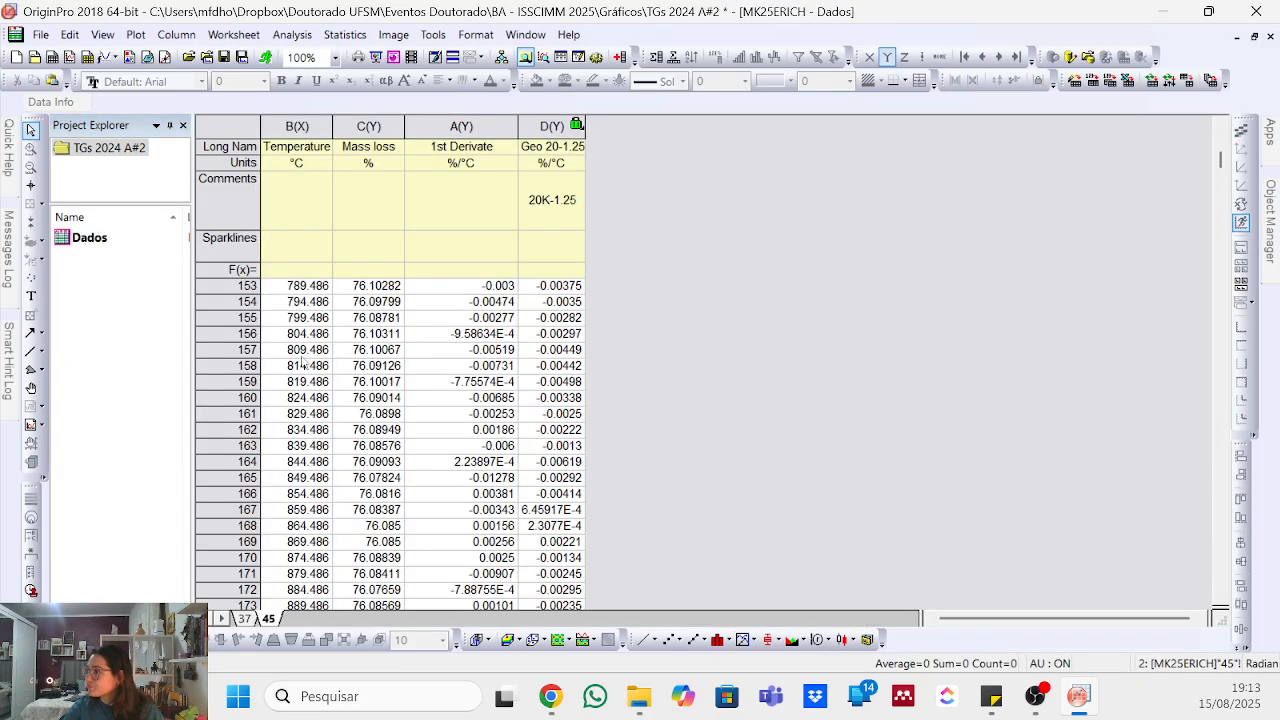
- Go through the temperature, mass loss and derivative columns on sheet 37 and widen column D(Y) to fit its long name
click(244, 618)
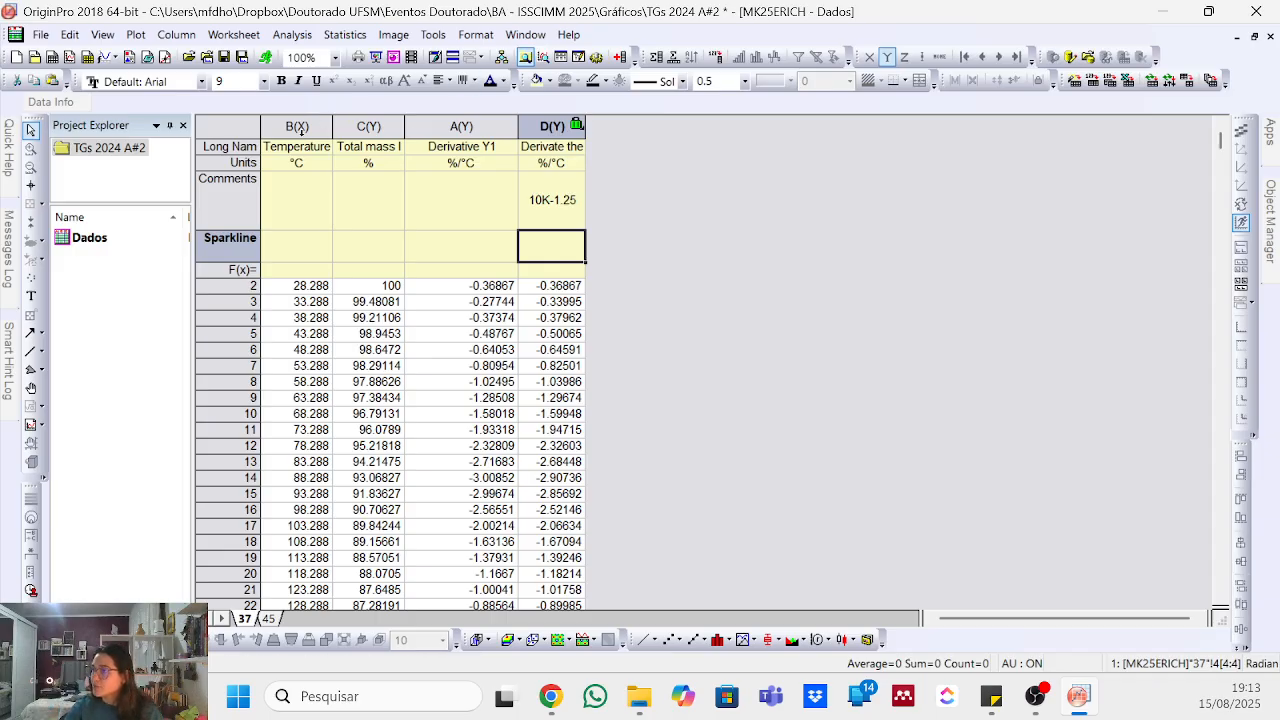
click(298, 127)
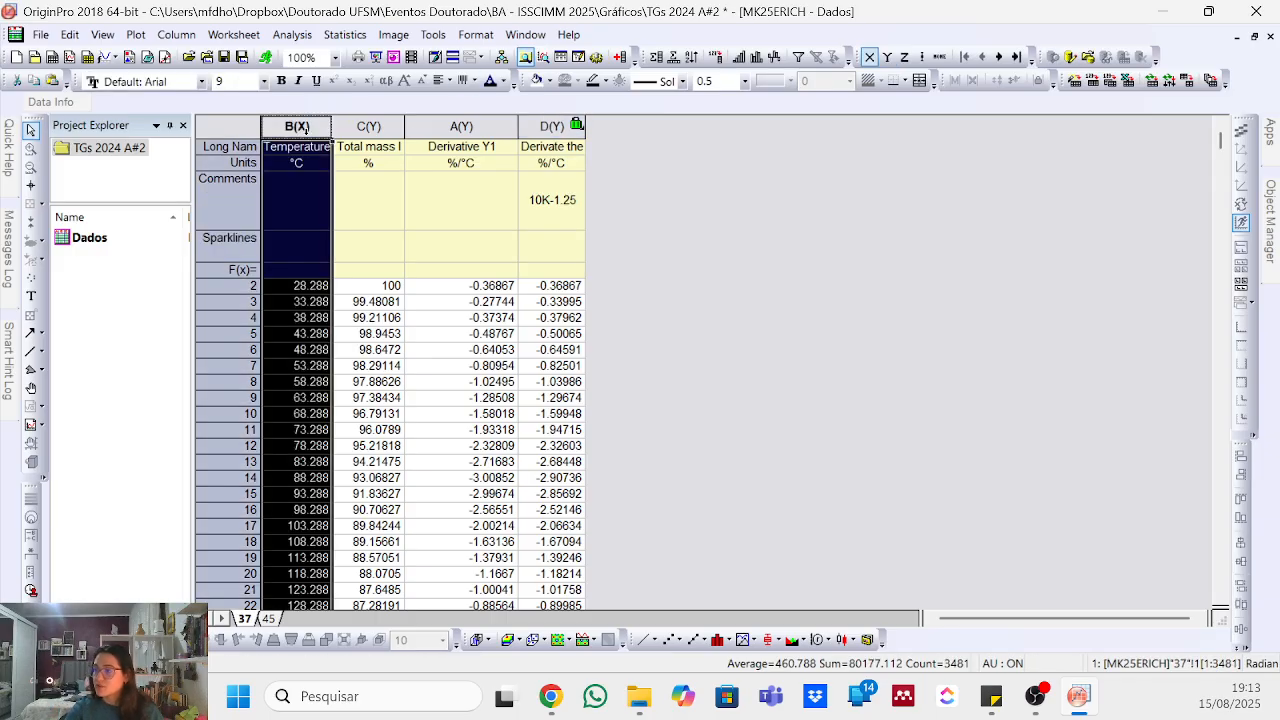
click(341, 126)
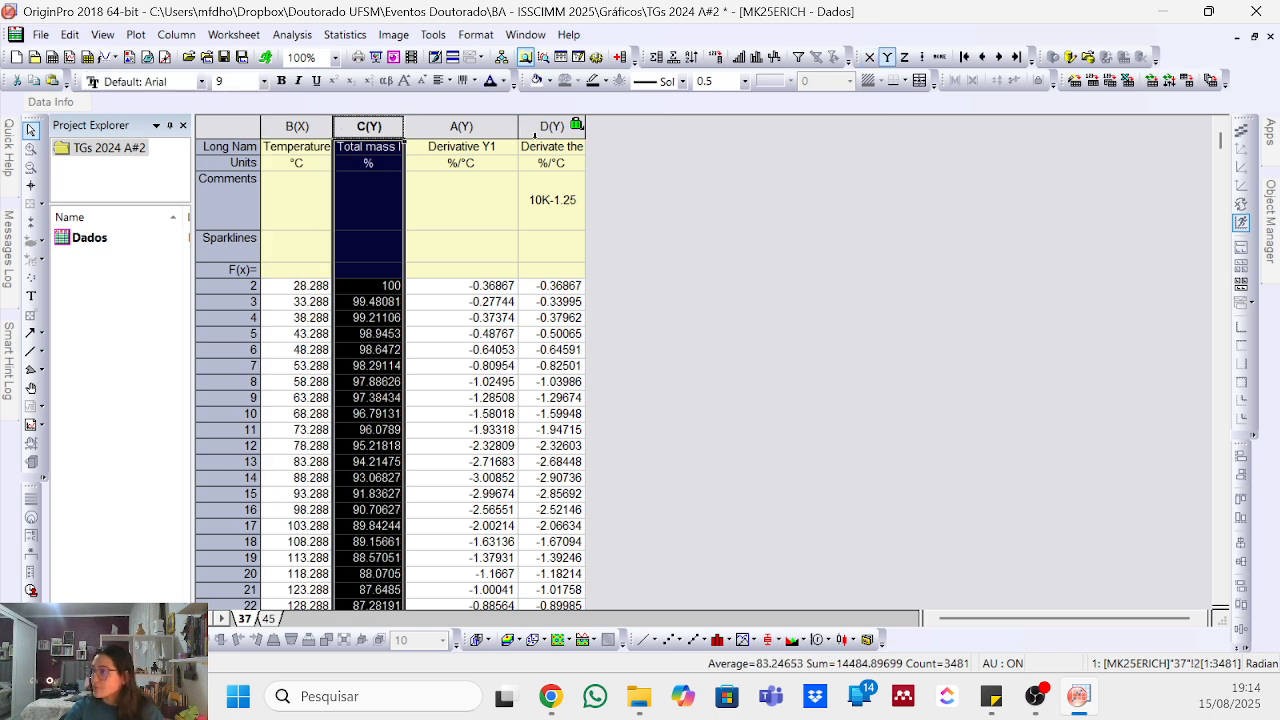
click(455, 126)
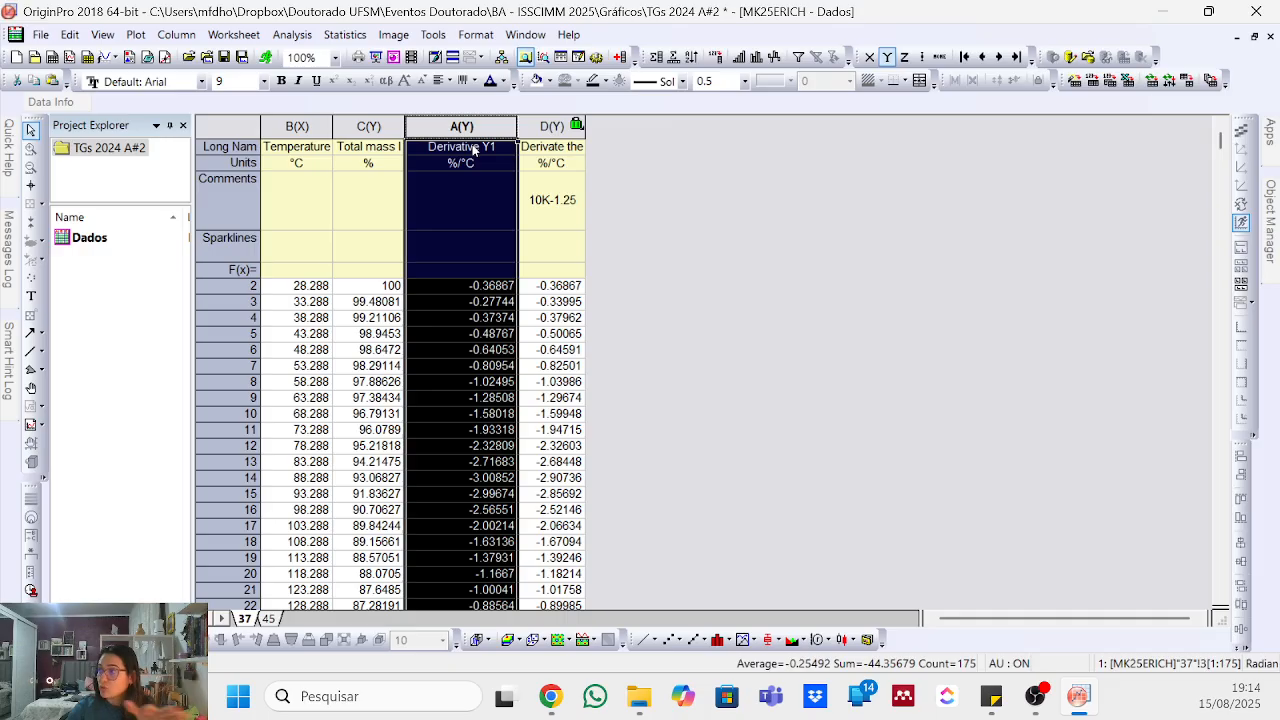
double_click(585, 124)
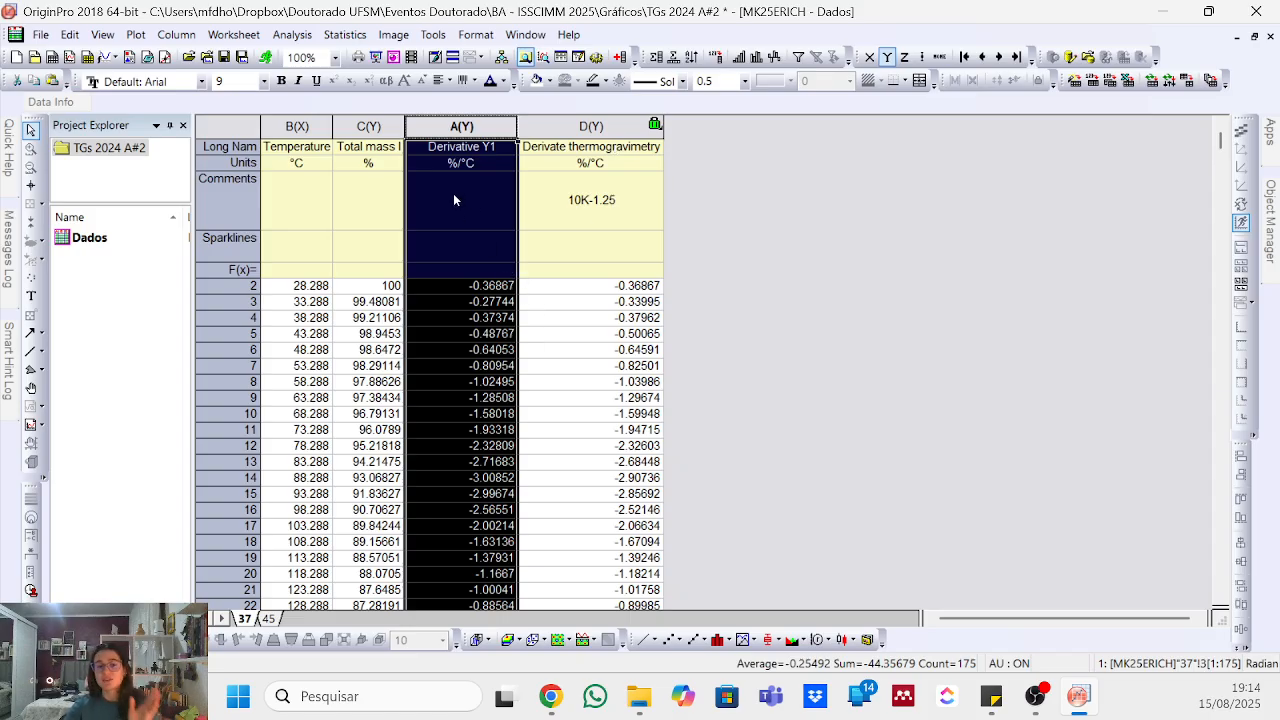
- Add a new column after the Derivate thermogravimetry column on sheet 37 and select it
click(758, 260)
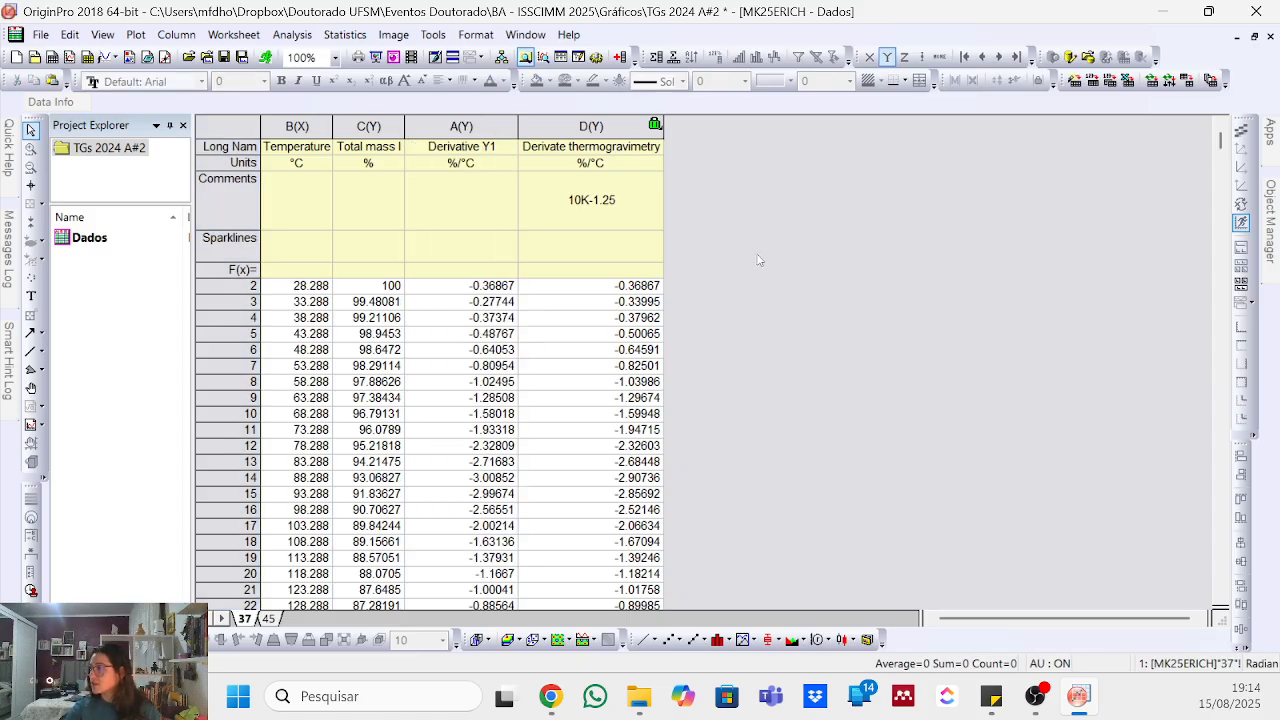
right_click(758, 260)
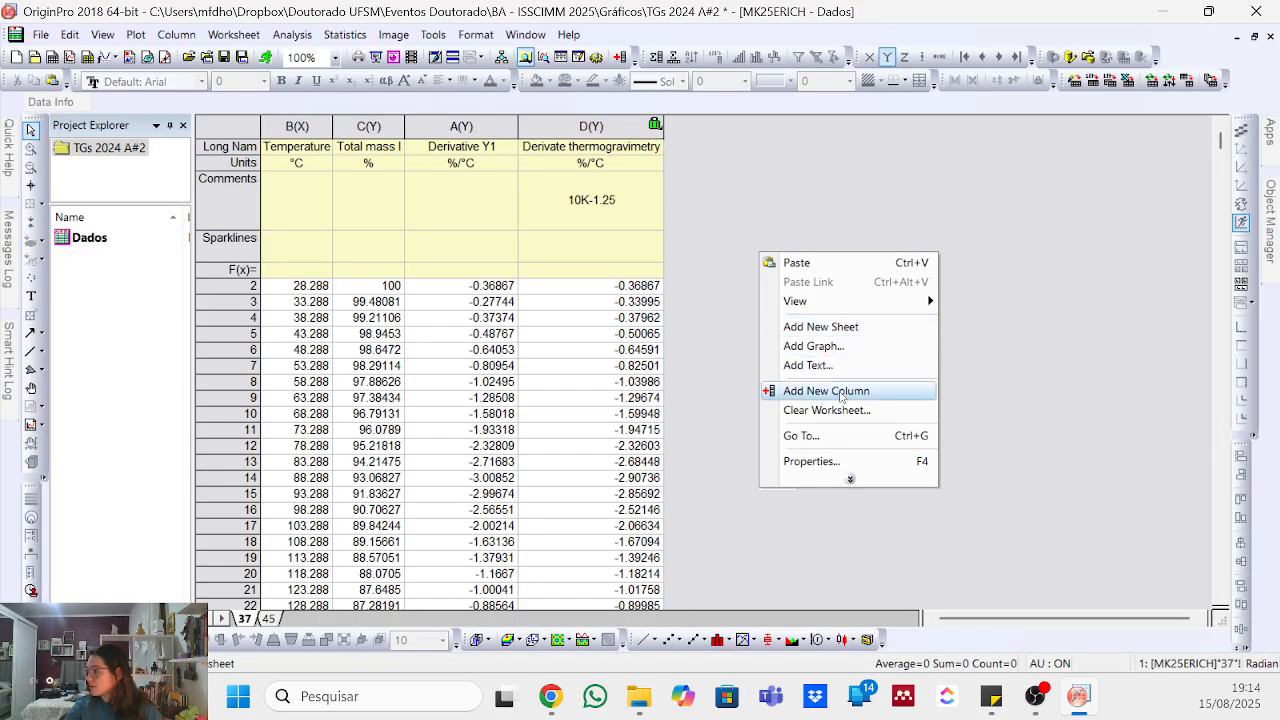
click(841, 391)
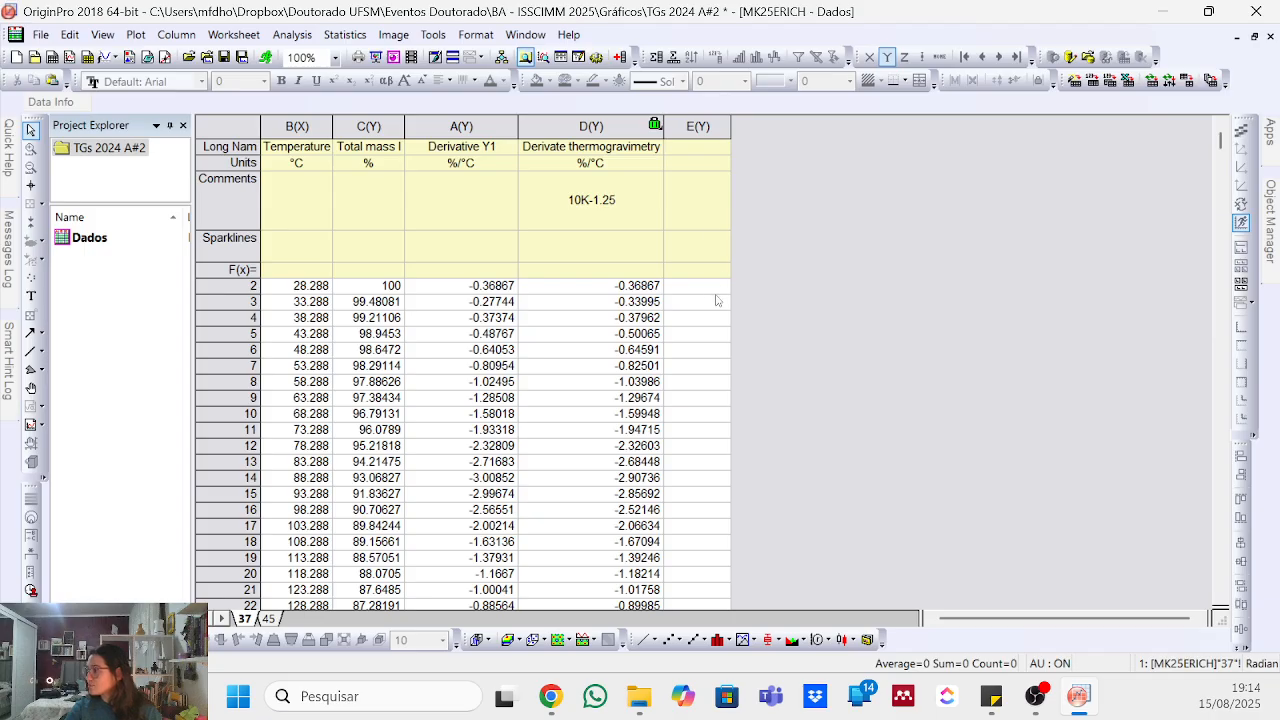
click(708, 127)
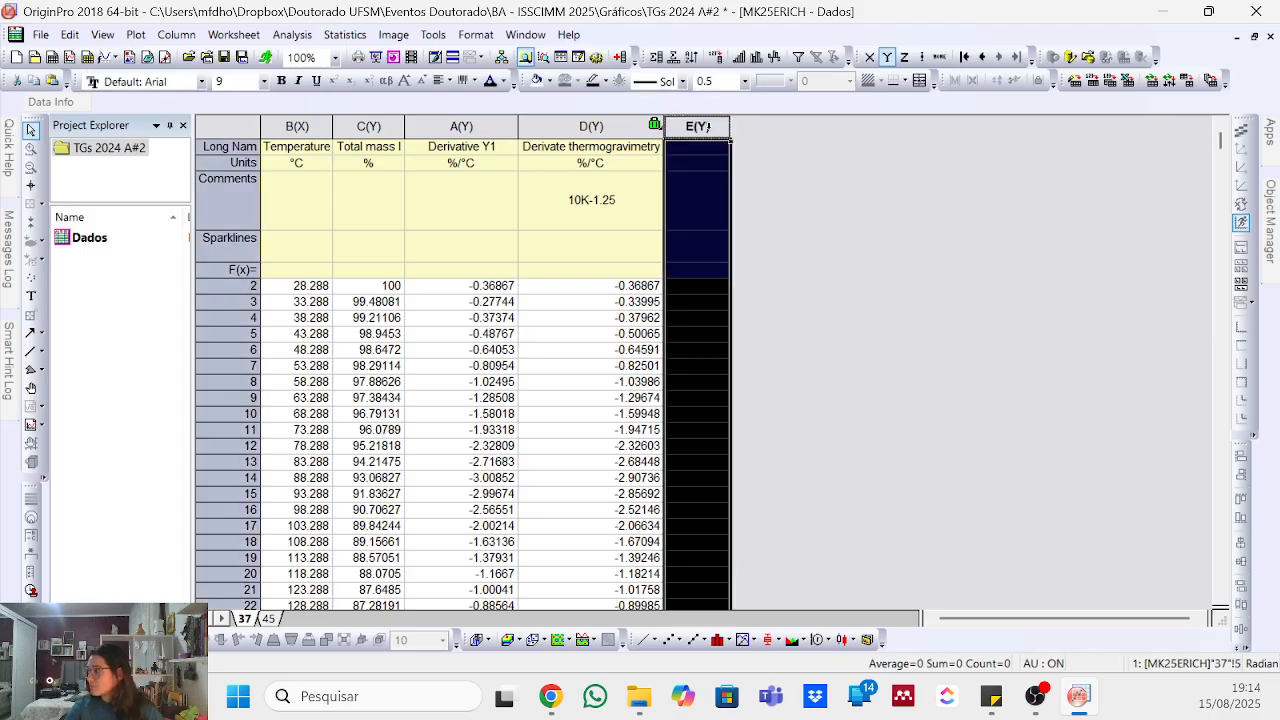
right_click(708, 127)
click(795, 280)
click(856, 151)
- Set up a Differentiate analysis with Temperature column B and Total mass loss column C as the input
click(298, 36)
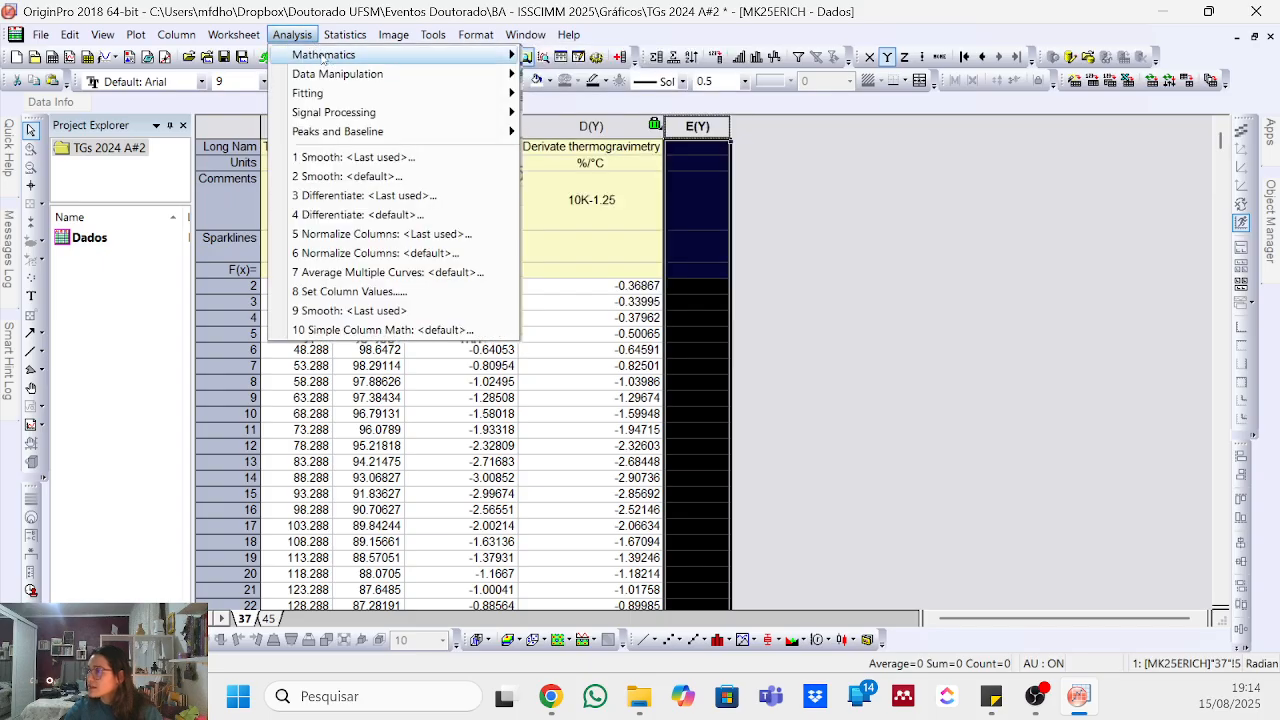
mouse_move(325, 57)
mouse_move(672, 264)
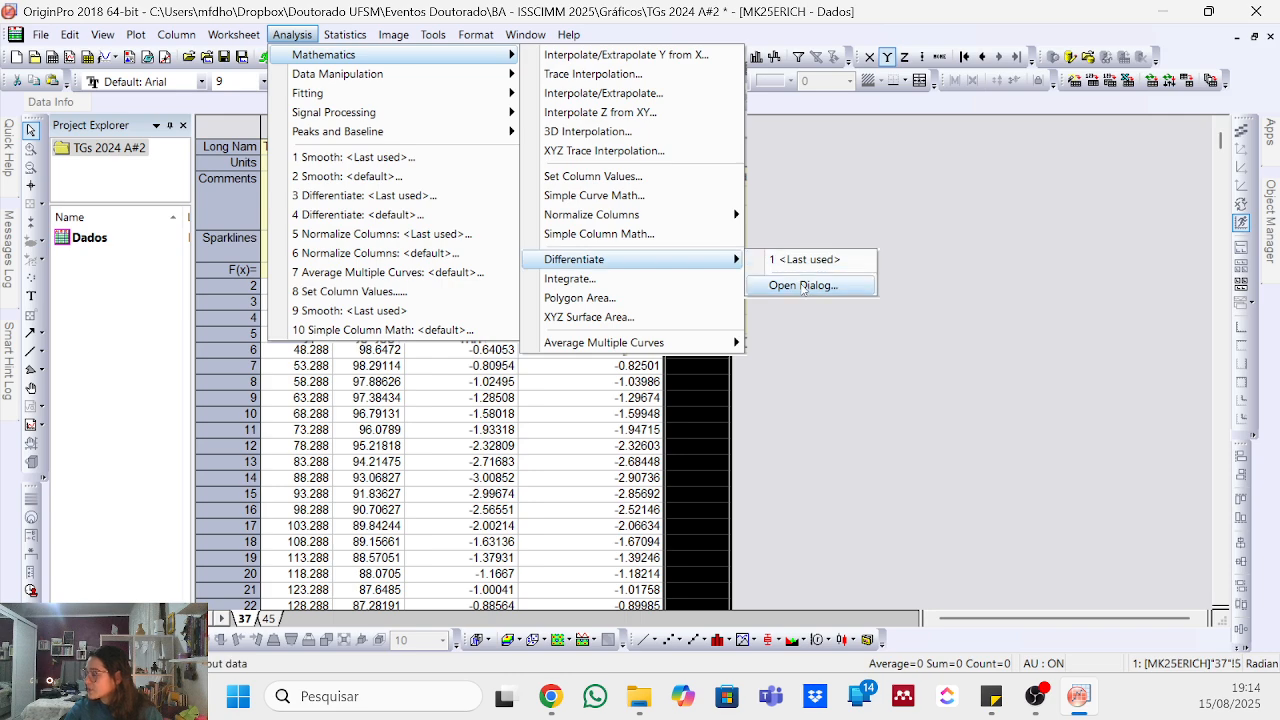
click(804, 287)
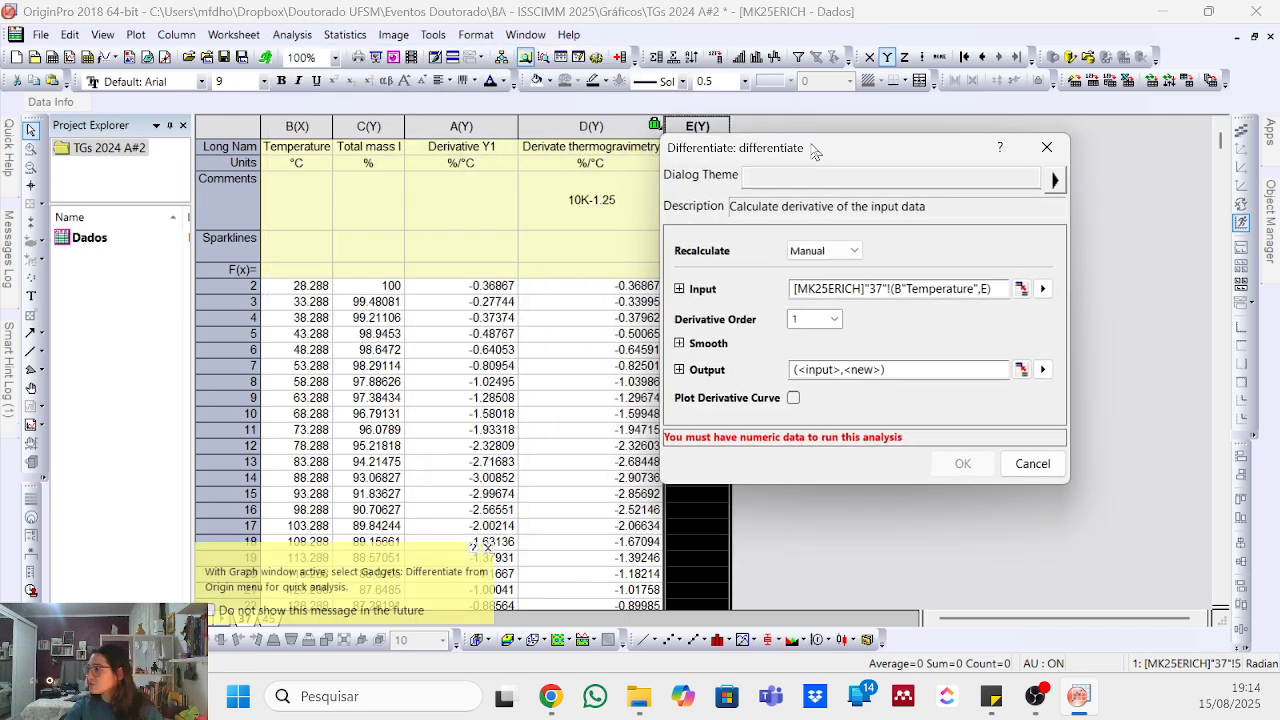
drag(815, 150, 827, 144)
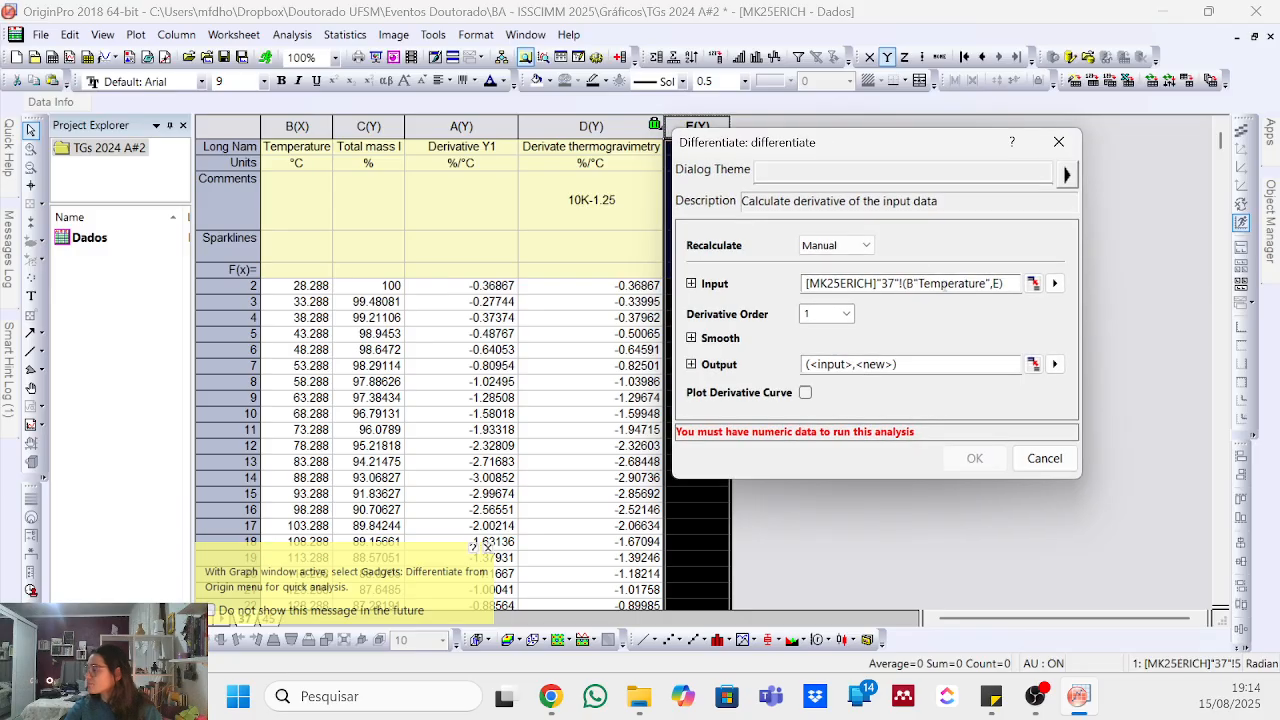
click(1035, 284)
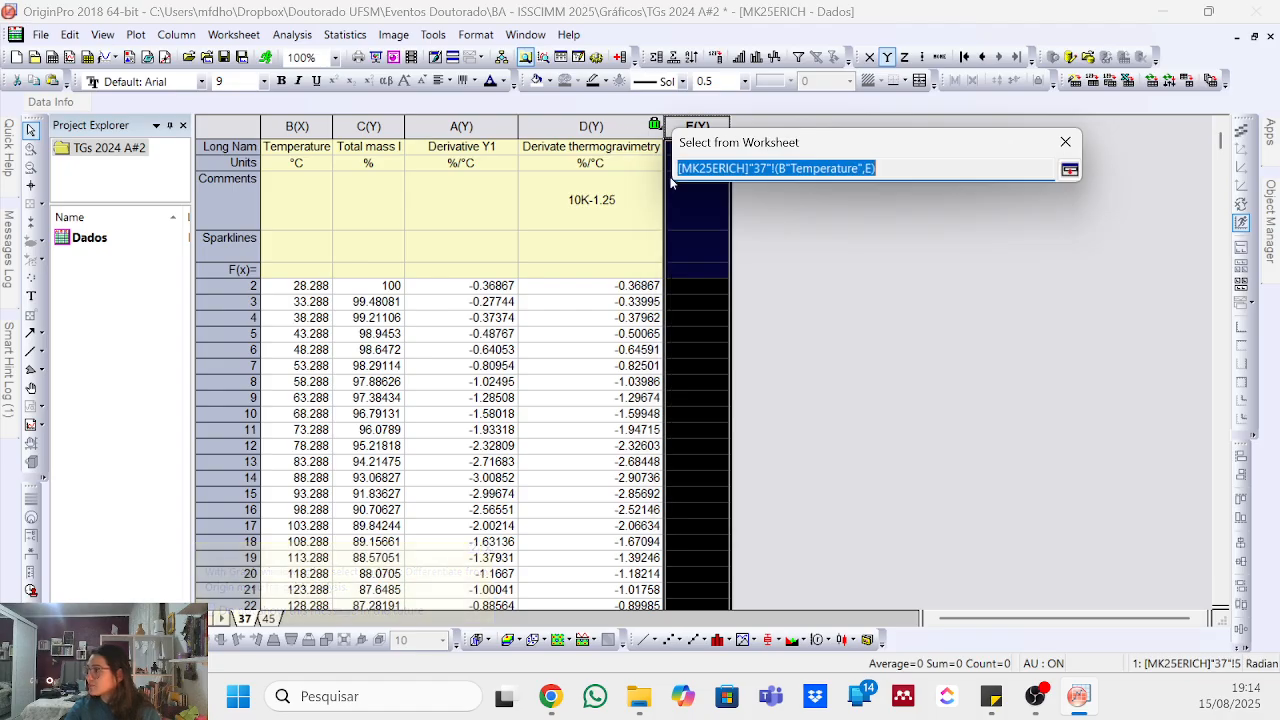
click(380, 126)
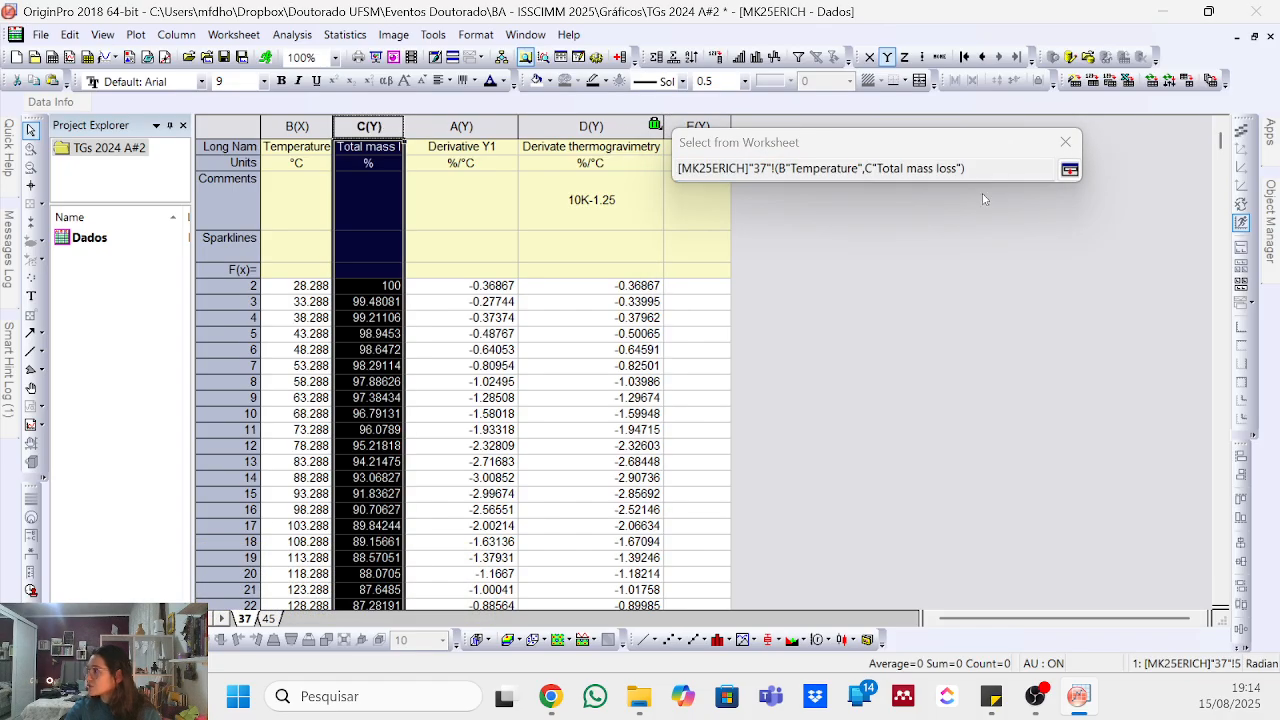
click(1070, 170)
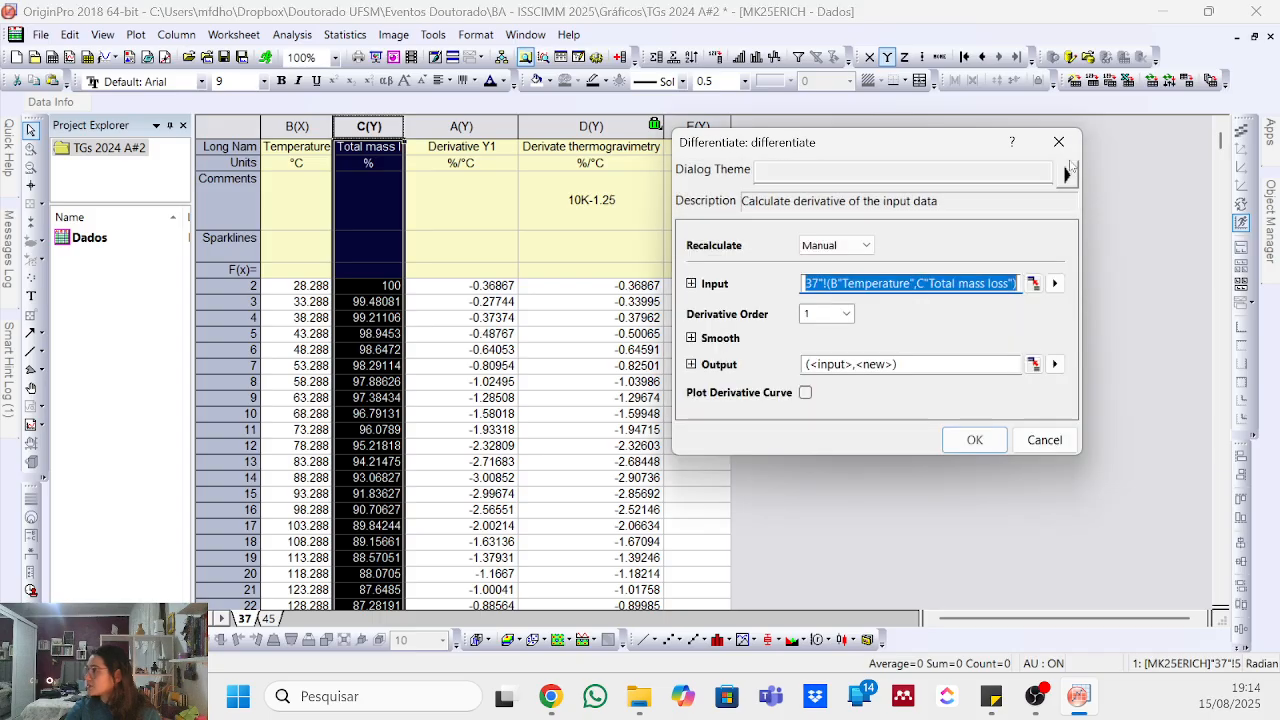
- Keep derivative order 1, direct the Differentiate output to column E(Y) and run the analysis
click(847, 314)
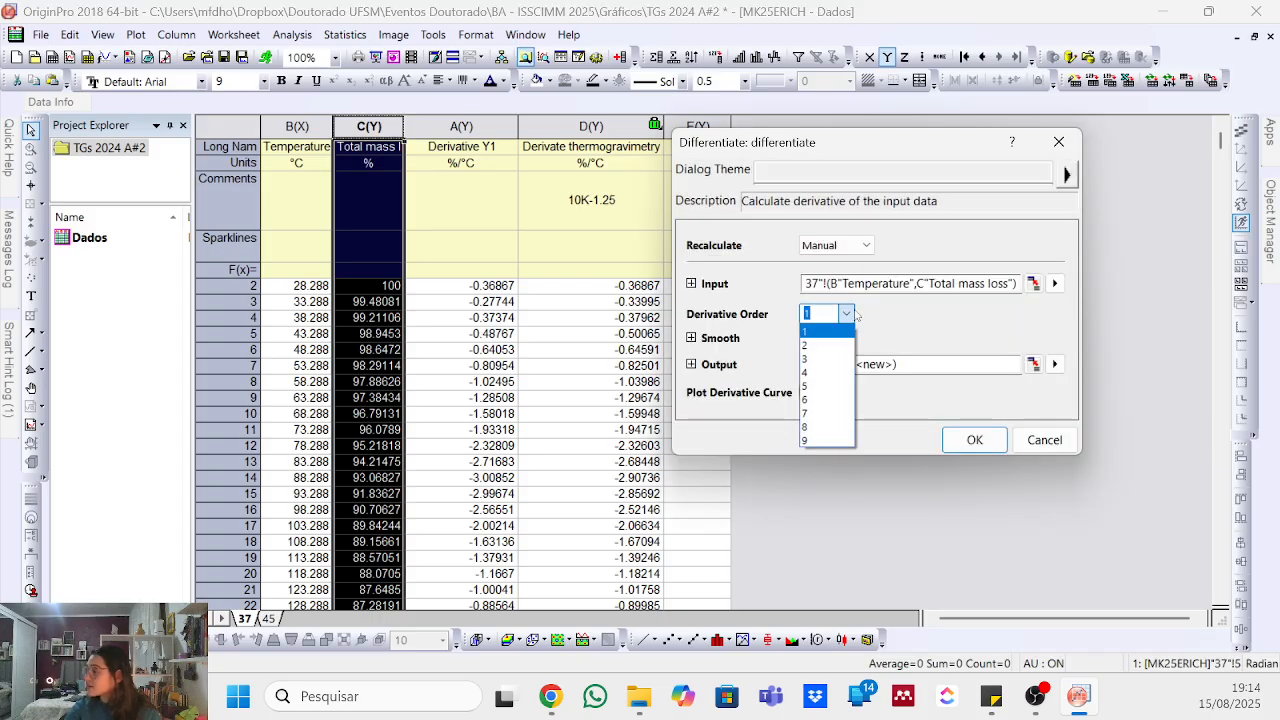
click(893, 314)
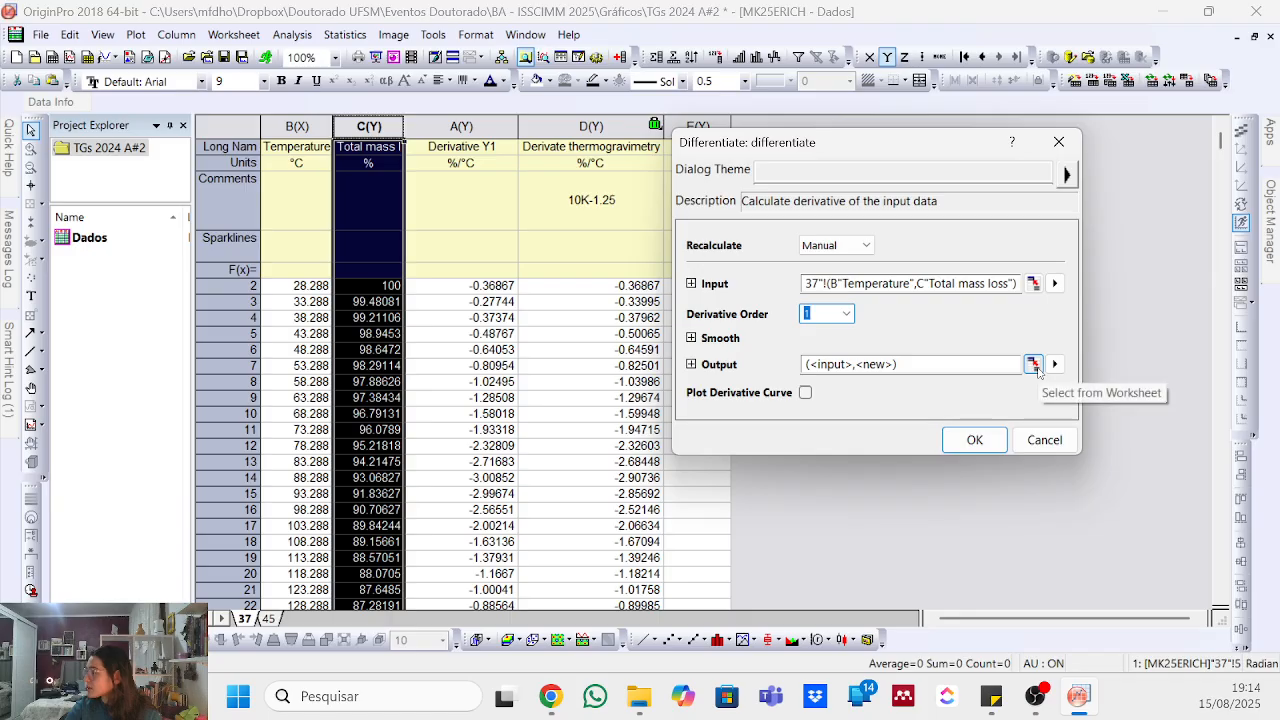
click(1034, 366)
click(690, 125)
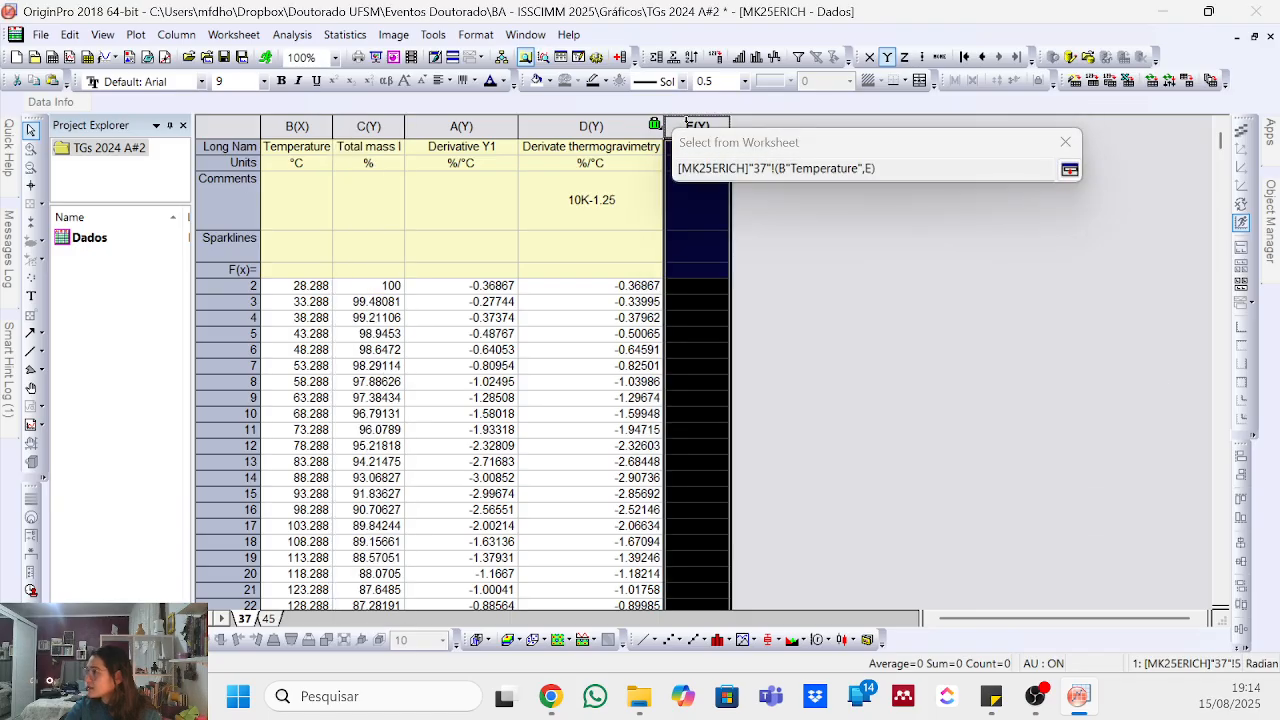
click(1068, 170)
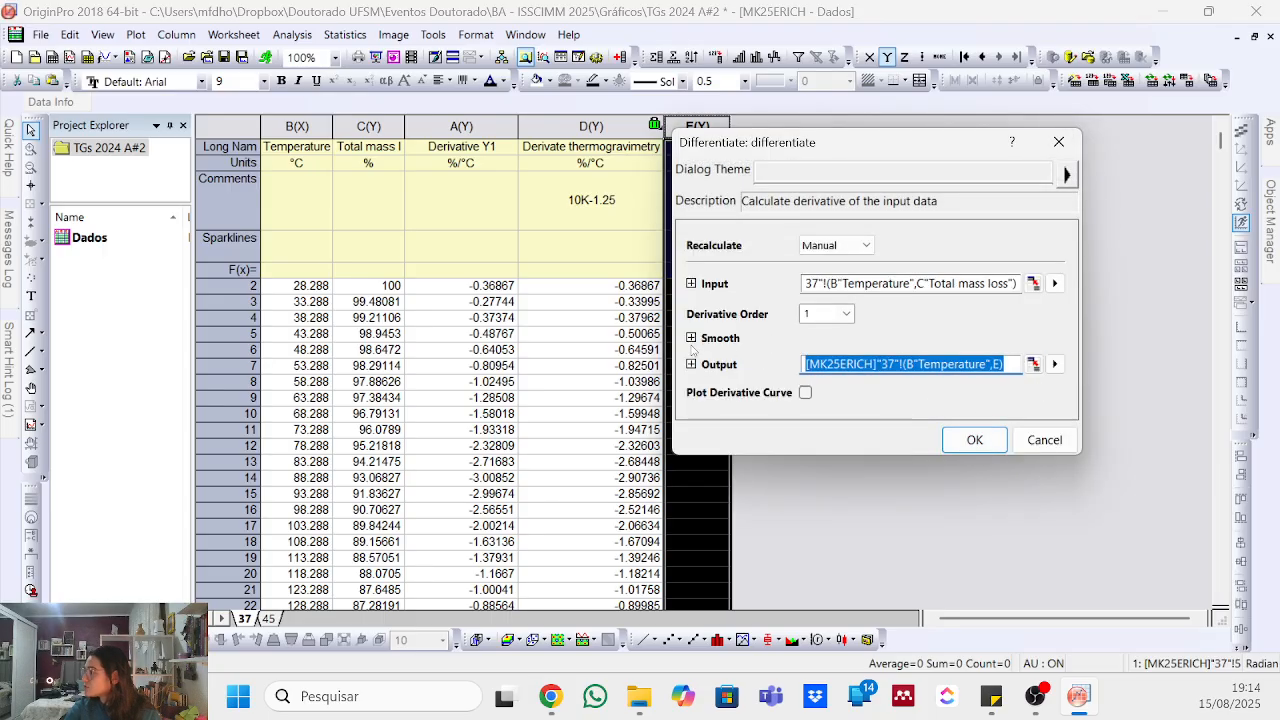
click(972, 440)
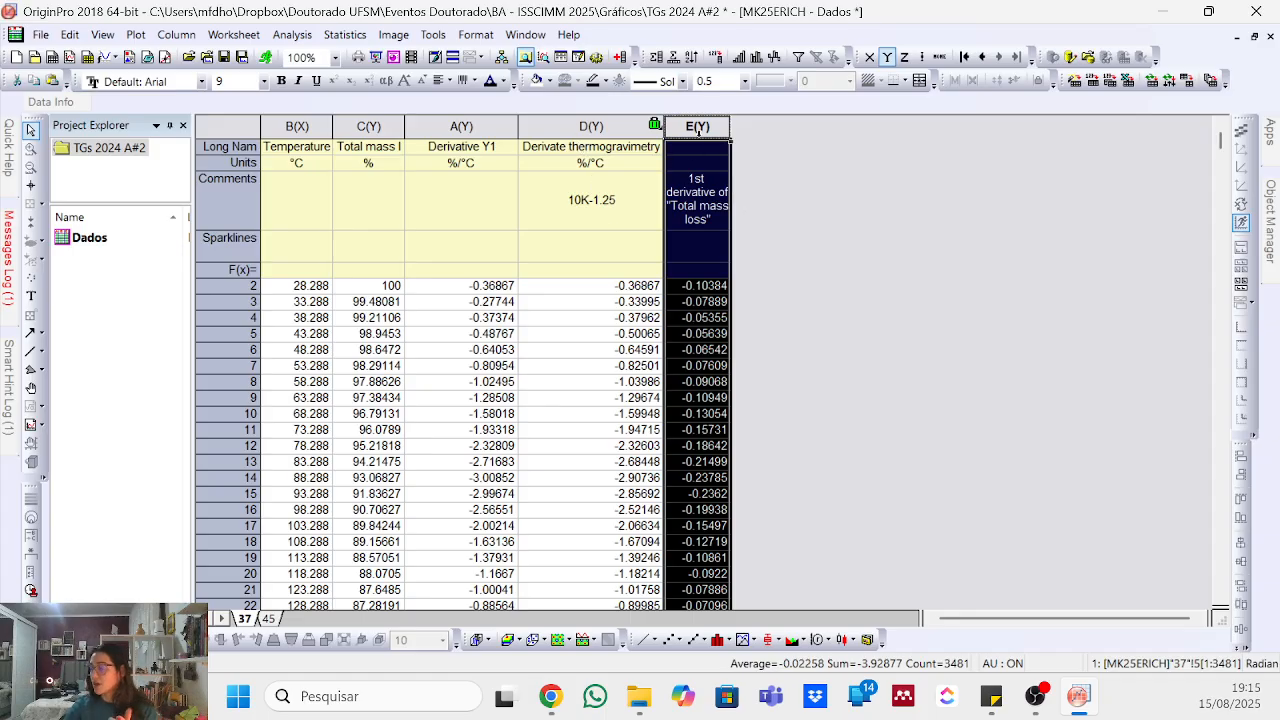
- Delete the calculated derivative column E(Y) from sheet 37
right_click(698, 130)
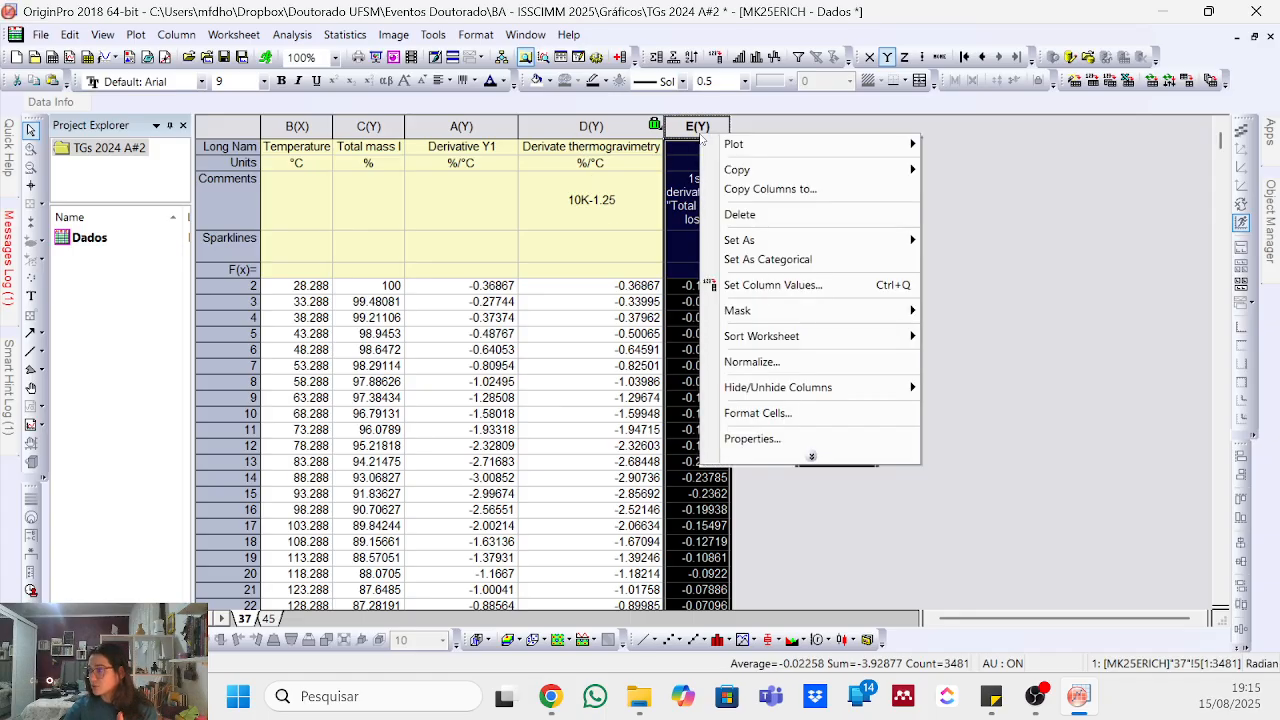
click(818, 216)
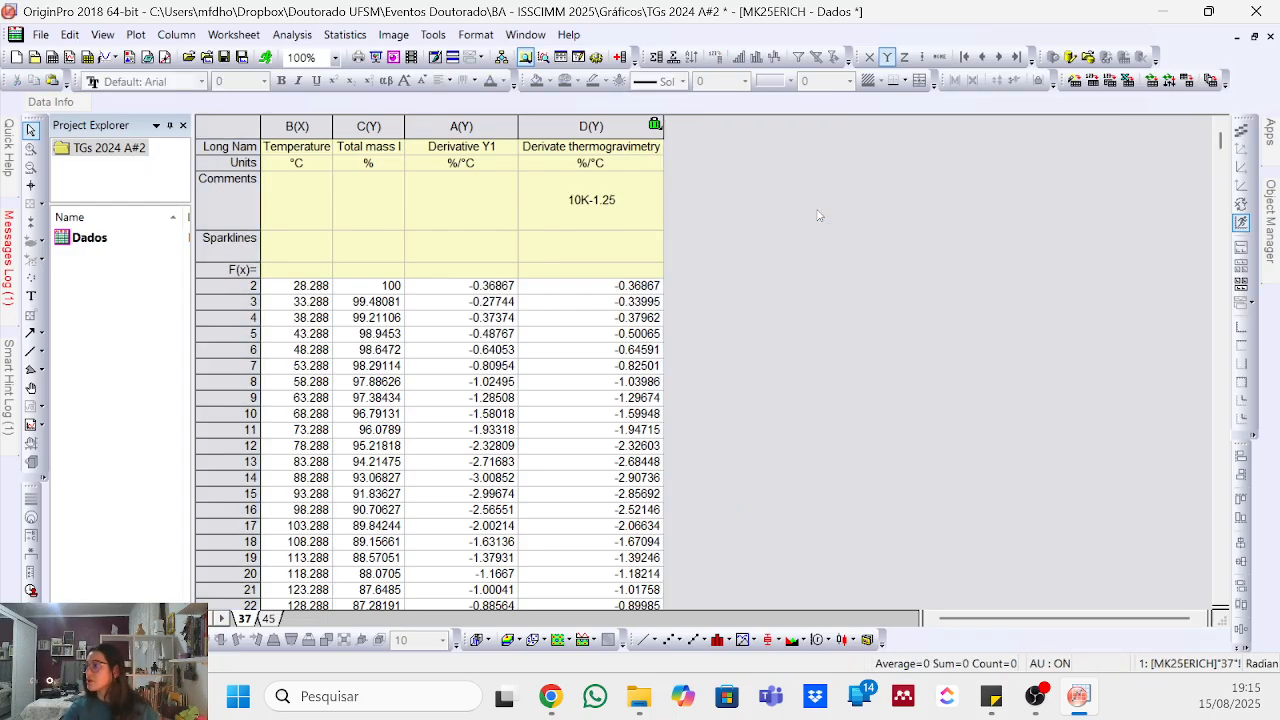
click(598, 130)
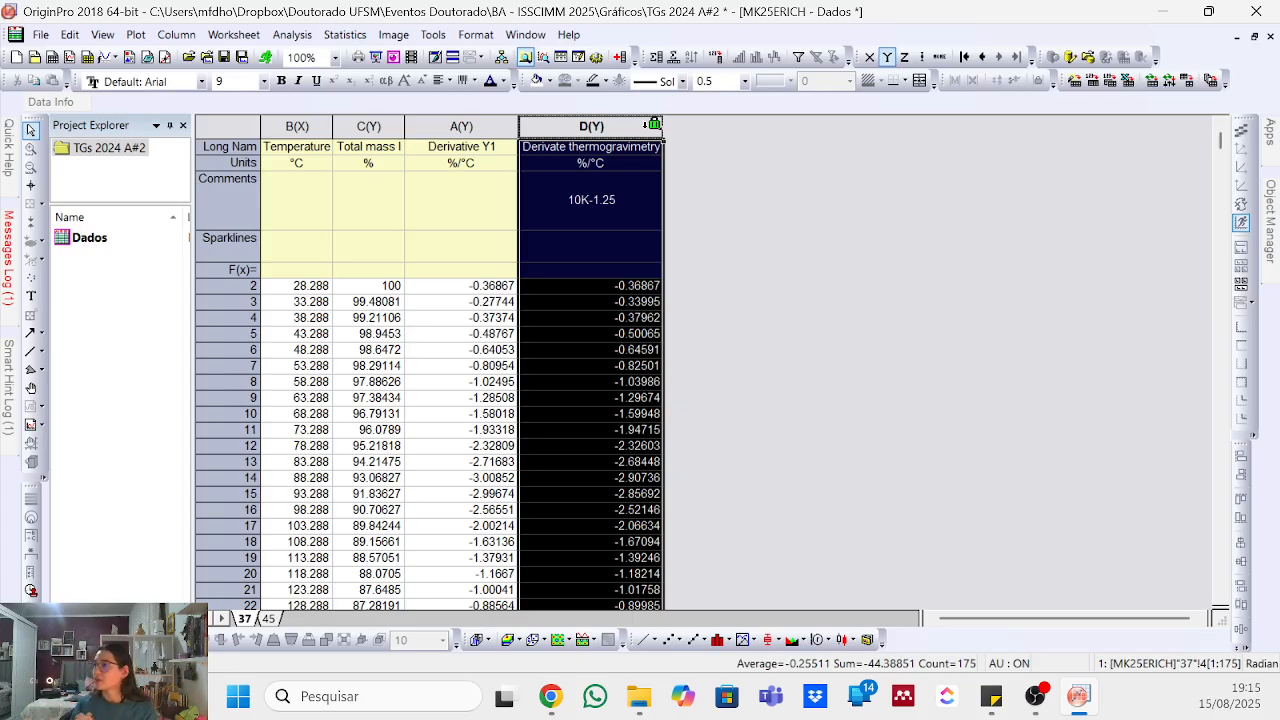
- Add an empty column E(Y) after column D(Y) on sheet 37 and select it
click(740, 253)
right_click(740, 253)
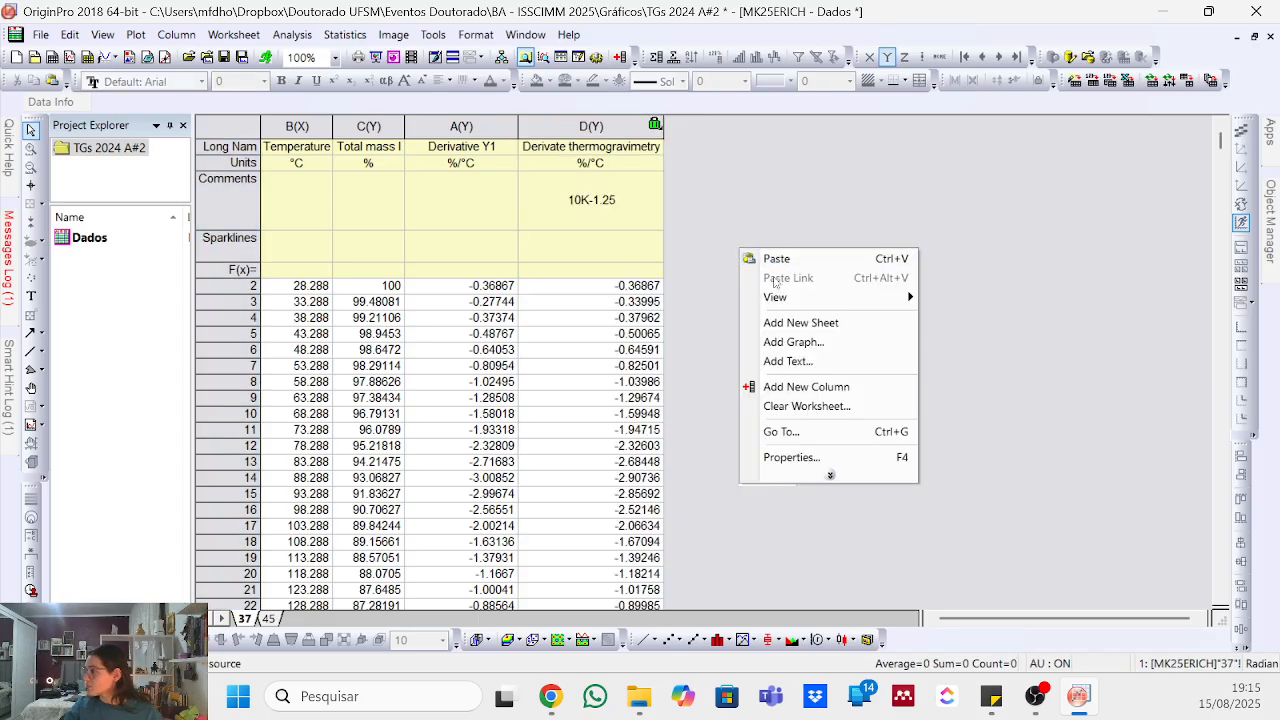
click(802, 385)
click(703, 128)
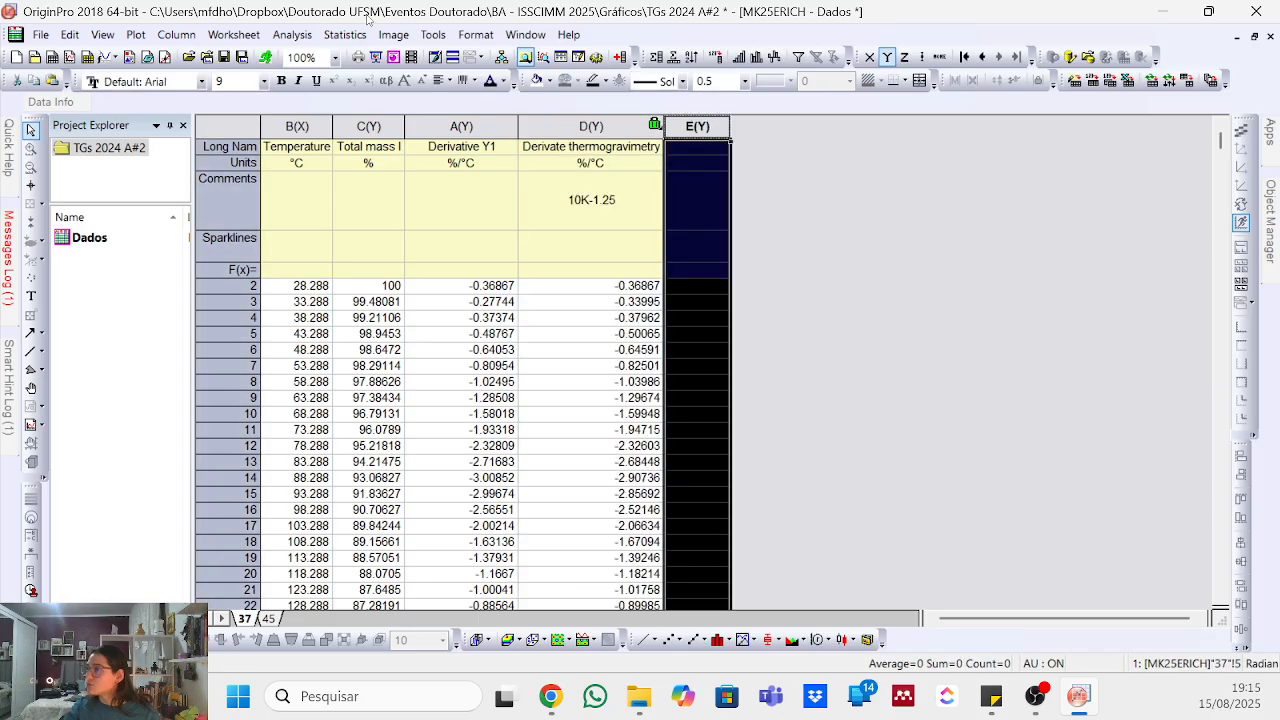
click(300, 35)
mouse_move(338, 57)
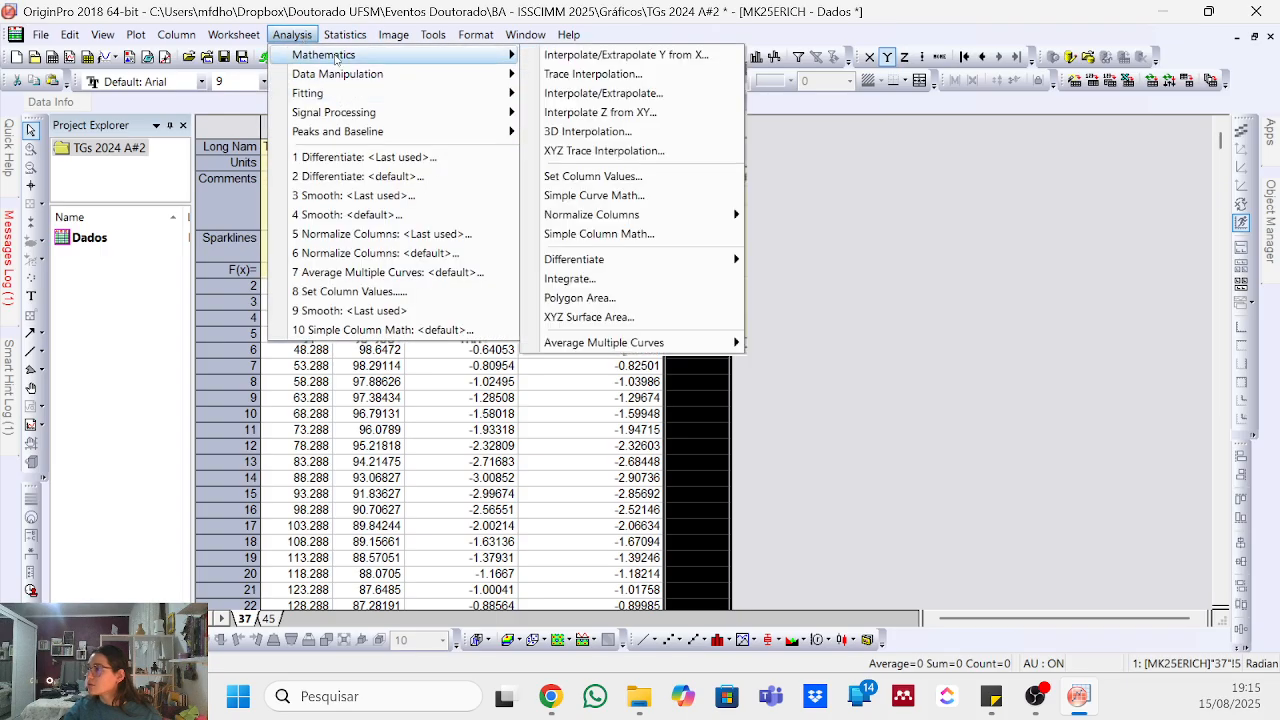
mouse_move(649, 258)
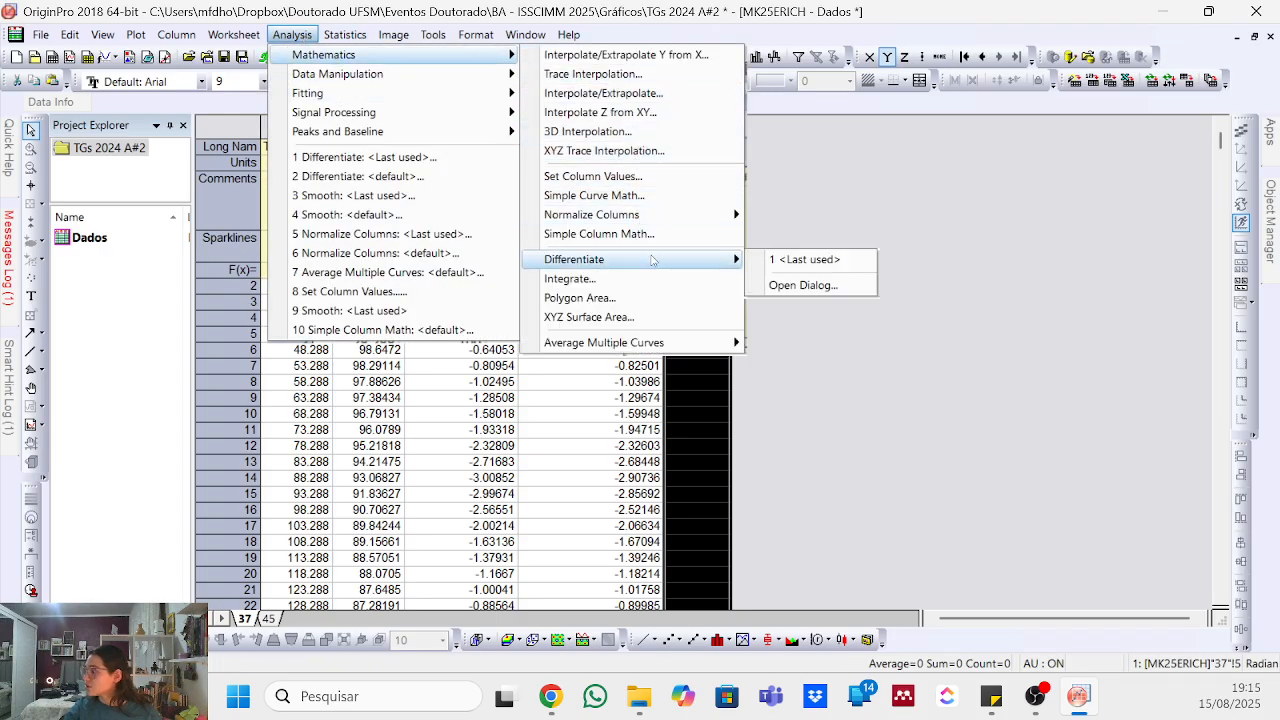
click(816, 283)
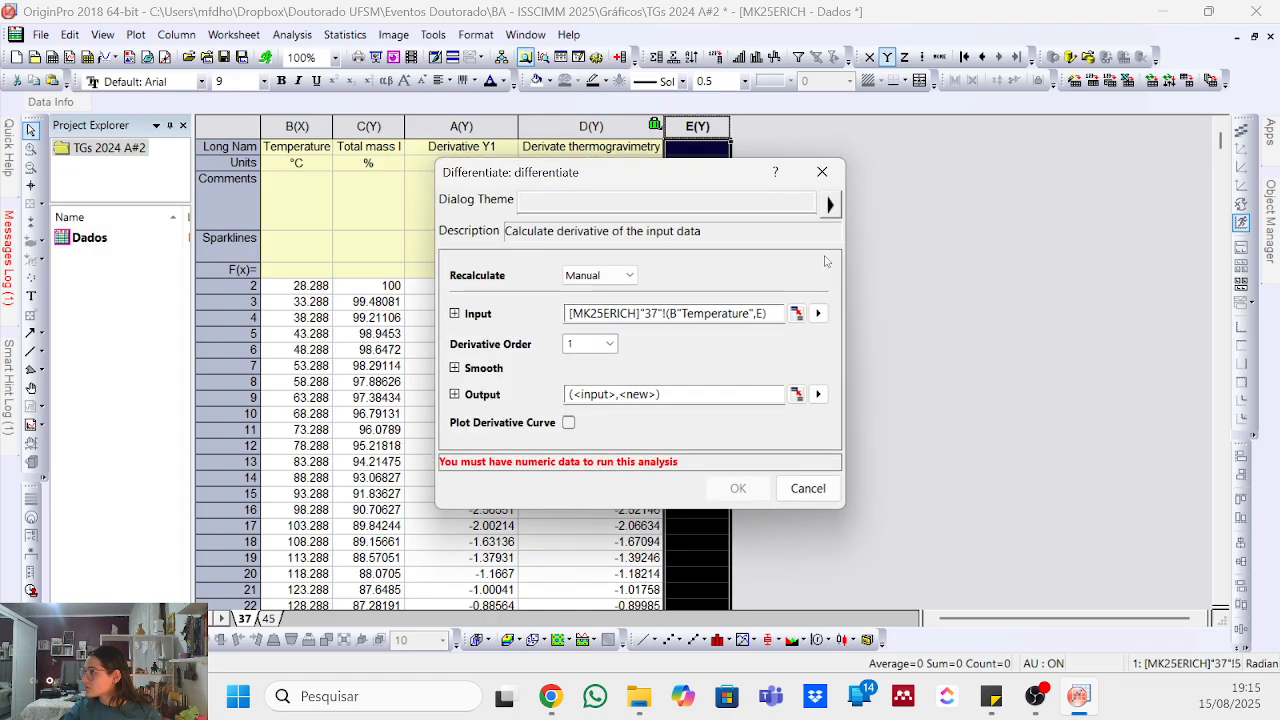
click(822, 172)
- Start Differentiate with the last used settings, taking Temperature column B and Total mass loss column C as the input
click(293, 35)
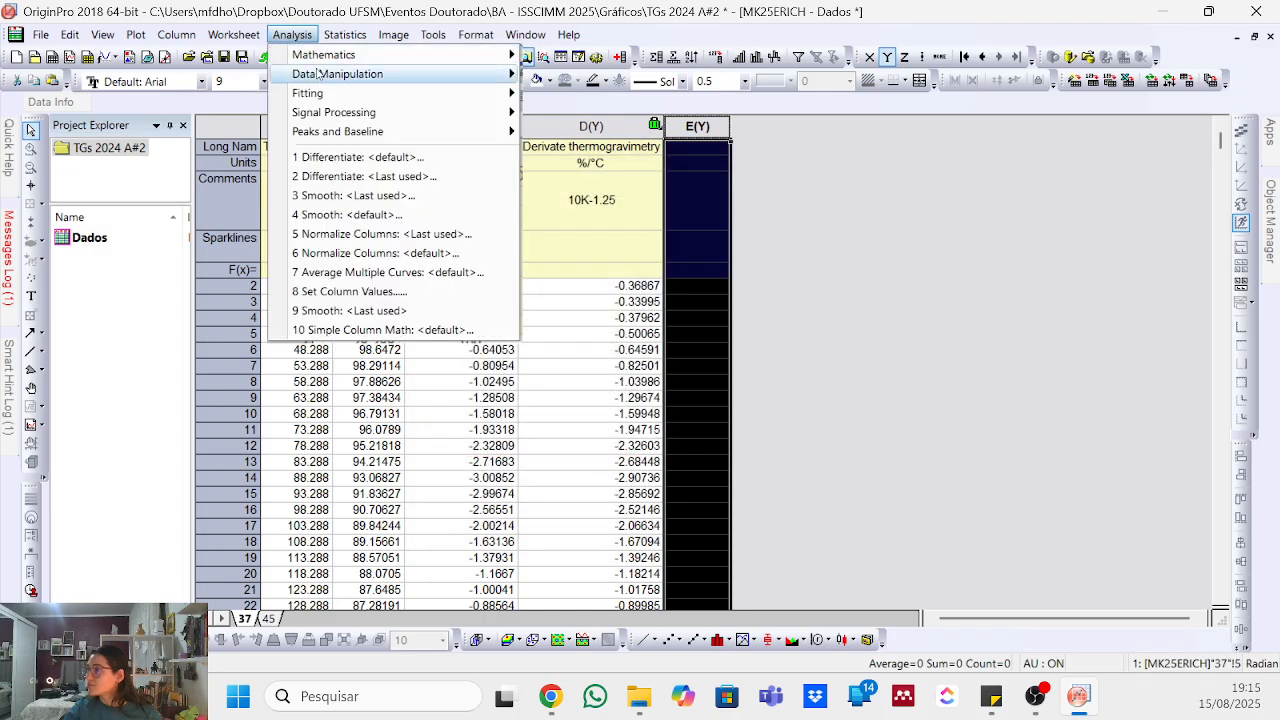
mouse_move(263, 37)
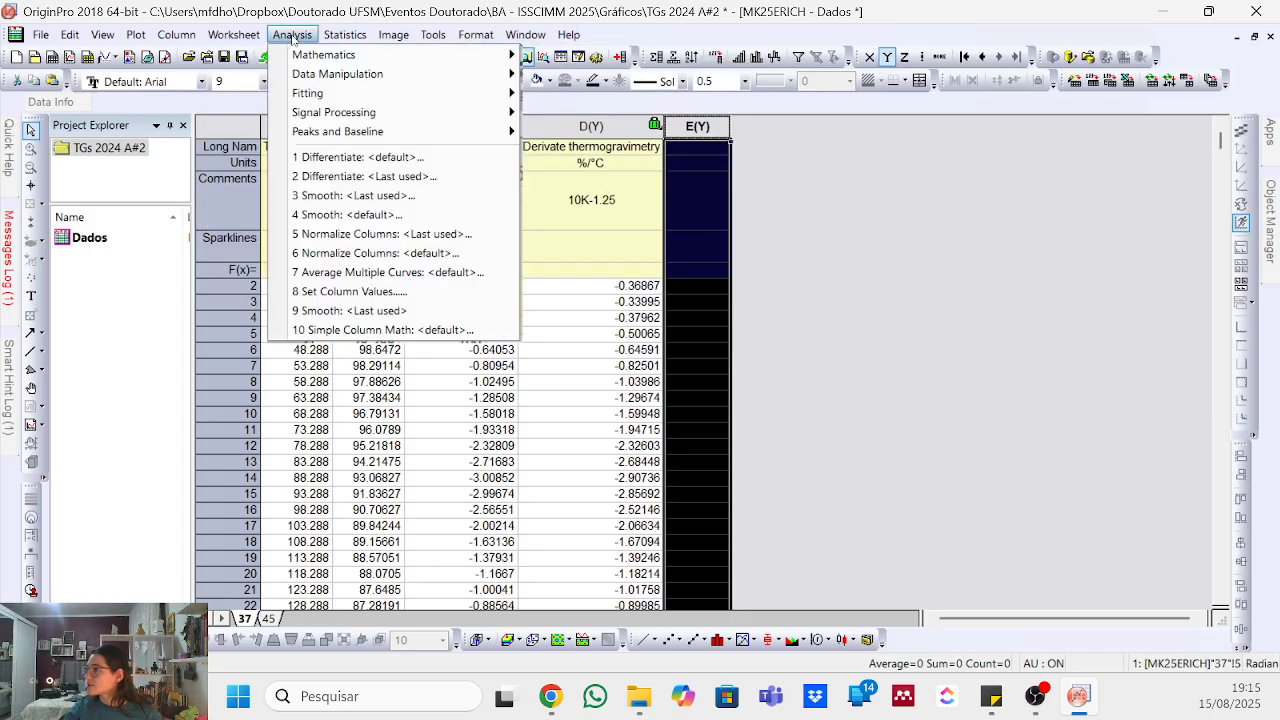
mouse_move(330, 54)
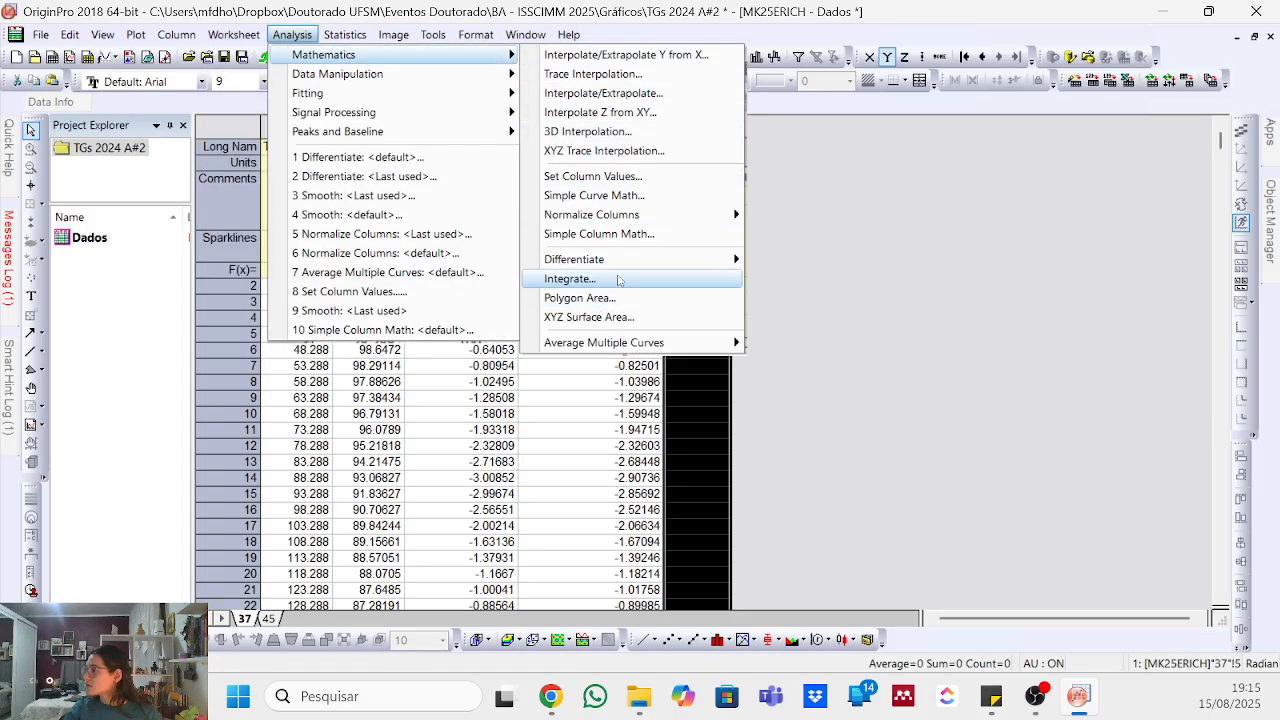
click(773, 261)
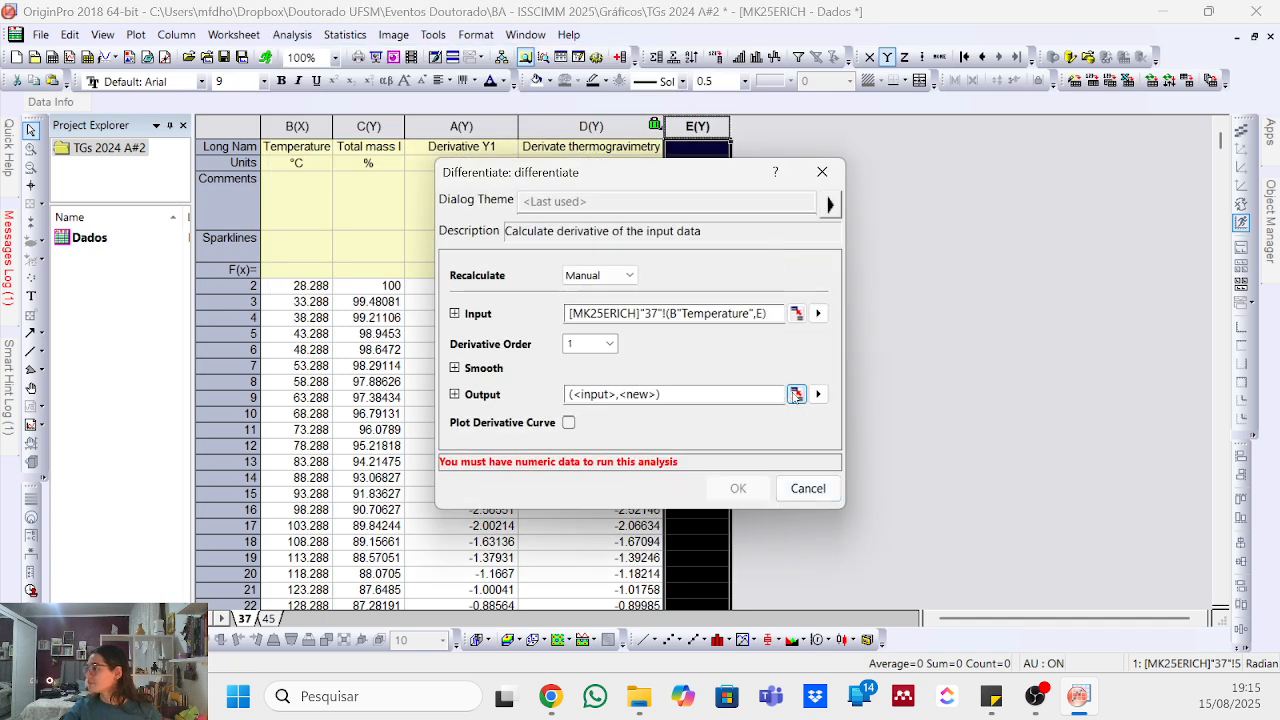
click(797, 313)
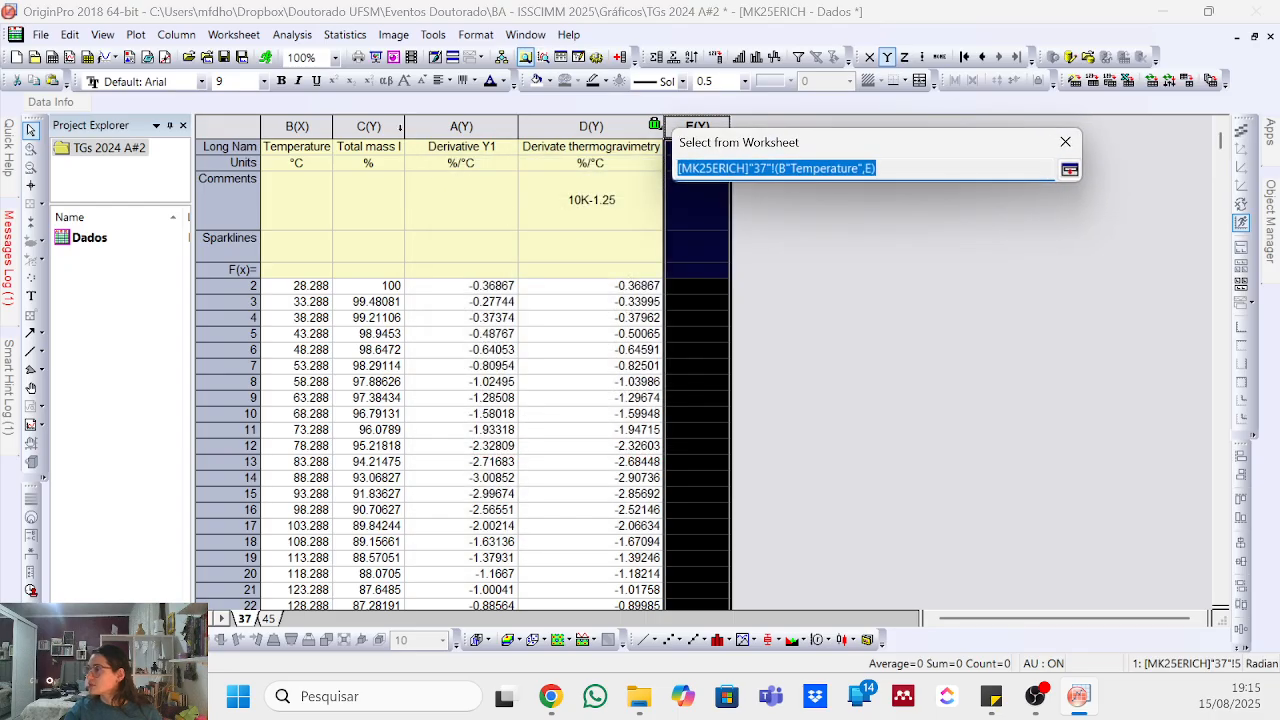
click(369, 126)
click(1069, 169)
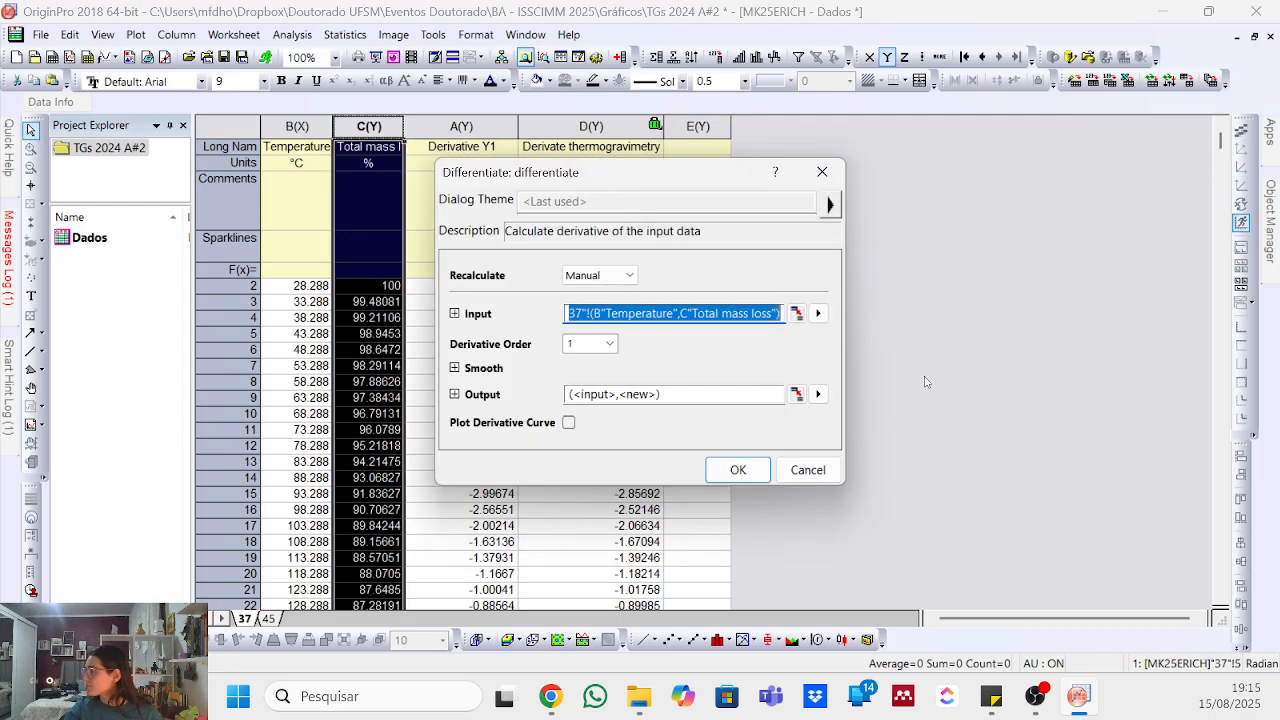
- Direct the first-order derivative output to the empty column E(Y) and run the differentiation
click(795, 393)
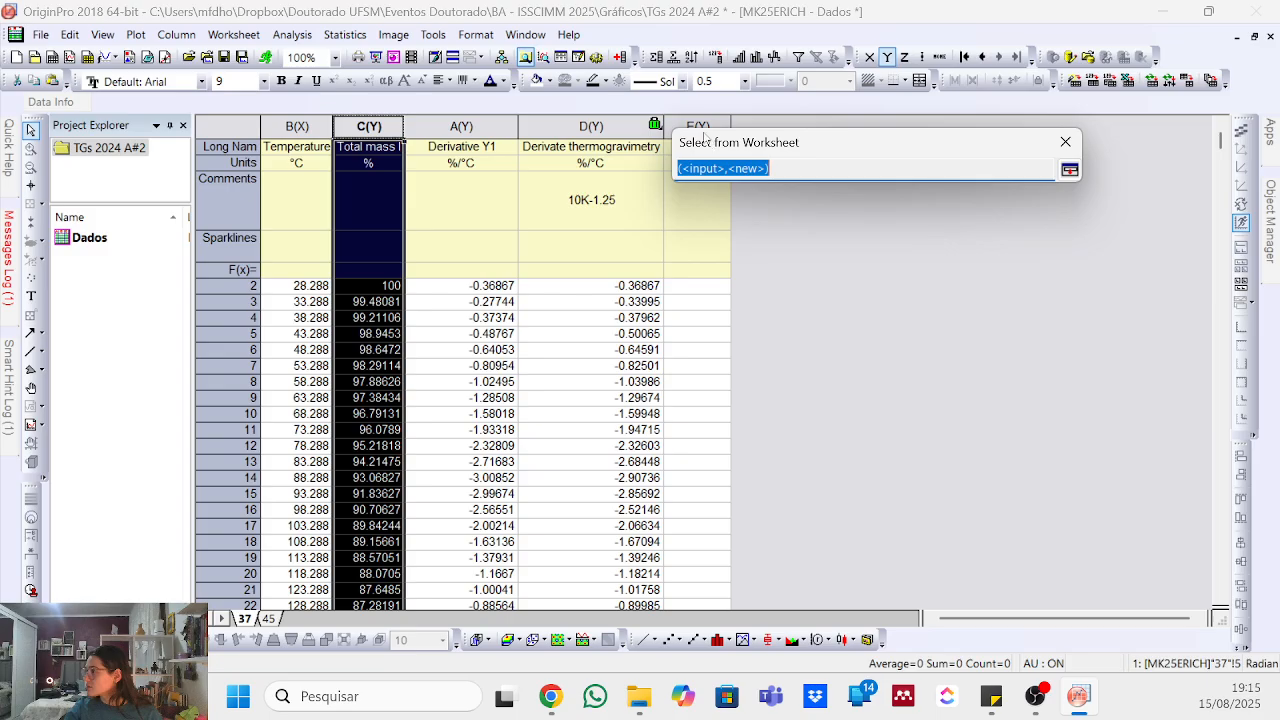
click(697, 125)
click(1069, 169)
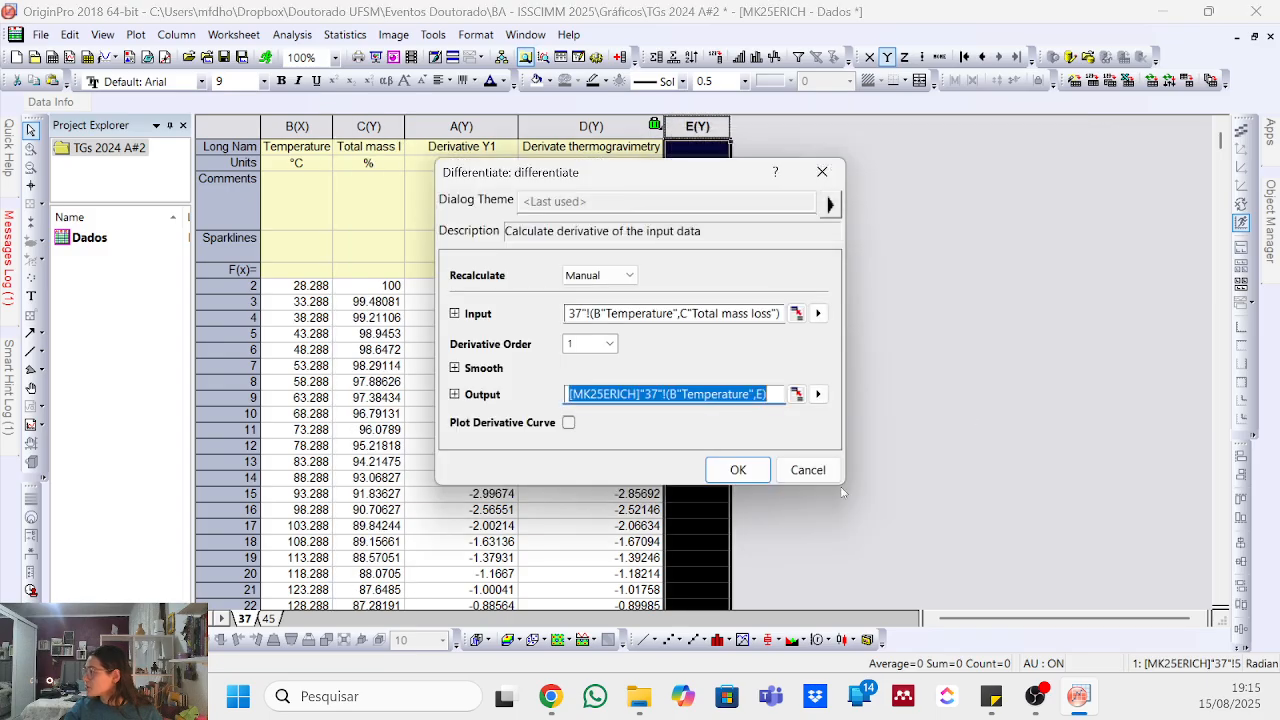
click(738, 469)
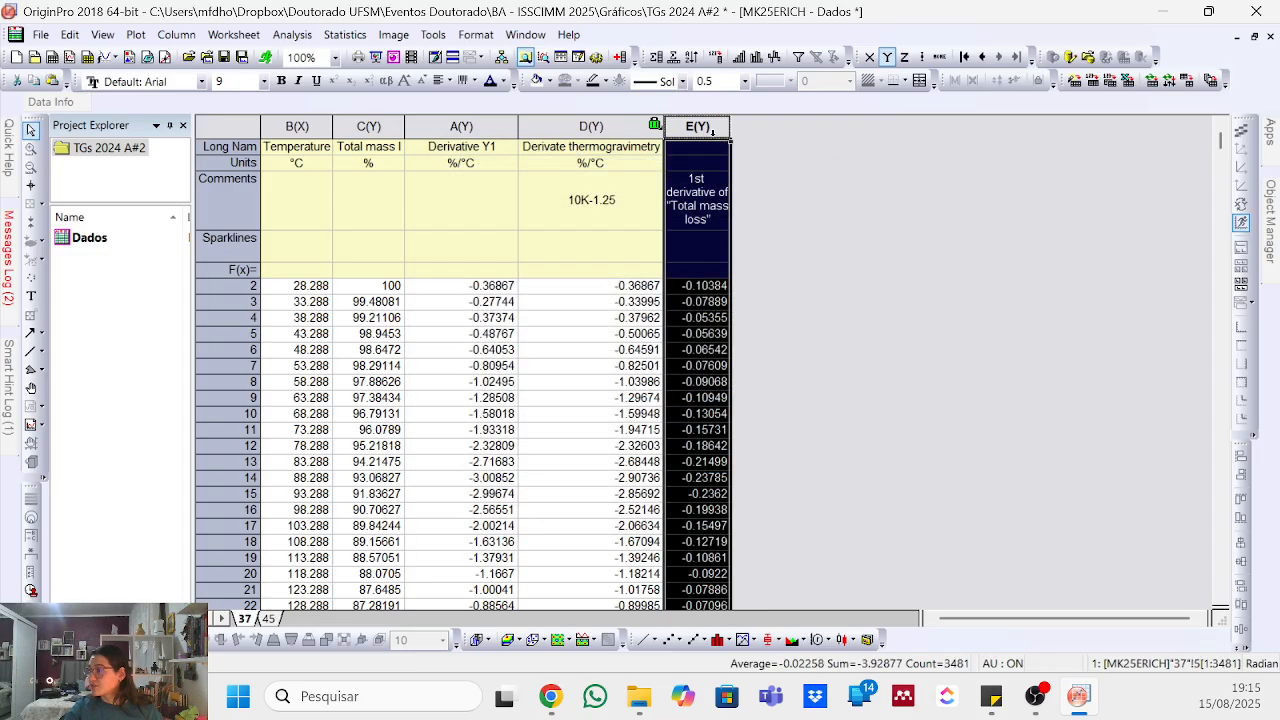
- Plot the derivative in column E(Y) against temperature as a line graph and select its layer frame
click(643, 639)
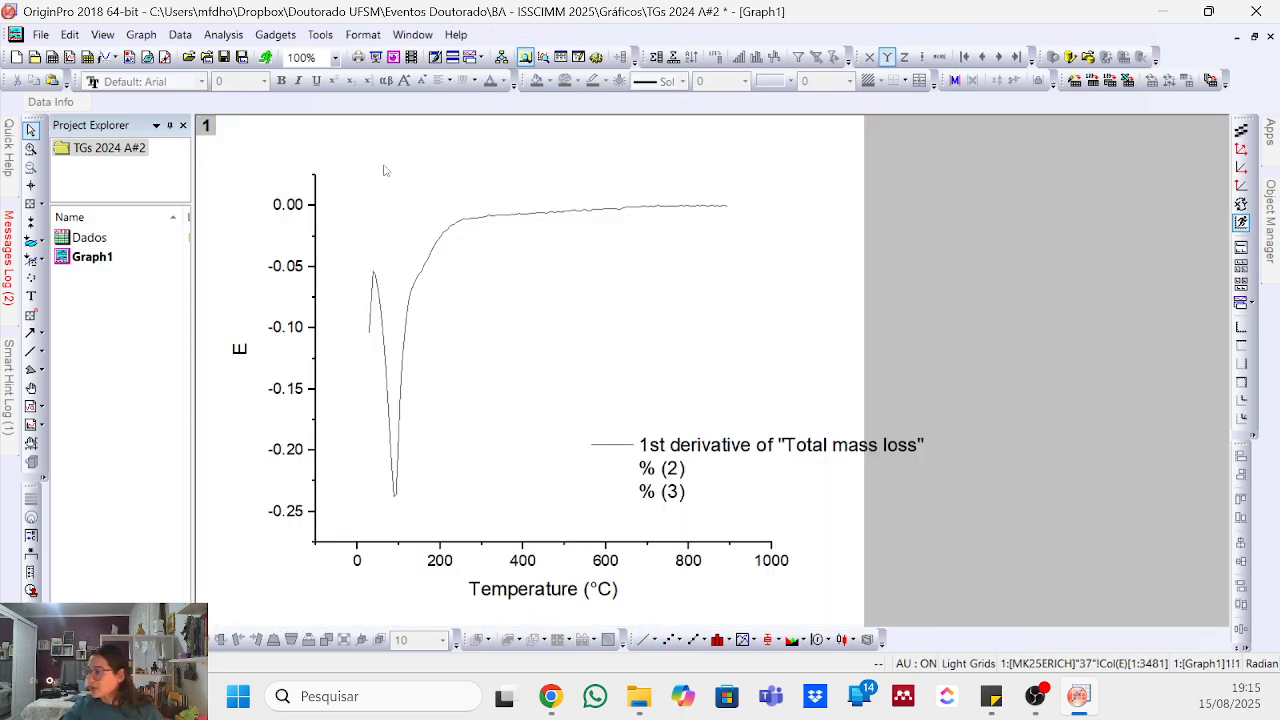
click(381, 345)
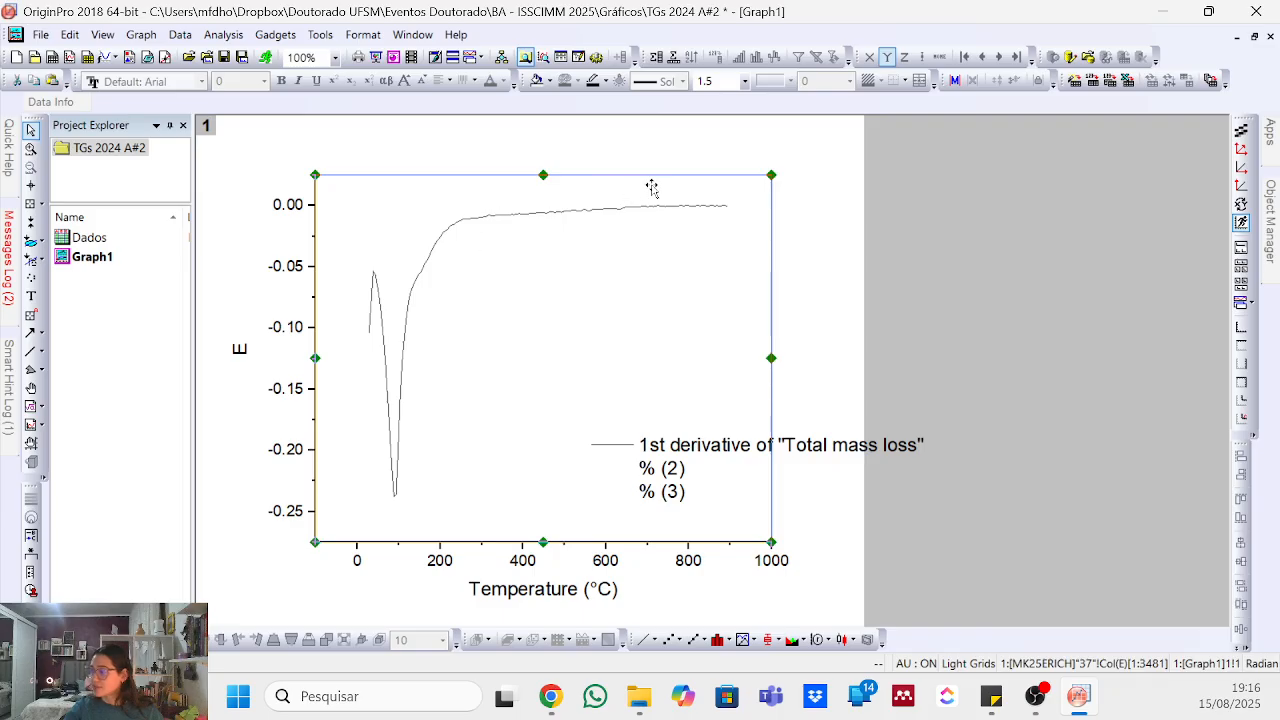
- Smooth column E(Y) of the Dados workbook's sheet 37 with Adjacent-Averaging over a 10-point window, outputting to a new column
double_click(89, 237)
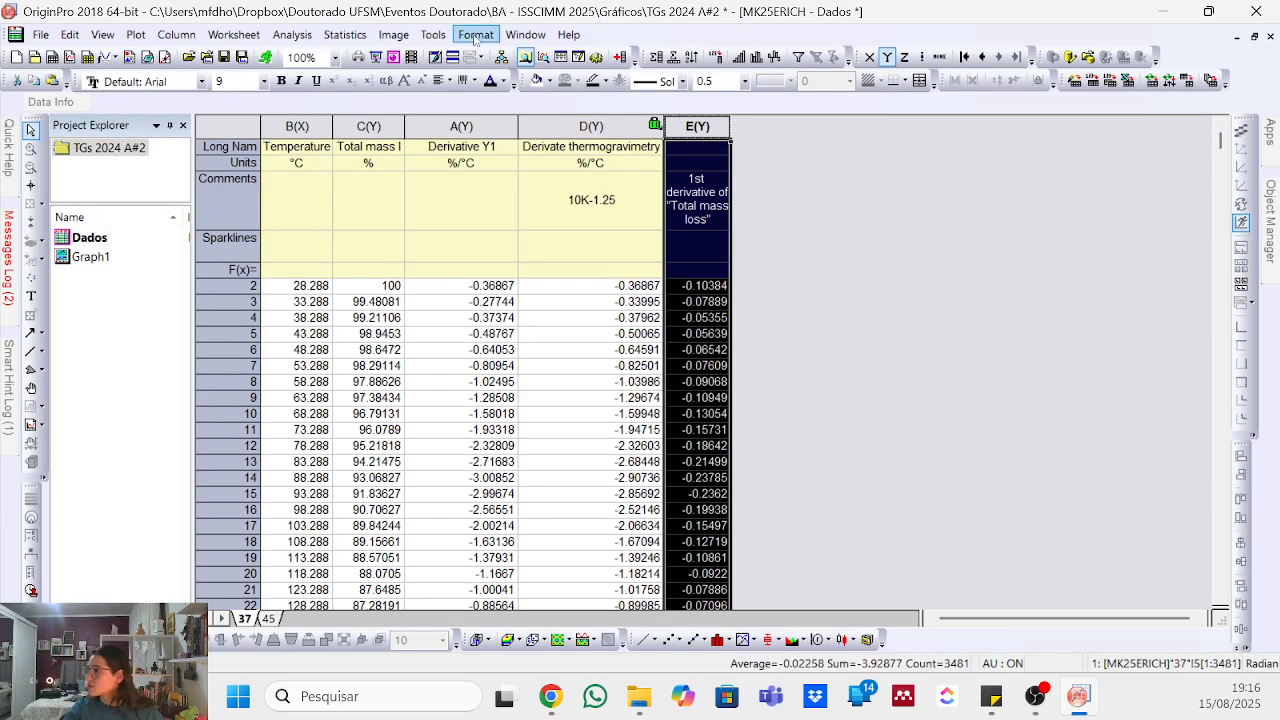
click(292, 34)
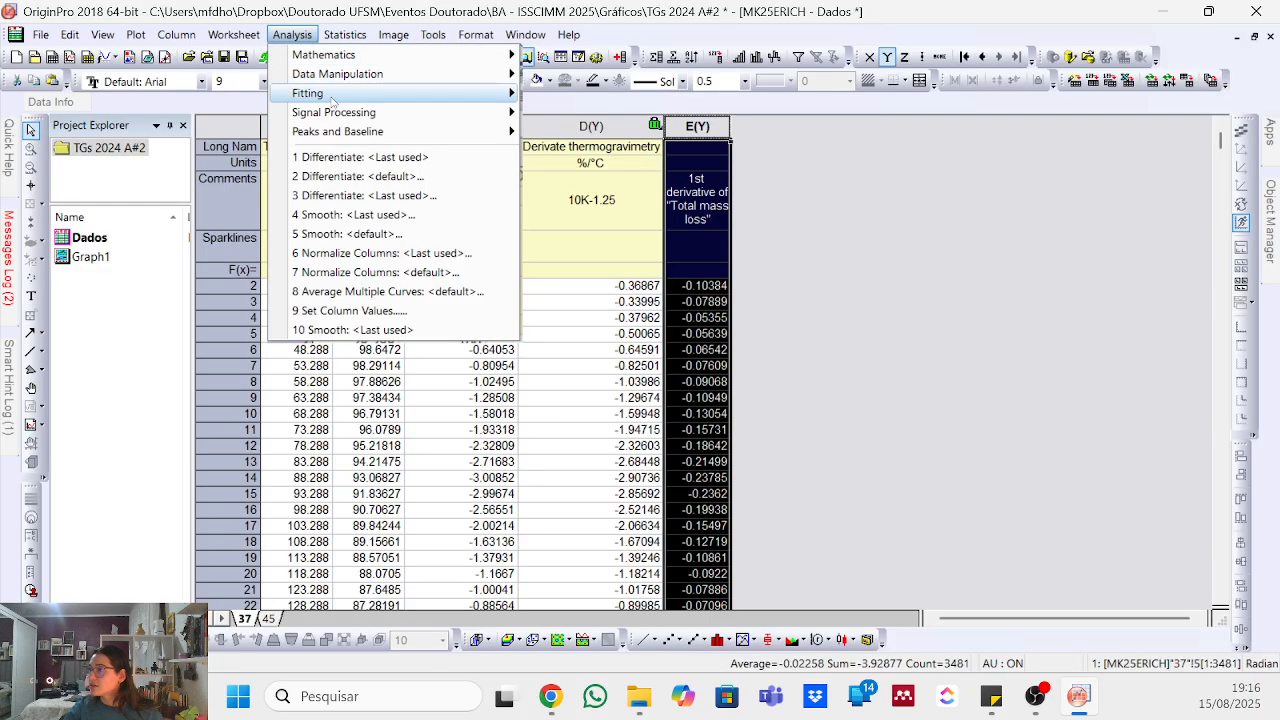
mouse_move(352, 115)
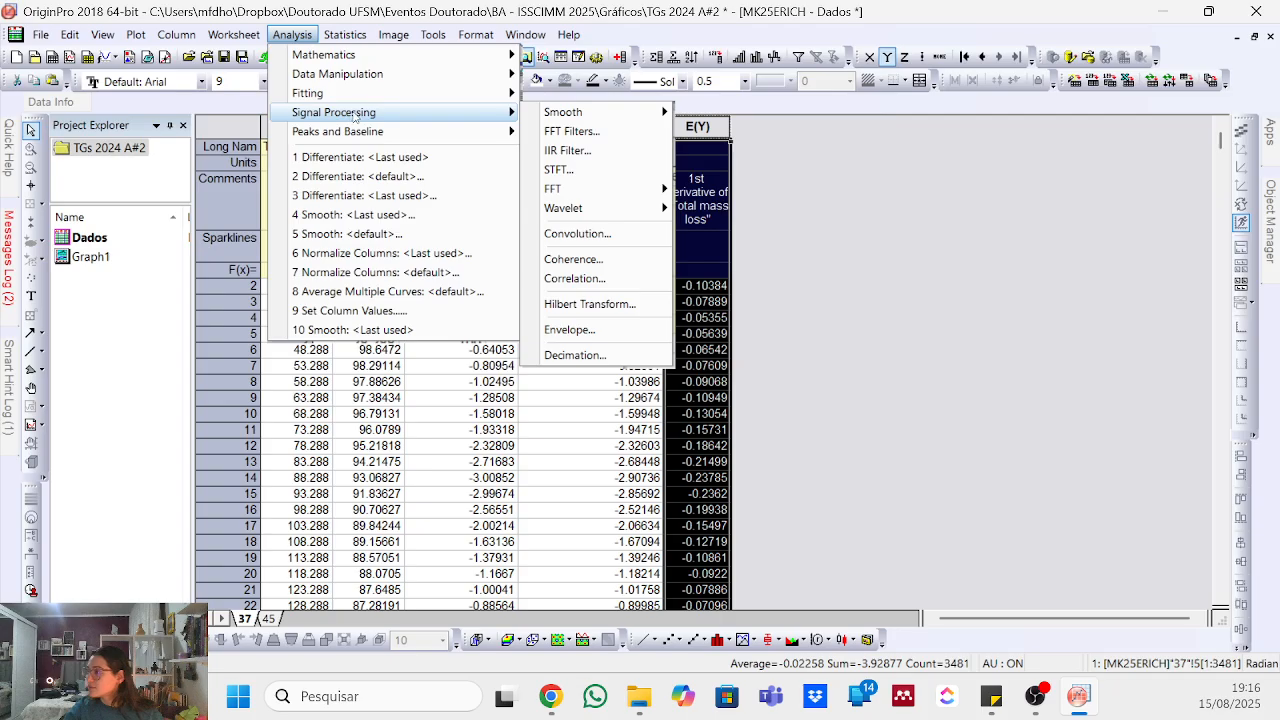
mouse_move(596, 109)
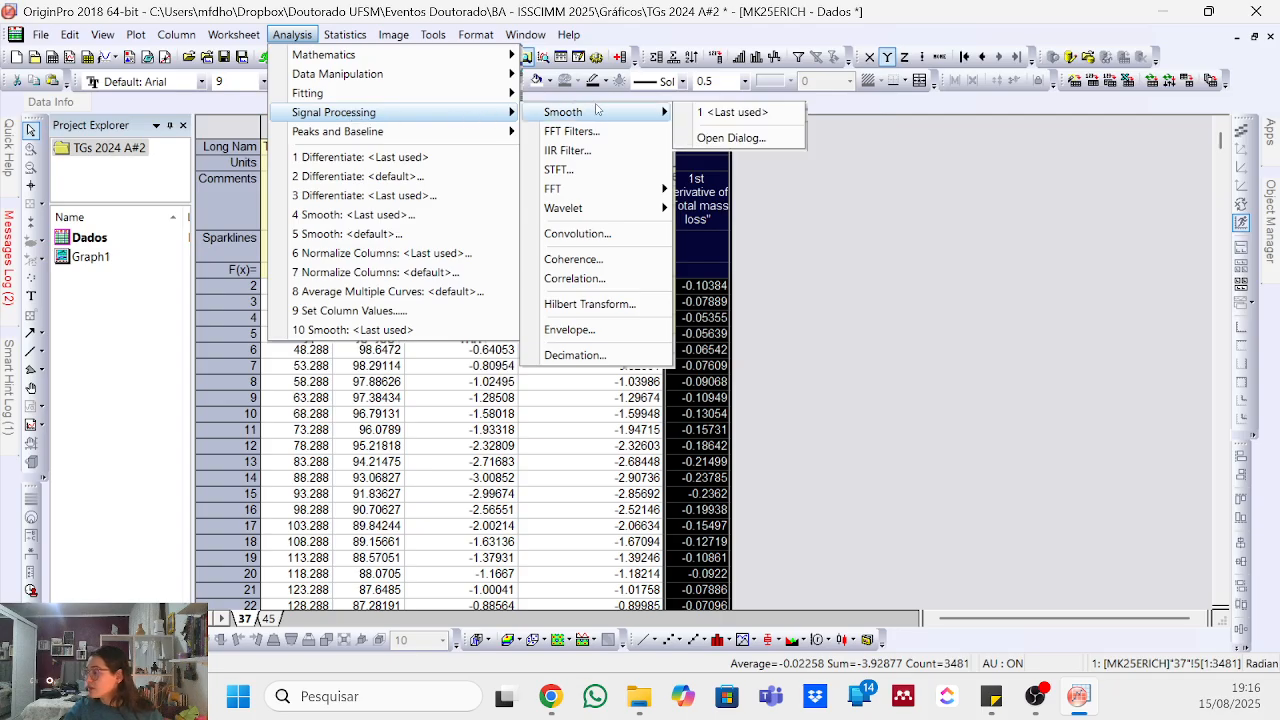
click(762, 140)
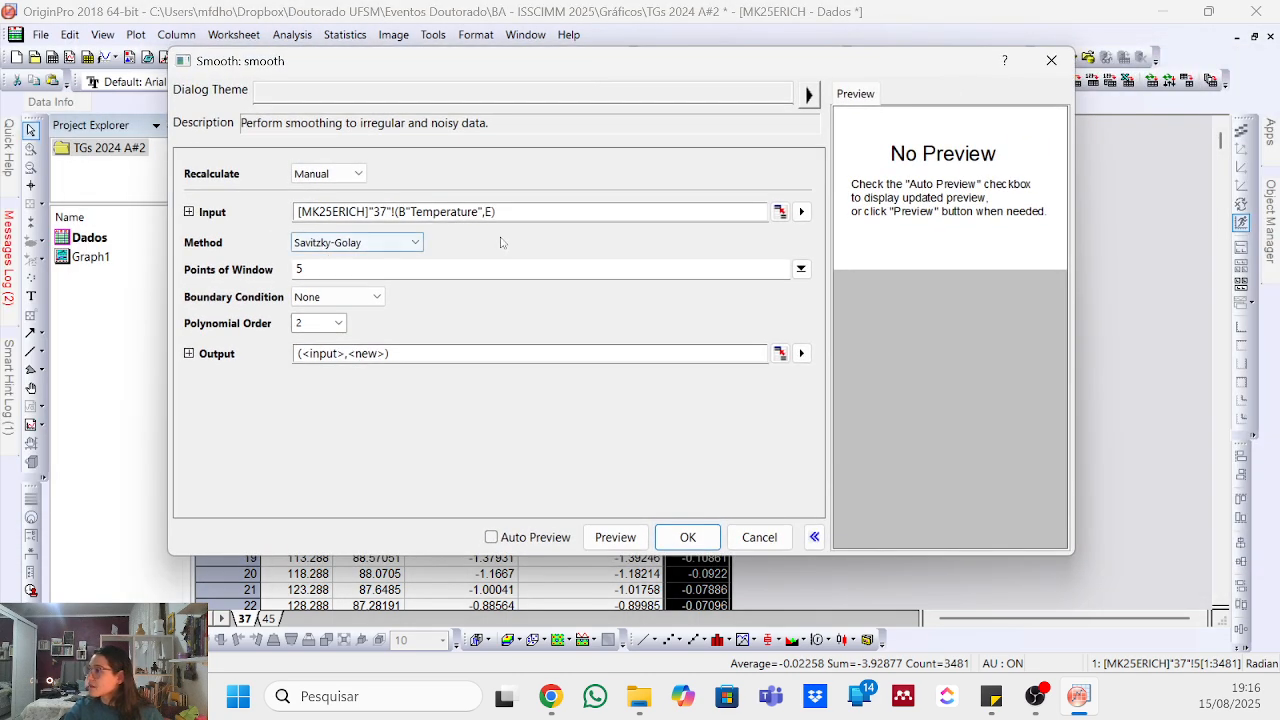
click(405, 243)
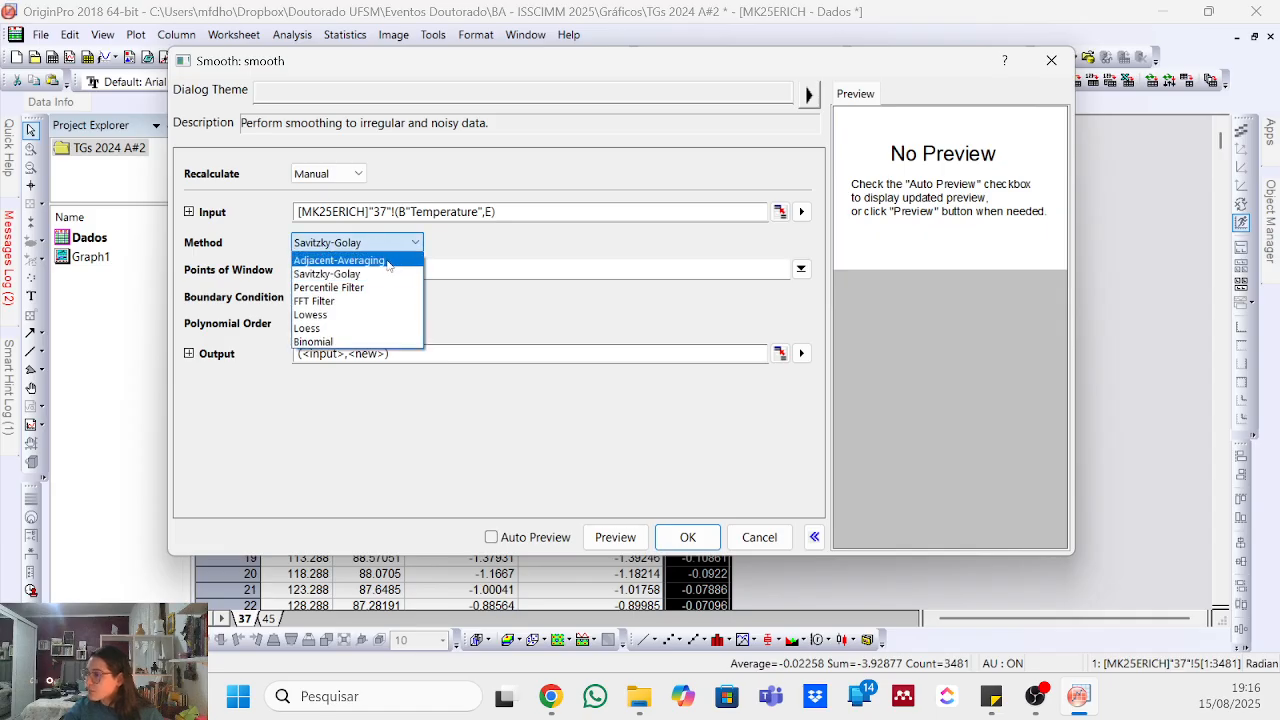
click(384, 261)
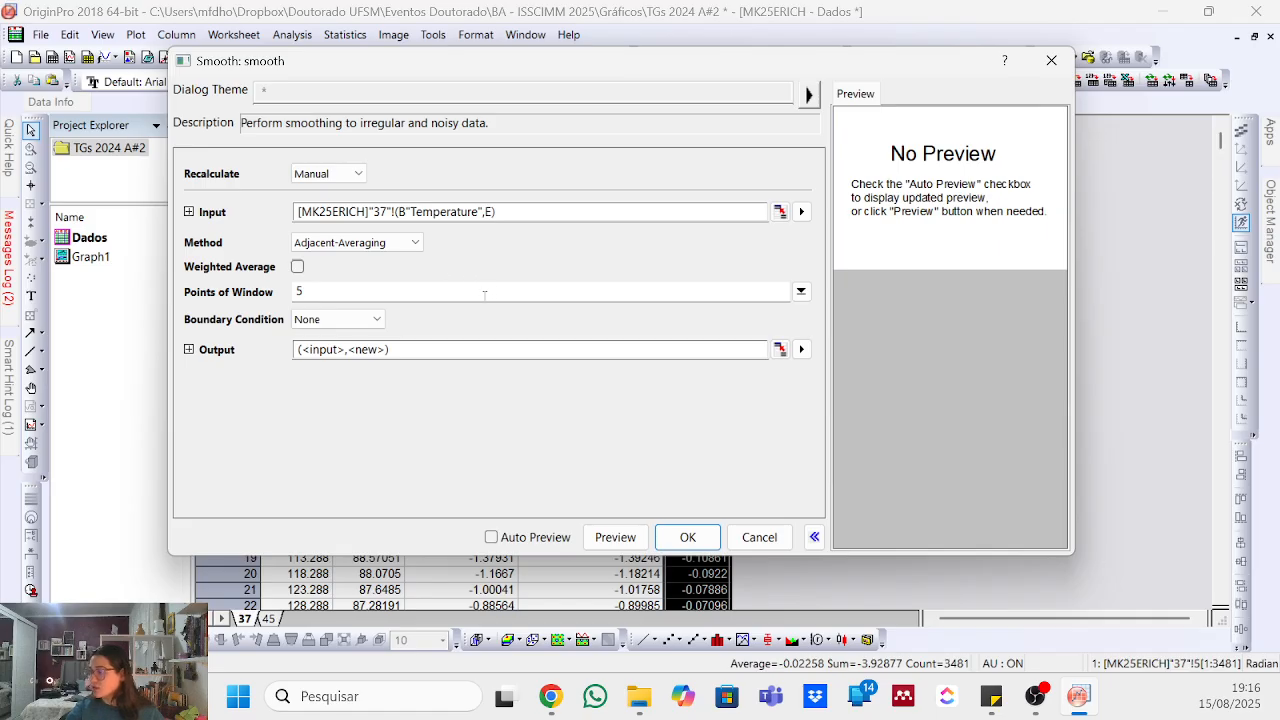
click(410, 290)
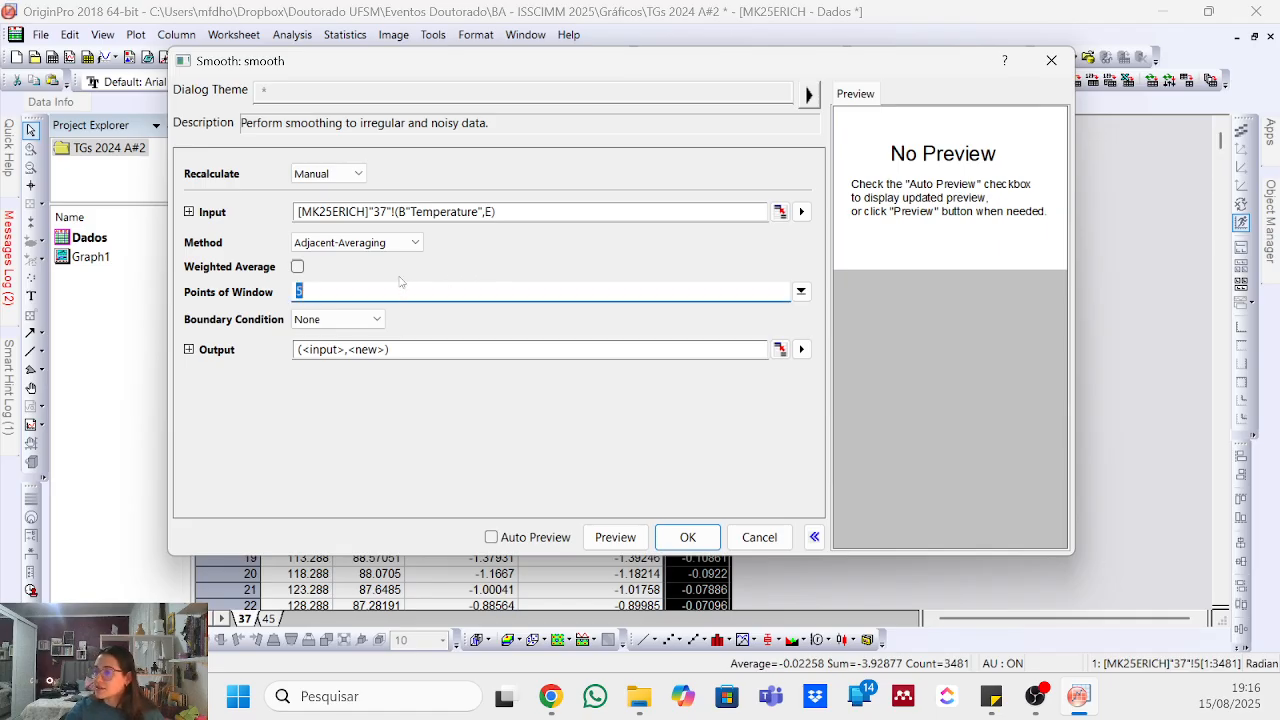
text(10)
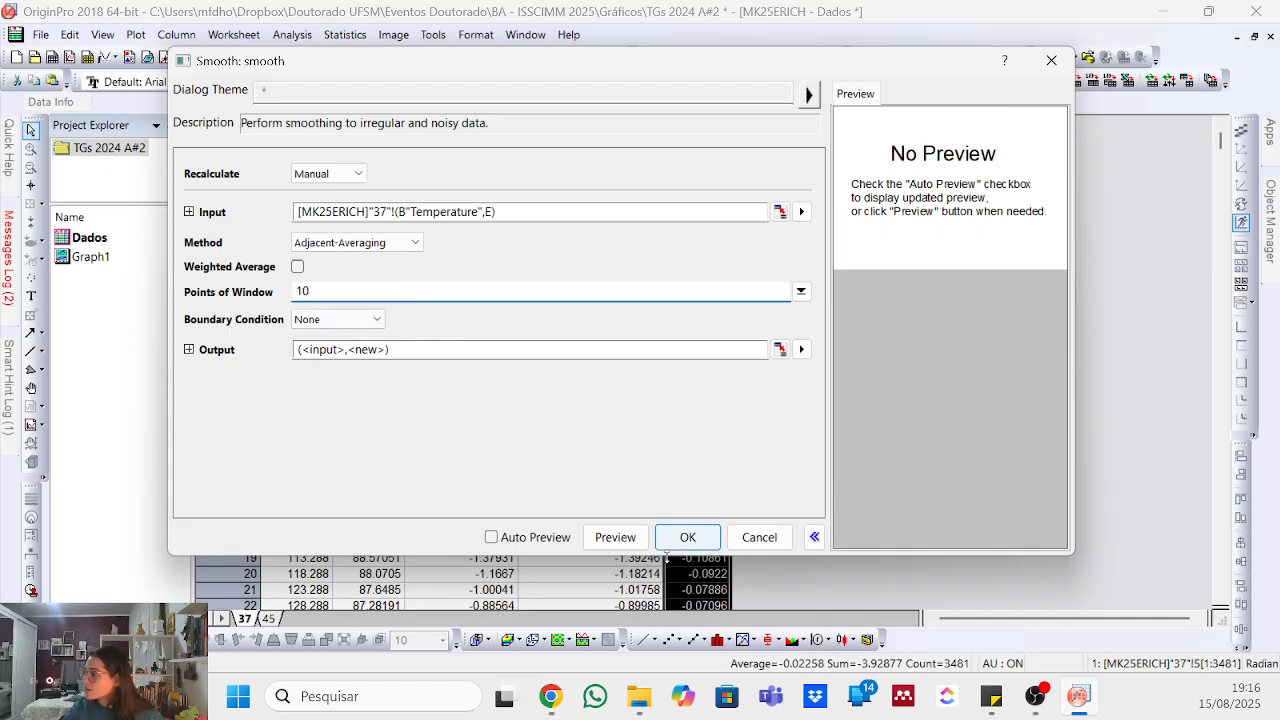
double_click(482, 293)
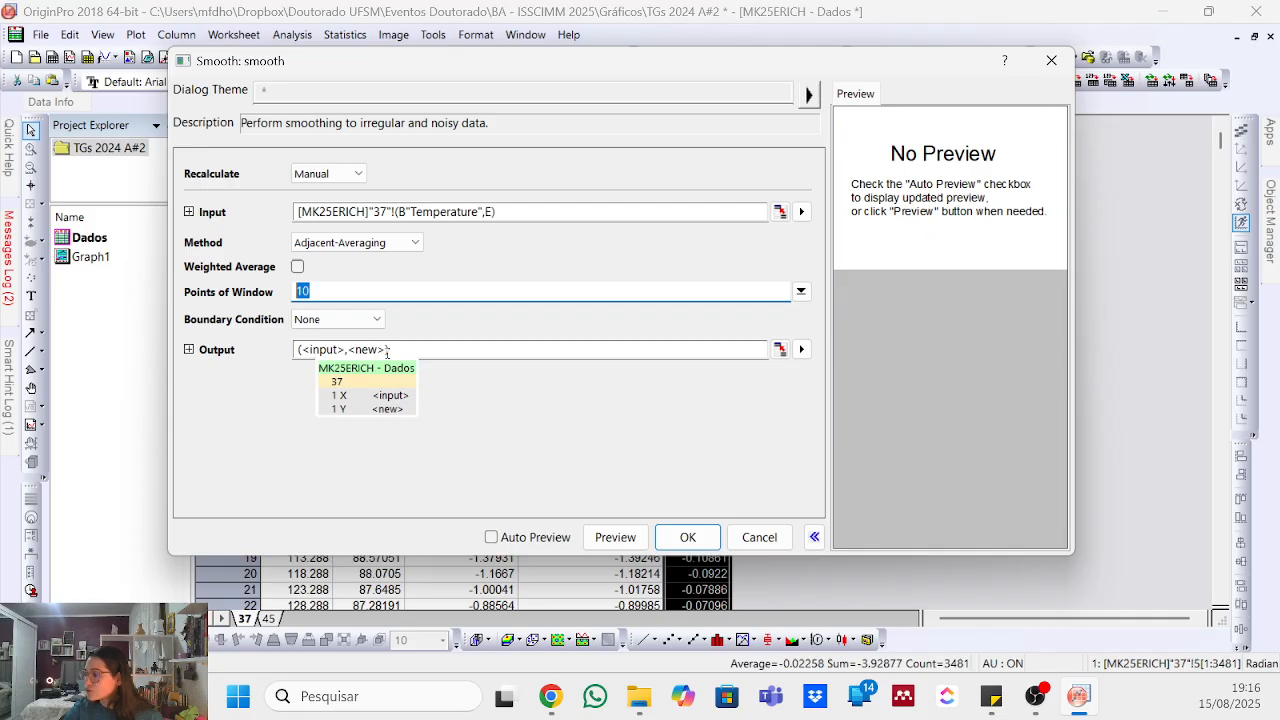
click(687, 537)
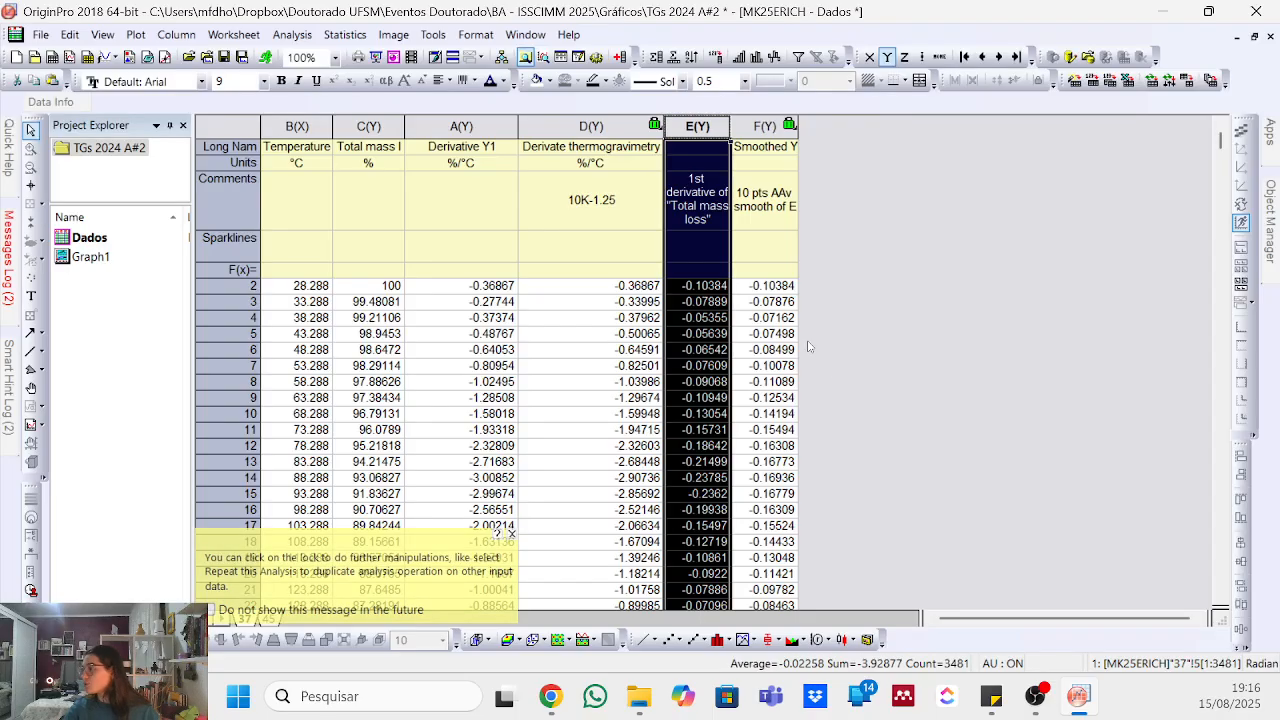
- Plot the smoothed column F(Y) against temperature as a line graph and compare it with the unsmoothed derivative in Graph1
click(762, 128)
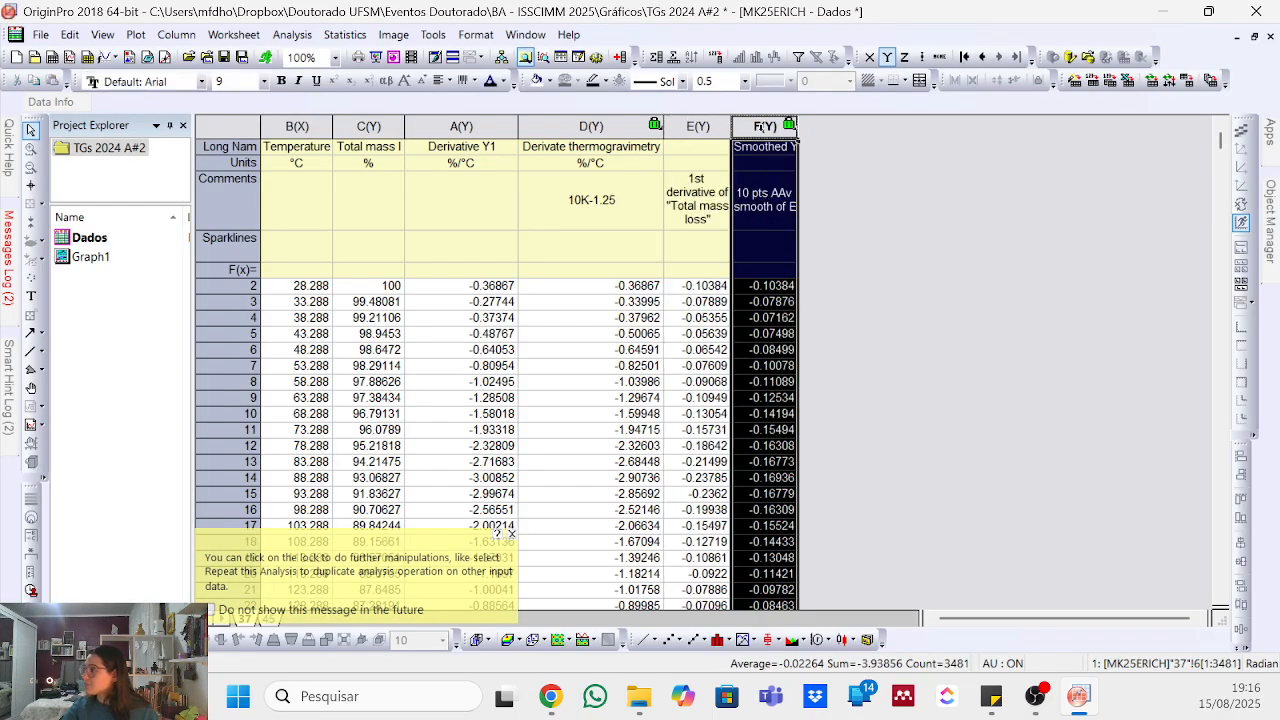
drag(702, 127, 754, 128)
click(742, 150)
click(745, 120)
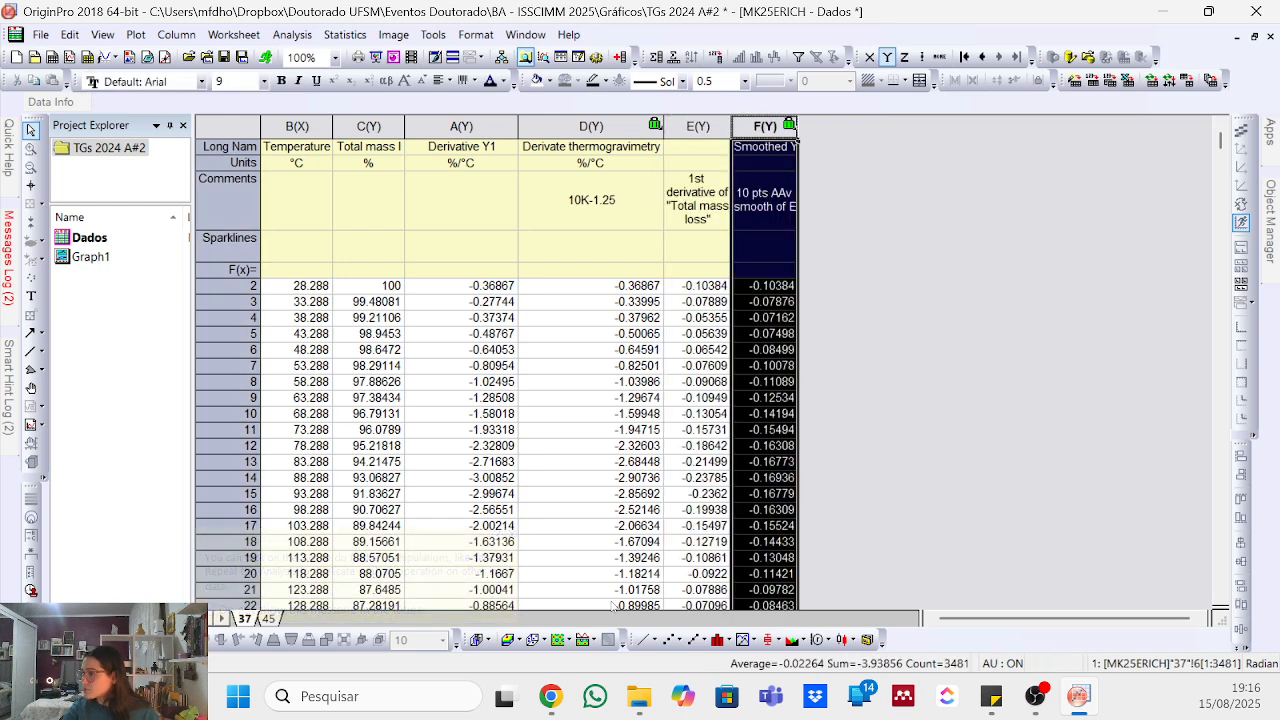
click(645, 641)
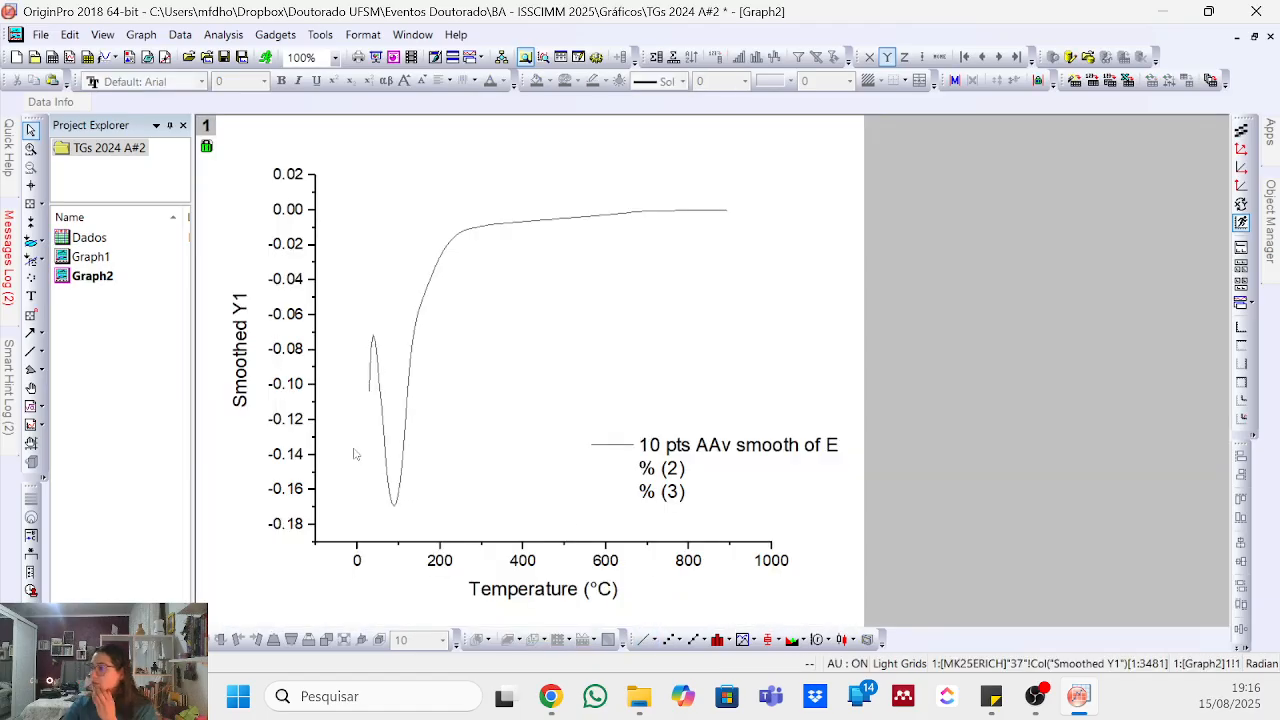
click(90, 256)
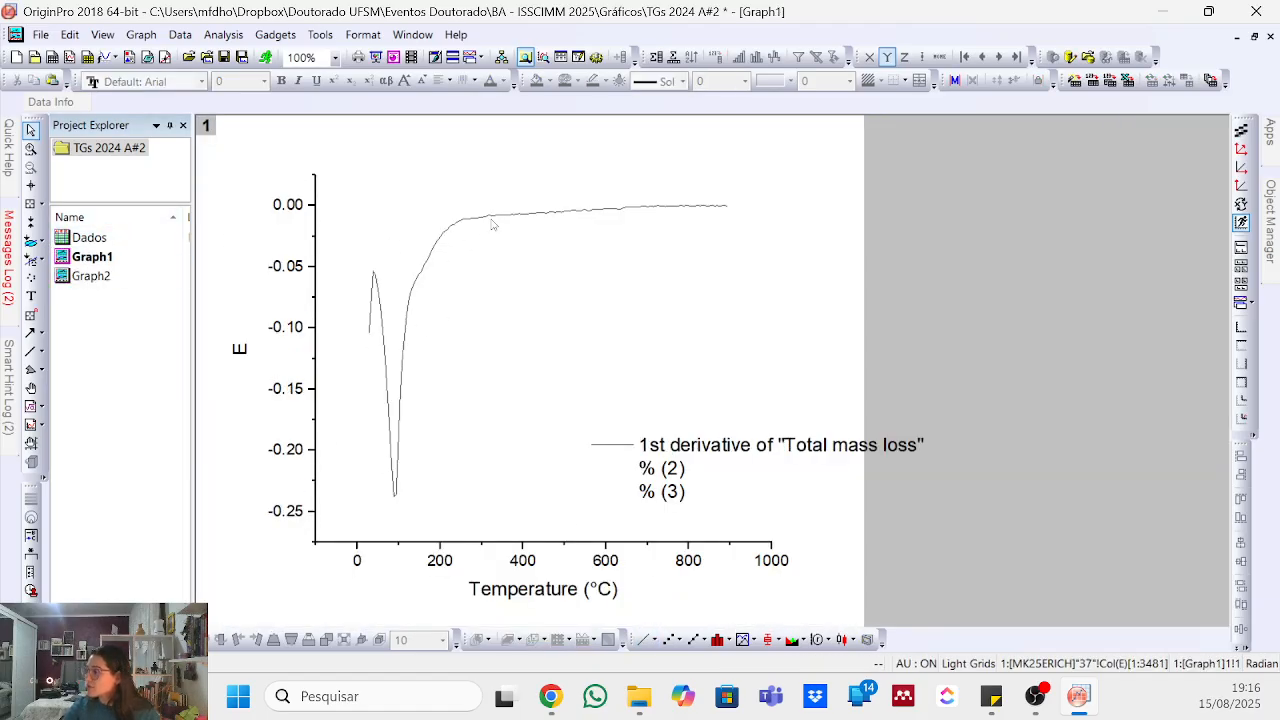
click(83, 279)
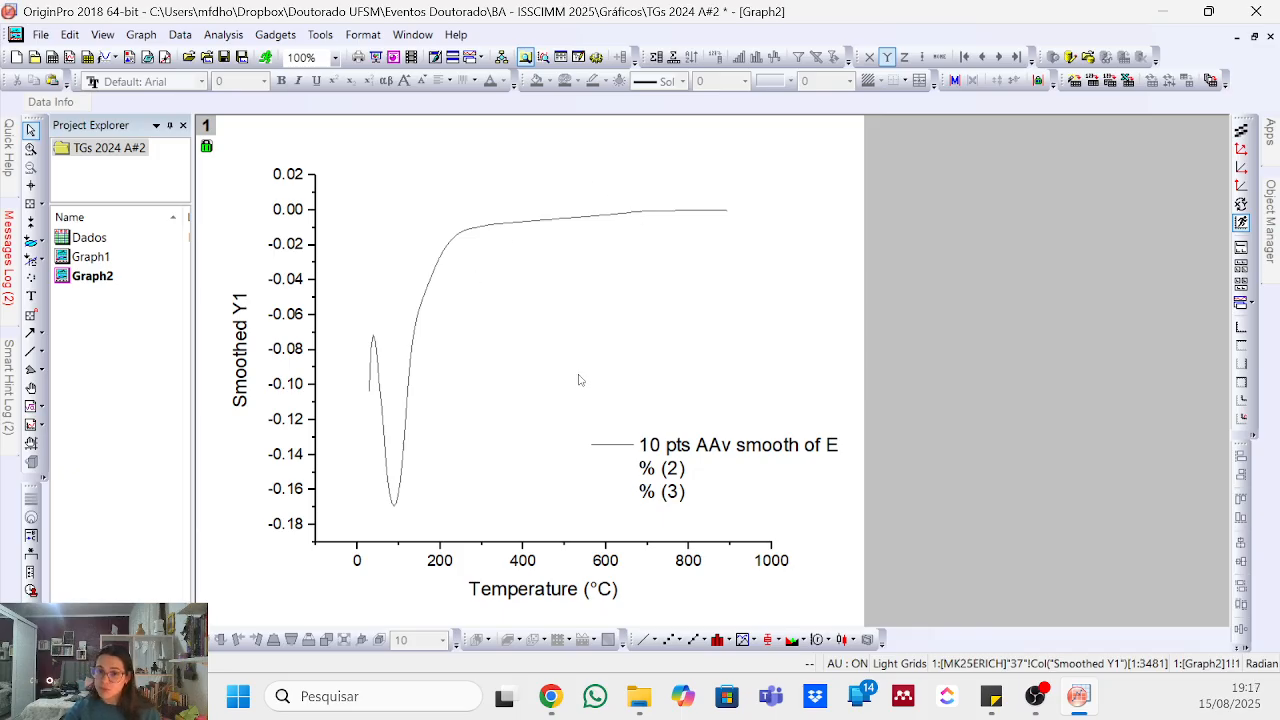
- Delete both test graphs, Graph1 and Graph2, from the project
click(126, 279)
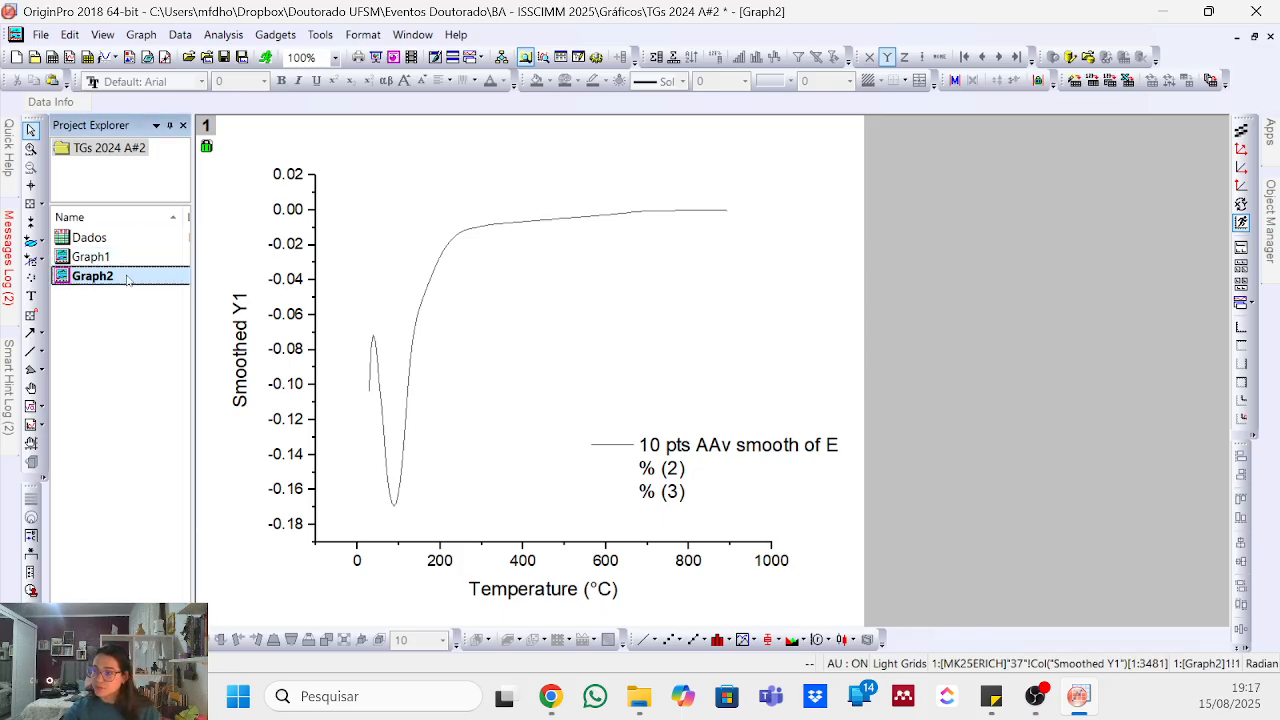
ctrl+click(120, 257)
right_click(128, 259)
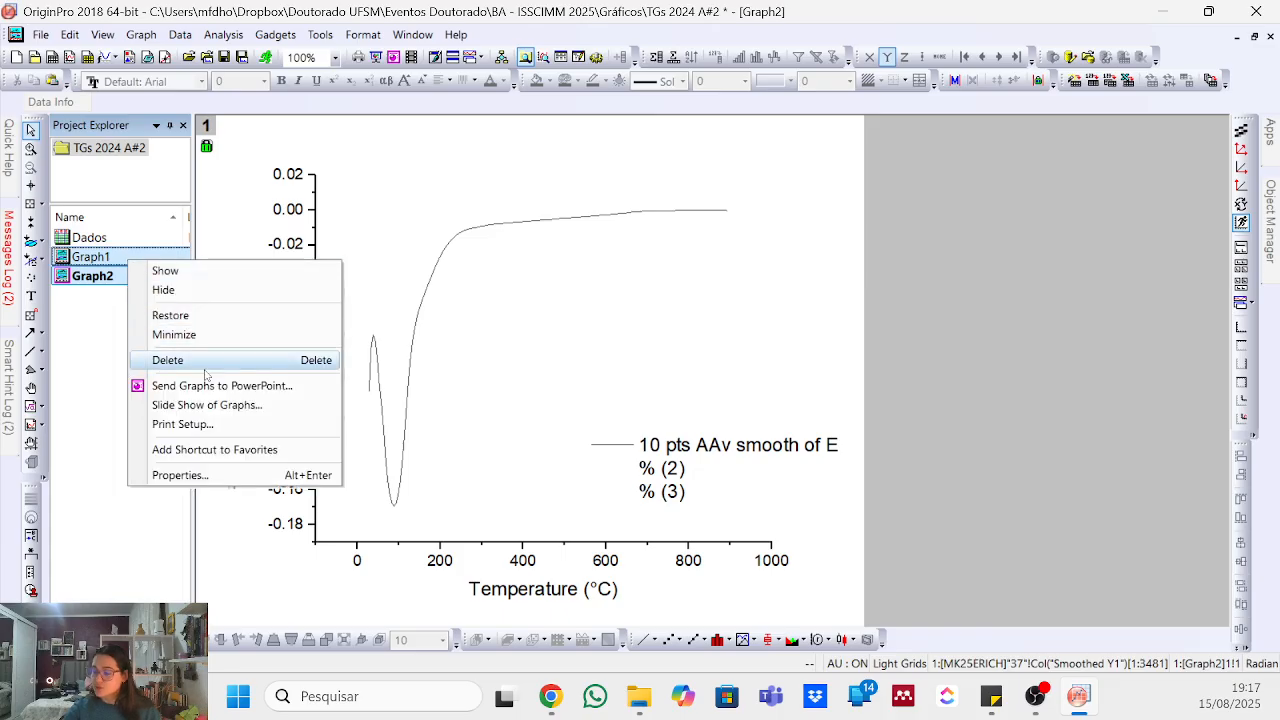
click(205, 362)
click(592, 371)
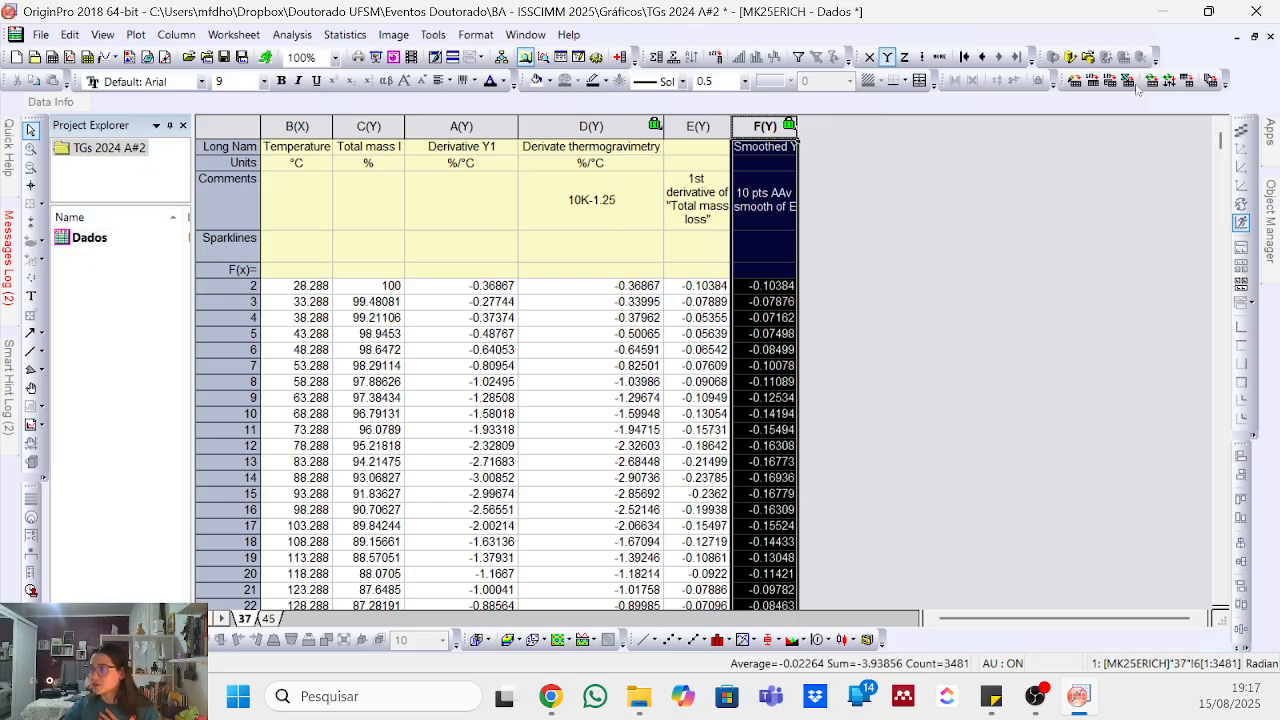
- Delete columns E(Y) and F(Y) from sheet 37, including the associated recalculate operation and its output
click(698, 126)
shift+click(765, 126)
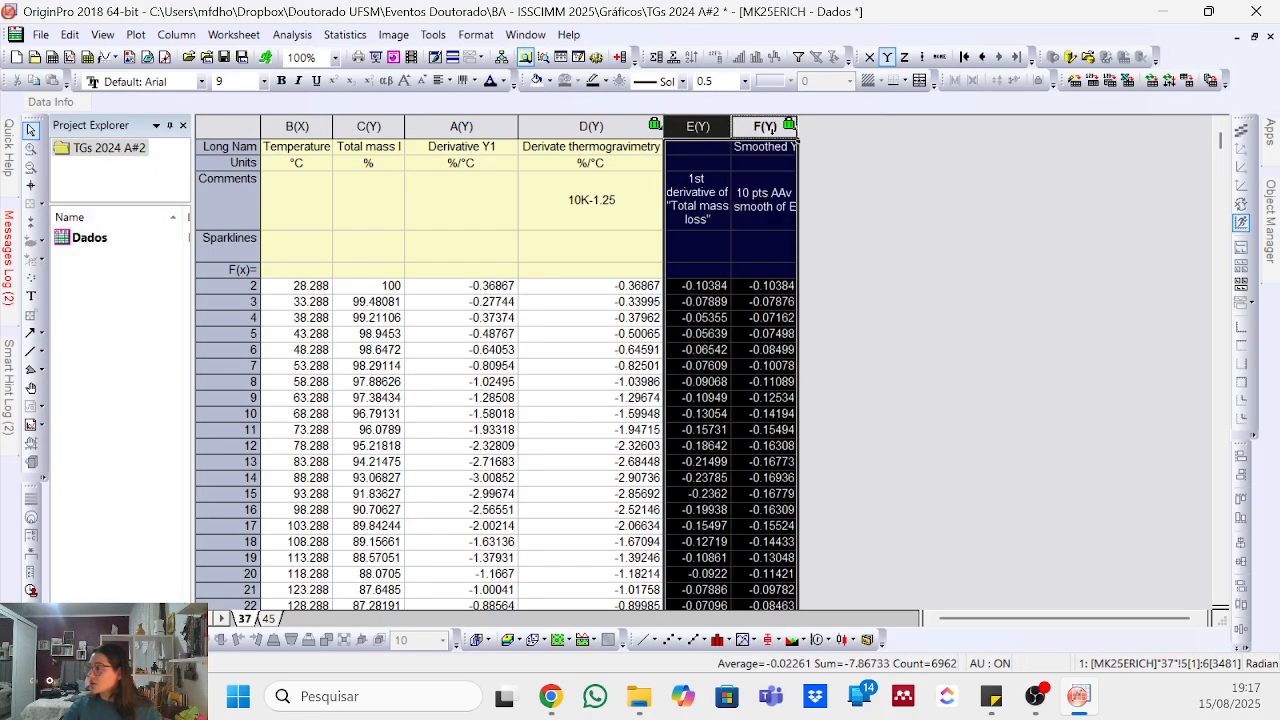
right_click(776, 136)
click(813, 213)
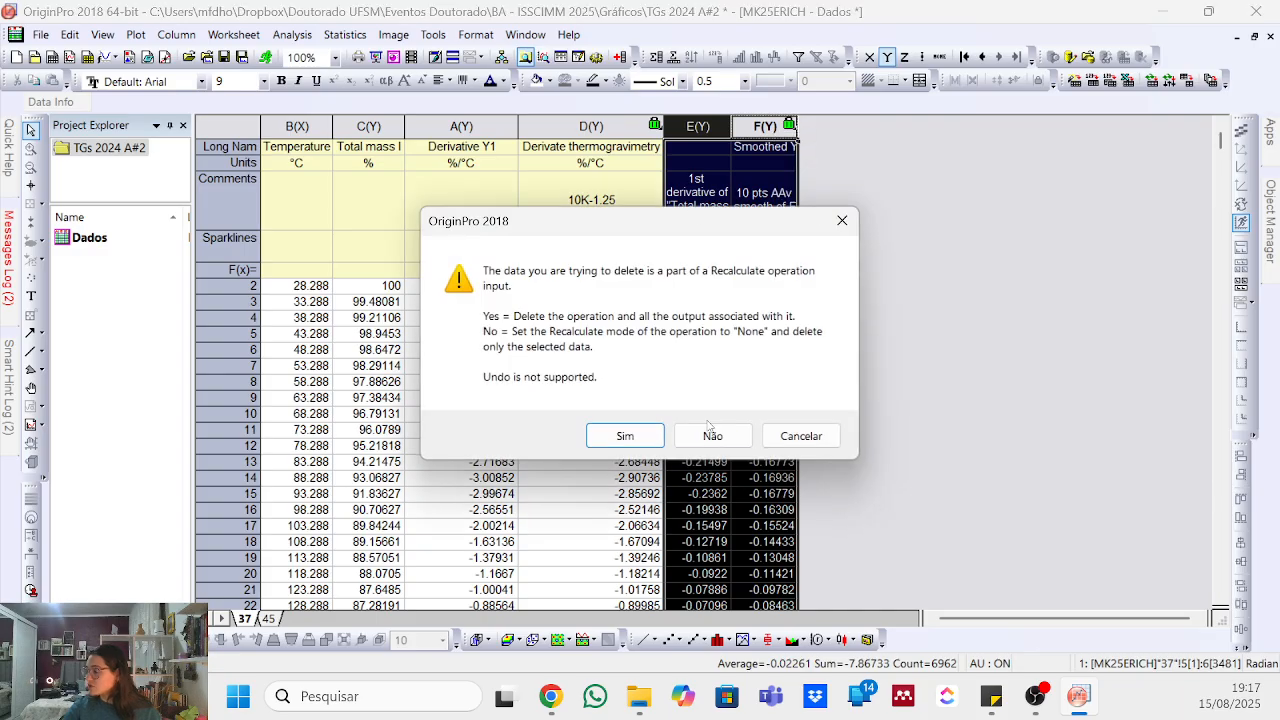
click(625, 436)
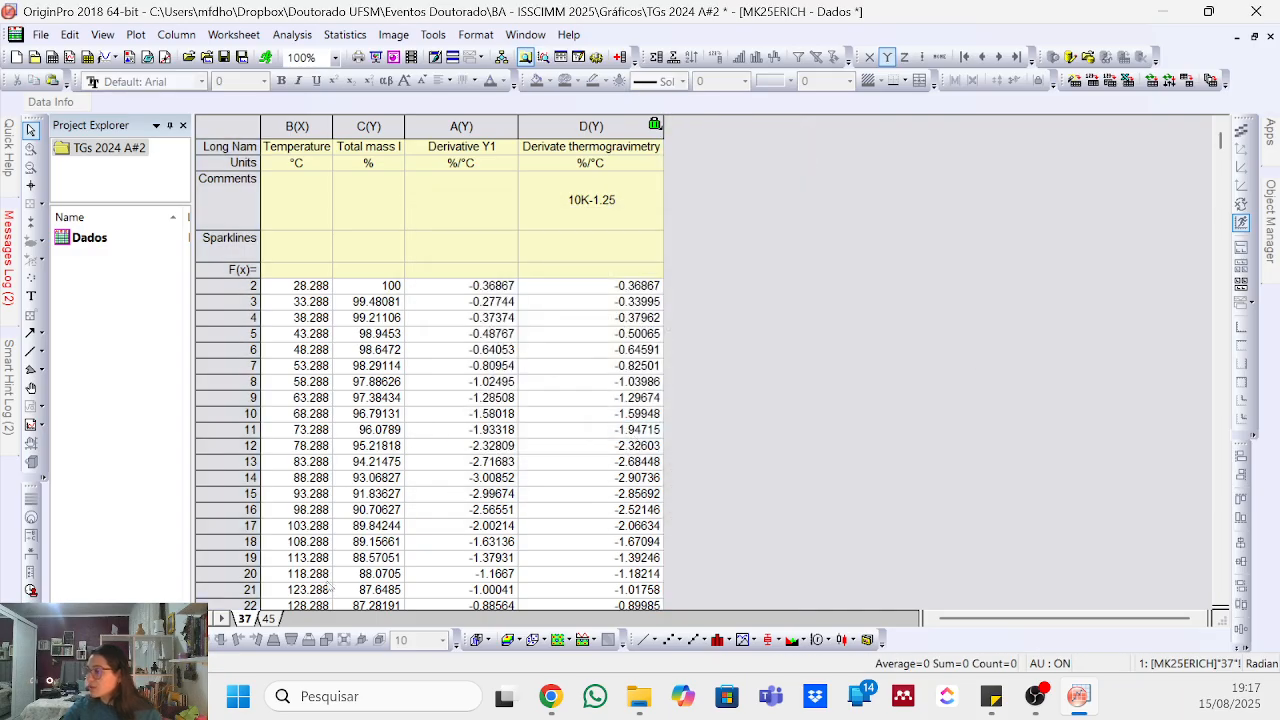
- Widen column D(Y) on sheet 45 slightly to fit its long name, Geo 20-1.25
click(612, 127)
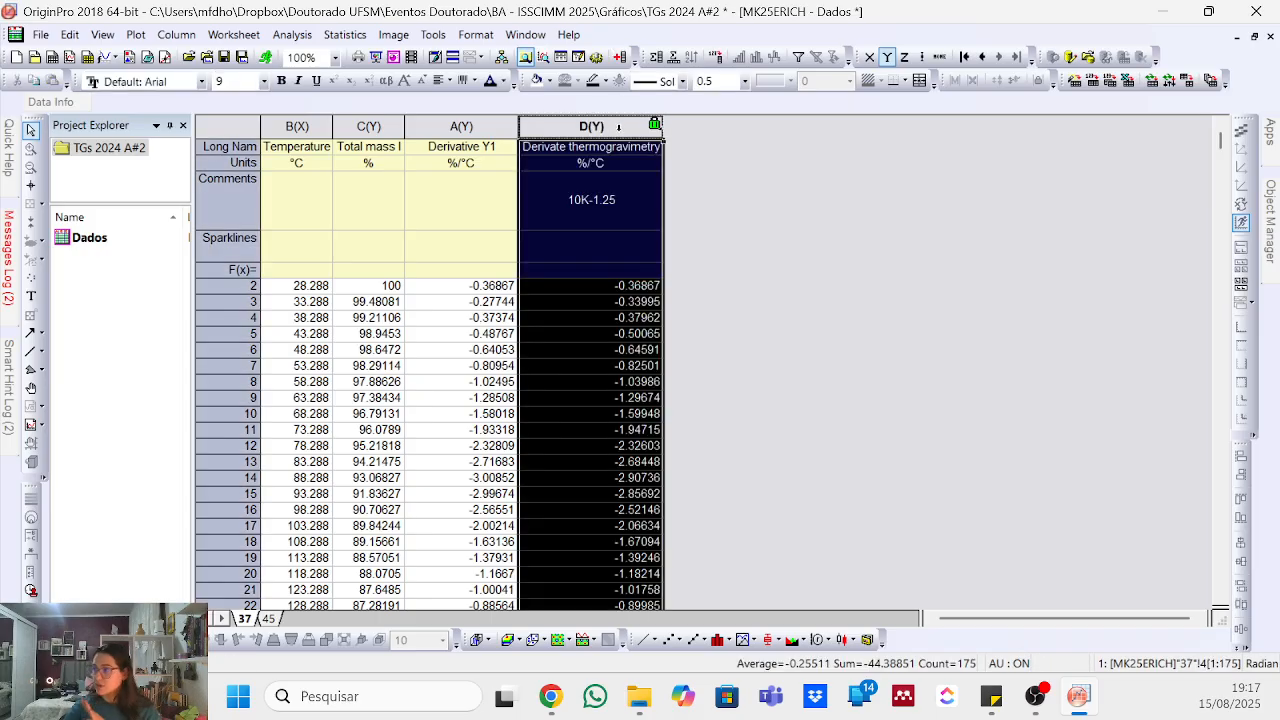
click(268, 619)
click(578, 126)
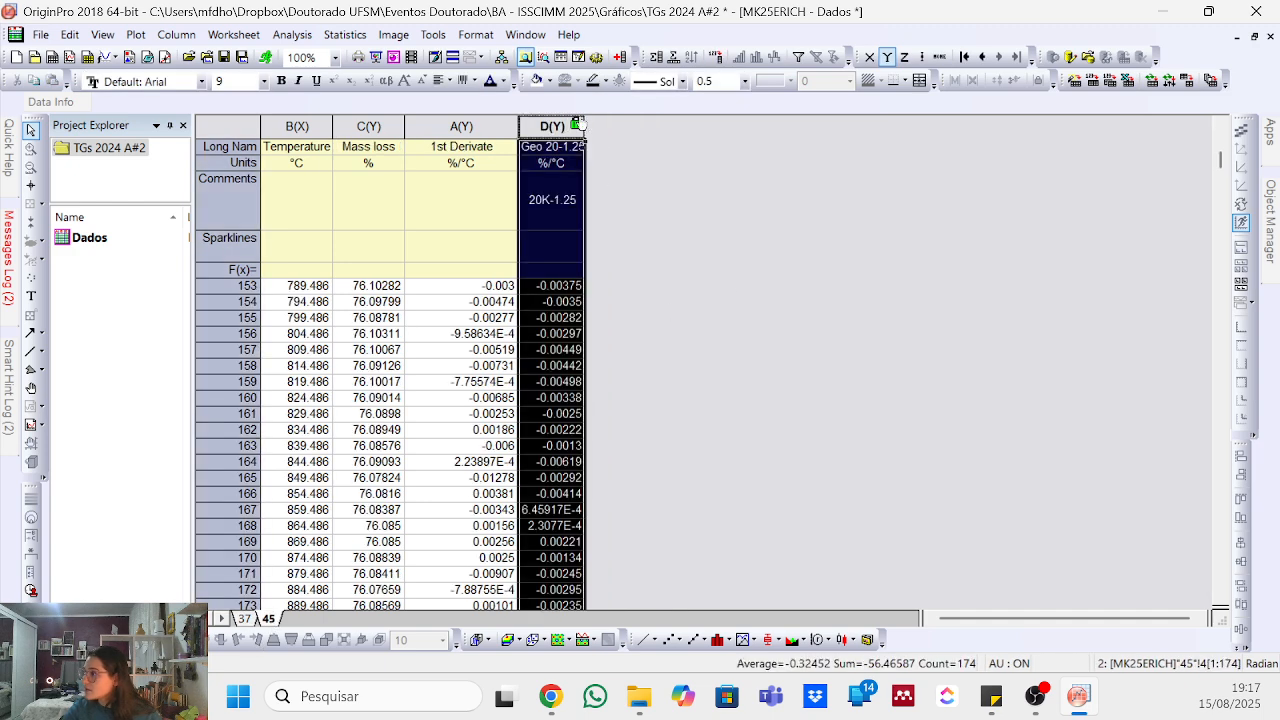
drag(583, 122, 589, 122)
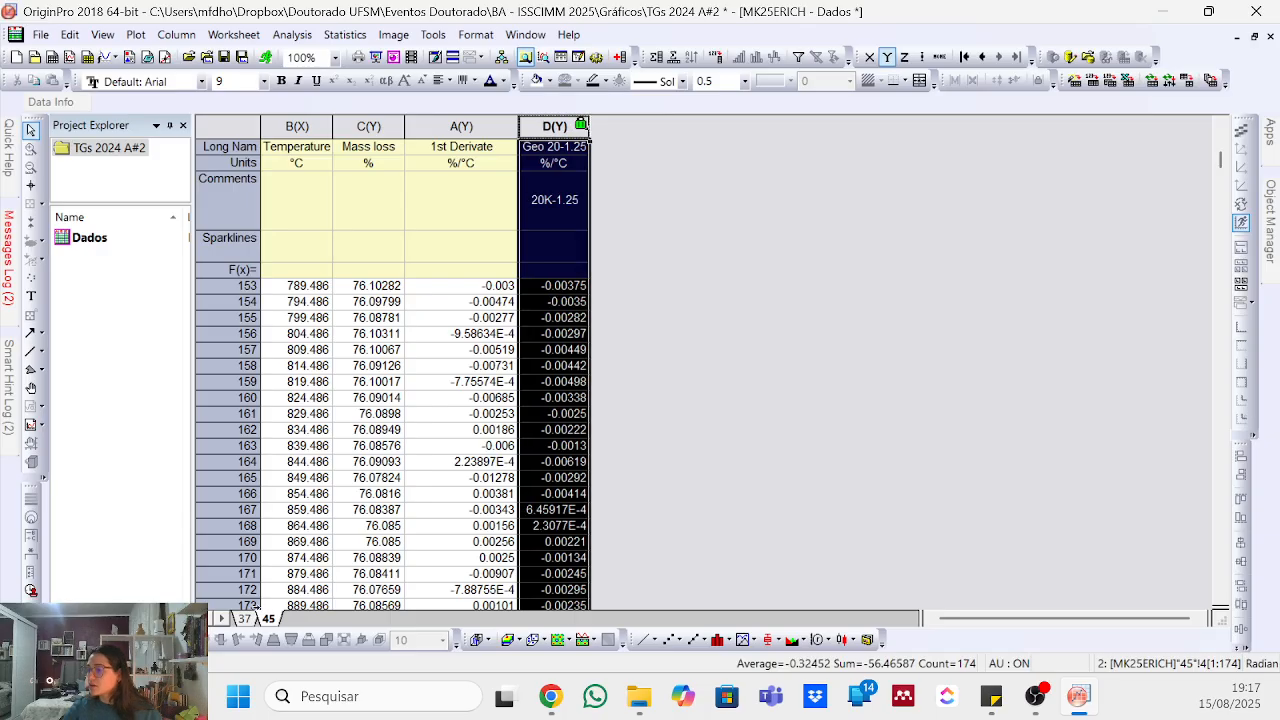
- Plot the 10K-1.25 derivative in column D(Y) of sheet 37 against temperature as a line graph
click(250, 619)
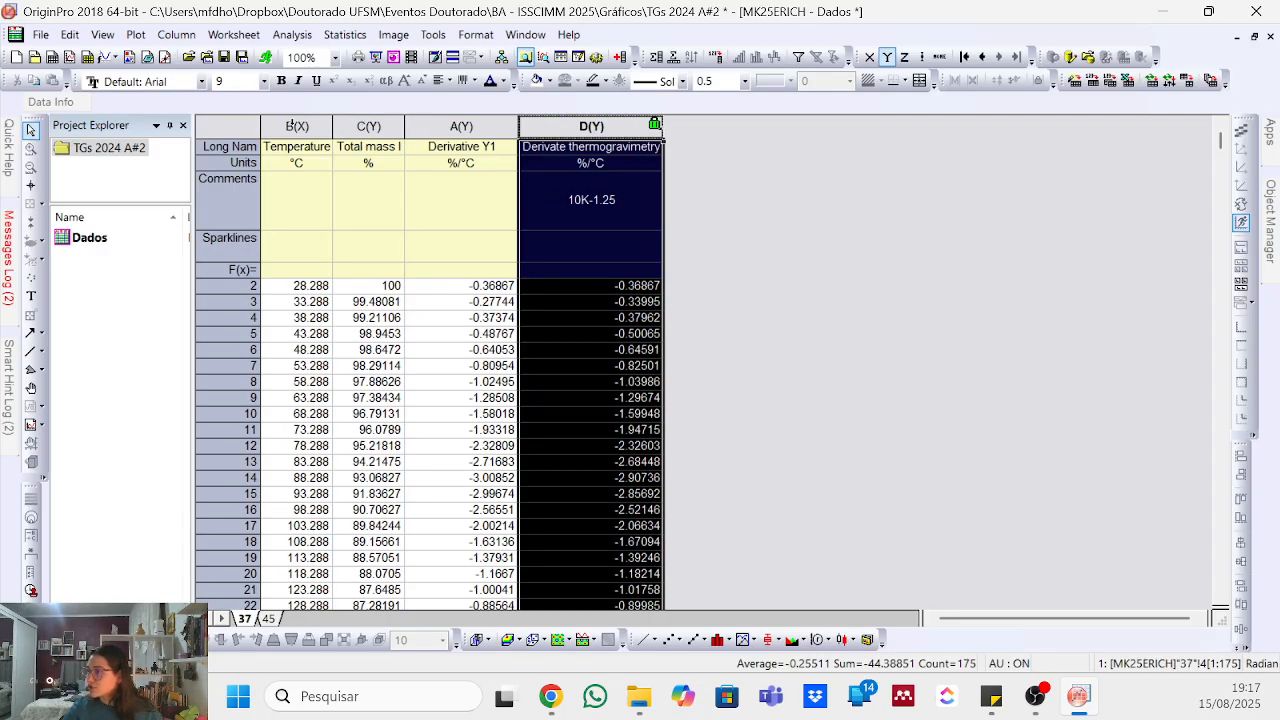
click(290, 126)
click(559, 126)
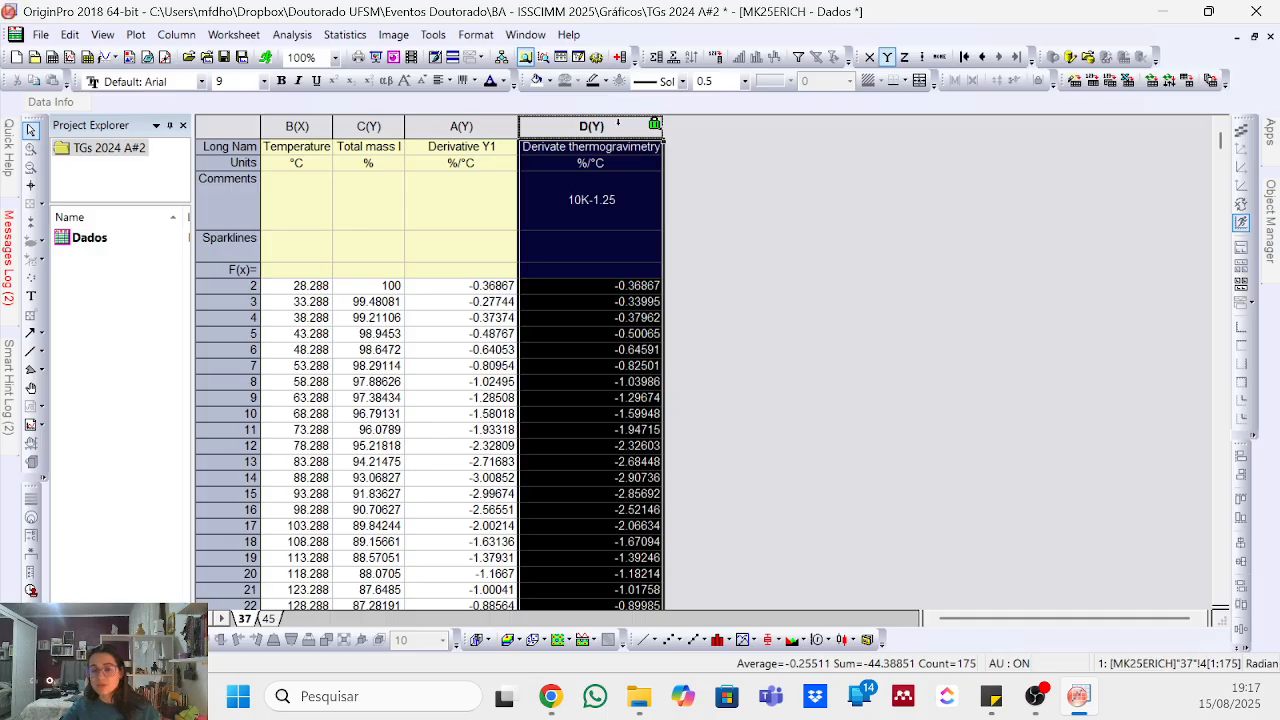
click(645, 639)
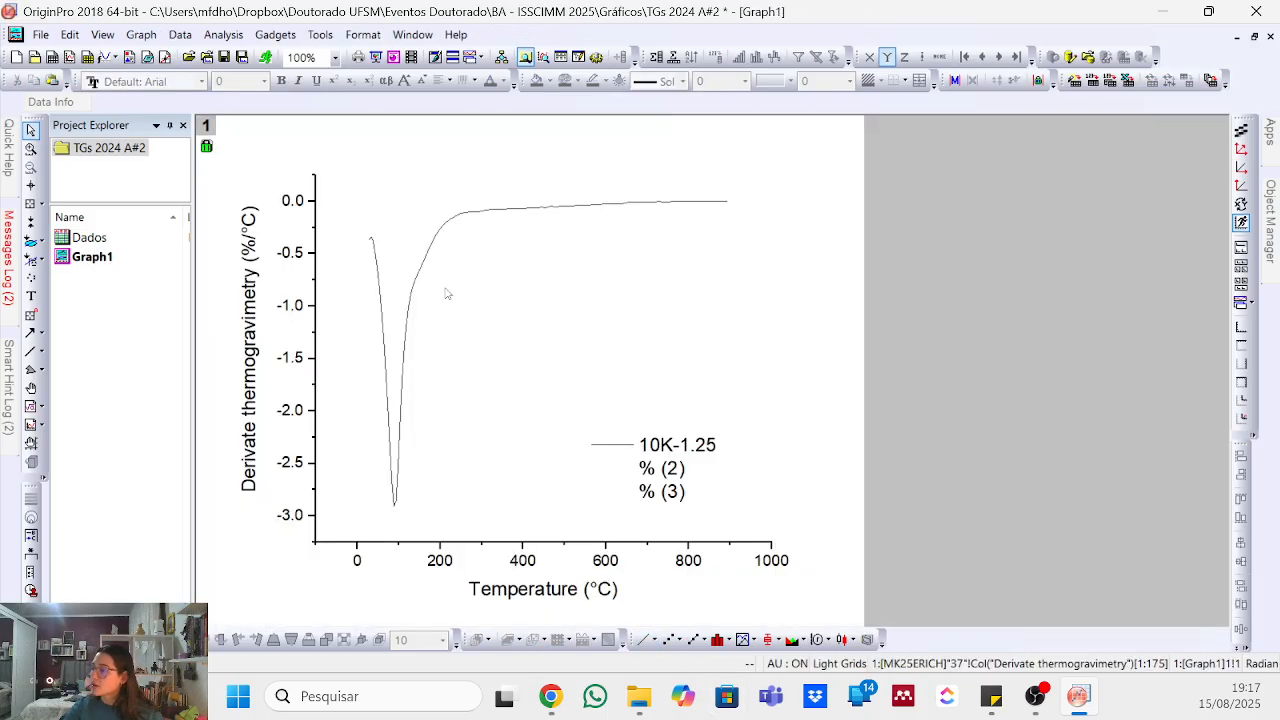
click(655, 641)
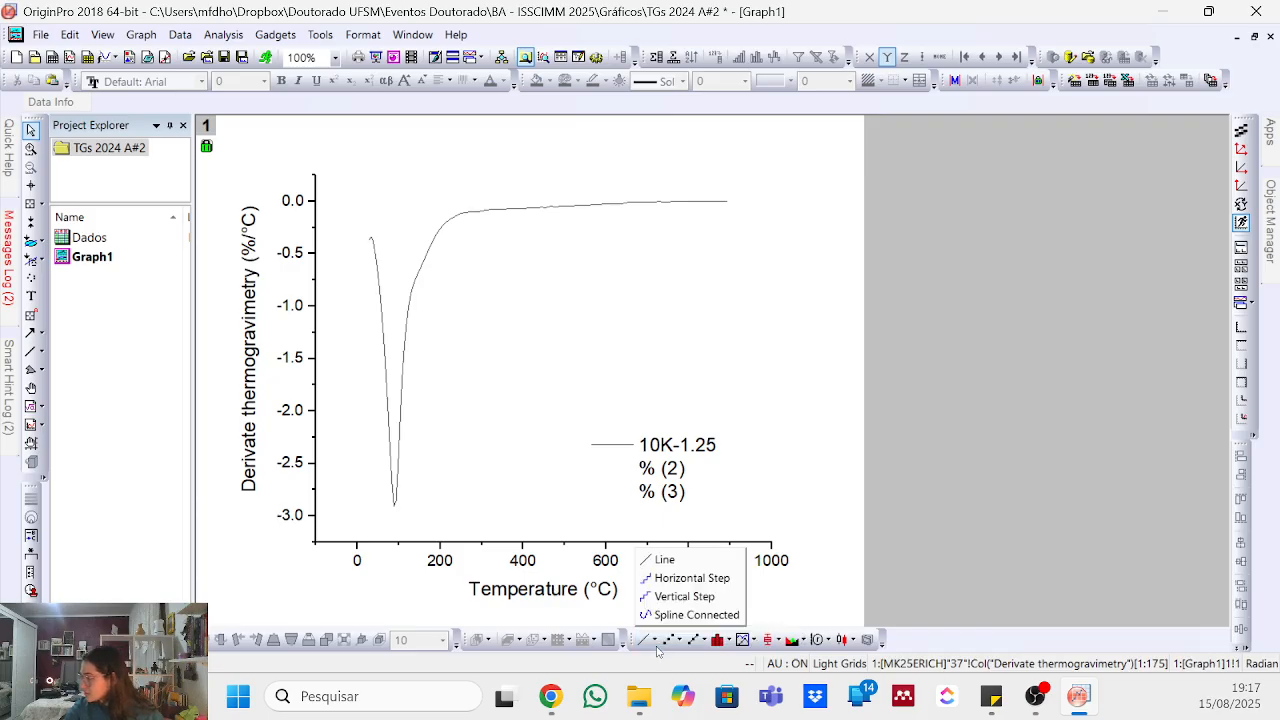
click(719, 378)
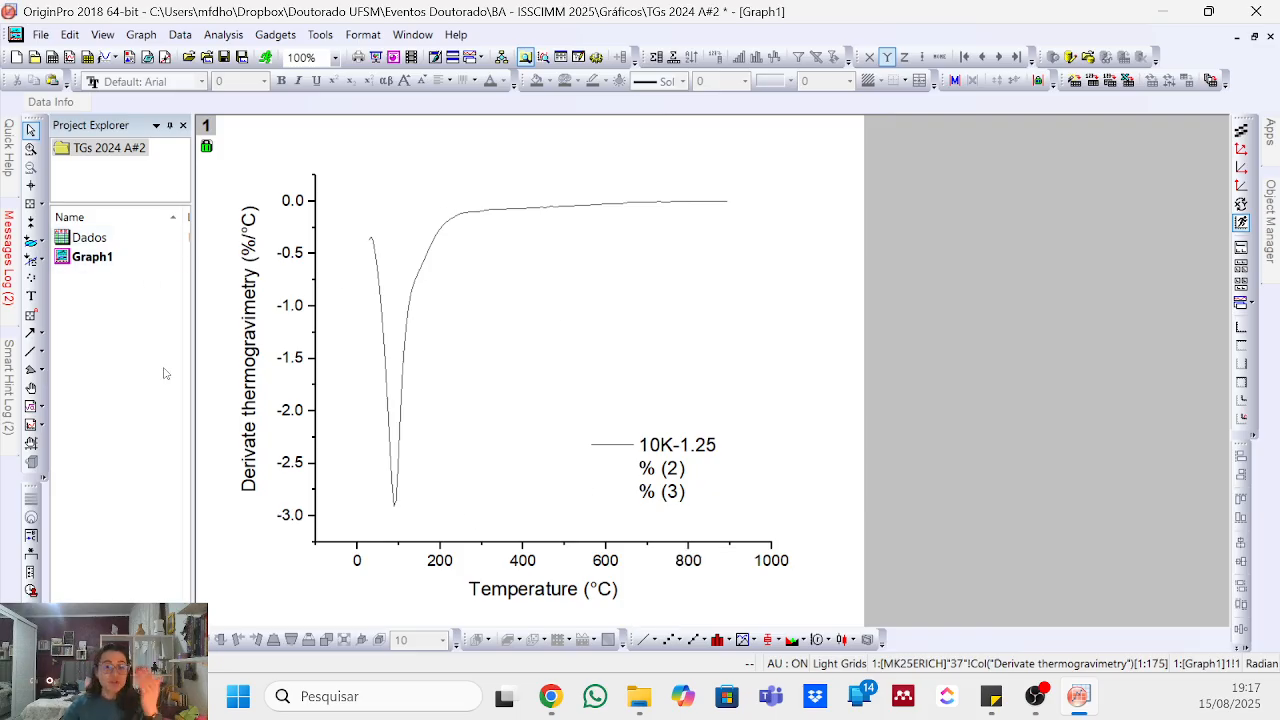
- Review the new graph's Layer Contents without changing them and check the derivative columns on sheets 37 and 45 of Dados
double_click(208, 125)
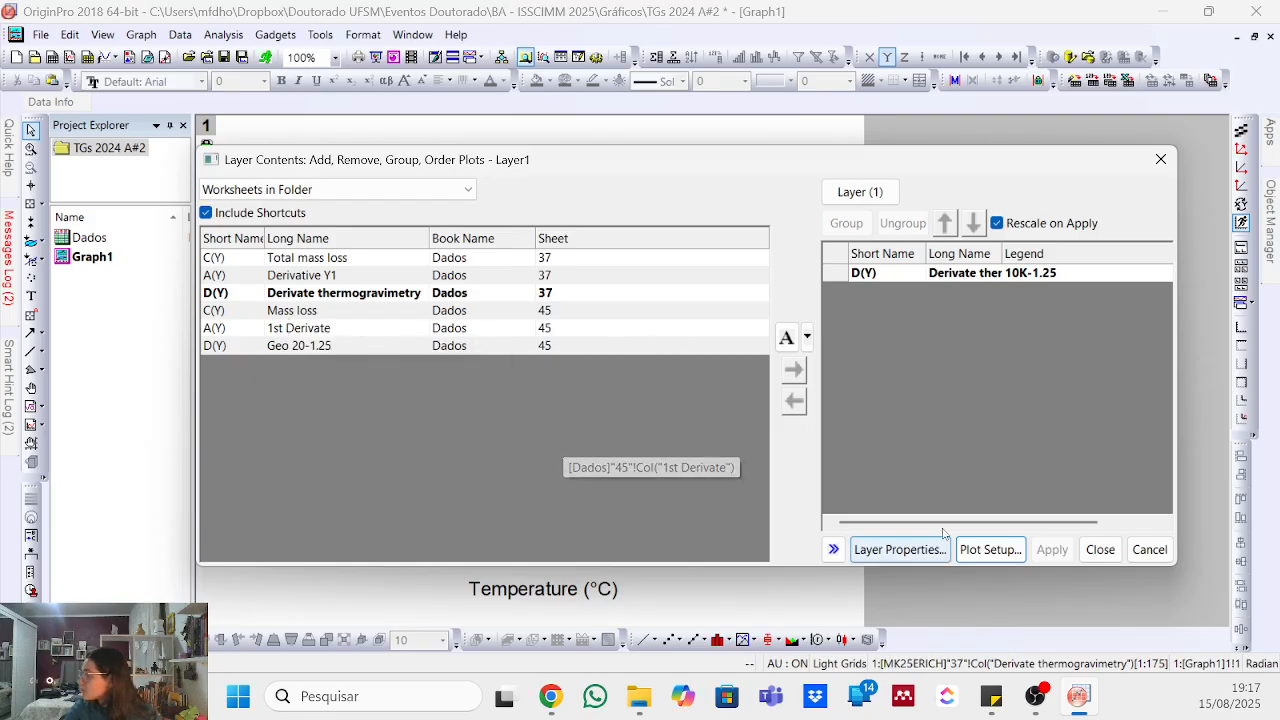
click(1149, 549)
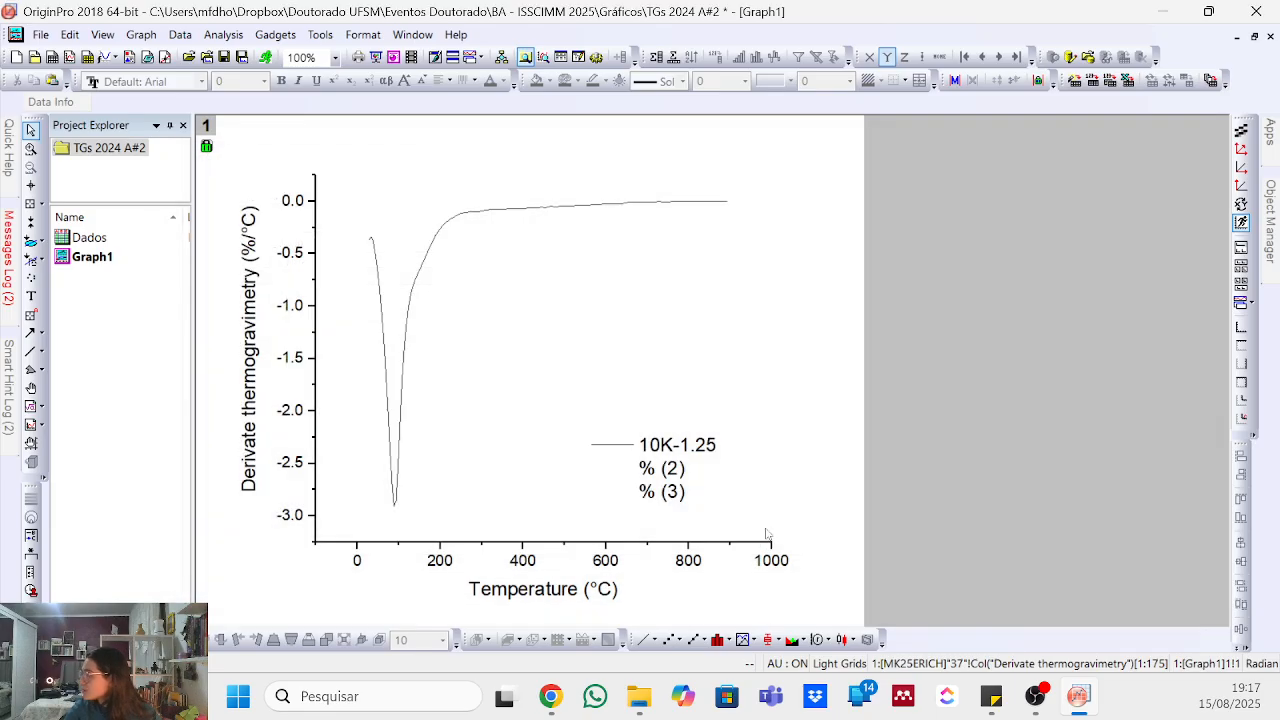
double_click(139, 239)
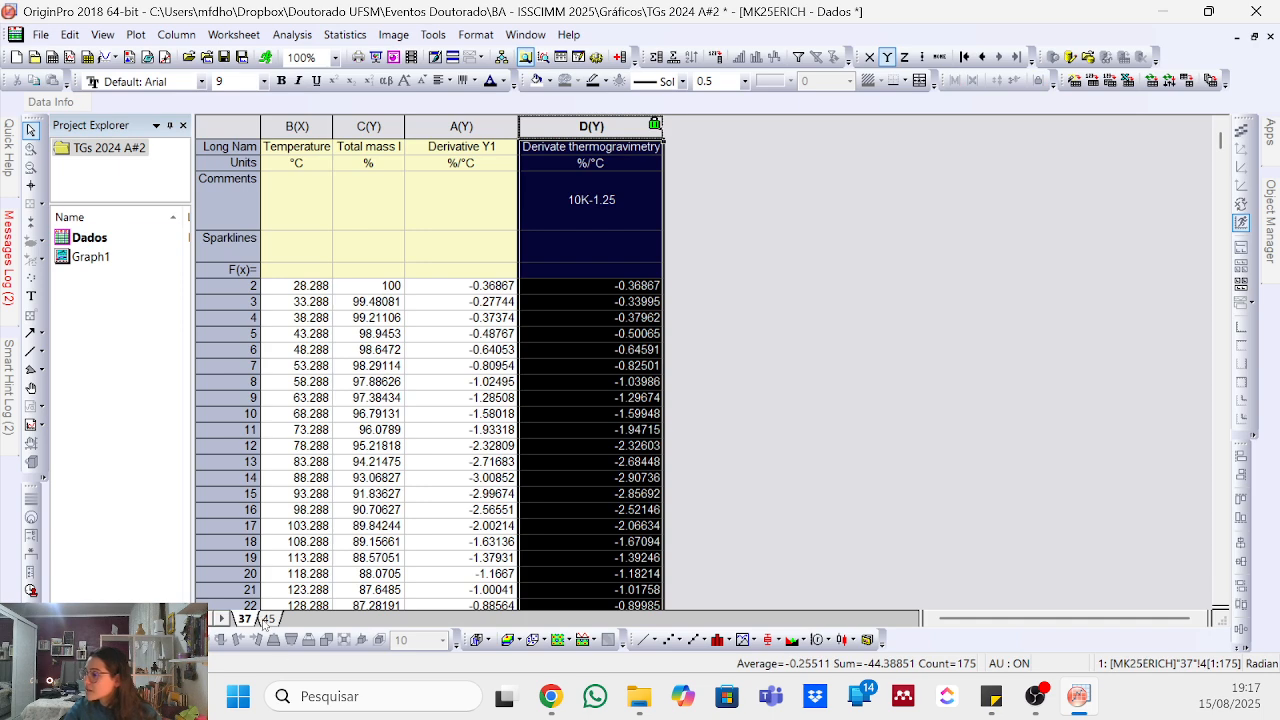
click(267, 619)
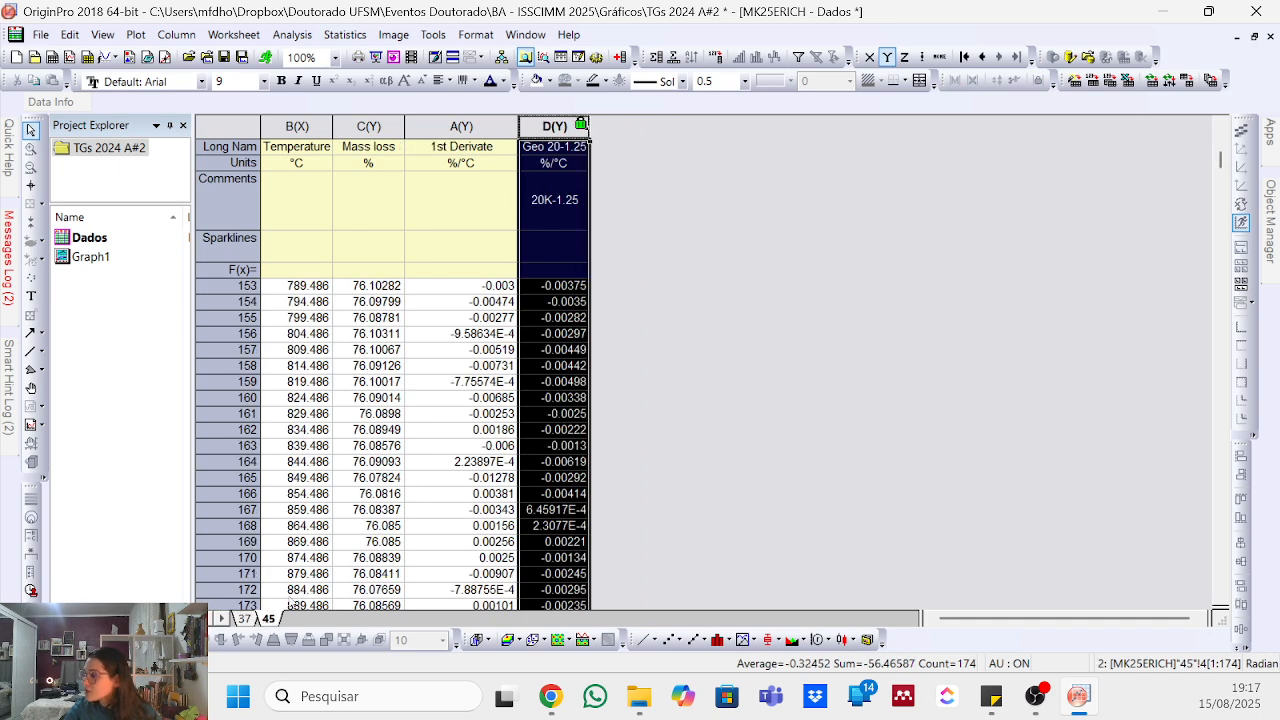
click(244, 619)
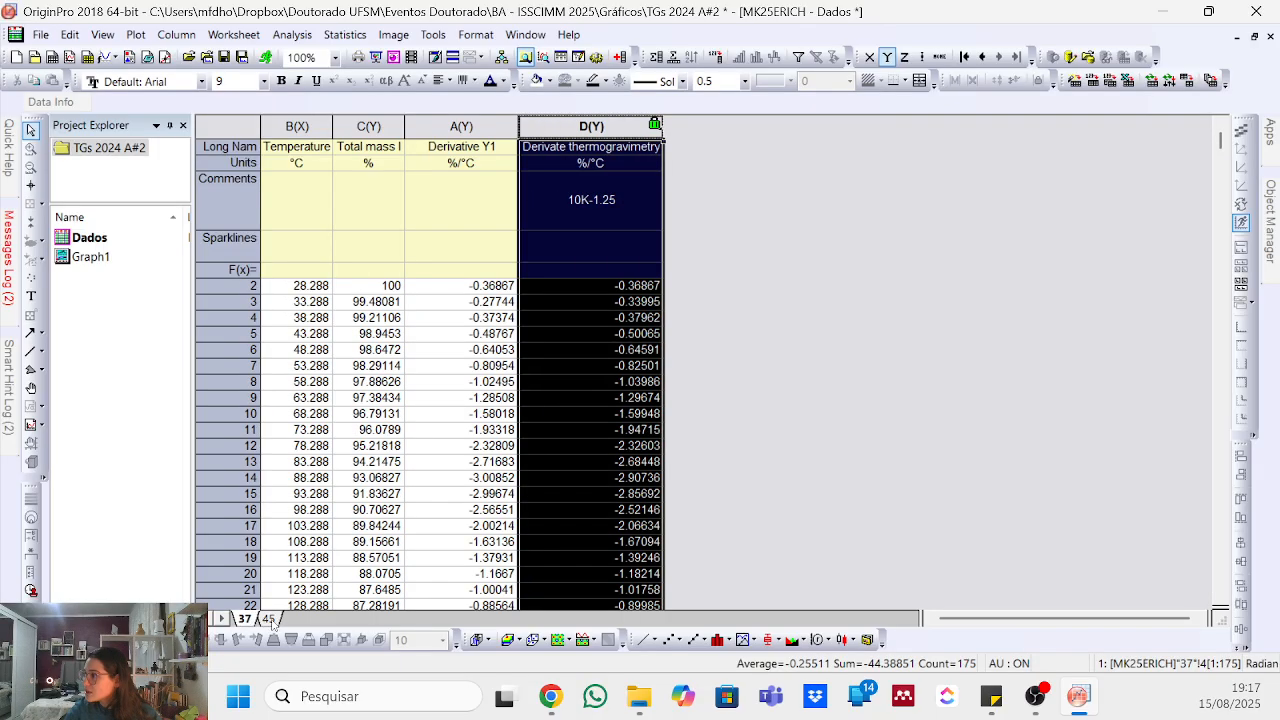
- Add the Geo 20-1.25 derivative column D(Y) from sheet 45 to layer 1 of Graph1
click(268, 619)
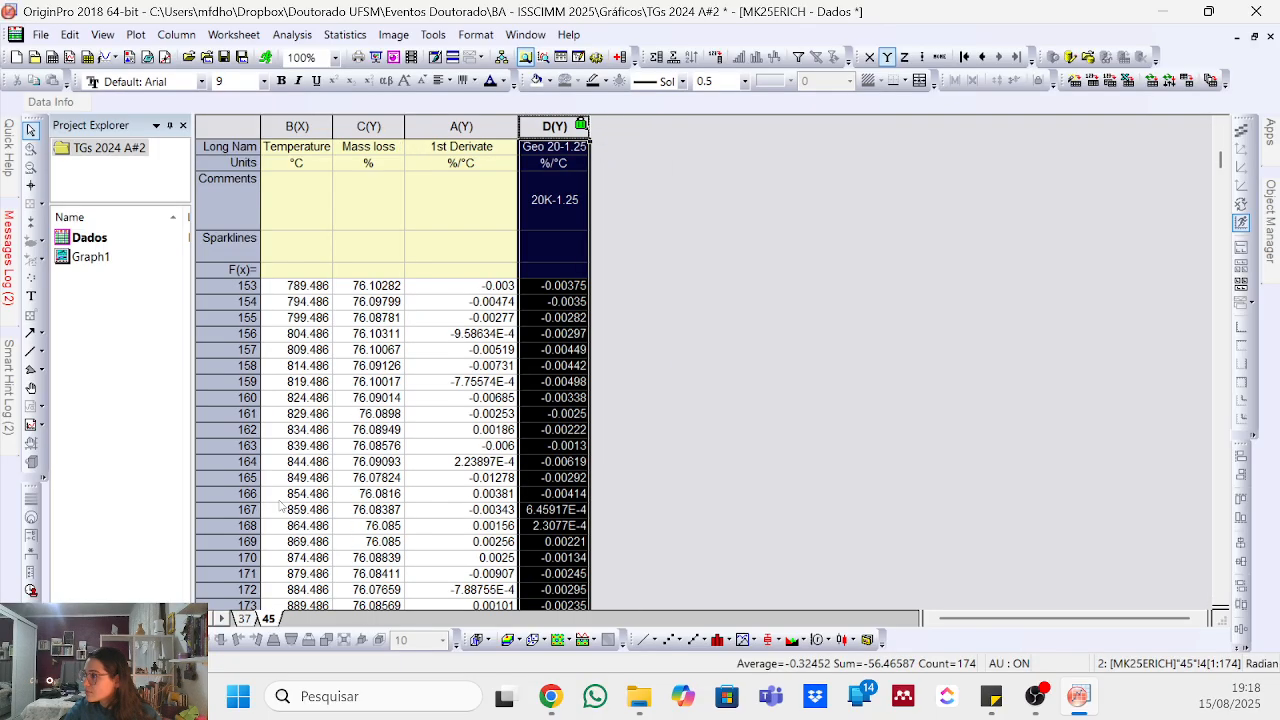
click(112, 256)
double_click(112, 256)
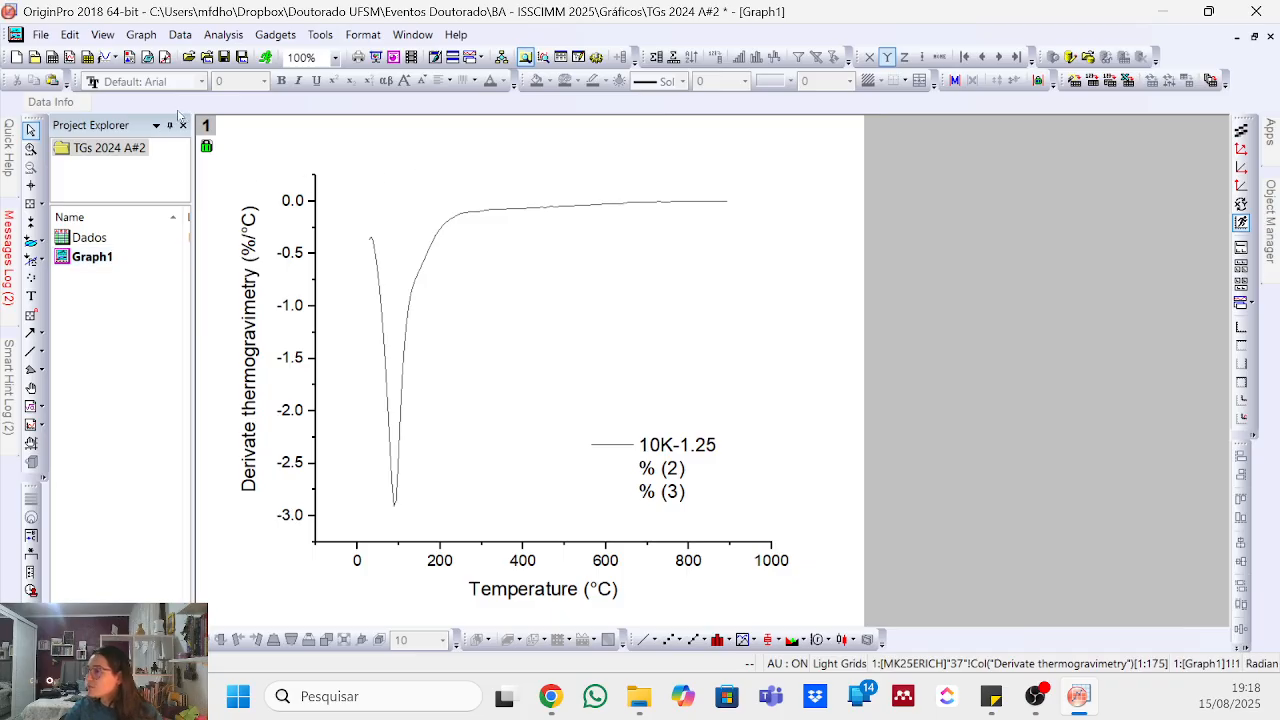
double_click(207, 126)
click(300, 328)
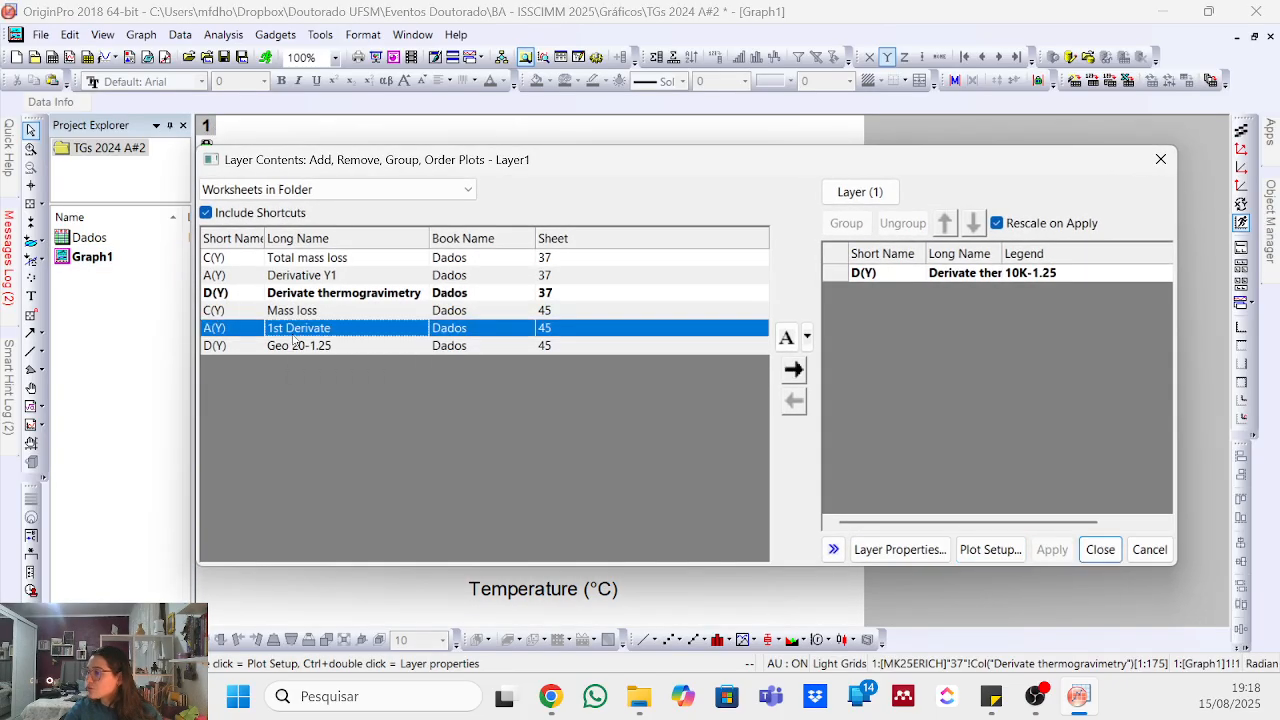
click(296, 345)
click(794, 369)
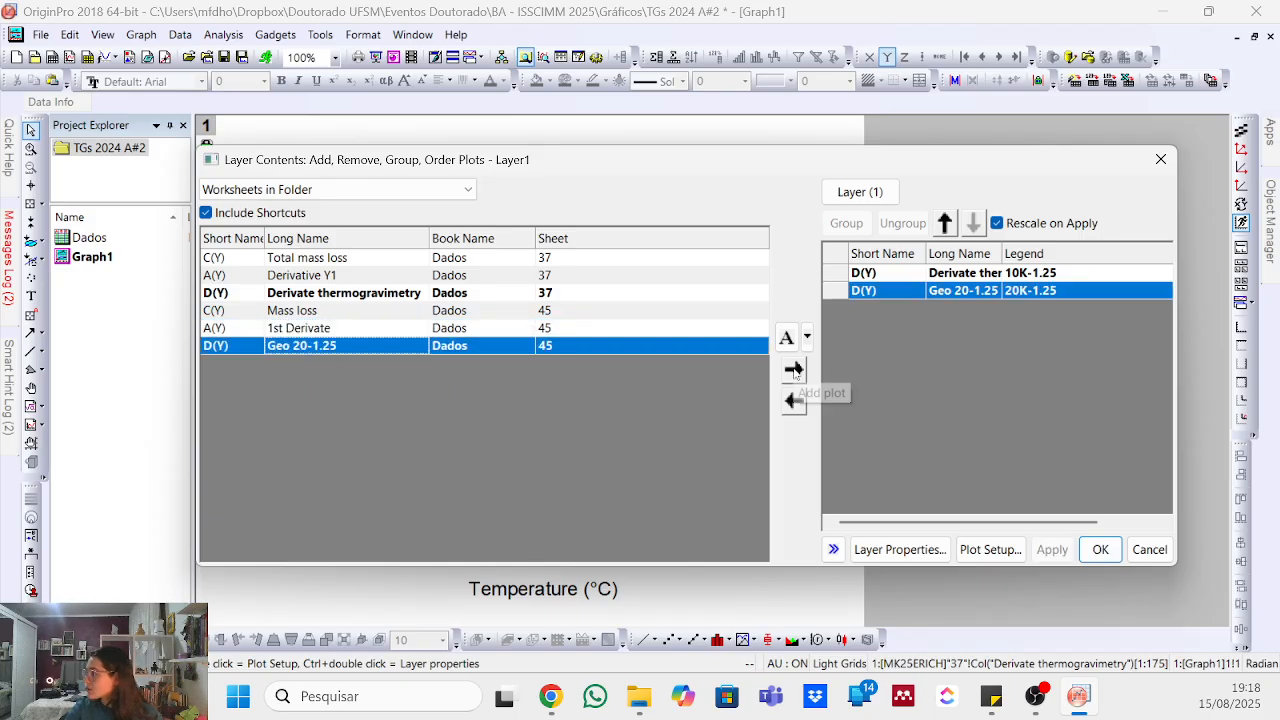
click(1097, 550)
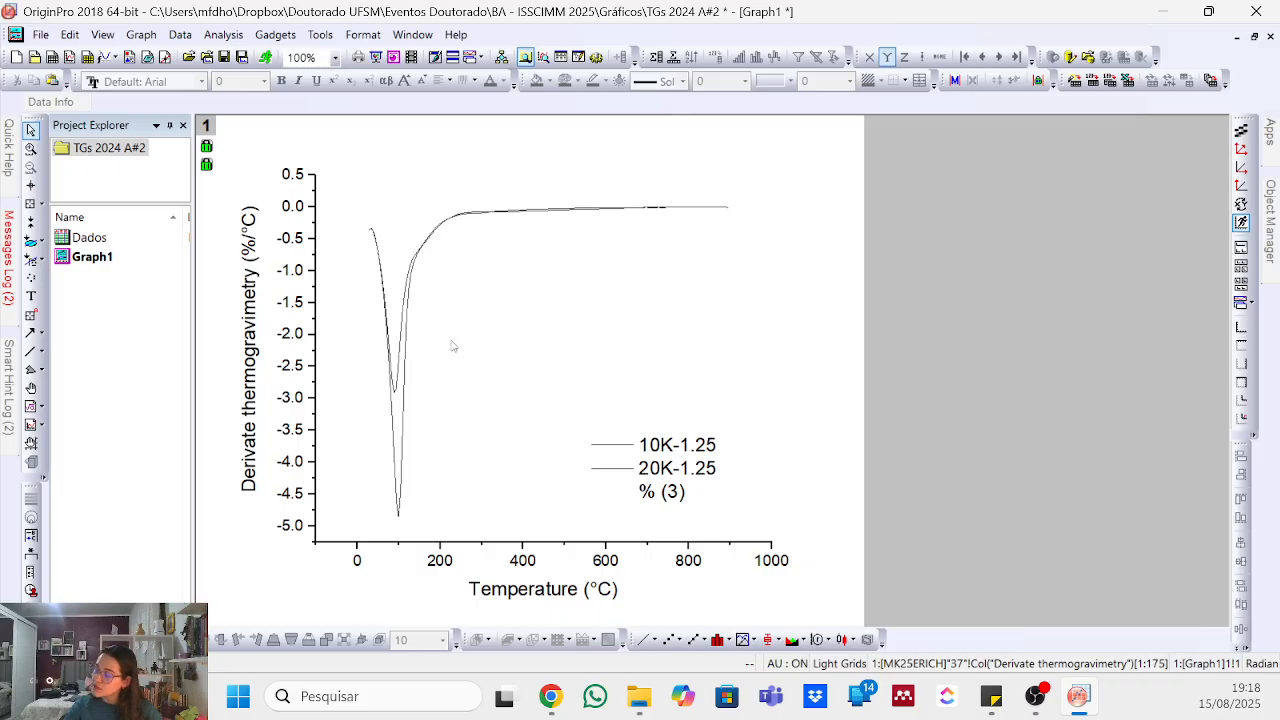
double_click(89, 237)
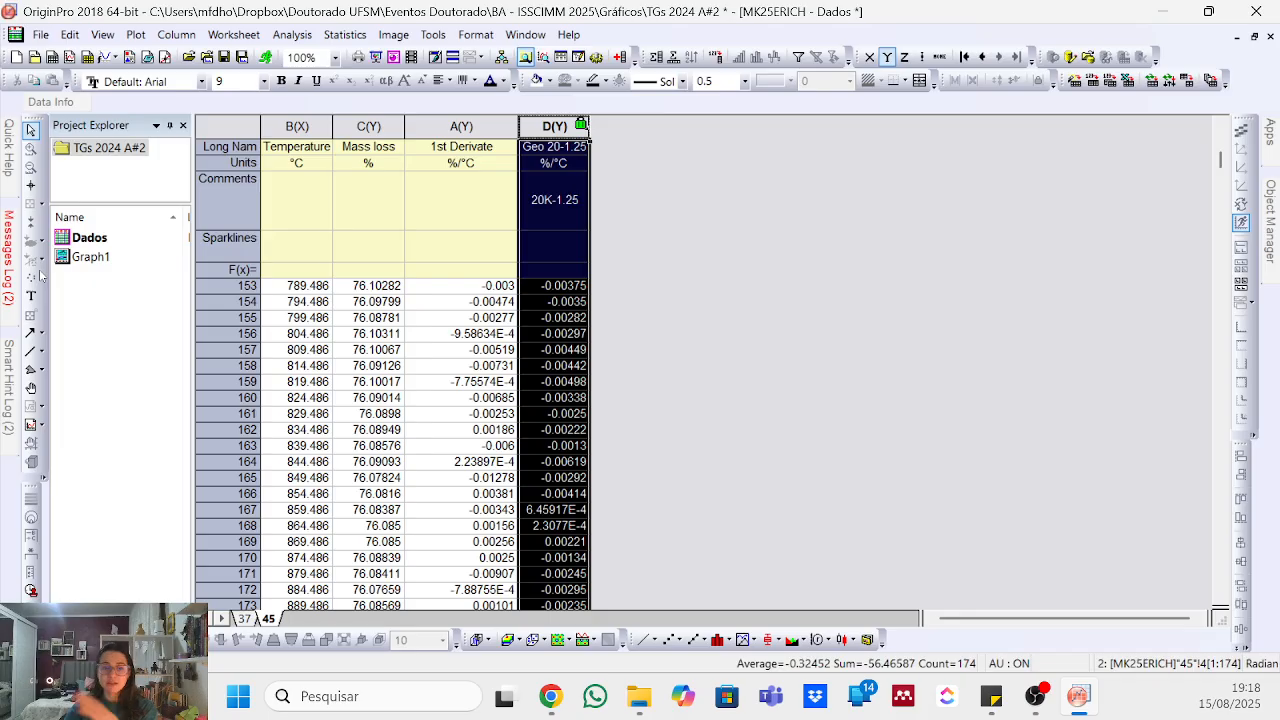
double_click(117, 258)
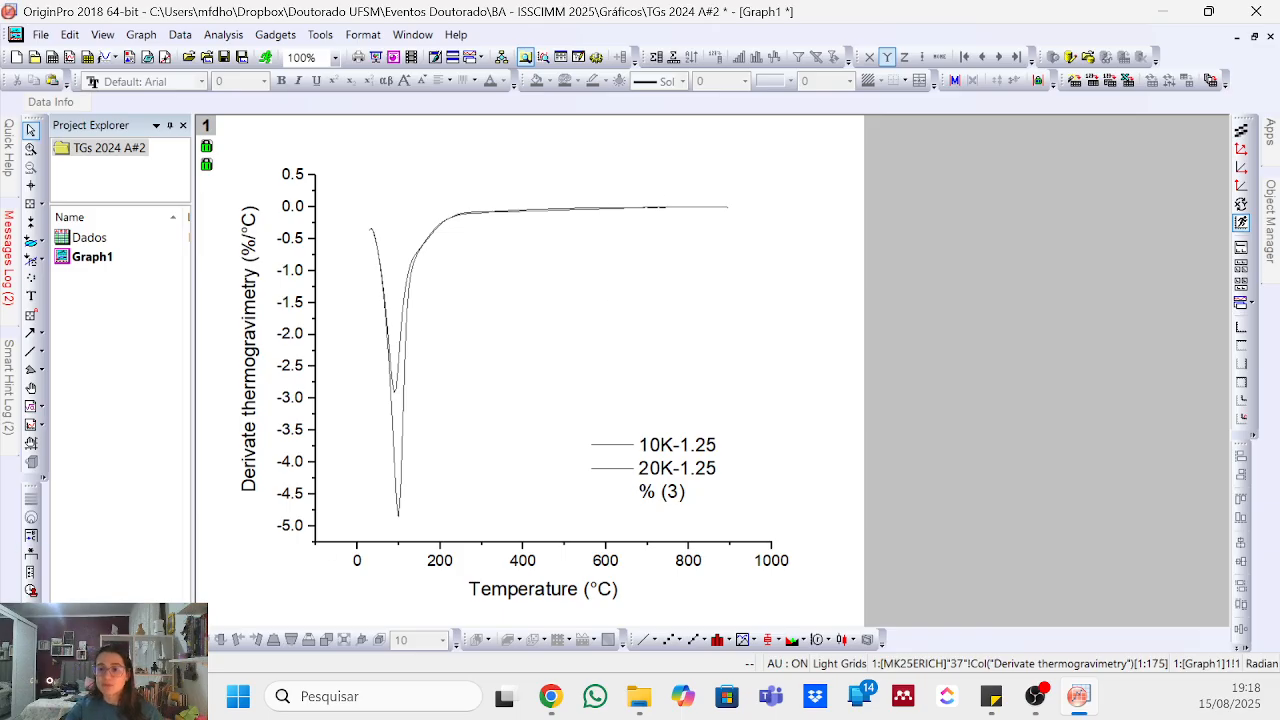
click(603, 374)
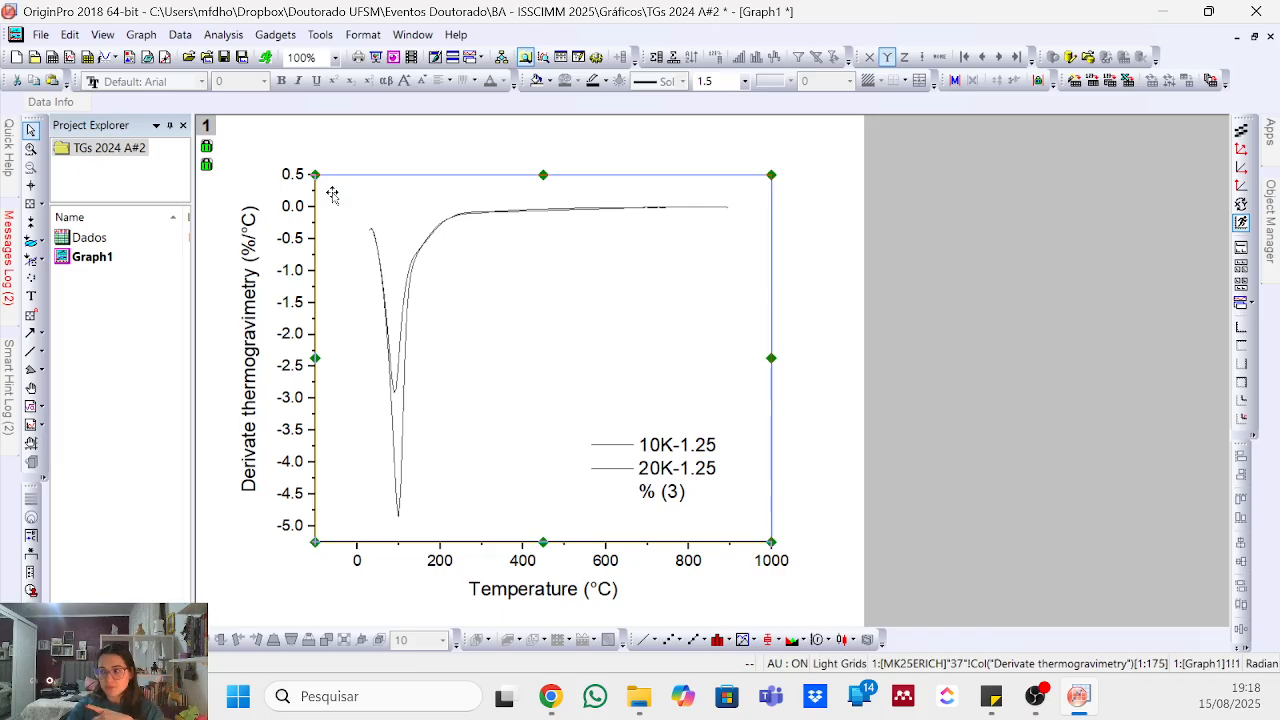
click(465, 160)
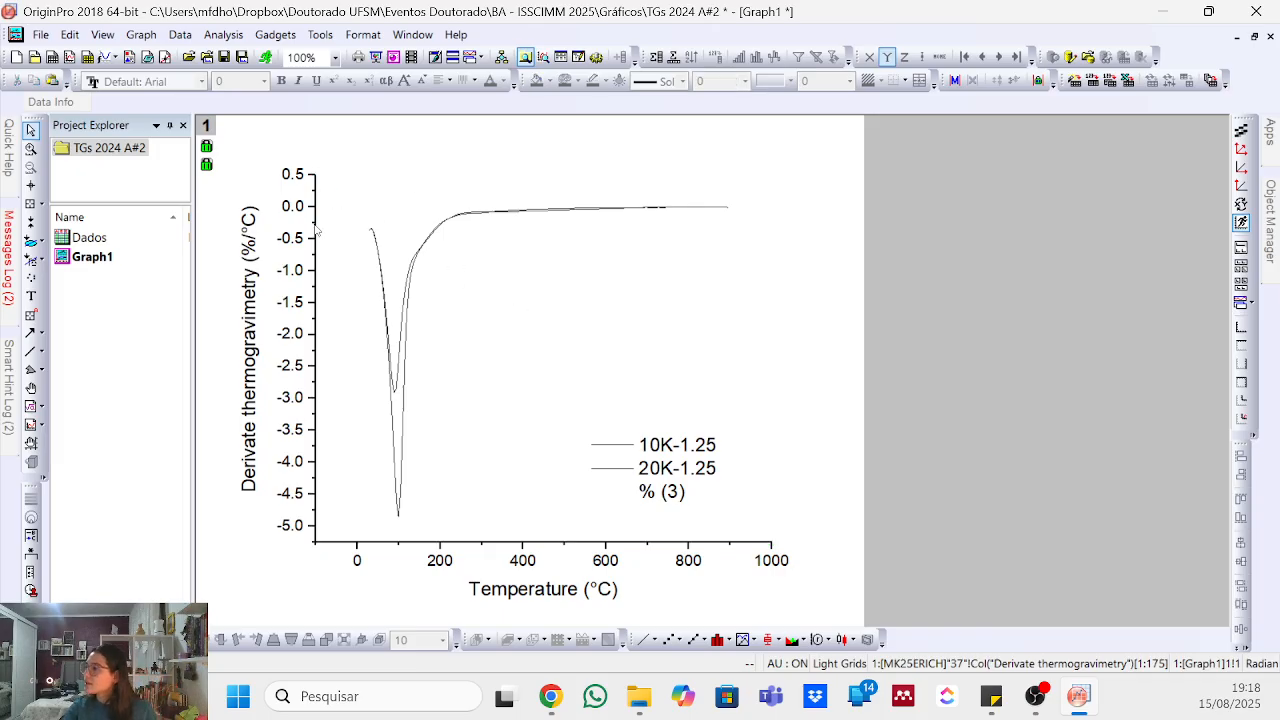
- Show the graph's top axis line and set both its major and minor tick styles to None
double_click(315, 207)
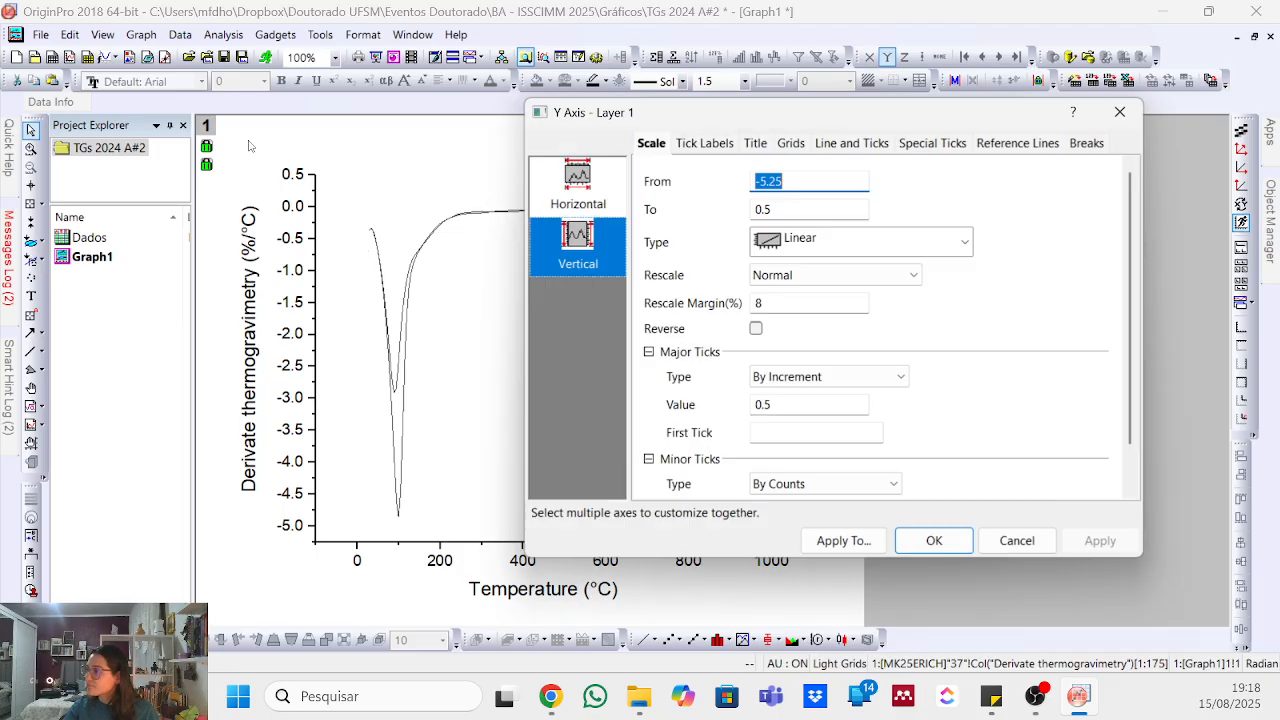
click(840, 145)
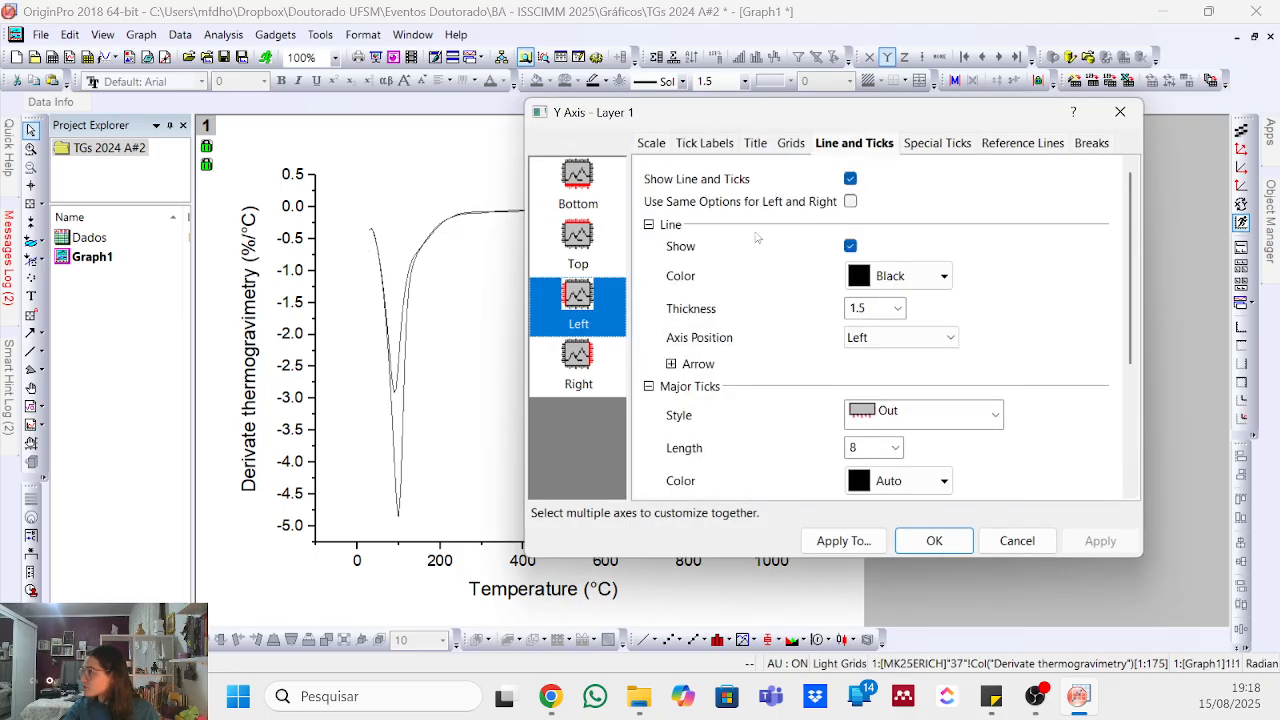
click(557, 252)
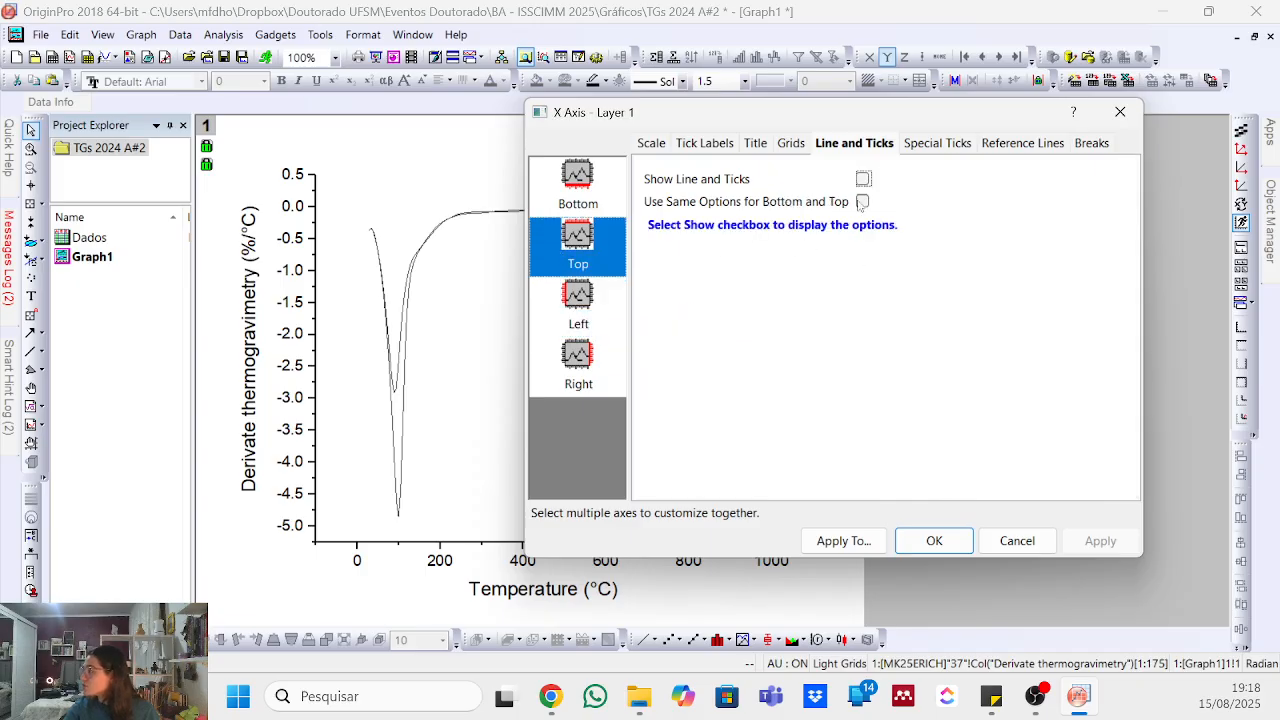
click(863, 179)
click(912, 414)
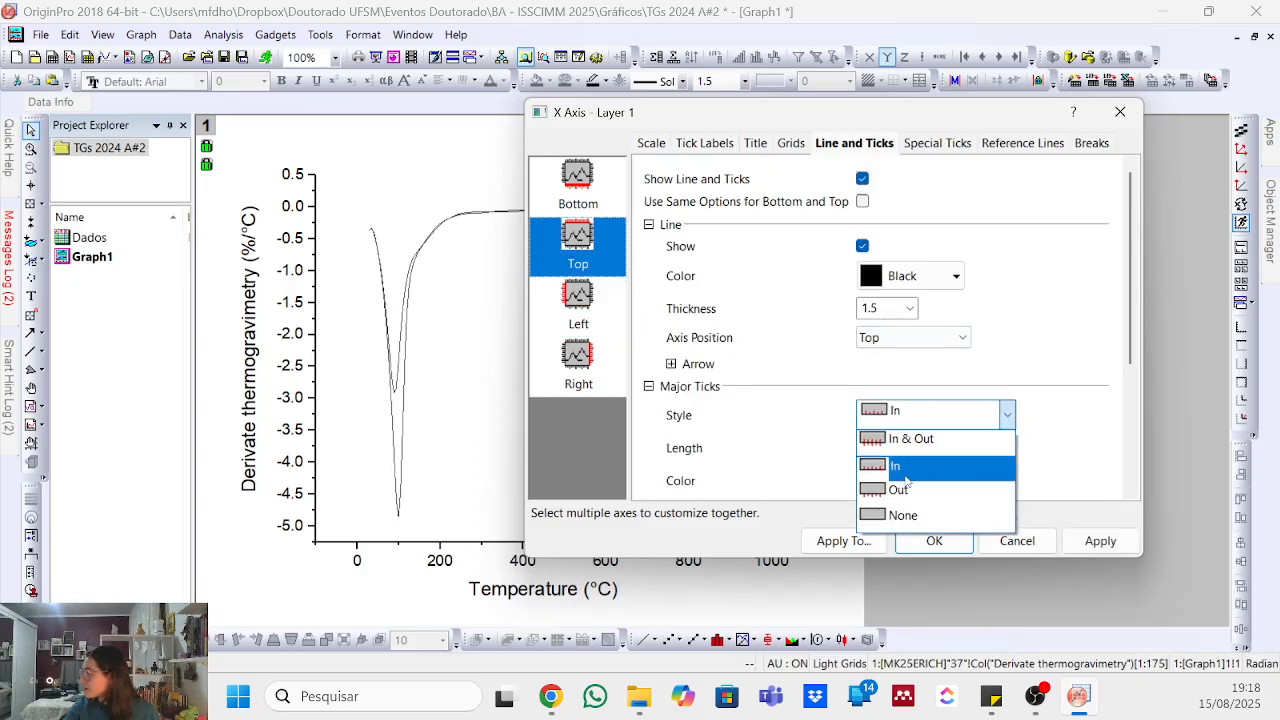
click(907, 513)
scroll(915, 450, down, 3)
click(928, 460)
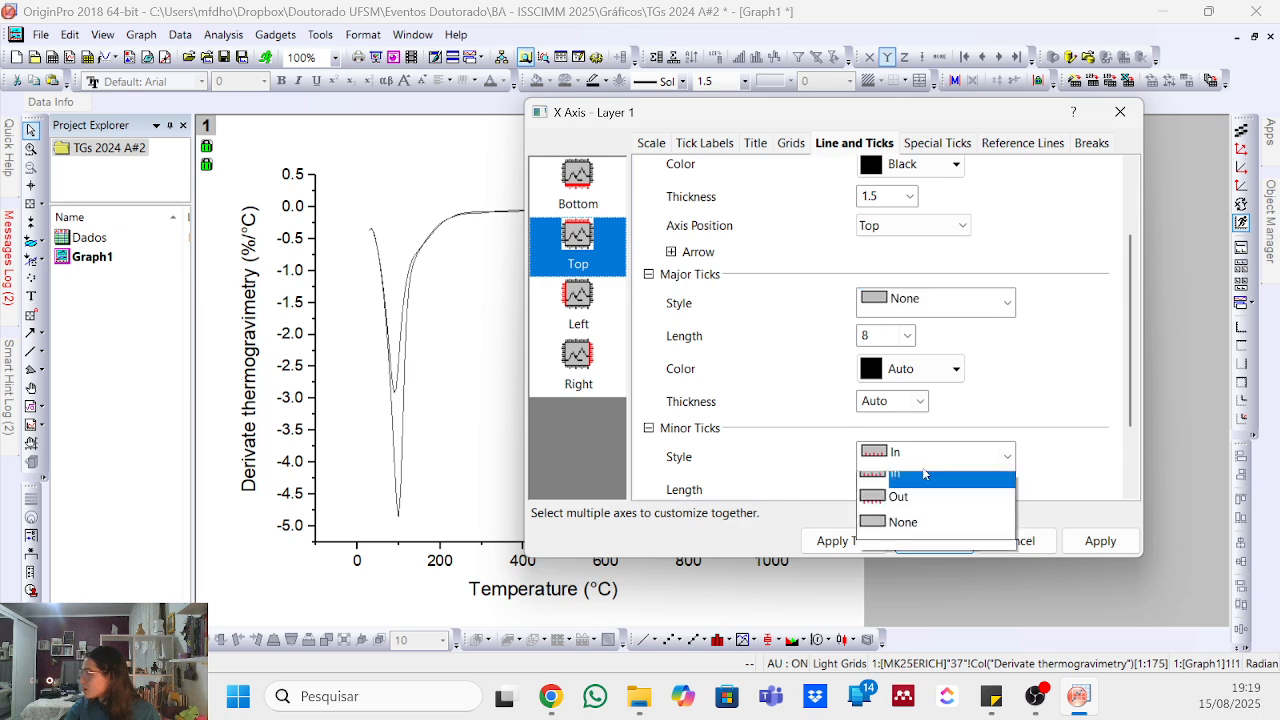
click(907, 559)
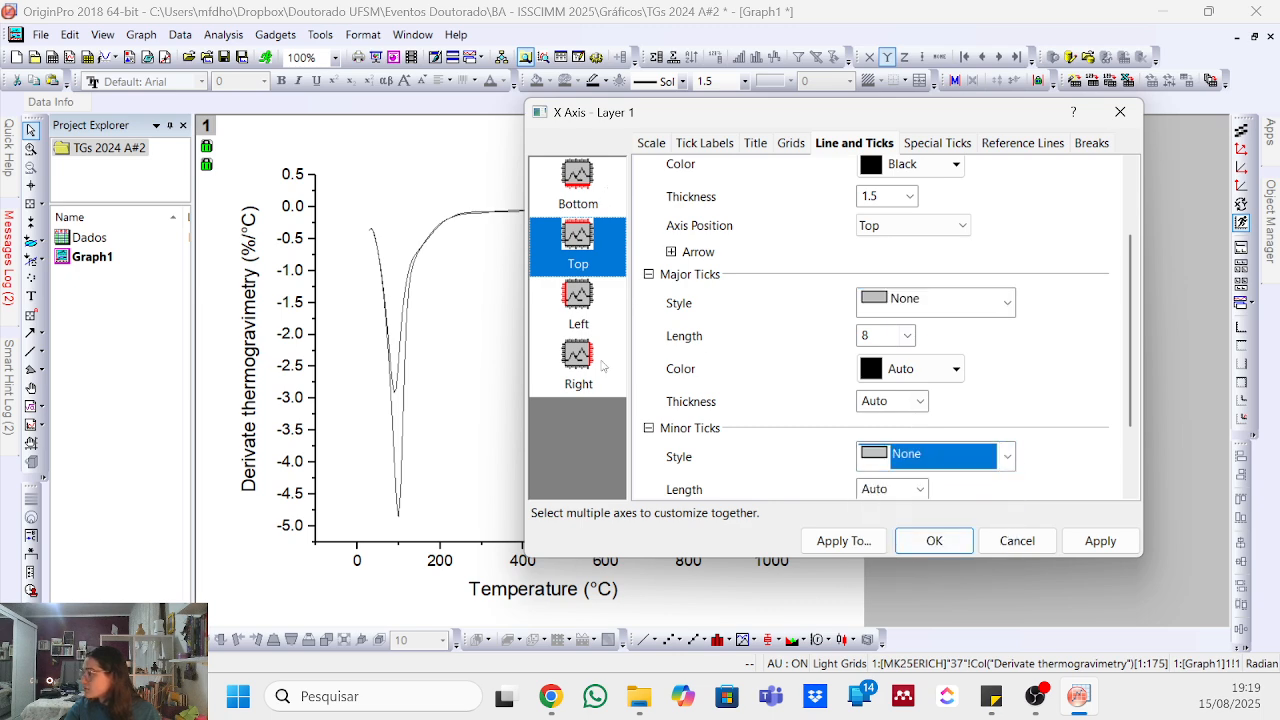
- Show the right axis line with major and minor tick styles set to None, and apply the axis settings
click(603, 366)
click(851, 178)
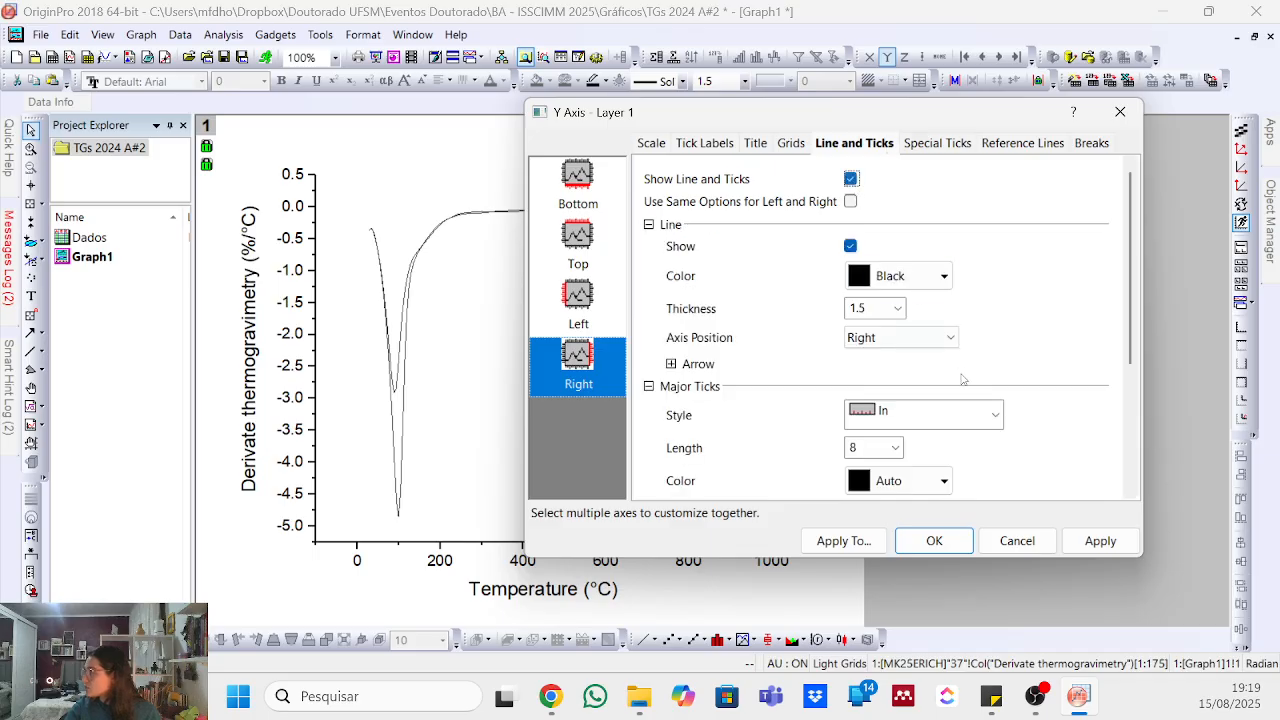
click(930, 411)
click(914, 513)
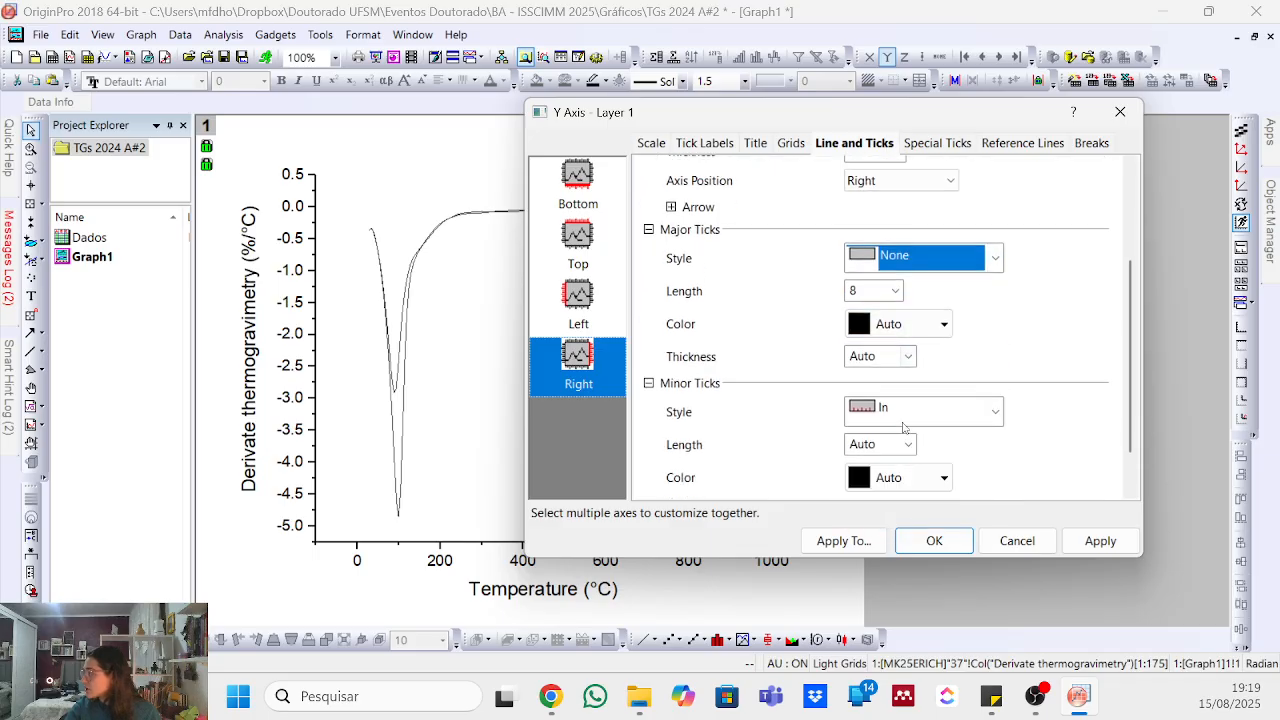
click(926, 409)
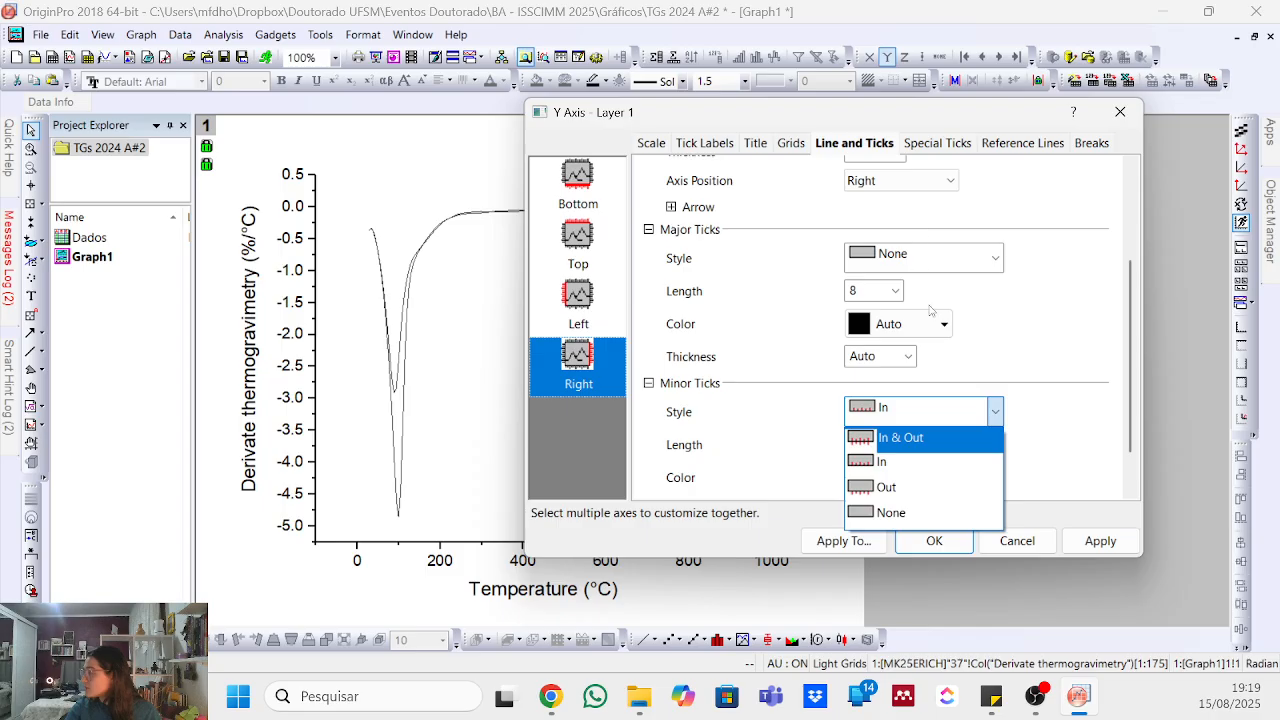
click(984, 307)
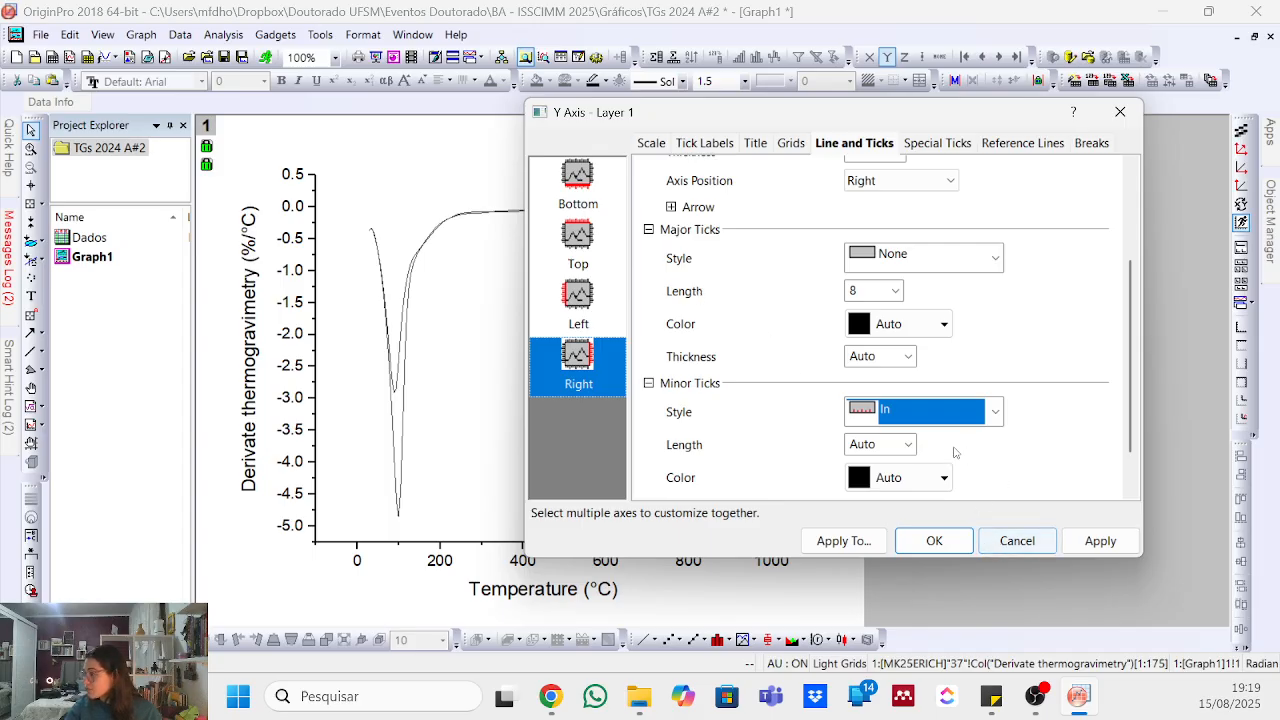
click(918, 414)
click(905, 509)
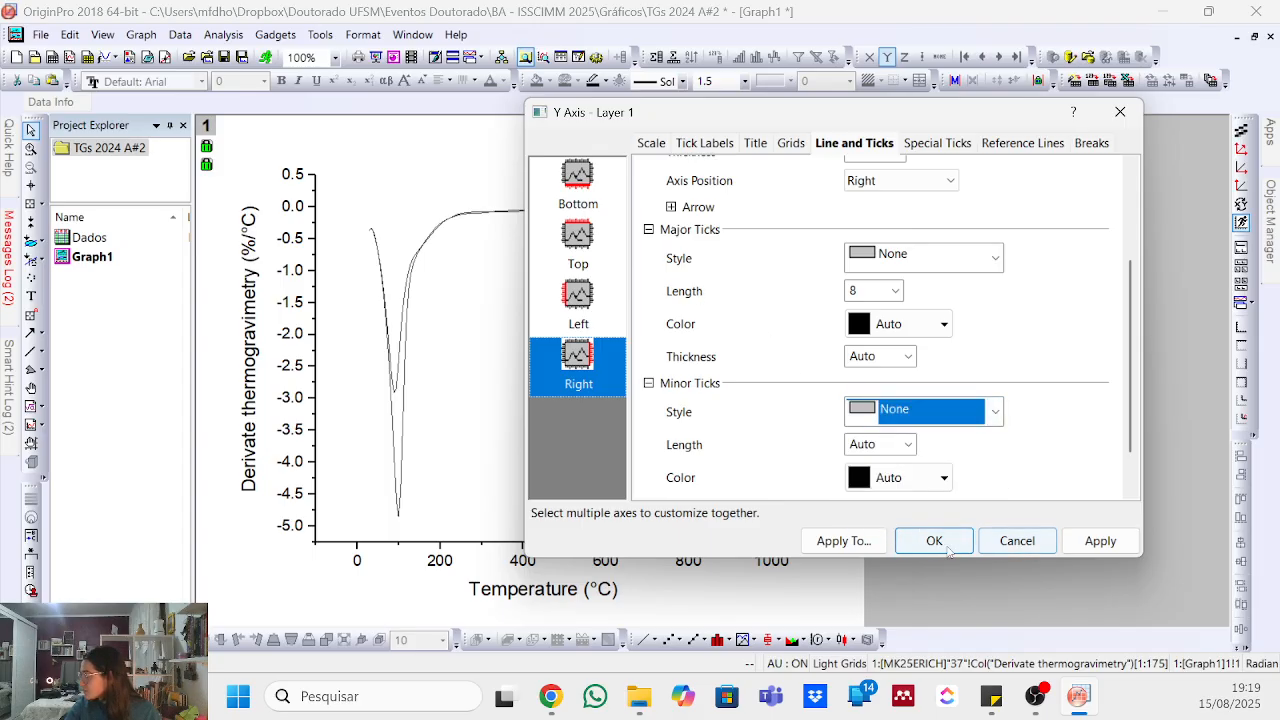
click(934, 540)
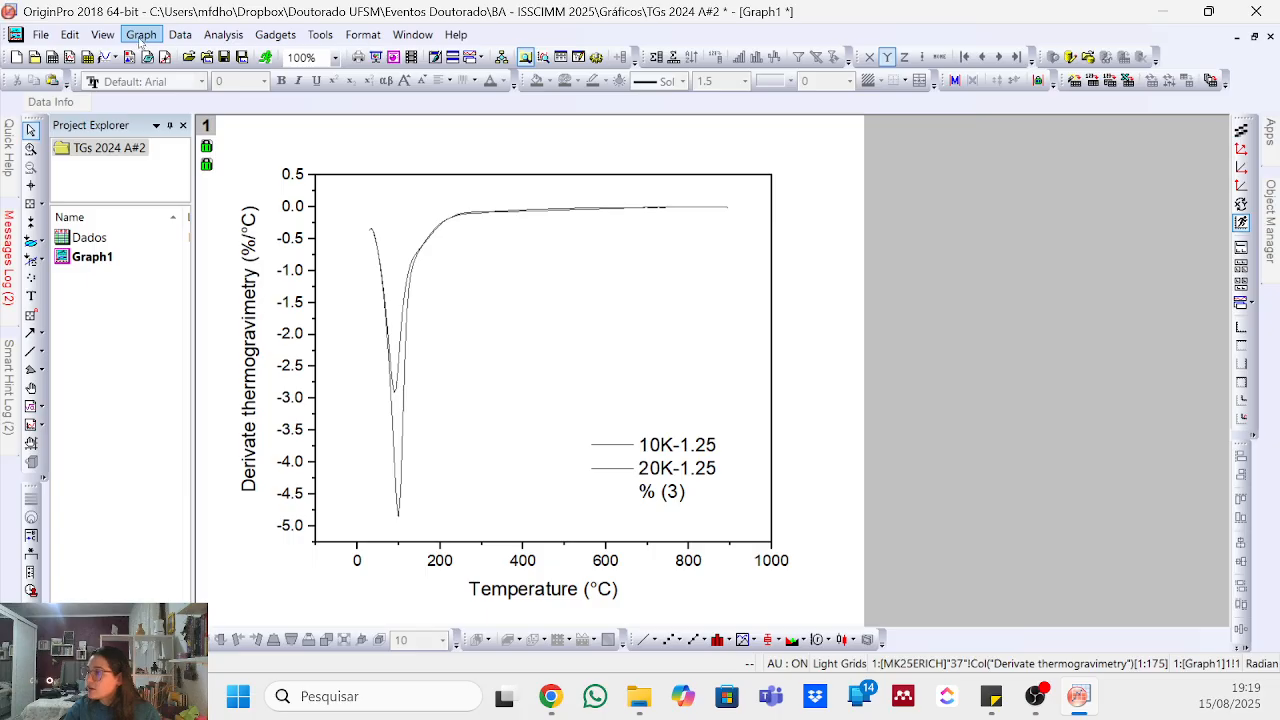
- Delete the legend from Graph1 and add a new Right-Y layer with linked X scale and dimension
click(677, 458)
key(Delete)
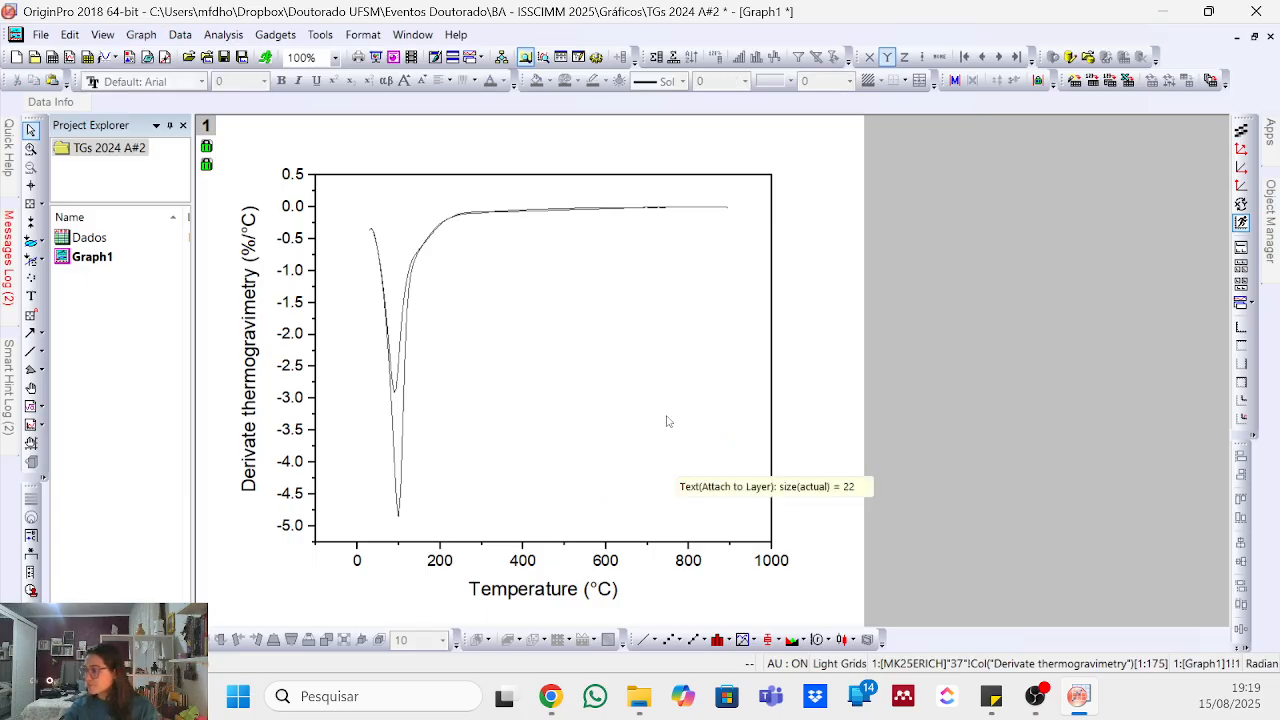
click(146, 37)
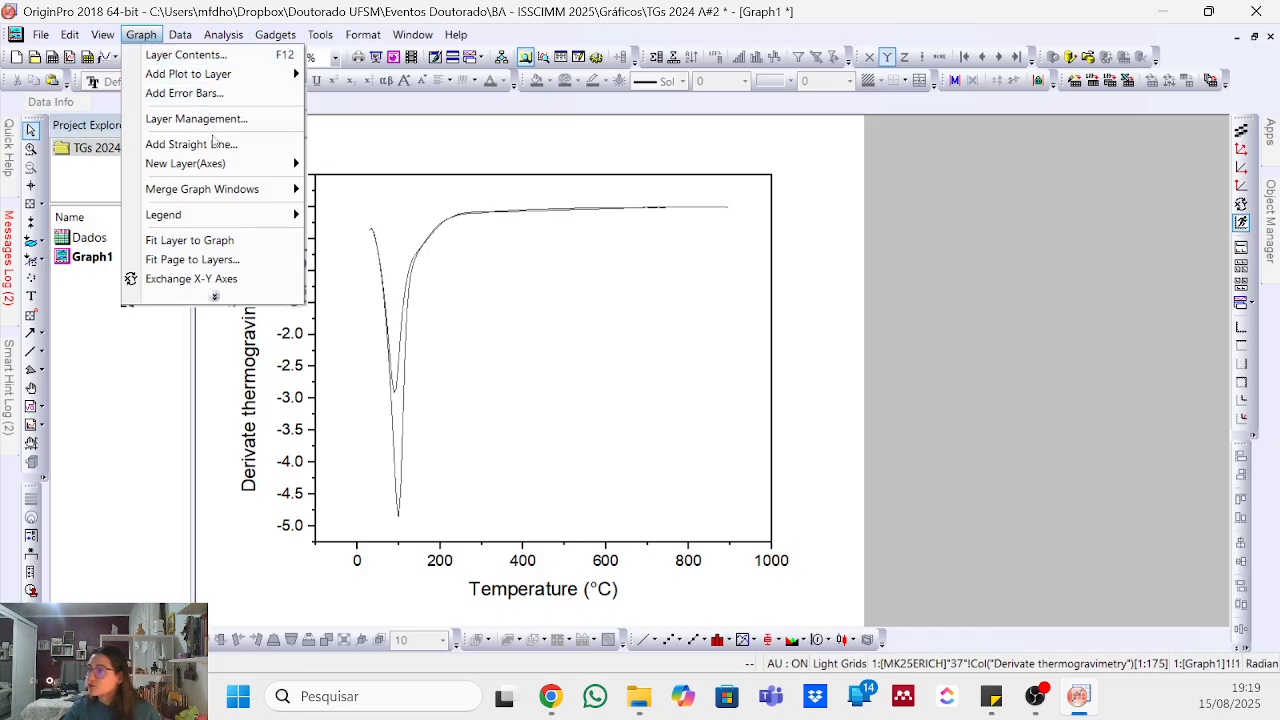
mouse_move(230, 166)
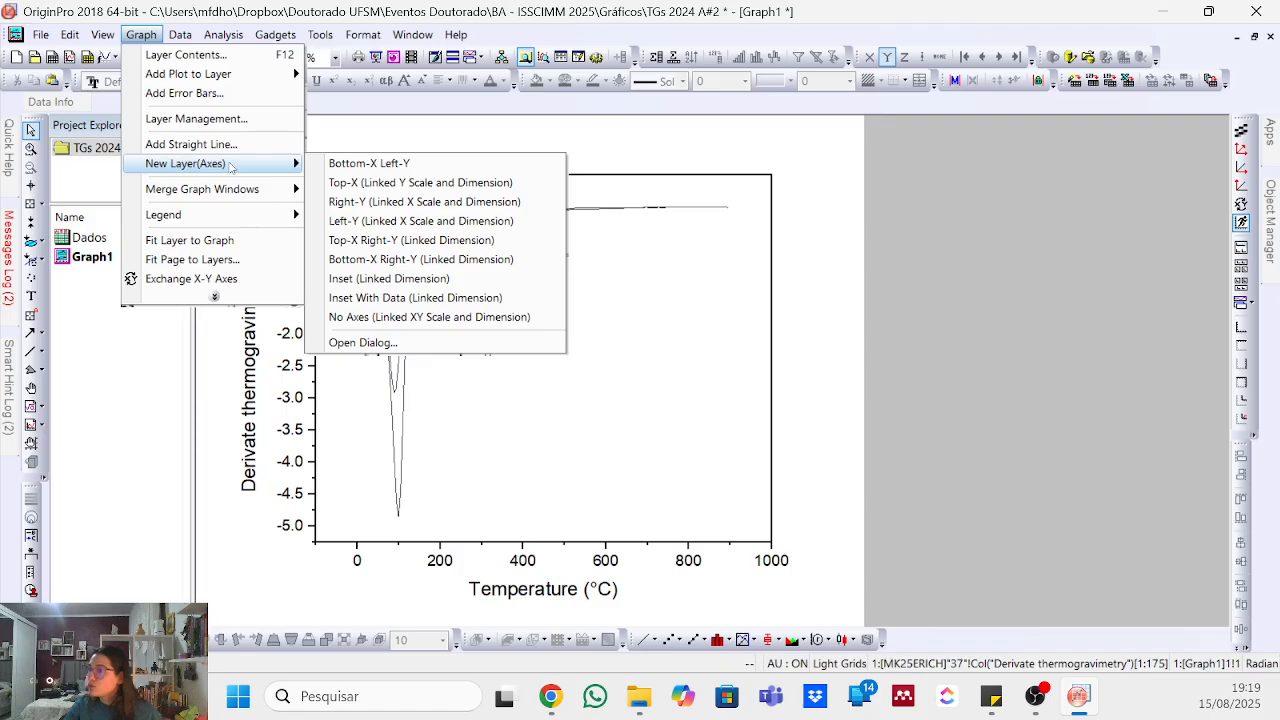
click(366, 204)
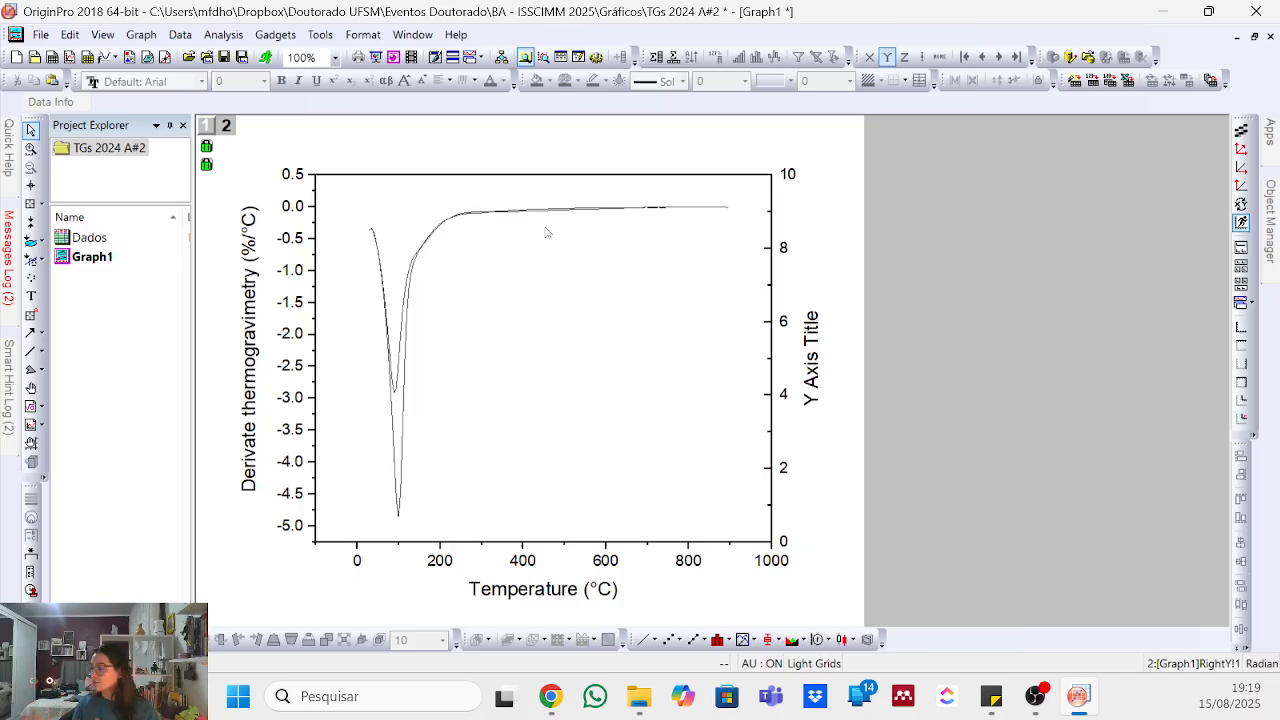
- Switch between layers 1 and 2 of Graph1 and inspect layer 2's contents without adding any plots
click(772, 256)
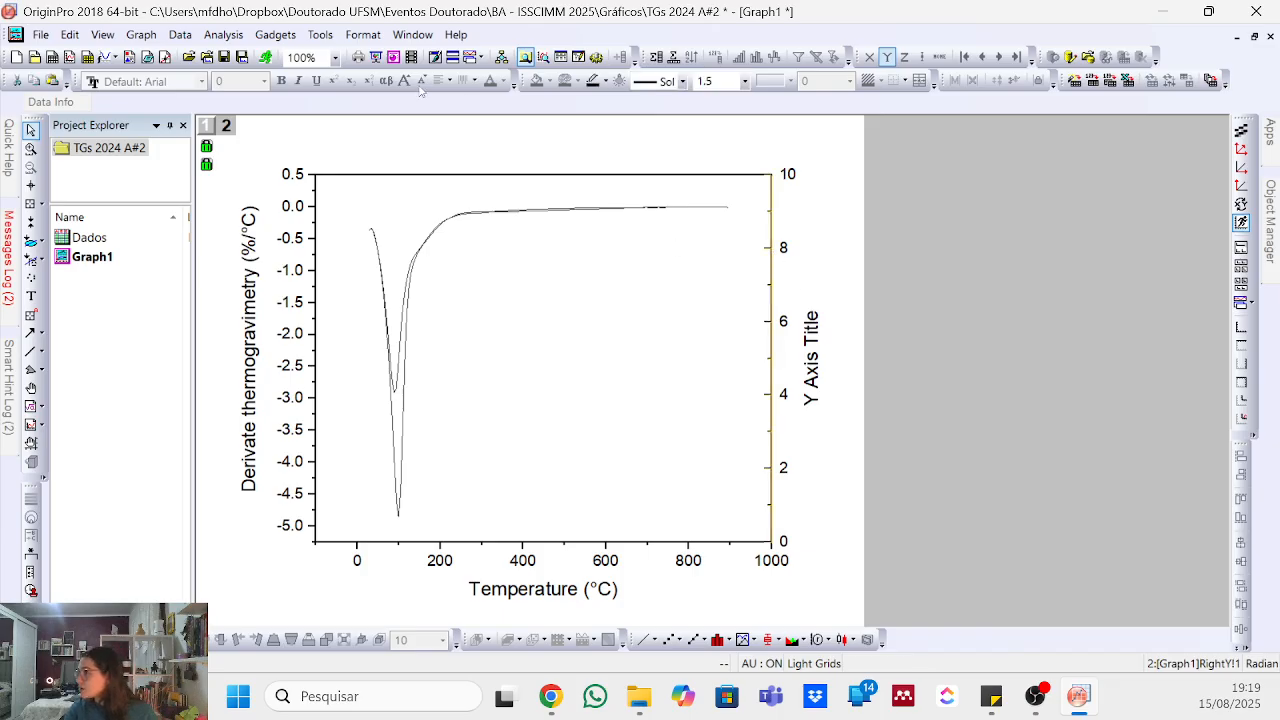
click(206, 125)
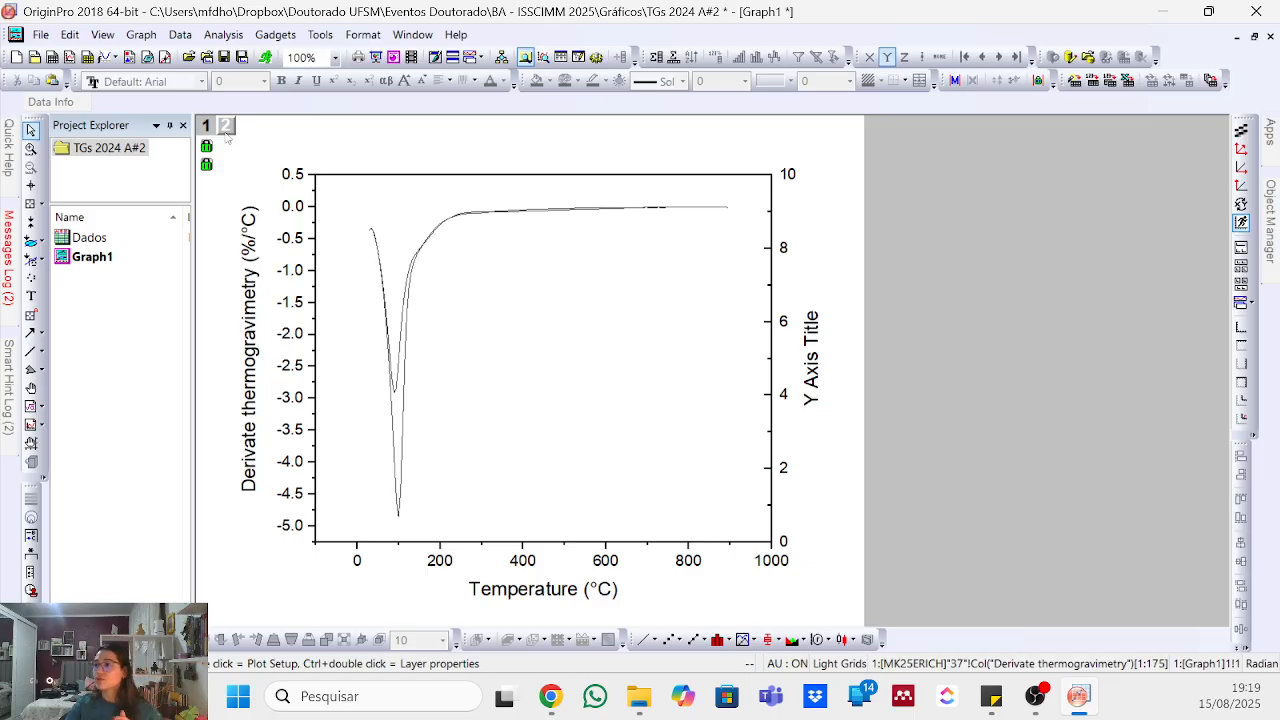
click(226, 130)
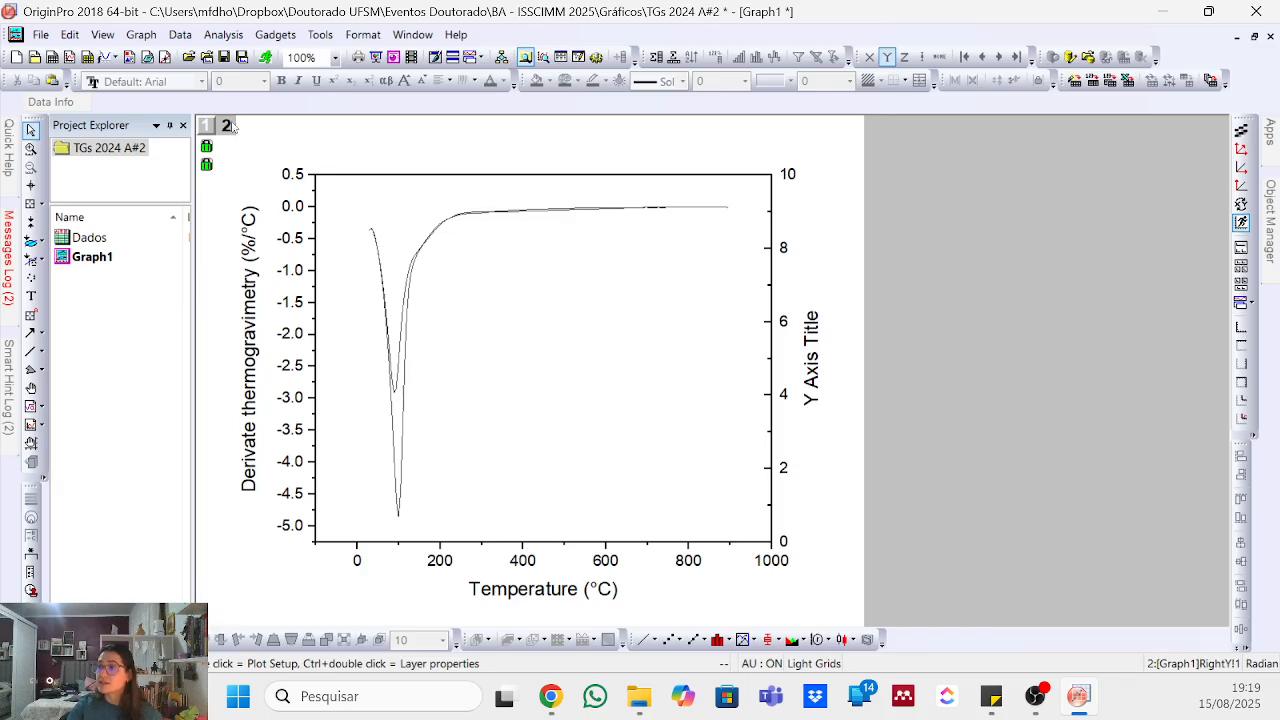
double_click(229, 126)
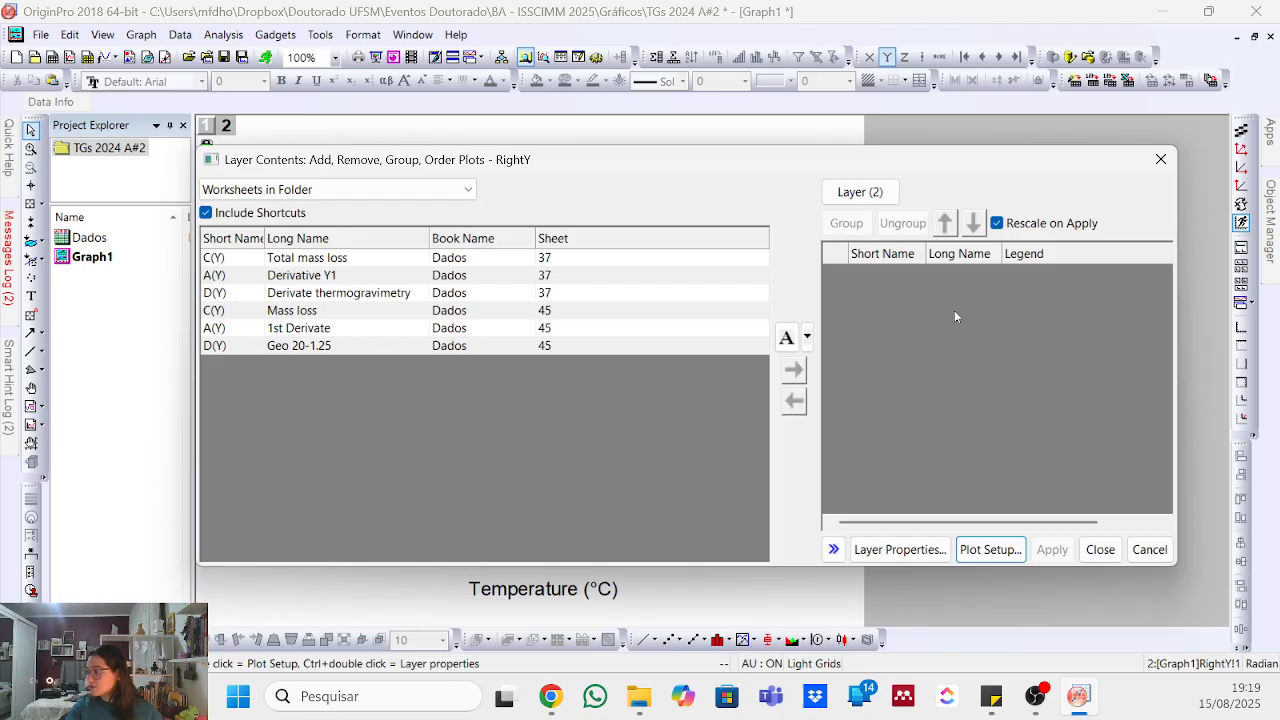
click(1099, 550)
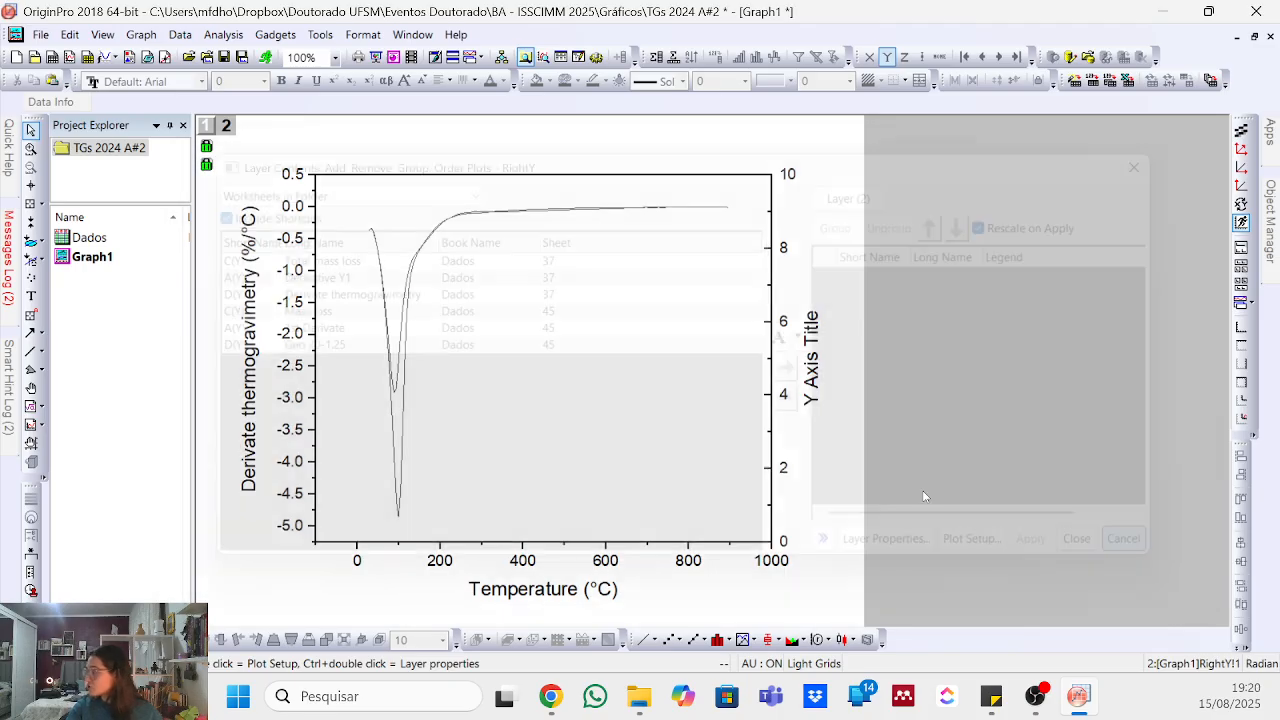
- Check the Mass loss column on sheet 45 and the Temperature and Derivative Y1 columns on sheet 37 of Dados
click(92, 238)
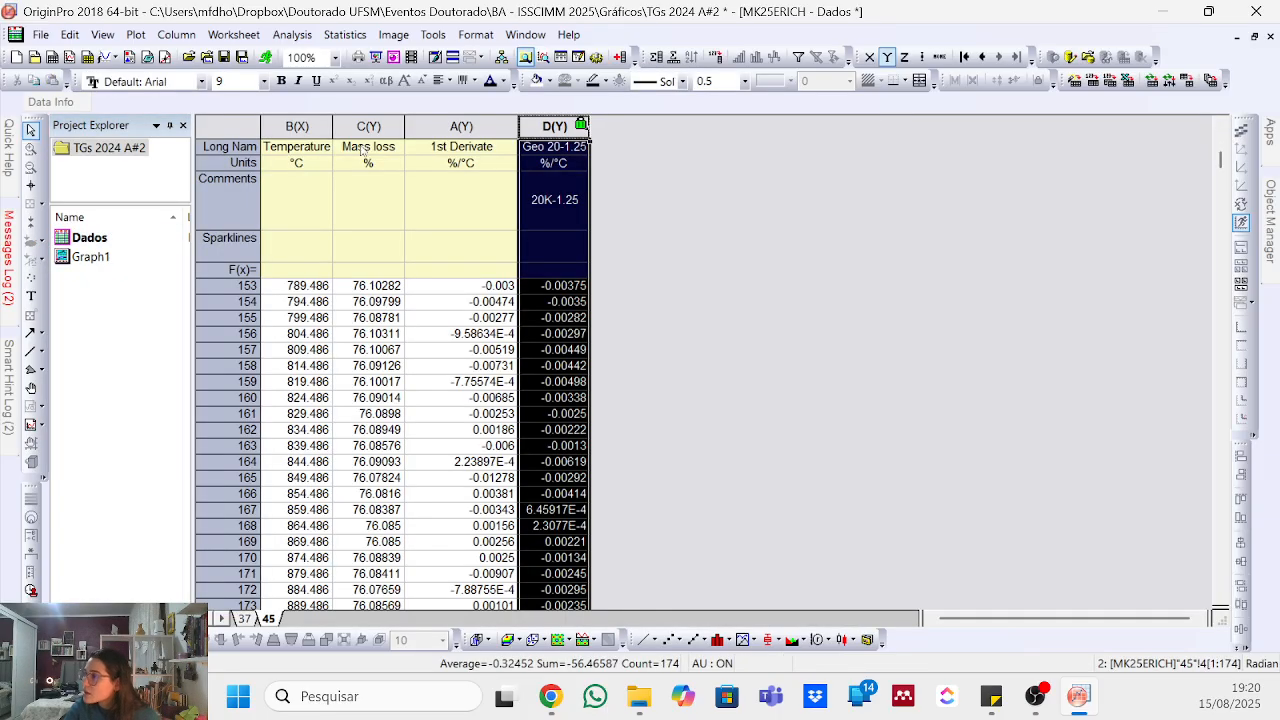
click(375, 121)
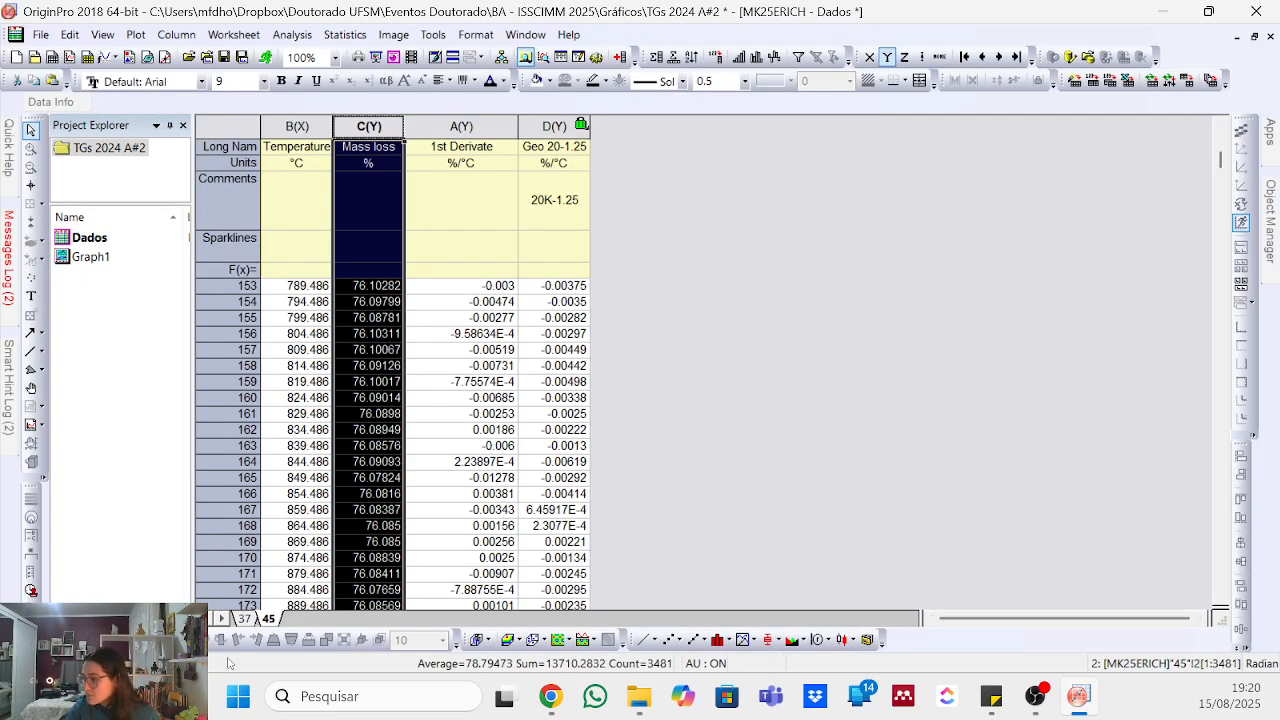
click(244, 619)
click(283, 125)
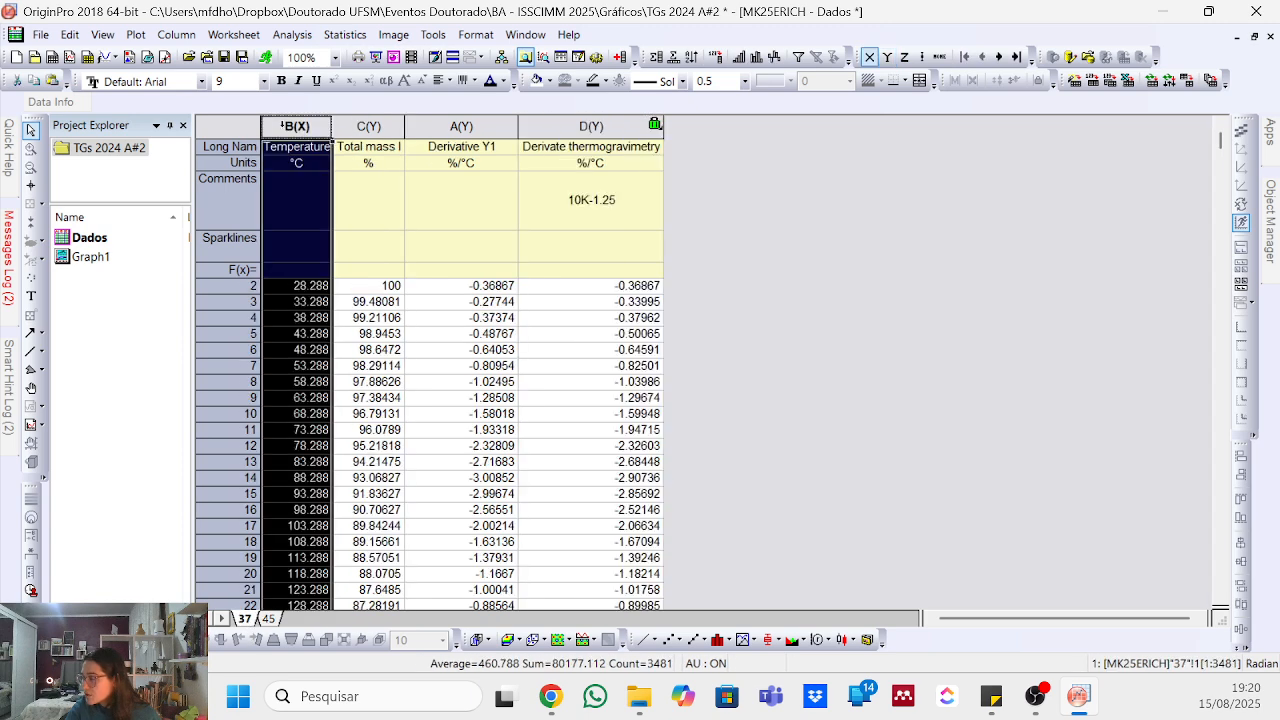
click(479, 127)
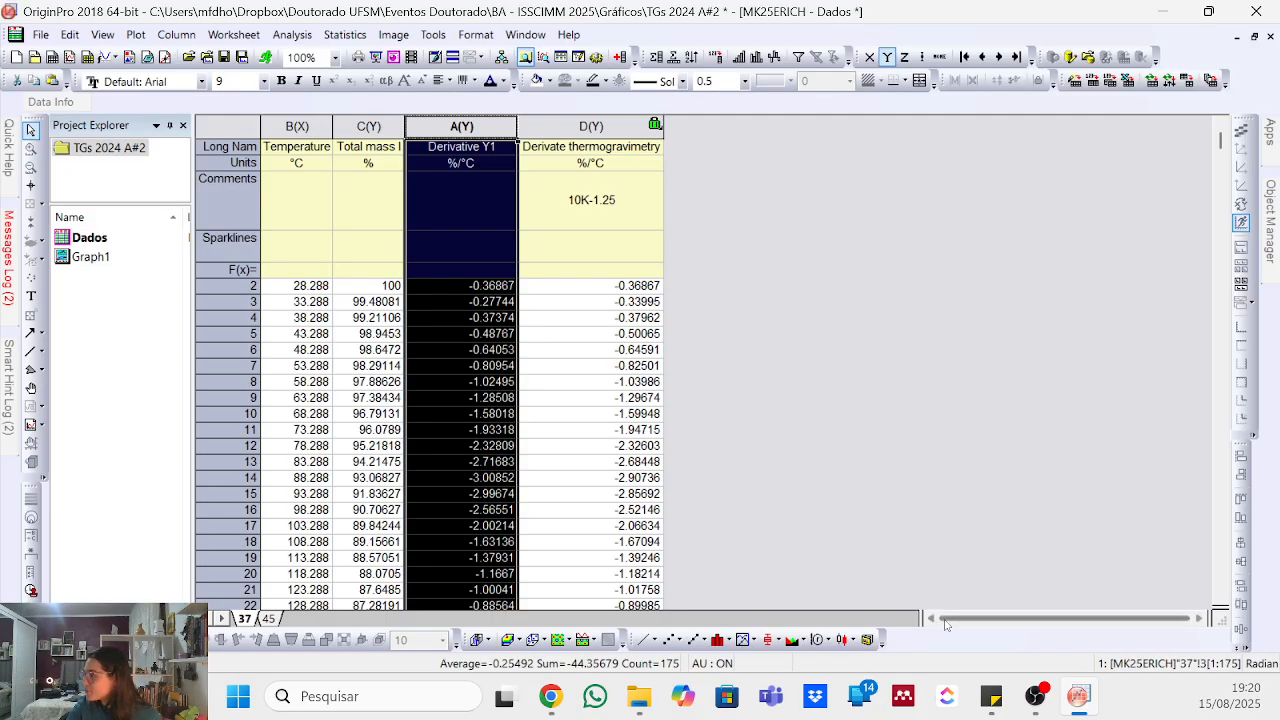
click(478, 246)
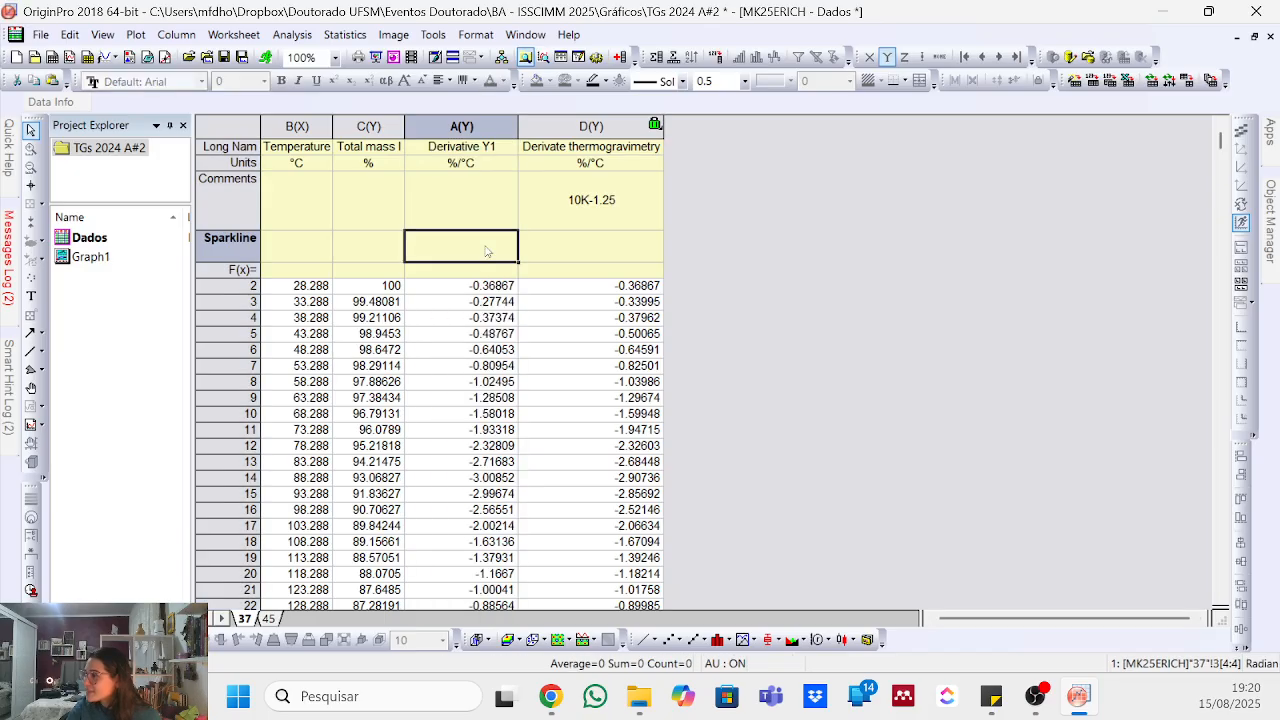
- Plot Total mass loss from sheet 37 and Mass loss from sheet 45 in layer 2 of Graph1
click(367, 126)
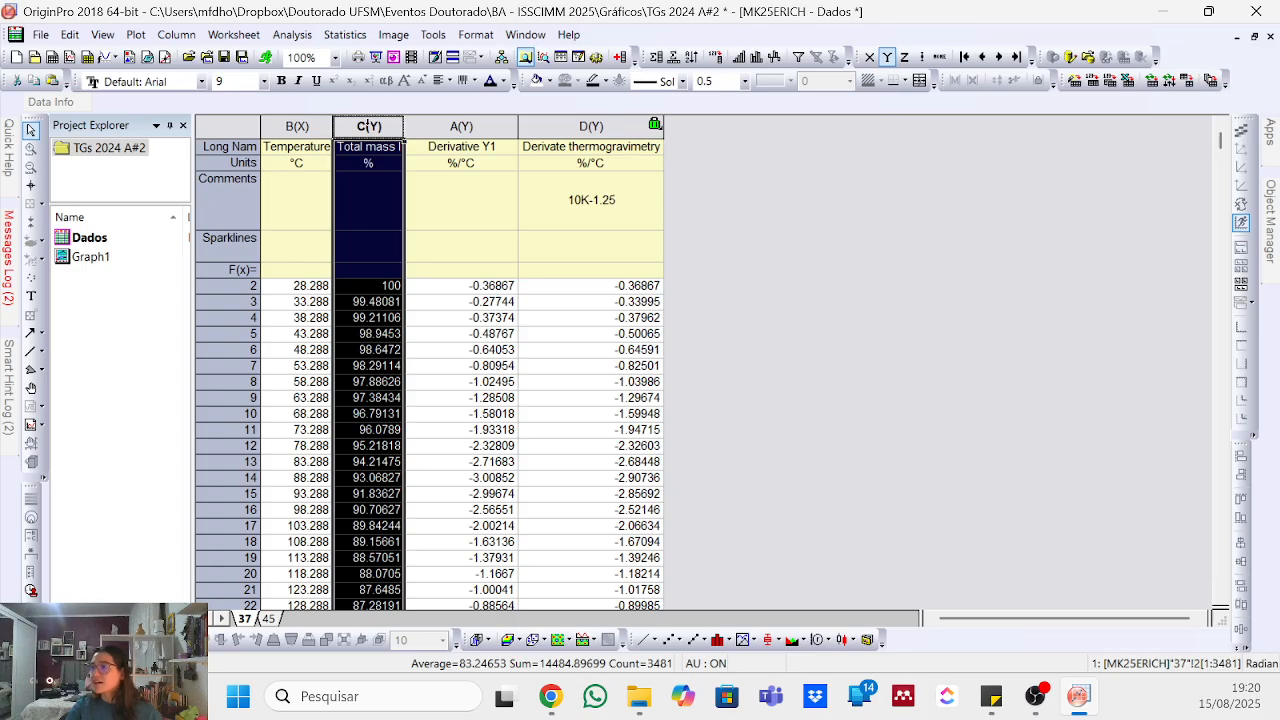
double_click(92, 257)
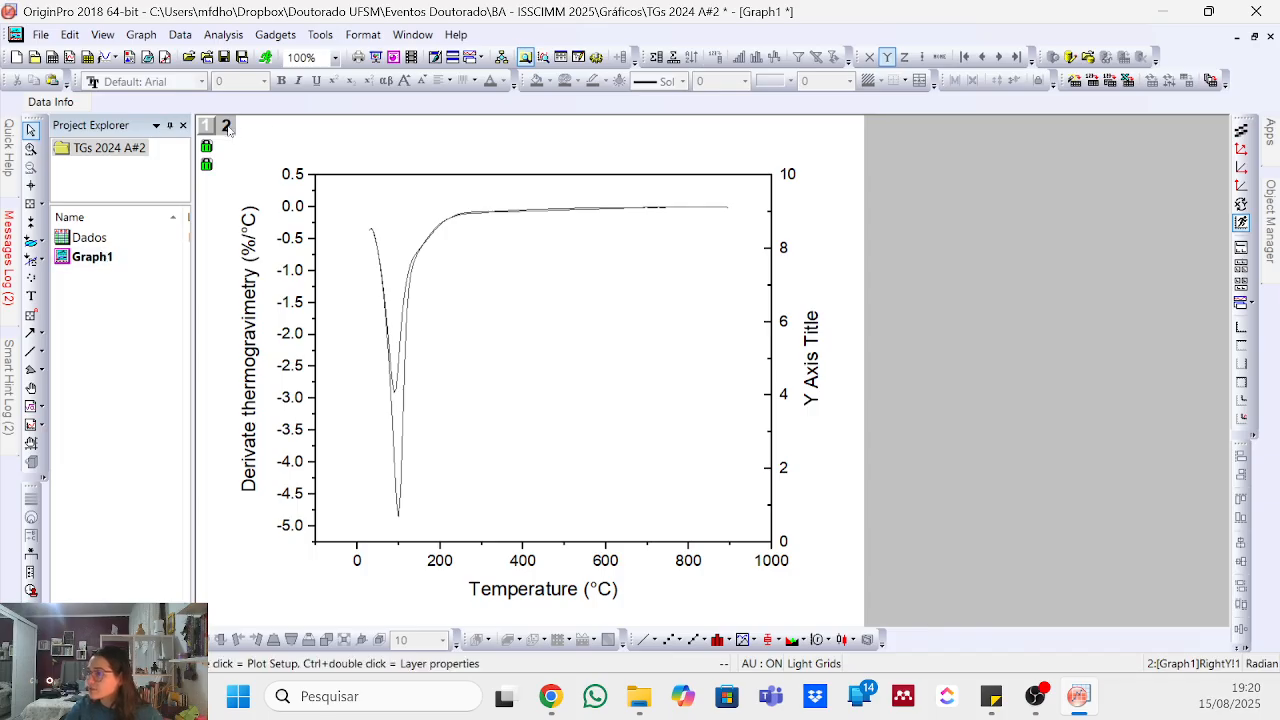
double_click(226, 125)
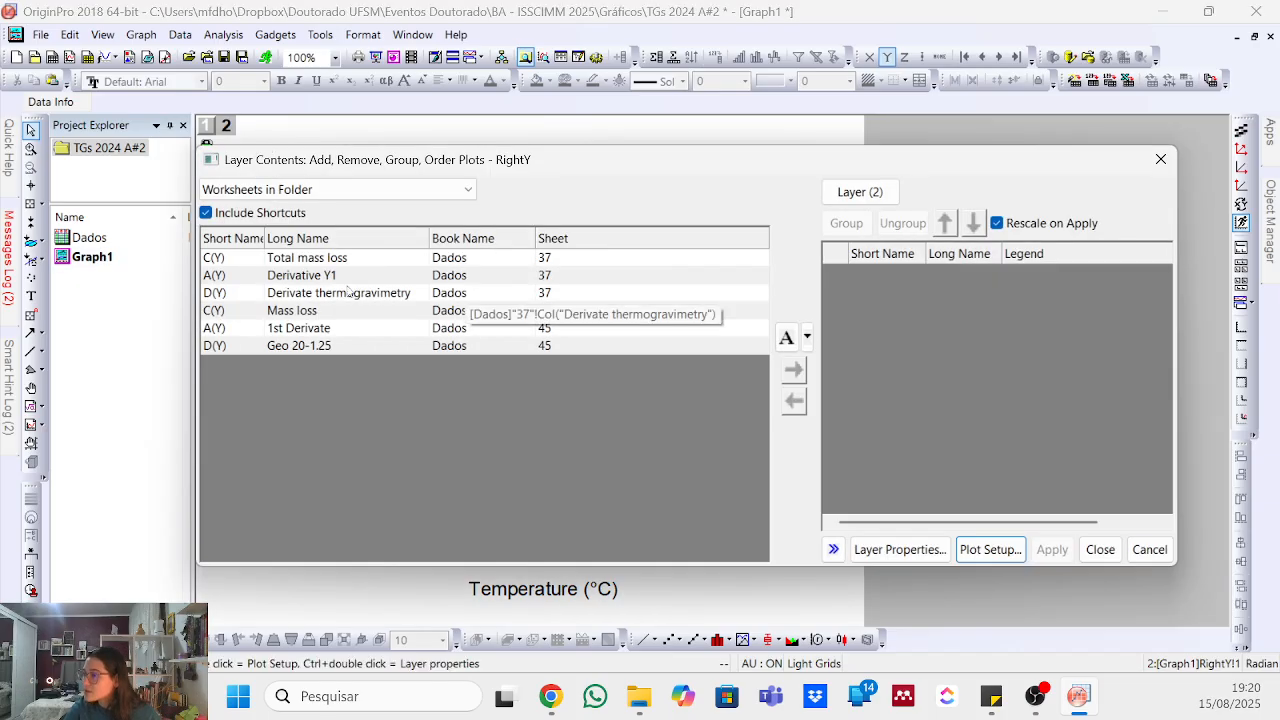
click(299, 259)
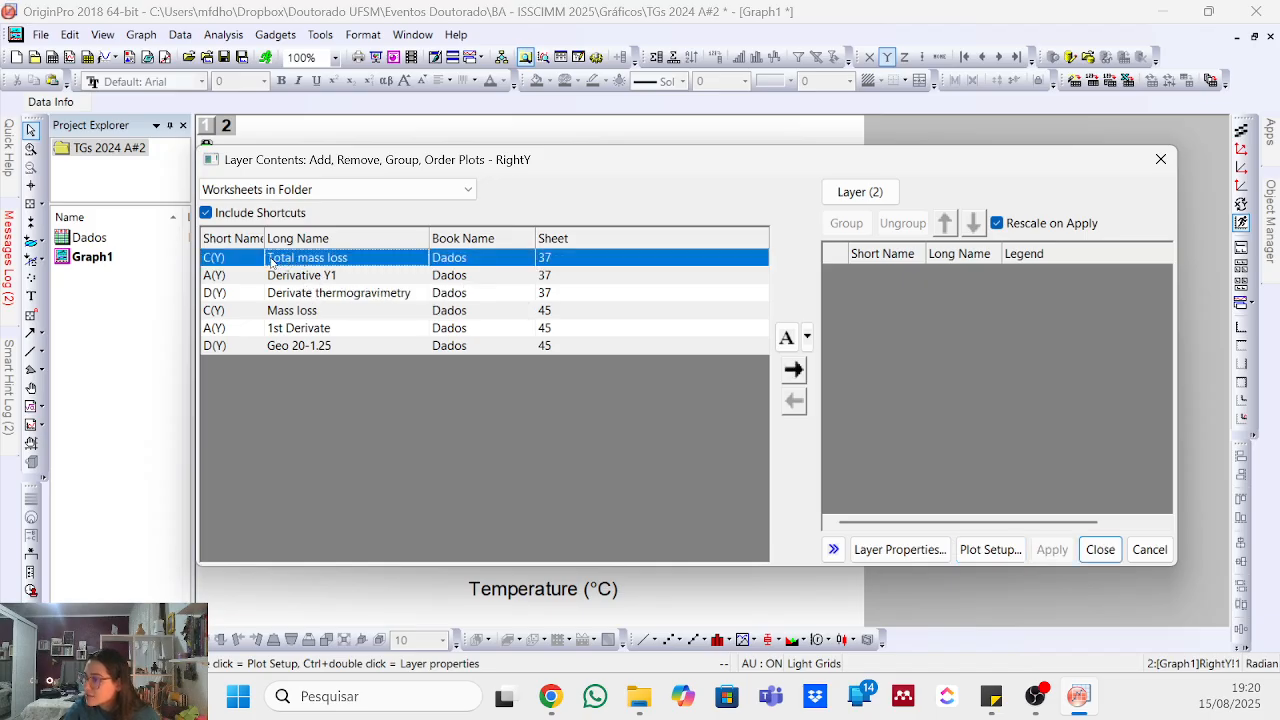
click(793, 369)
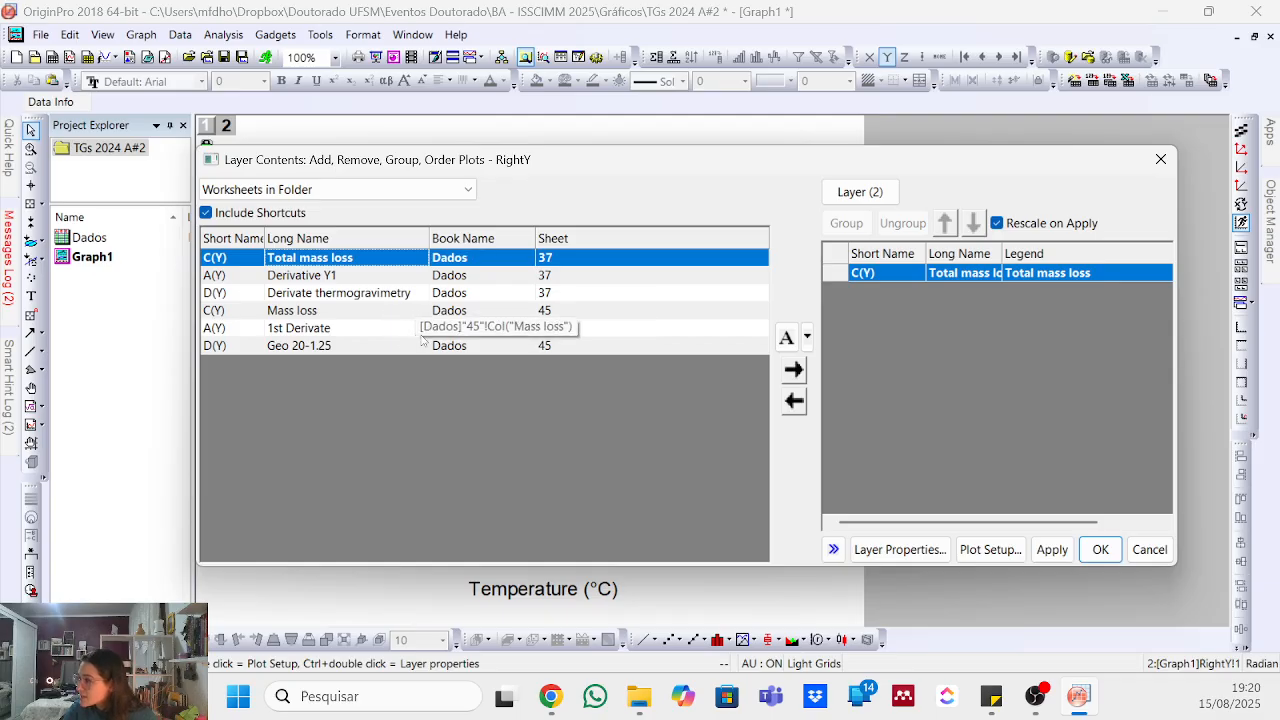
click(280, 311)
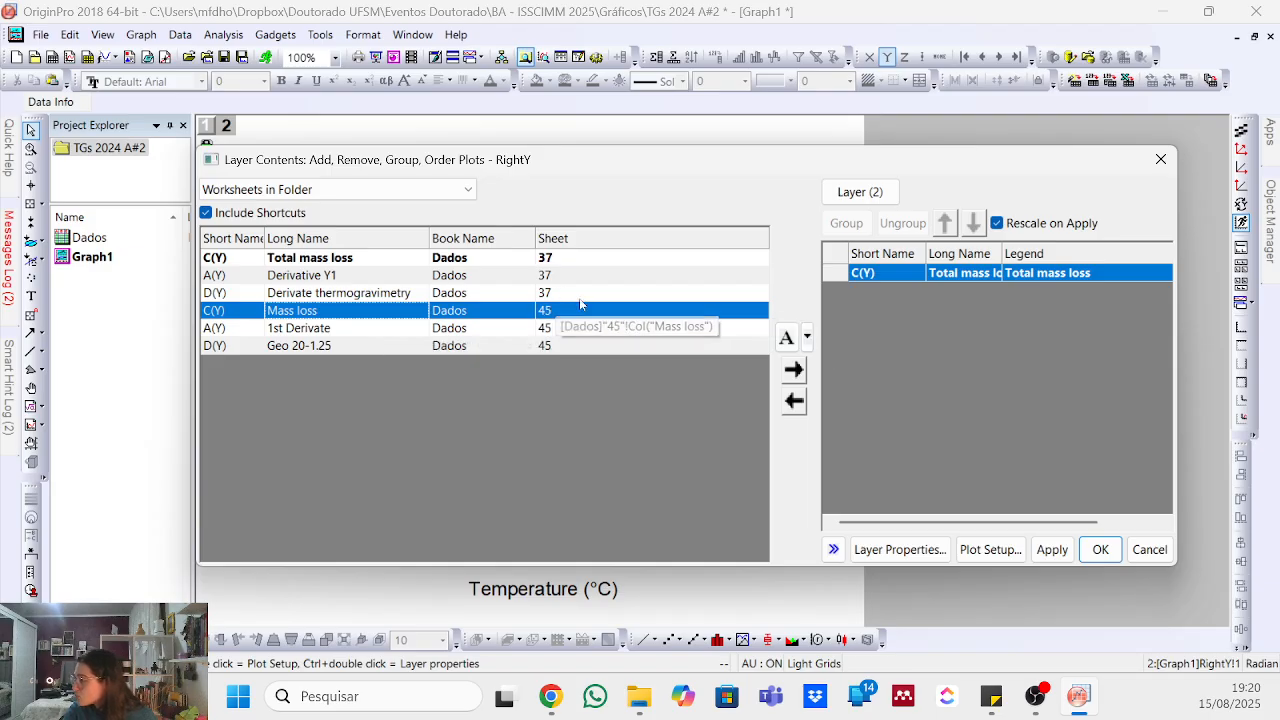
click(797, 369)
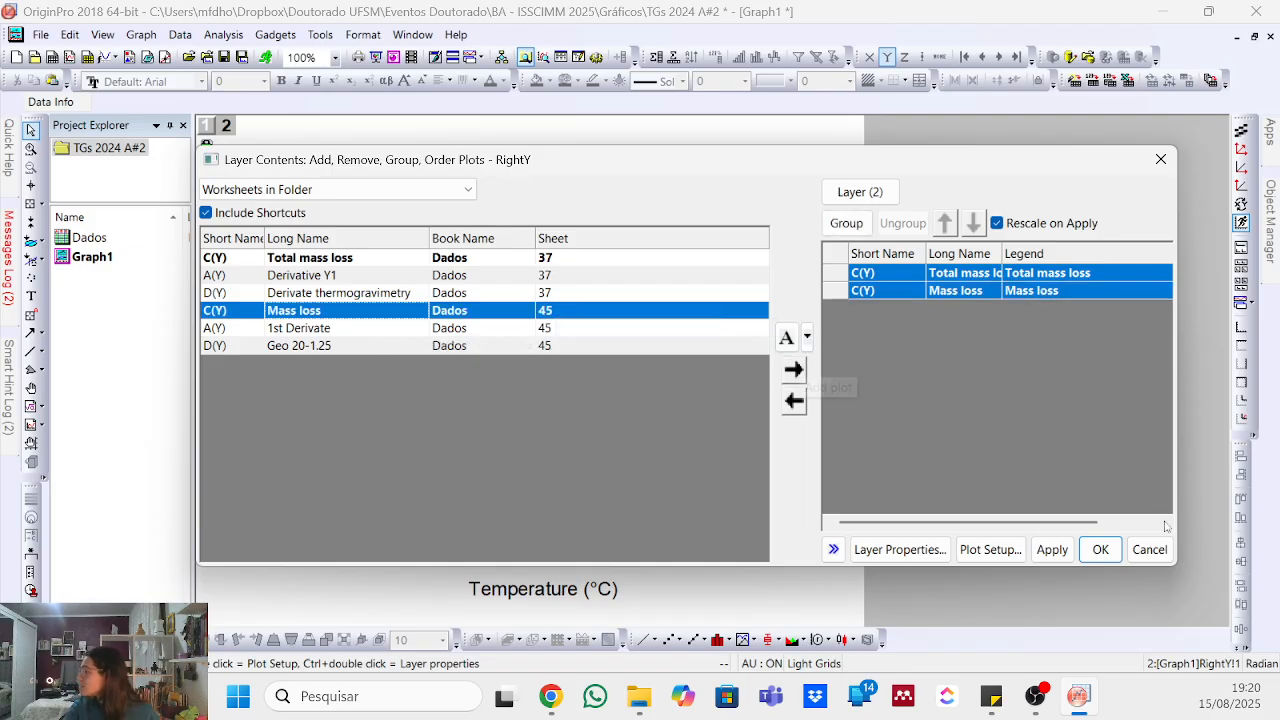
click(1097, 555)
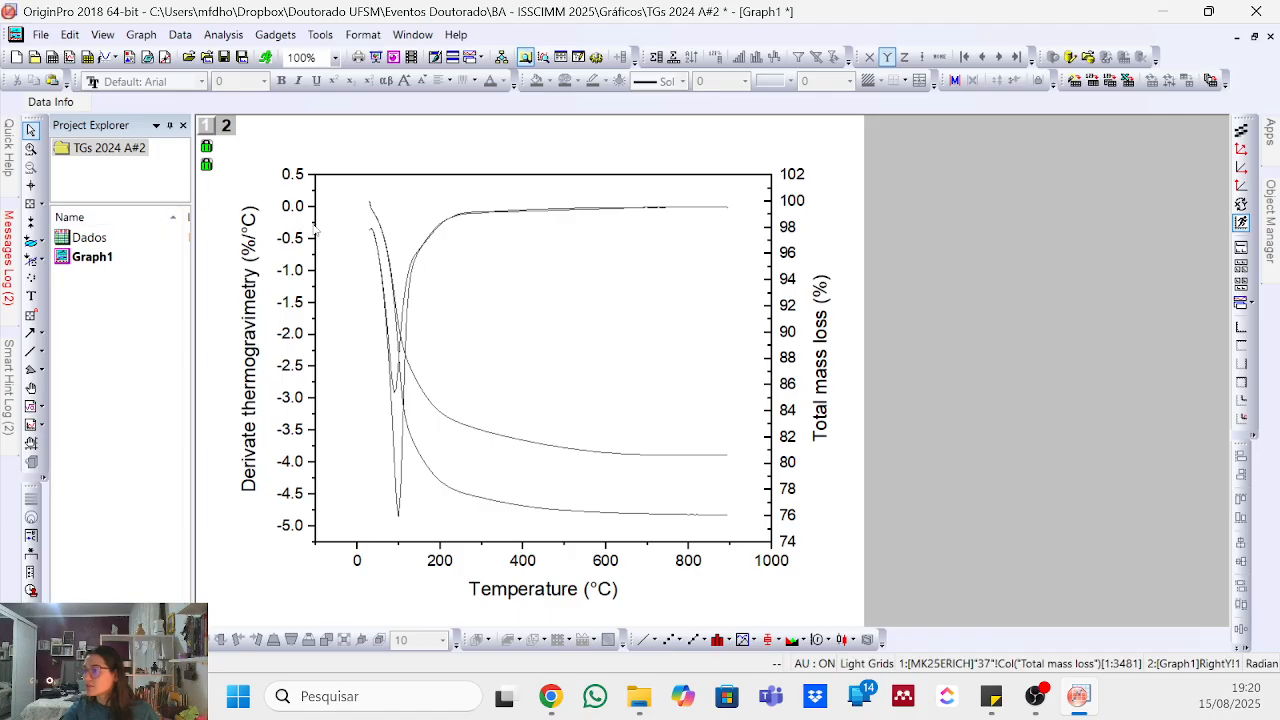
- Set the font size of the left Derivate thermogravimetry axis tick labels to 25
click(250, 252)
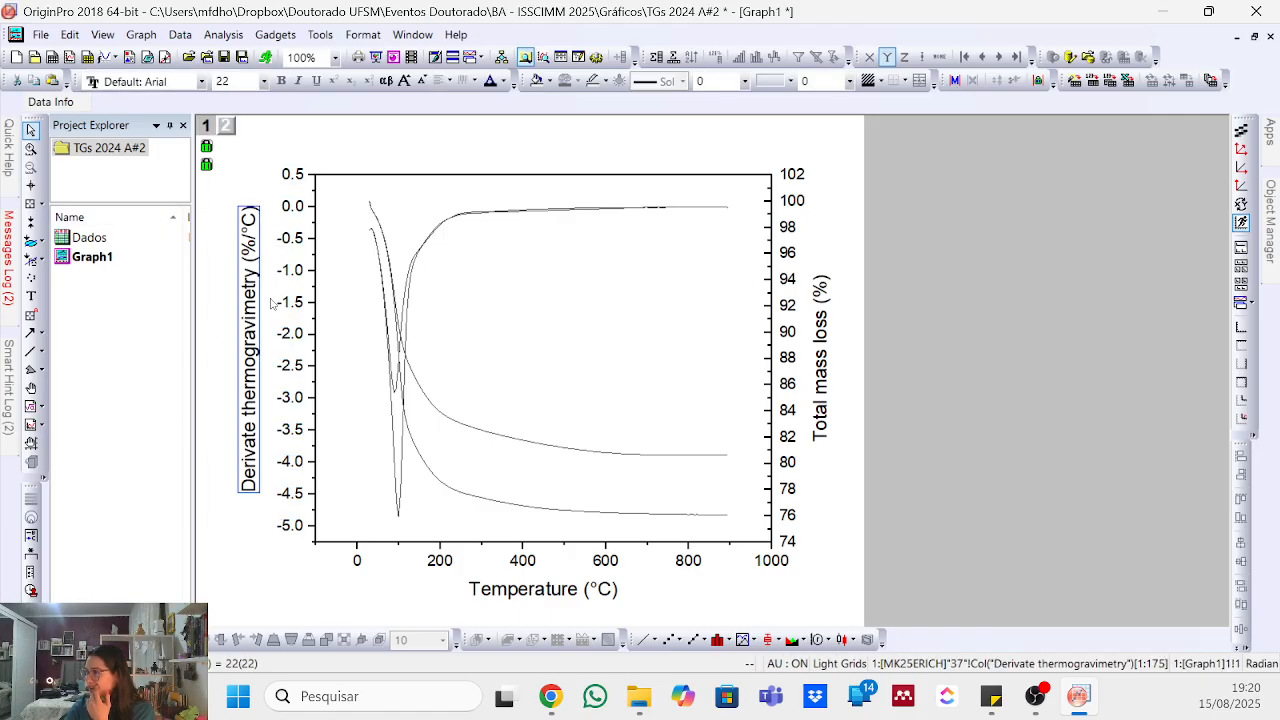
click(287, 256)
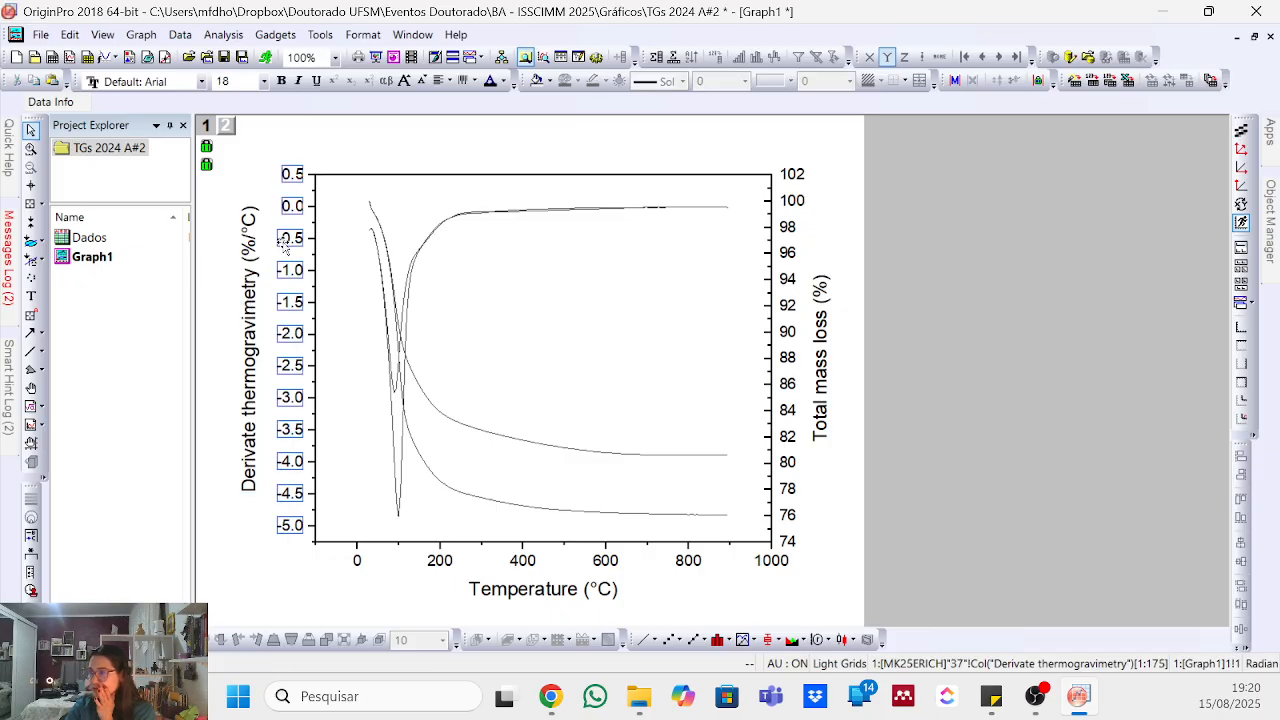
click(233, 83)
text(25)
key(Return)
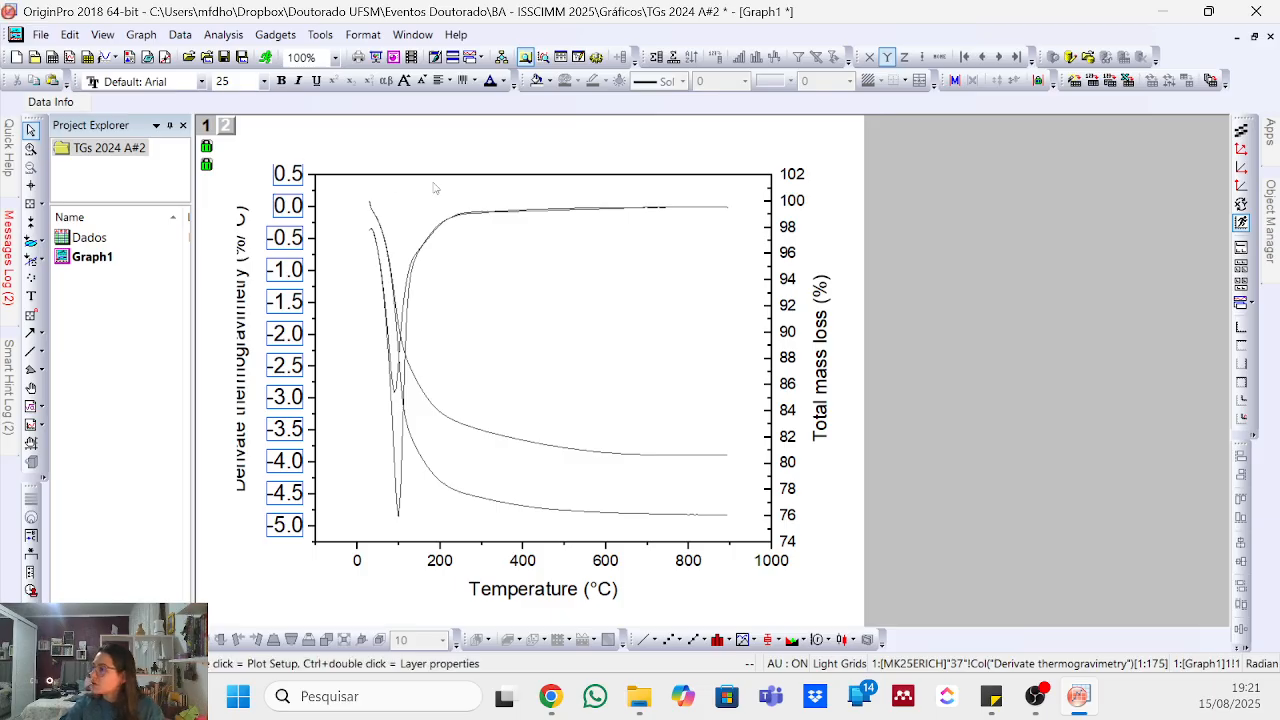
- Set the font size of the right Total mass loss axis tick labels to 25
click(805, 266)
click(236, 81)
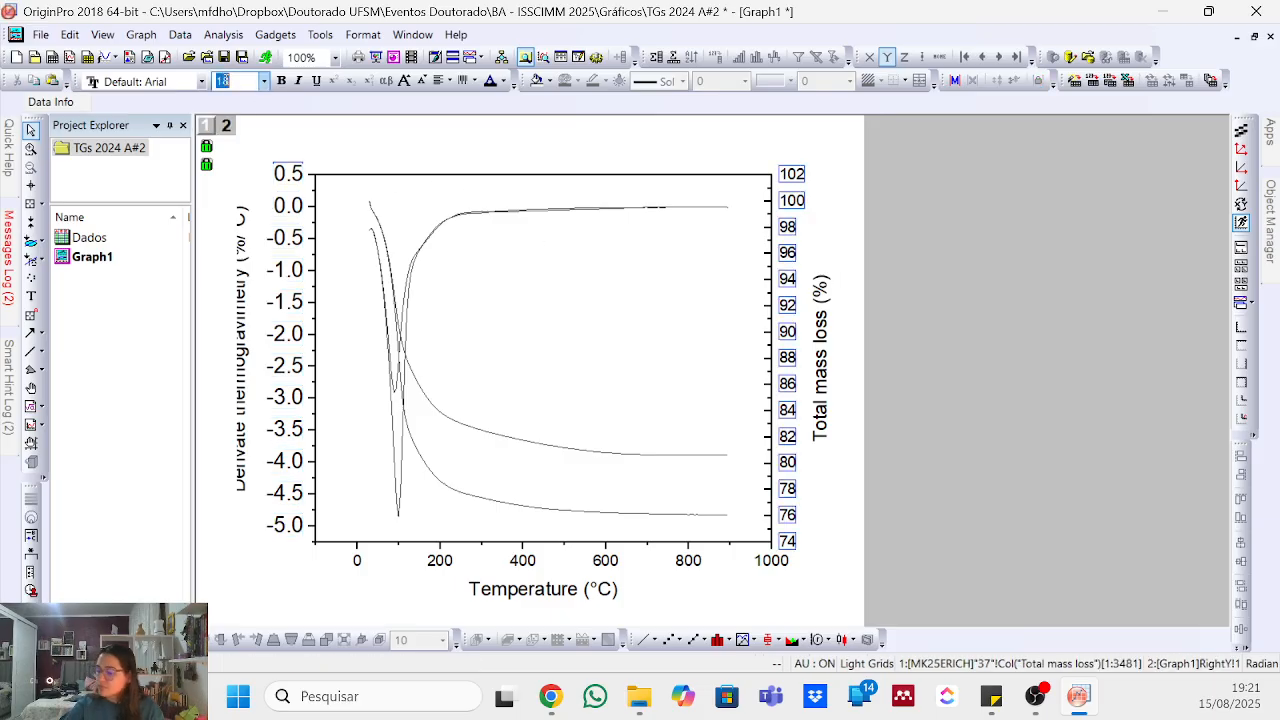
text(25)
key(Return)
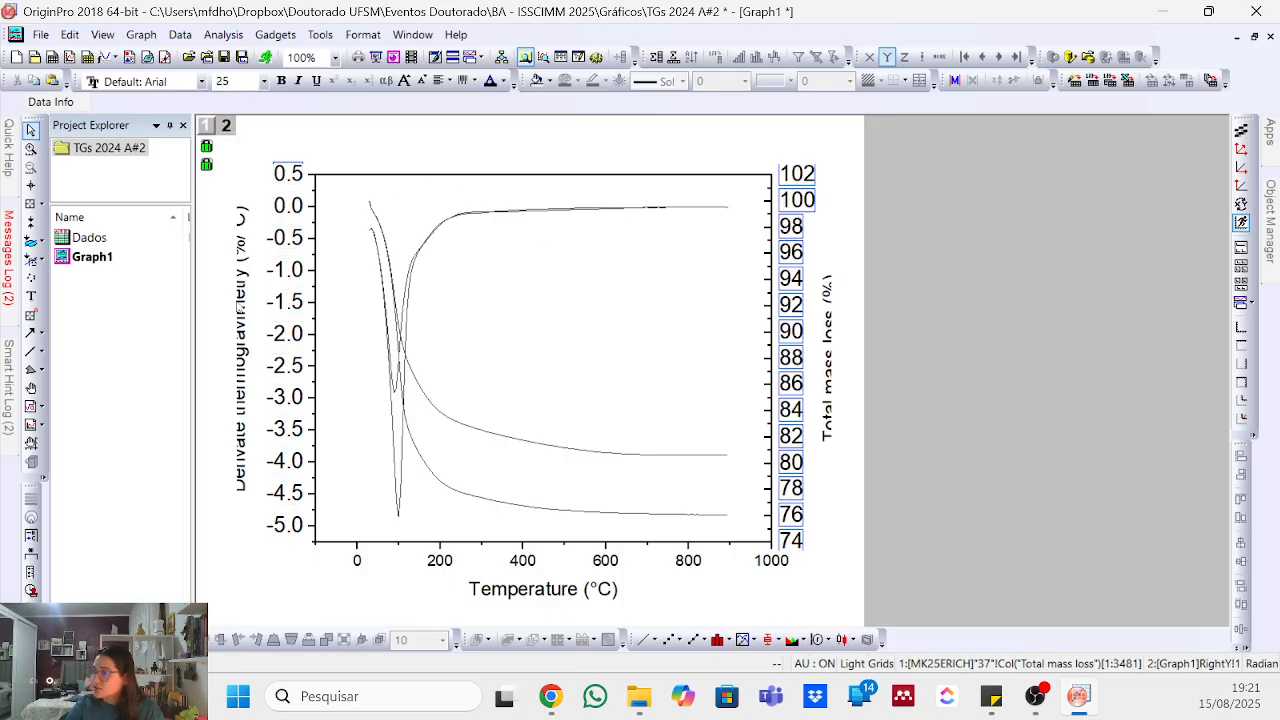
click(283, 256)
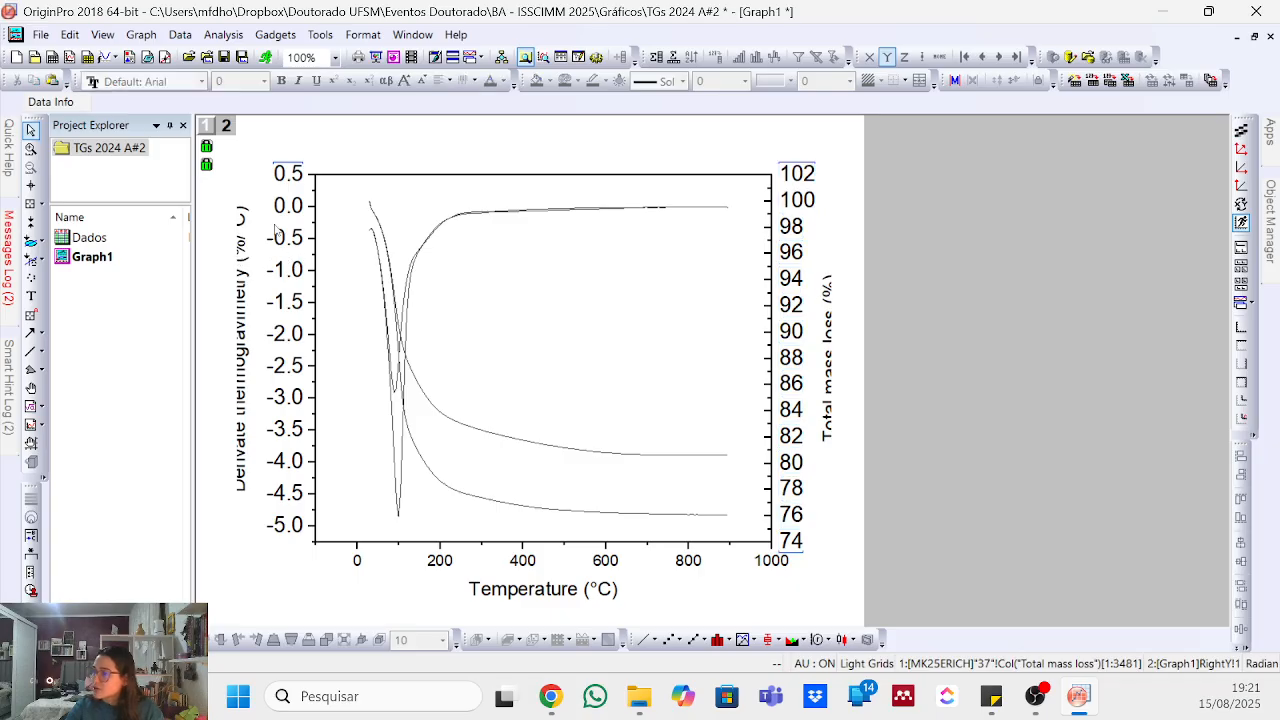
click(284, 240)
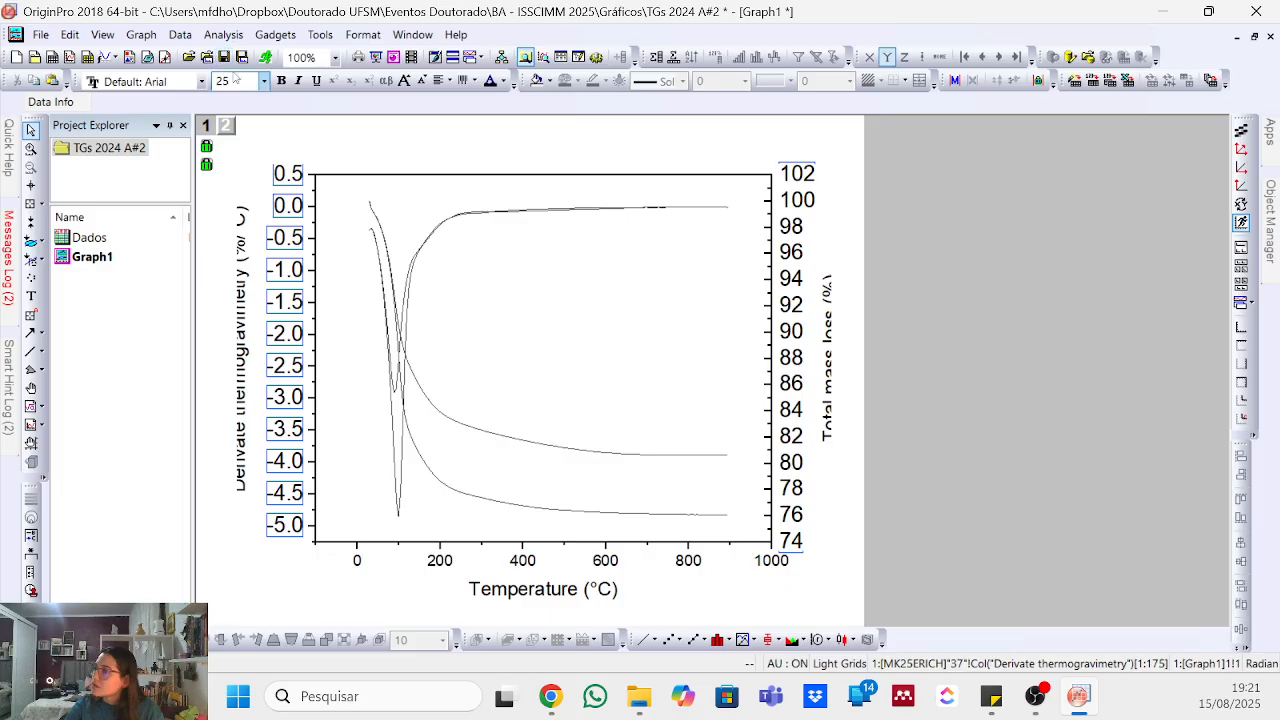
- Set the major tick increment of layer 1's vertical axis to 1
click(316, 206)
double_click(316, 206)
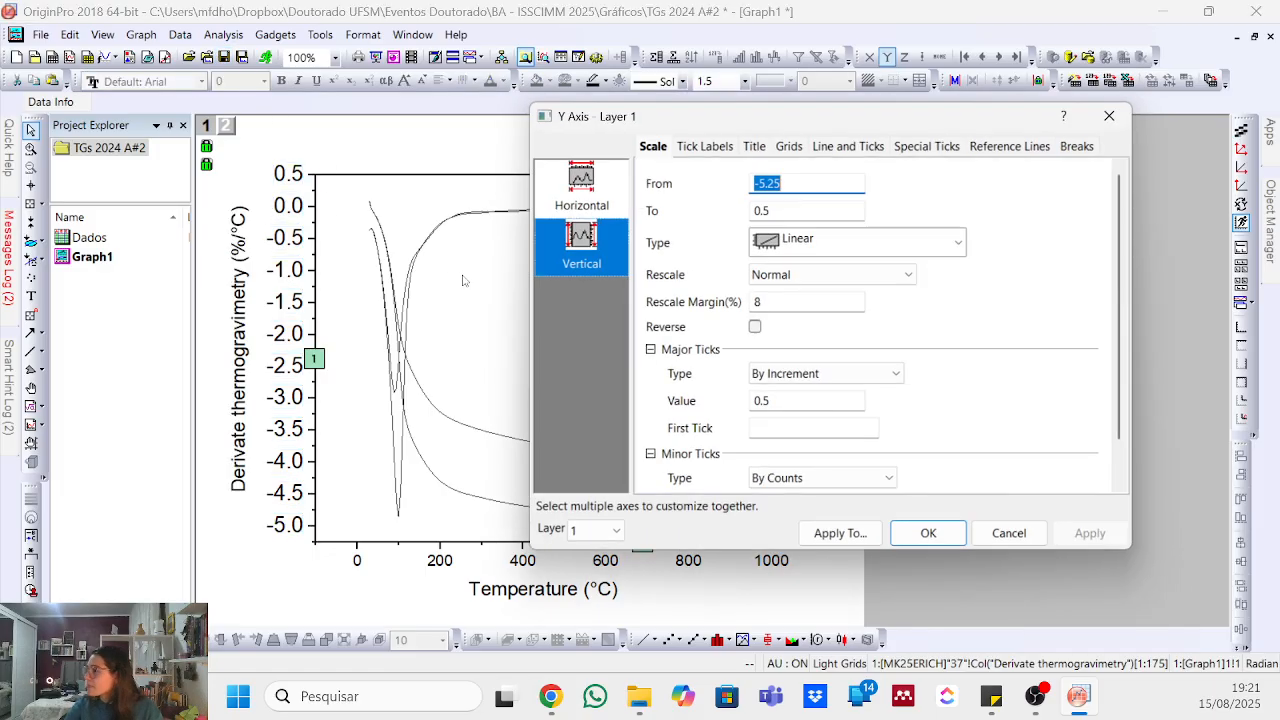
drag(800, 404, 745, 410)
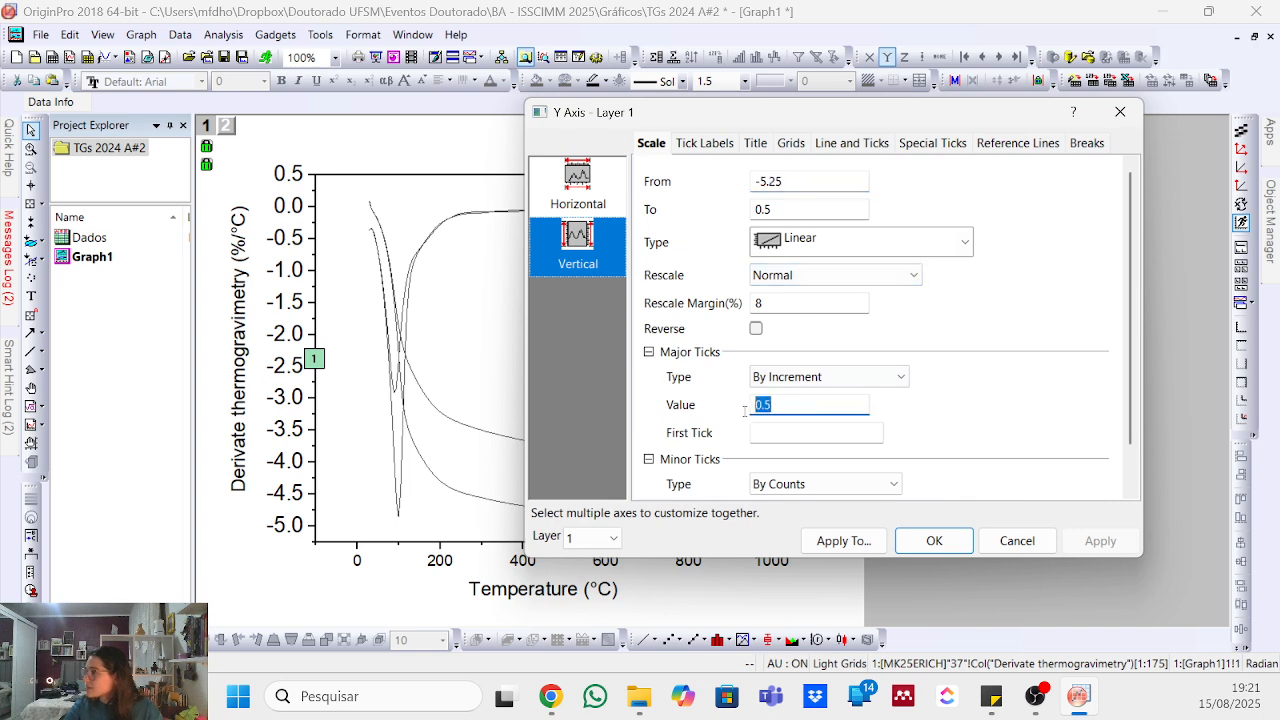
text(1)
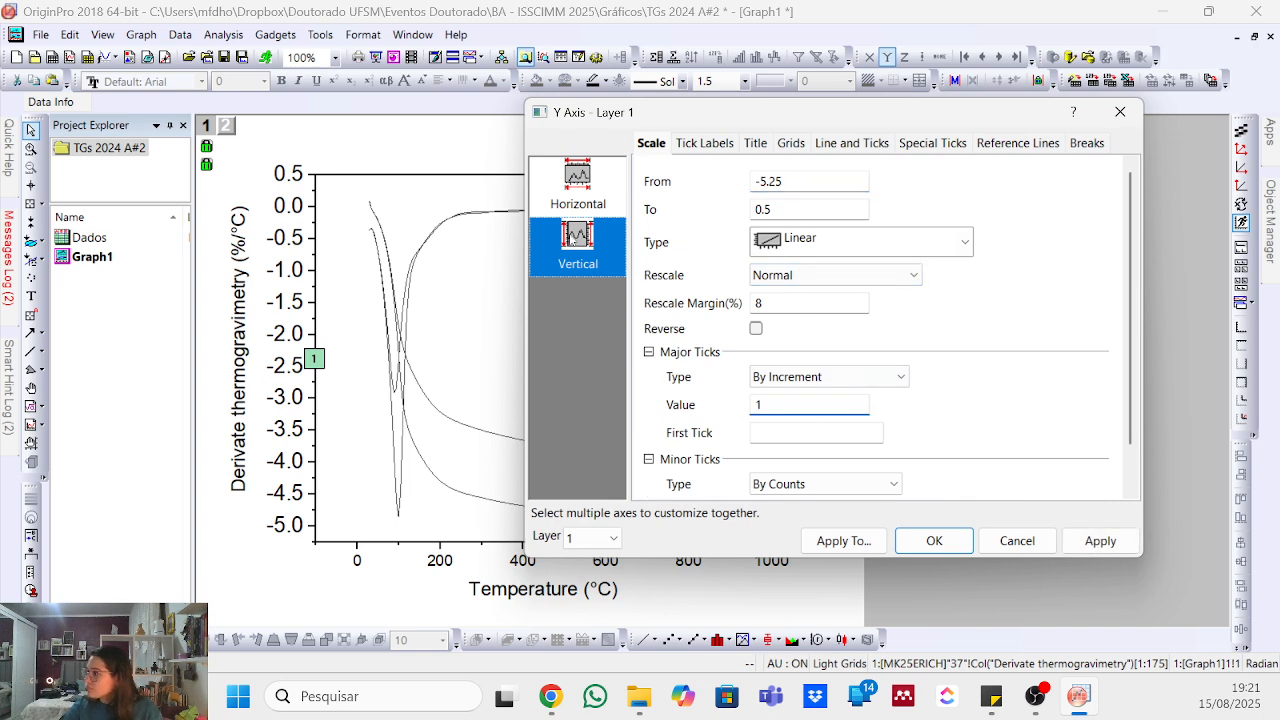
- Switch the axis settings to layer 2's vertical axis, set its major tick increment to 5, and apply it
click(606, 538)
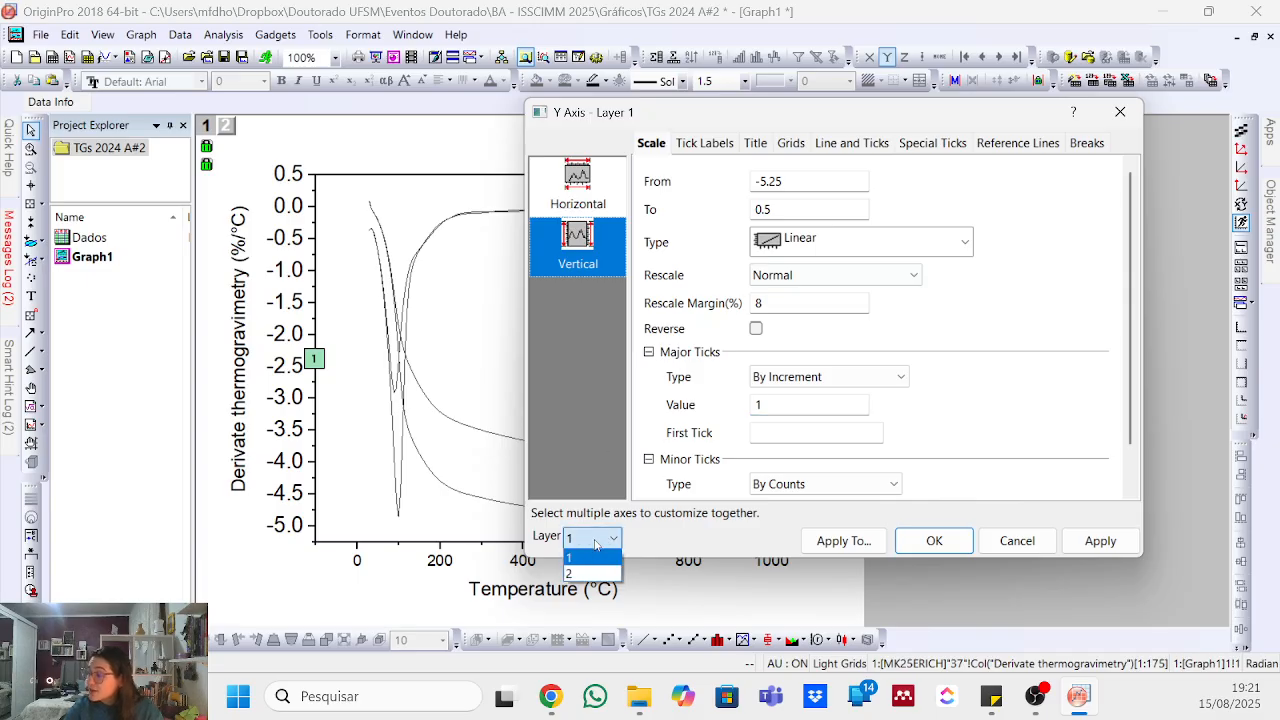
click(858, 124)
drag(858, 124, 243, 147)
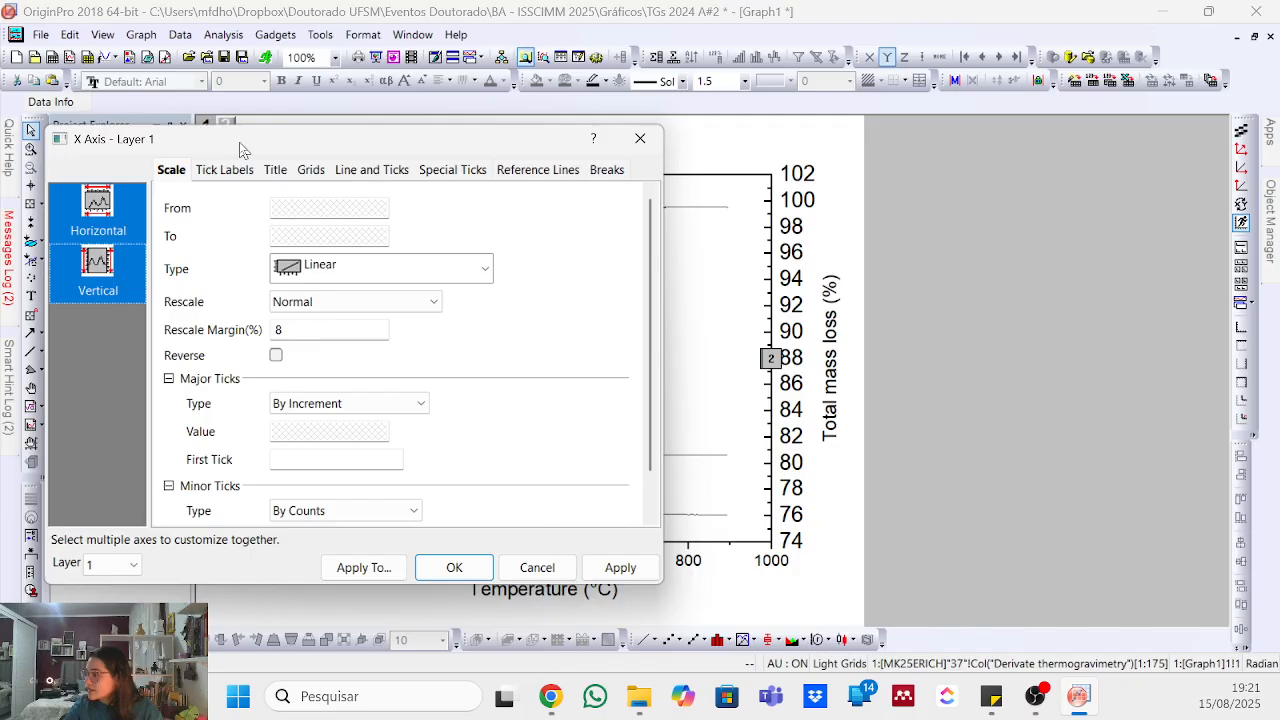
click(112, 564)
click(130, 590)
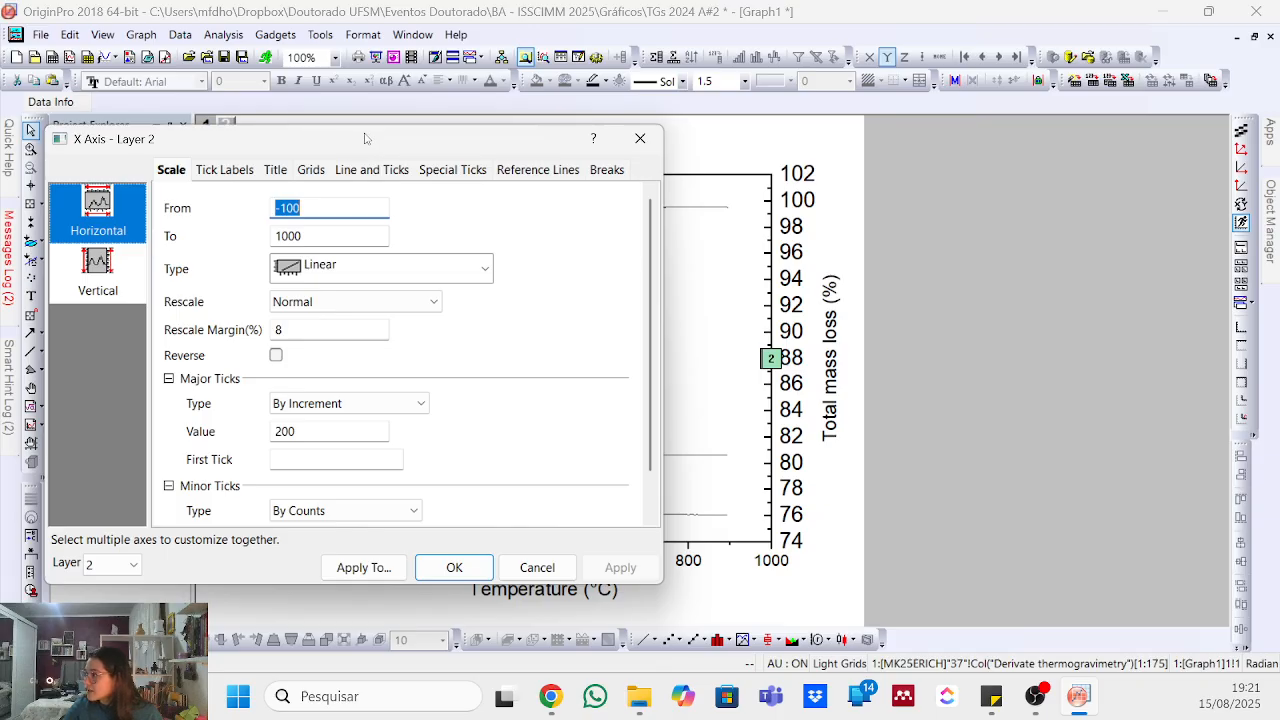
drag(366, 143, 399, 630)
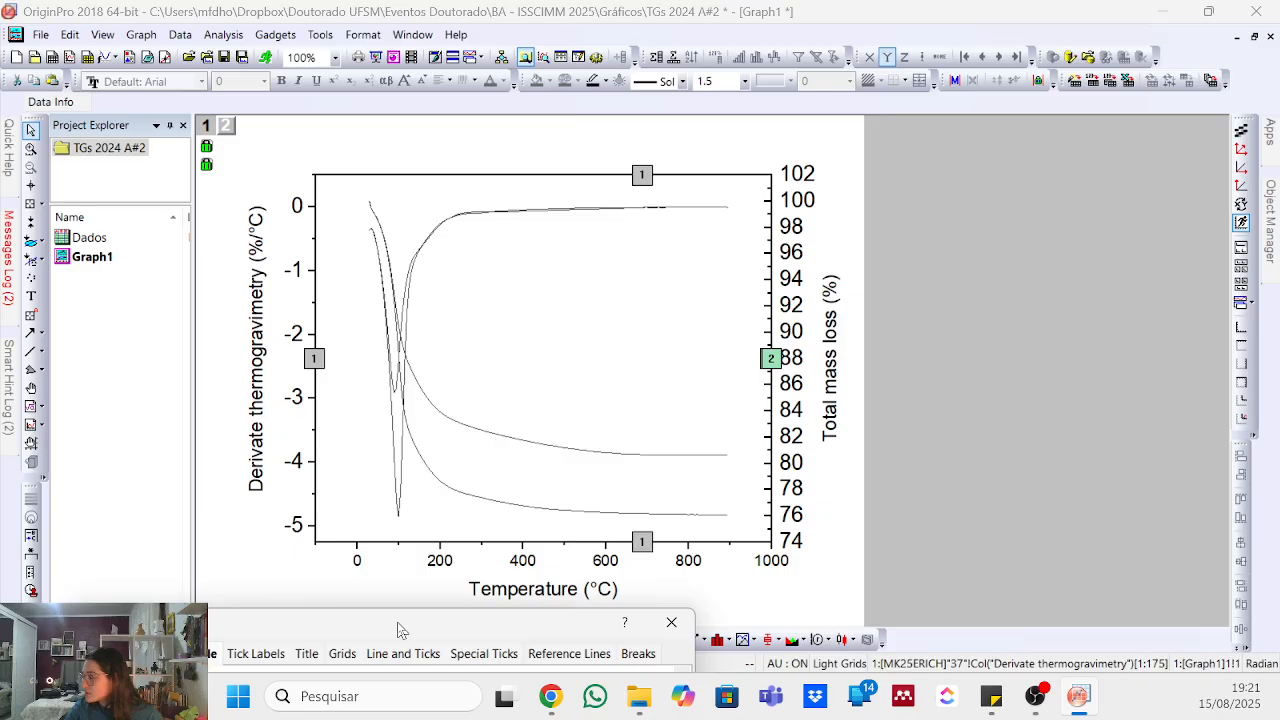
drag(397, 630, 508, 154)
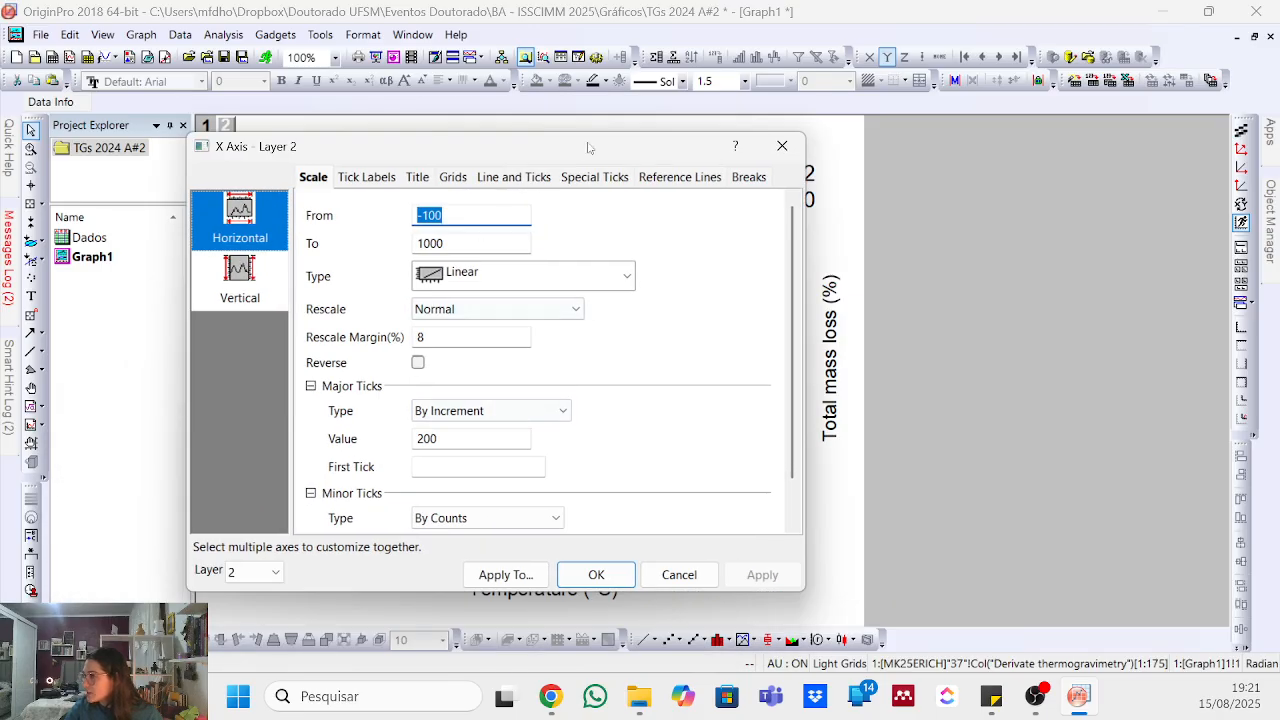
click(258, 285)
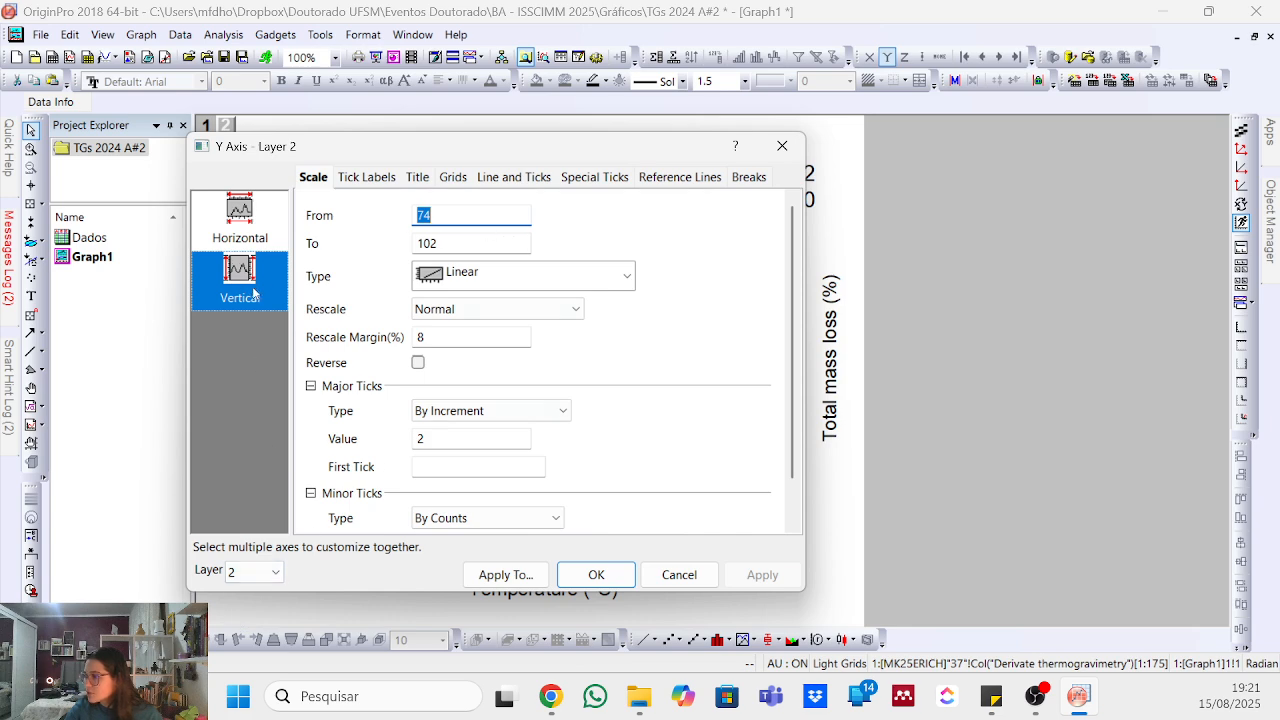
drag(506, 135, 437, 160)
double_click(350, 449)
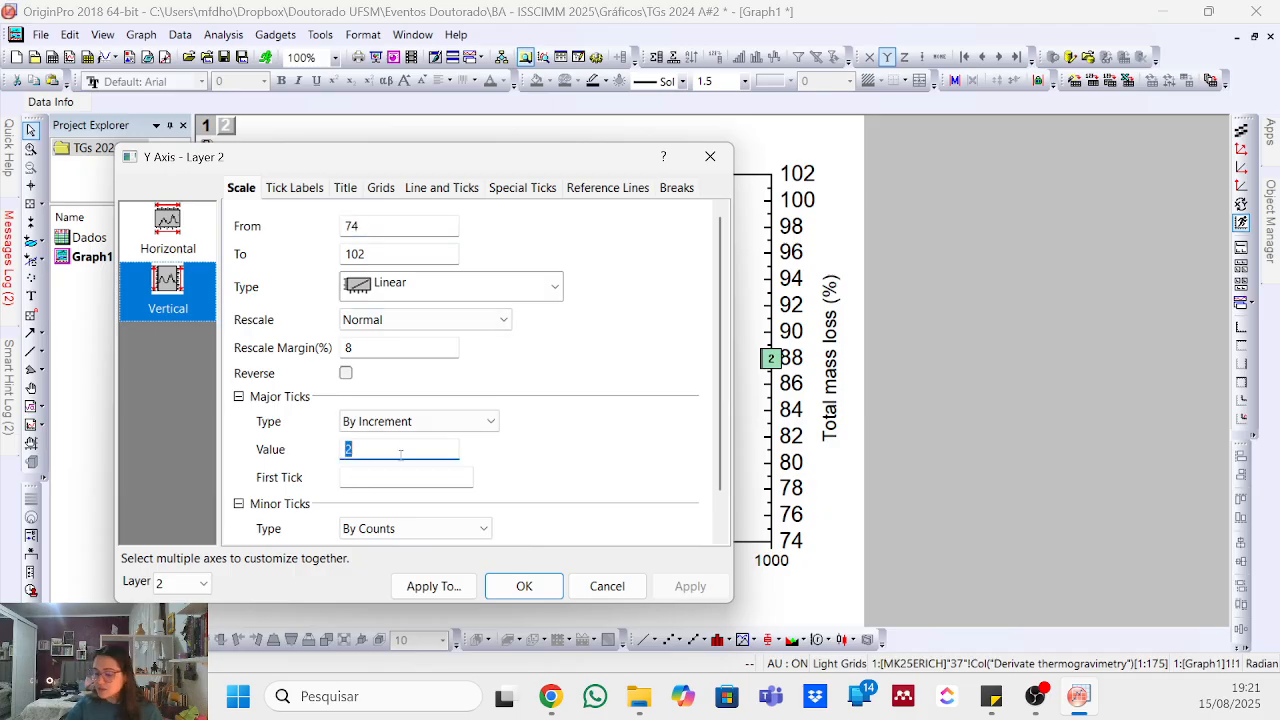
text(5)
click(695, 589)
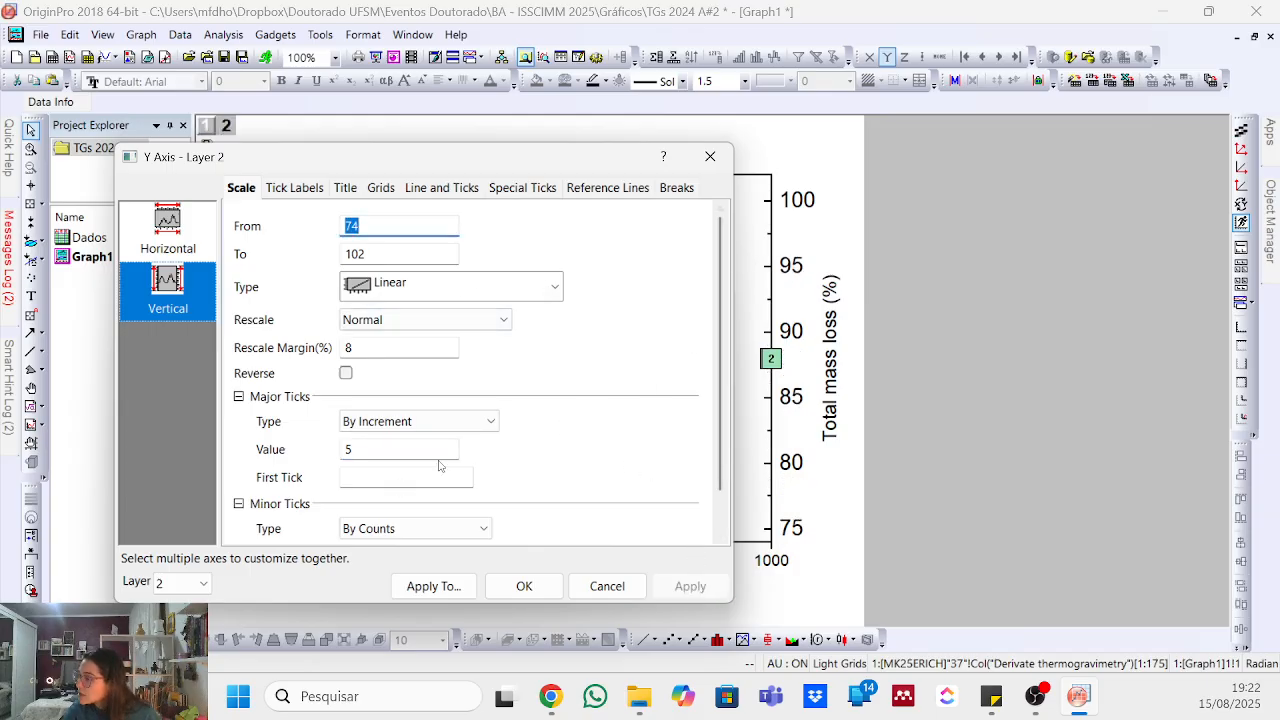
- Set the minor tick count of layer 2's vertical axis to 4, keeping the By Counts type, and apply it
scroll(438, 465, down, 1)
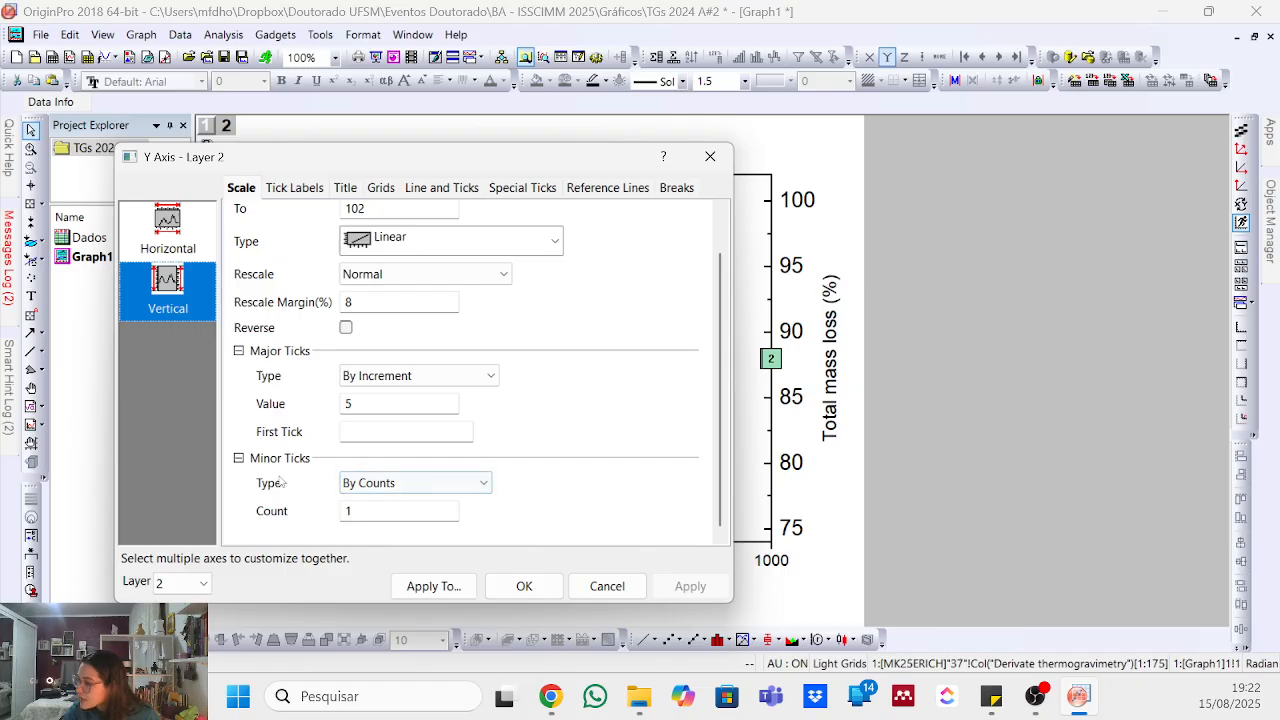
click(403, 487)
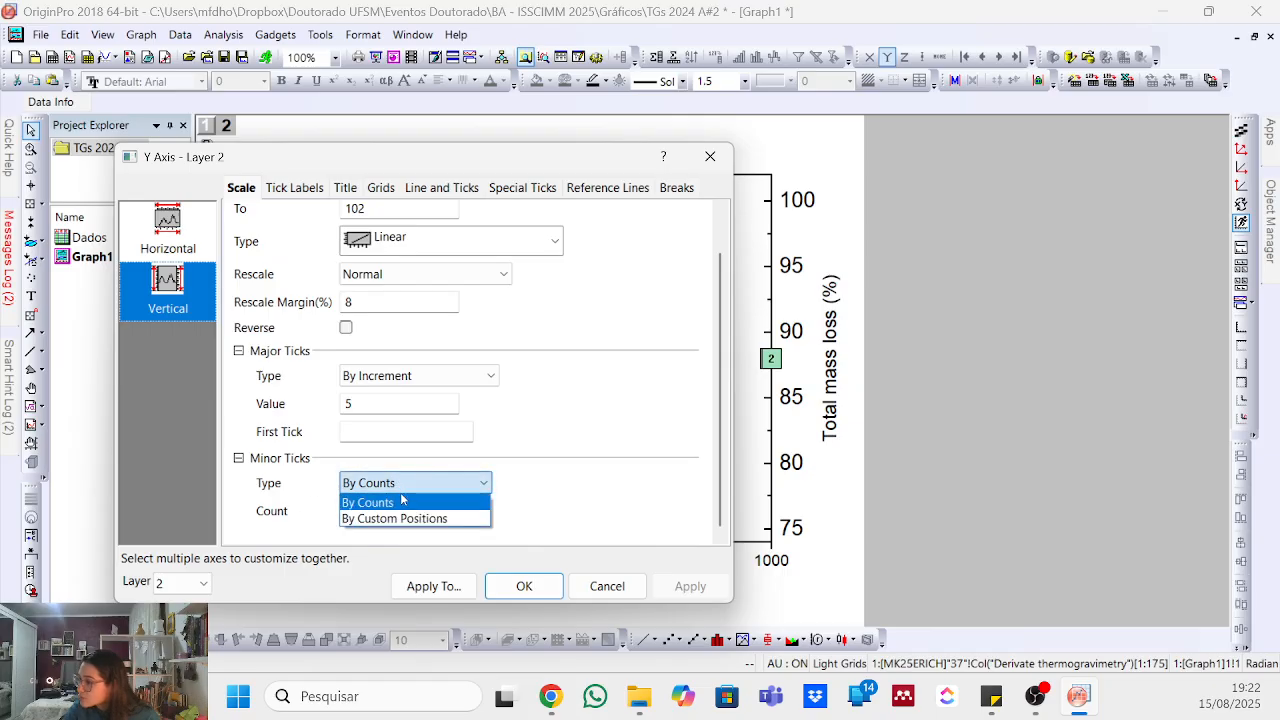
click(430, 505)
double_click(371, 512)
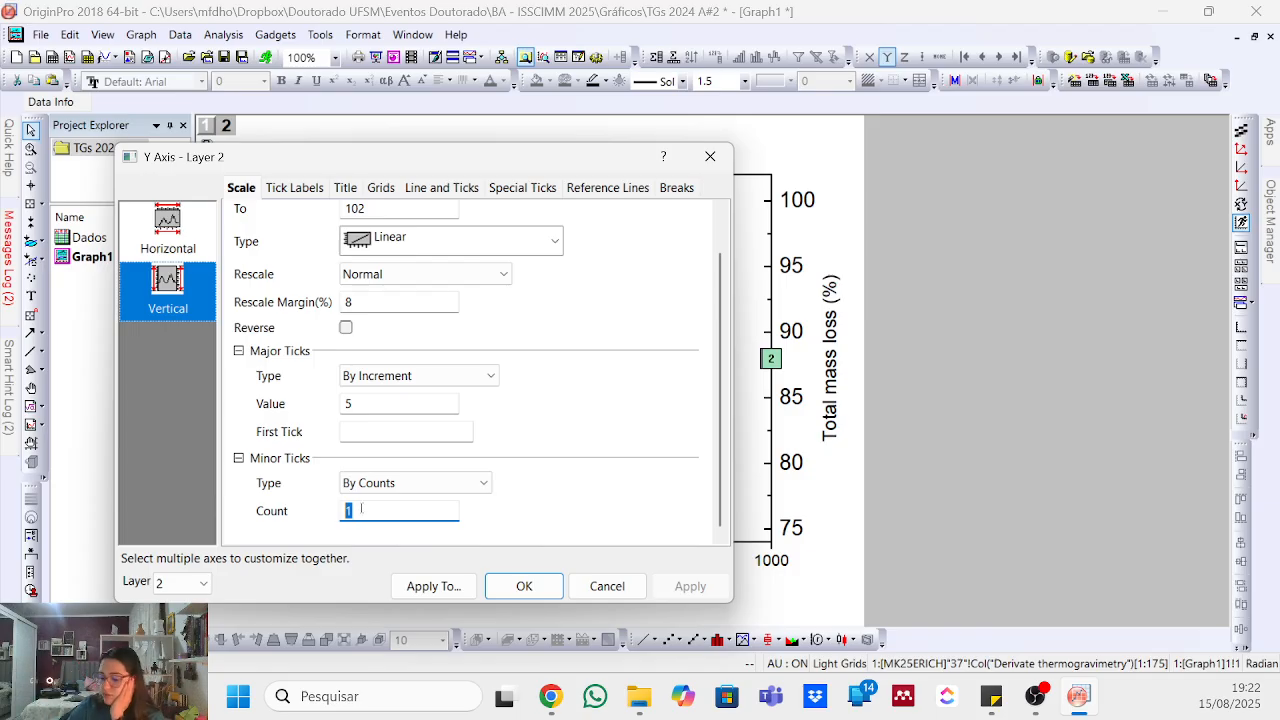
text(4)
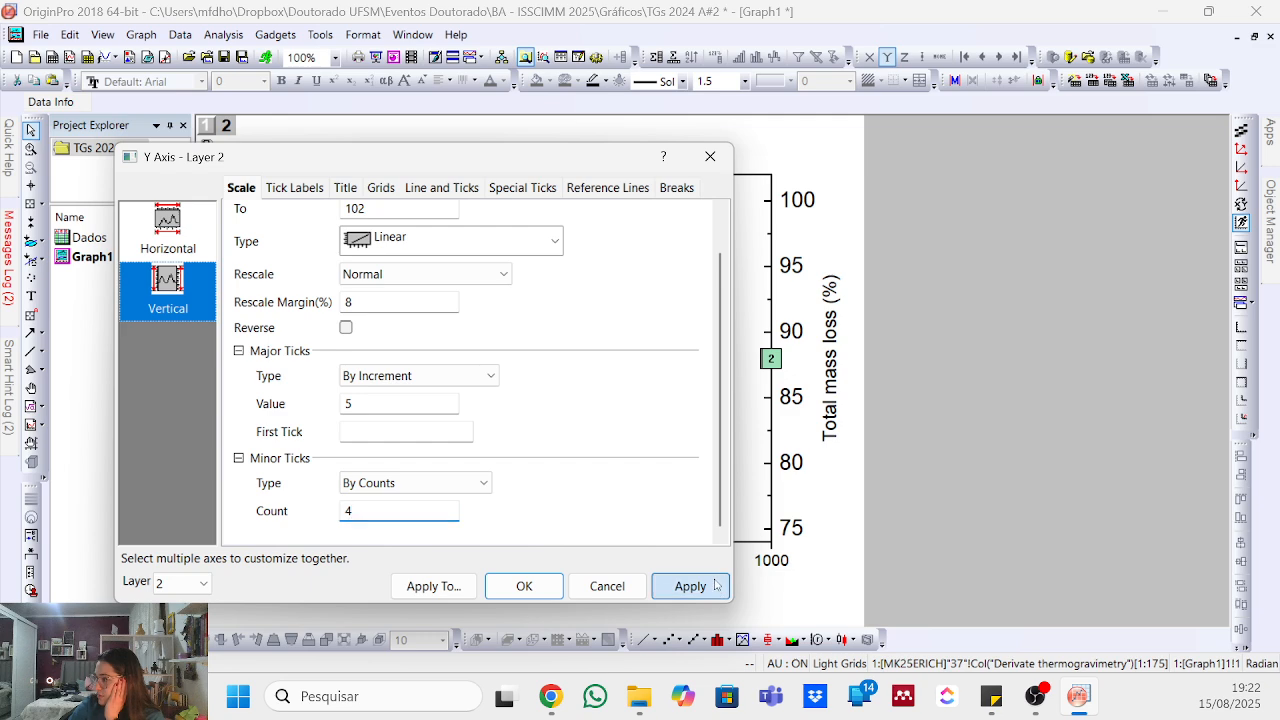
click(690, 586)
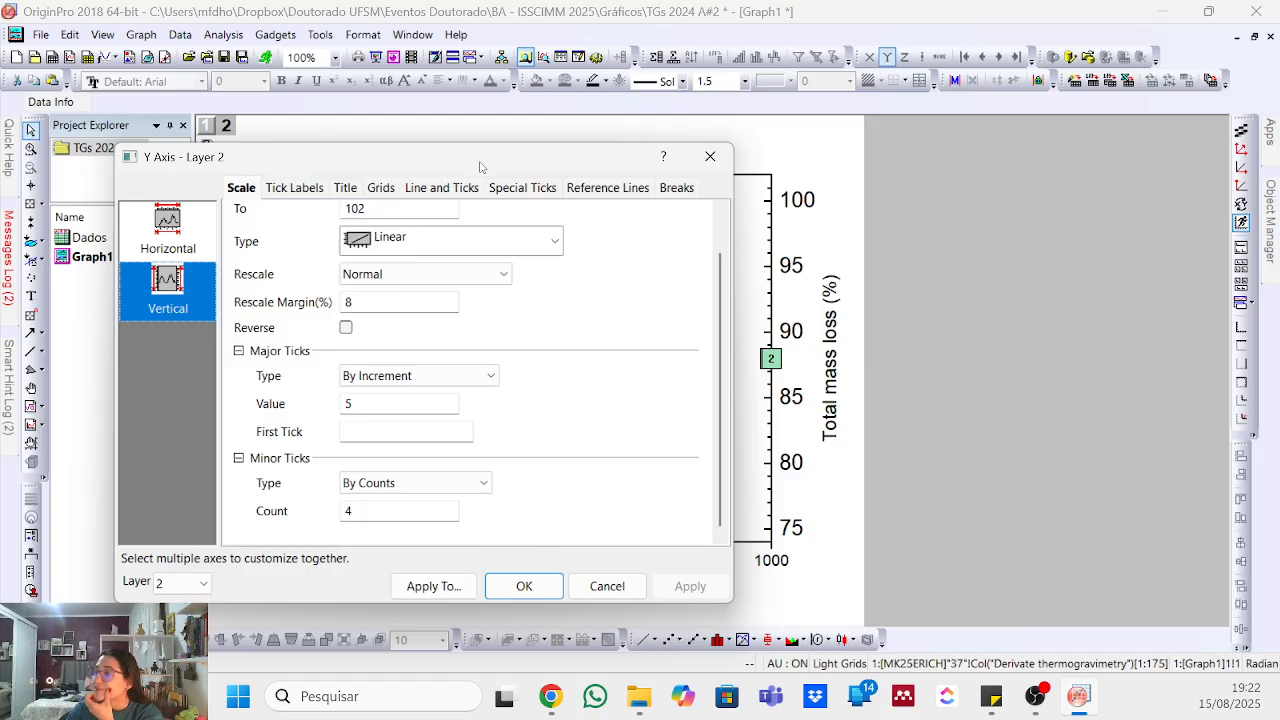
- Switch the axis settings to layer 1's horizontal axis, keeping its vertical tick settings as they are
drag(481, 166, 911, 112)
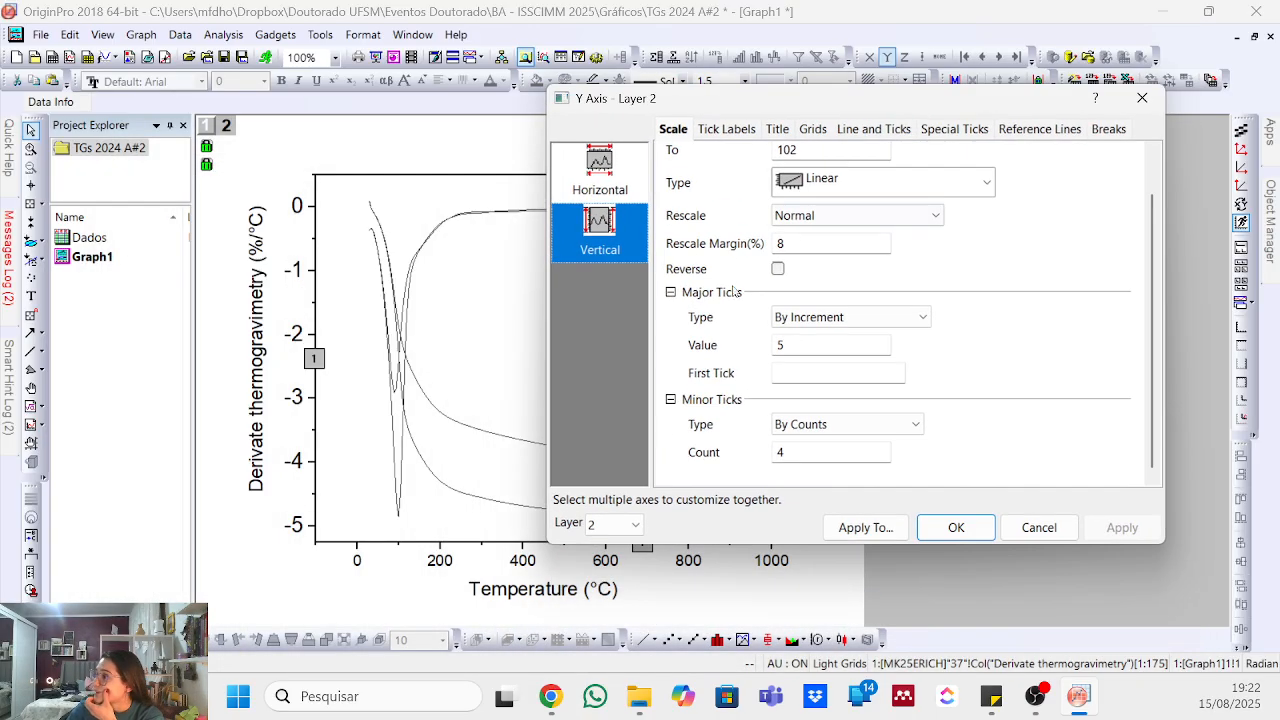
click(615, 523)
click(628, 545)
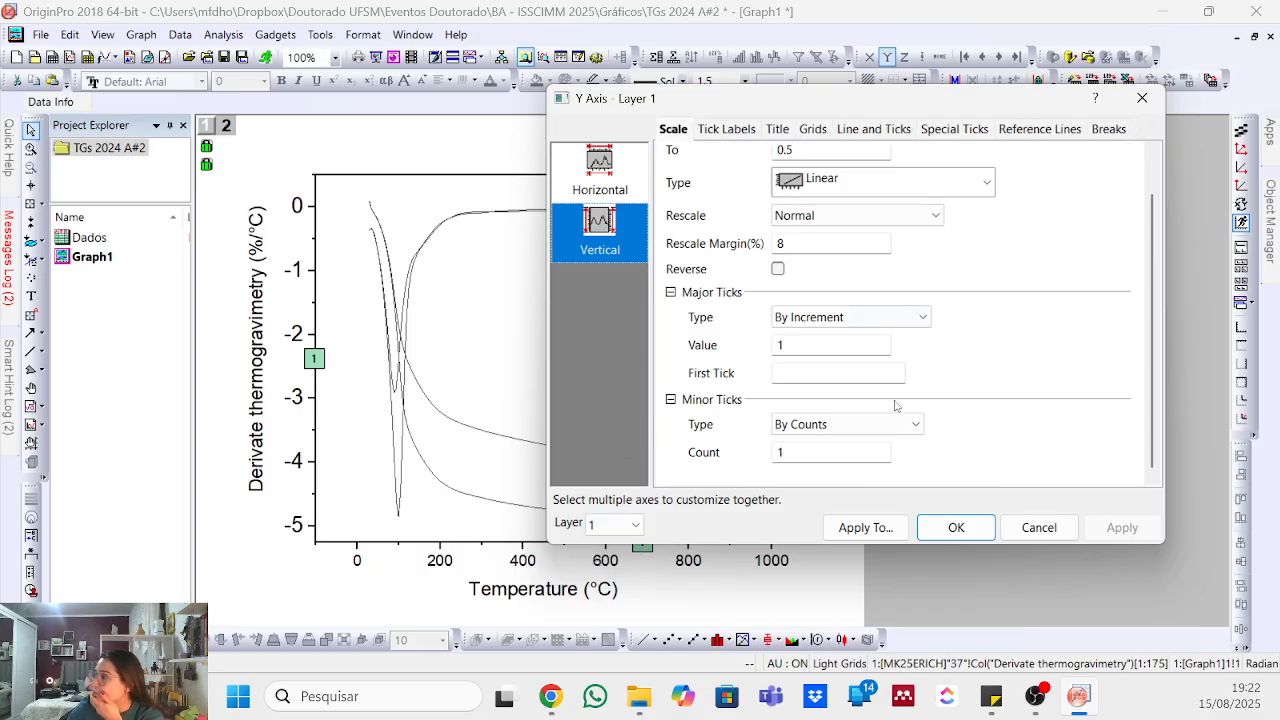
double_click(806, 454)
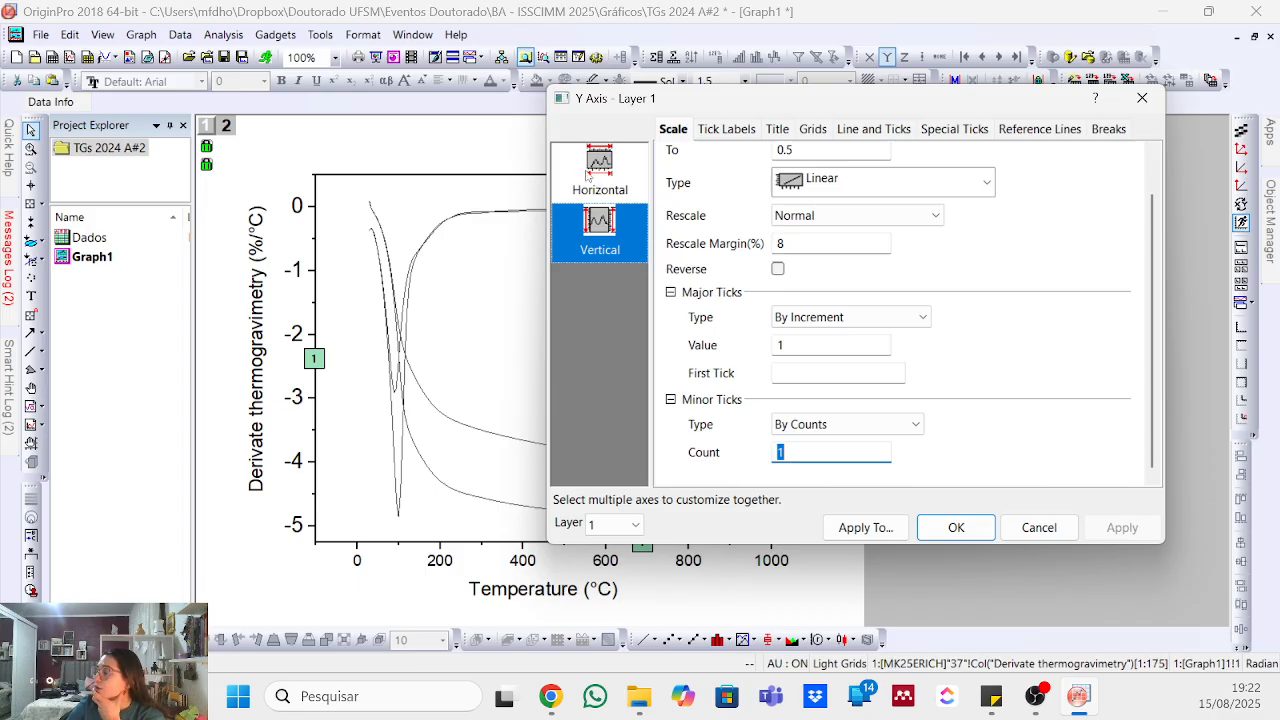
click(597, 186)
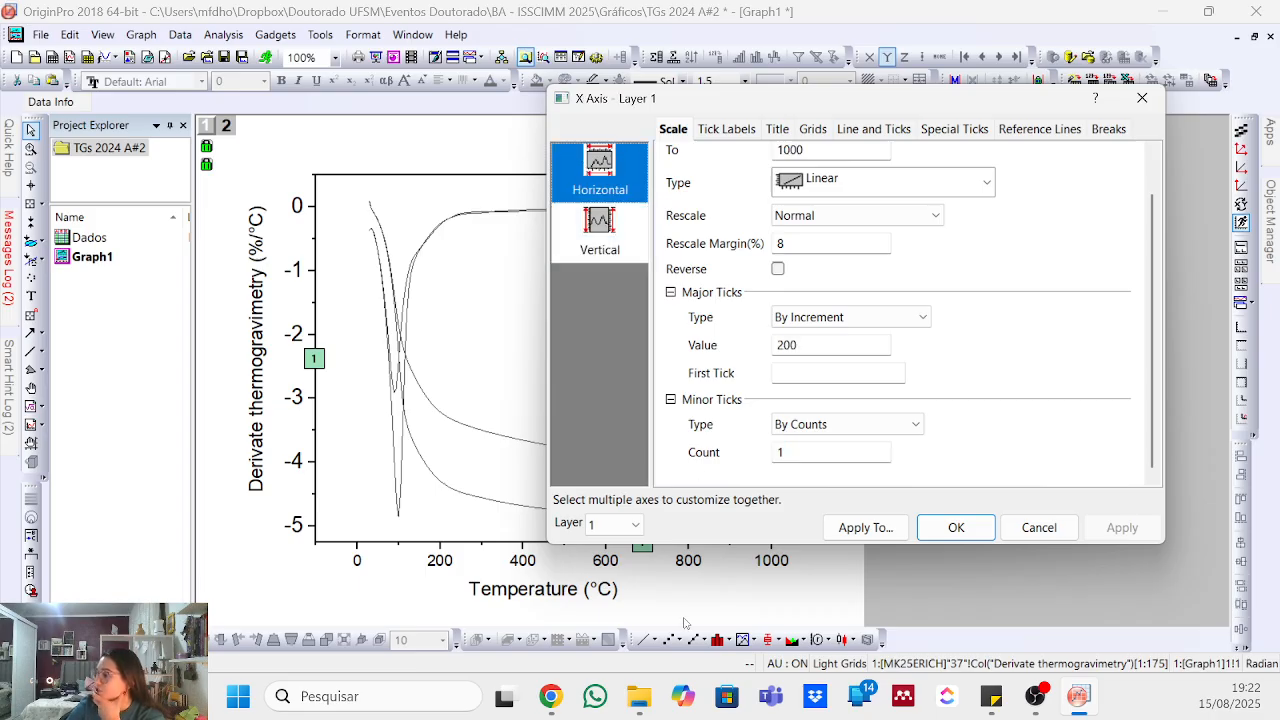
click(615, 525)
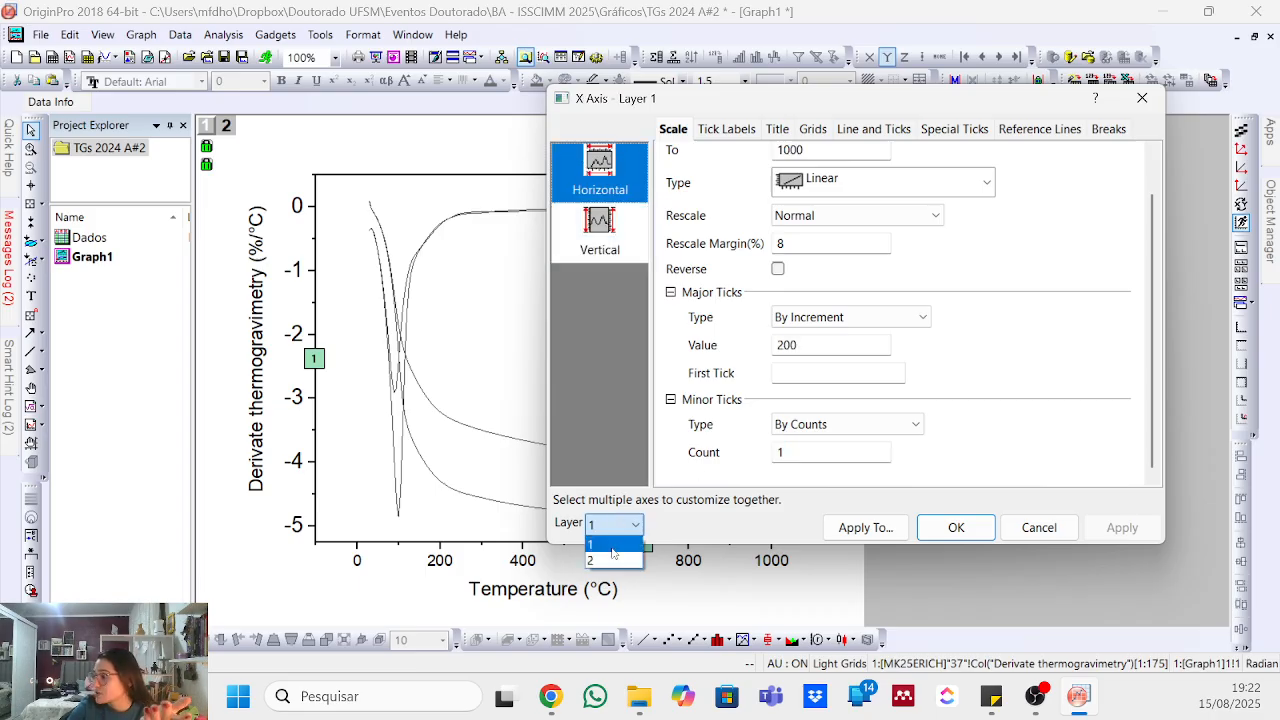
click(612, 548)
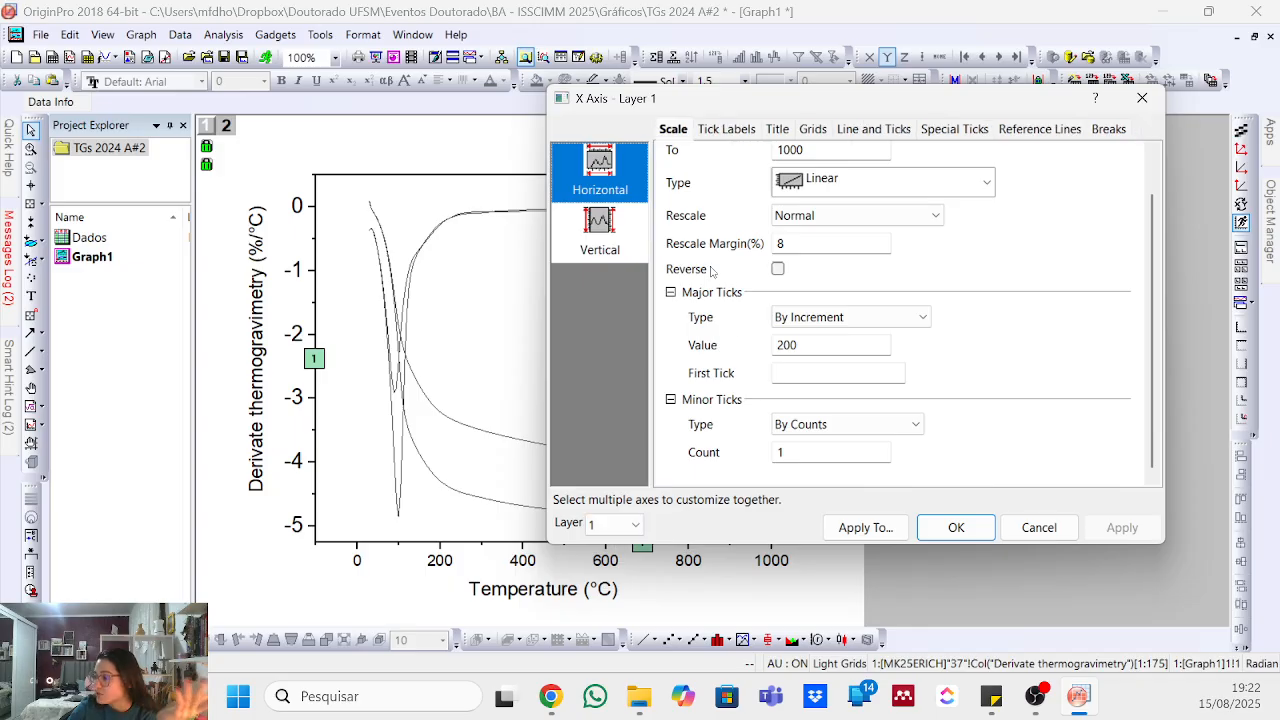
- Set layer 1's horizontal Temperature axis scale to run from 20 to 900 and confirm the axis settings
scroll(840, 237, up, 2)
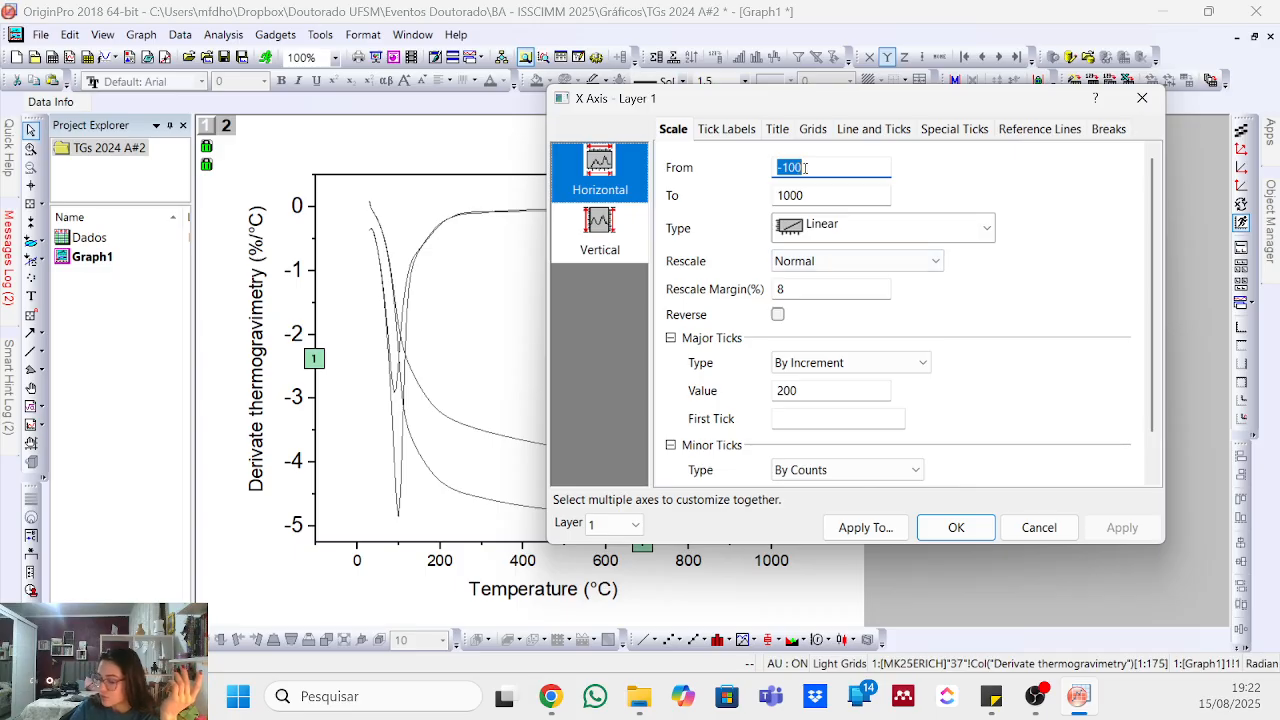
text(30)
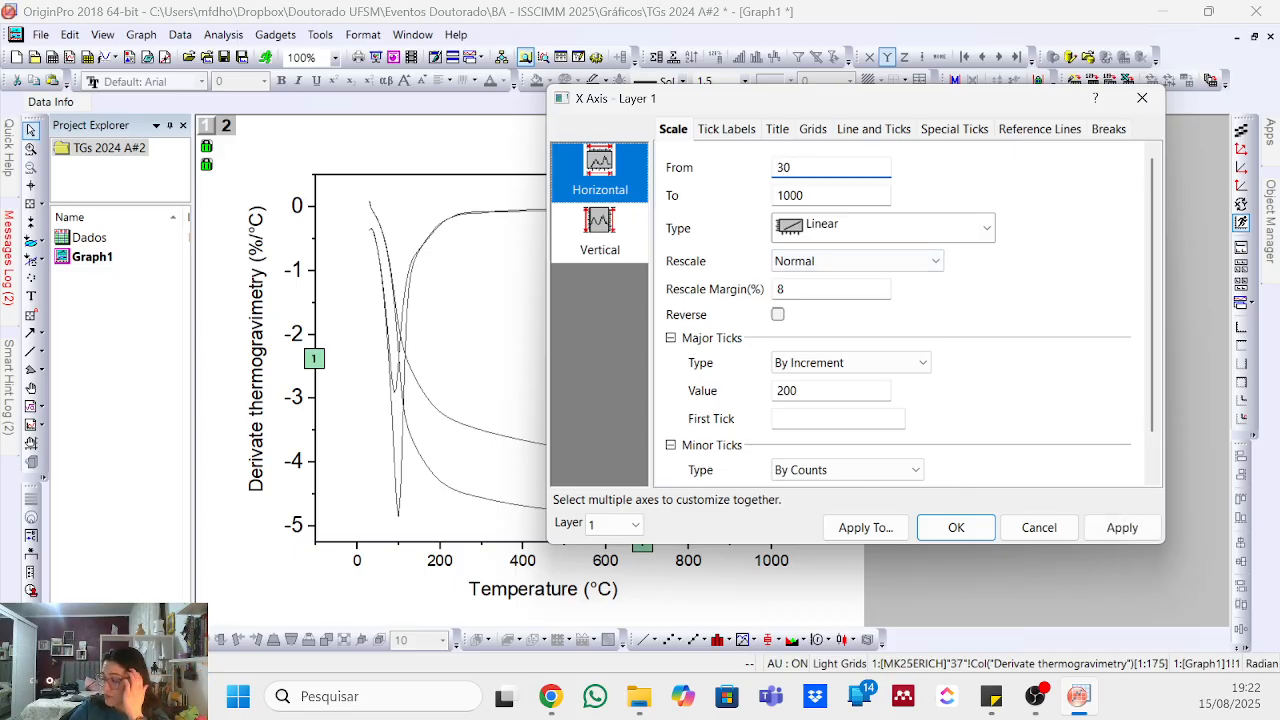
text(20)
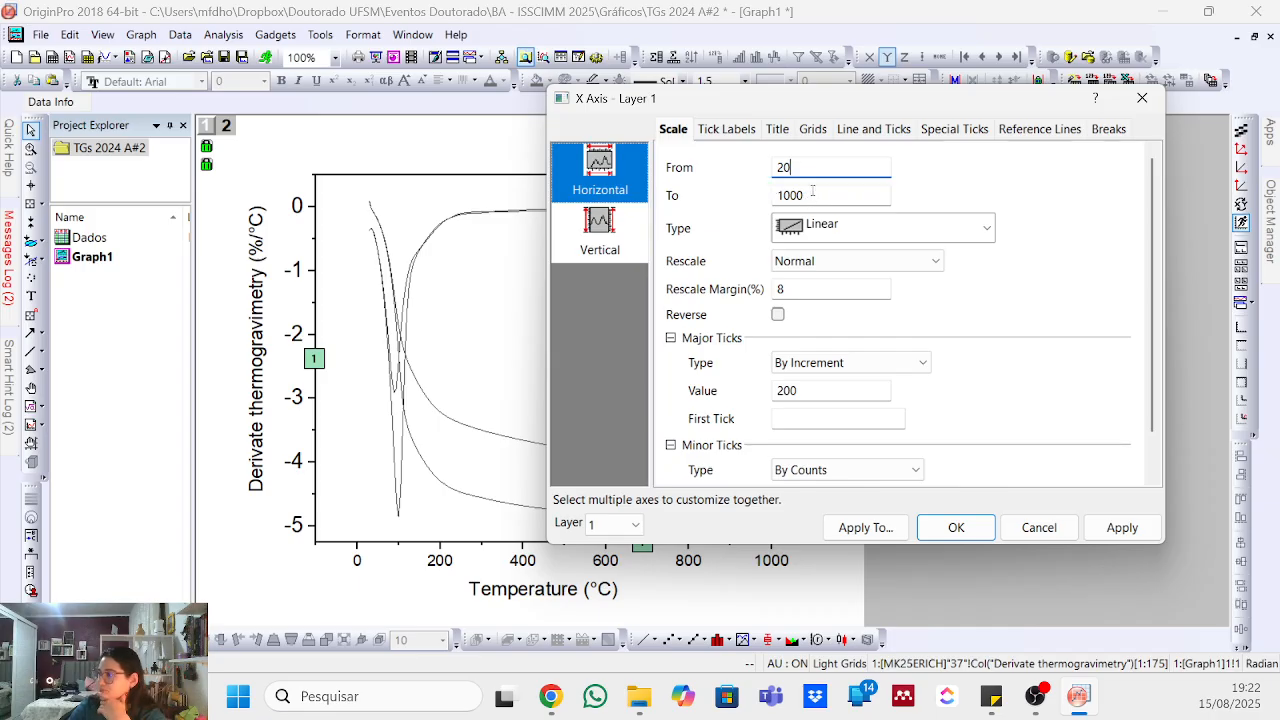
double_click(812, 190)
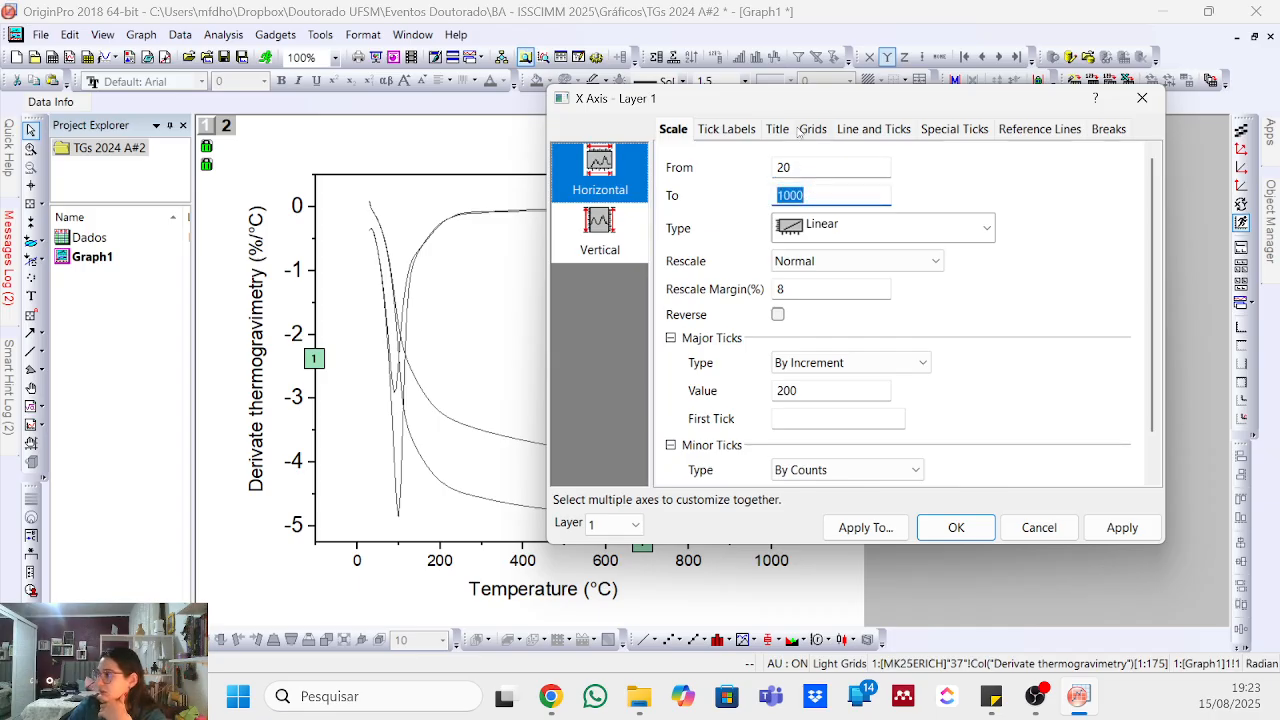
drag(800, 109, 766, 38)
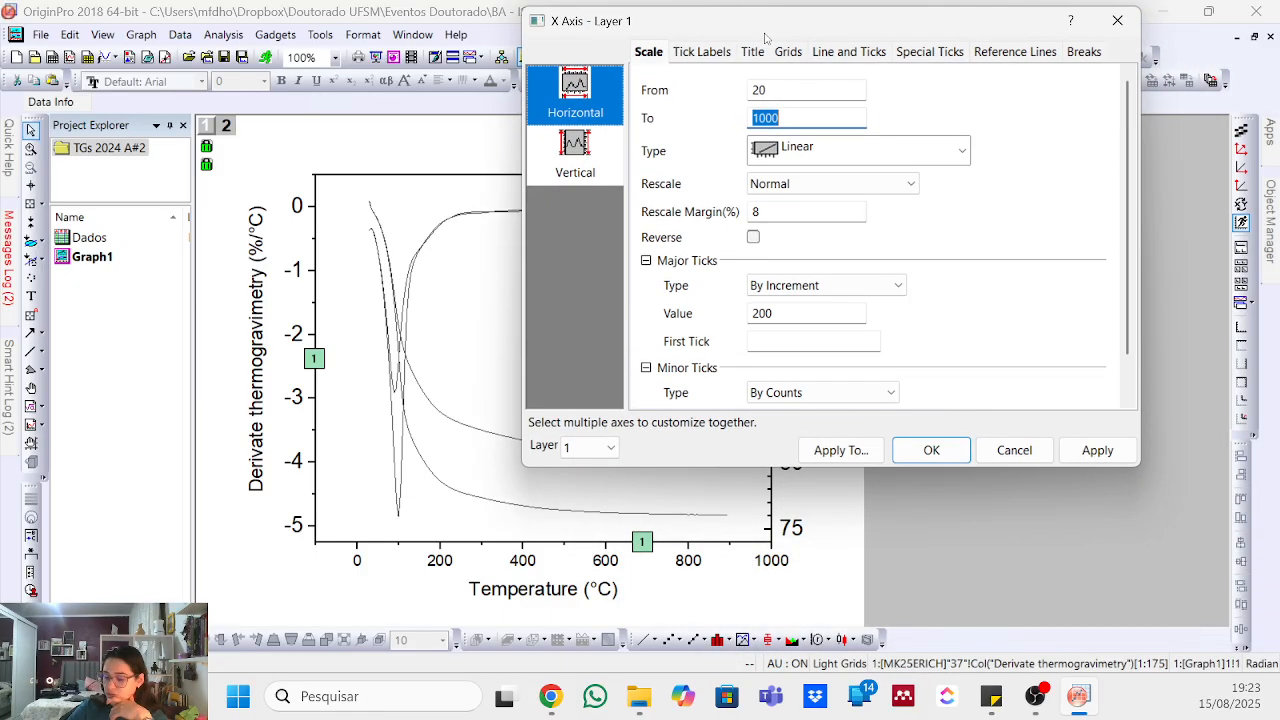
text(900)
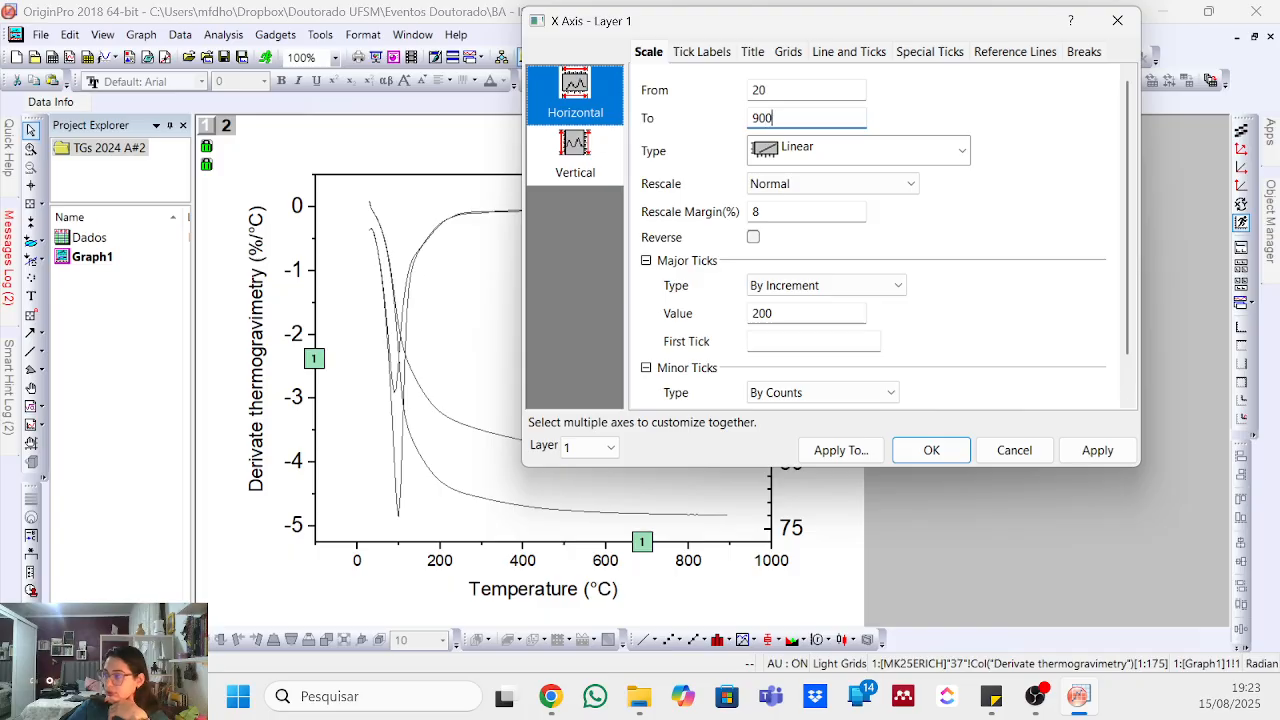
click(938, 453)
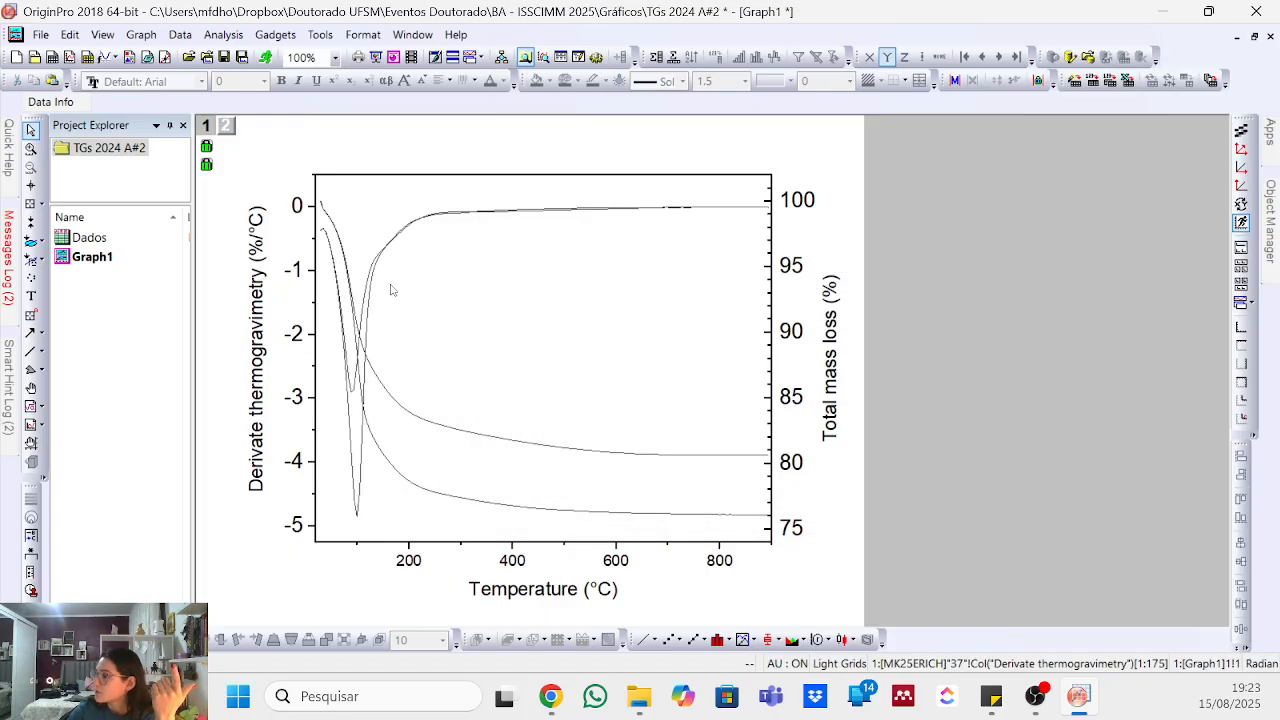
- Change the start of the horizontal Temperature axis scale to 30 and confirm it
double_click(436, 542)
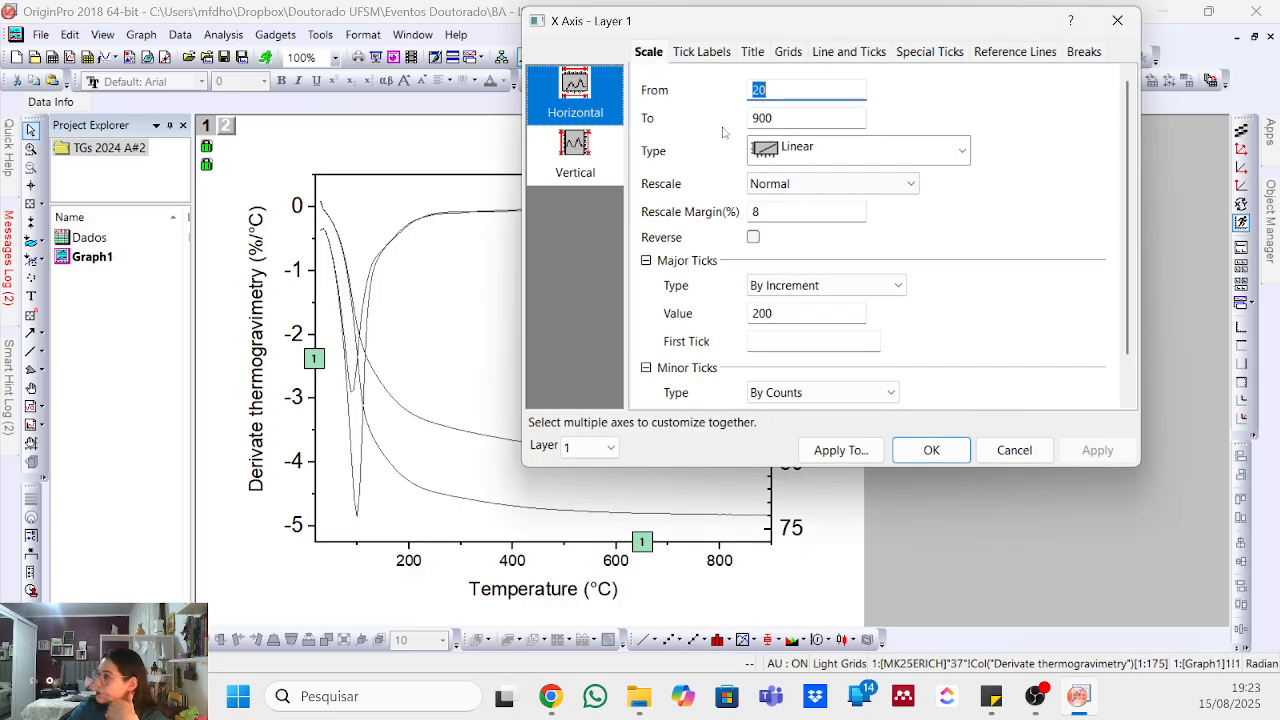
text(30)
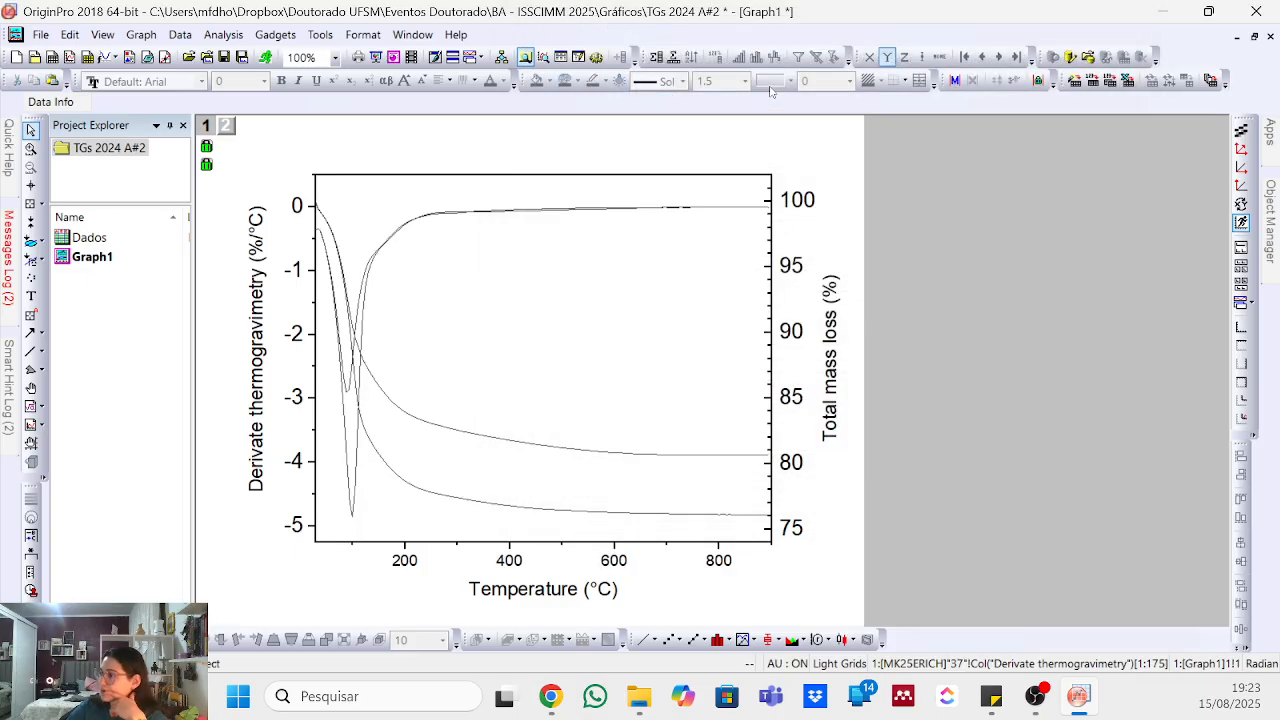
key(Return)
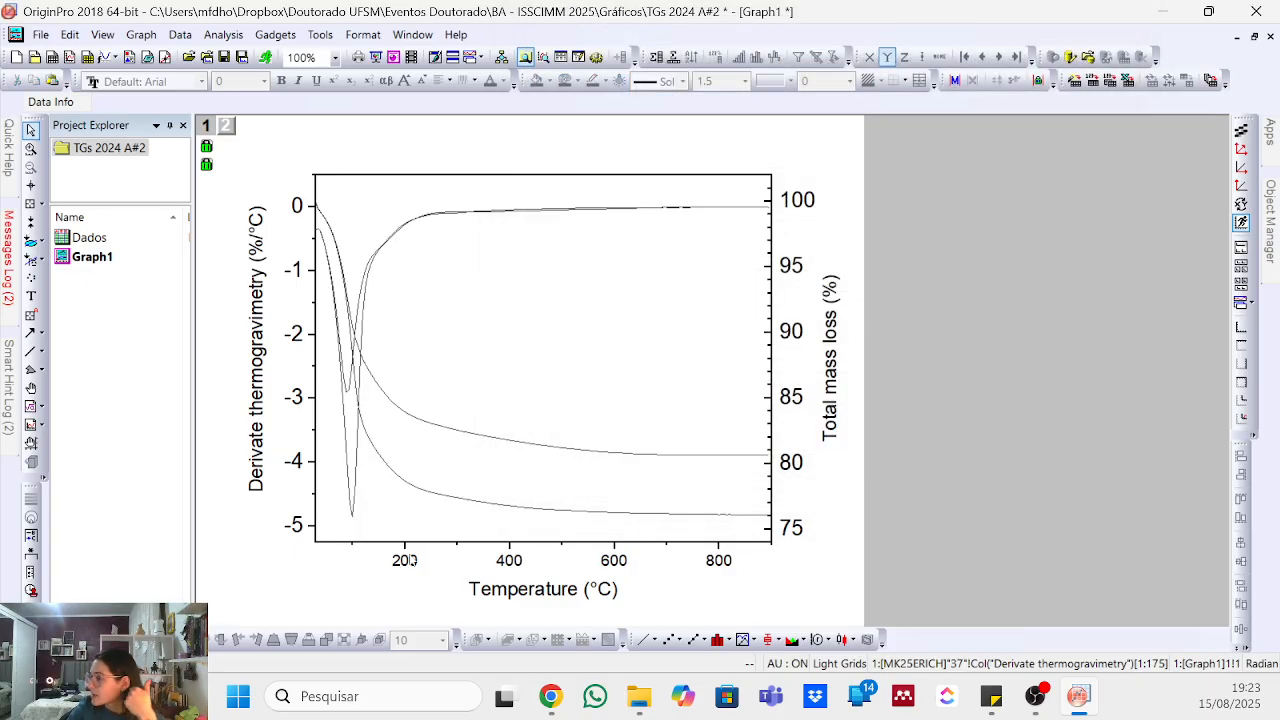
- Set the major tick increment of the horizontal Temperature axis to 100
double_click(631, 545)
double_click(809, 316)
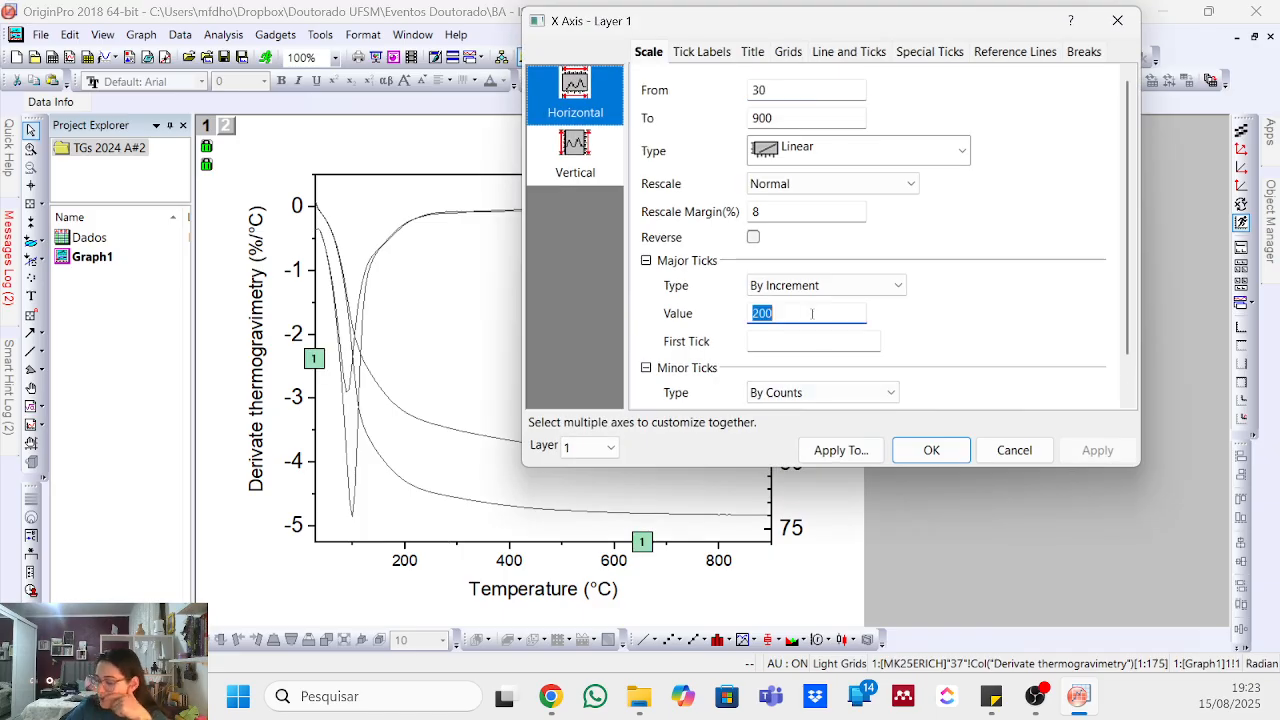
text(100)
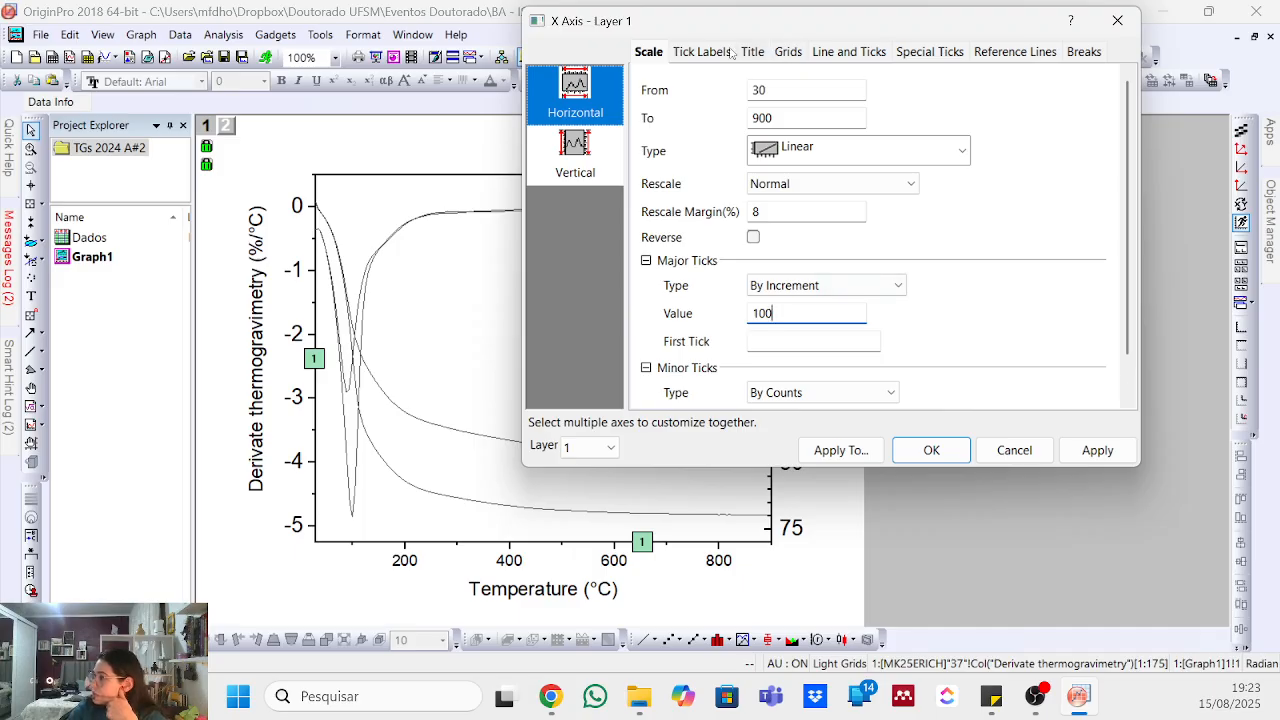
- Set the font size of the bottom Temperature axis tick labels to 25 and apply the axis settings
click(729, 53)
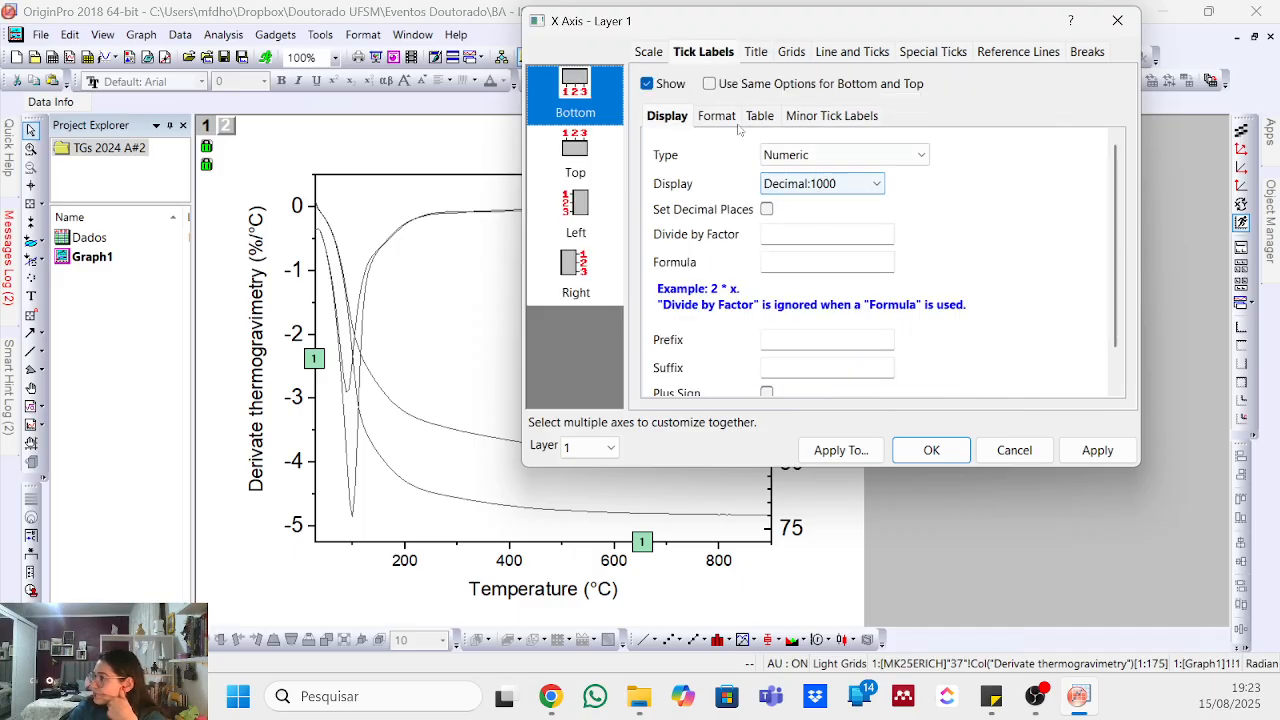
click(726, 117)
click(820, 251)
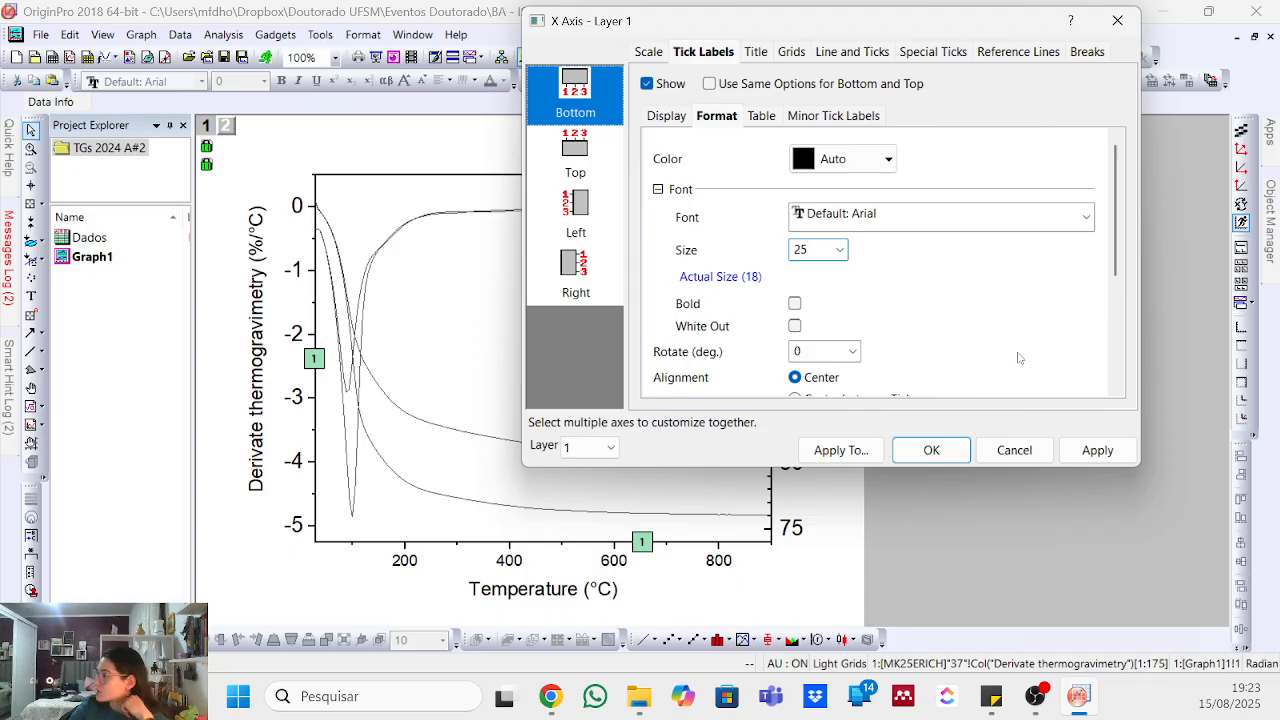
text(25)
click(1097, 450)
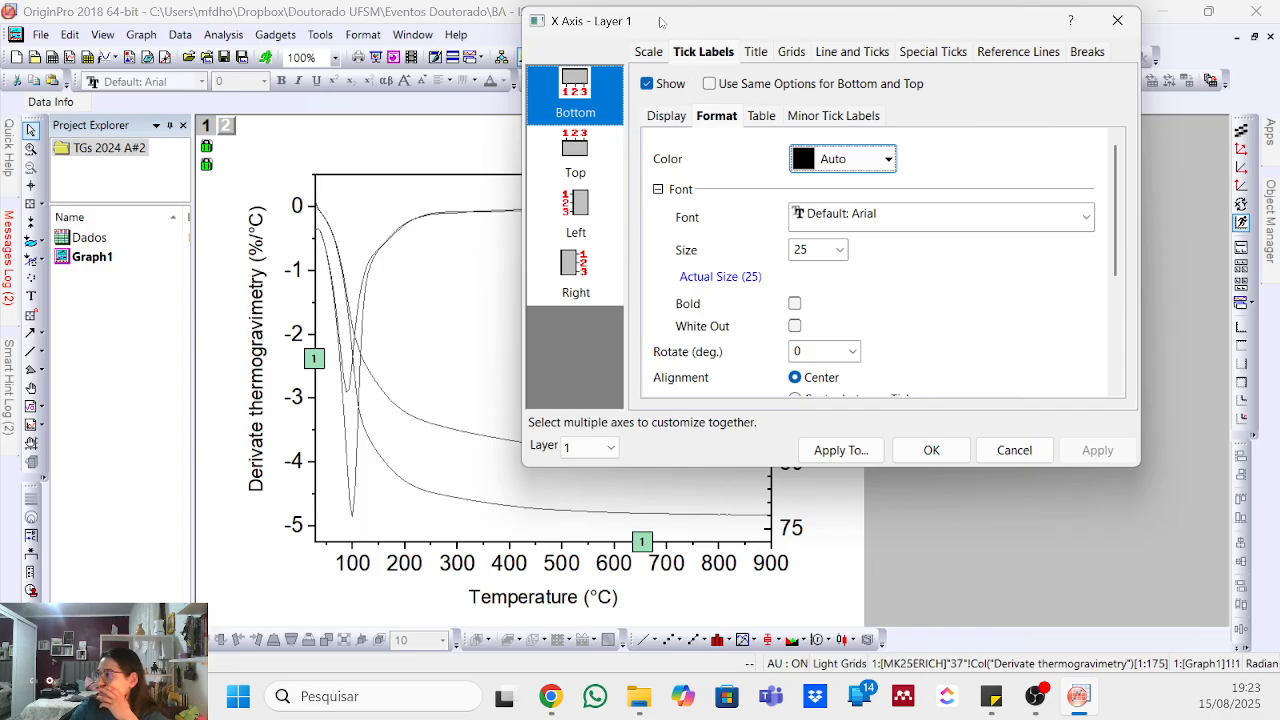
- Set the major tick increment of the horizontal Temperature axis to 200 and apply it
click(650, 51)
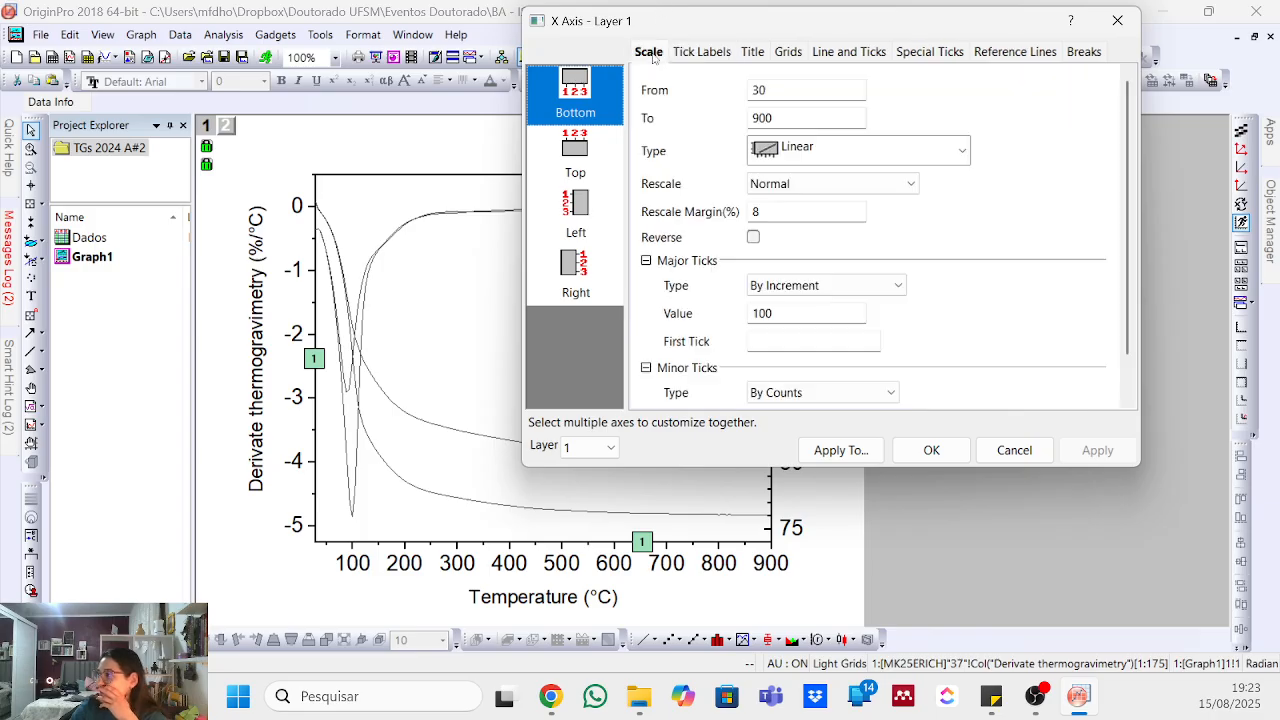
double_click(781, 312)
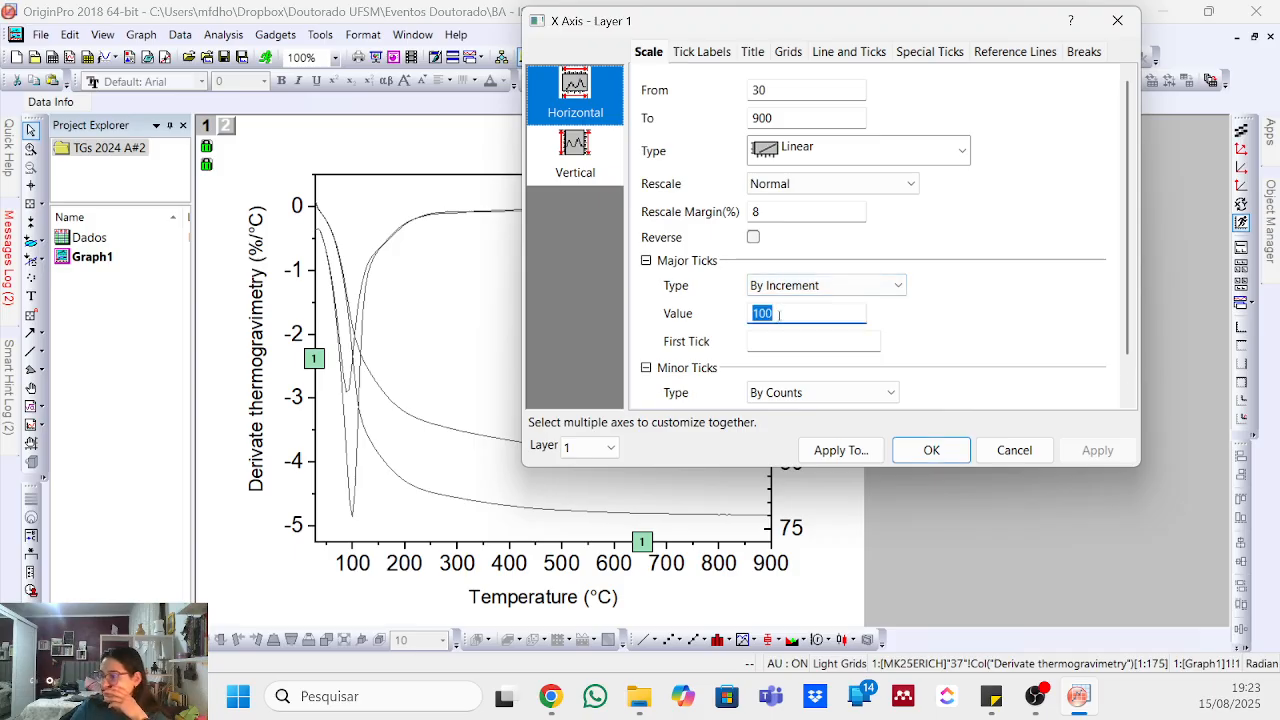
text(200)
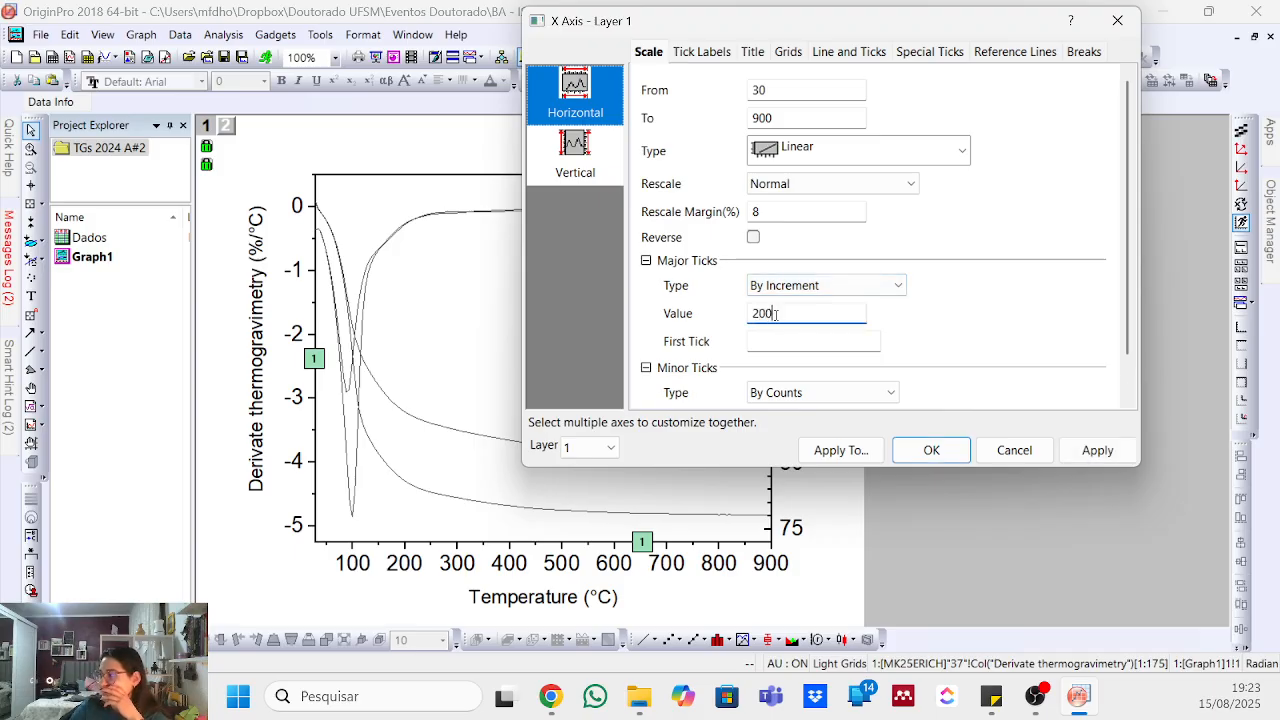
click(1097, 450)
- Set the first major tick of the horizontal Temperature axis to 100, apply it, and close the axis settings
scroll(969, 294, down, 1)
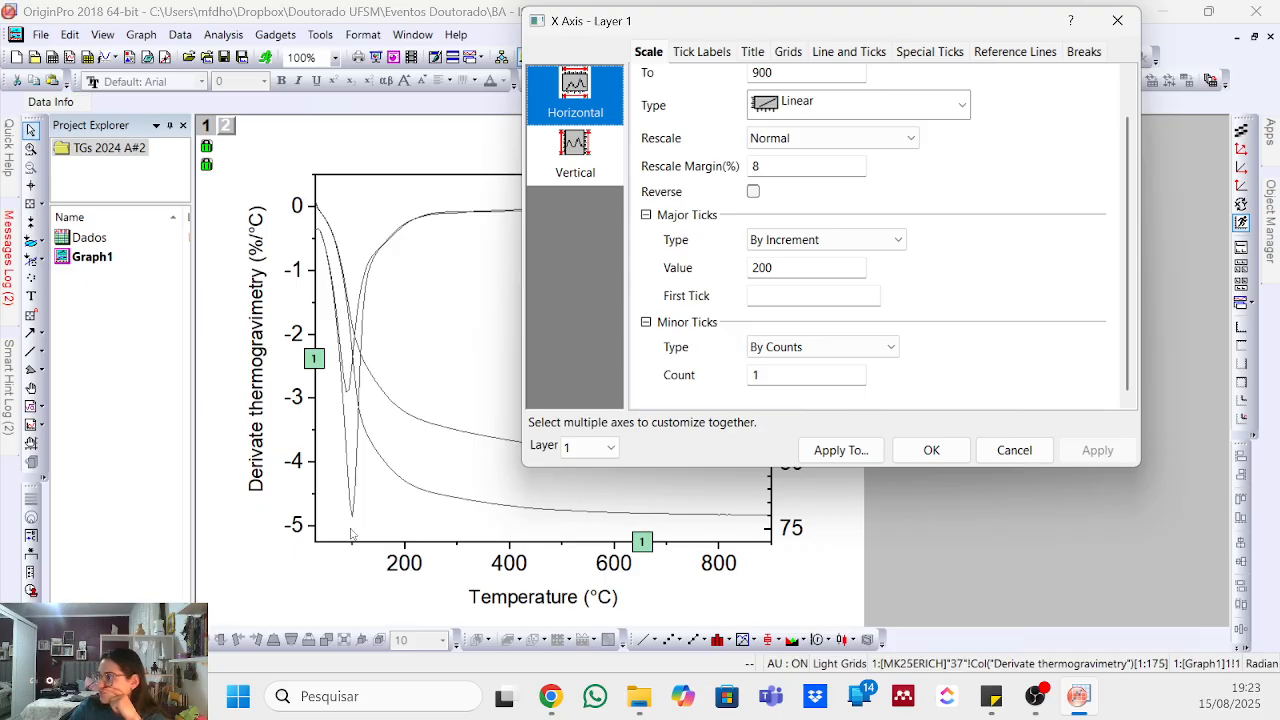
click(838, 294)
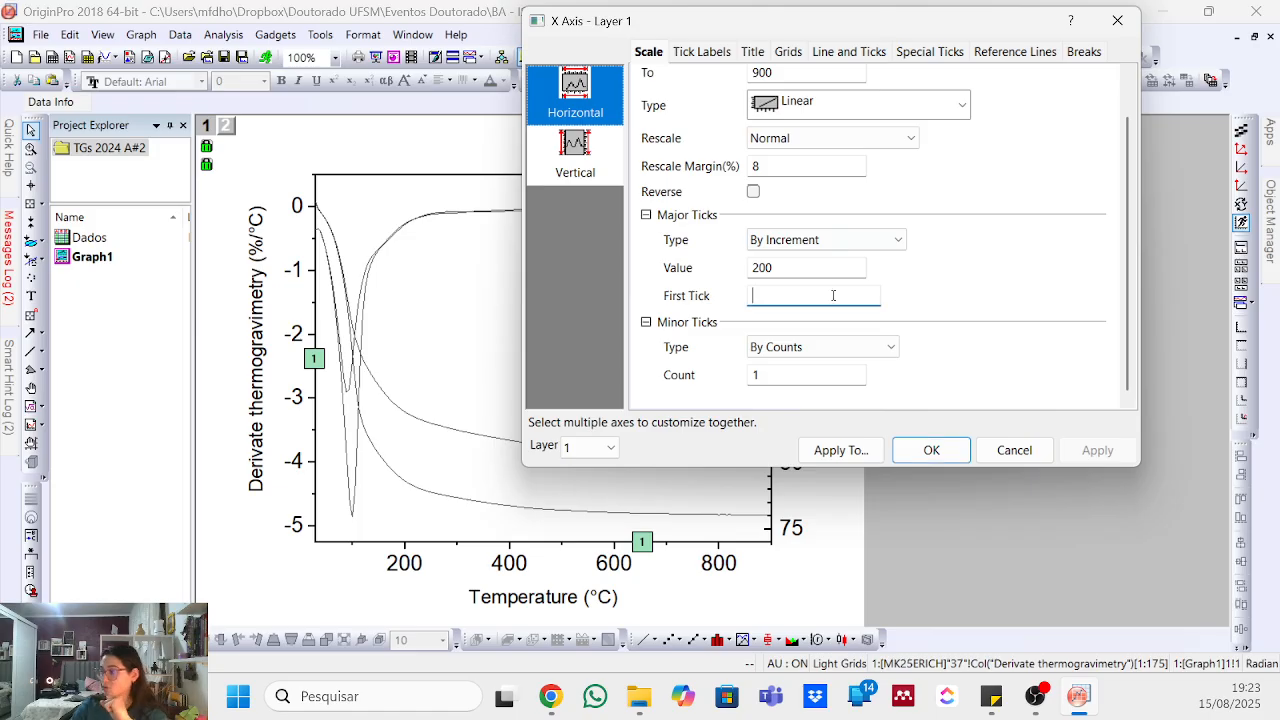
text(100)
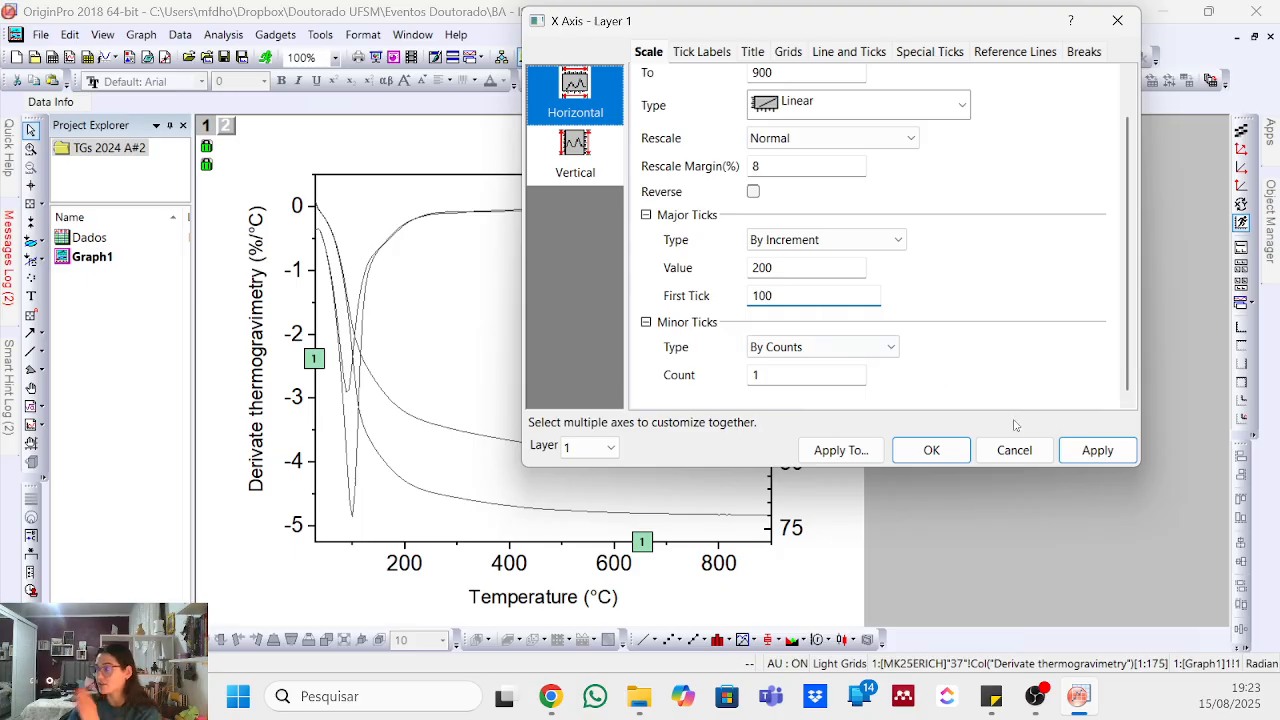
click(1084, 450)
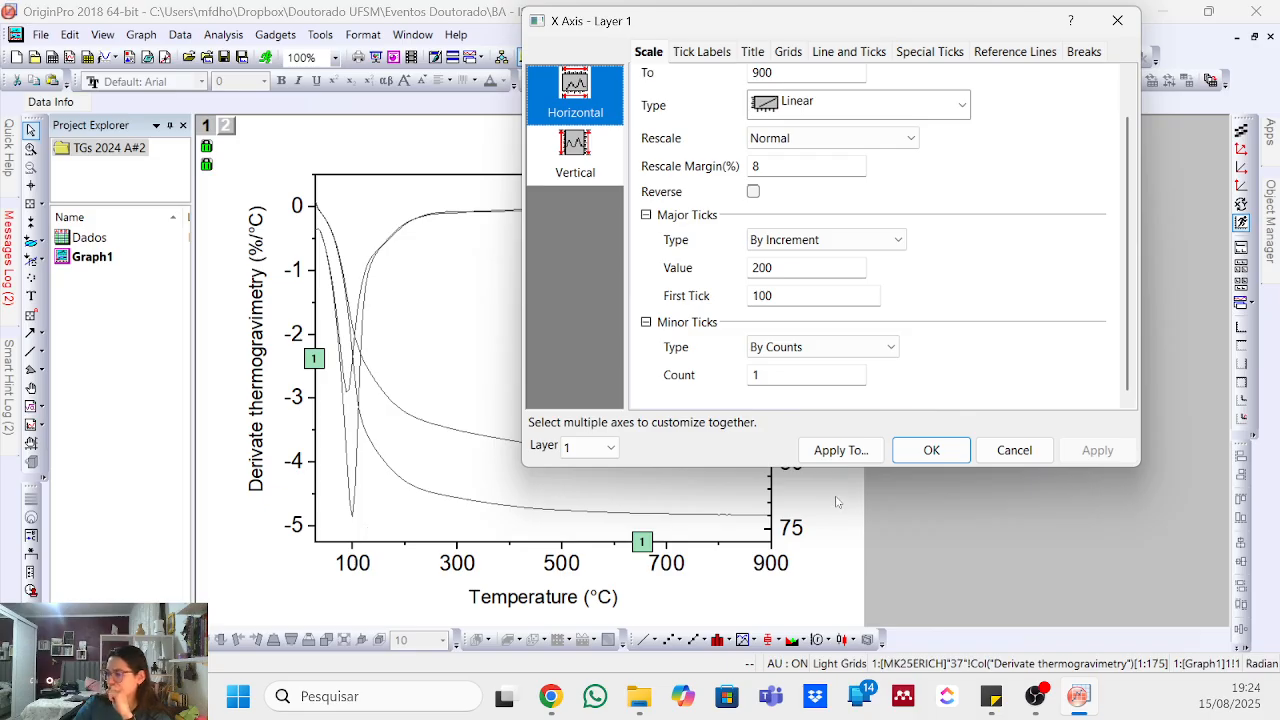
mouse_move(991, 696)
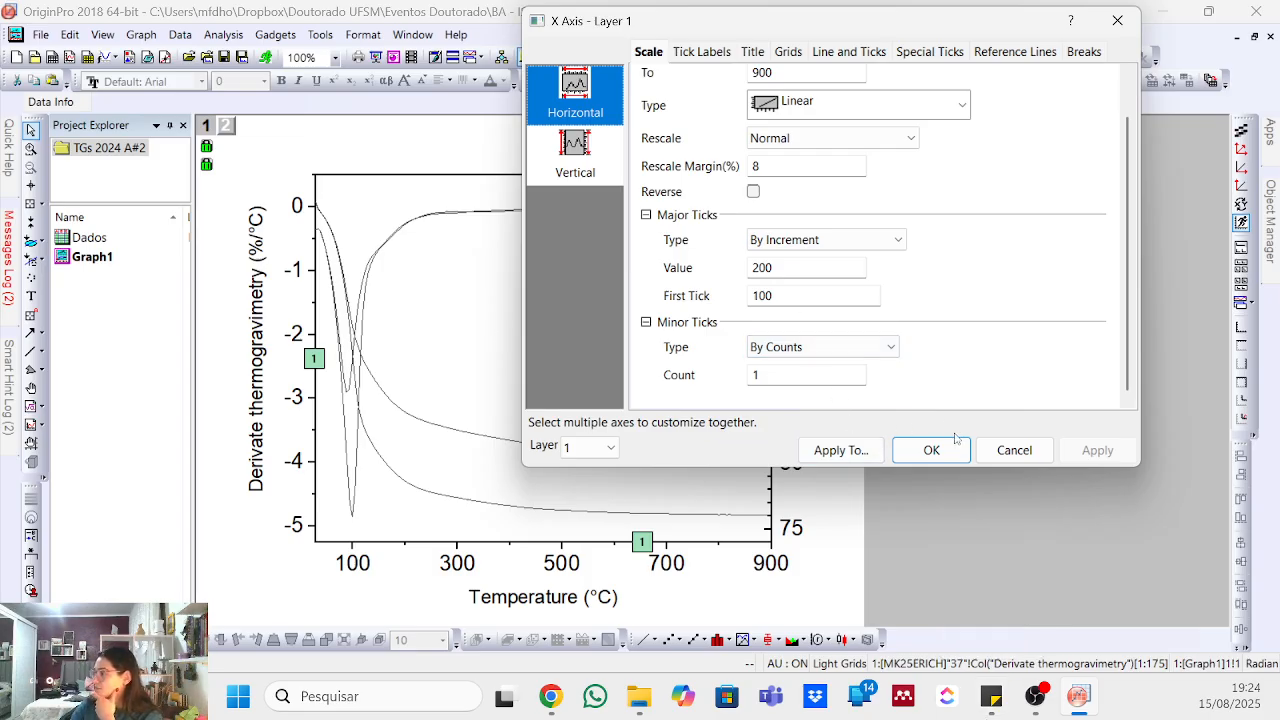
click(934, 455)
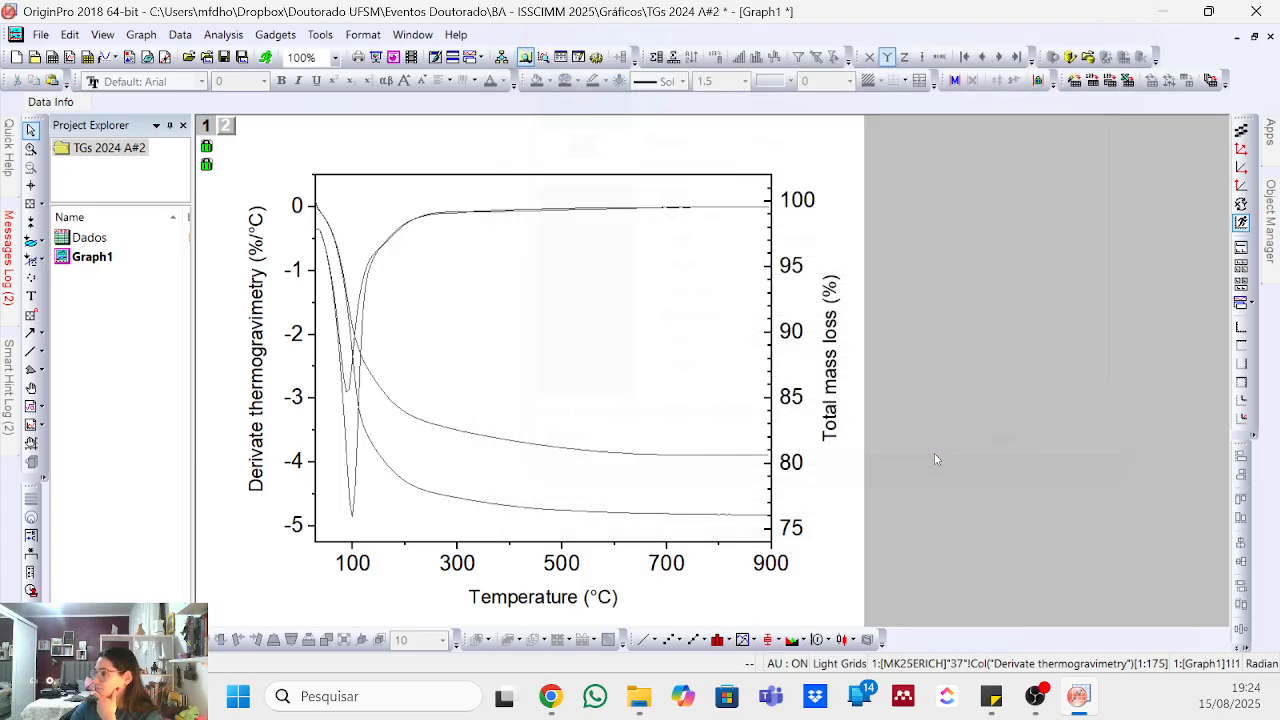
click(434, 251)
click(1030, 293)
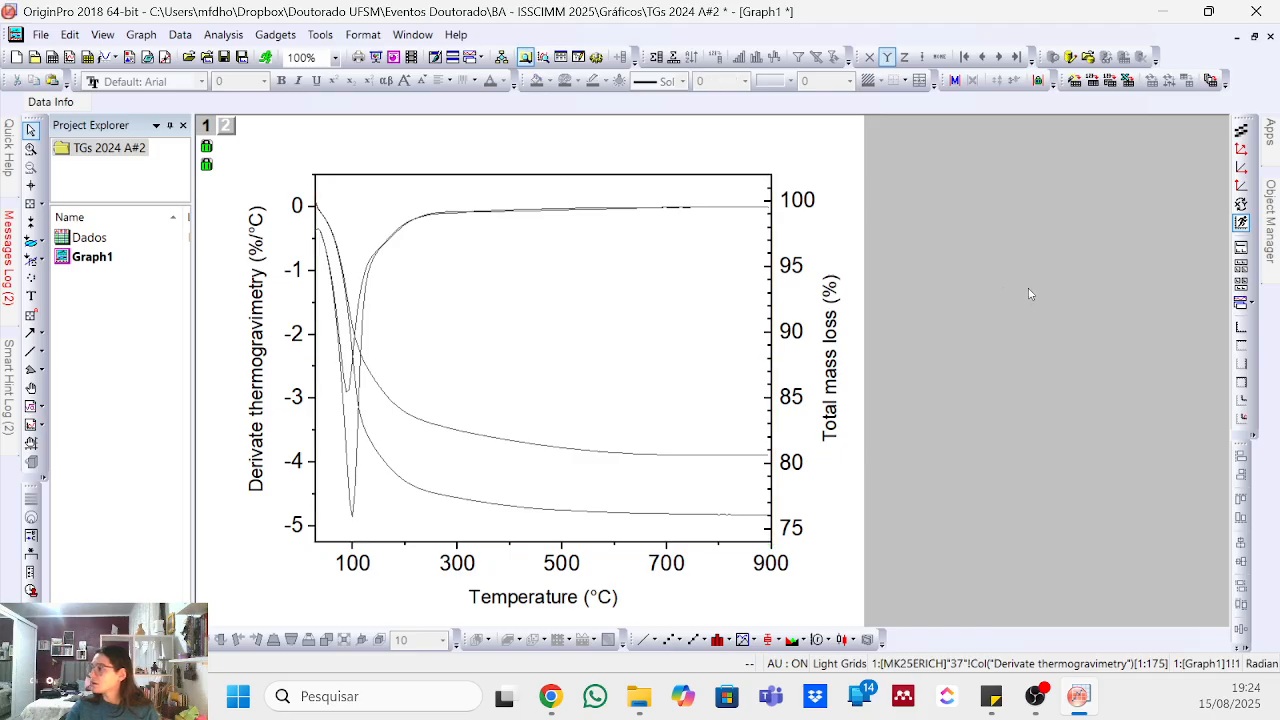
- Set the font size of the left Derivate thermogravimetry (%/°C) axis title to 30
click(257, 216)
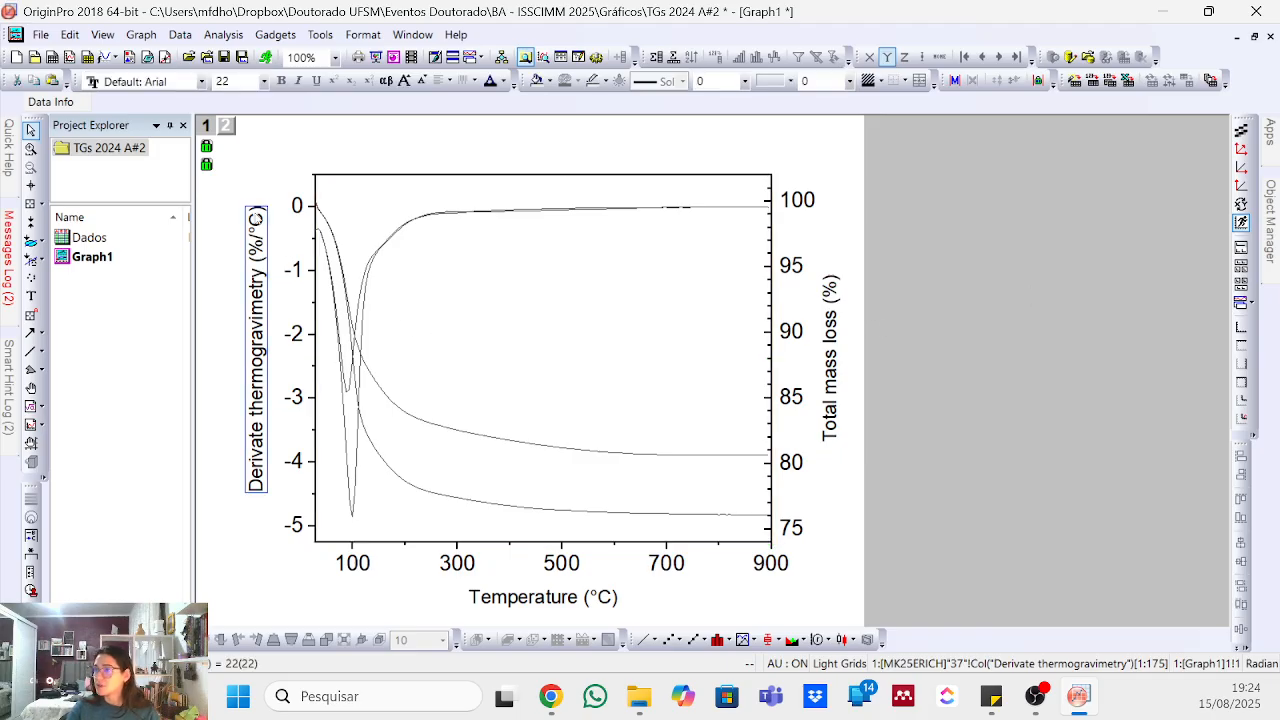
click(247, 75)
text(30)
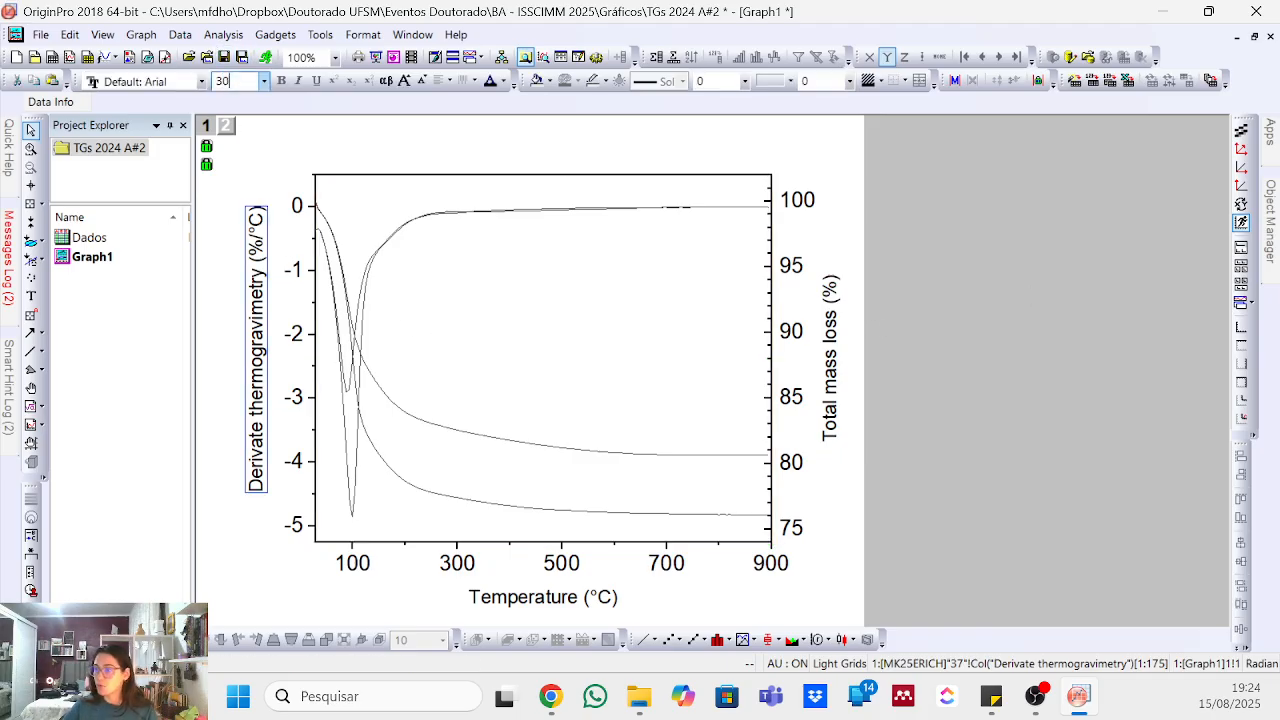
key(Return)
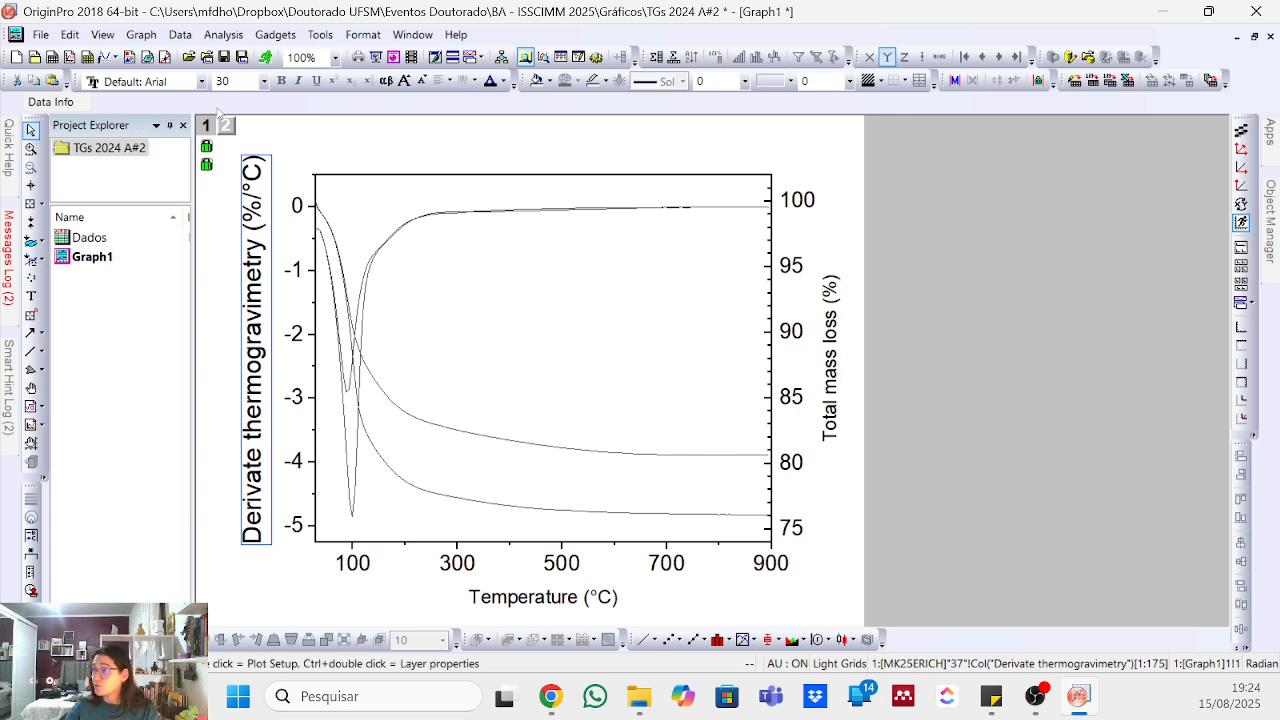
- Set the font size of the right Total mass loss (%) axis title to 30
click(239, 80)
click(829, 335)
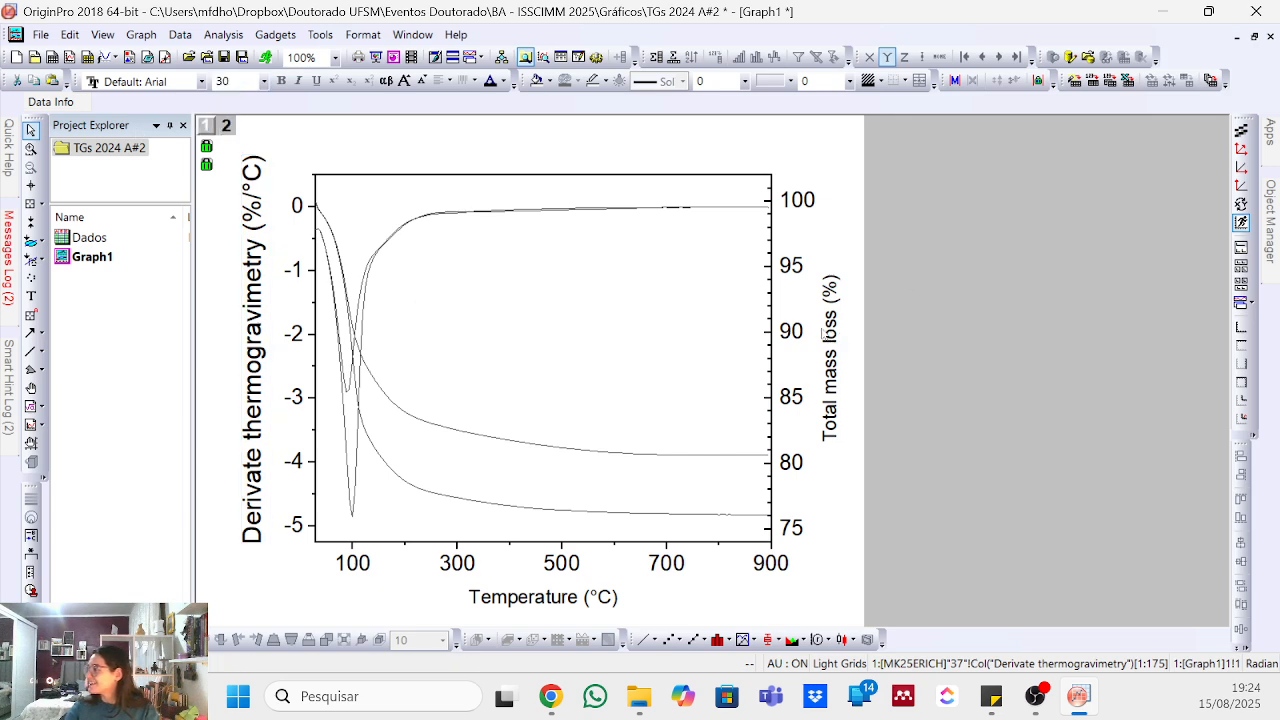
click(240, 81)
text(30)
key(Return)
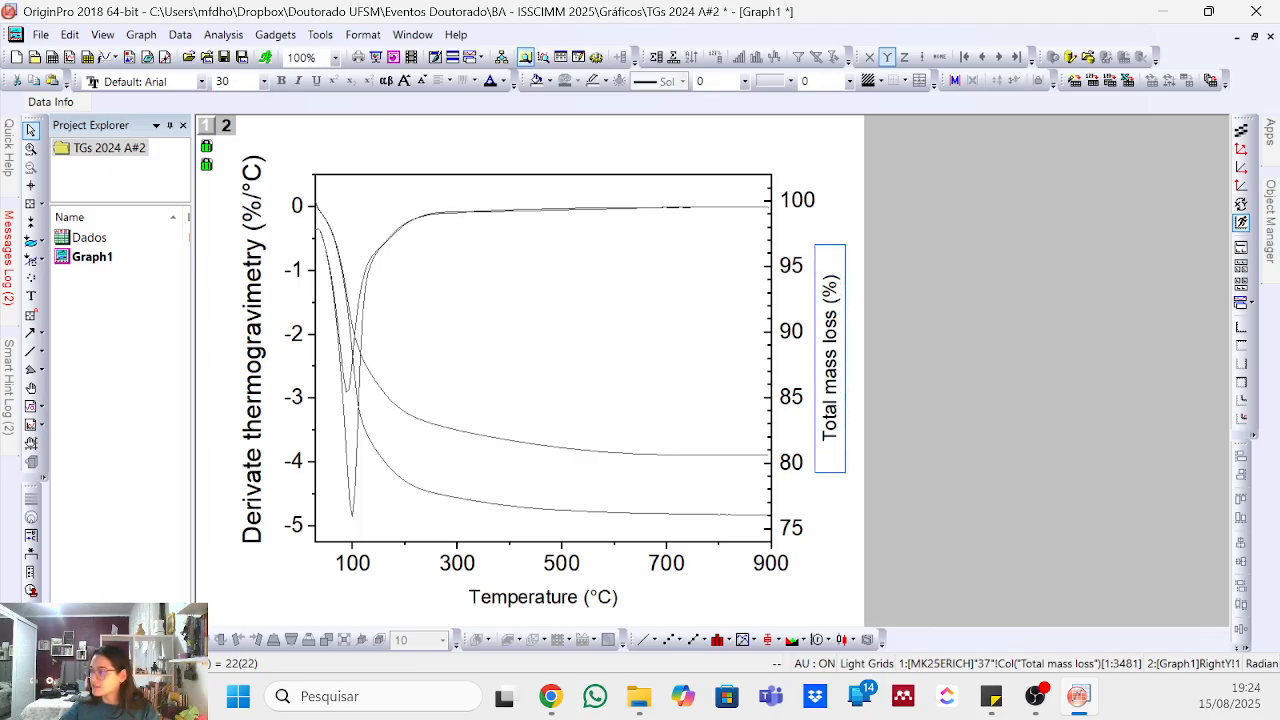
- Set the font size of the bottom Temperature (°C) axis title to 30
click(555, 597)
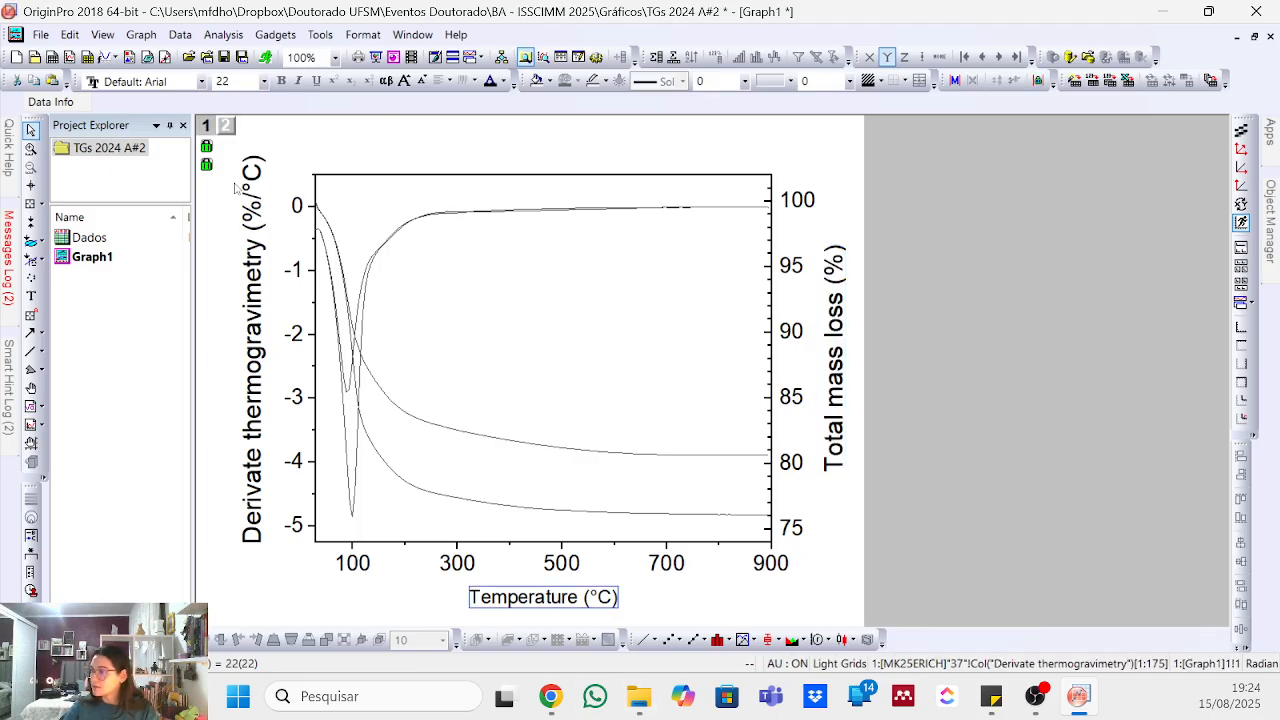
click(244, 80)
text(30)
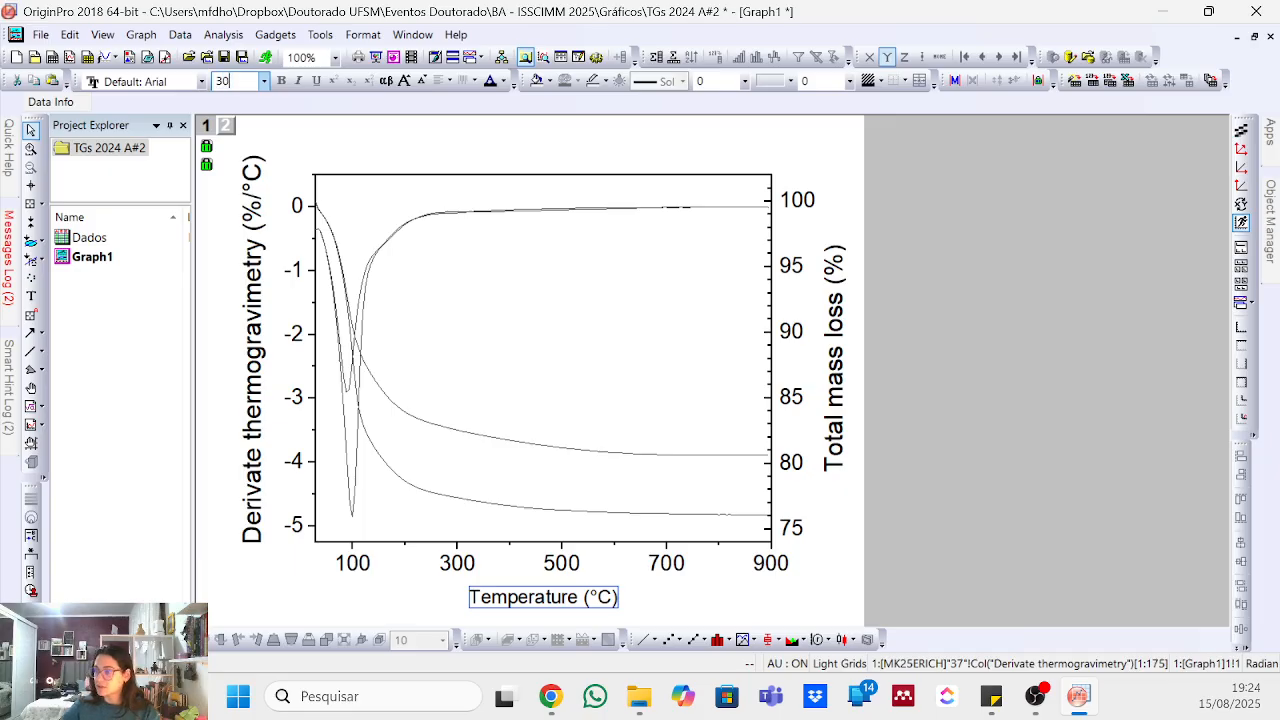
key(Return)
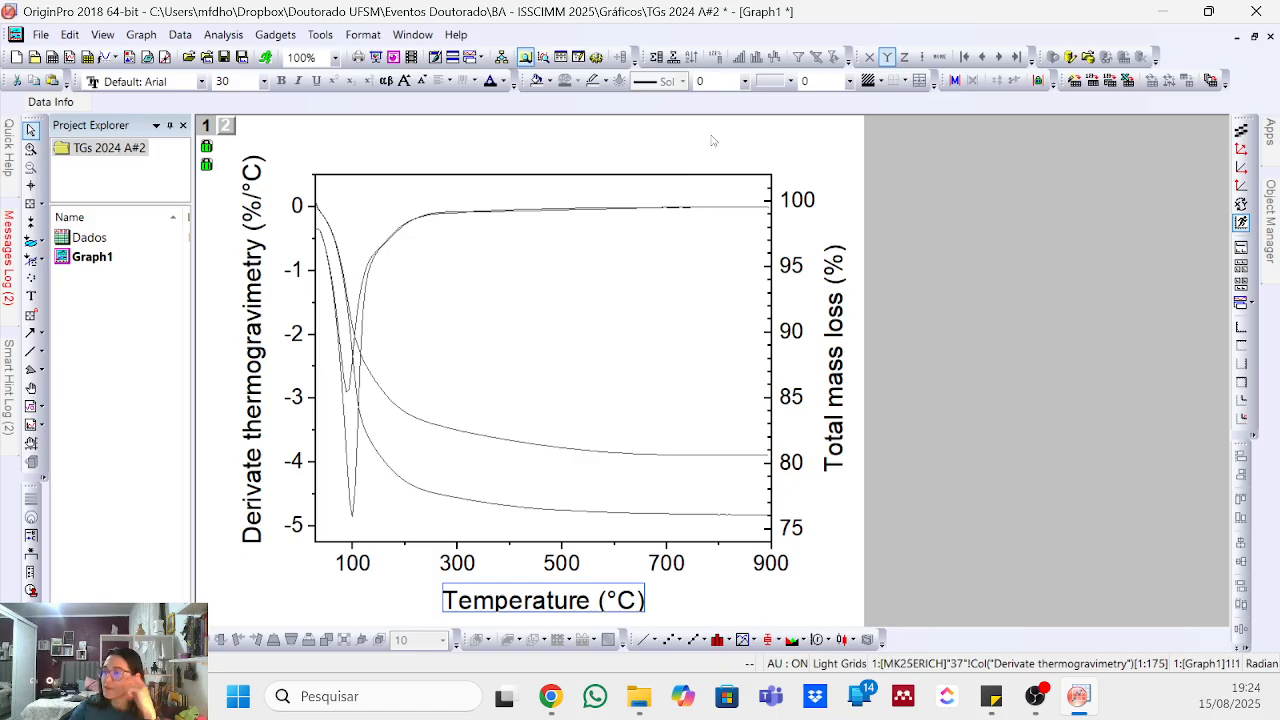
- Enlarge the graph layer by stretching its frame outward from the upper-right corner
click(502, 189)
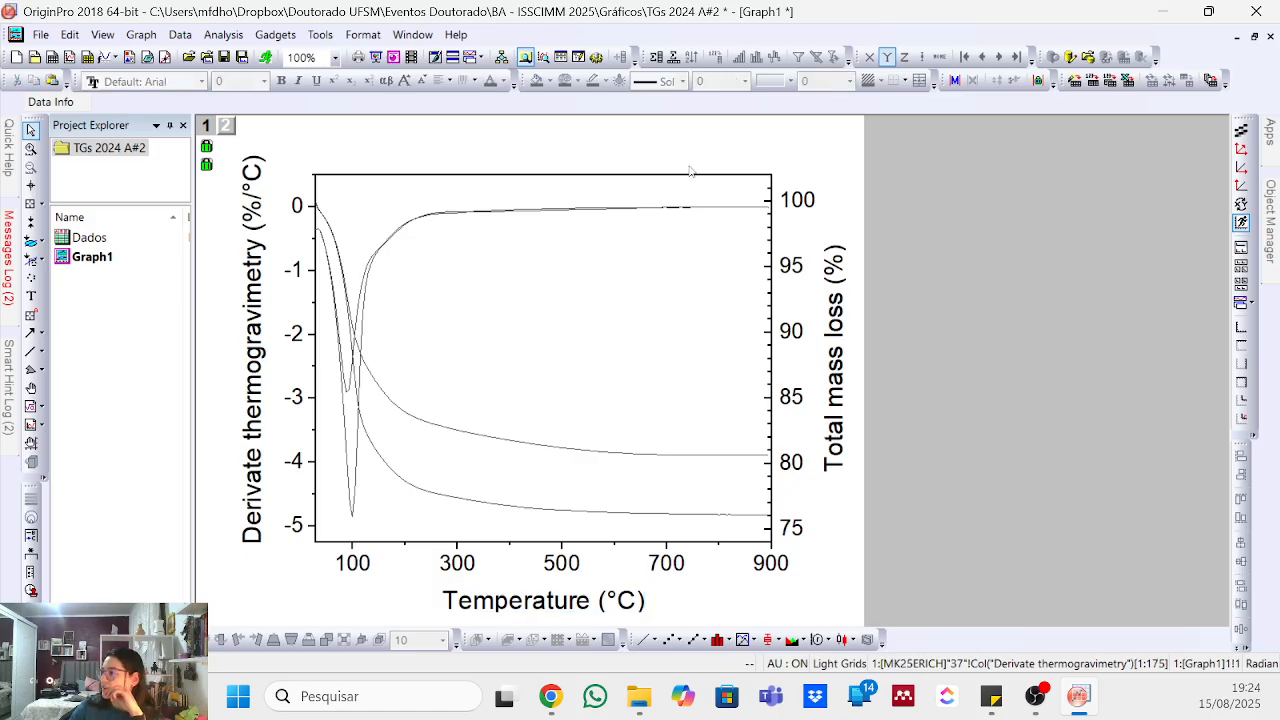
click(707, 184)
drag(773, 173, 795, 151)
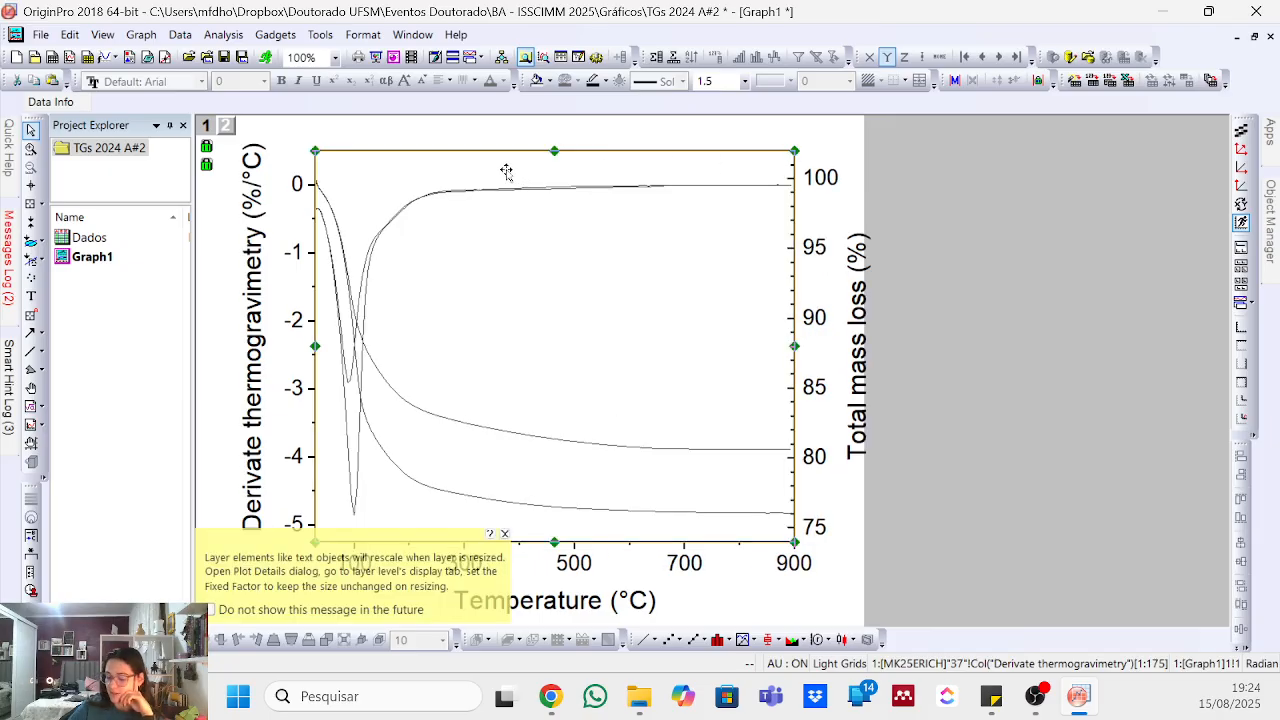
- Narrow the graph layer from its right edge in small increments, and undo the last narrowing
key(shift+Left)
key(shift+Left)
key(shift+Left)
key(shift+Left)
key(shift+Left)
key(shift+Left)
key(shift+Left)
key(shift+Left)
key(shift+Left)
key(shift+Left)
key(shift+Left)
key(shift+Left)
key(shift+Left)
key(shift+Left)
key(shift+Left)
key(shift+Left)
key(shift+Left)
key(shift+Left)
key(shift+Left)
key(shift+Left)
key(shift+Left)
key(shift+Left)
key(shift+Left)
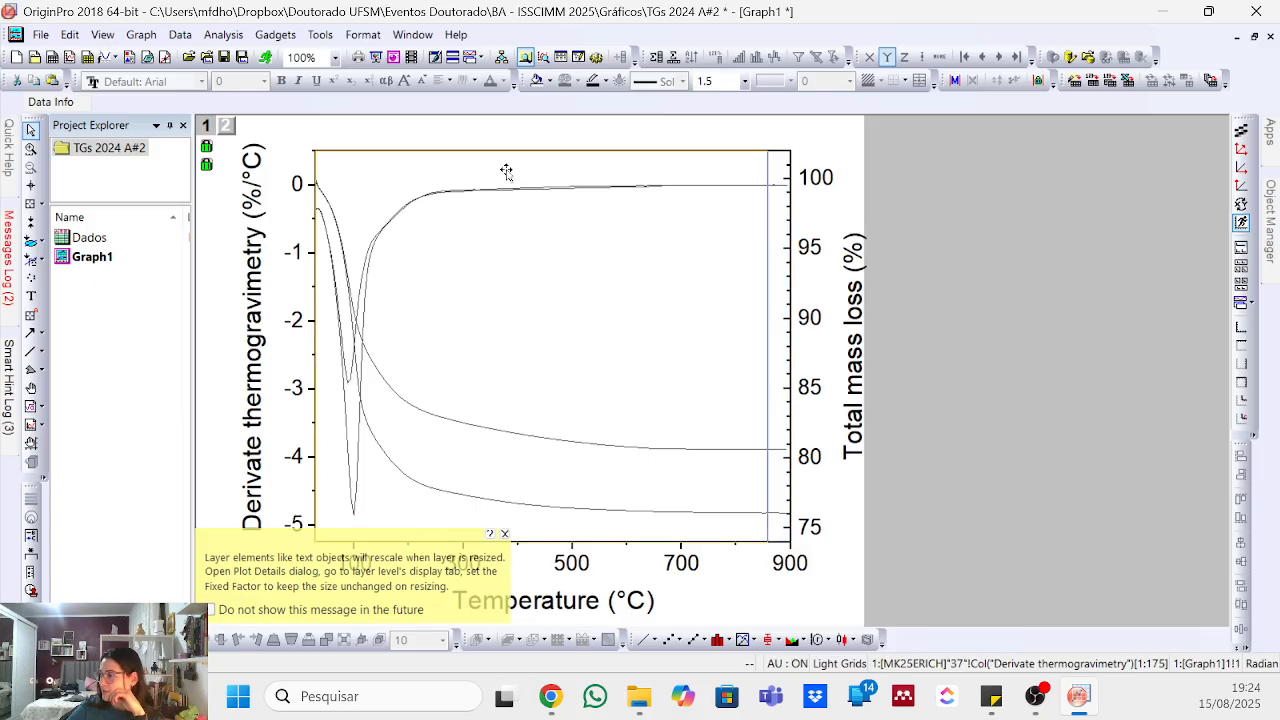
key(ctrl+z)
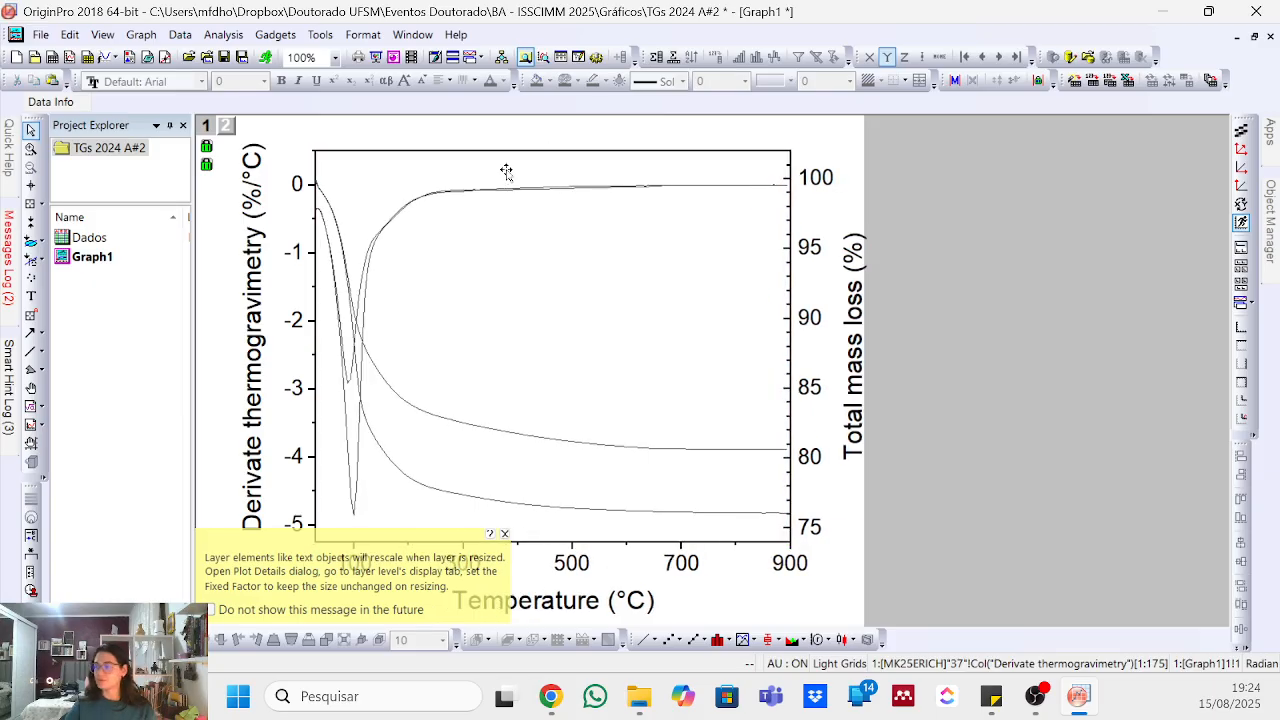
- Widen the graph layer by extending its left edge outward, and shift the whole layer slightly left so both axis titles fit the page
click(336, 166)
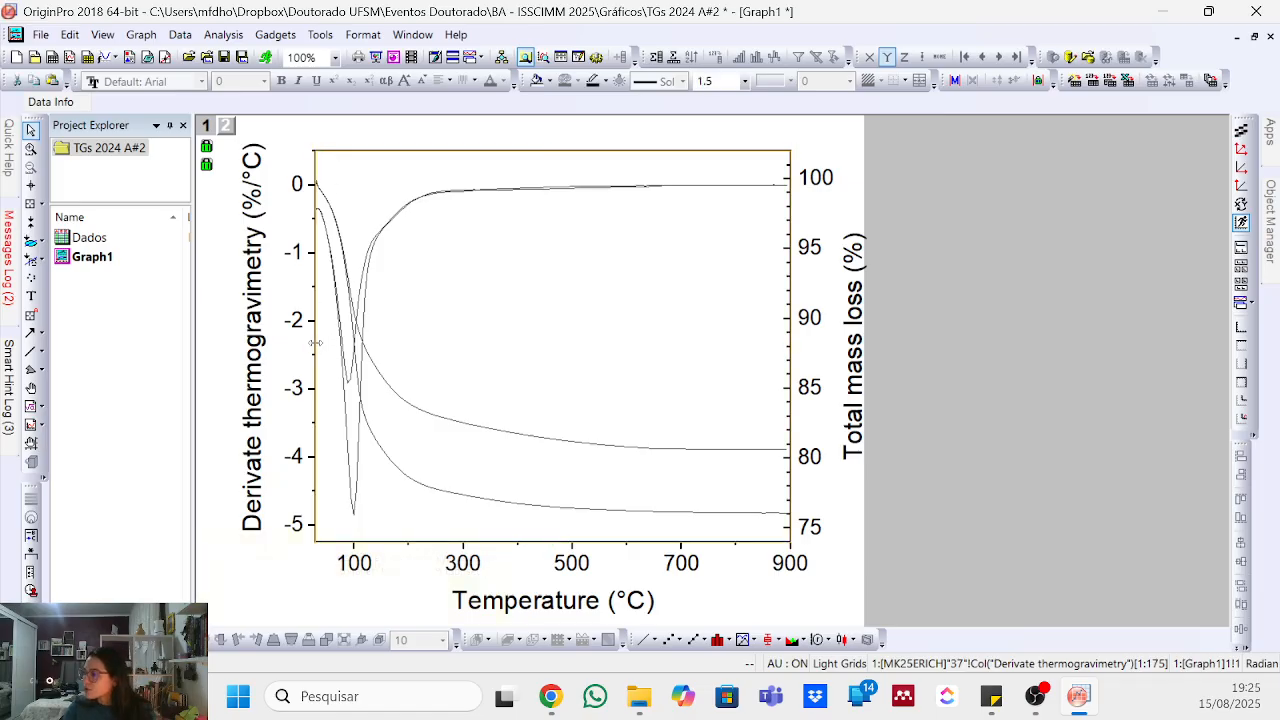
drag(320, 350, 302, 347)
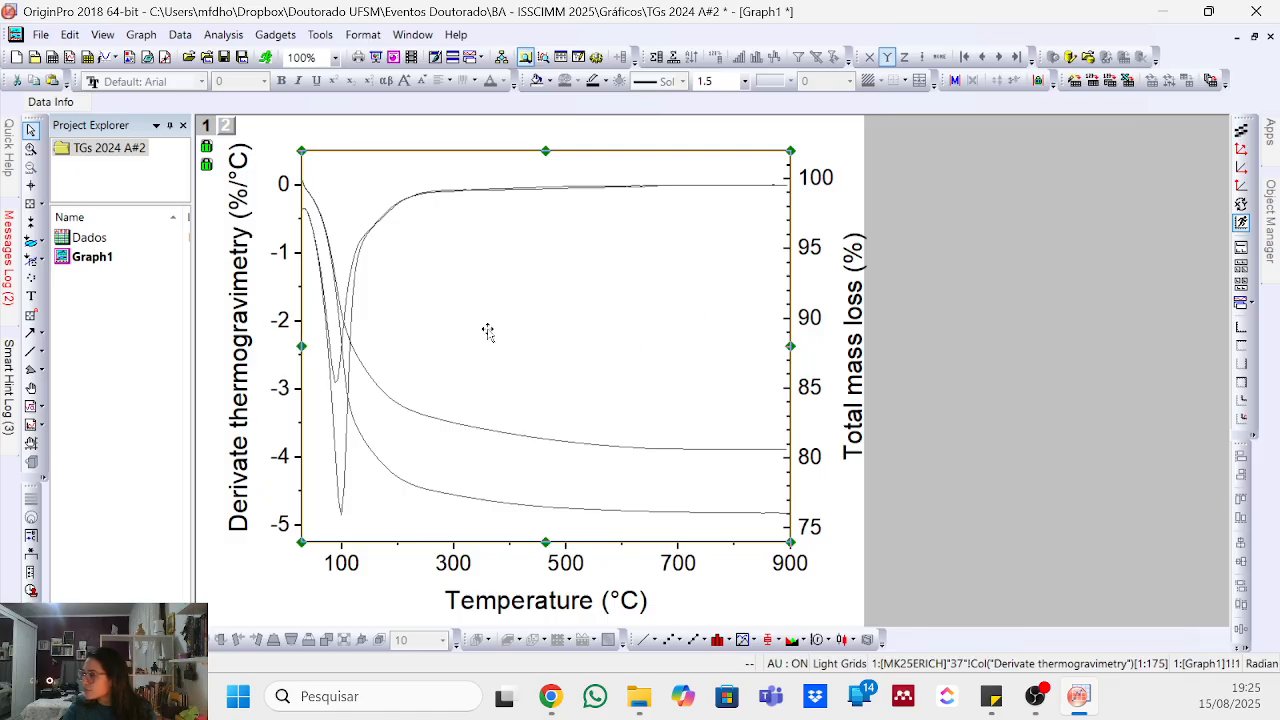
drag(453, 322, 452, 331)
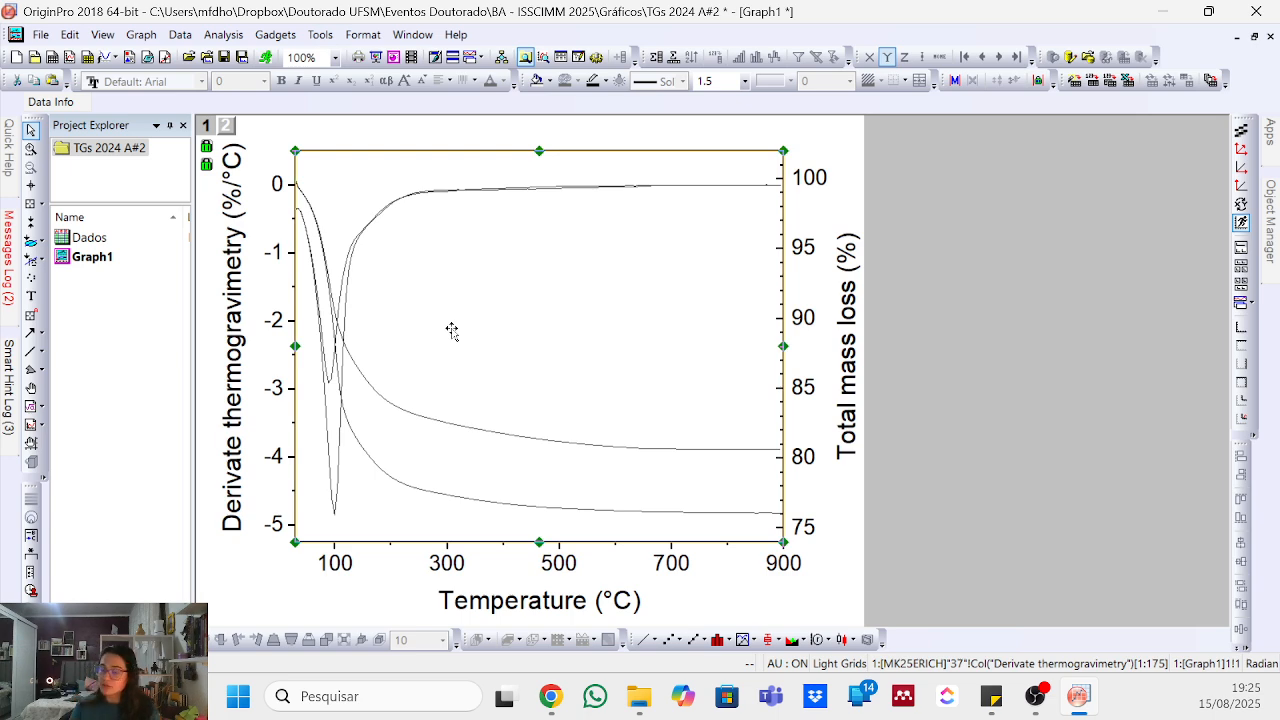
key(Left)
key(Left)
key(Left)
key(Left)
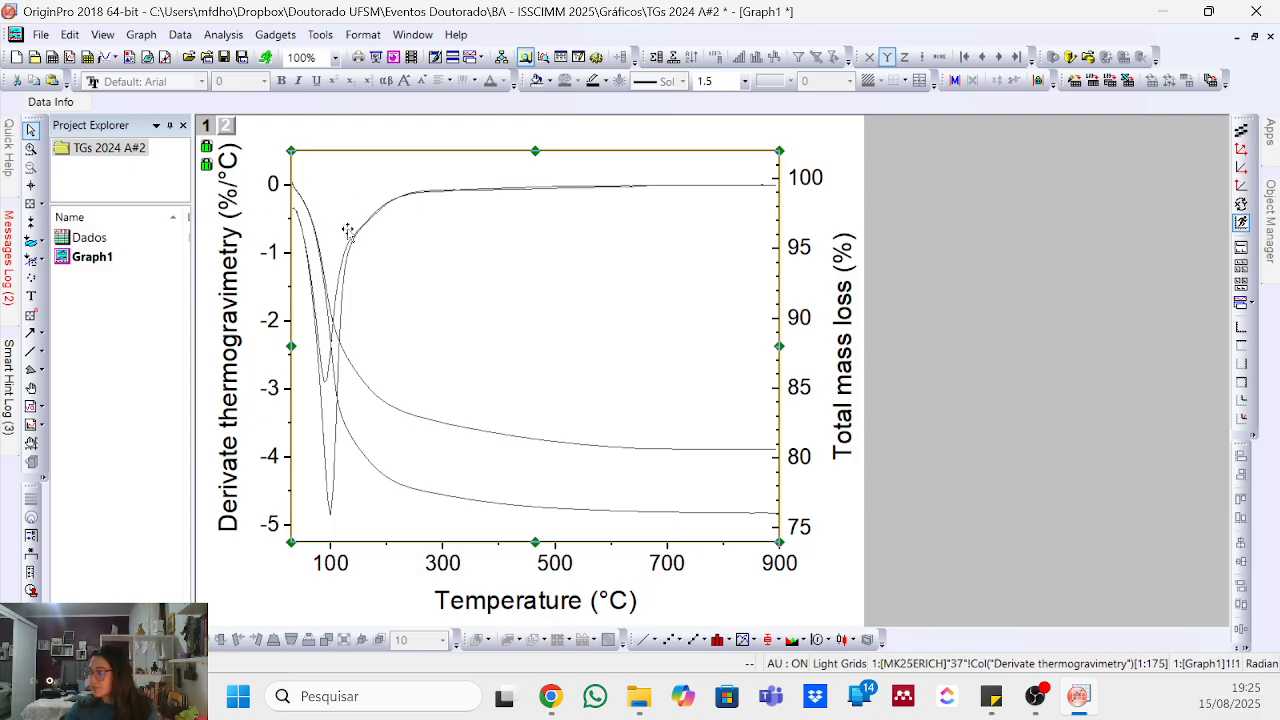
key(Left)
key(Left)
key(Left)
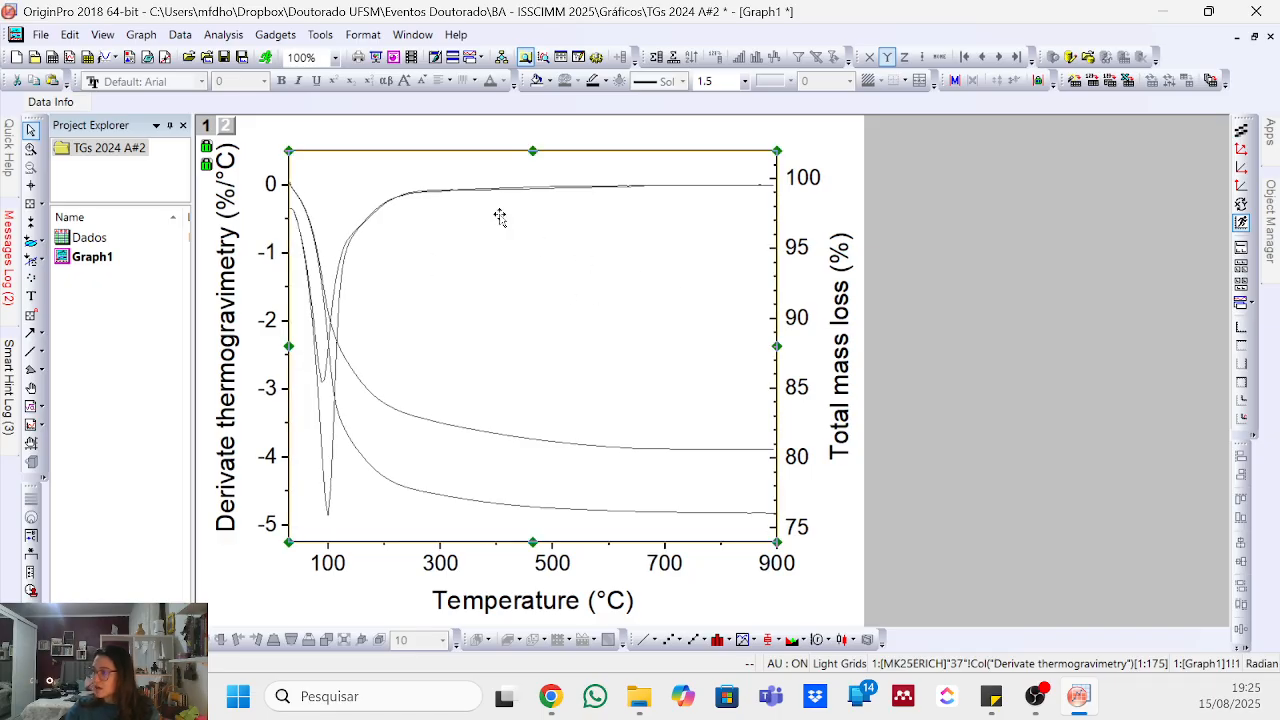
- Open the properties of Layer1 and set the layer area units to cm
click(631, 266)
double_click(631, 266)
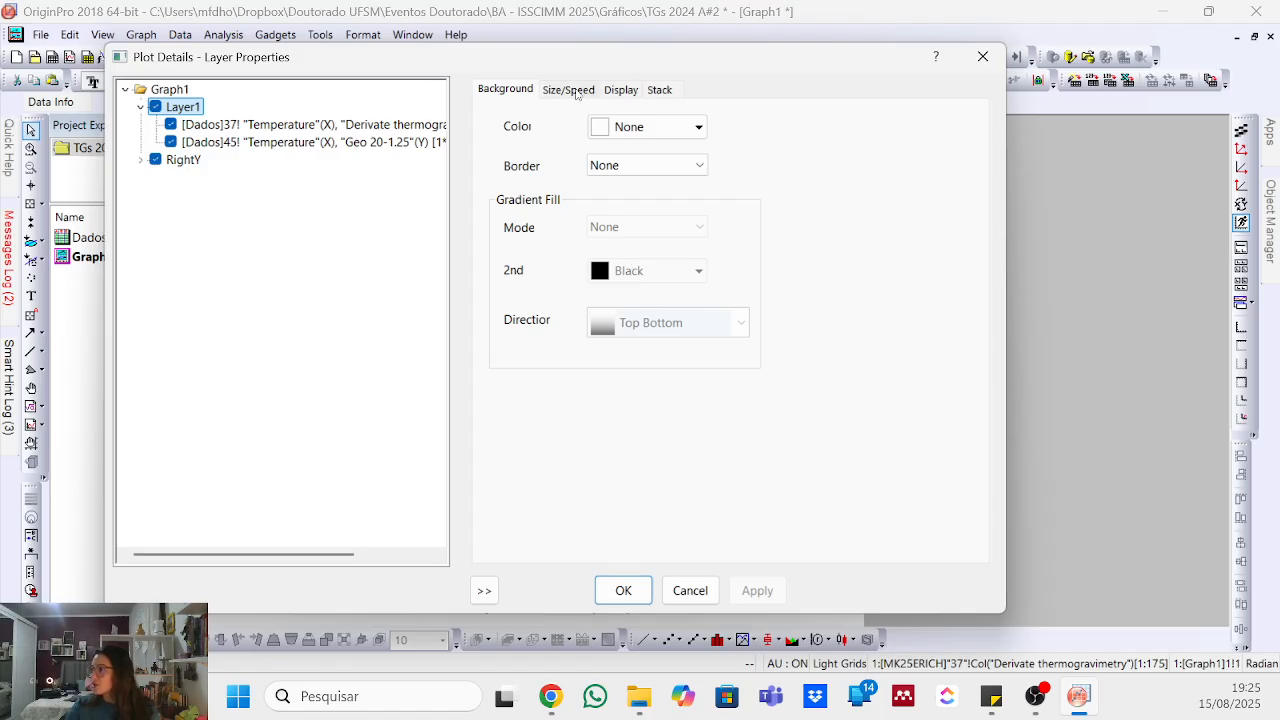
click(585, 92)
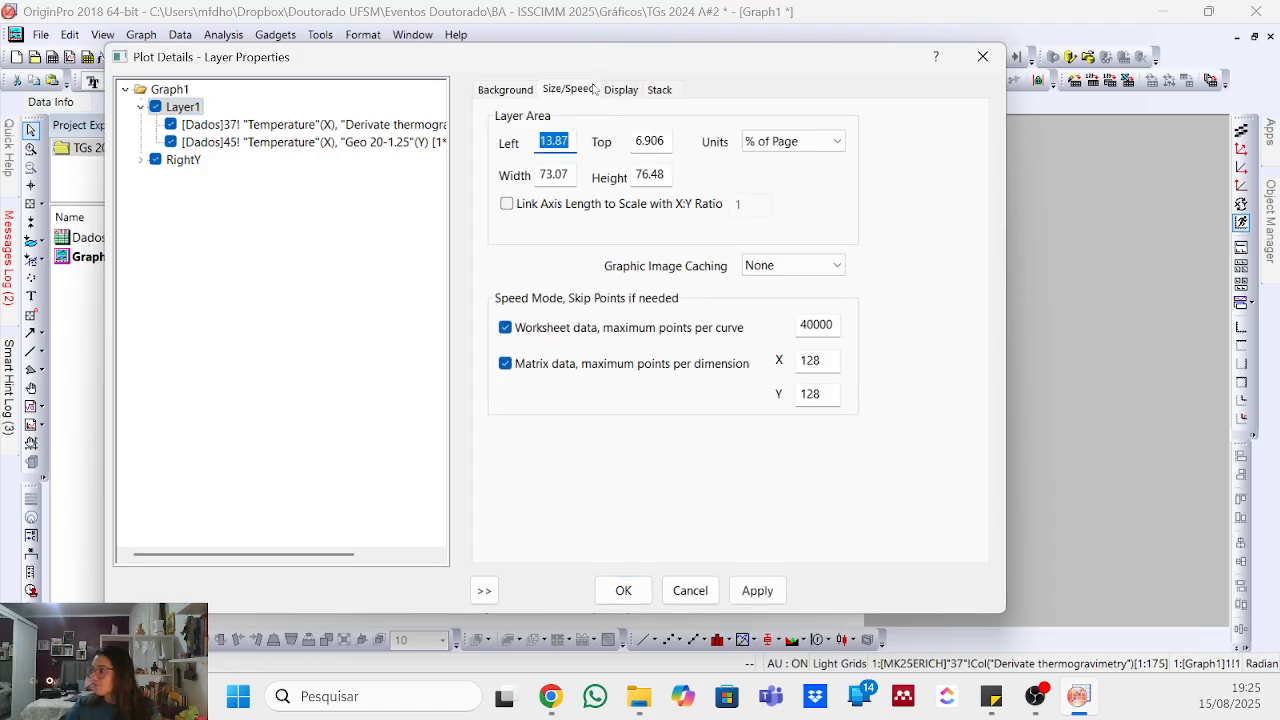
click(780, 141)
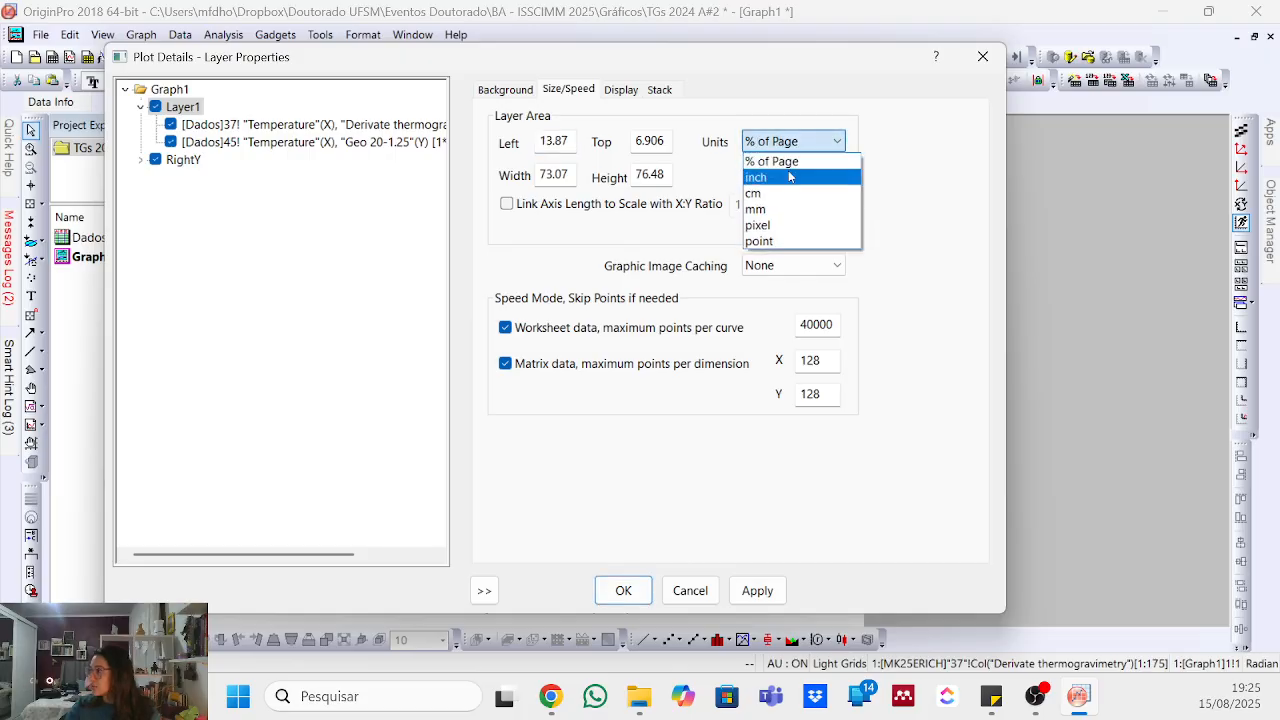
click(806, 209)
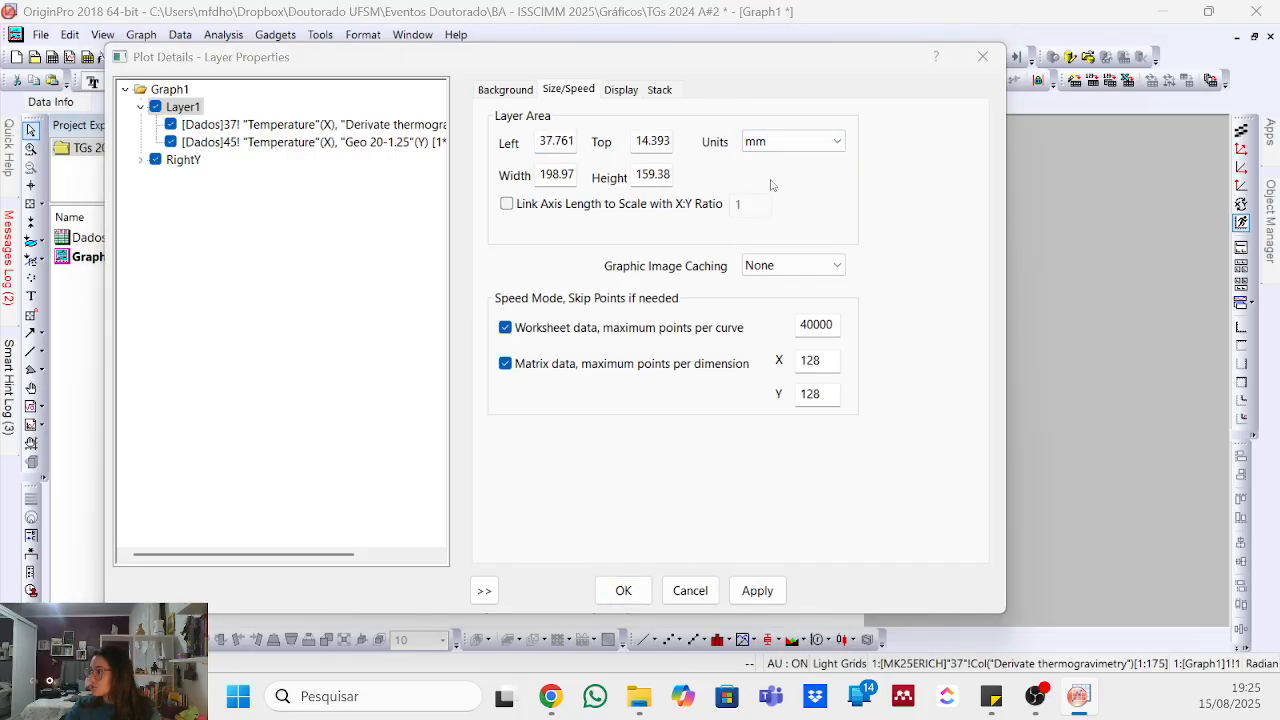
click(785, 141)
click(790, 194)
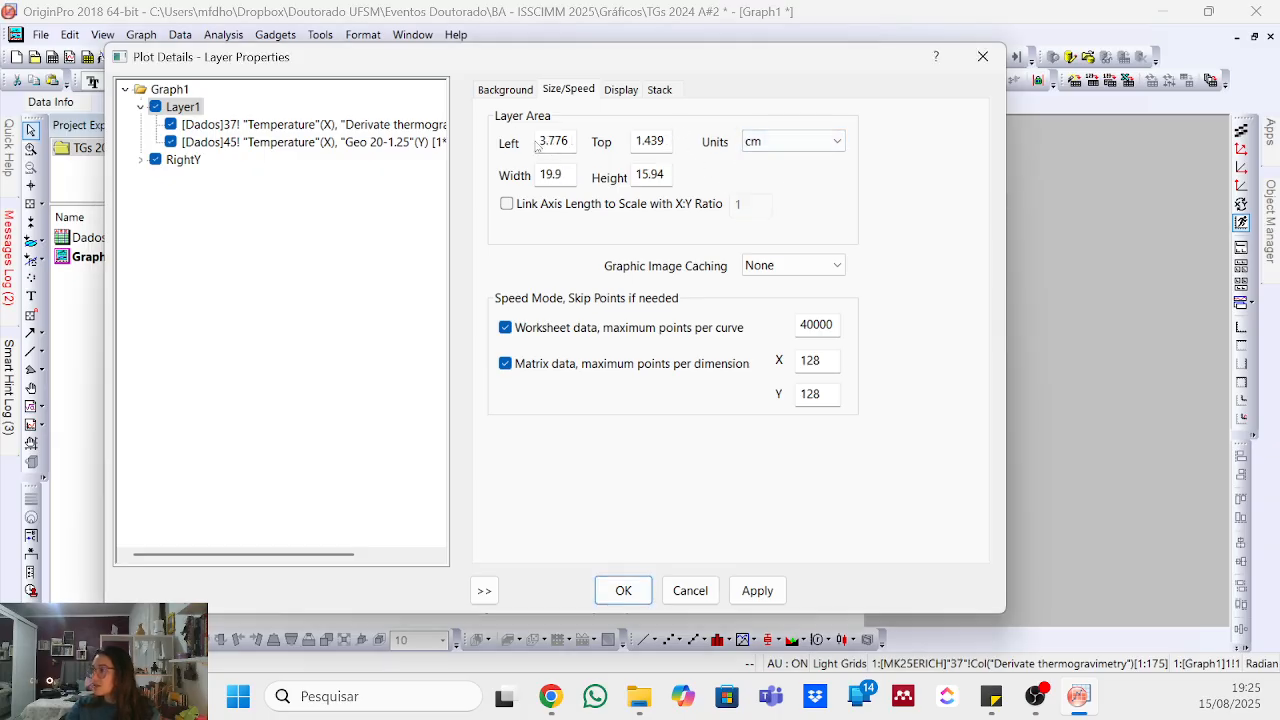
- Review the layer area's left, width and height values and the display and stack options, and accept the layer properties
drag(538, 141, 584, 142)
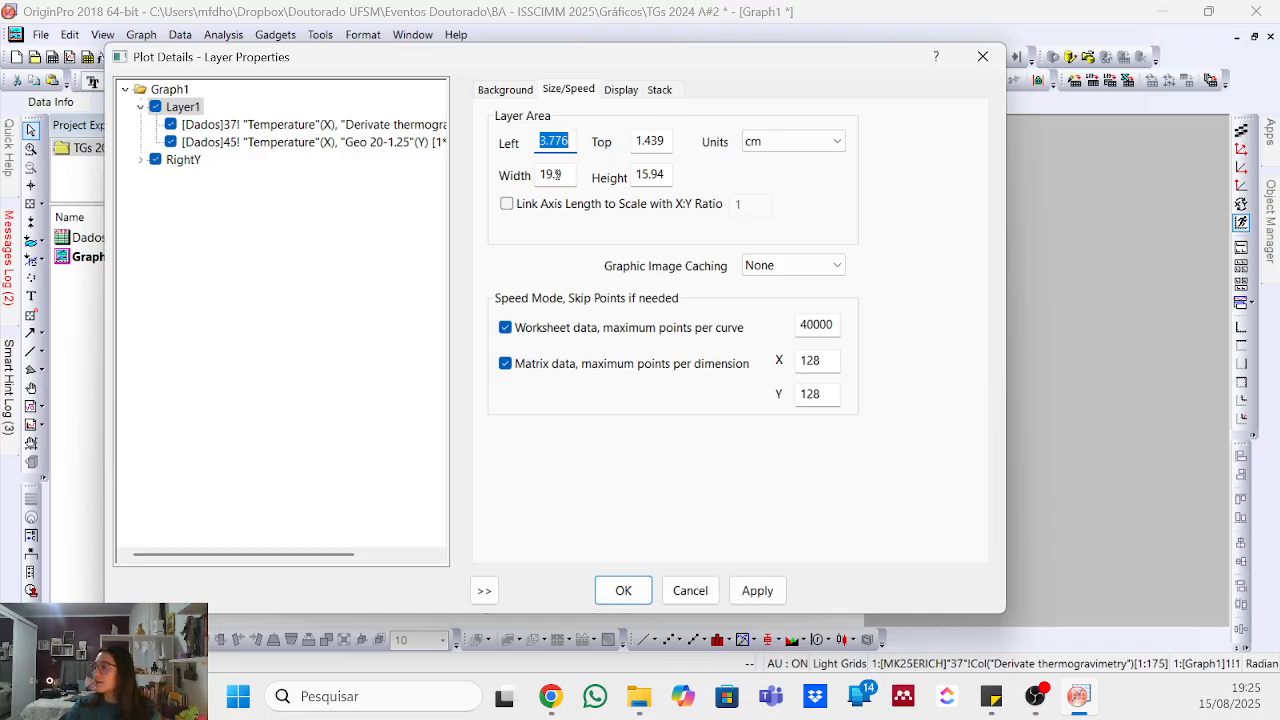
drag(556, 175, 543, 174)
drag(677, 175, 634, 175)
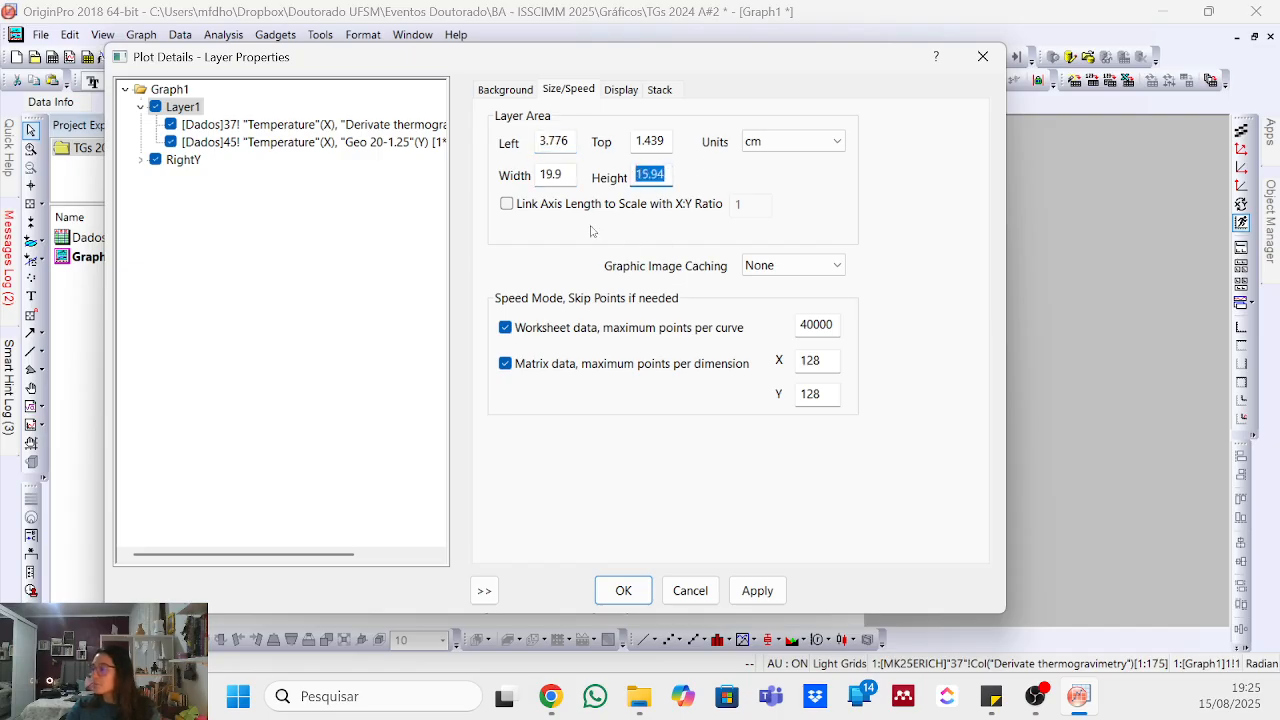
click(621, 90)
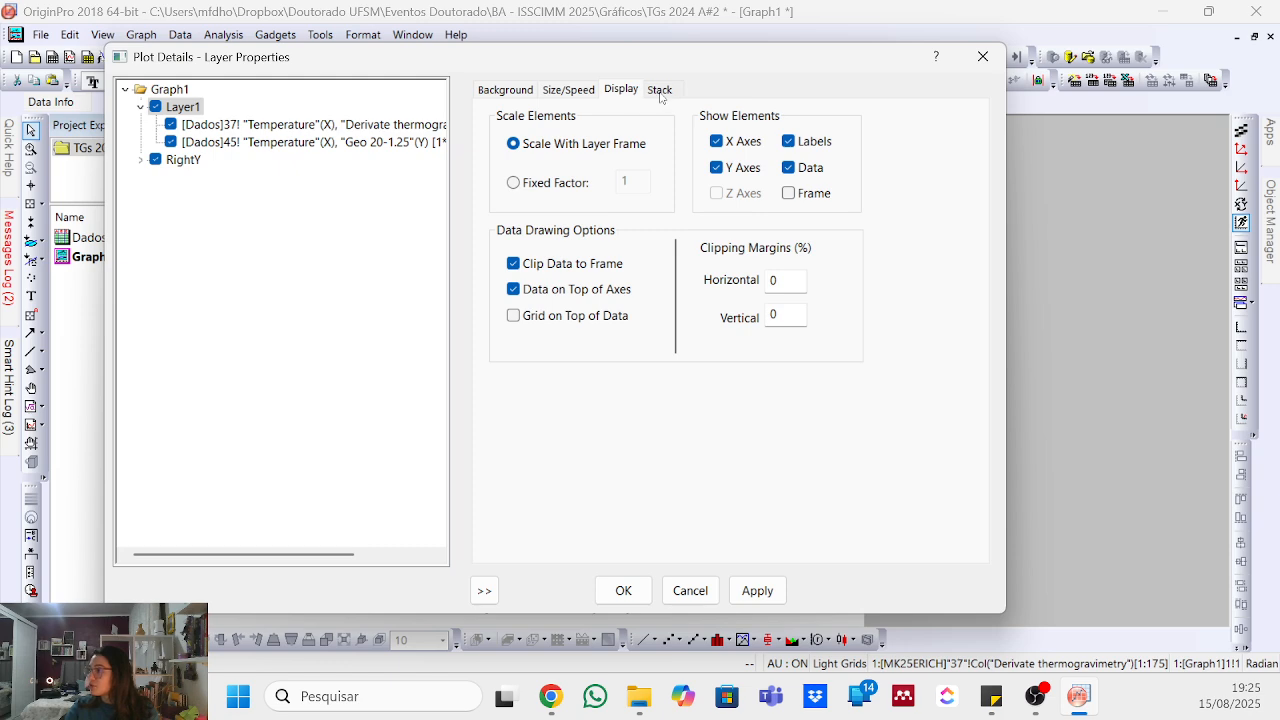
click(660, 90)
click(568, 90)
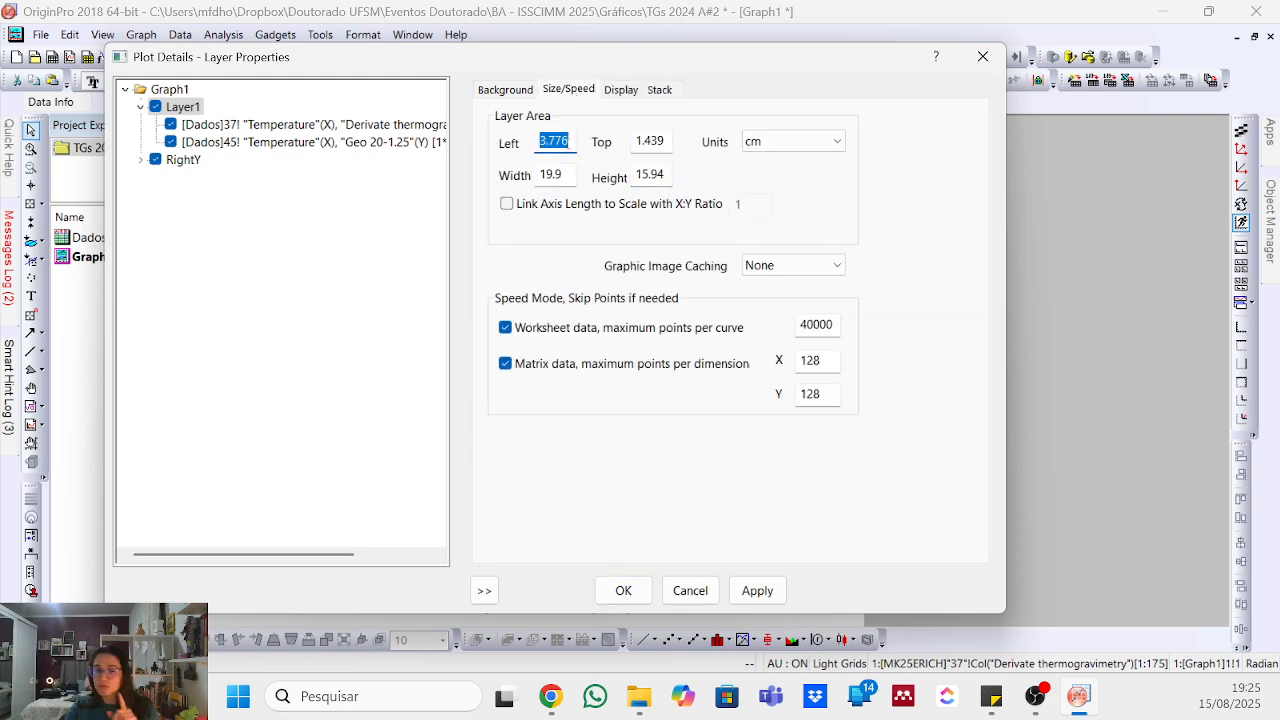
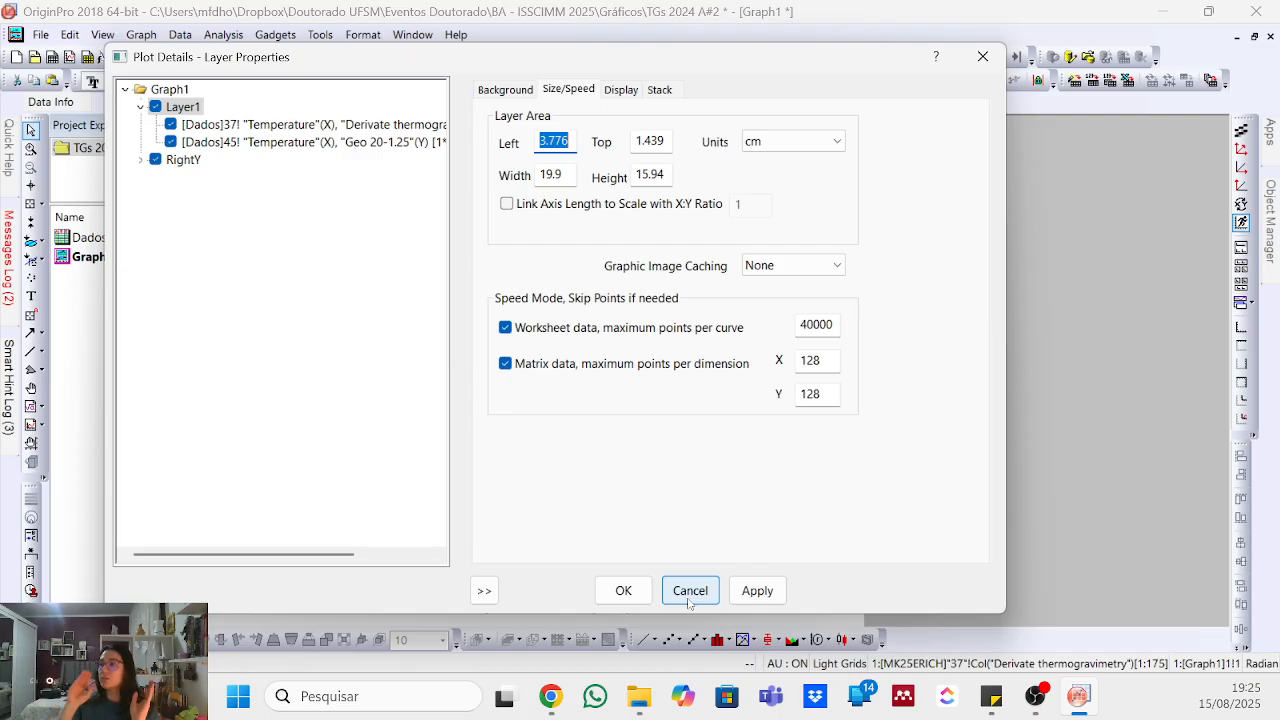
click(634, 593)
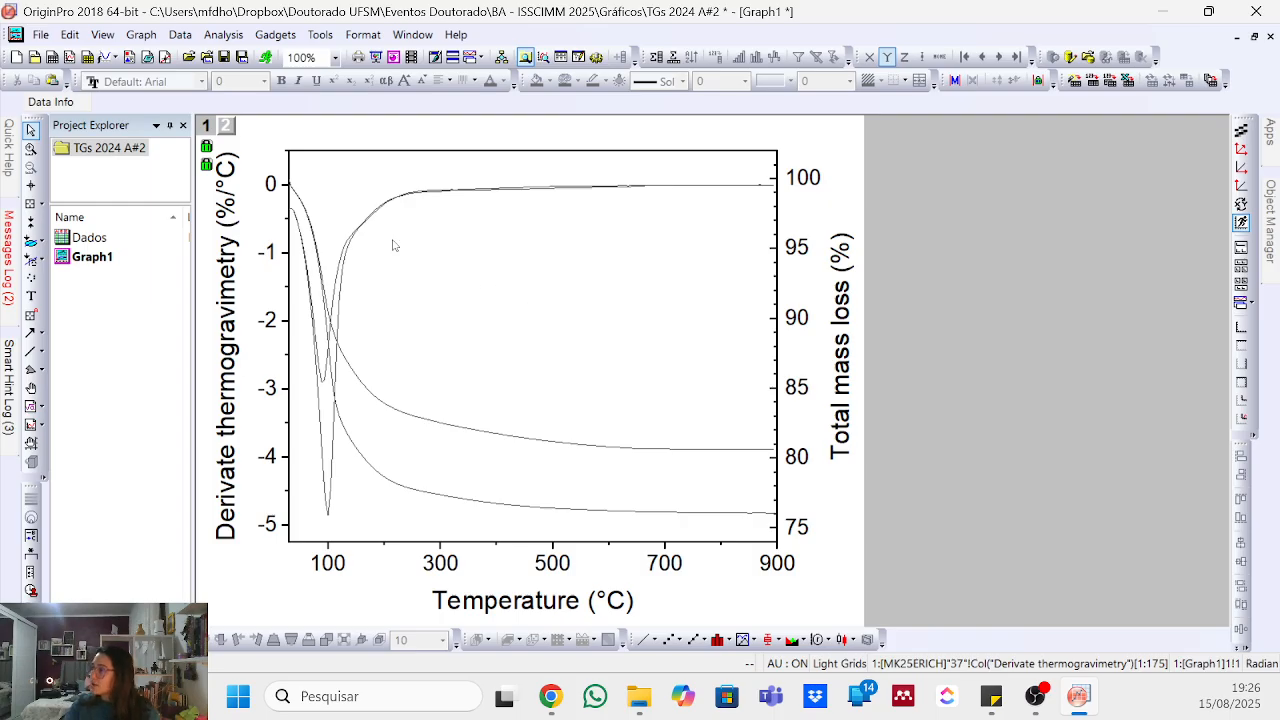
- Move the graph layer slightly down on the page and deselect it
click(497, 163)
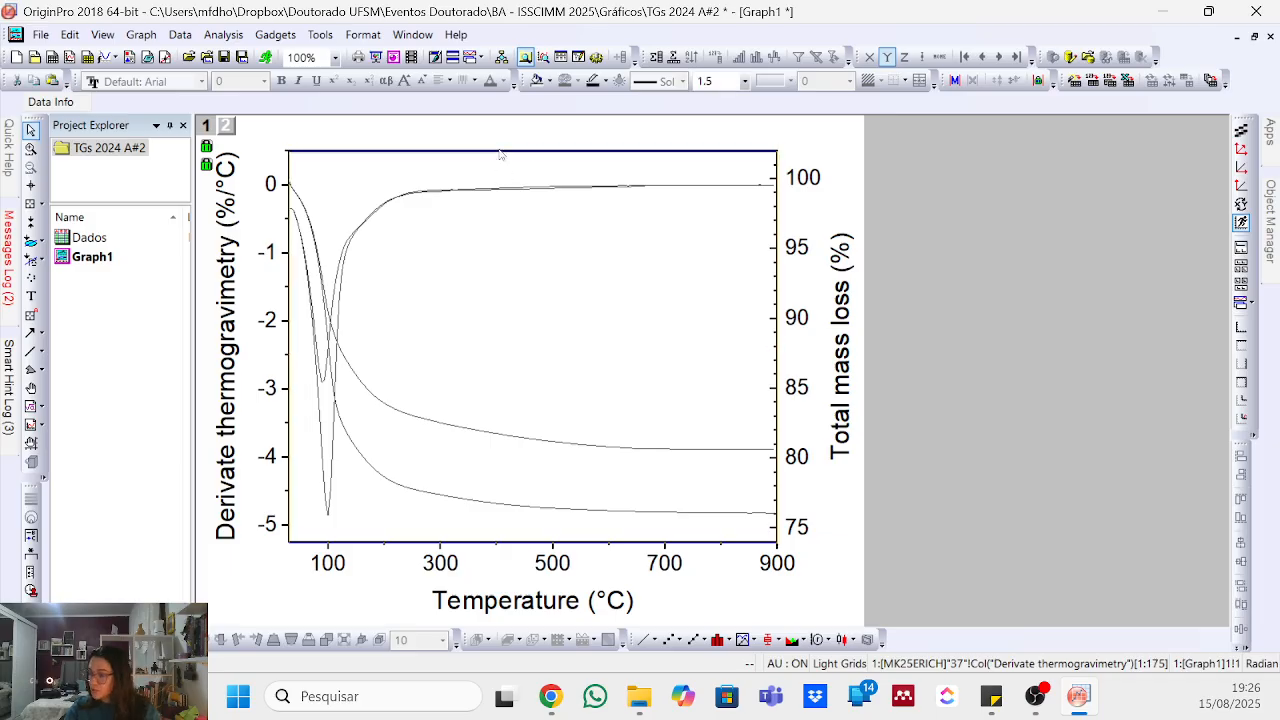
drag(497, 165, 500, 183)
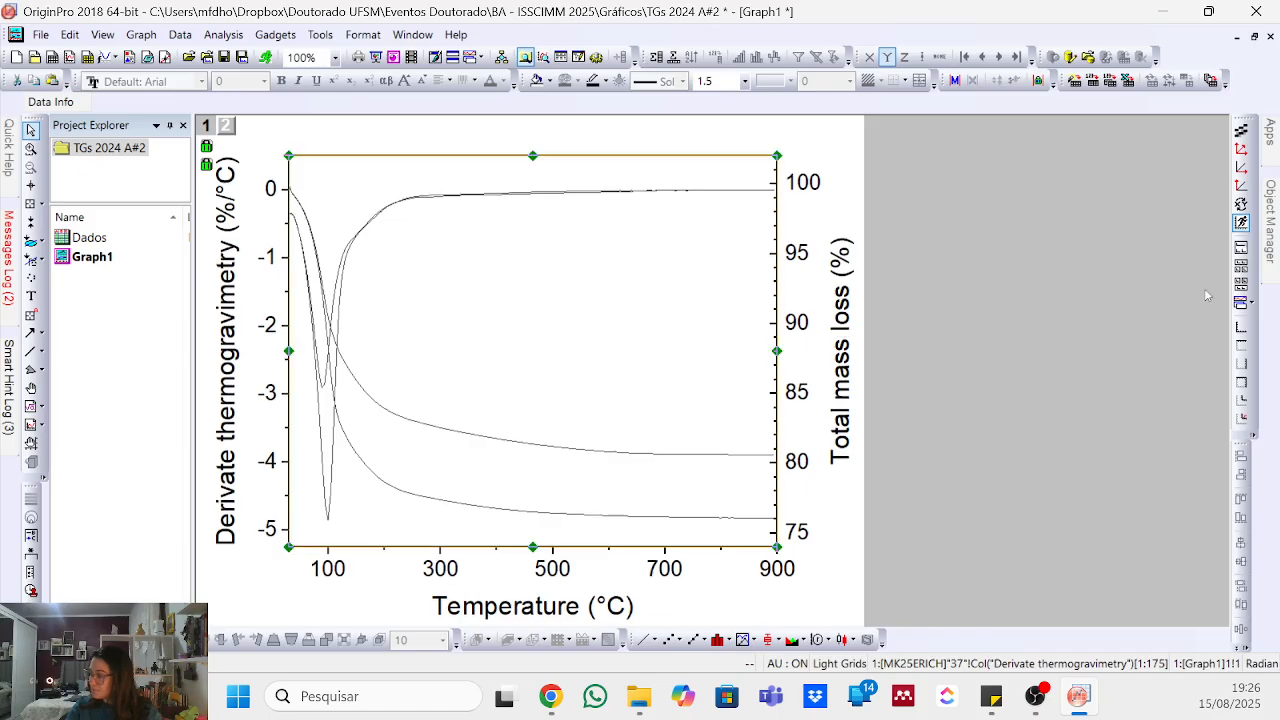
click(1062, 274)
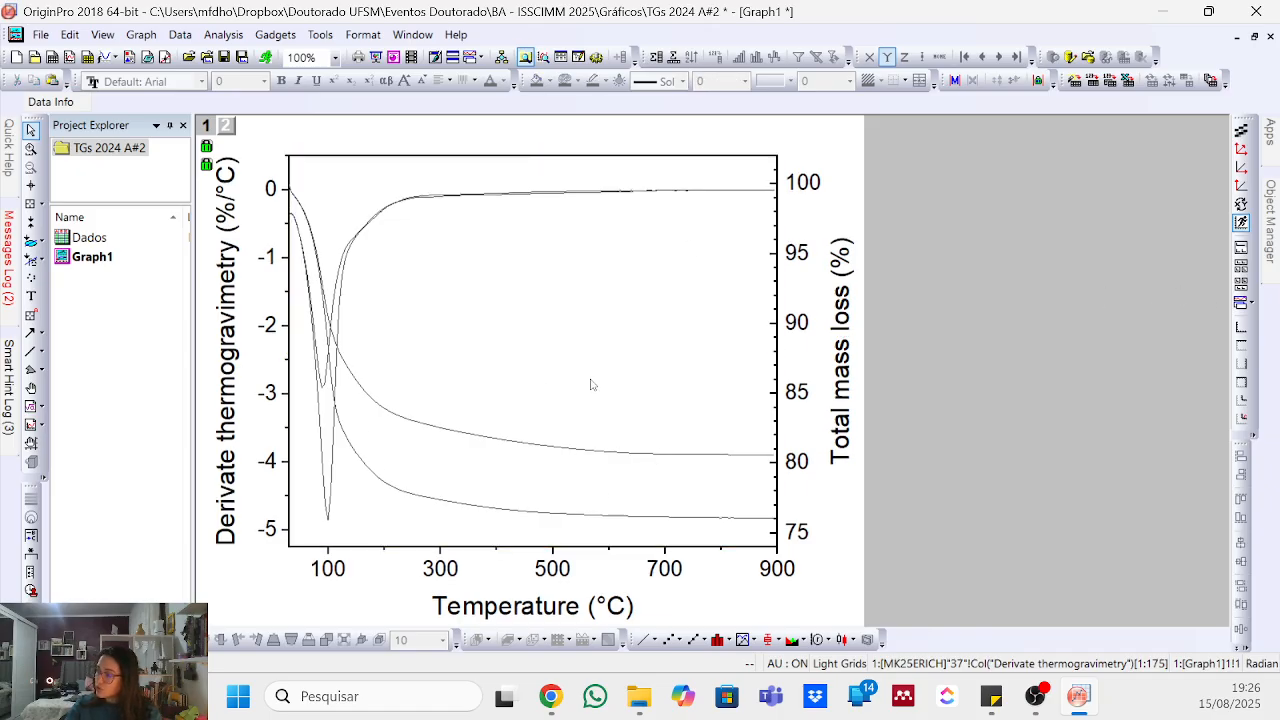
- Set the line color of the graph's right axis to orange (#FF9000)
click(776, 331)
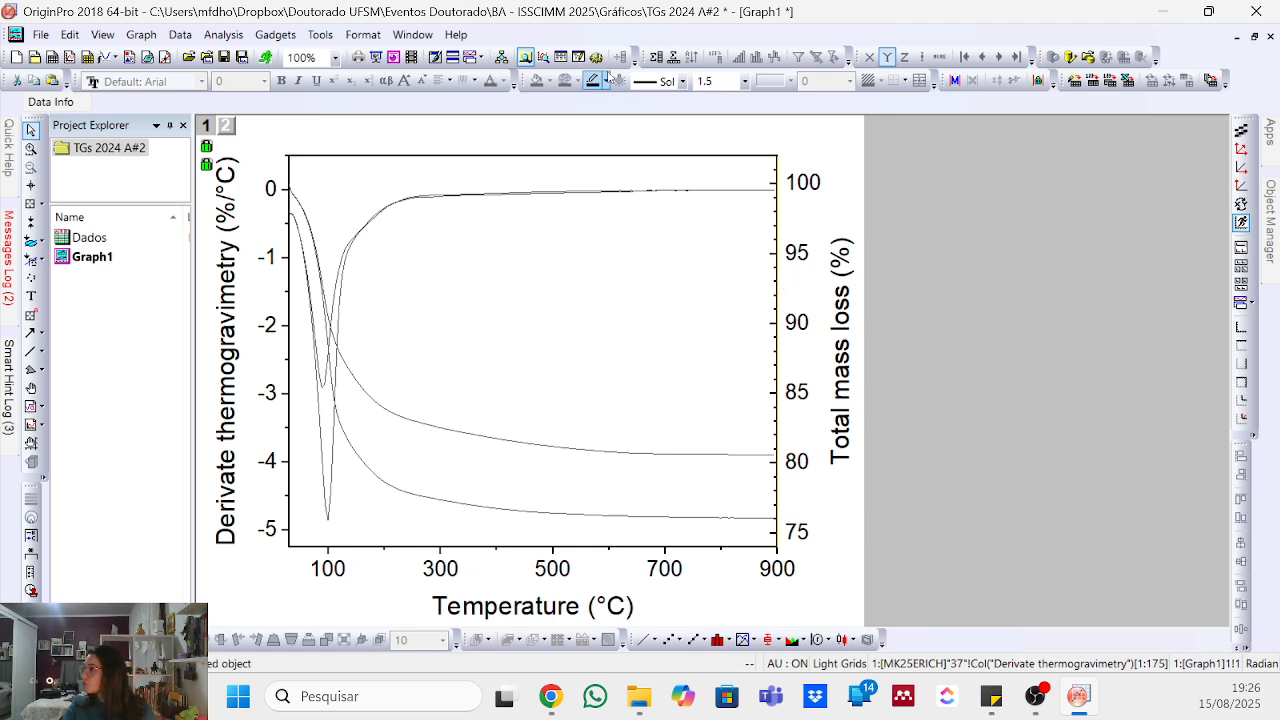
click(607, 82)
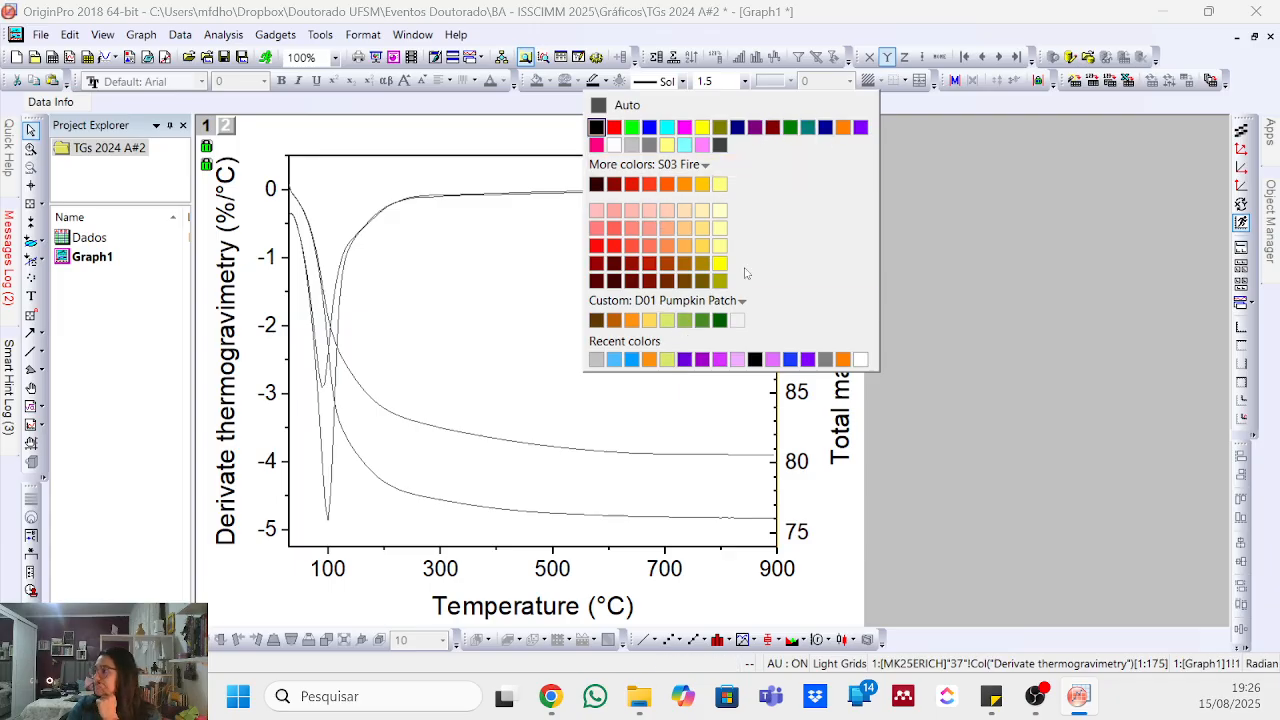
click(683, 187)
click(915, 352)
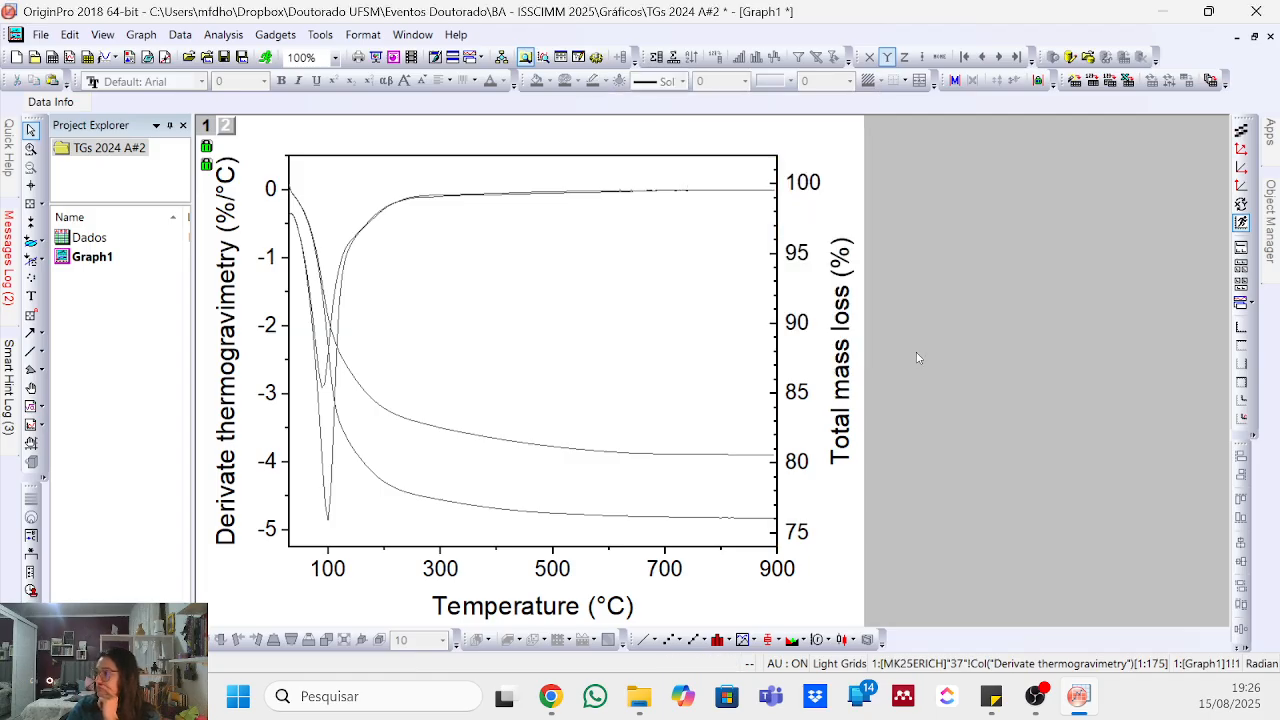
- Review the line, major tick and minor tick settings of Layer1's right axis and accept the axis dialog
click(774, 259)
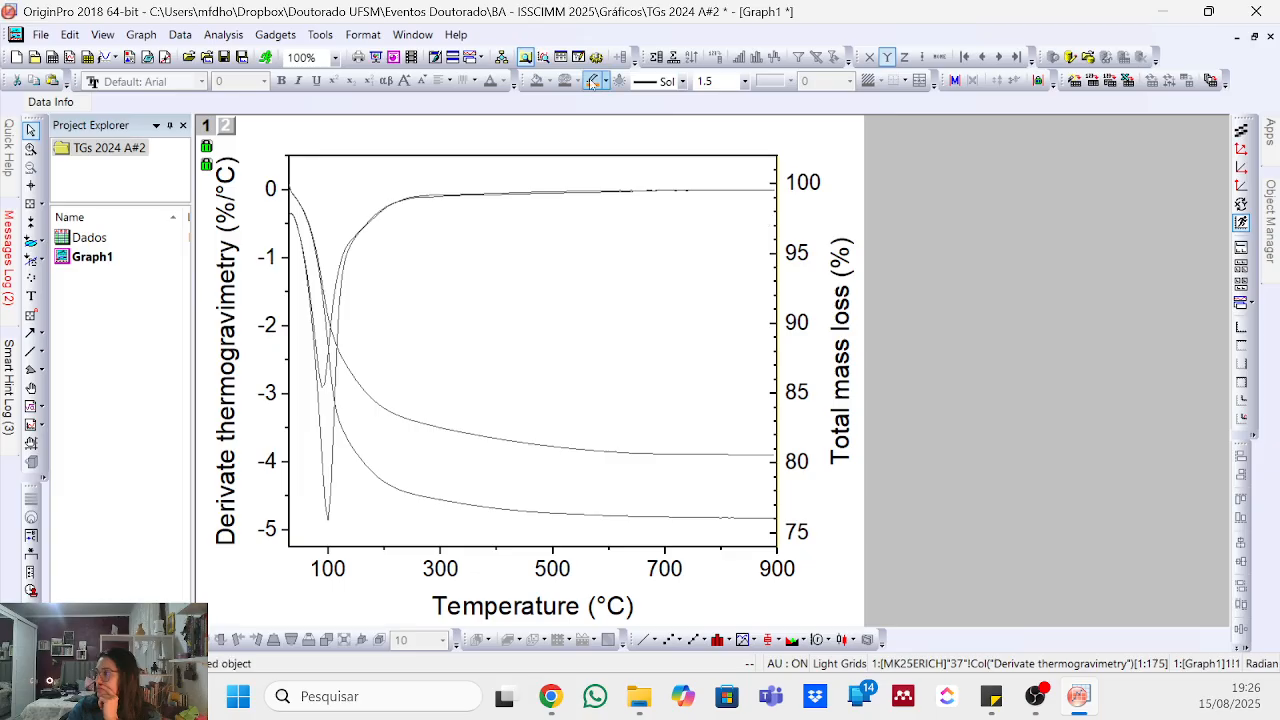
double_click(778, 236)
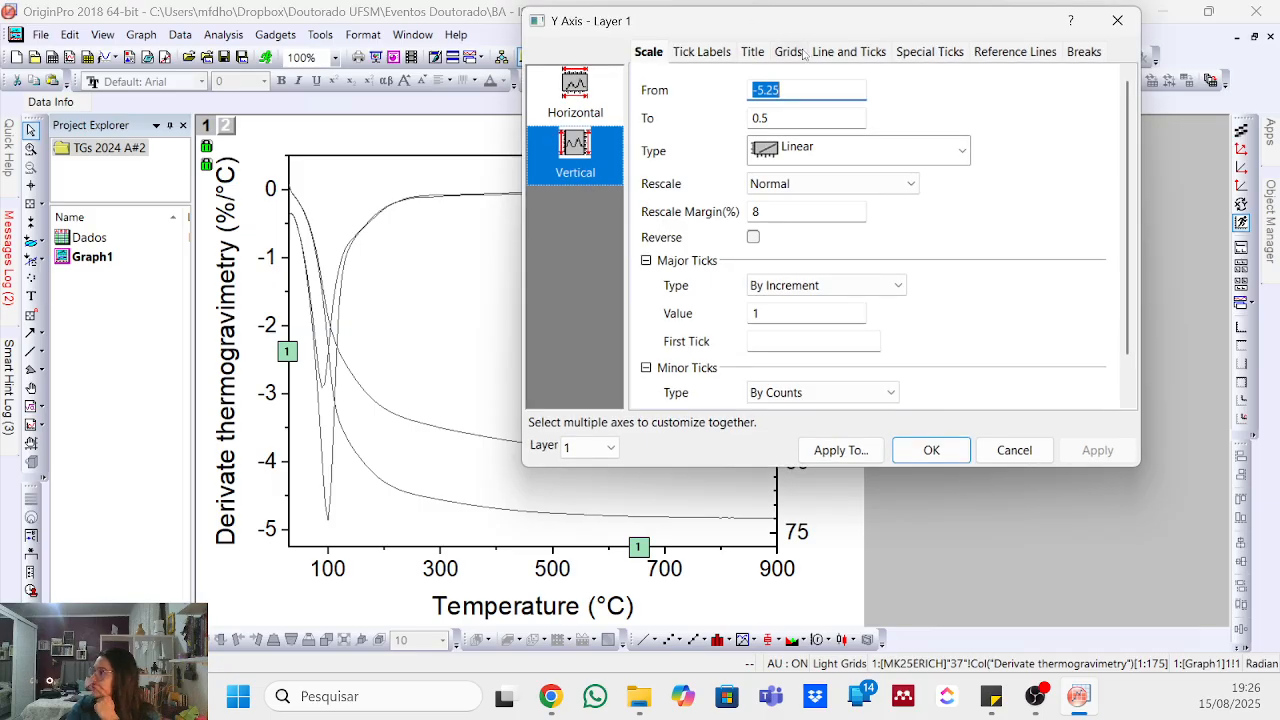
click(845, 55)
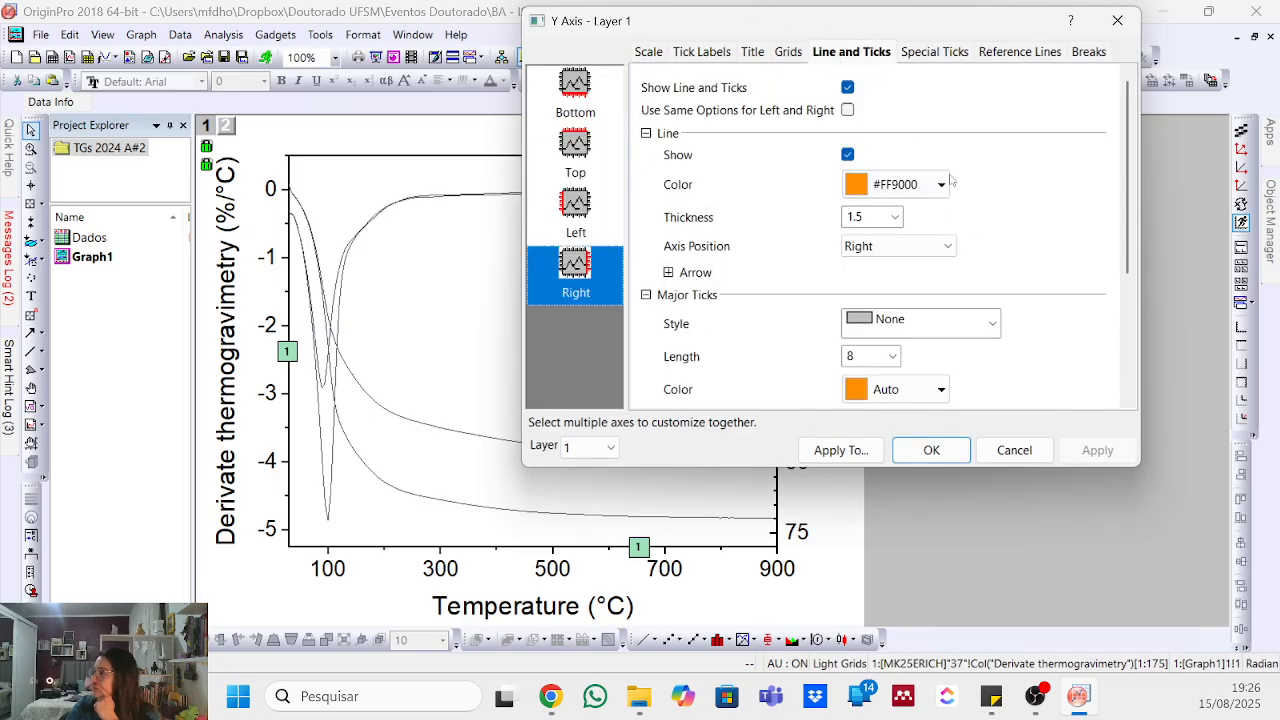
scroll(945, 200, down, 3)
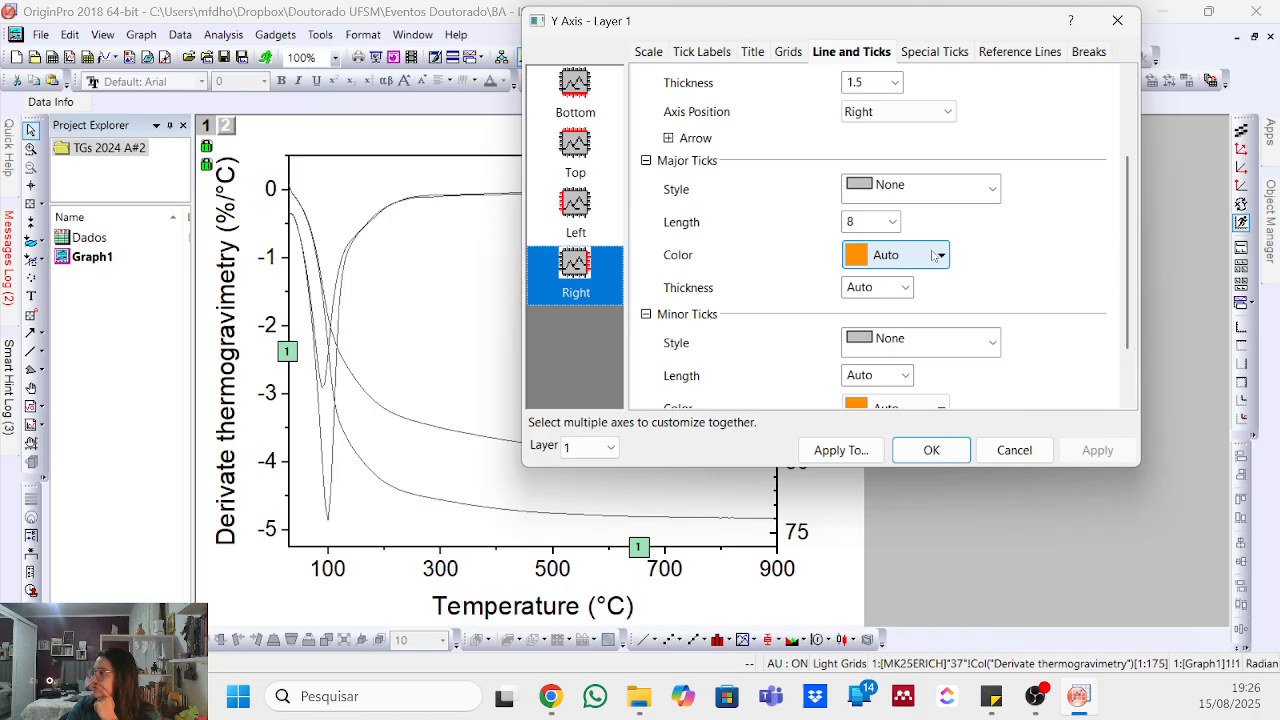
scroll(933, 256, down, 2)
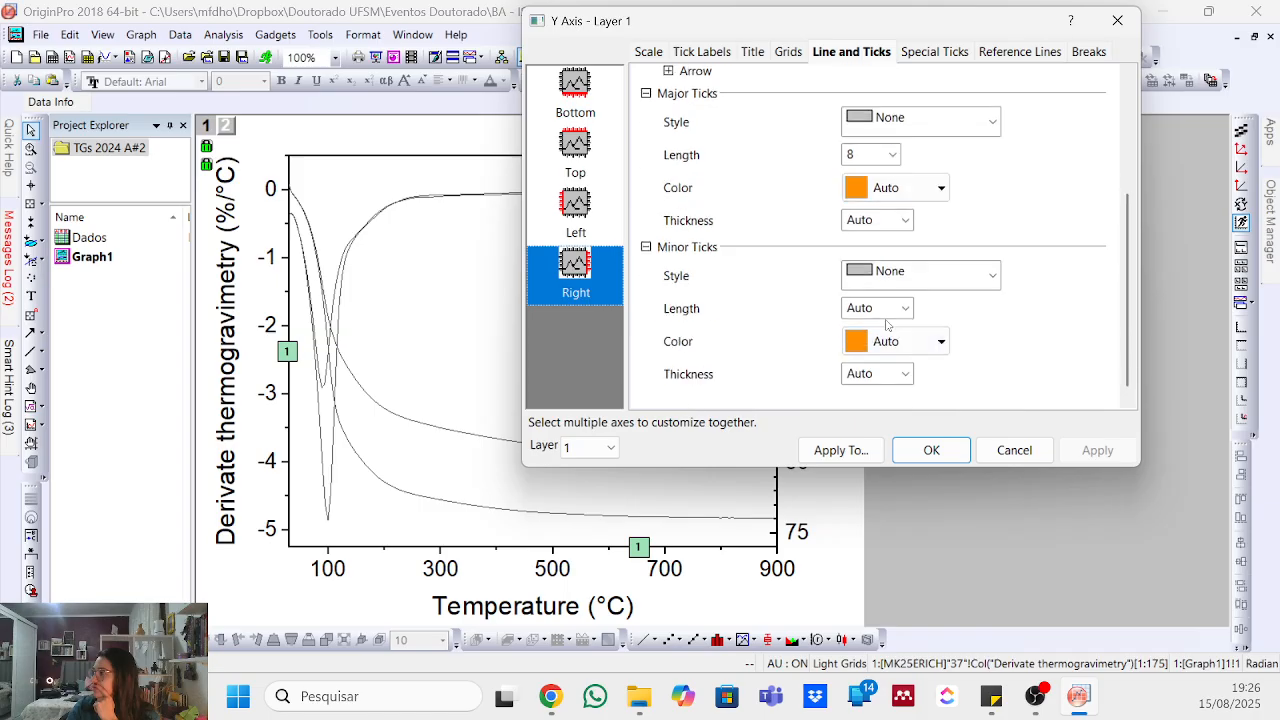
click(931, 450)
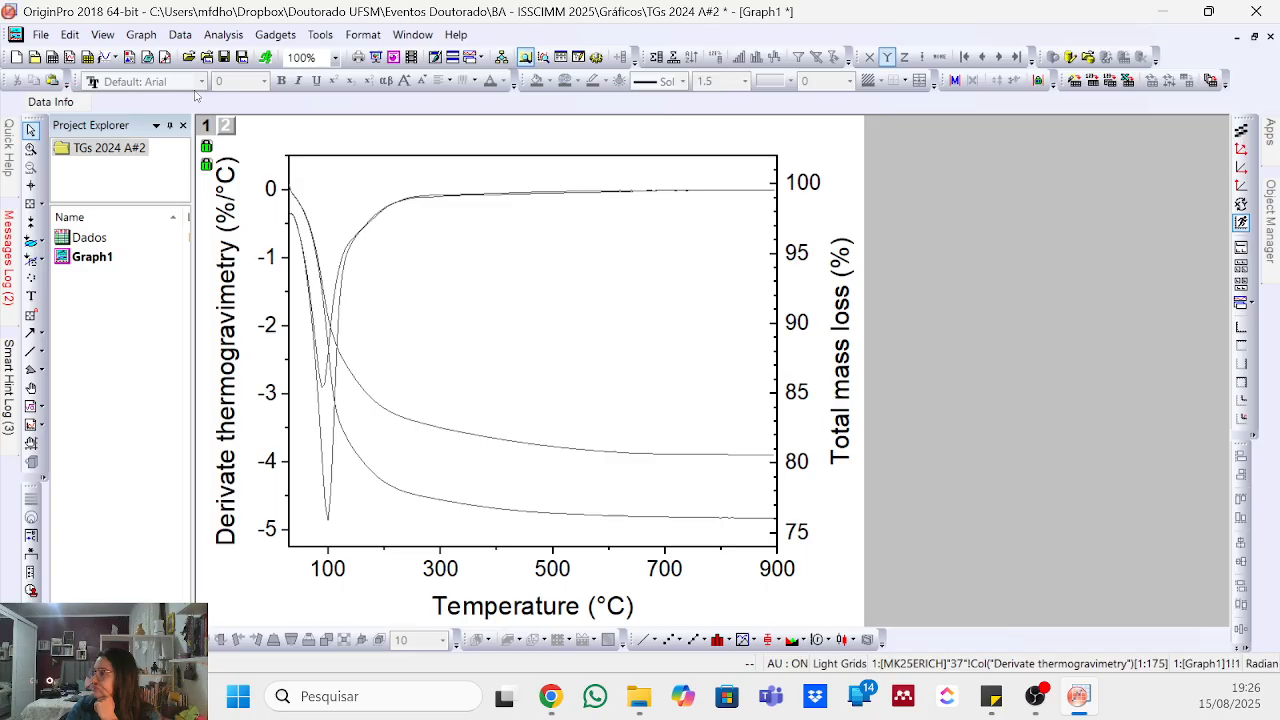
- Activate layer 2 and color its right axis line, ticks and tick labels orange
click(231, 124)
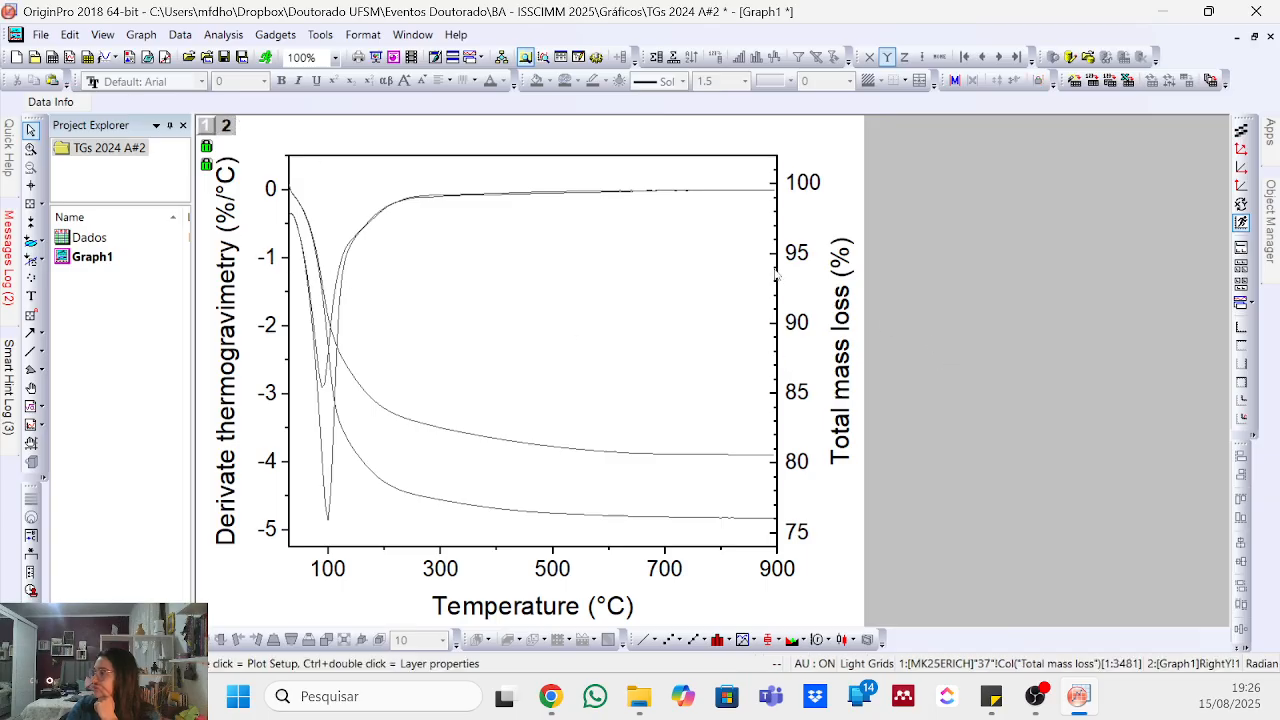
click(604, 82)
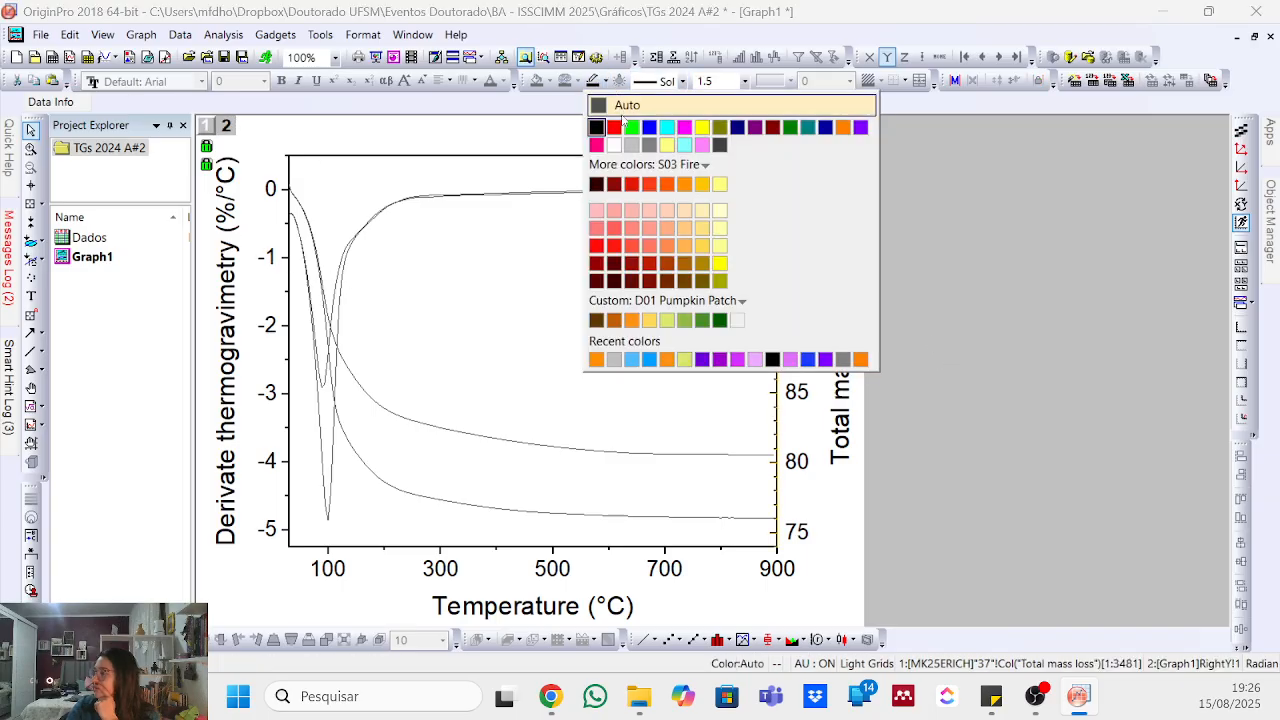
click(597, 359)
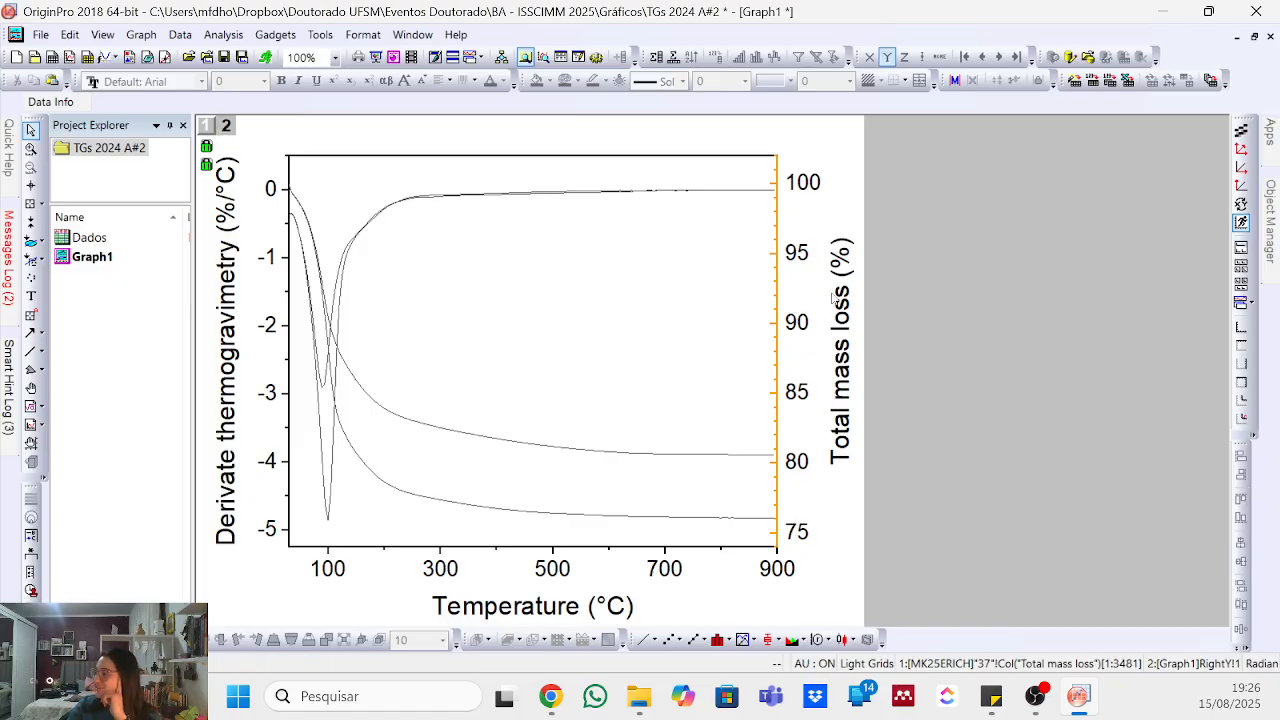
click(800, 255)
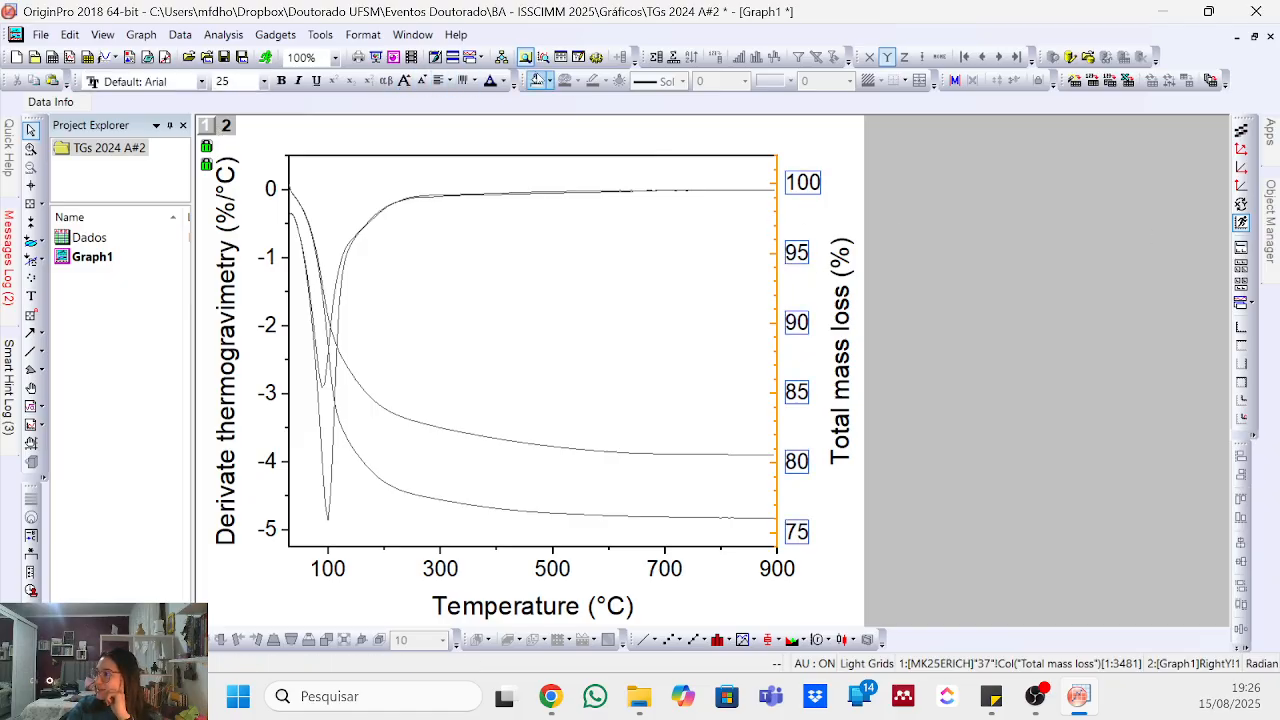
click(537, 80)
click(675, 174)
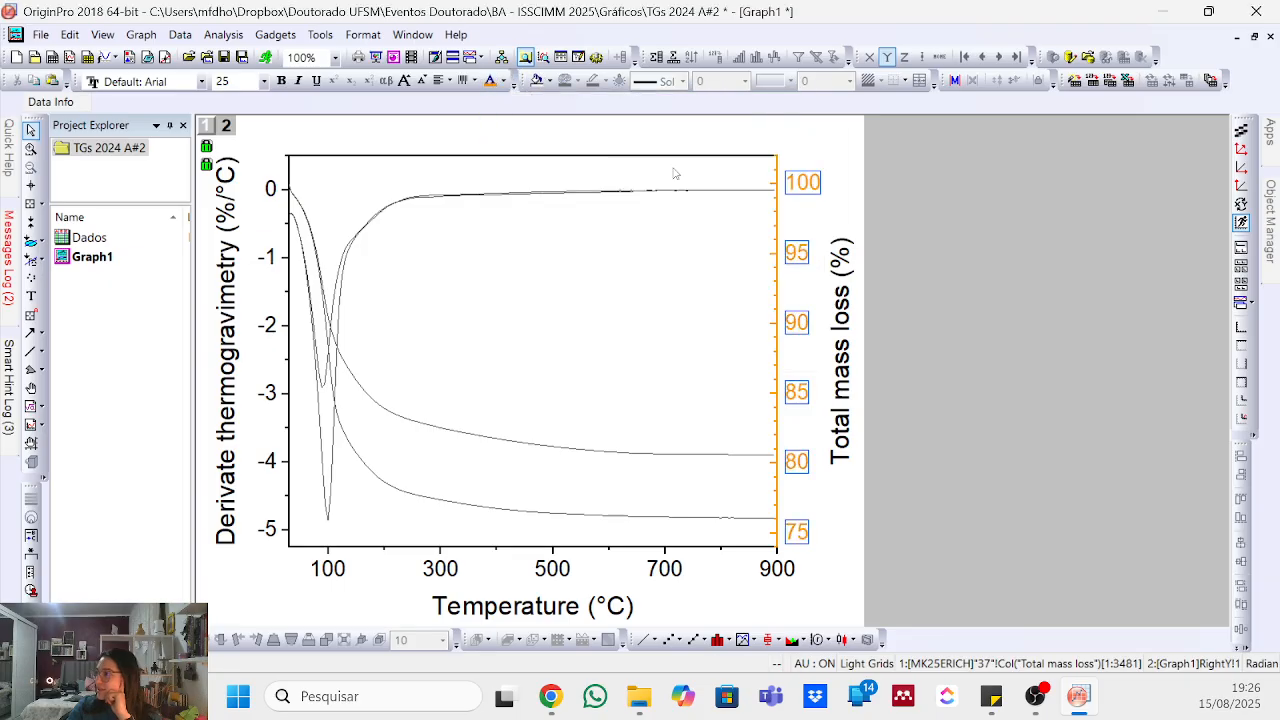
click(981, 288)
- Set the font color of the "Total mass loss (%)" axis title to orange and deselect it
click(840, 270)
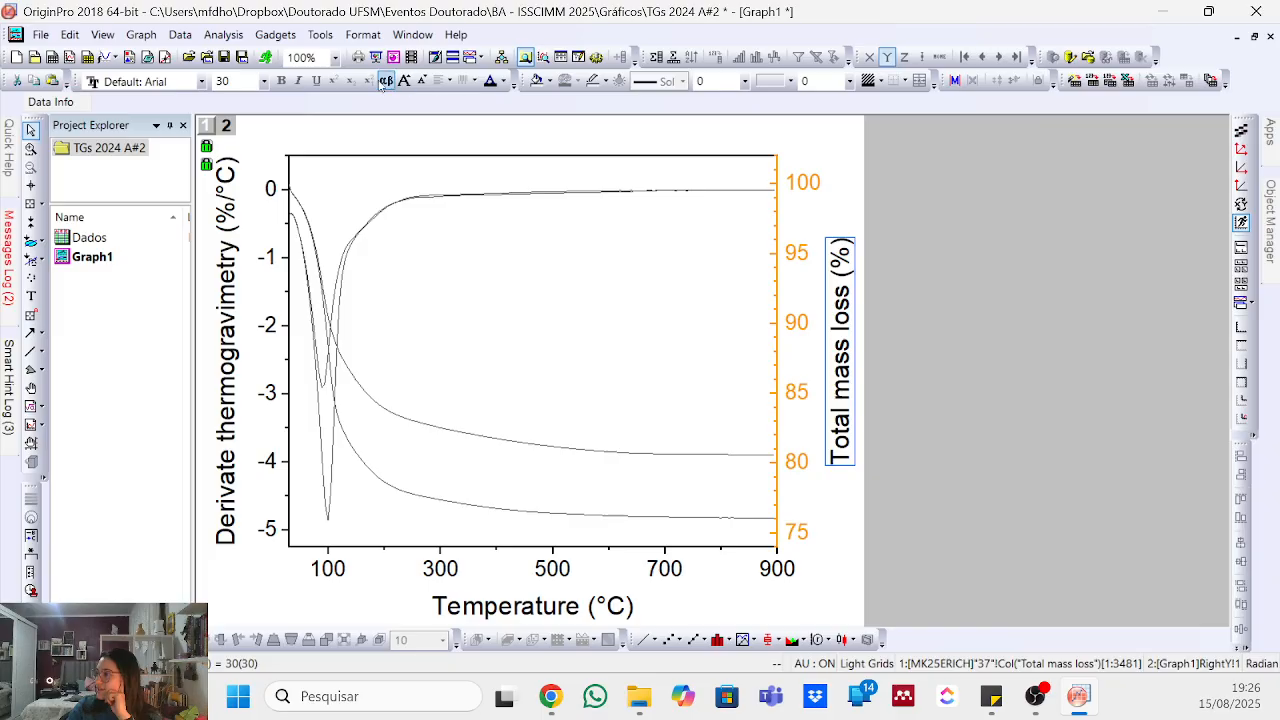
click(498, 80)
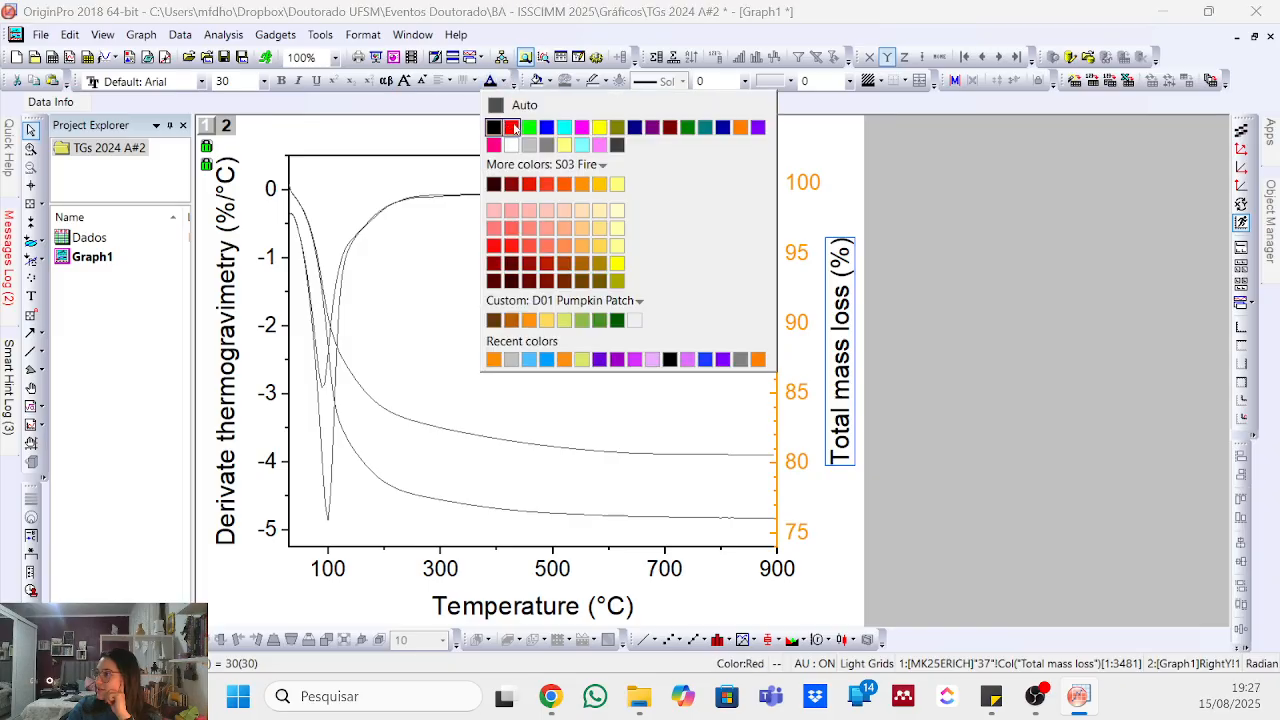
click(741, 127)
click(1116, 357)
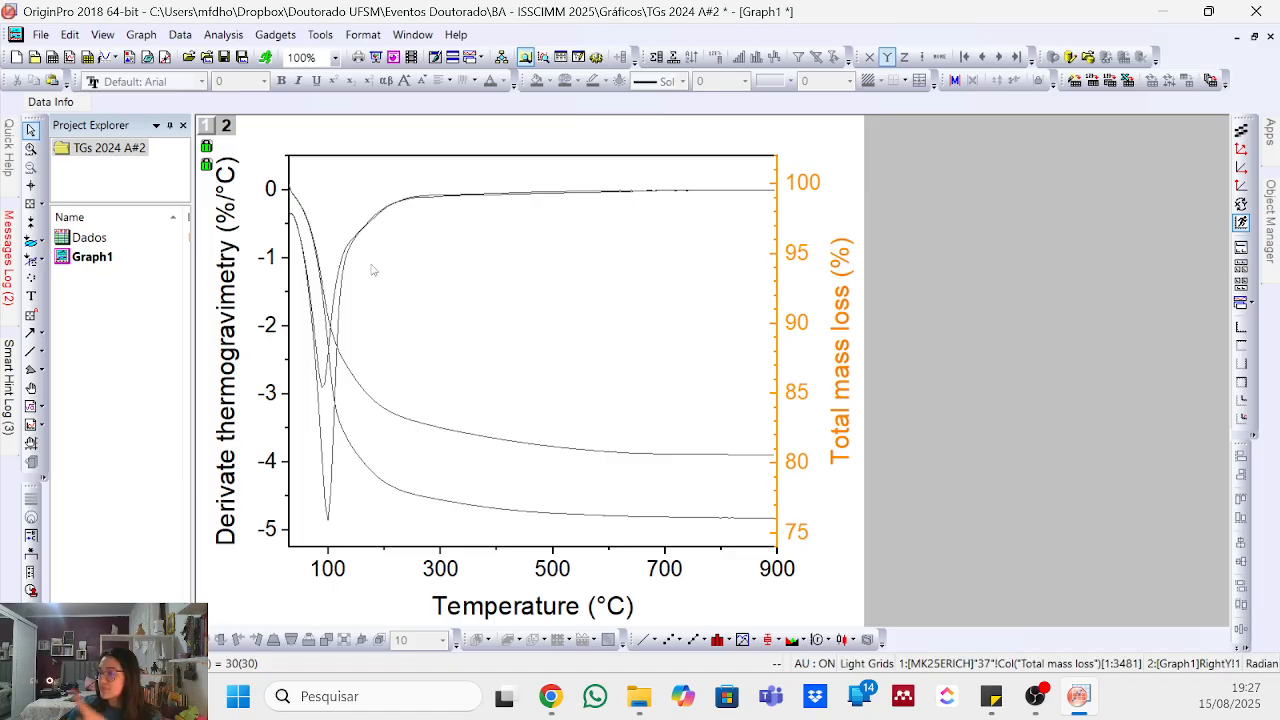
double_click(334, 429)
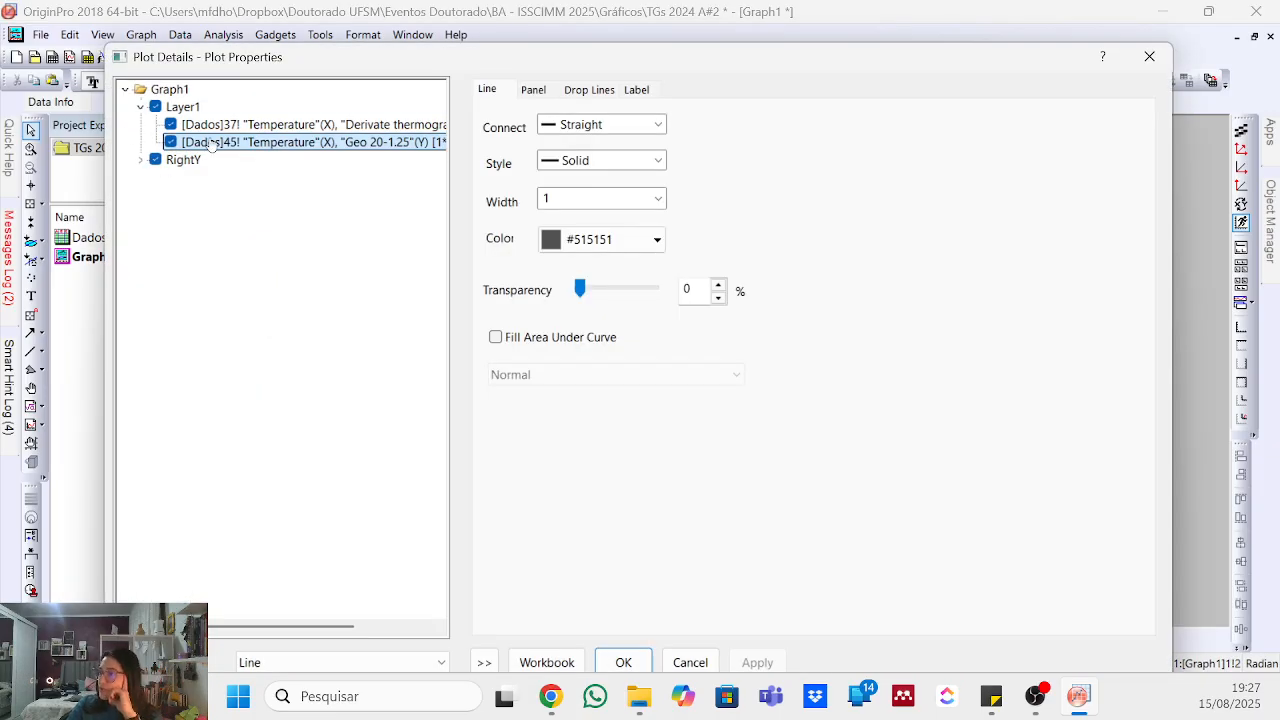
click(1149, 56)
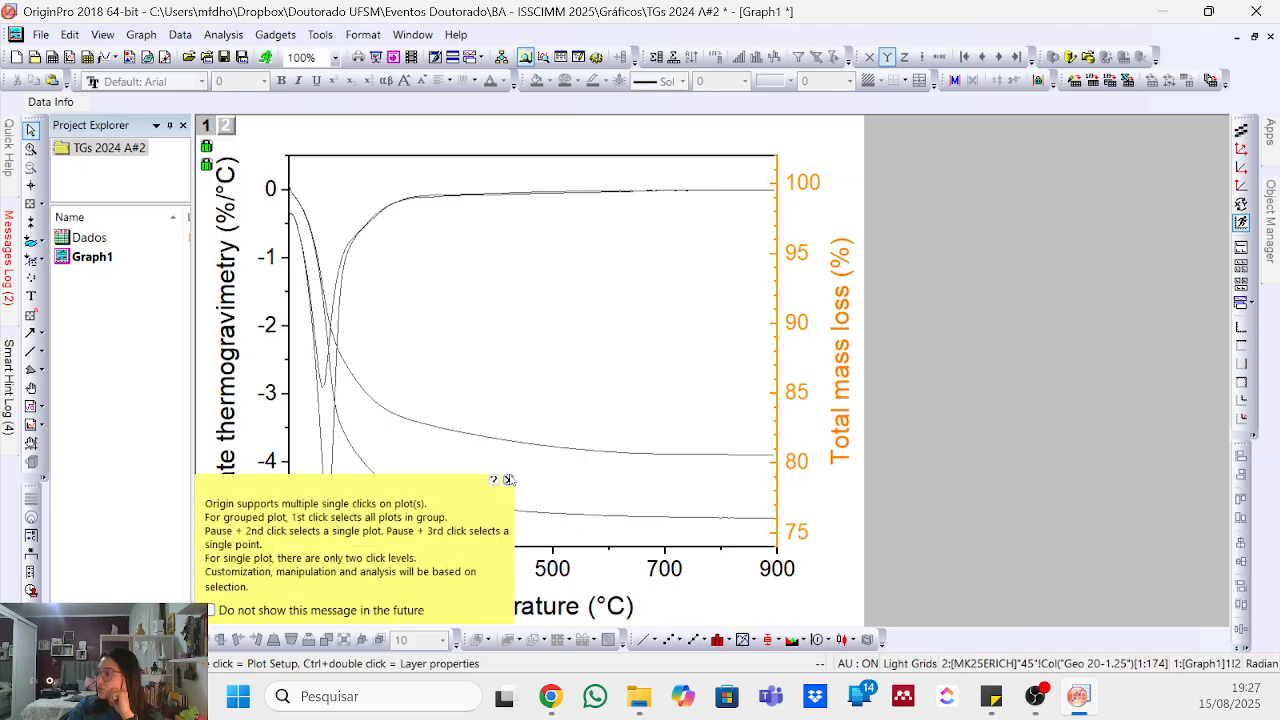
click(508, 479)
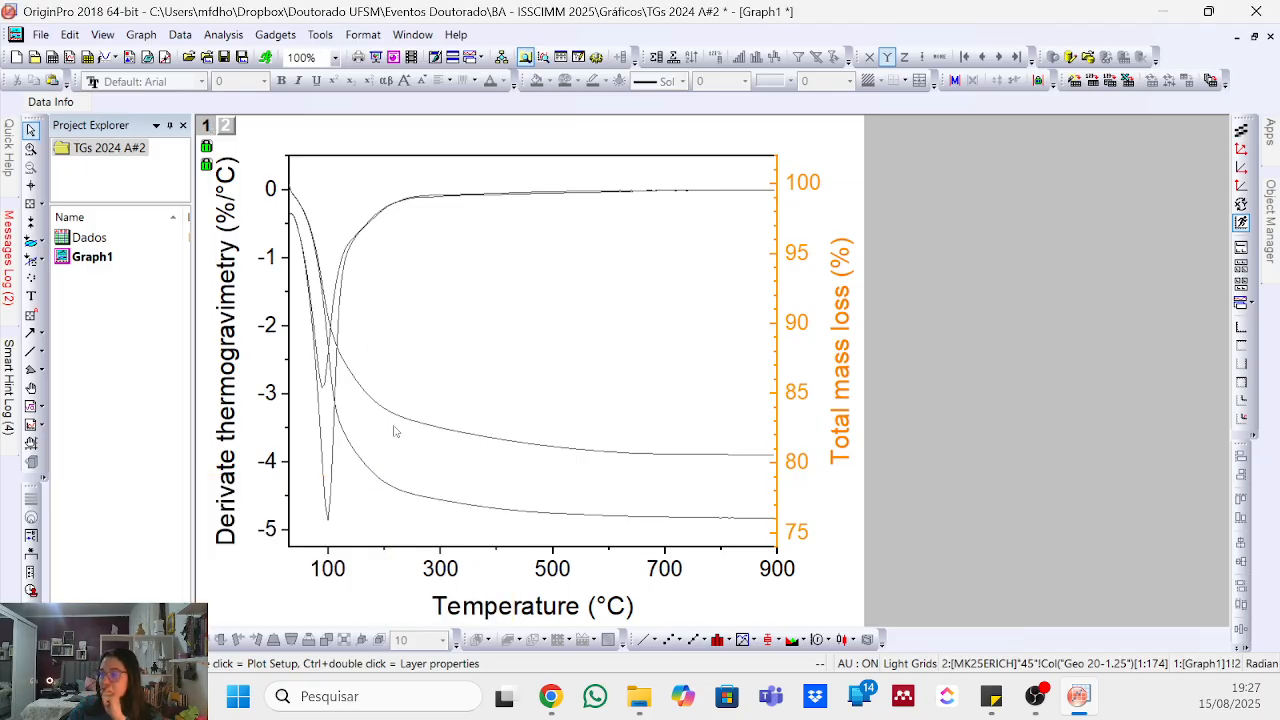
- Set Layer1's line colors to blue #00A0FF for the sheet 37 derivative curve and red #FF3E1C for the "Geo 20-1.25" curve
double_click(334, 465)
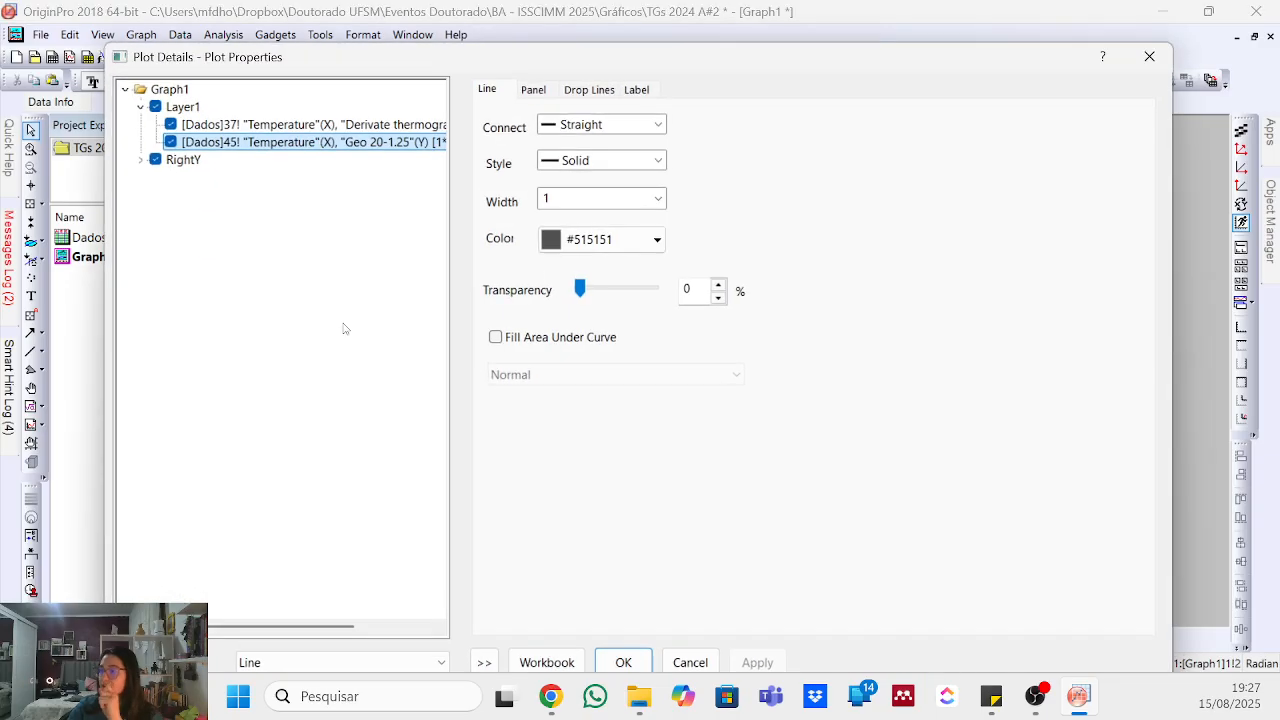
click(390, 124)
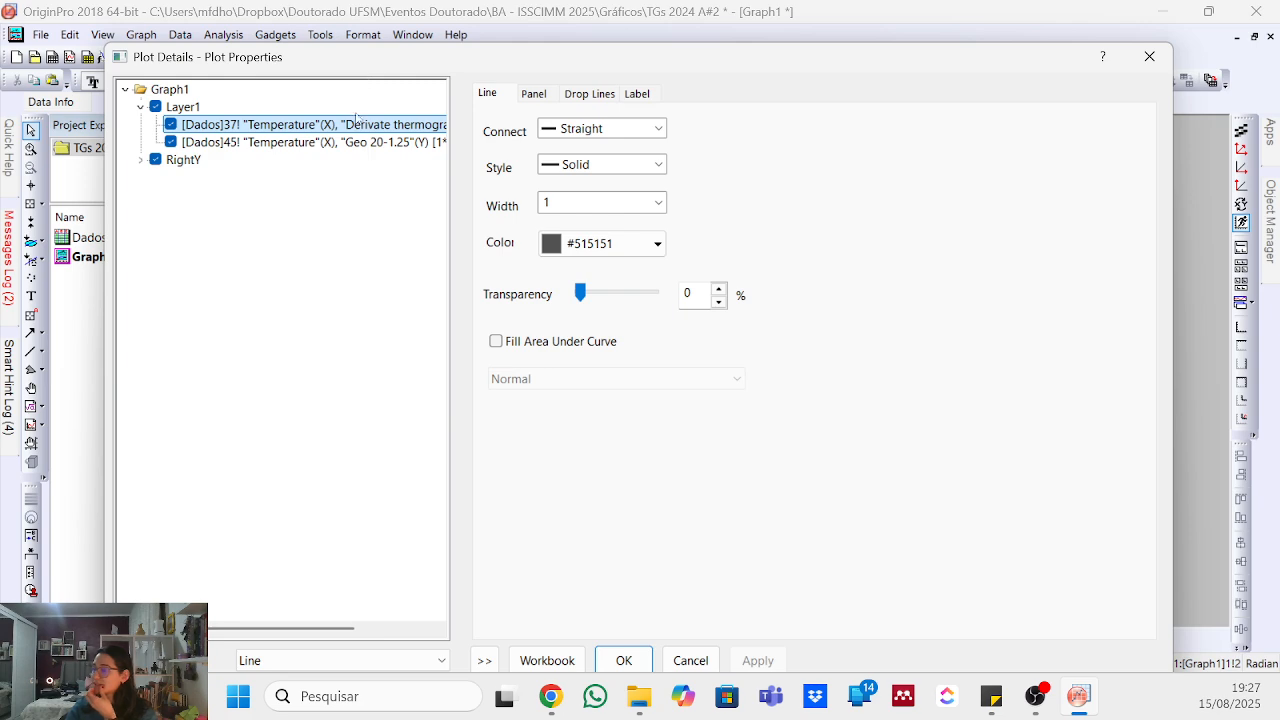
click(627, 245)
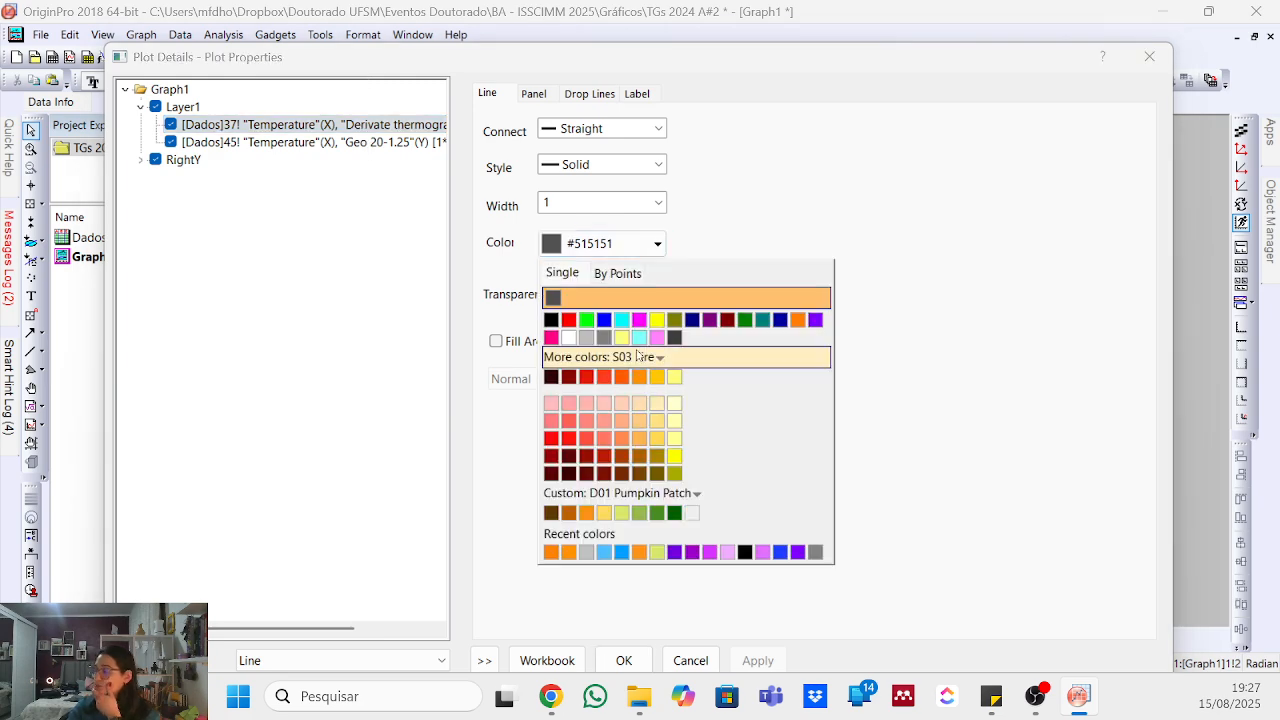
click(621, 552)
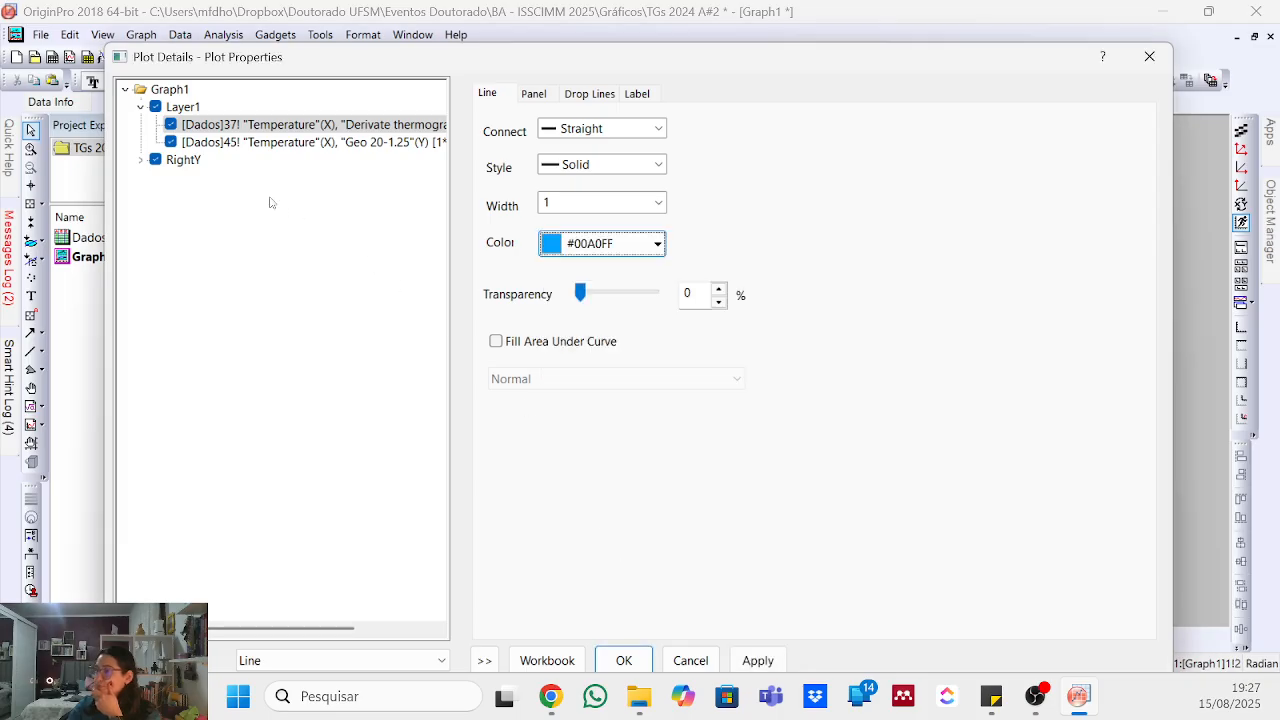
click(233, 143)
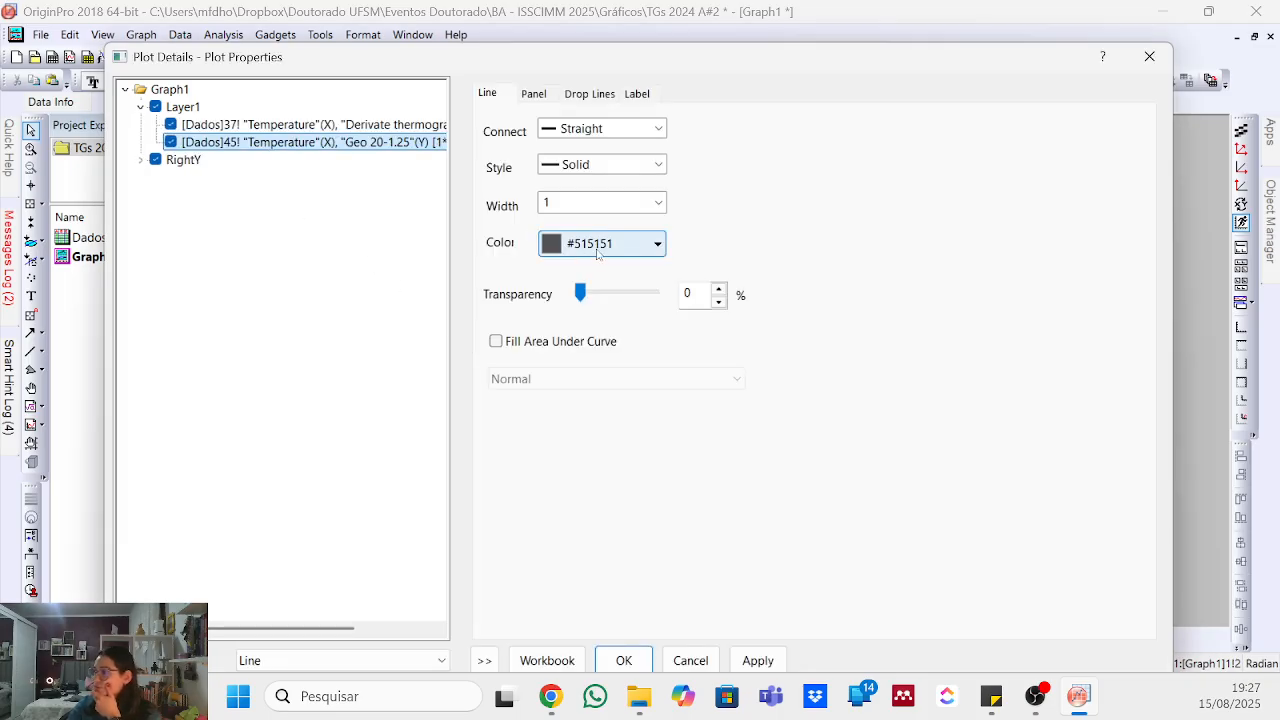
click(597, 247)
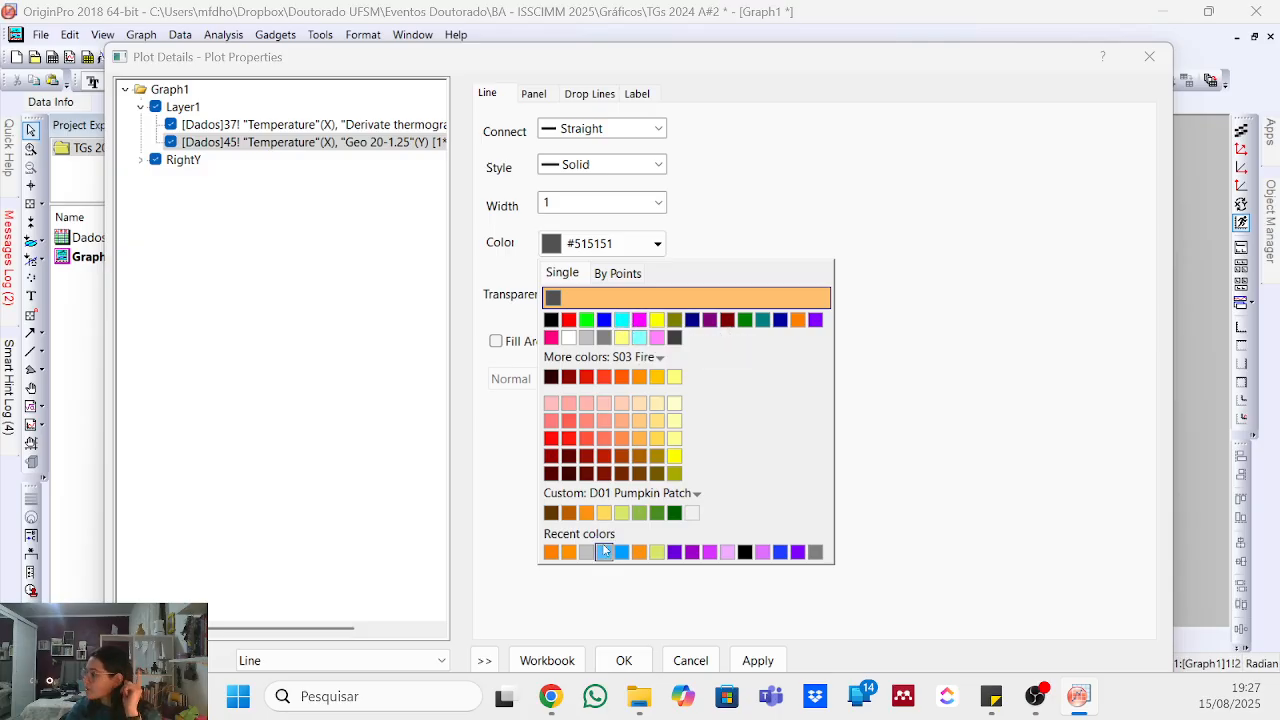
click(604, 377)
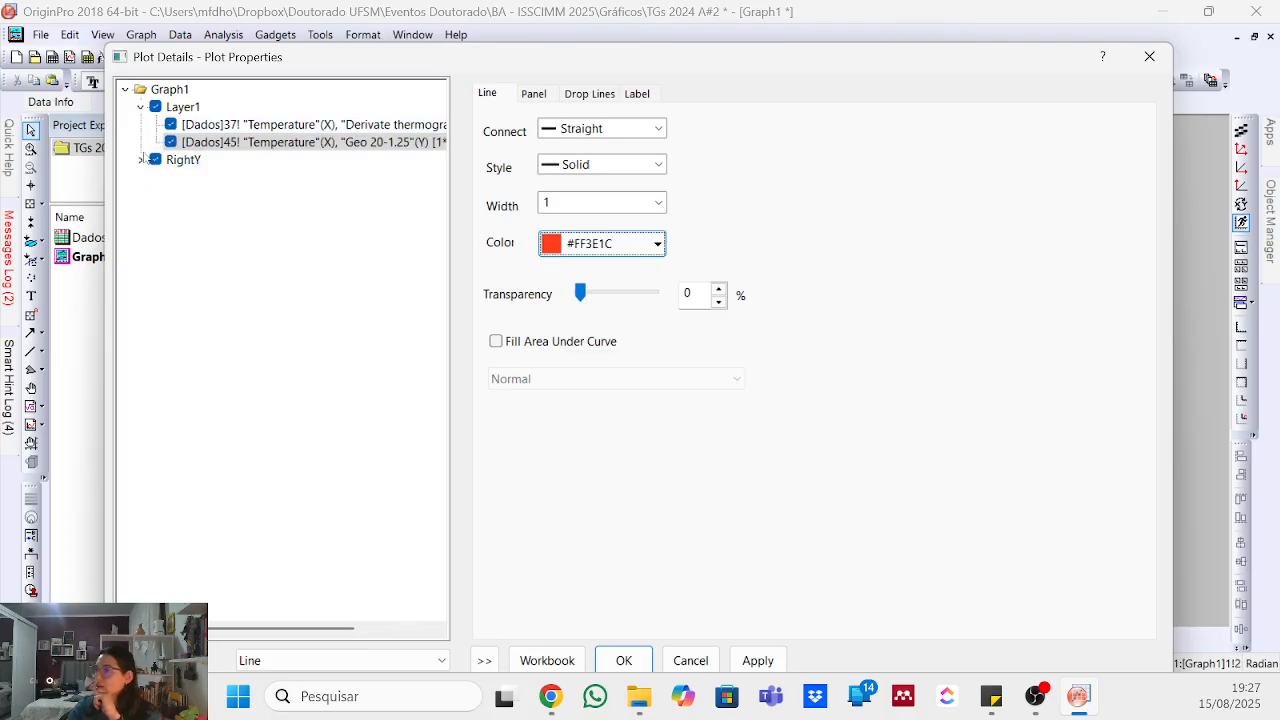
- Color the RightY layer's "Total mass loss" curve blue #00A0FF and its "Mass loss" curve red #FF3E1C, and accept the plot properties
click(142, 162)
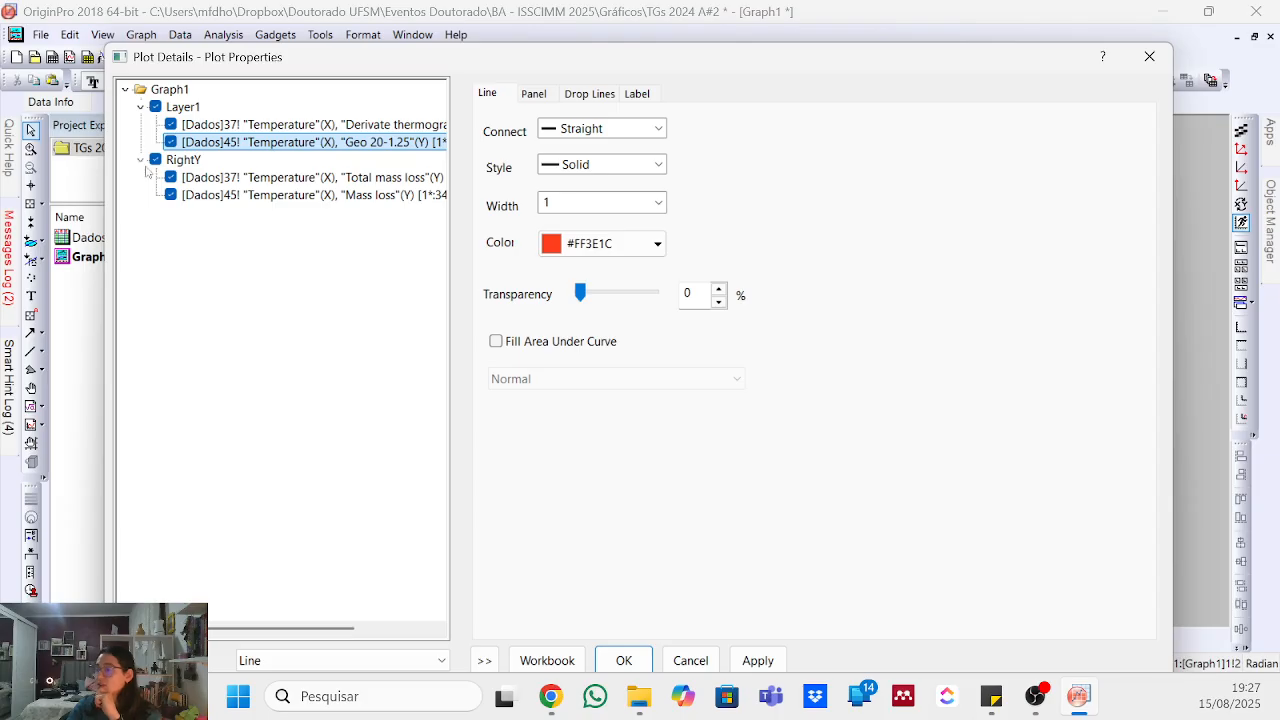
click(246, 182)
click(633, 250)
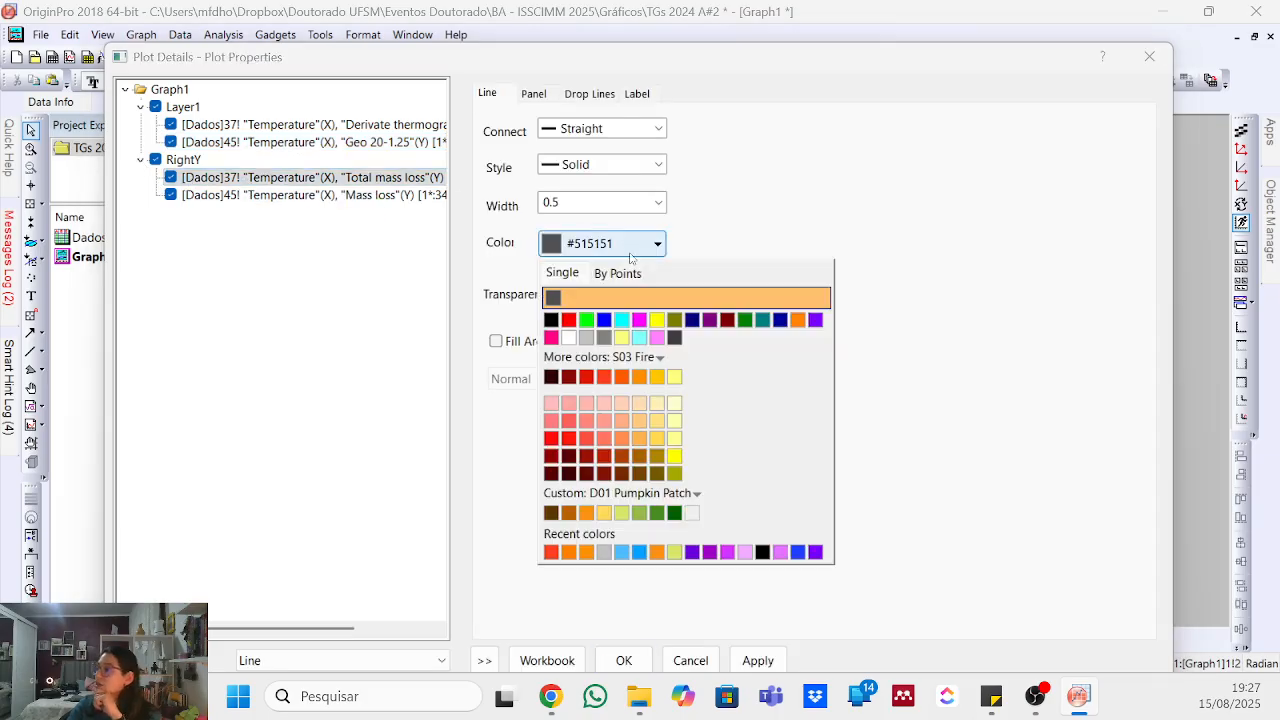
click(640, 552)
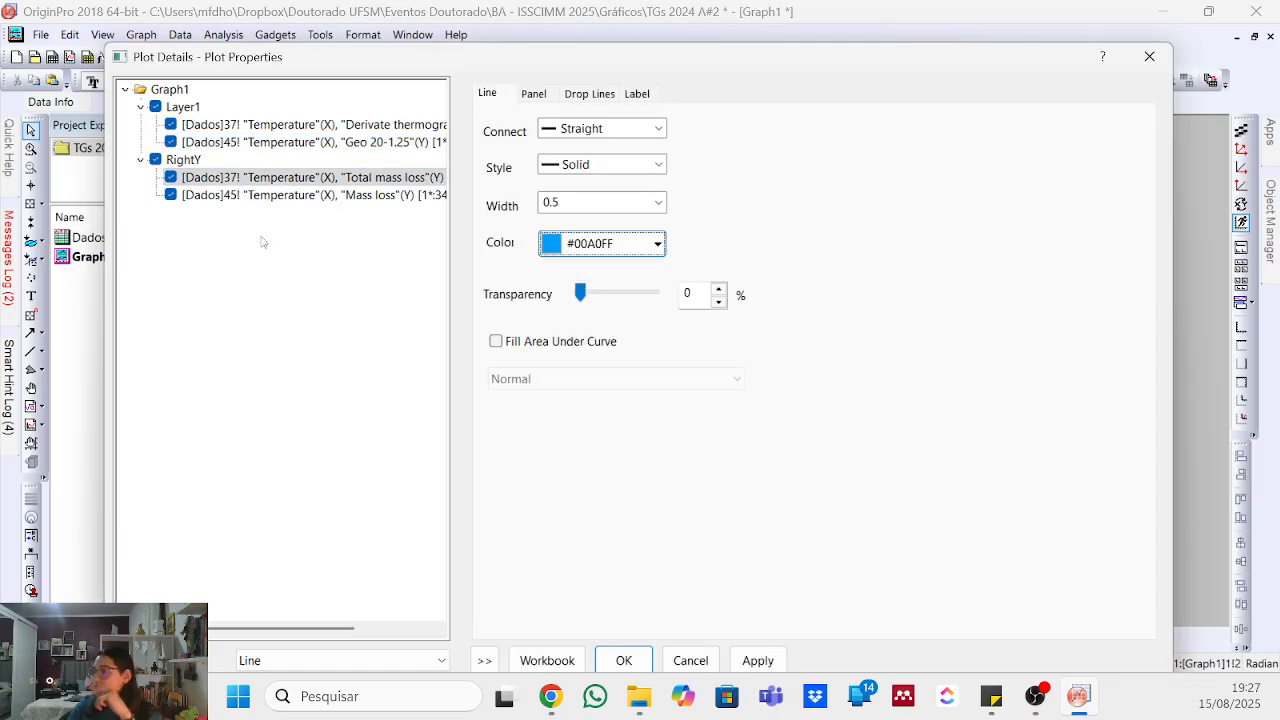
click(245, 197)
click(584, 243)
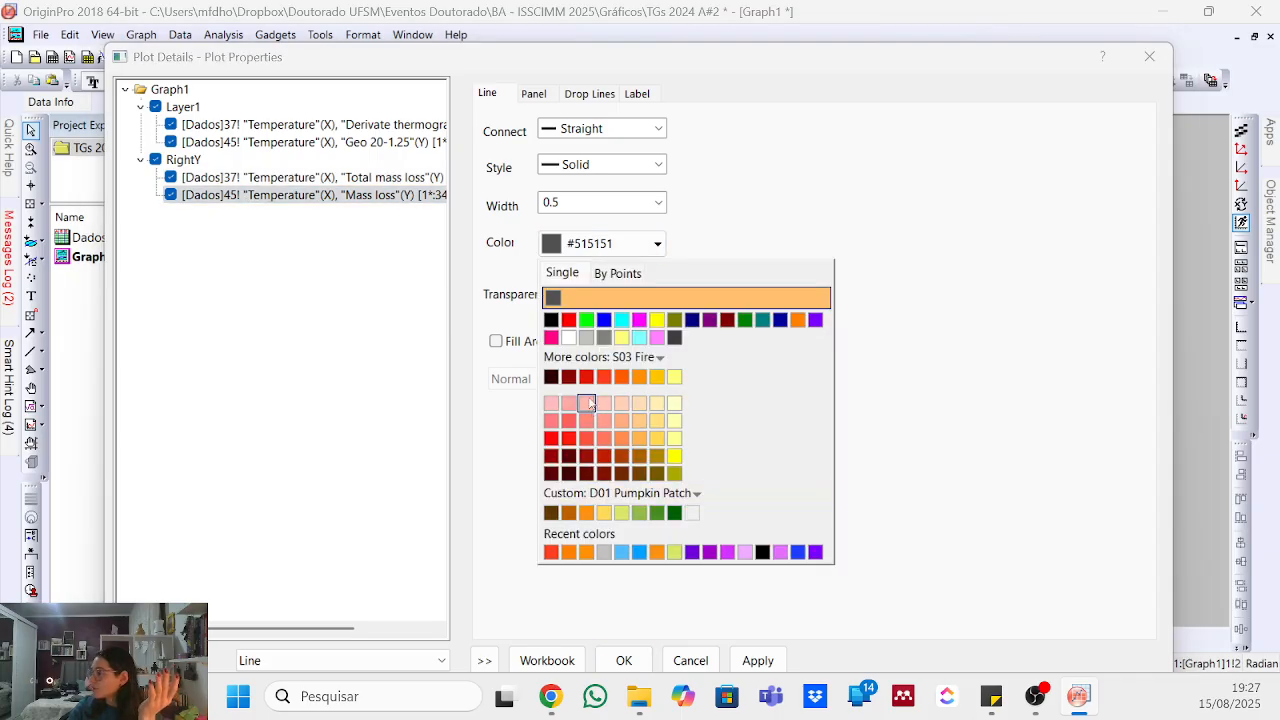
click(606, 374)
click(623, 660)
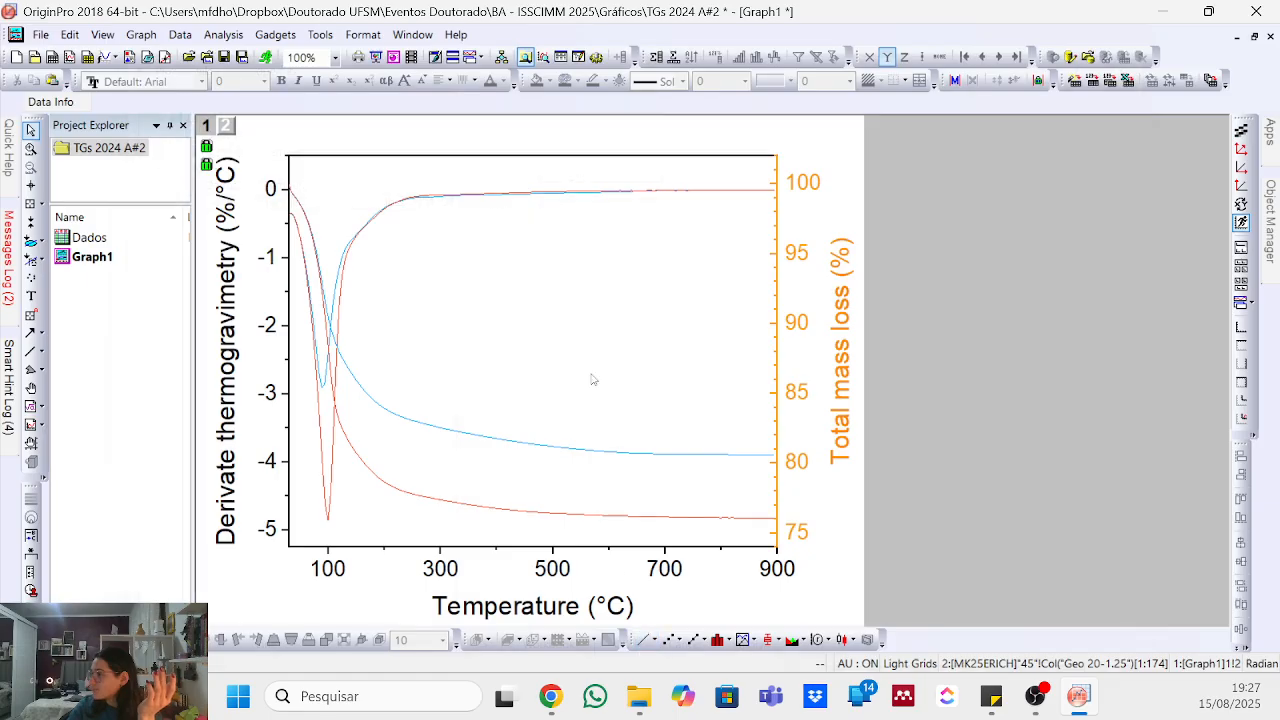
- Set the line width of both derivative curves in Layer1 to 3
double_click(332, 340)
click(601, 197)
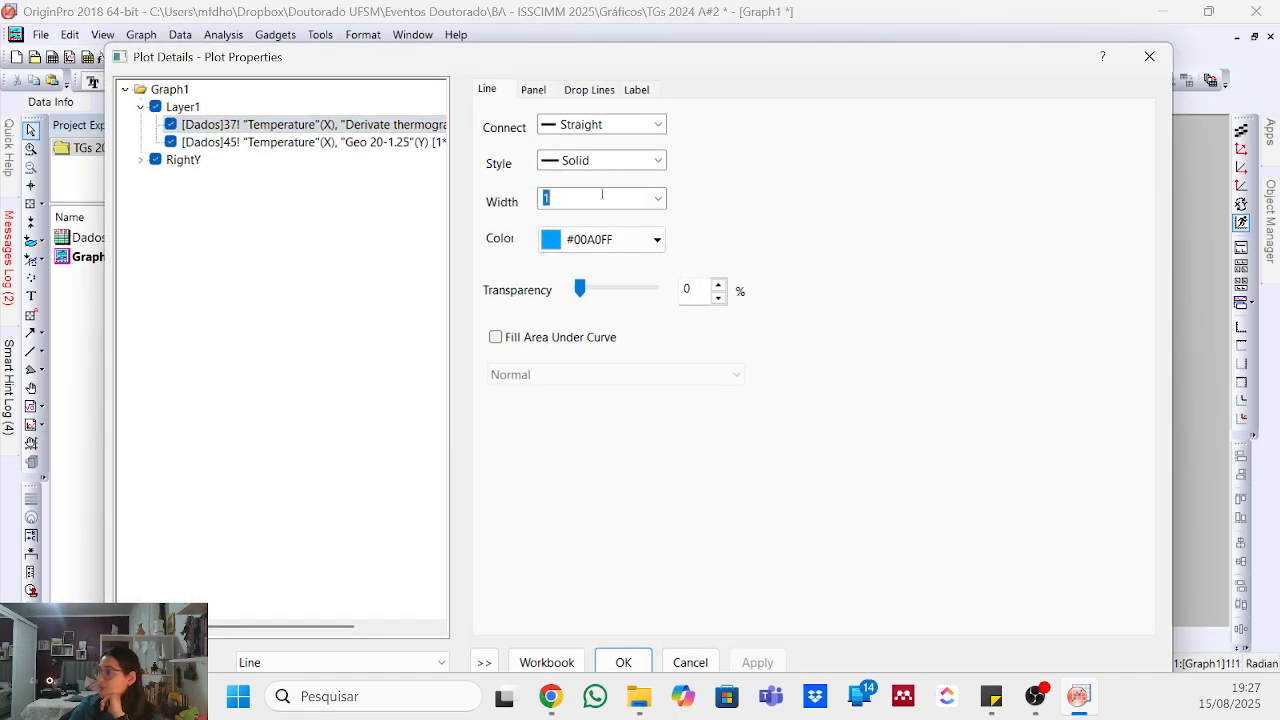
text(3)
click(293, 147)
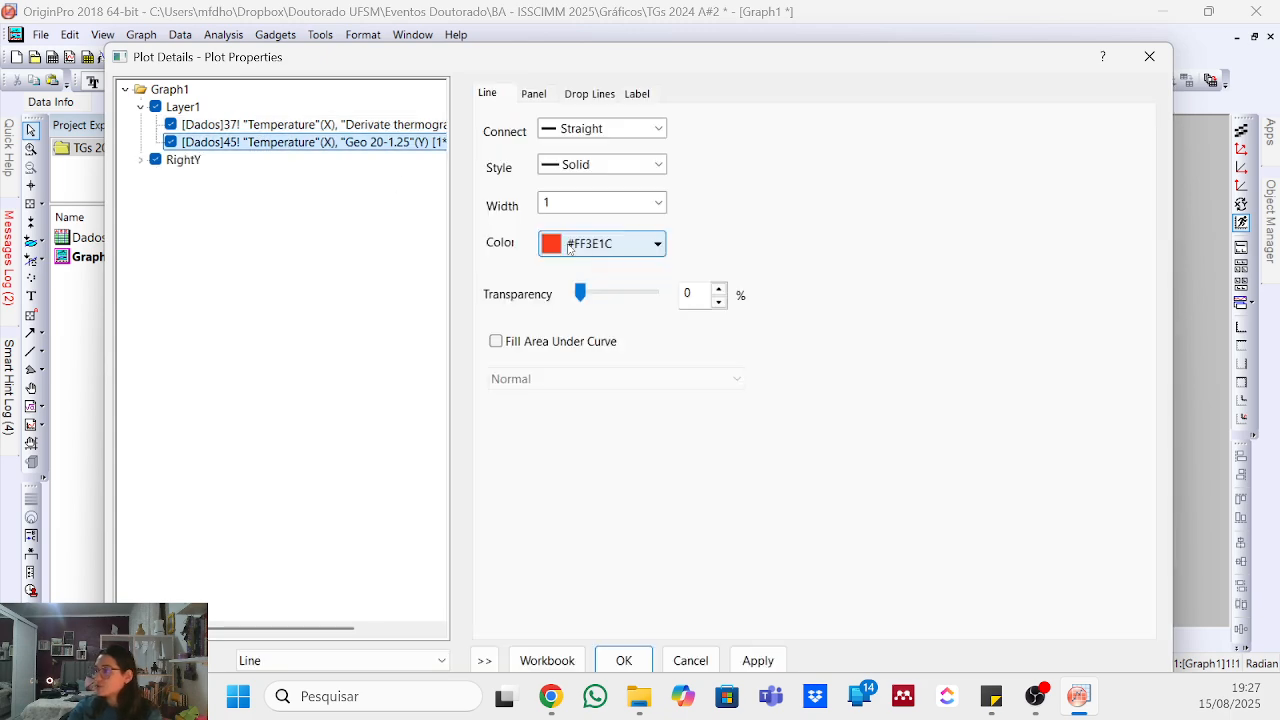
click(600, 203)
text(3)
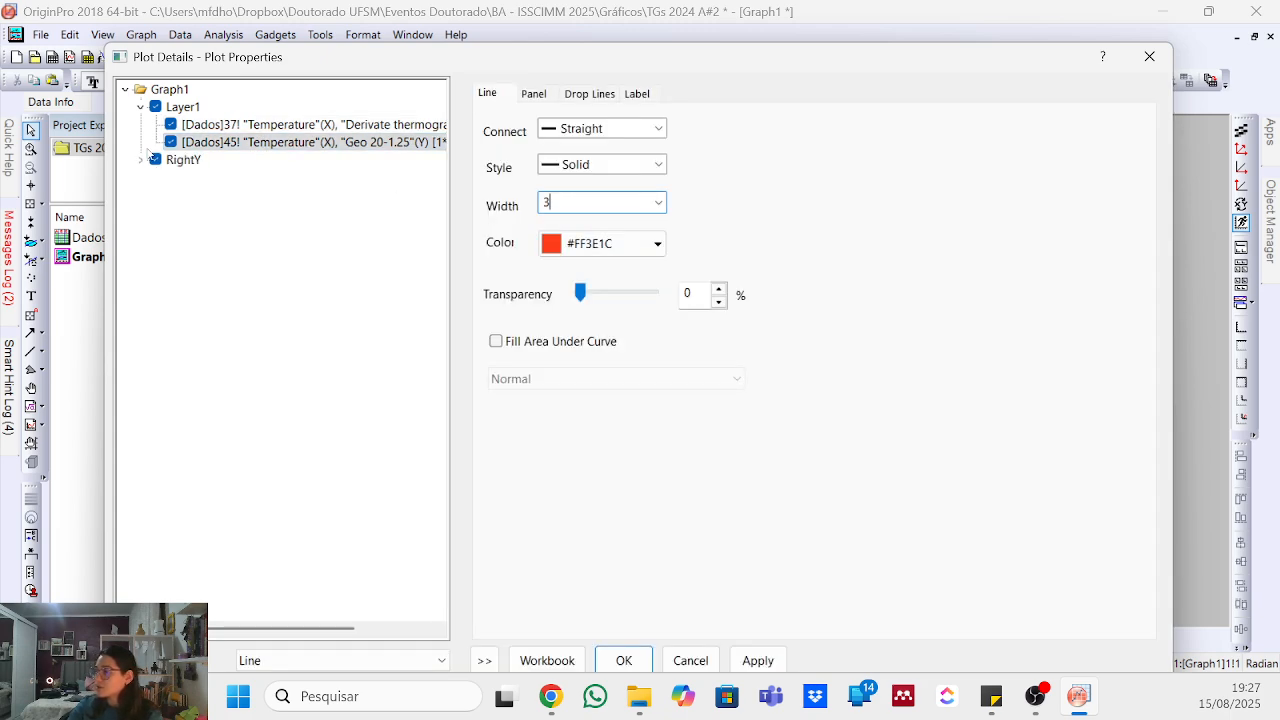
- Set the line width of both mass loss curves in the RightY layer to 3 and accept the plot properties
click(141, 160)
click(302, 178)
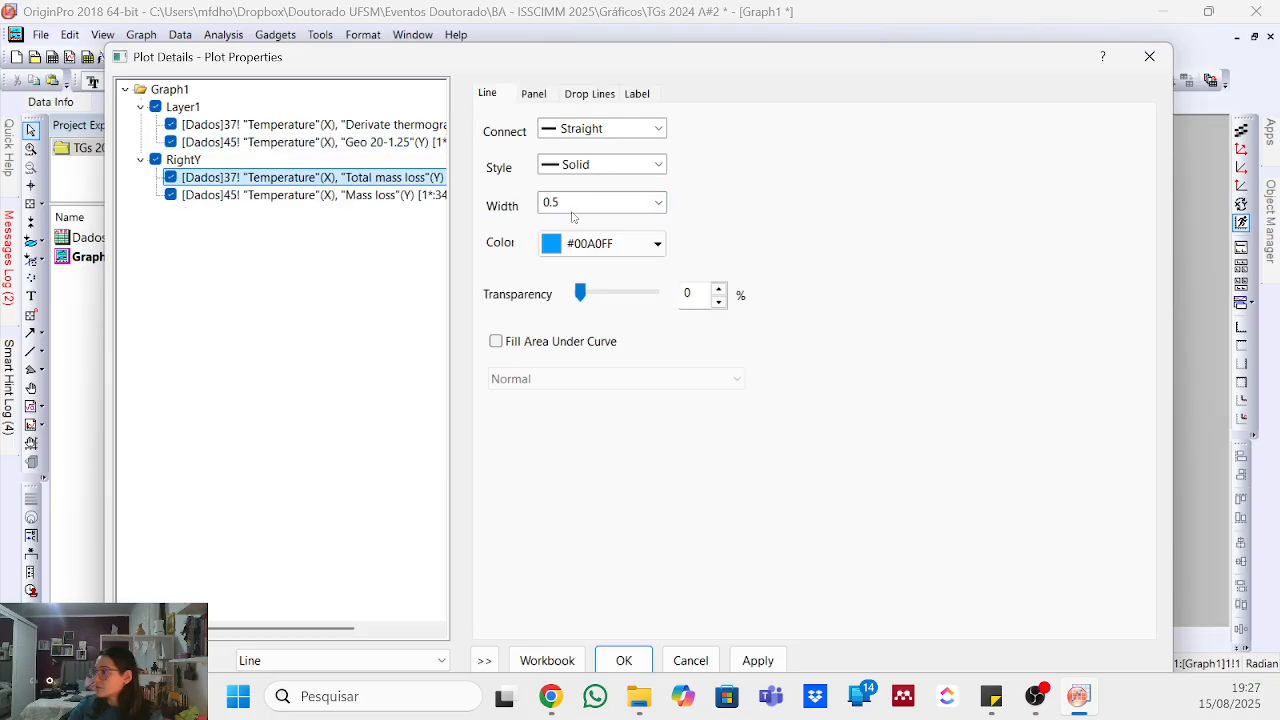
click(572, 203)
click(400, 196)
click(565, 196)
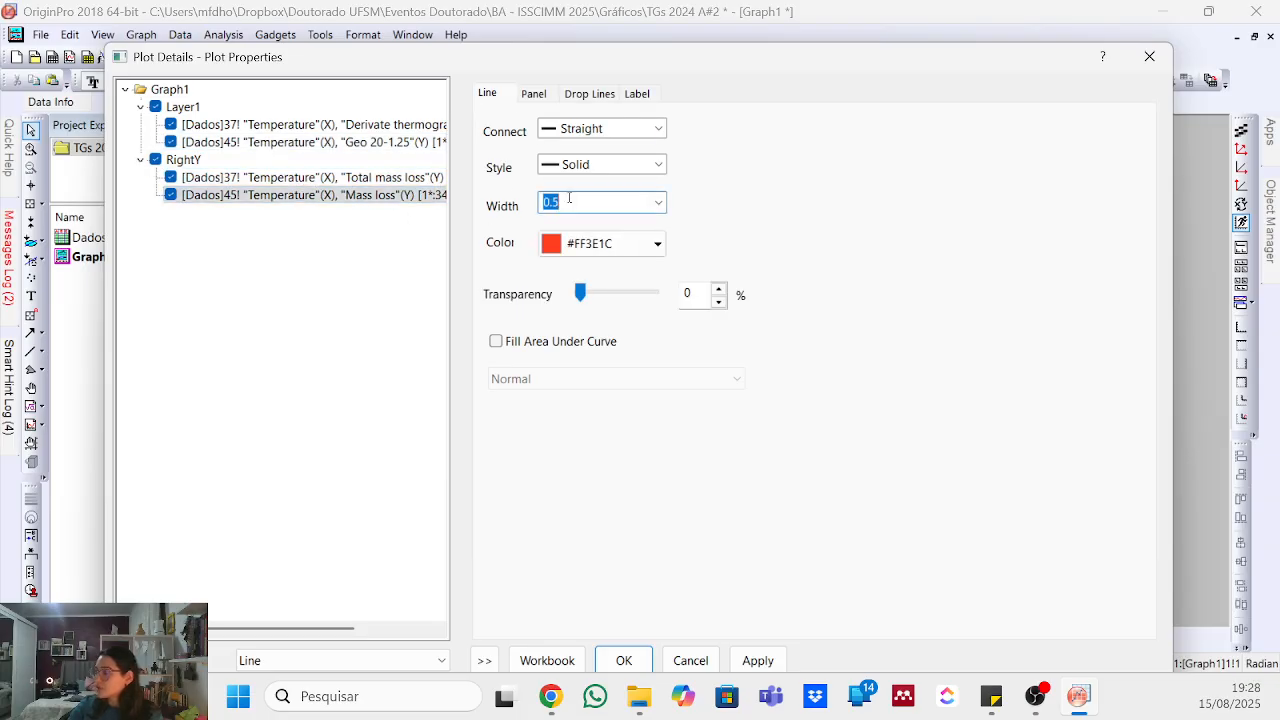
text(3)
click(624, 660)
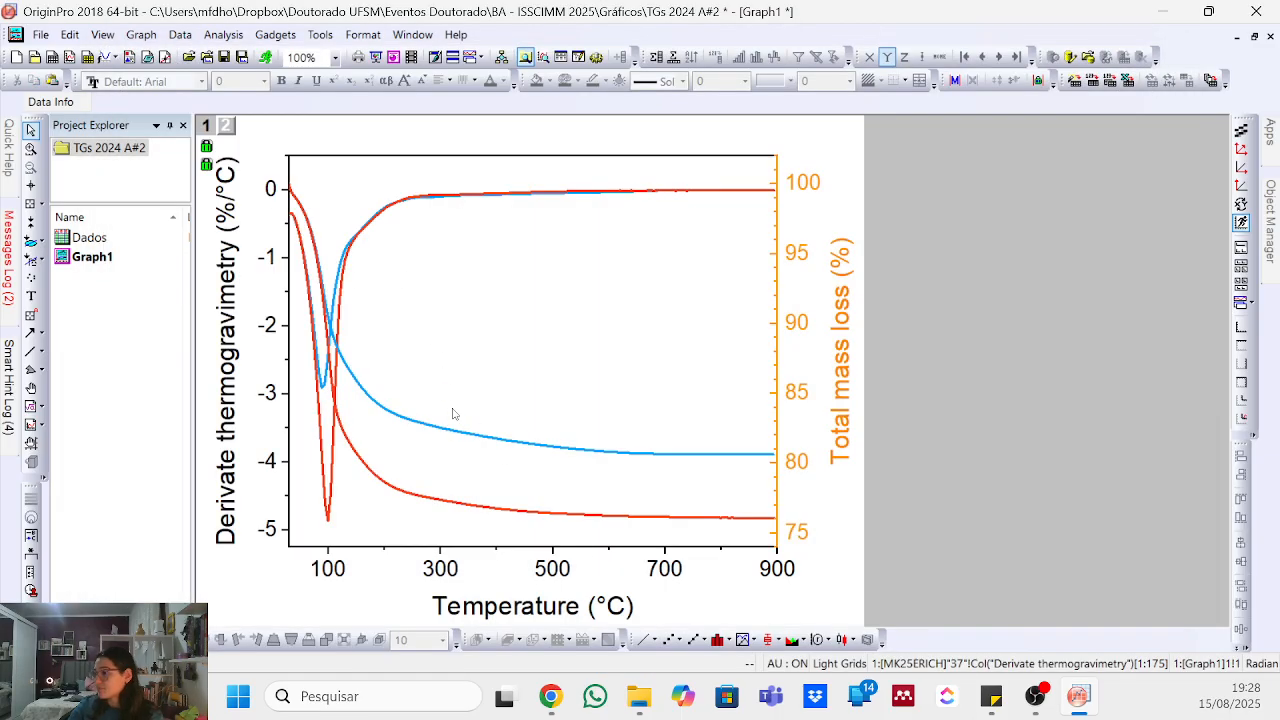
- Set the line width of both derivative curves in Layer1 to 2 in the plot properties
click(409, 287)
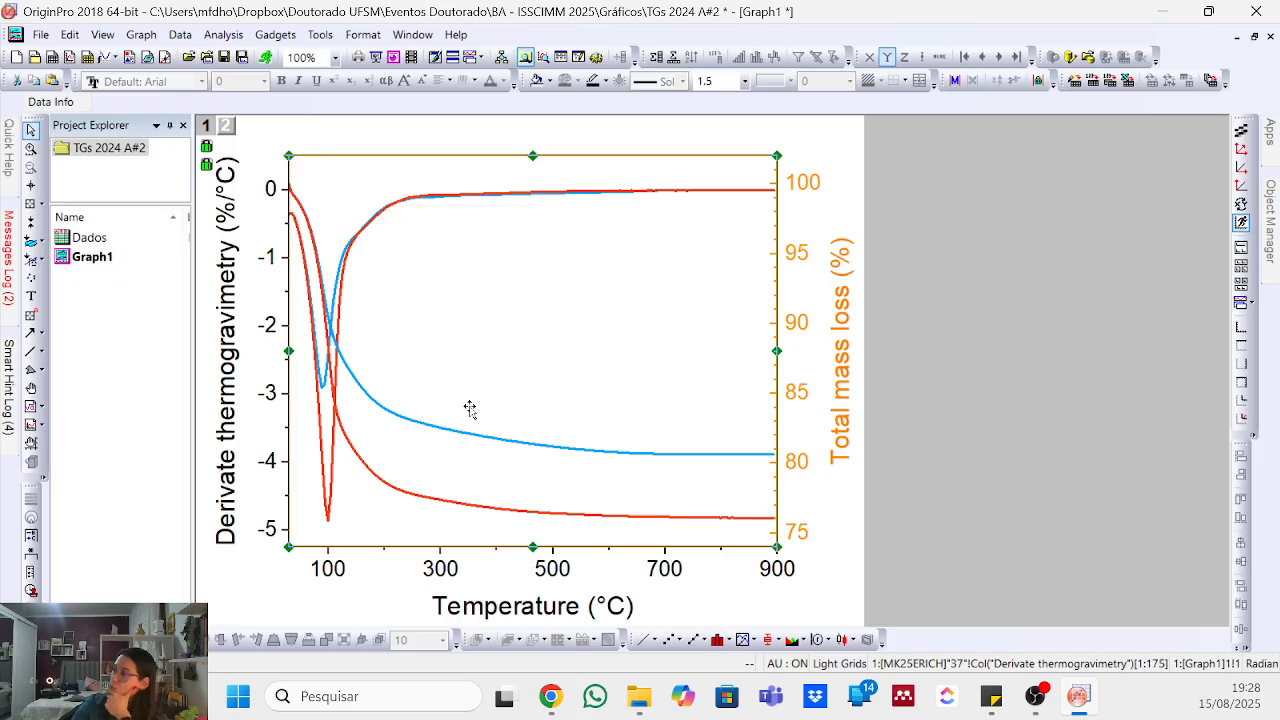
click(884, 381)
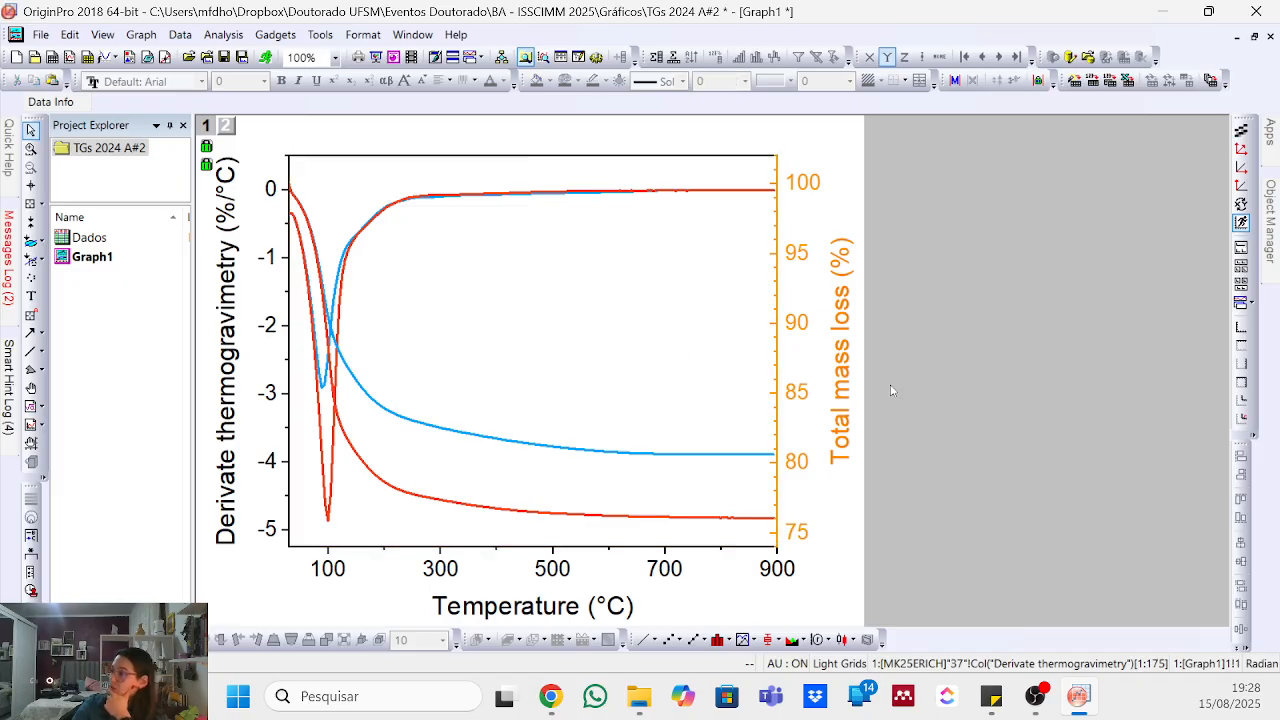
double_click(339, 388)
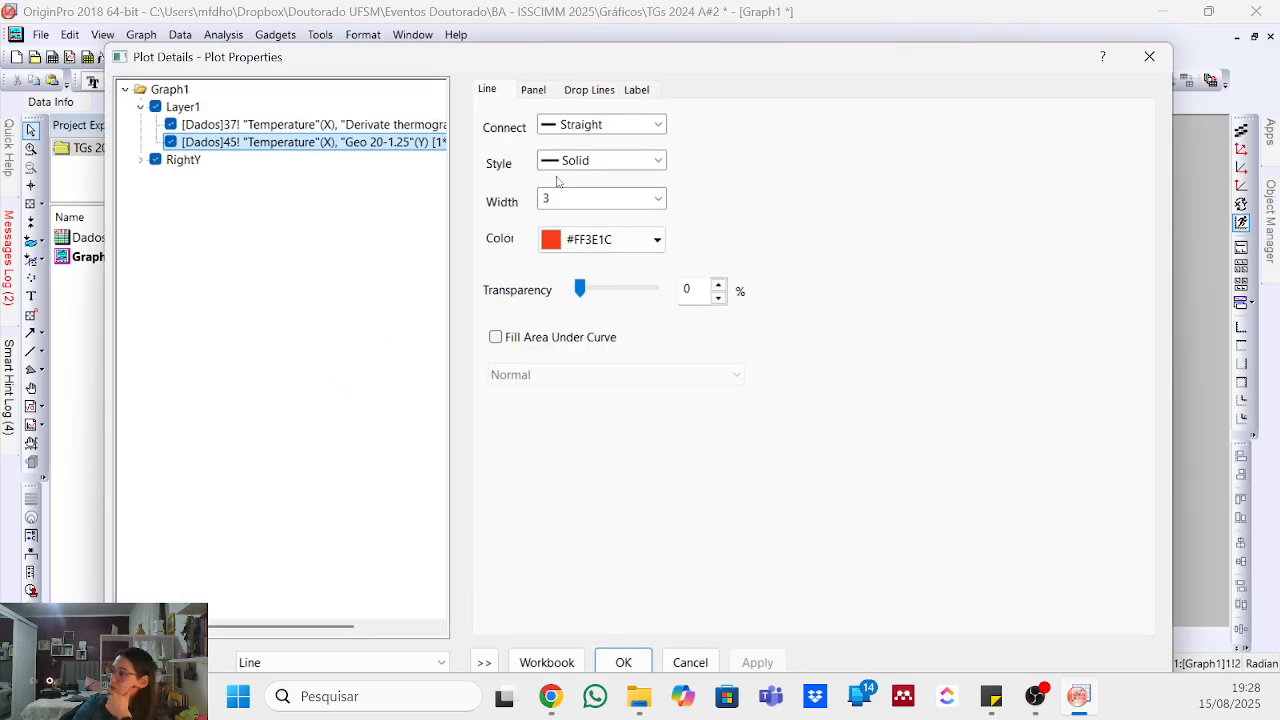
double_click(588, 198)
text(2)
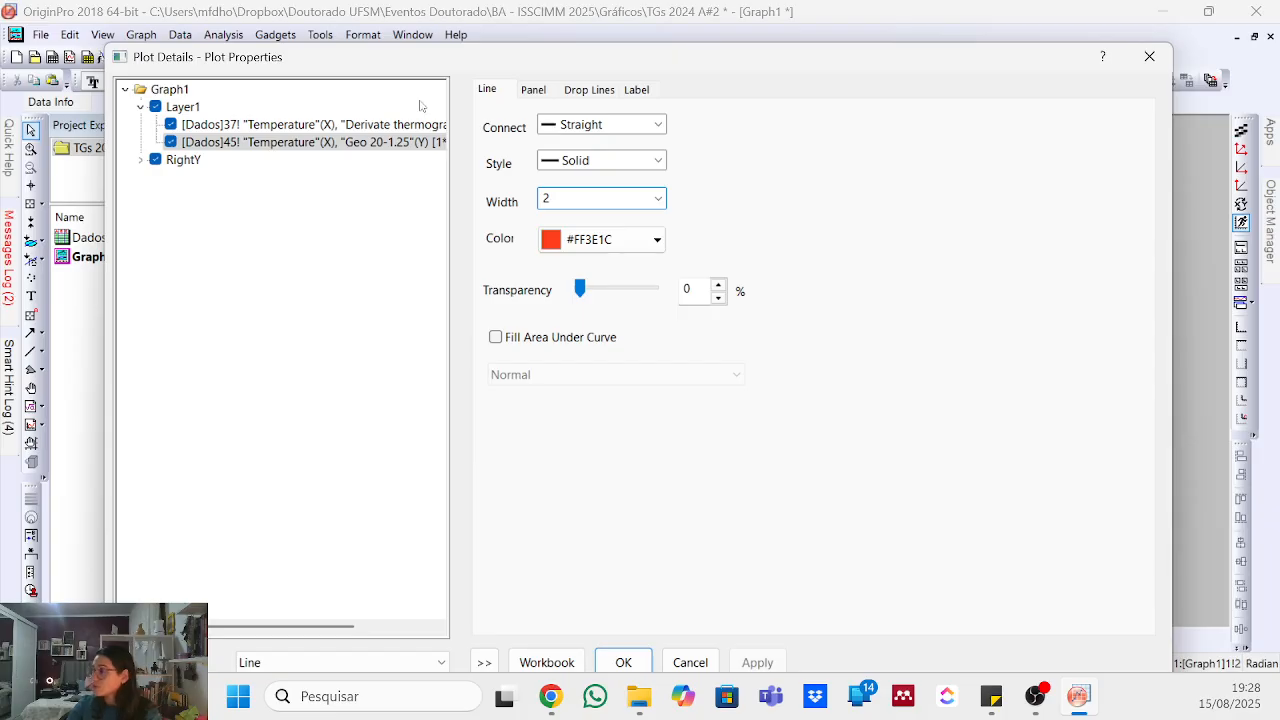
click(385, 125)
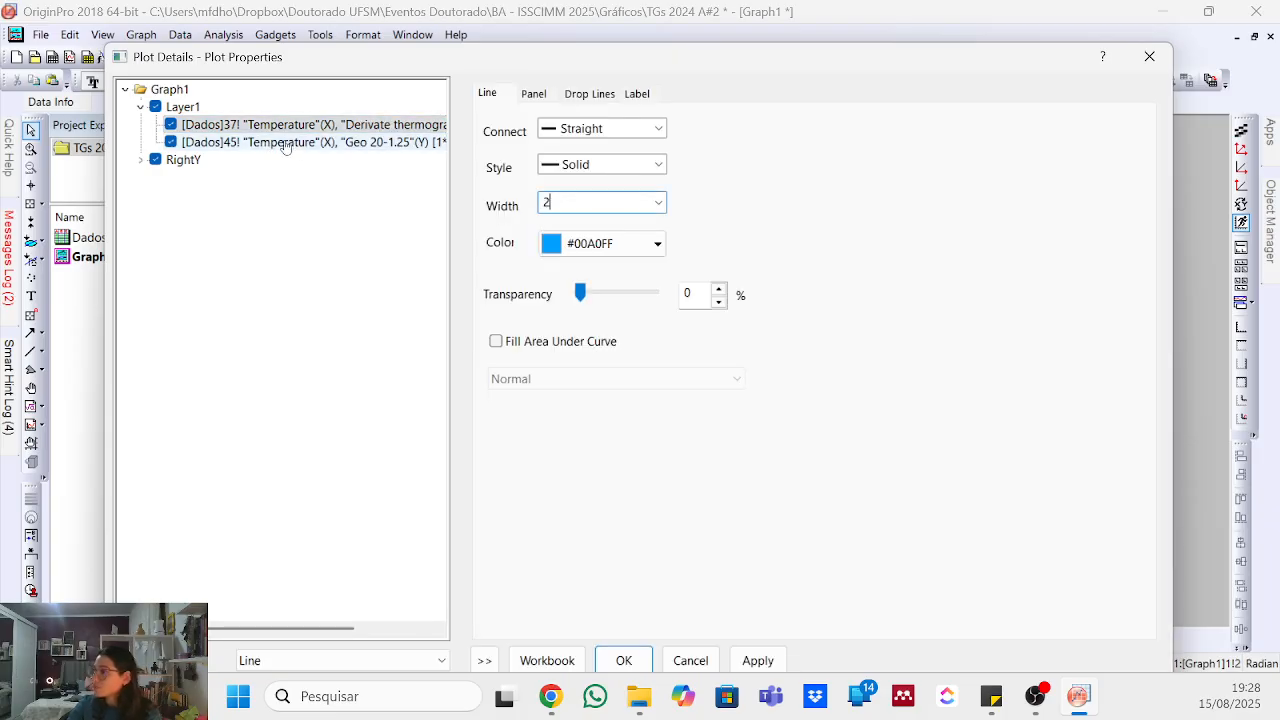
- Set the line width of both mass loss curves in the RightY layer to 2 and accept the plot properties
click(141, 160)
click(430, 178)
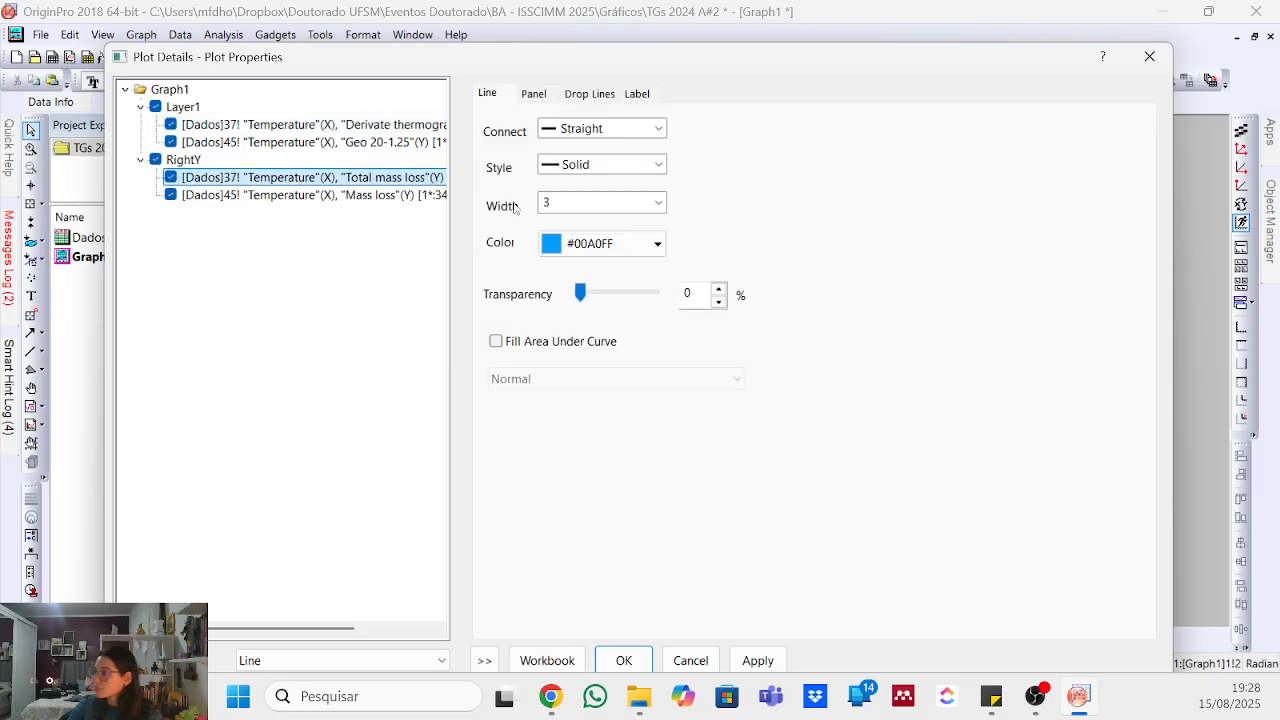
click(418, 196)
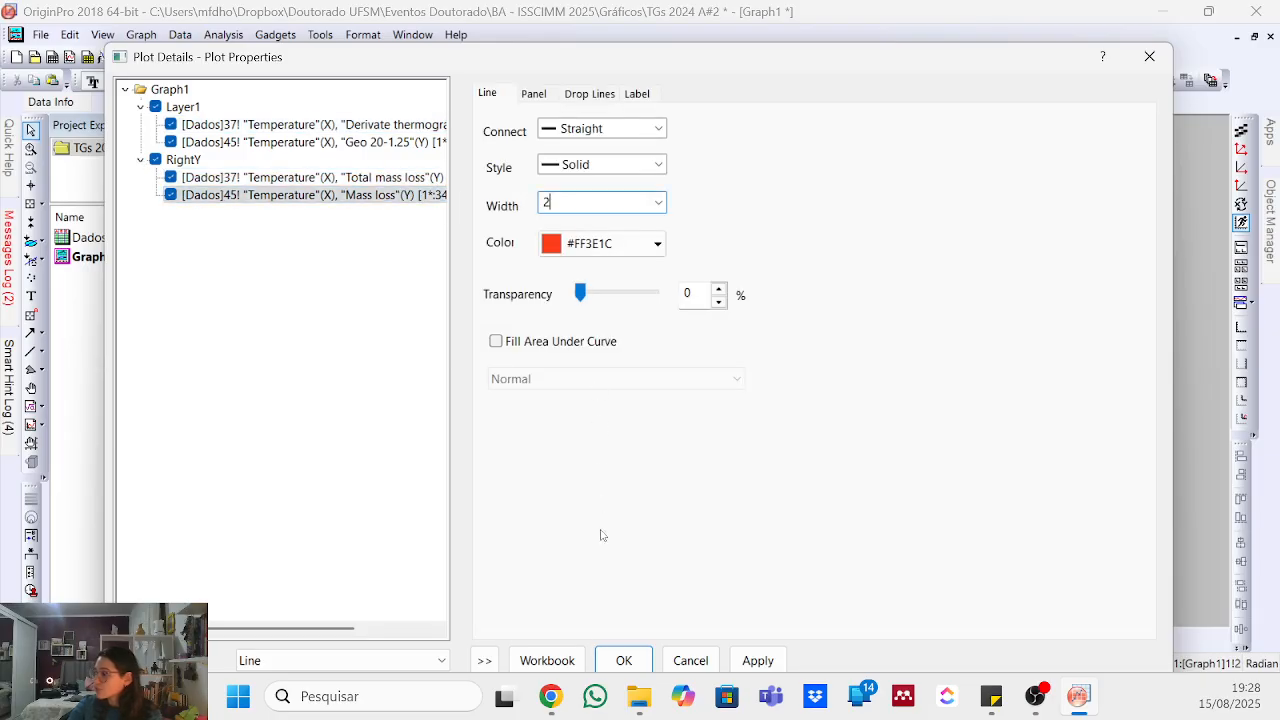
click(623, 659)
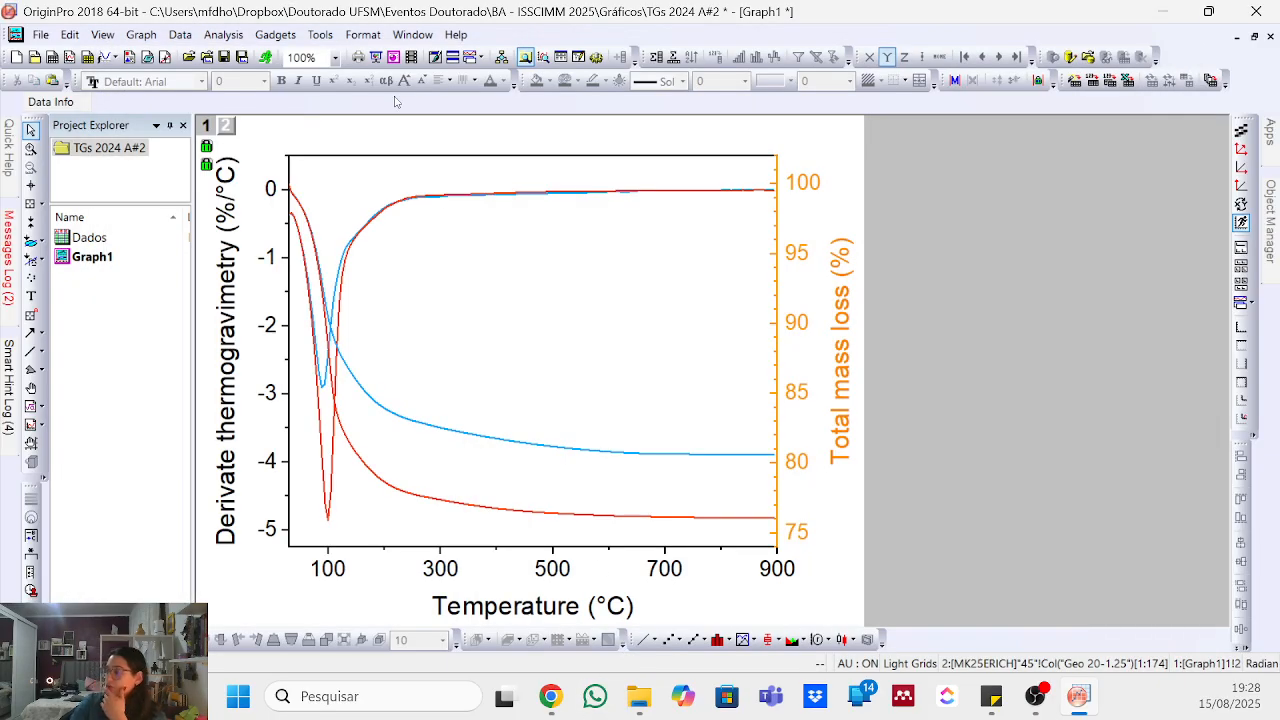
double_click(777, 226)
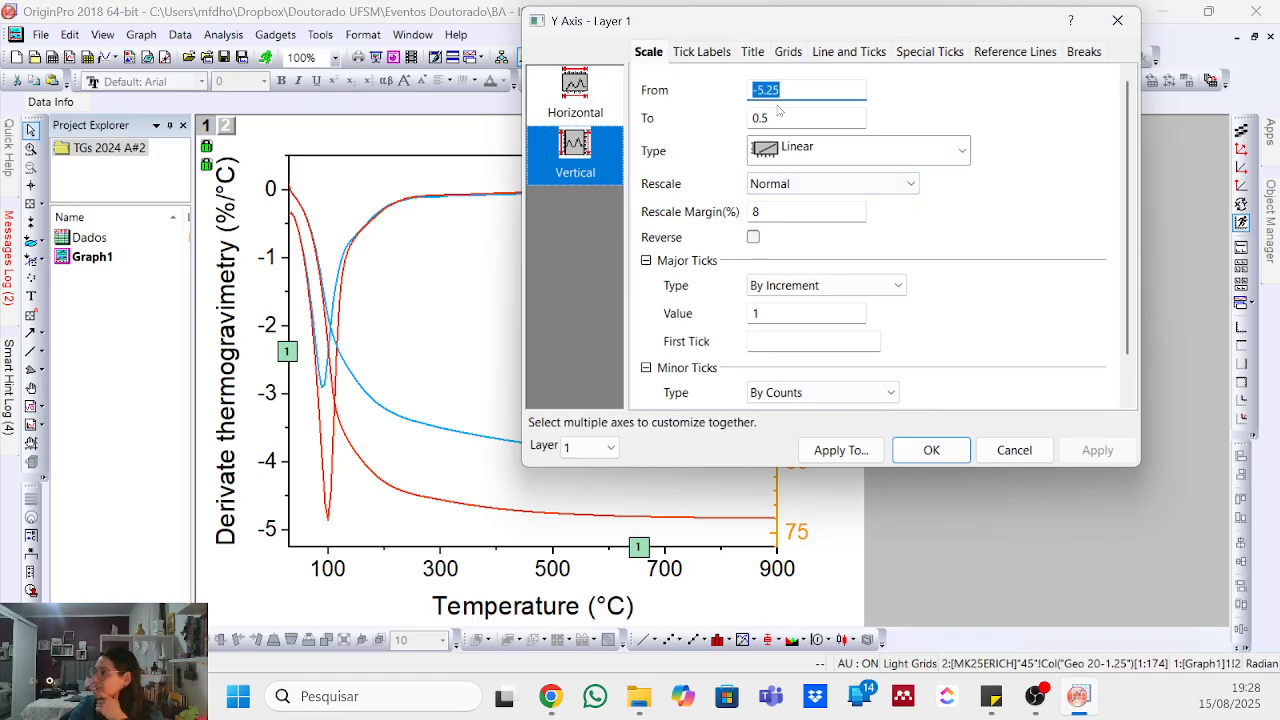
click(1005, 450)
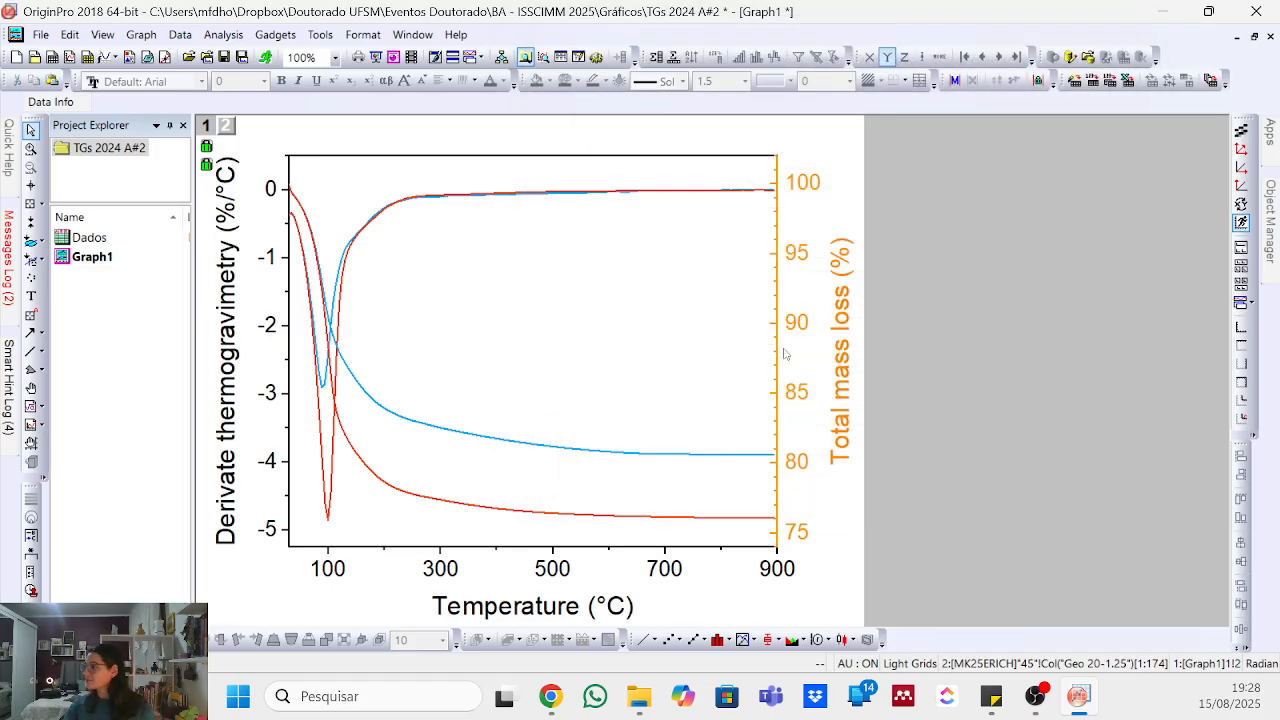
click(598, 84)
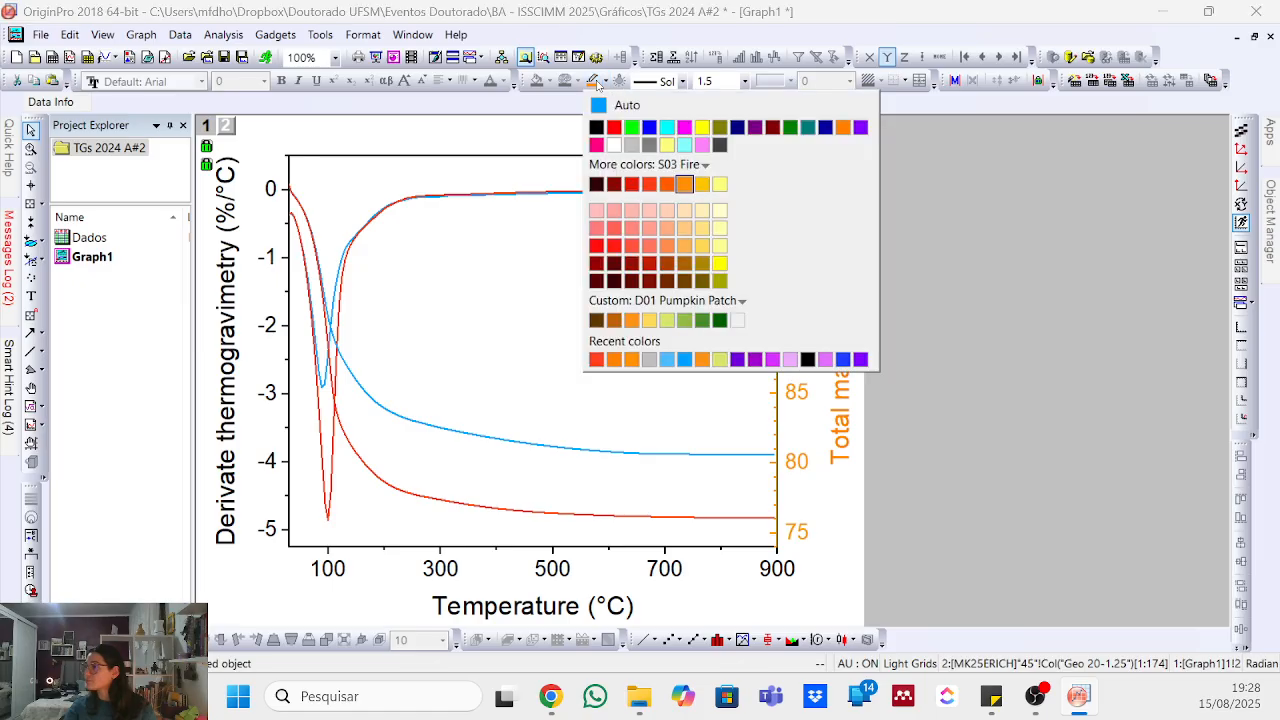
click(236, 150)
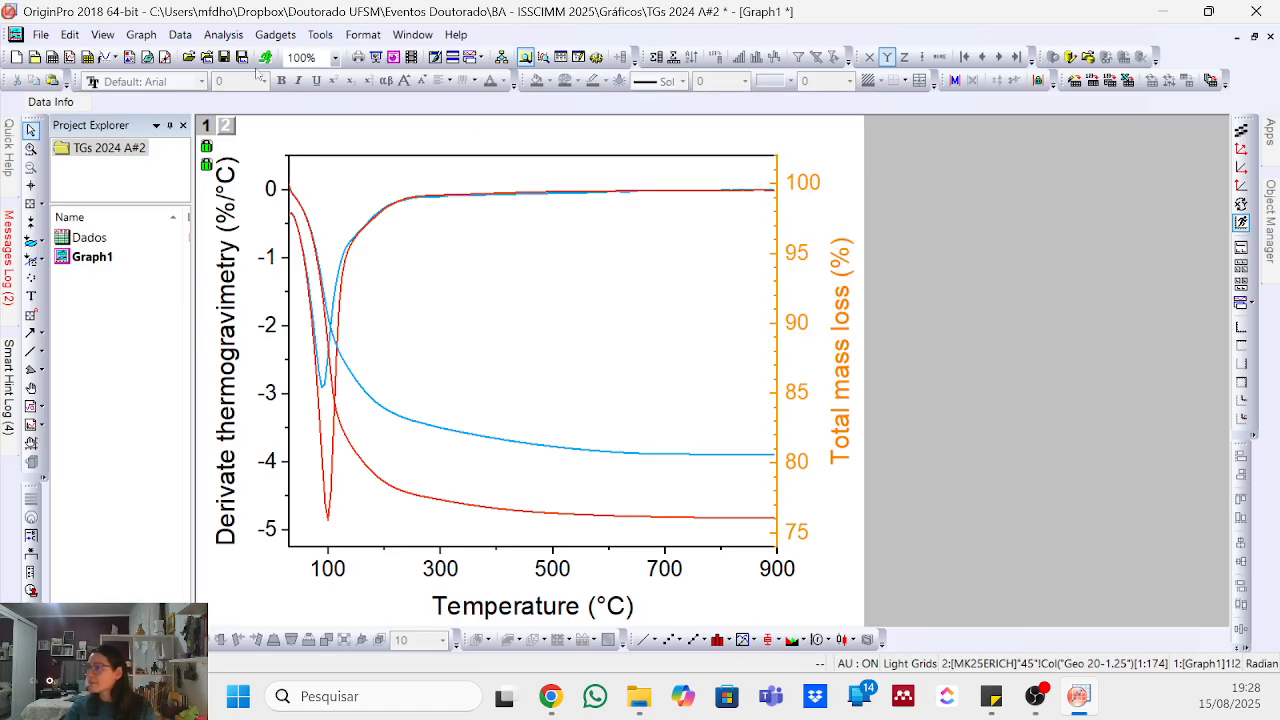
- Make the RightY layer active and color its right axis line and tick labels gray
click(226, 127)
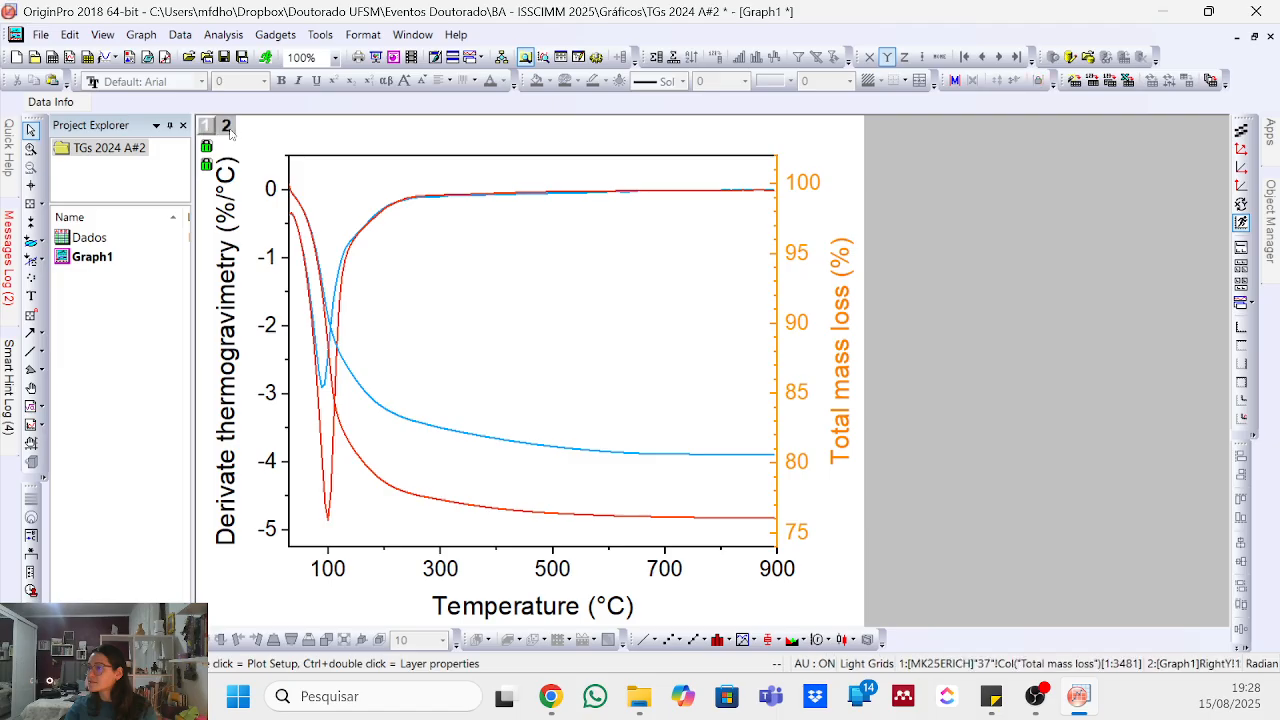
click(779, 244)
click(596, 81)
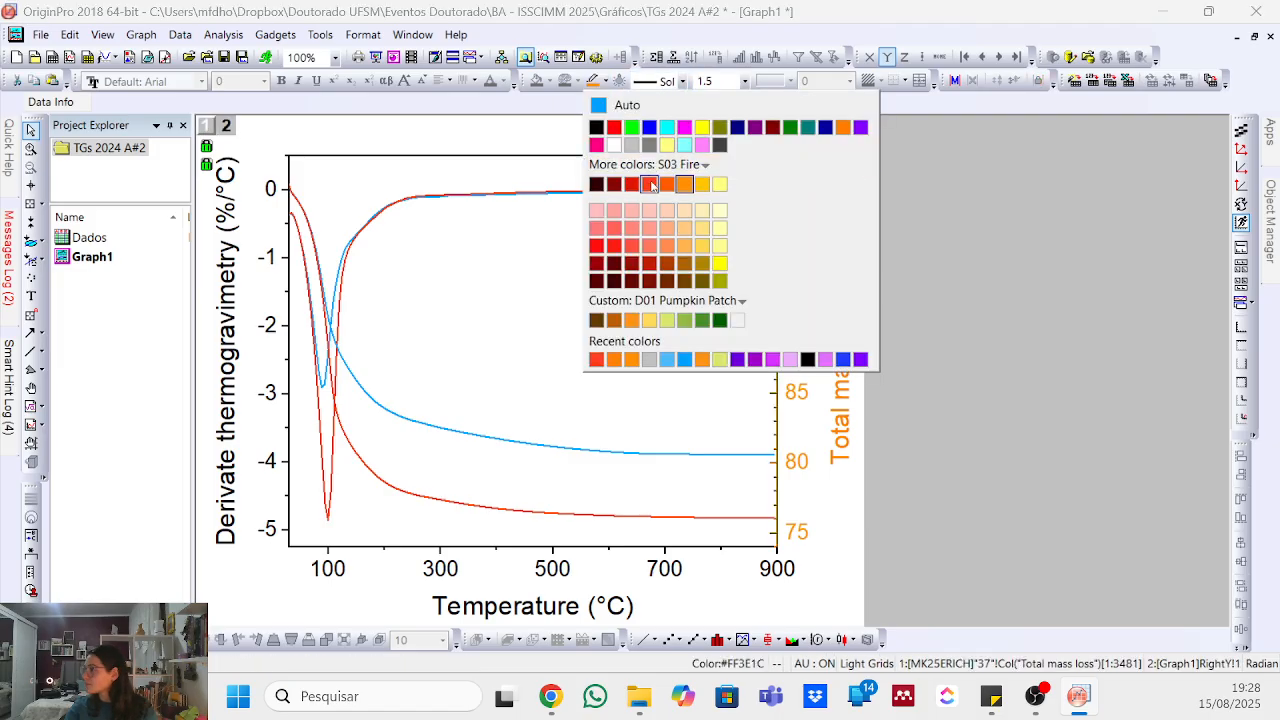
click(649, 145)
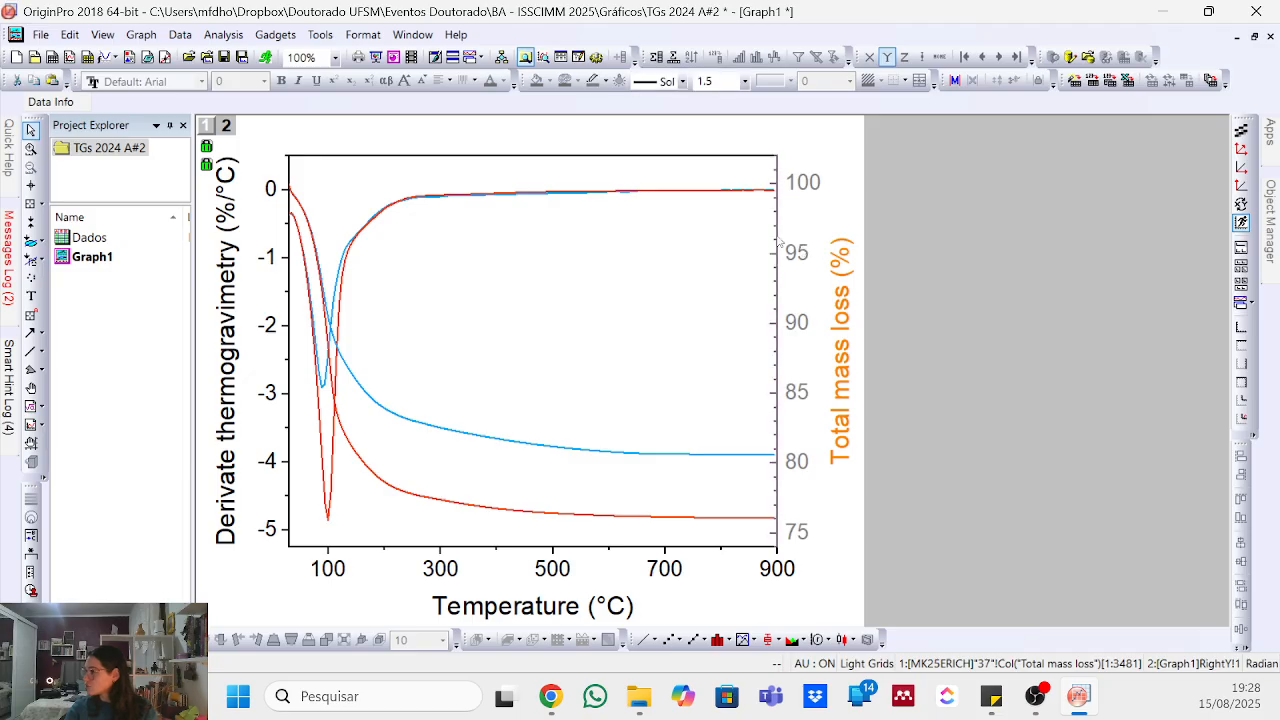
- Color the RightY layer's right axis black and set its line style to Dash
click(604, 81)
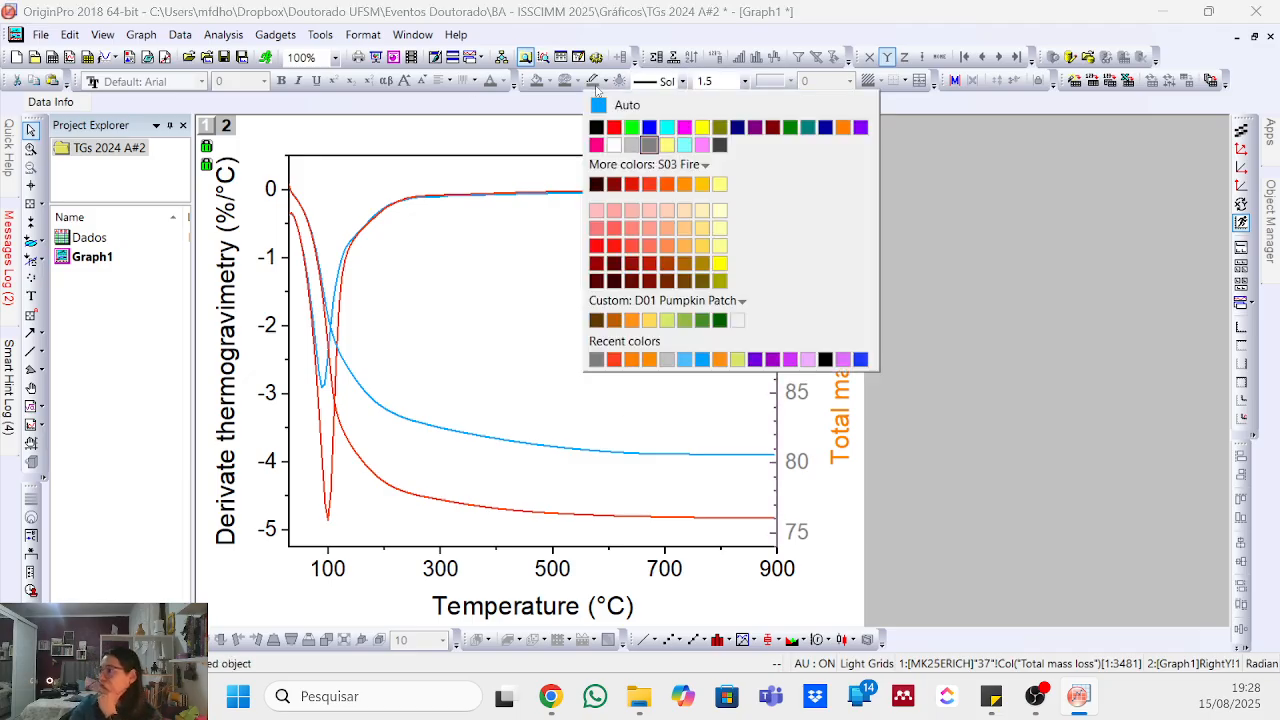
click(603, 131)
click(662, 81)
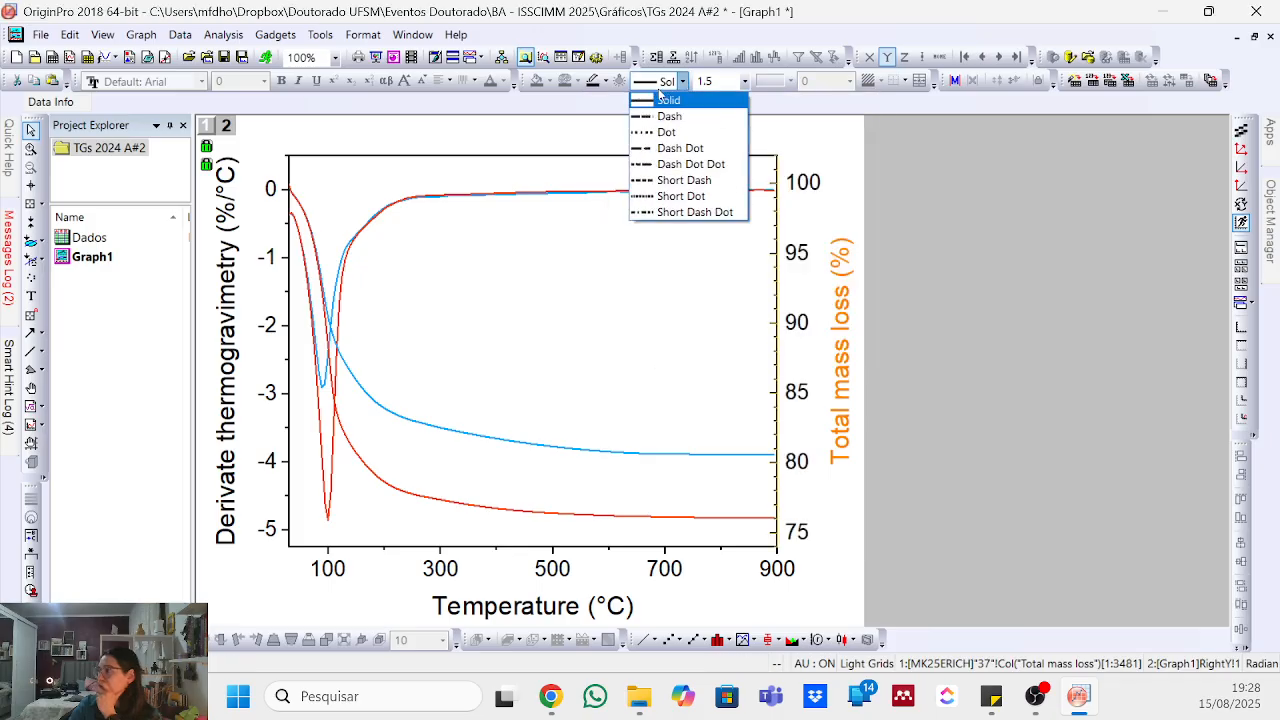
click(665, 115)
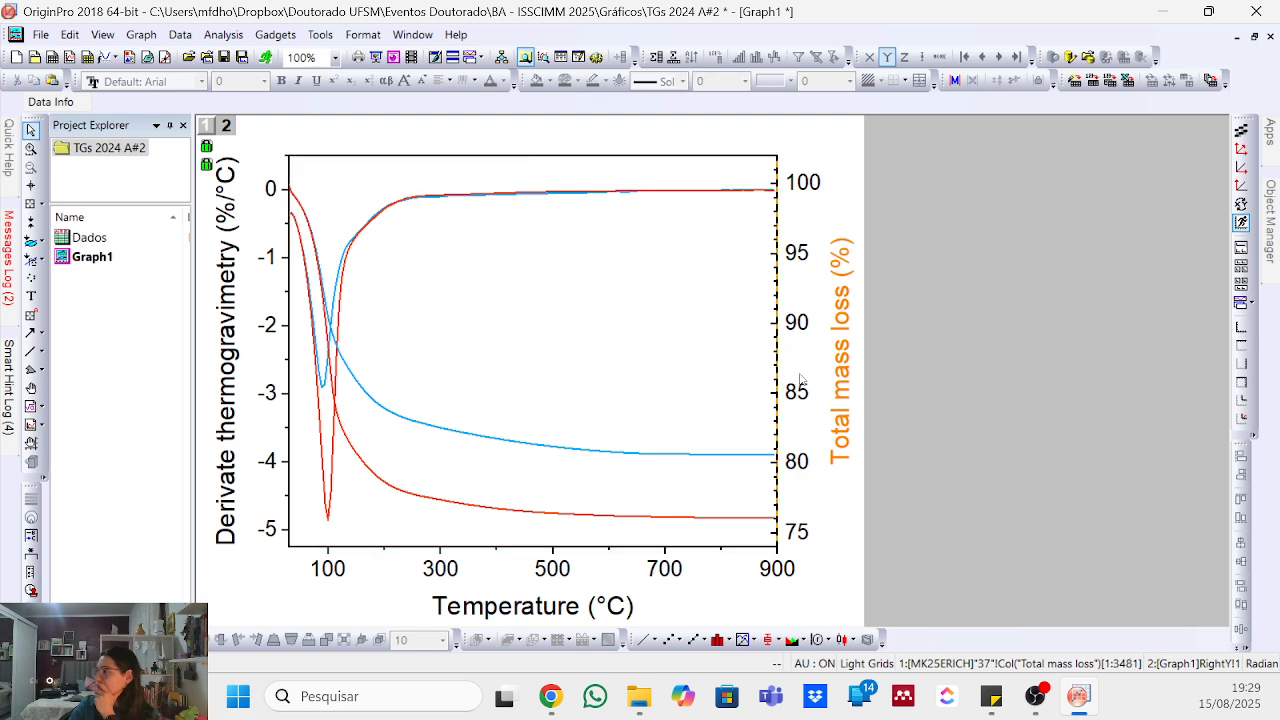
- Make Layer1 active, color its own right axis line black, and clear the selection
click(206, 126)
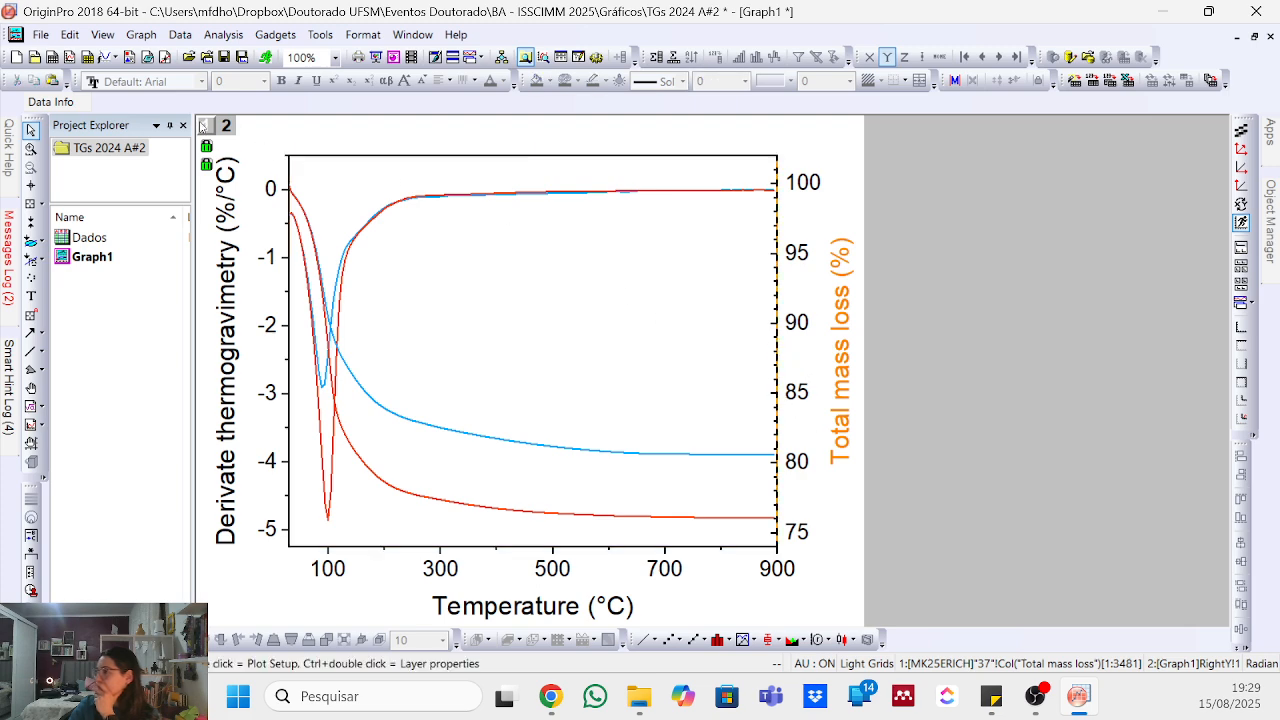
click(778, 280)
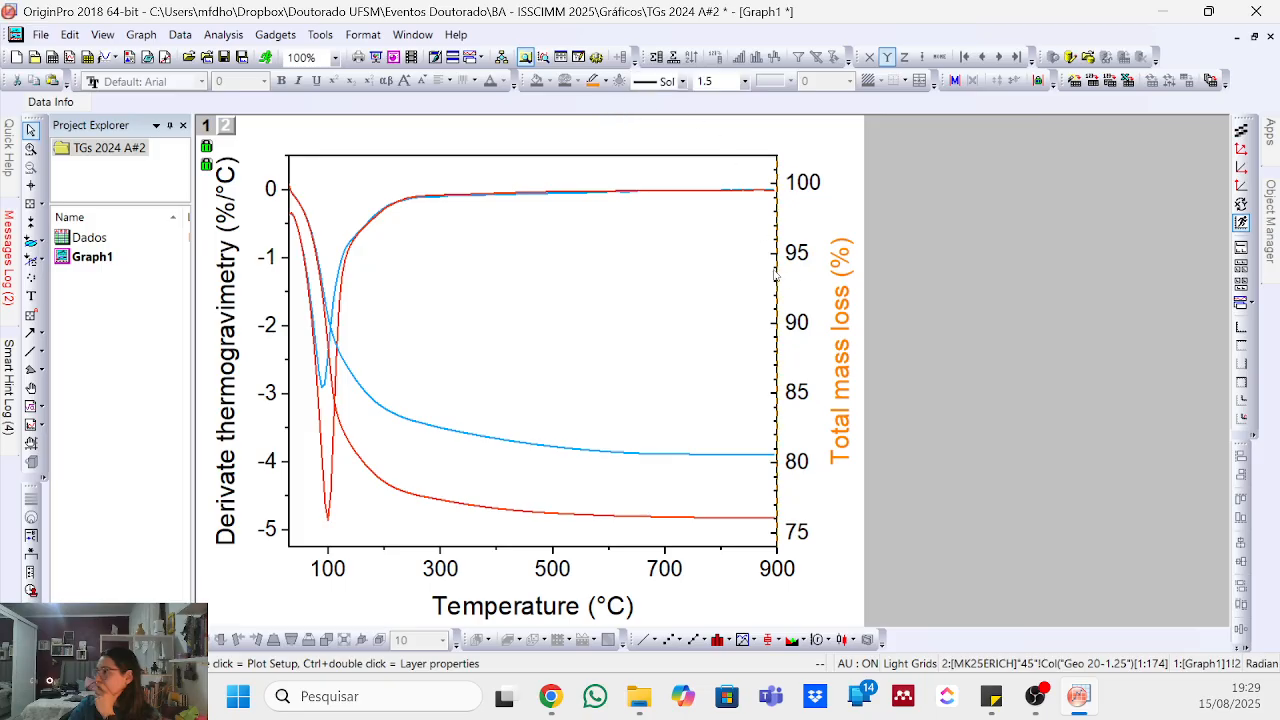
click(600, 82)
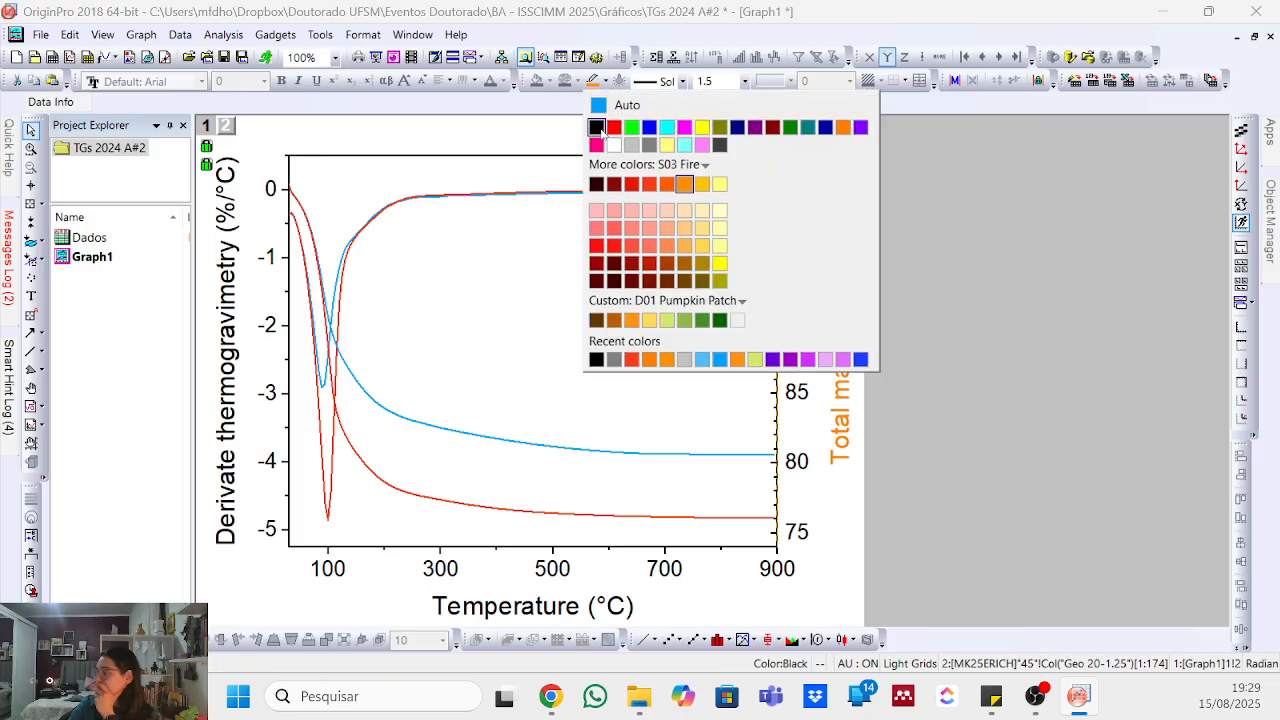
click(599, 131)
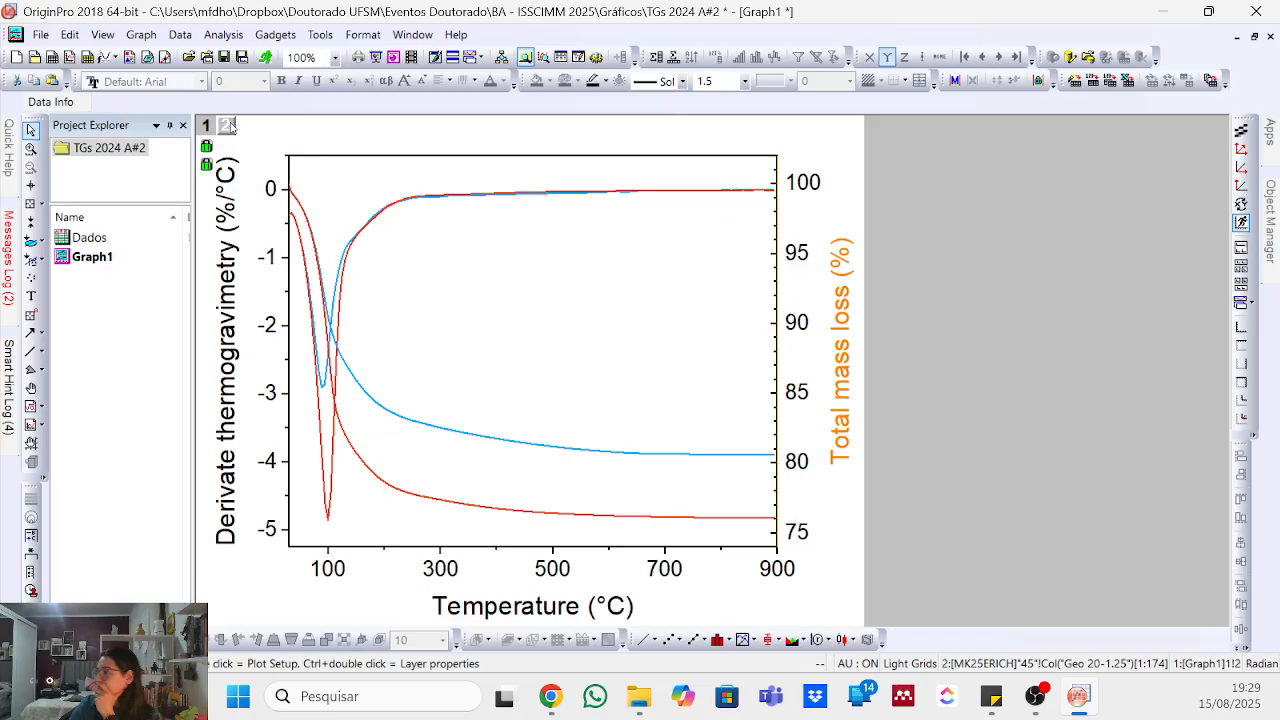
click(709, 195)
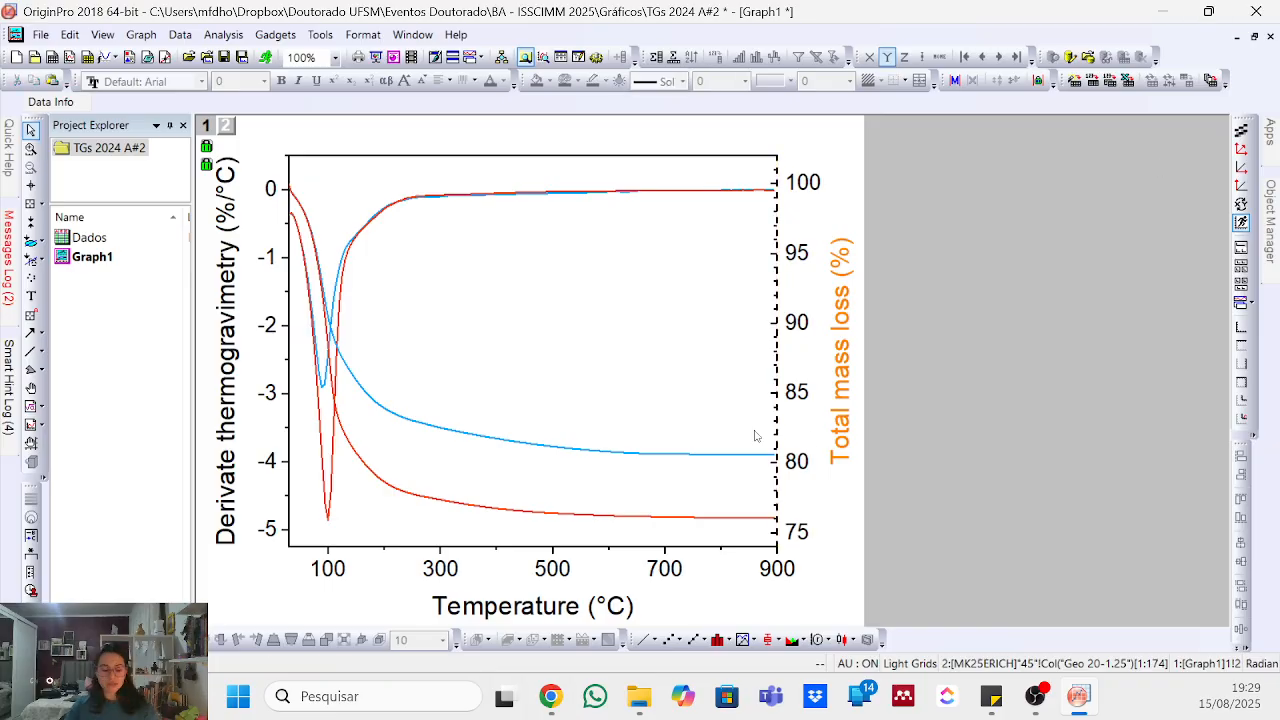
- Set the RightY layer's right axis line style to Solid and color it dark green from the D01 Pumpkin Patch palette
click(226, 125)
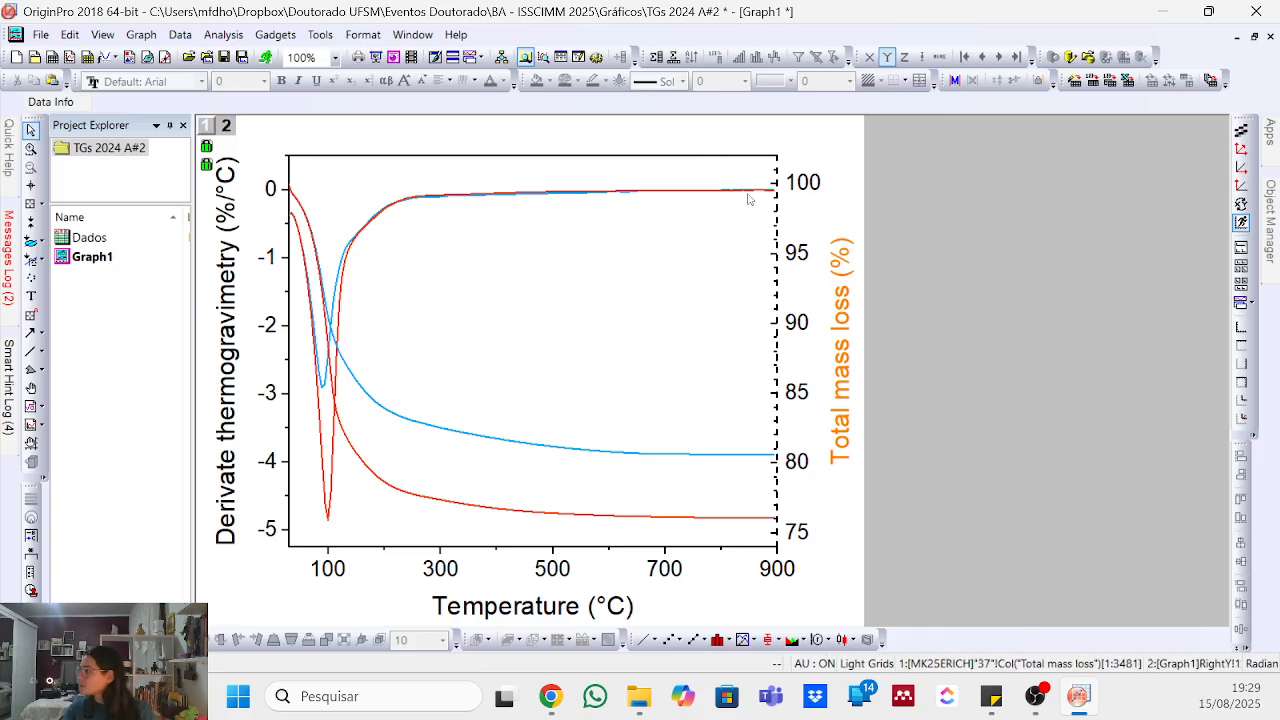
click(777, 215)
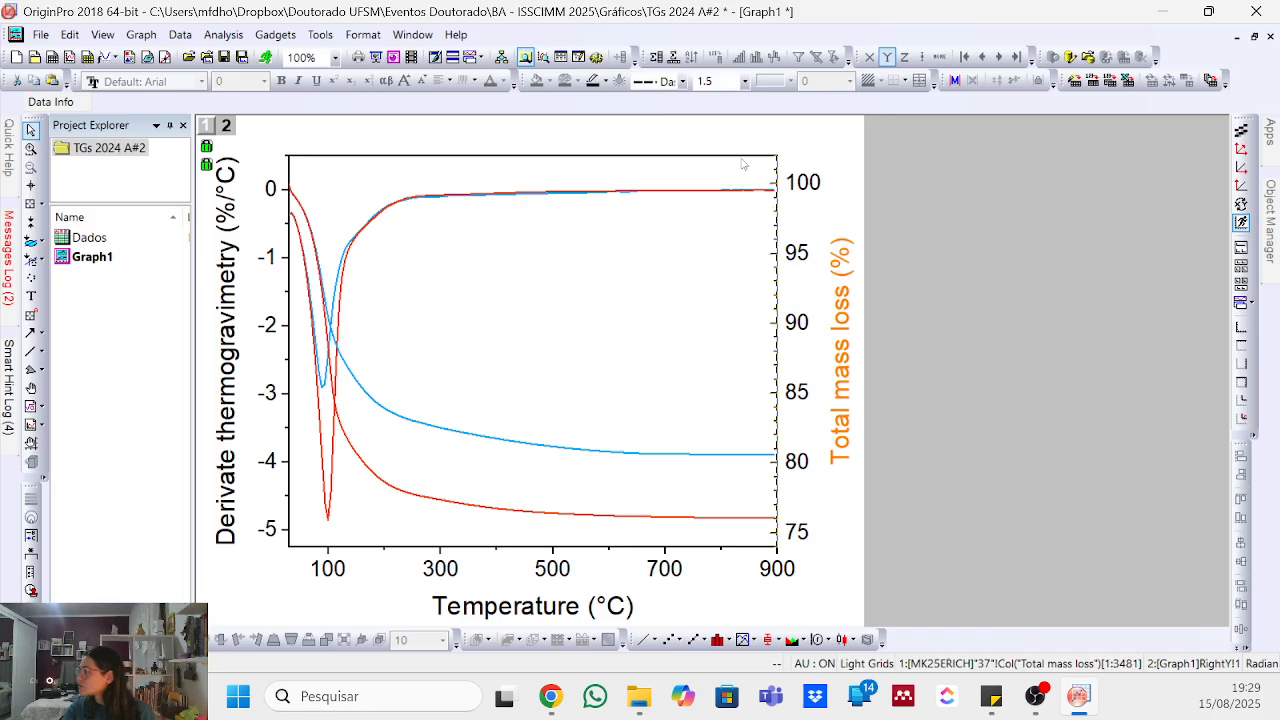
click(682, 81)
click(665, 103)
click(605, 82)
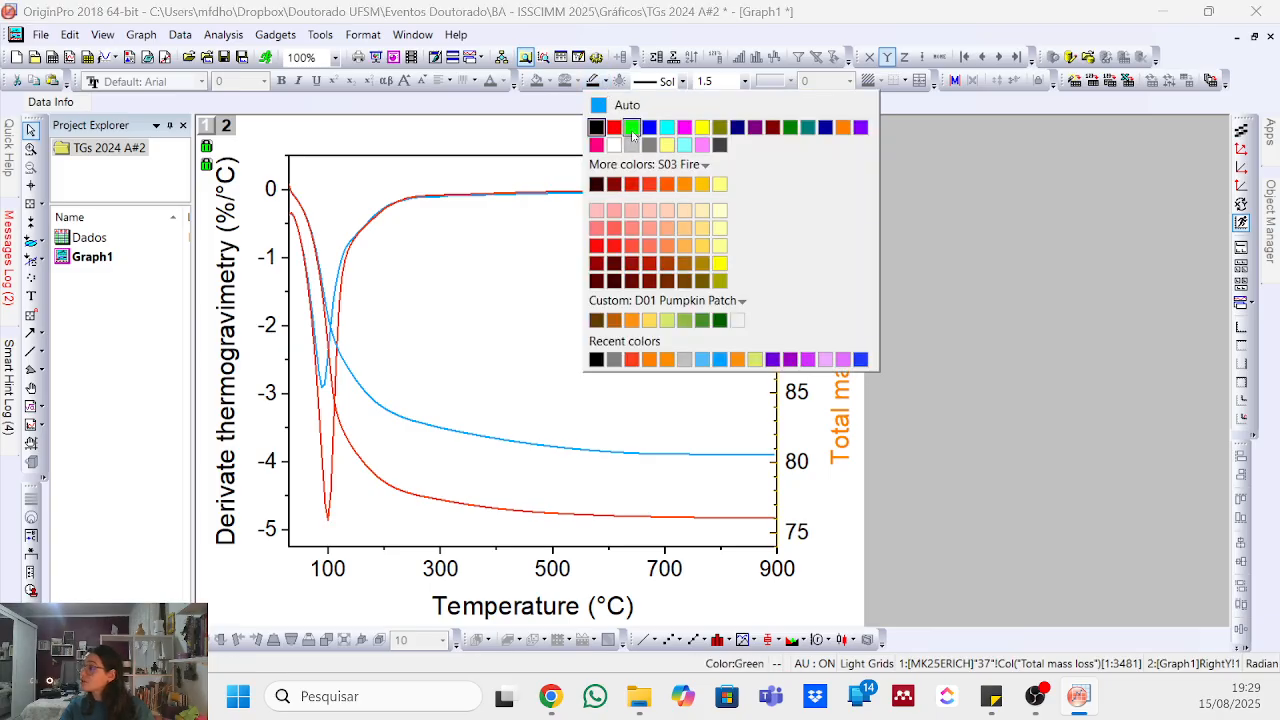
click(703, 320)
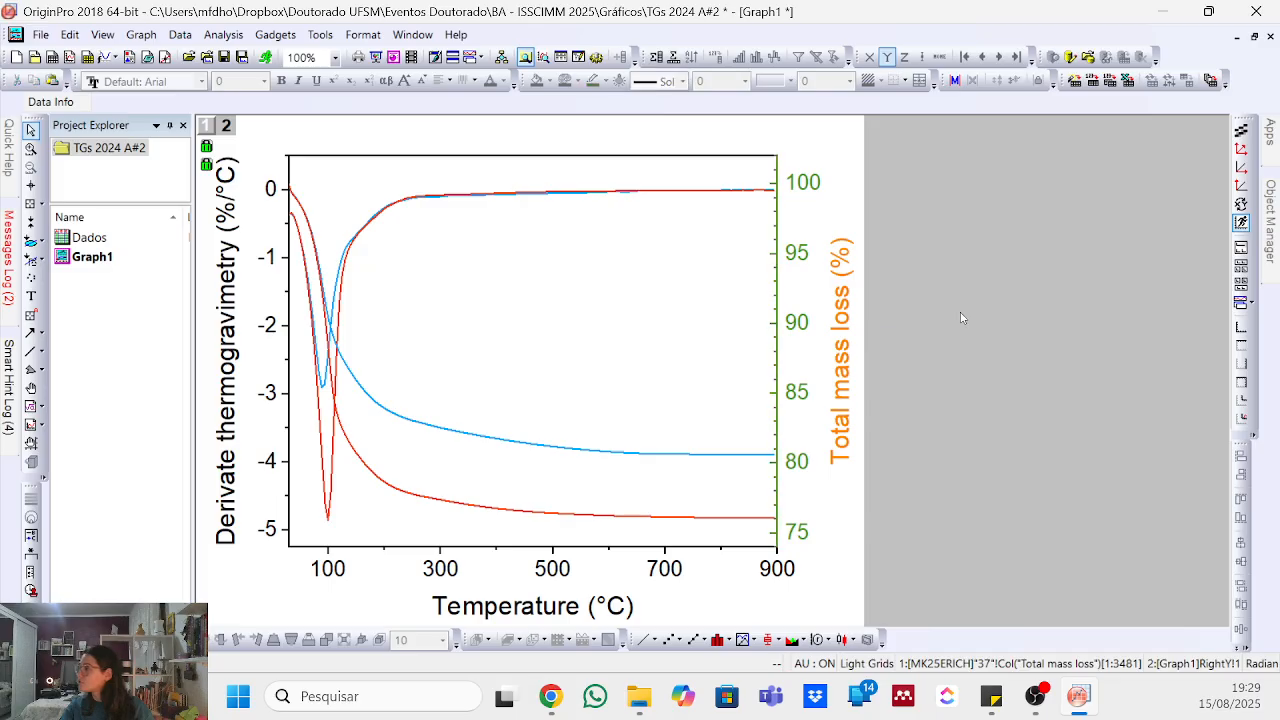
- Color the RightY layer's right axis and the "Total mass loss (%)" title light green
click(779, 293)
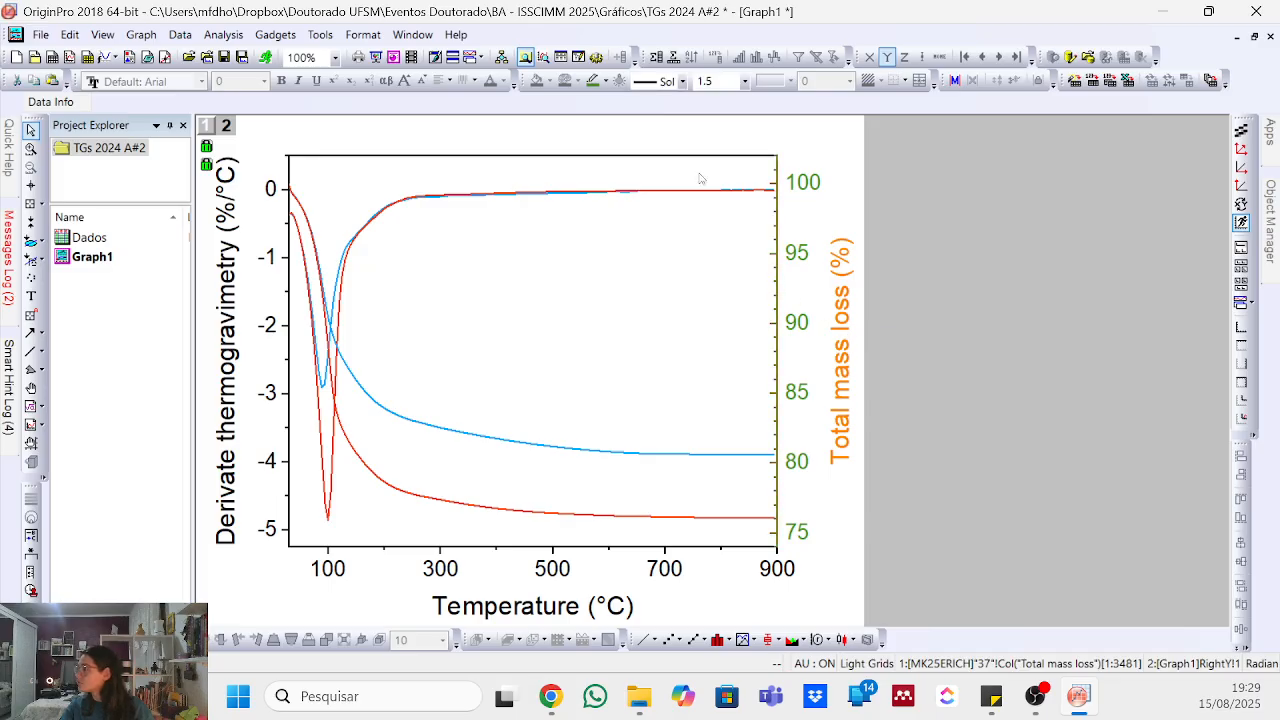
click(605, 82)
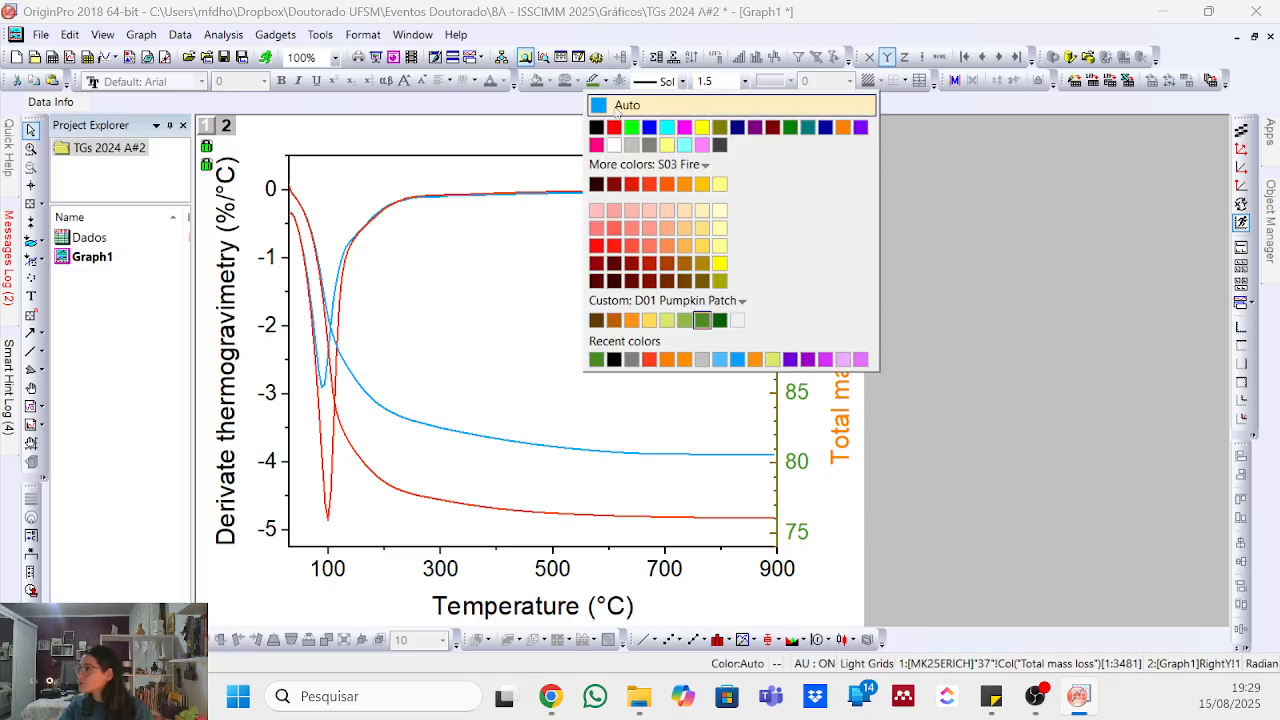
click(703, 320)
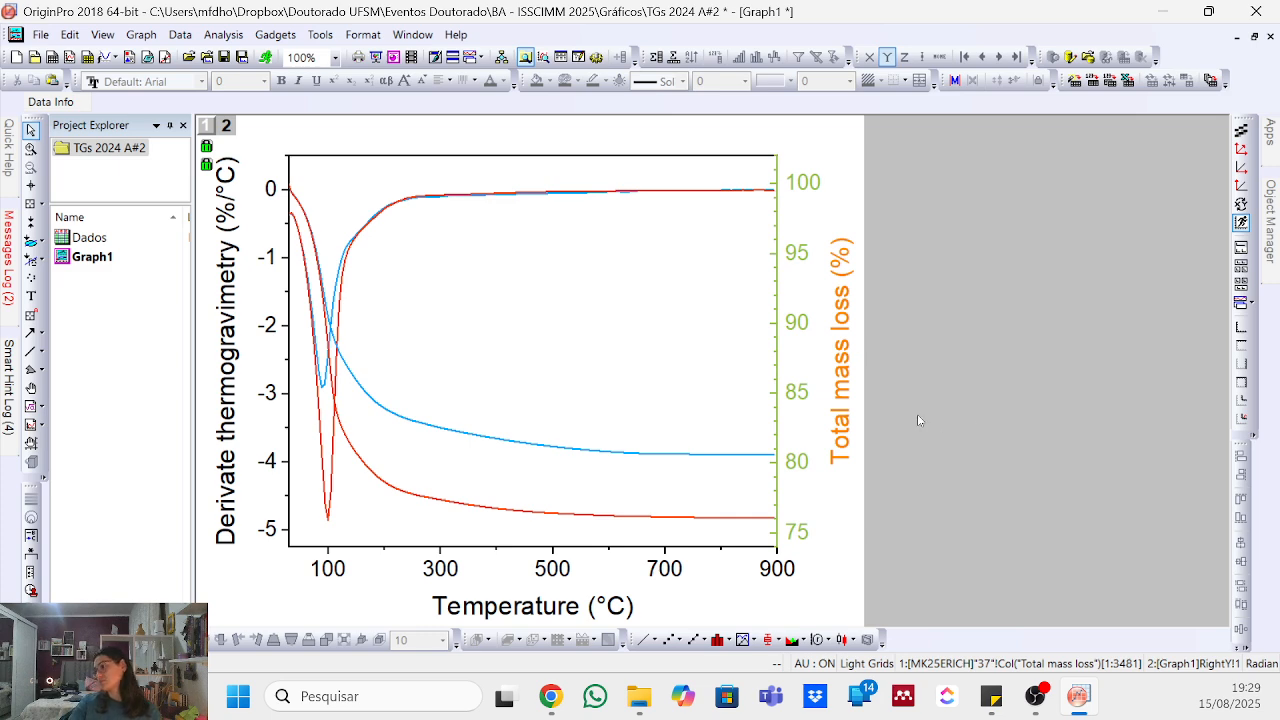
click(852, 354)
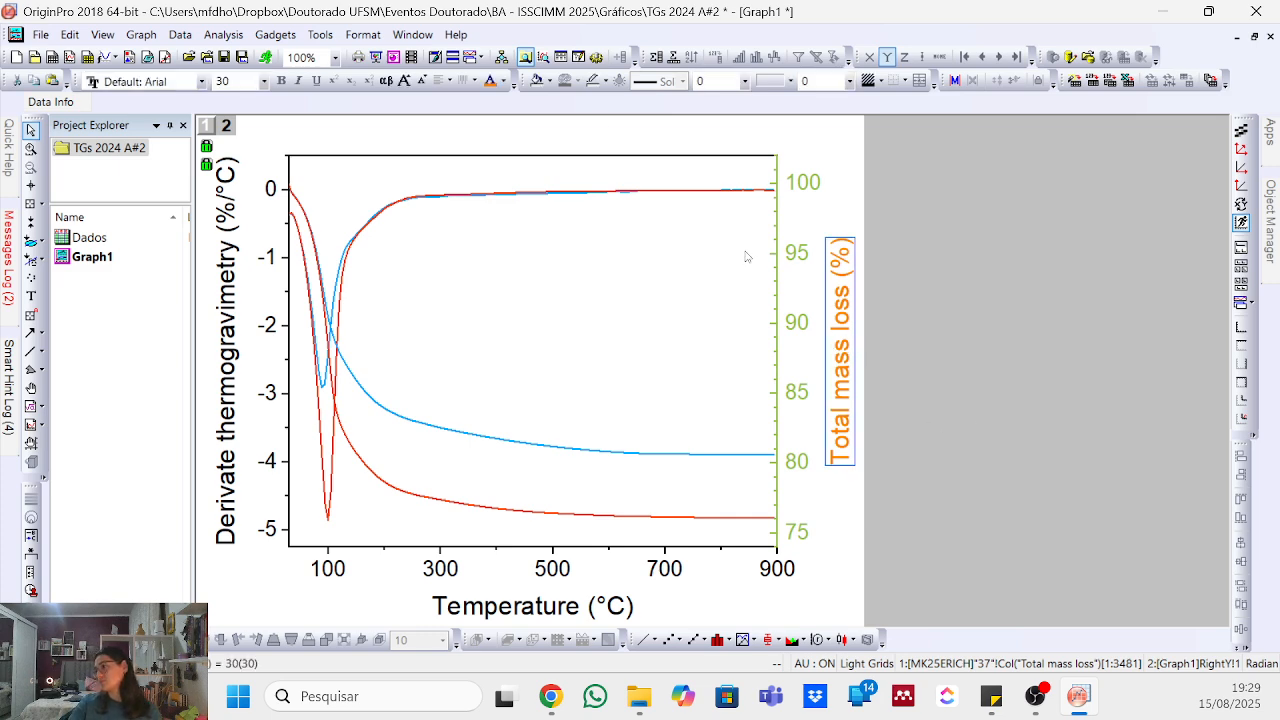
click(506, 81)
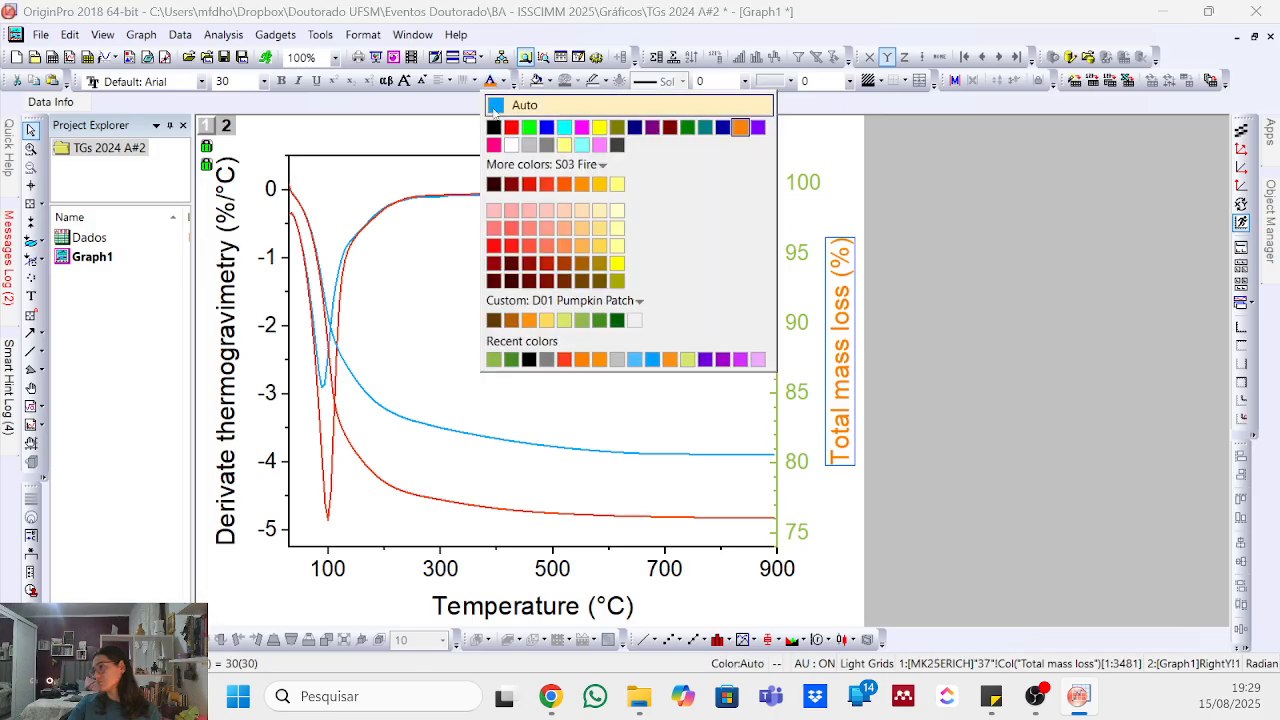
click(494, 360)
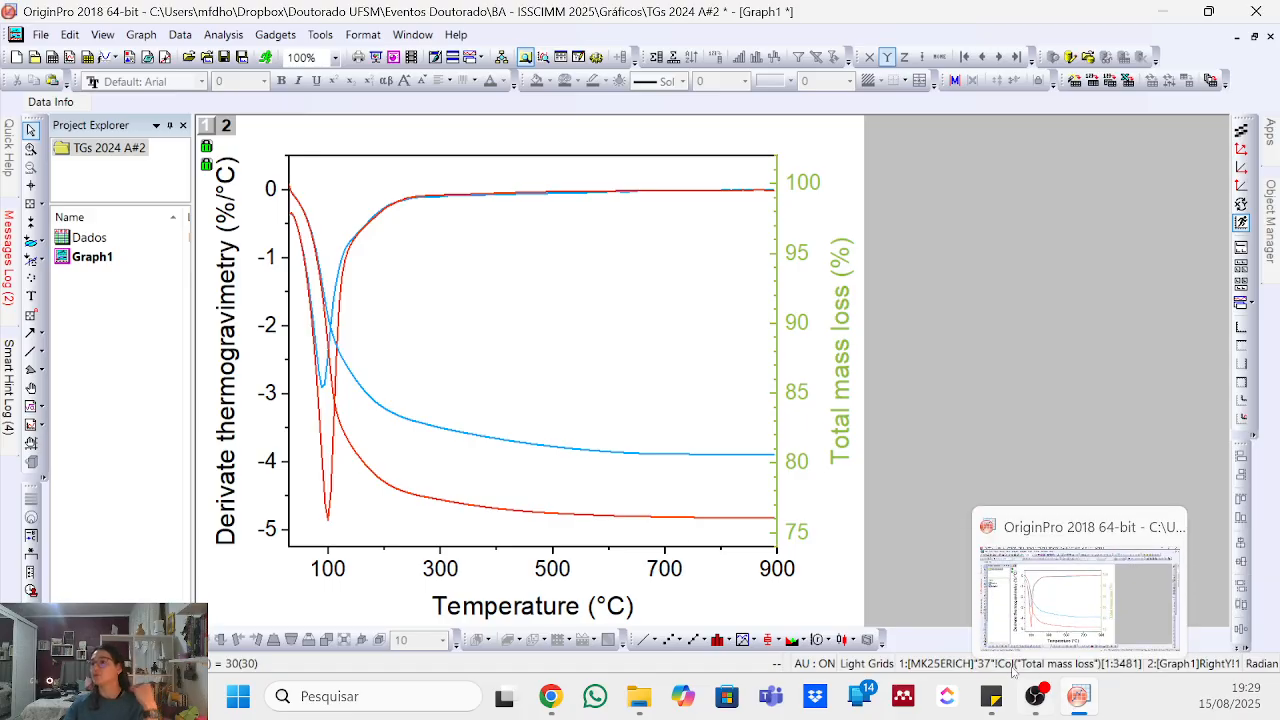
- Color the RightY layer's right axis and the "Total mass loss (%)" title black
click(778, 300)
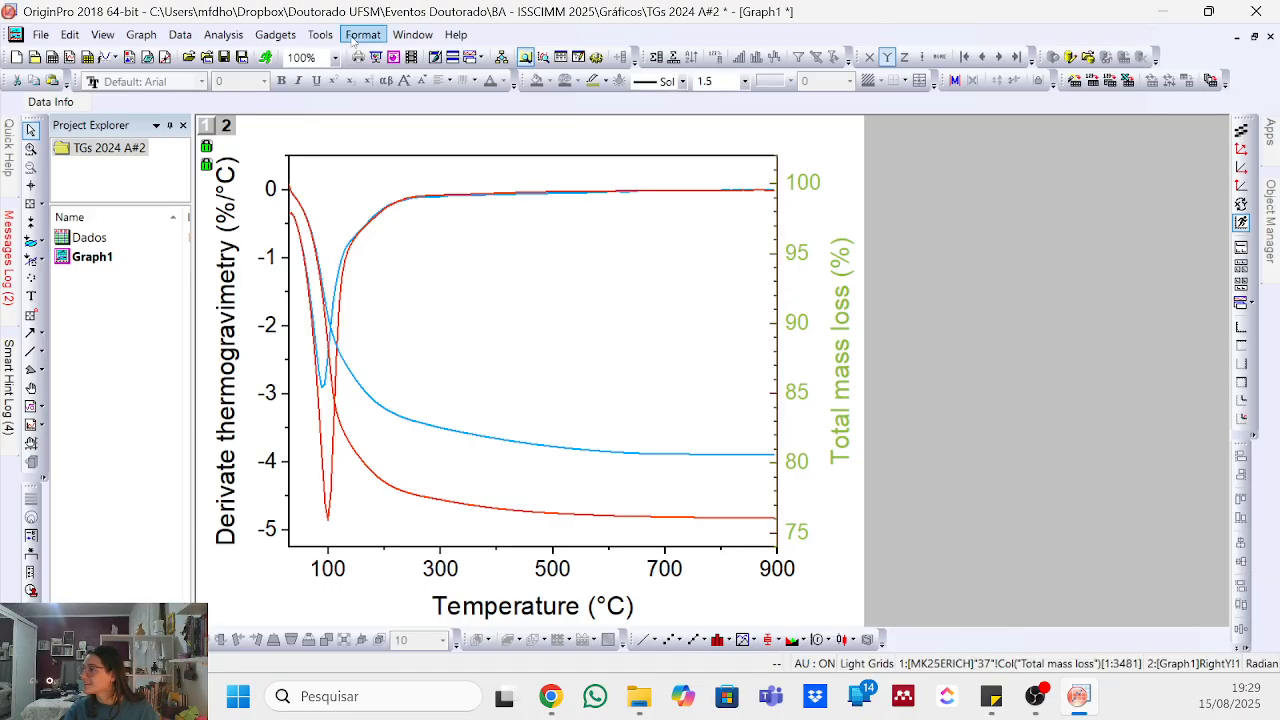
click(604, 81)
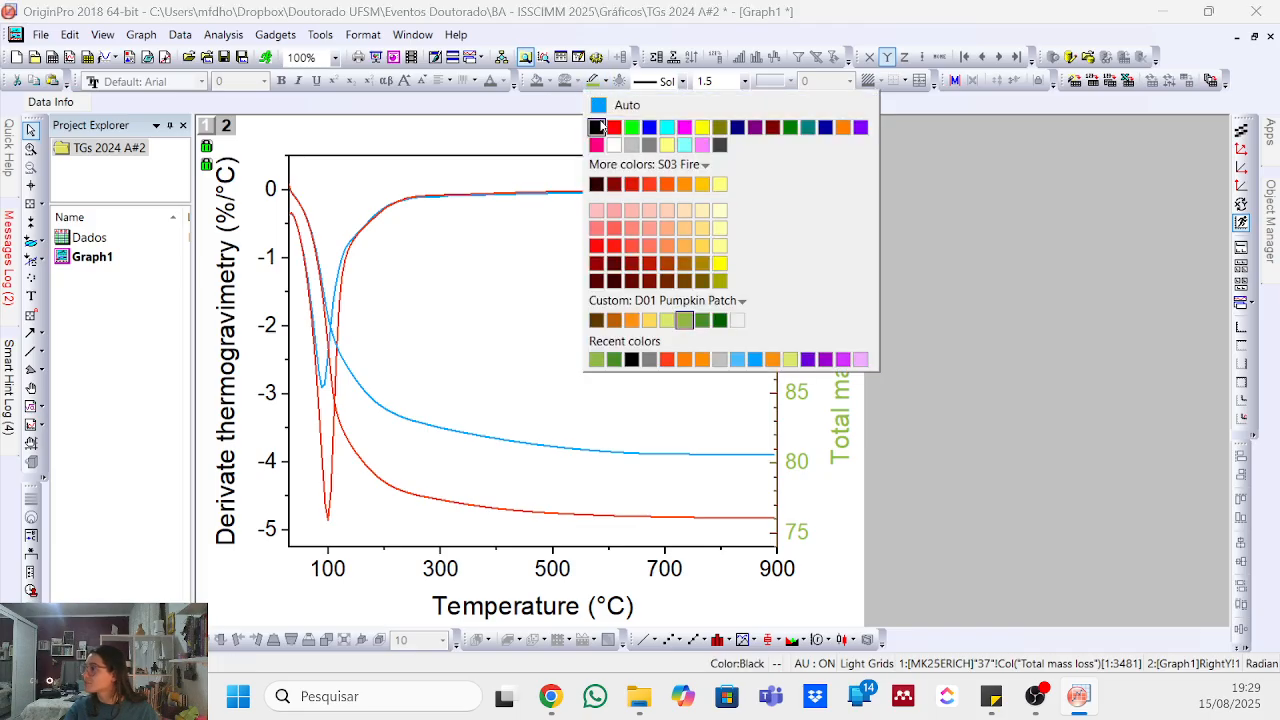
click(602, 124)
click(853, 343)
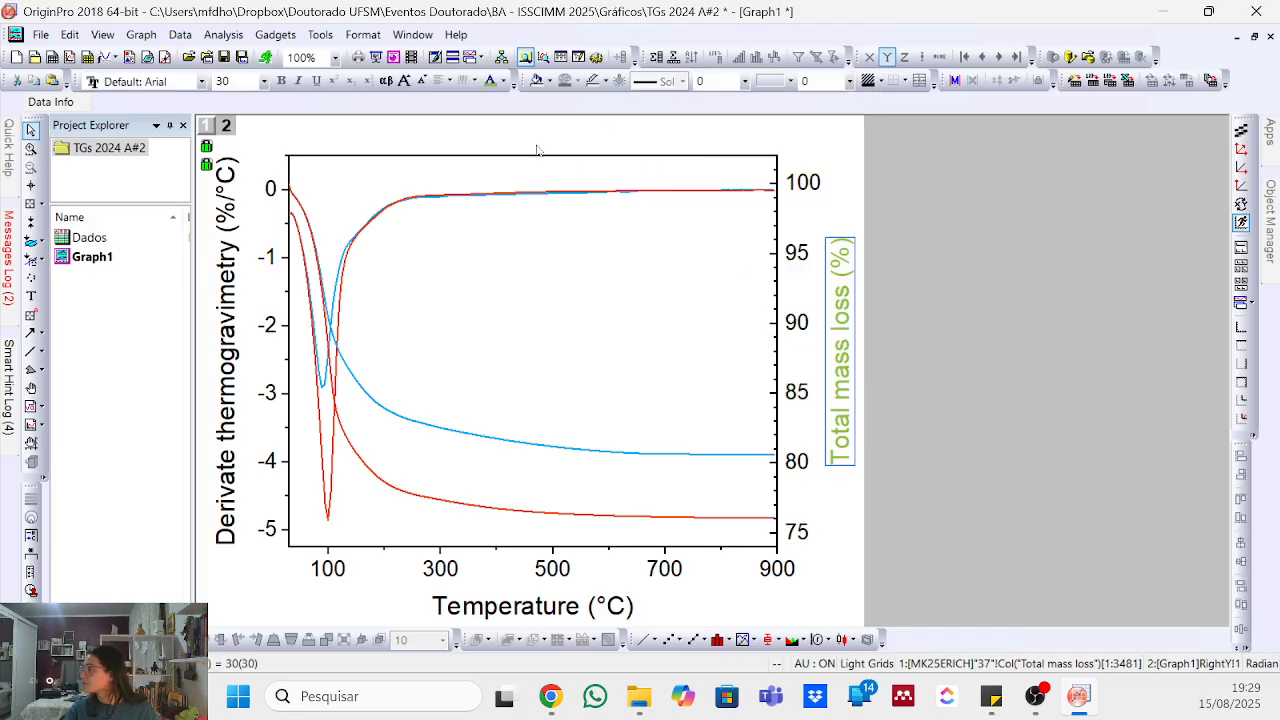
click(513, 83)
click(492, 126)
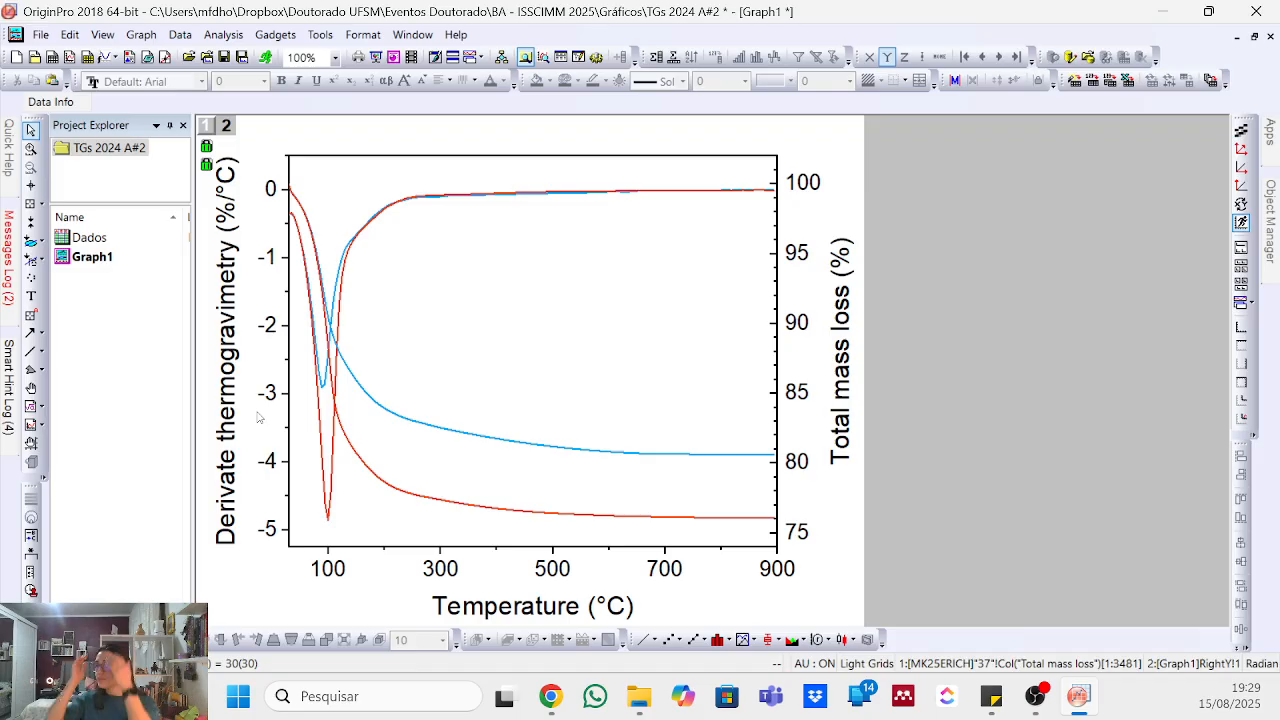
- Reconstruct the legend for the mass loss curves, check its text object settings, and delete the legend
click(124, 36)
mouse_move(288, 218)
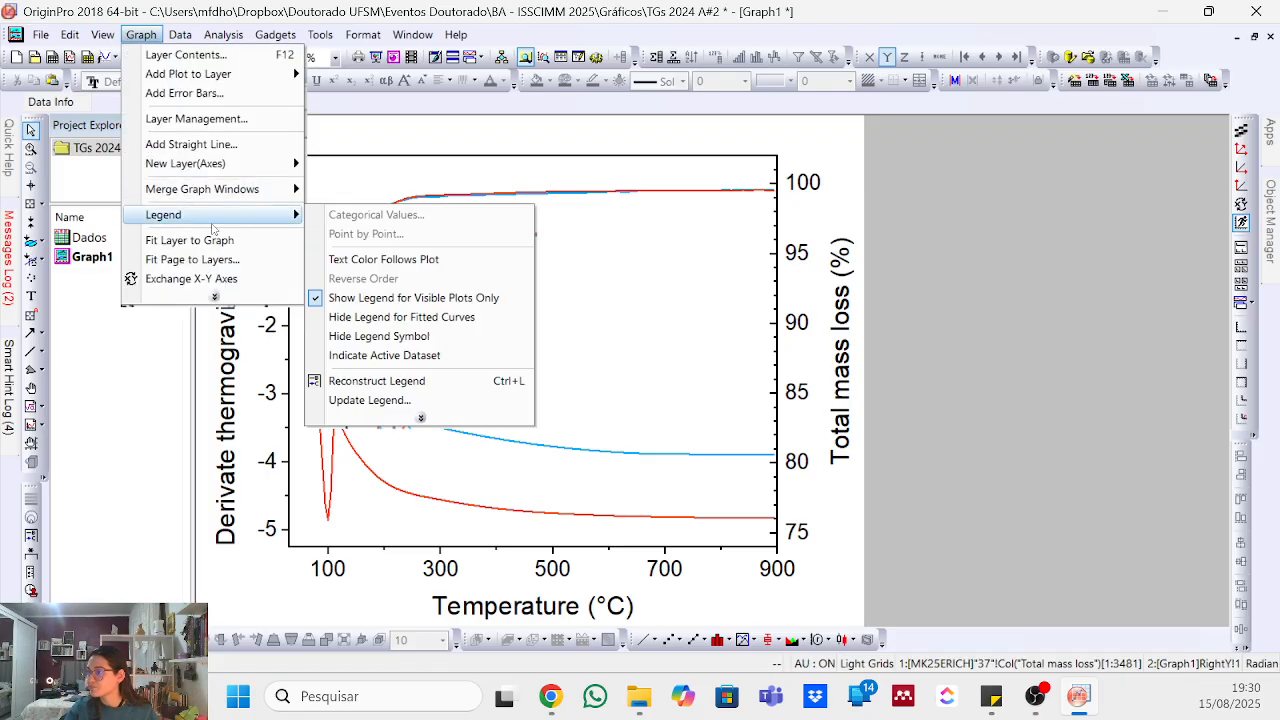
click(395, 380)
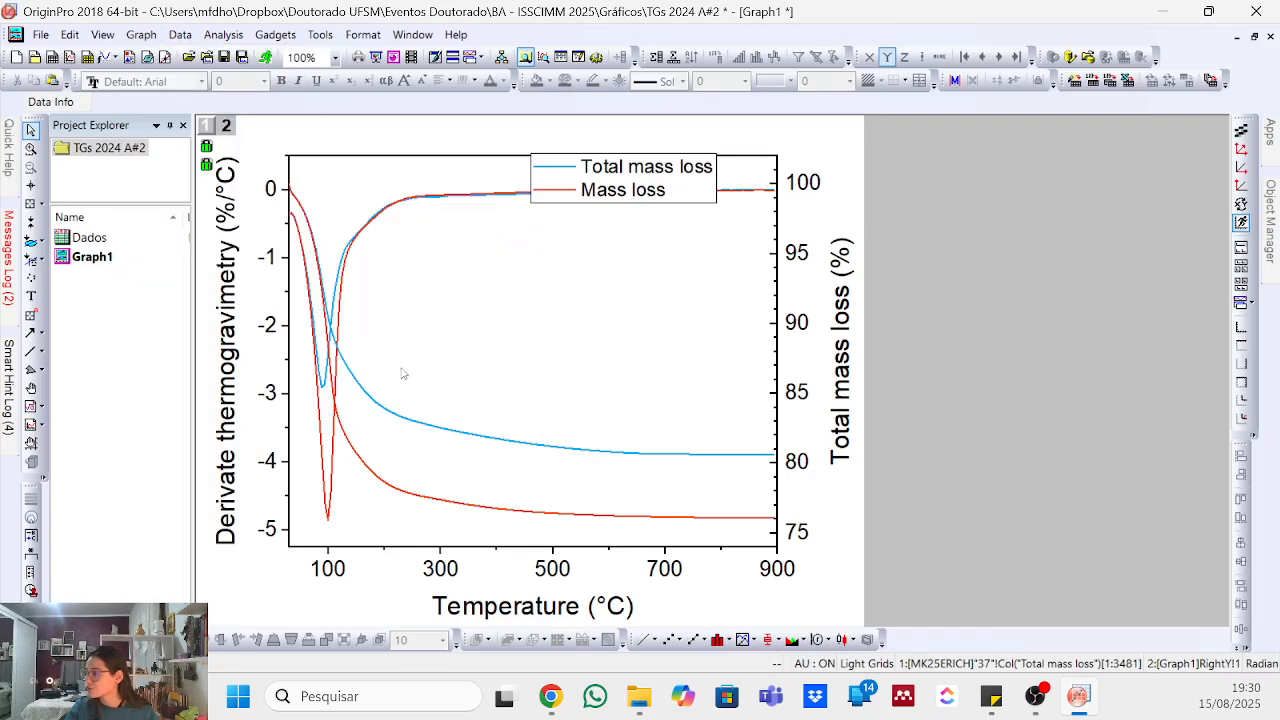
double_click(625, 187)
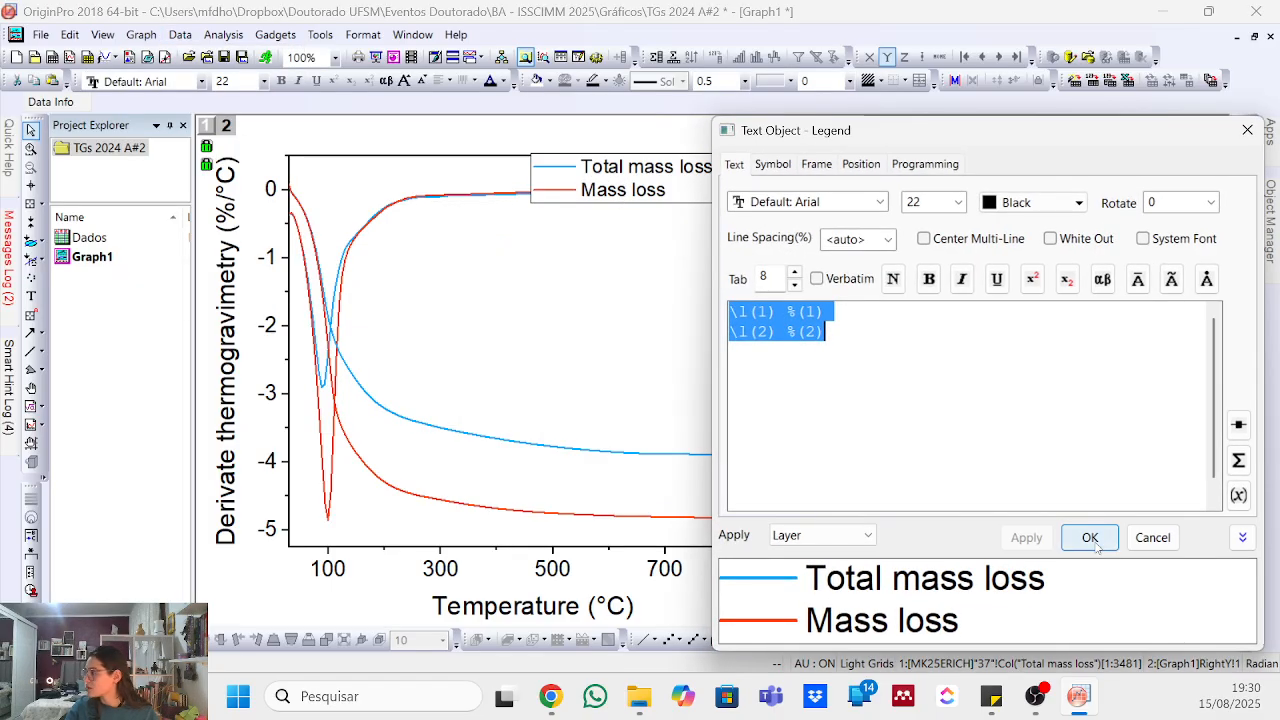
click(1152, 538)
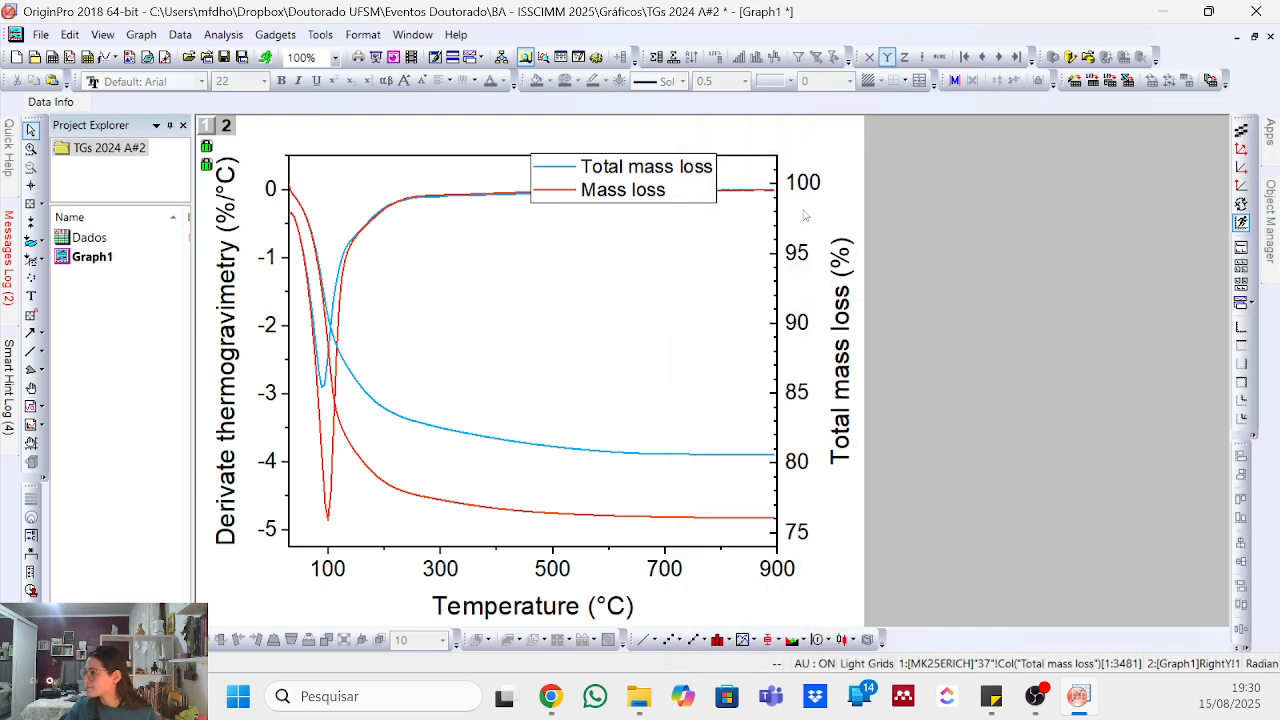
click(686, 184)
key(Delete)
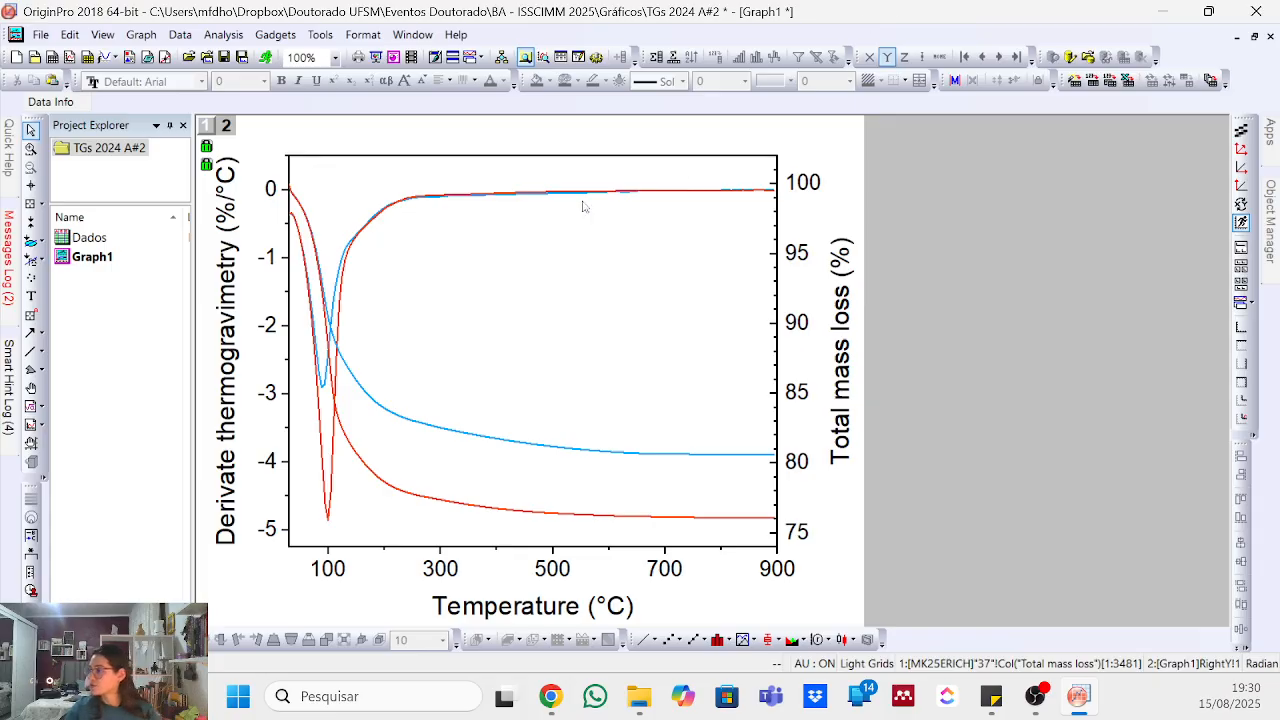
- Select both mass loss curves, blue and red, and open their line style choices
click(497, 443)
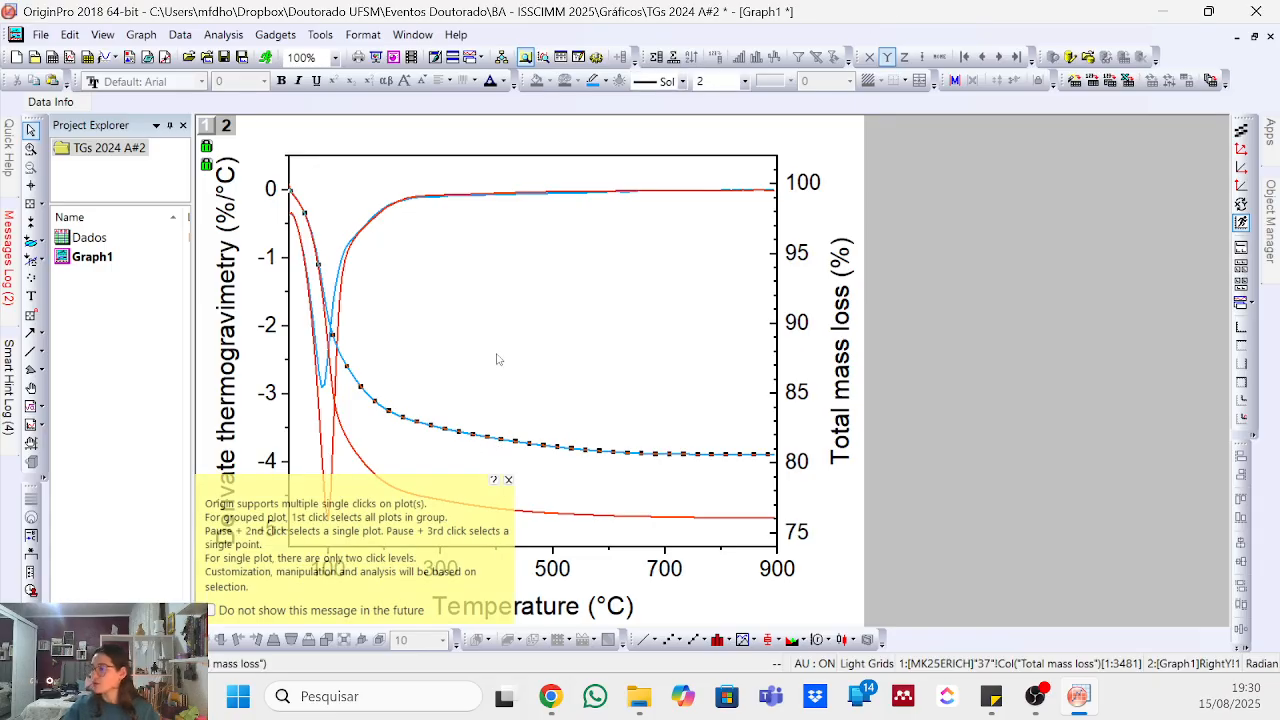
click(508, 480)
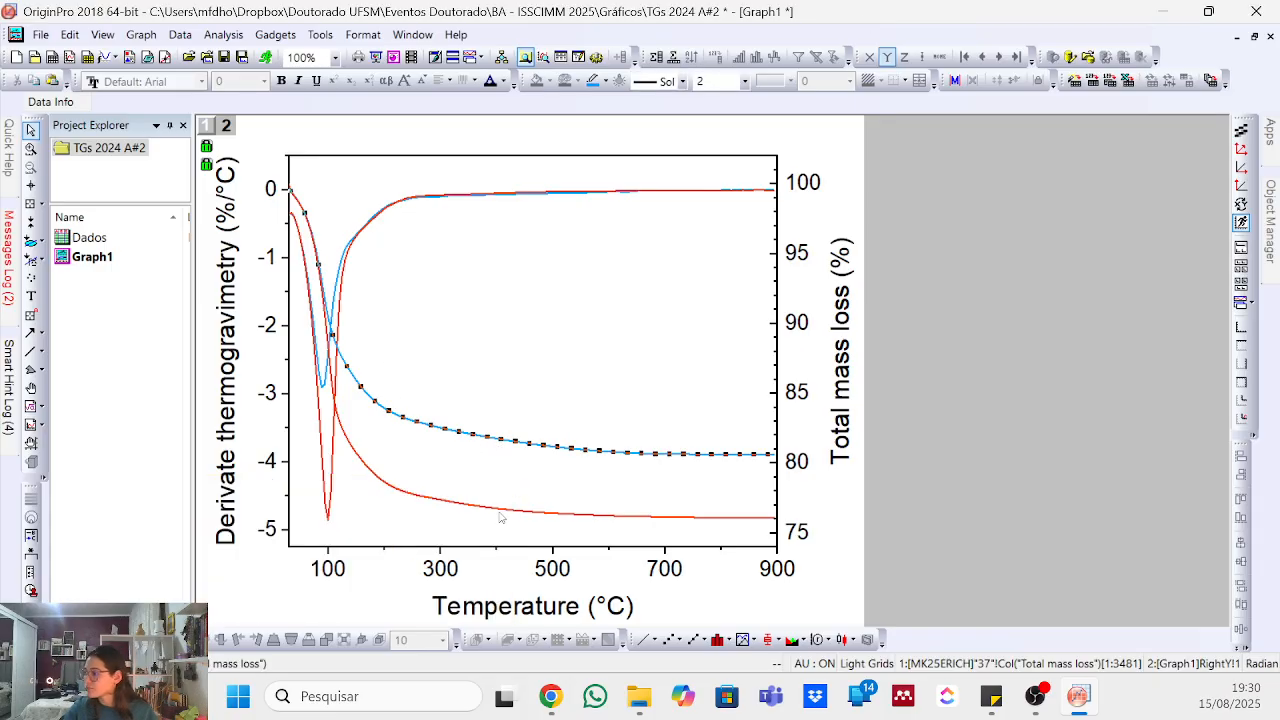
click(490, 510)
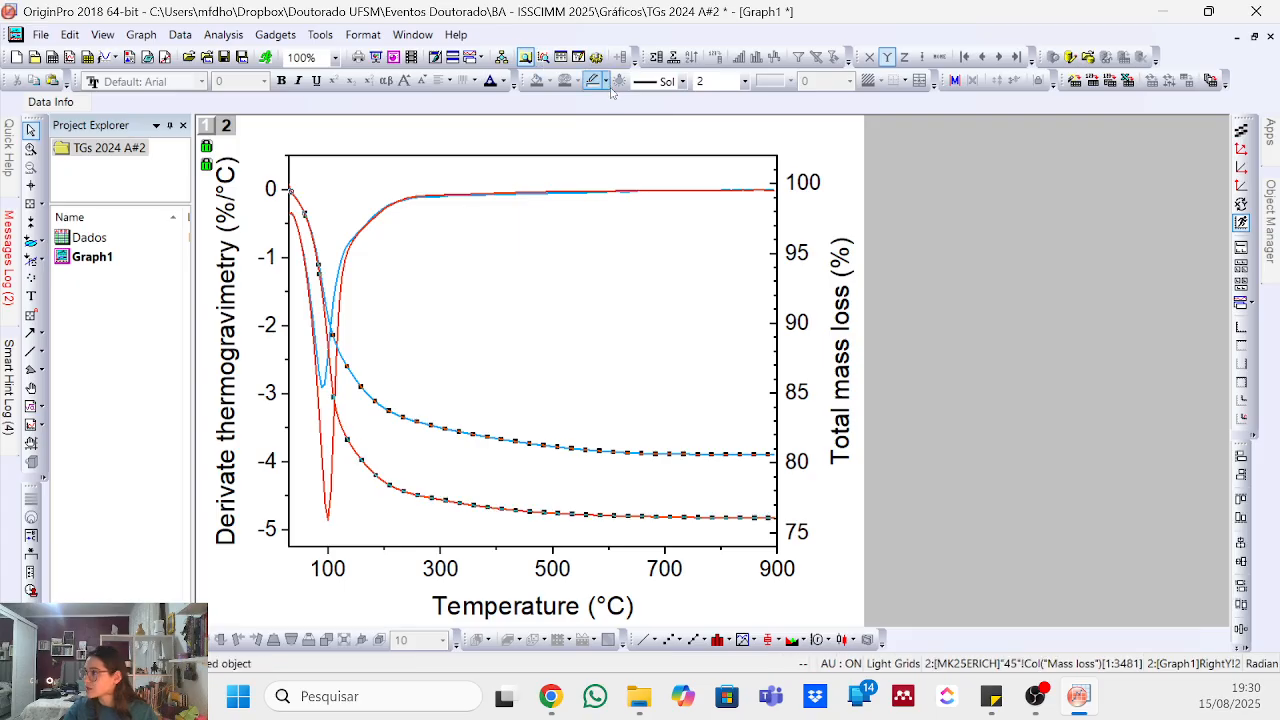
click(657, 82)
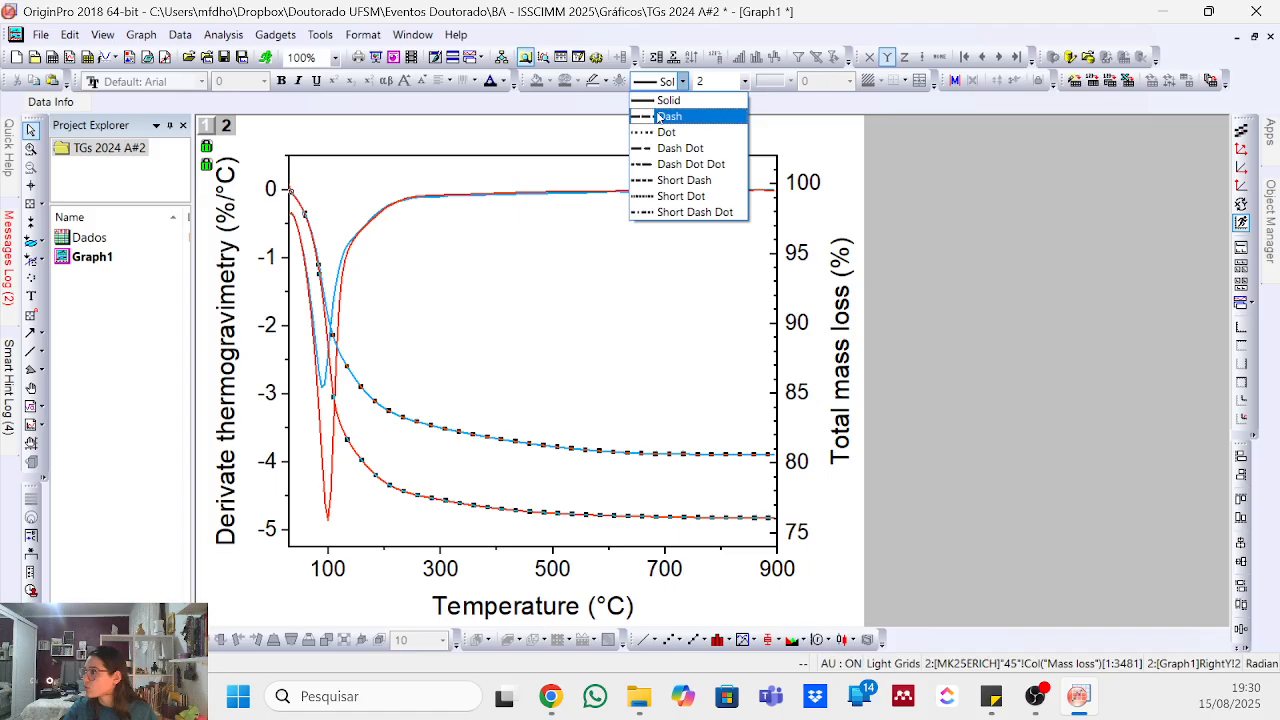
- Try the Dash line style on the two mass loss curves and undo the change
click(662, 116)
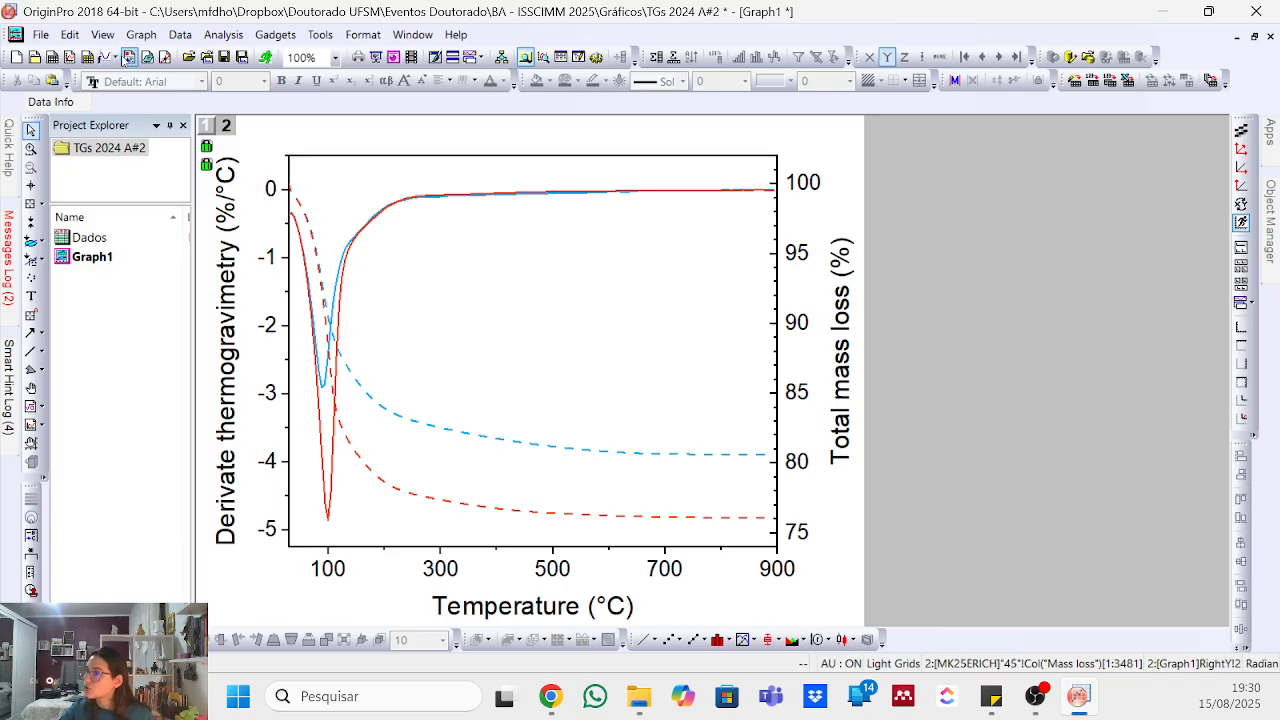
click(497, 444)
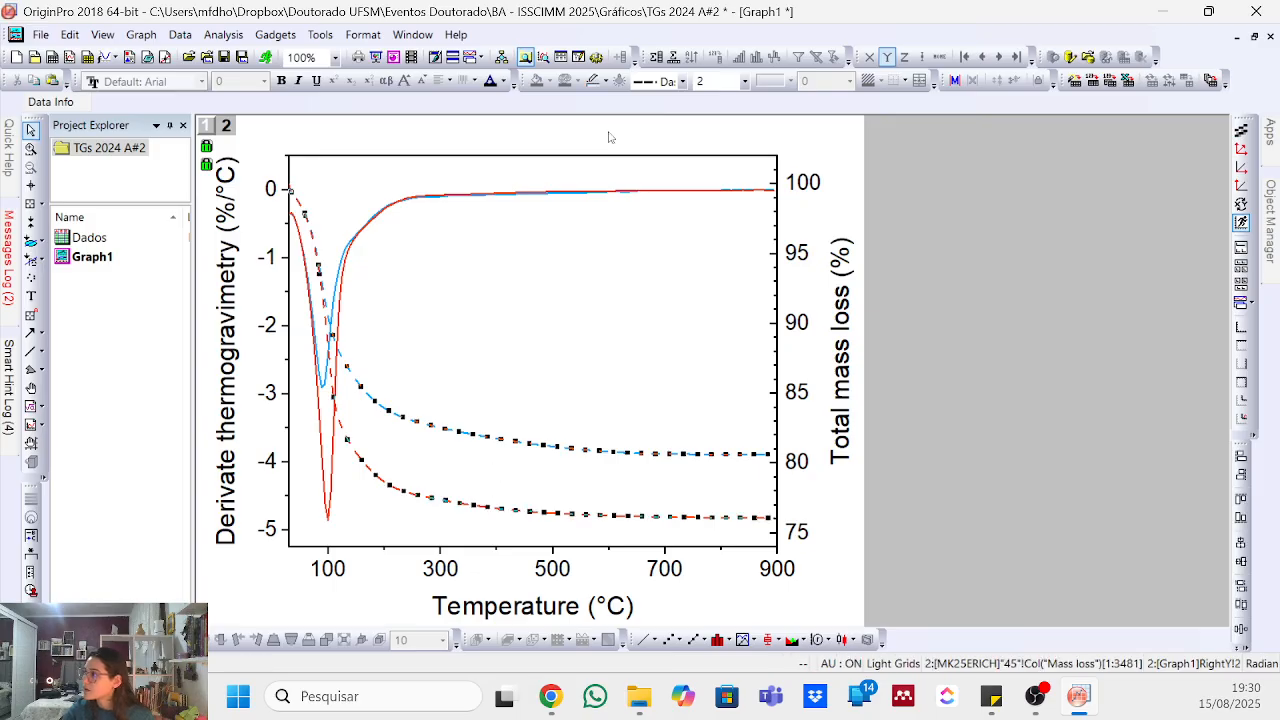
double_click(500, 445)
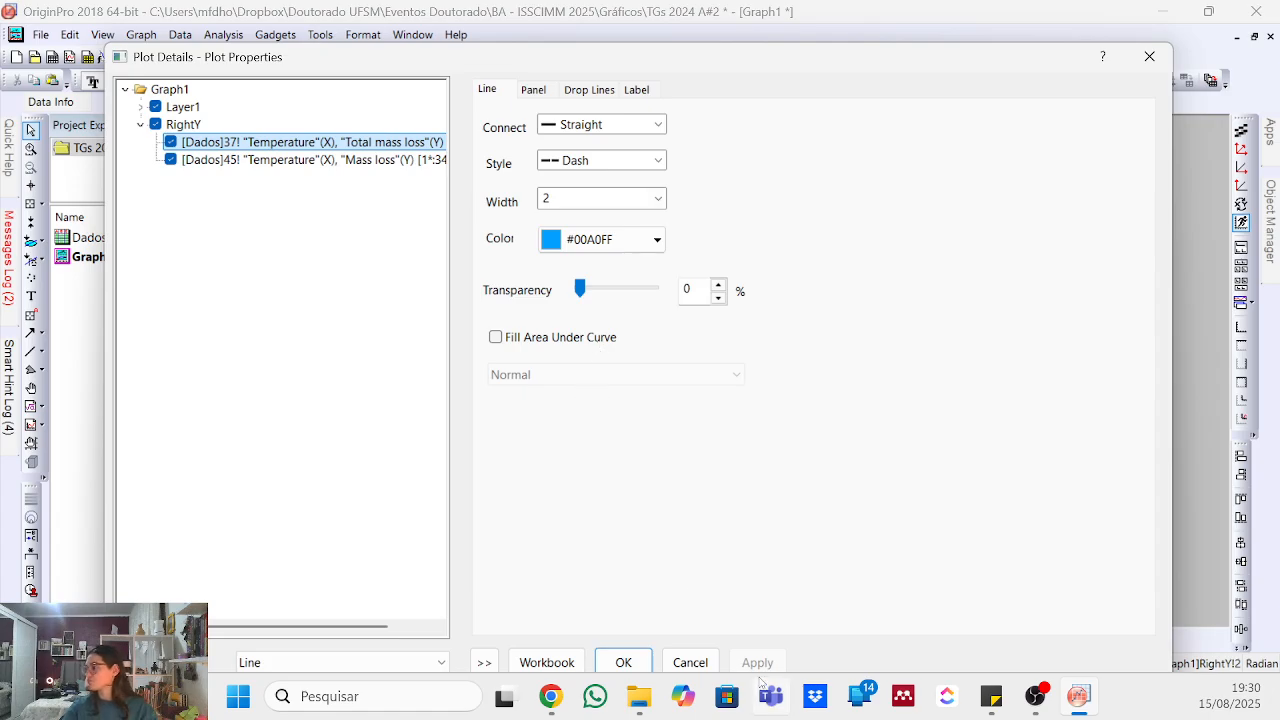
click(623, 662)
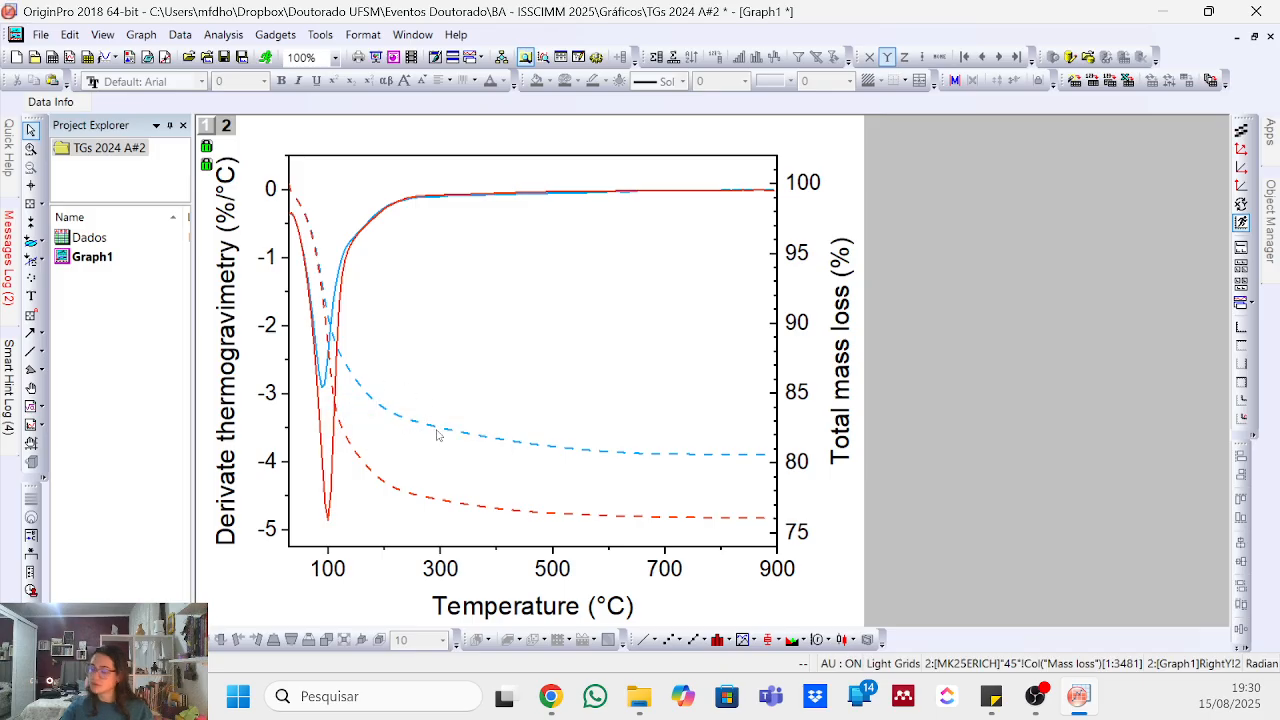
key(ctrl+z)
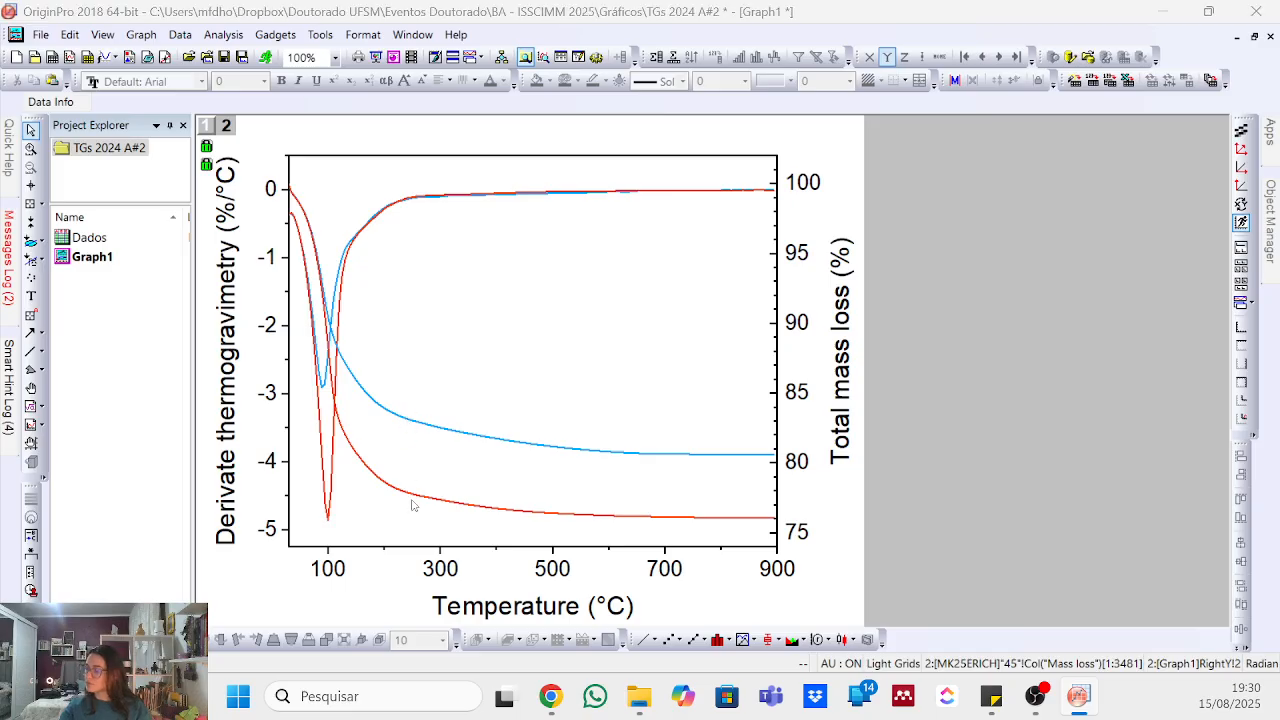
- Set the line style of both the blue and red mass loss curves to Dash
click(469, 507)
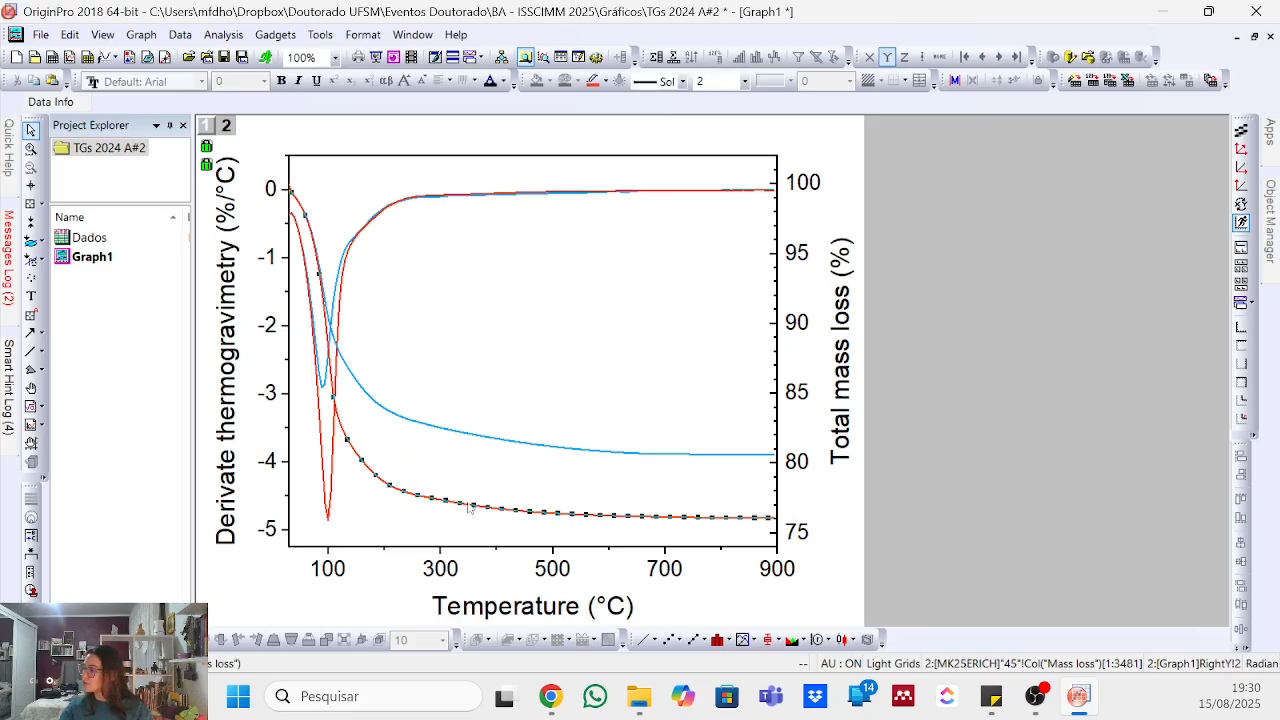
click(481, 442)
click(656, 57)
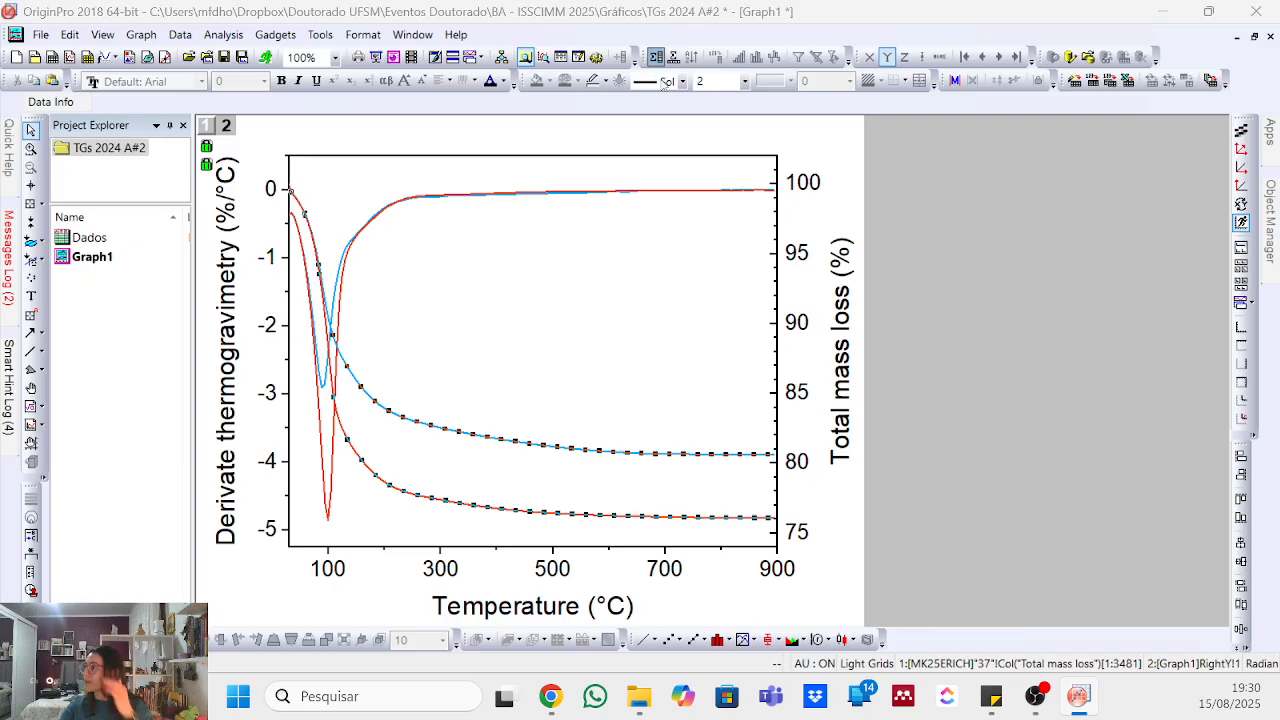
click(829, 154)
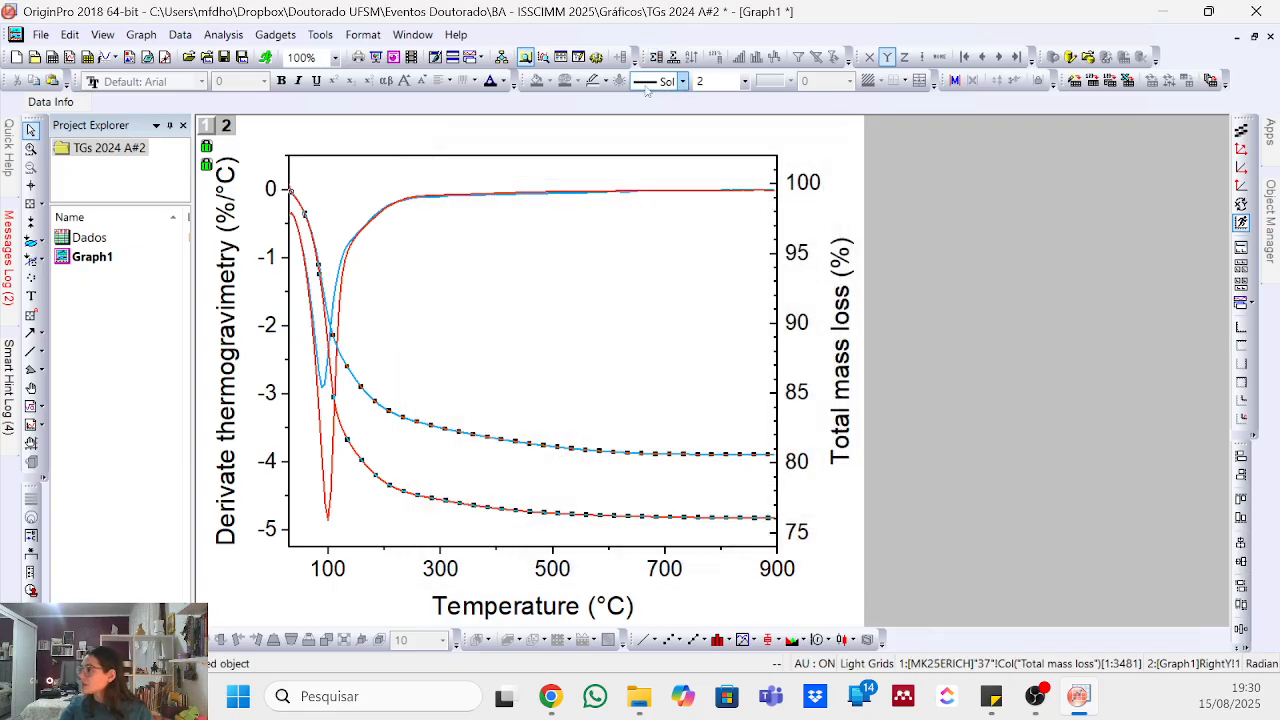
click(670, 81)
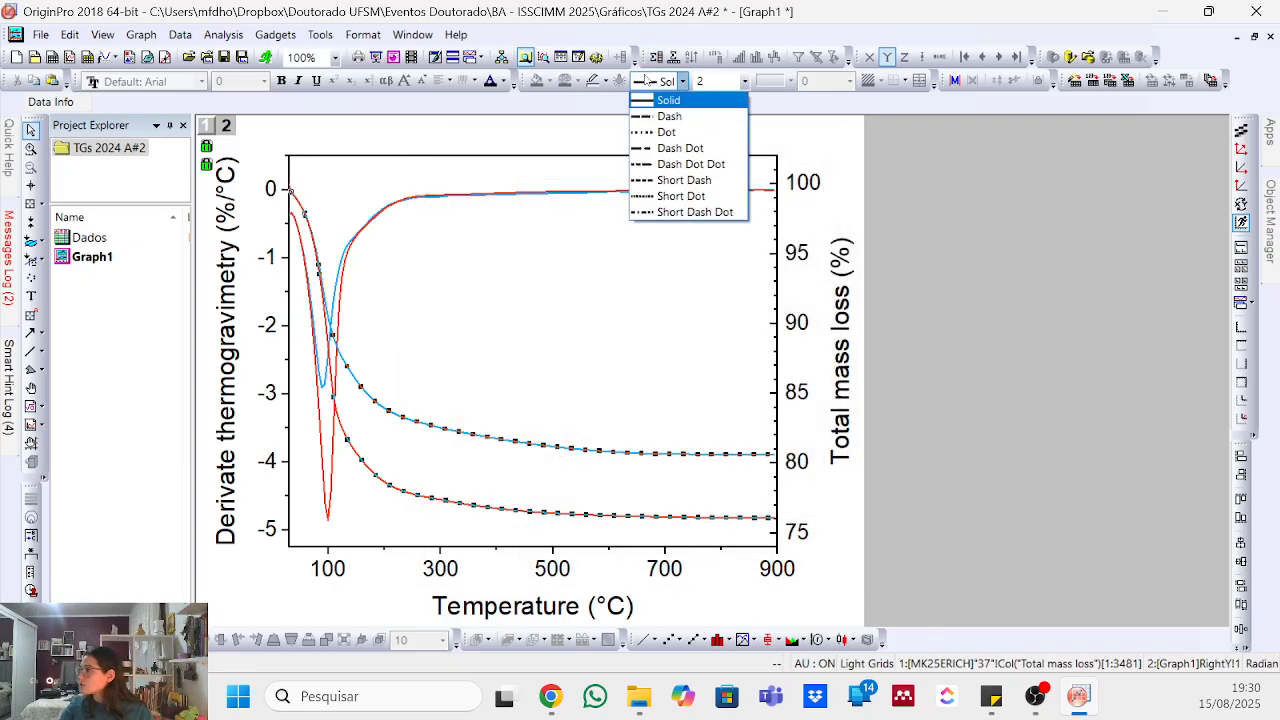
click(670, 117)
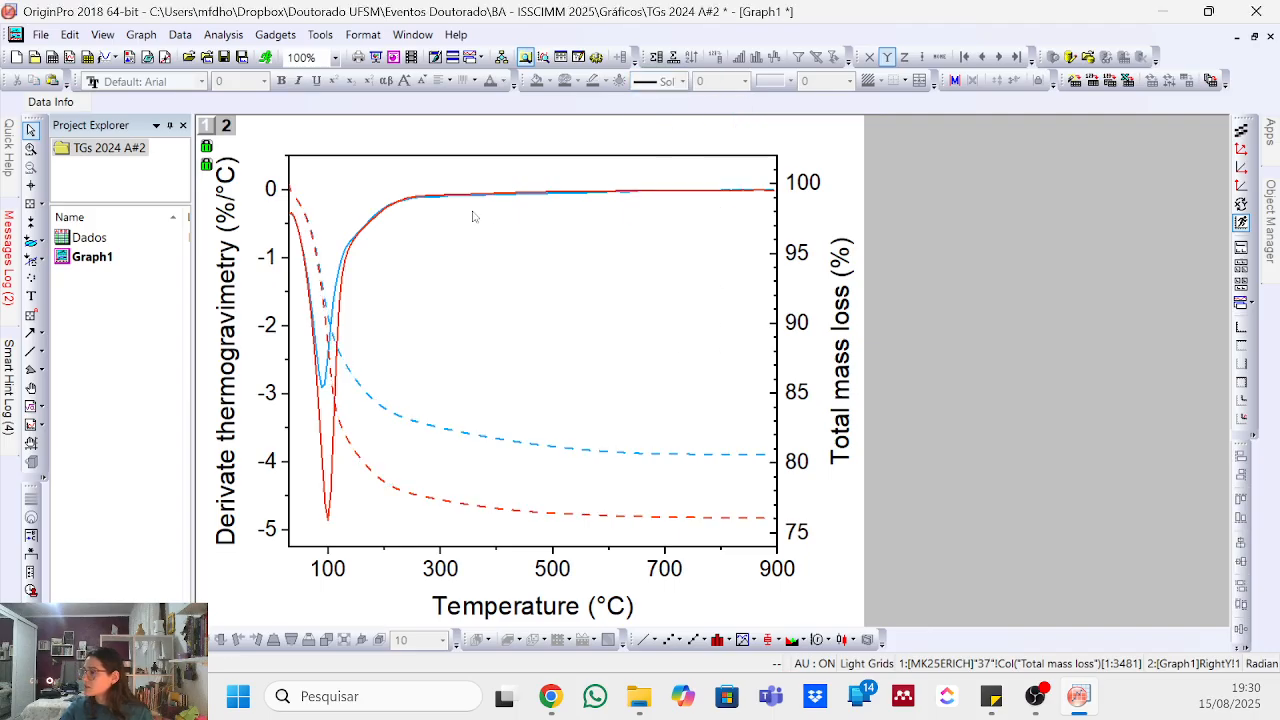
- Try generating a legend for the mass loss layer, placing it lower in the plot, and delete it
click(141, 34)
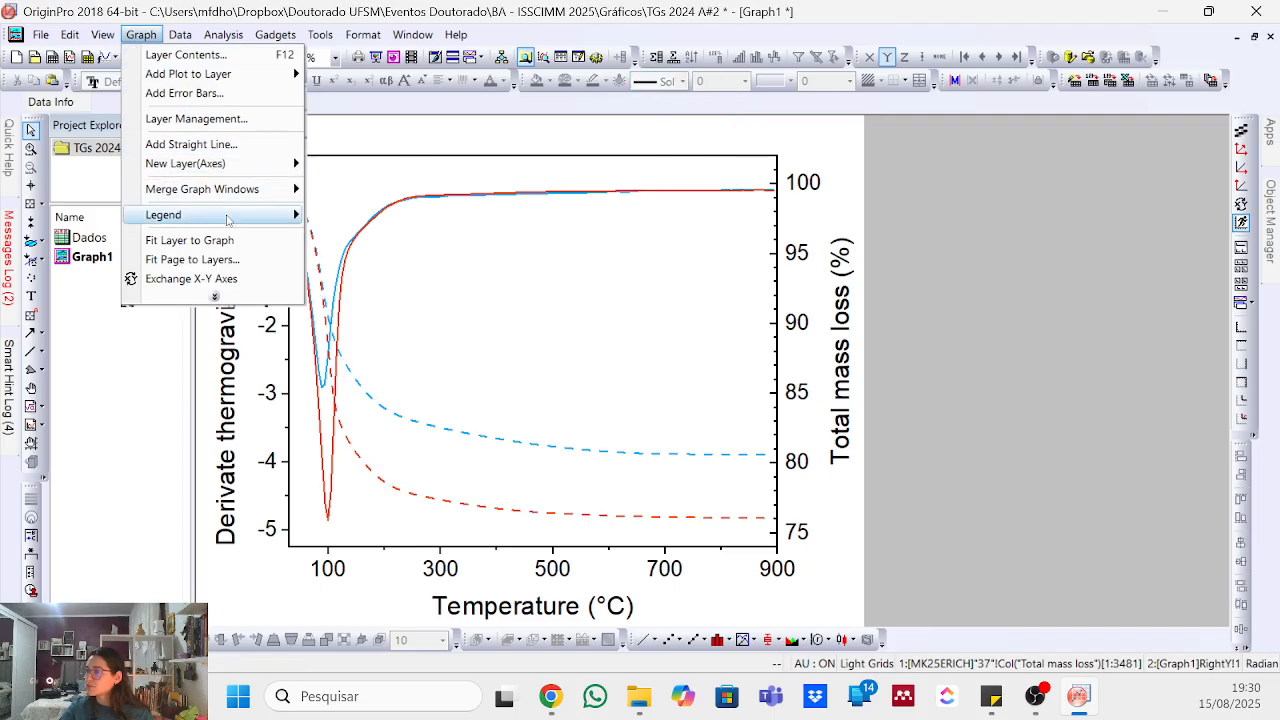
mouse_move(230, 216)
click(405, 380)
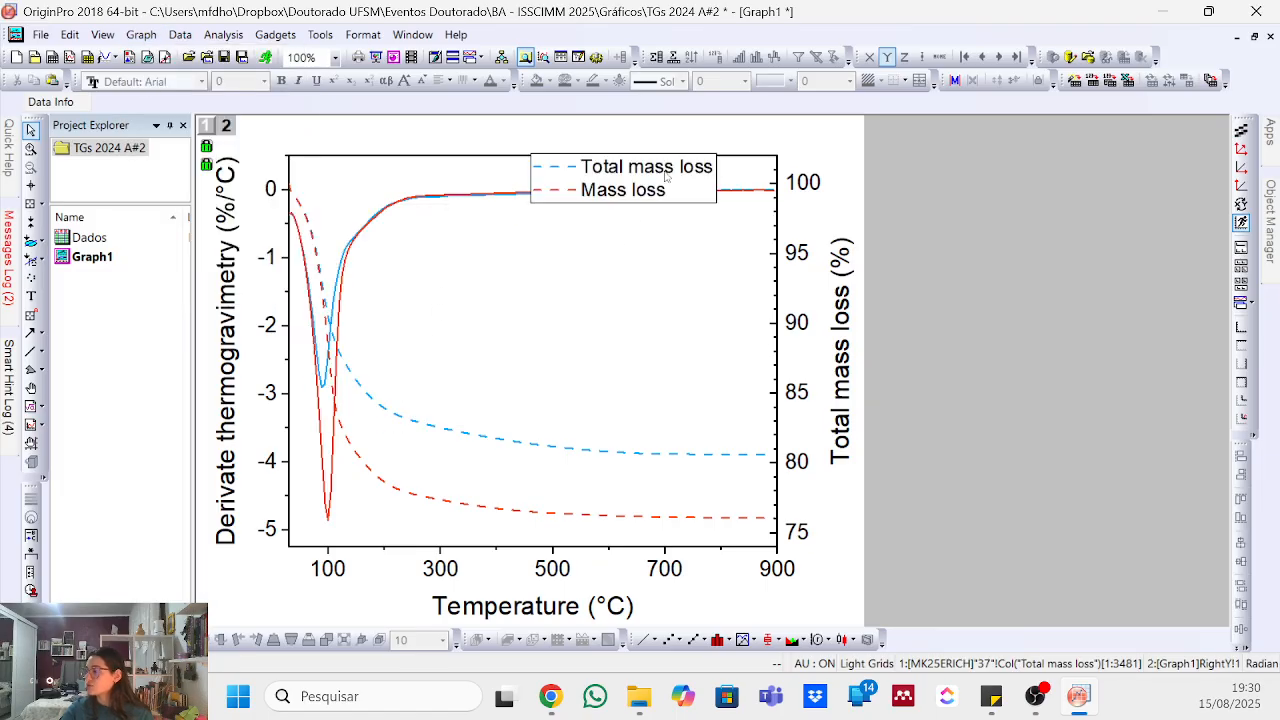
drag(666, 176, 664, 242)
double_click(640, 245)
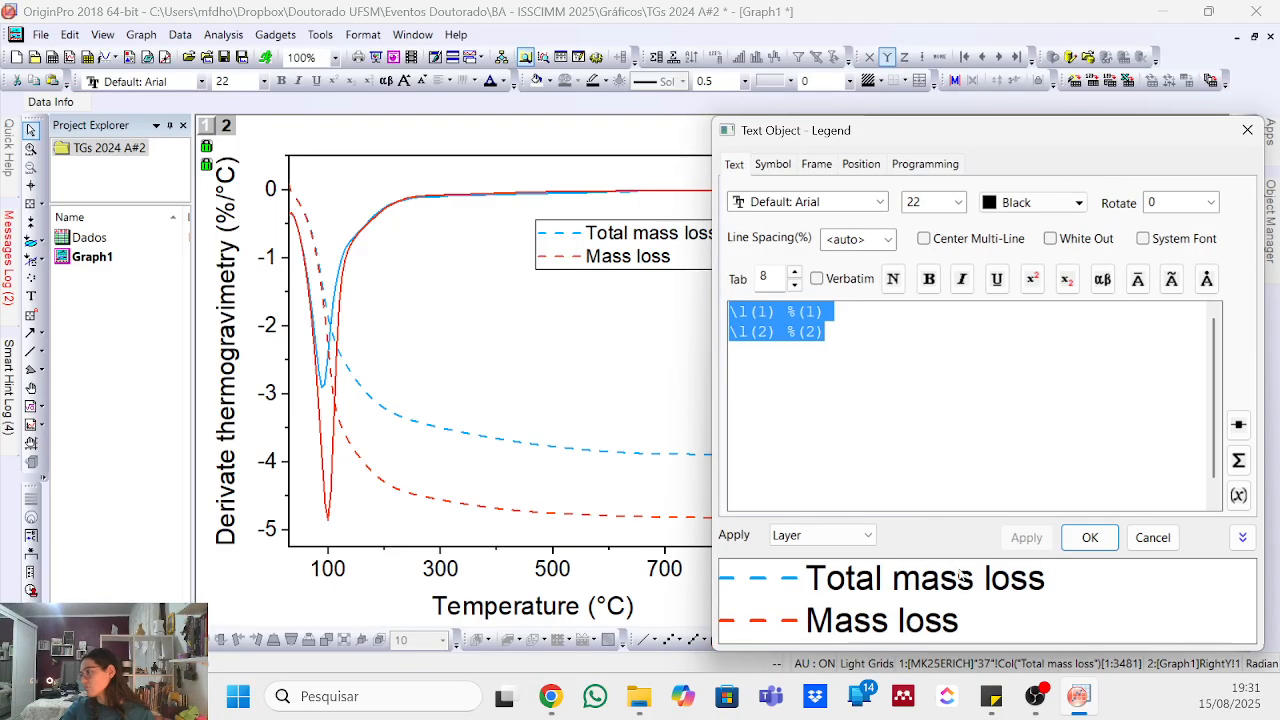
click(1150, 540)
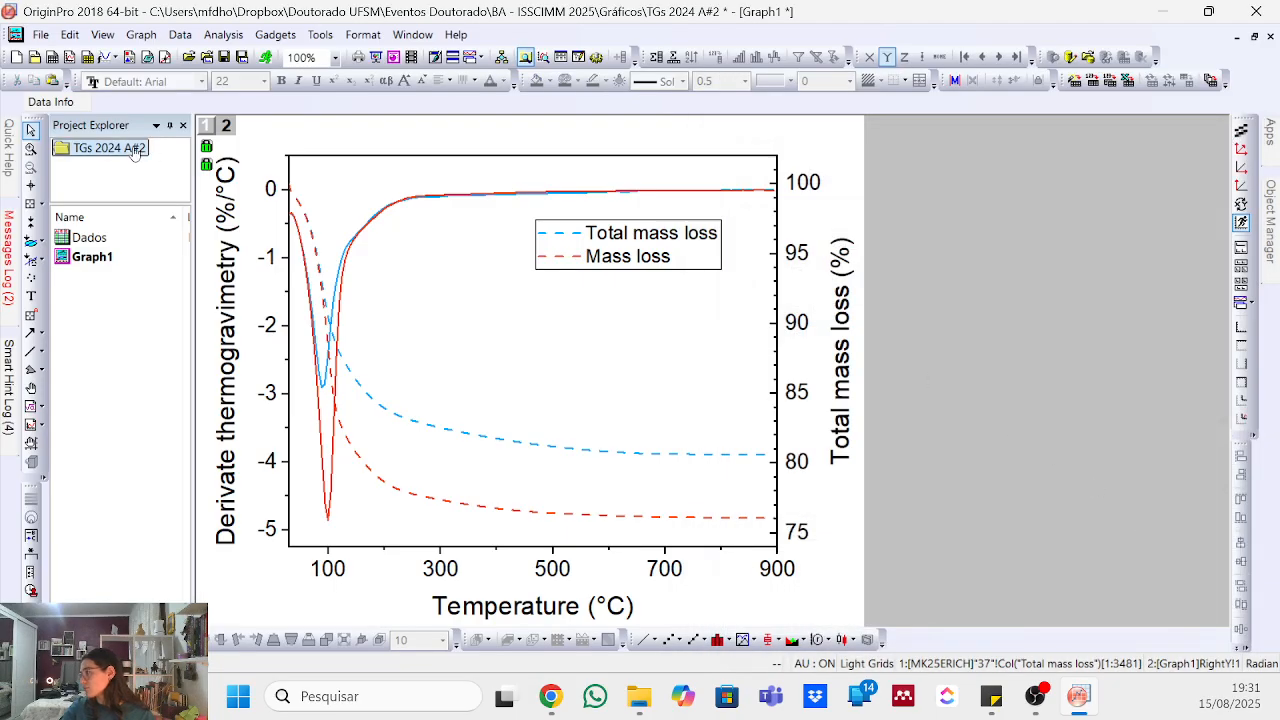
click(585, 233)
key(Delete)
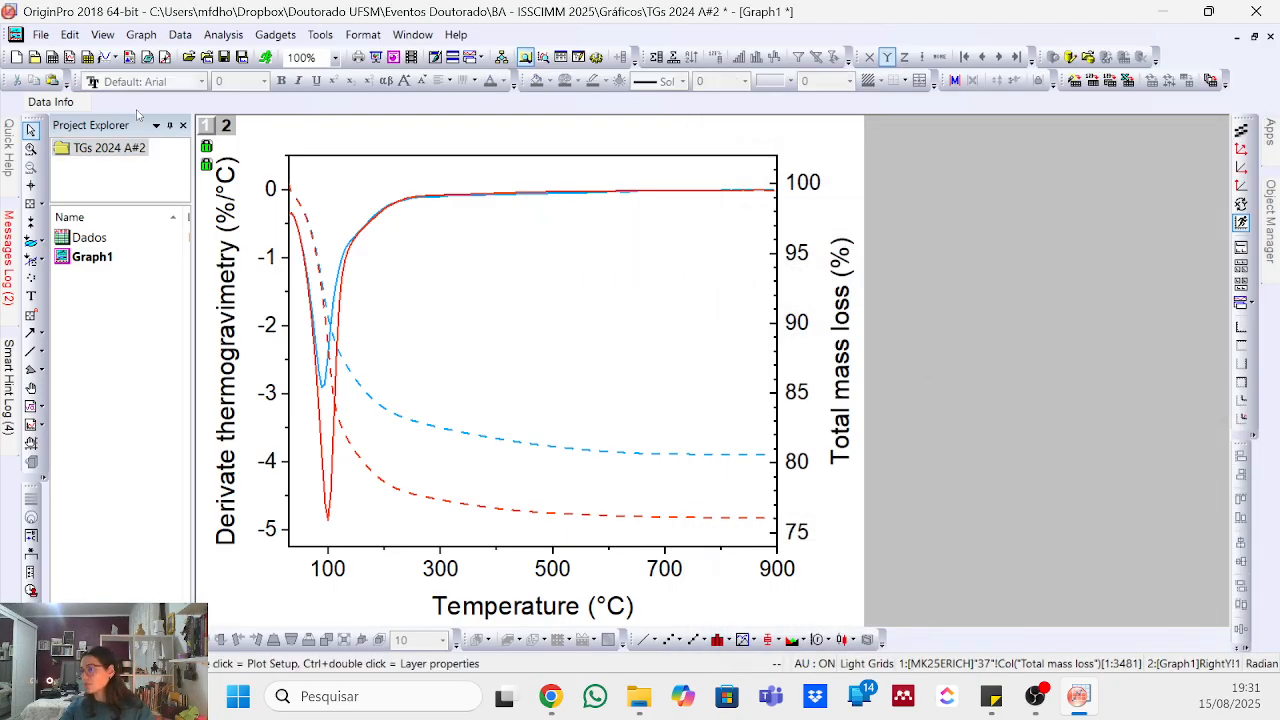
- Reconstruct the legend for layer 1 and place it in the upper middle of the plot, below the solid curves
click(205, 125)
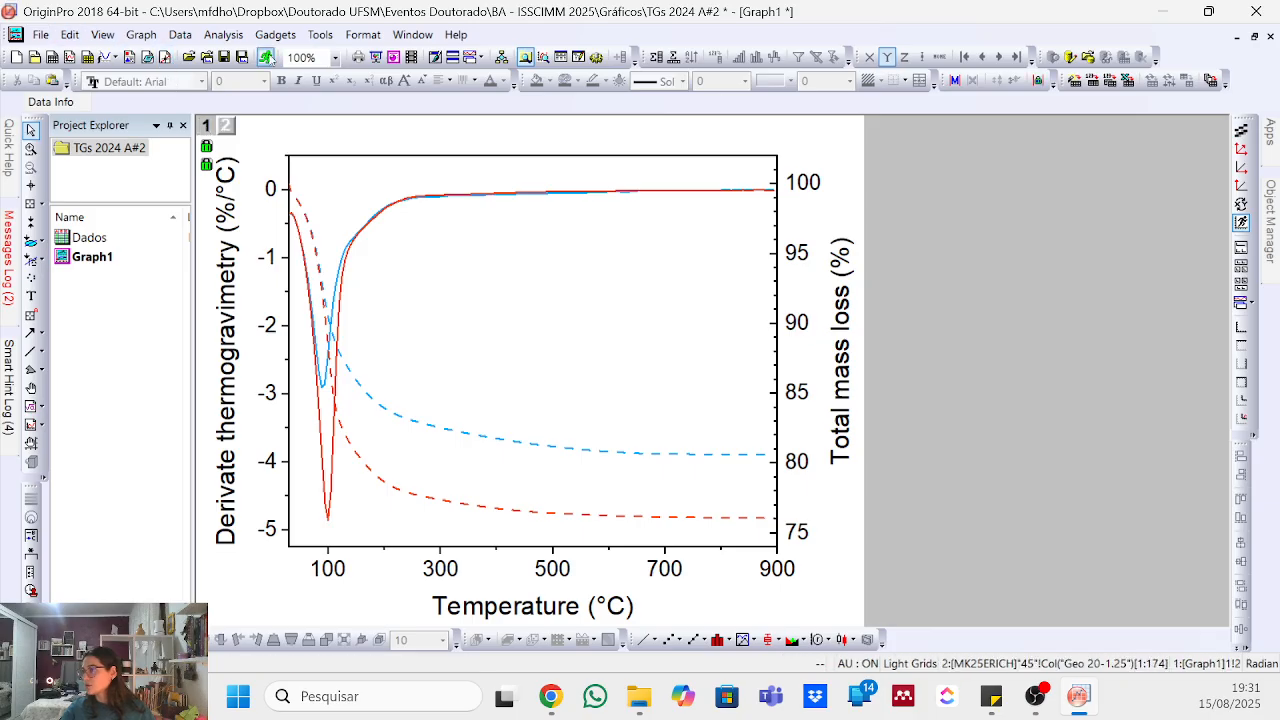
click(141, 34)
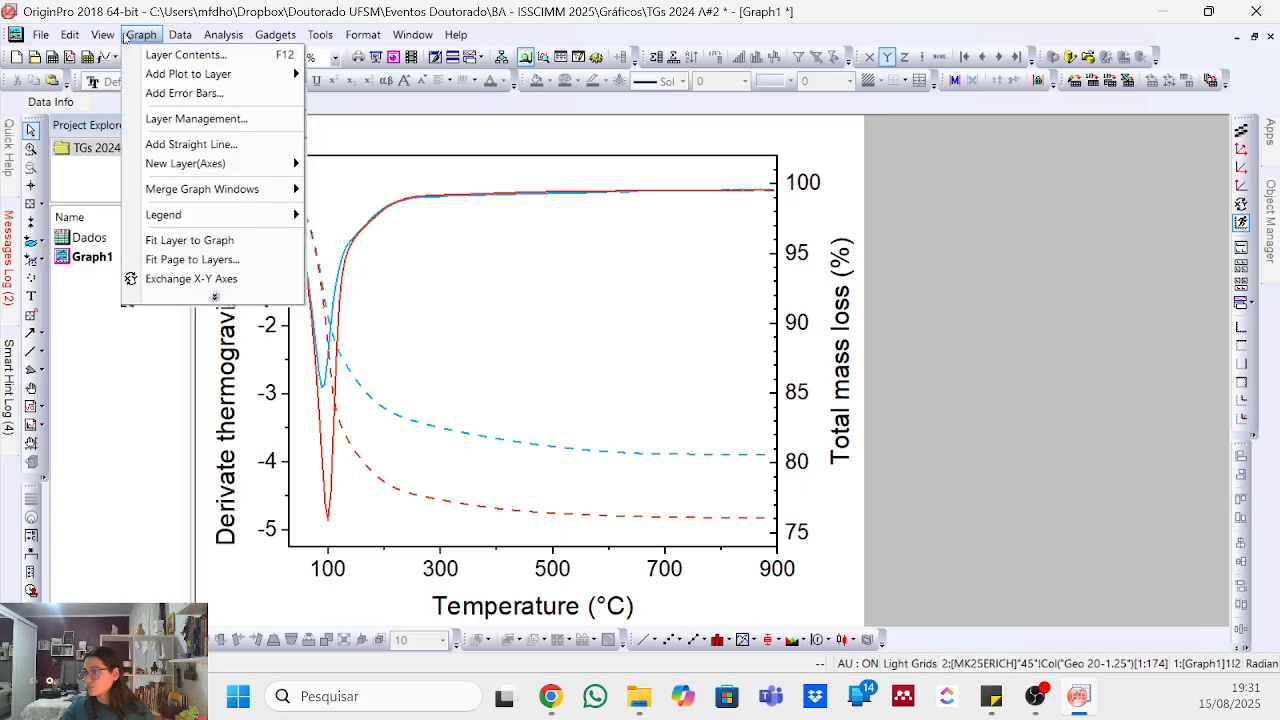
mouse_move(197, 217)
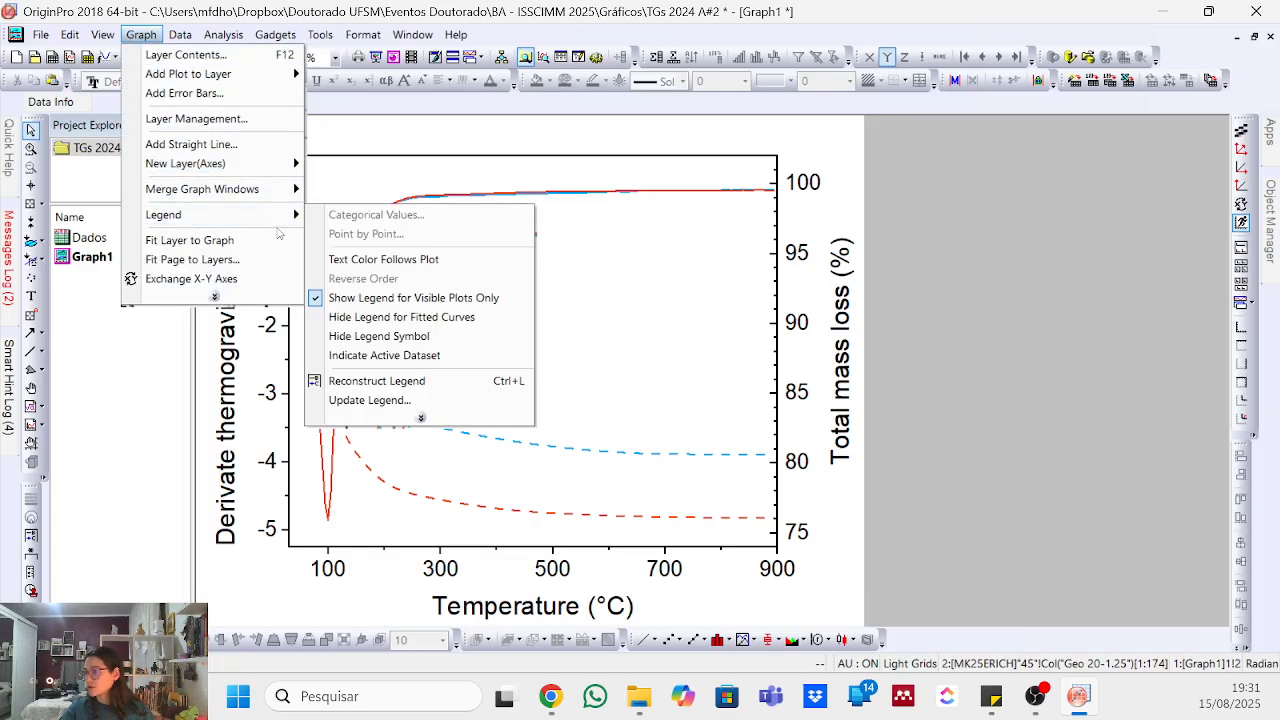
click(397, 383)
drag(598, 185, 514, 255)
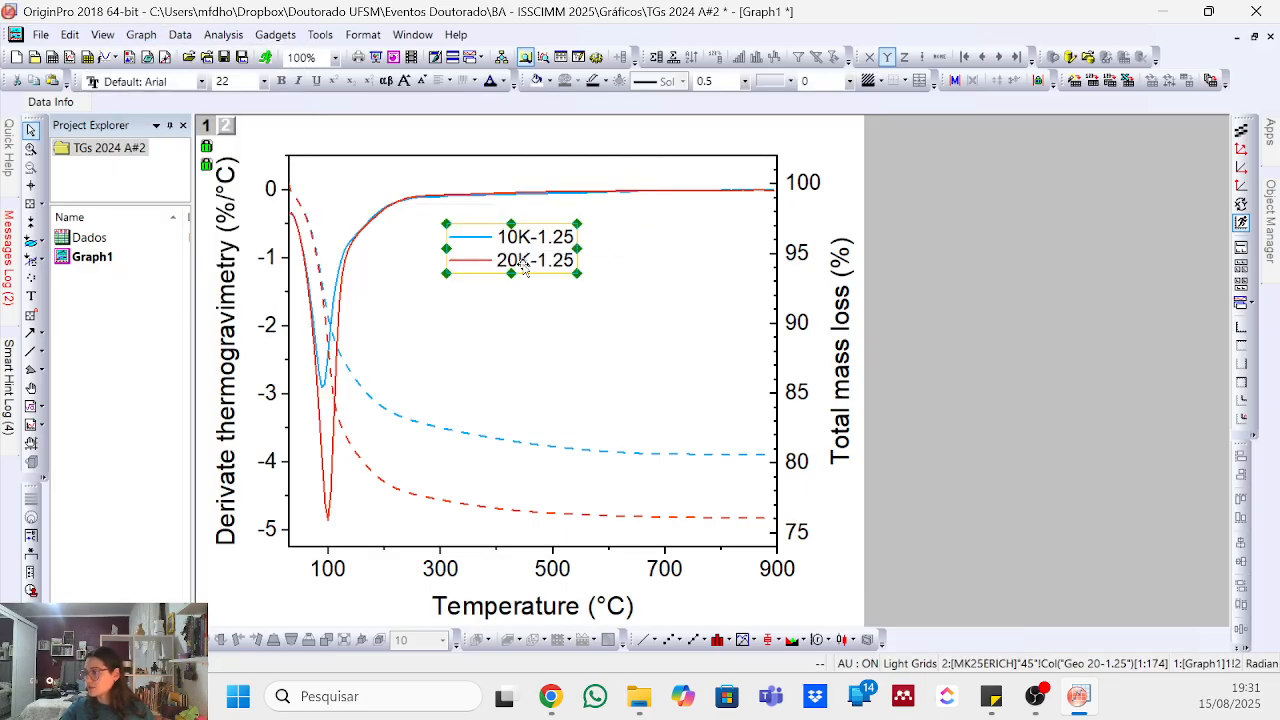
- Reconstruct the legend for layer 2 and place it just below the layer 1 legend
click(224, 123)
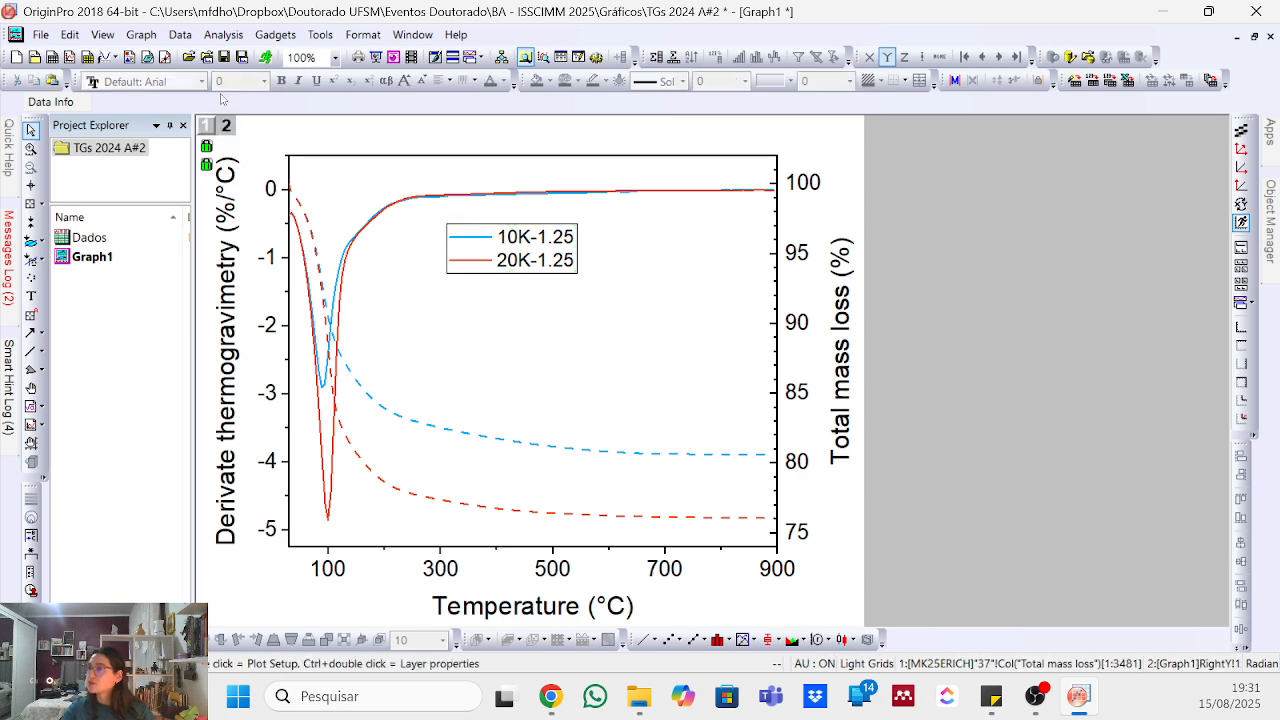
click(141, 34)
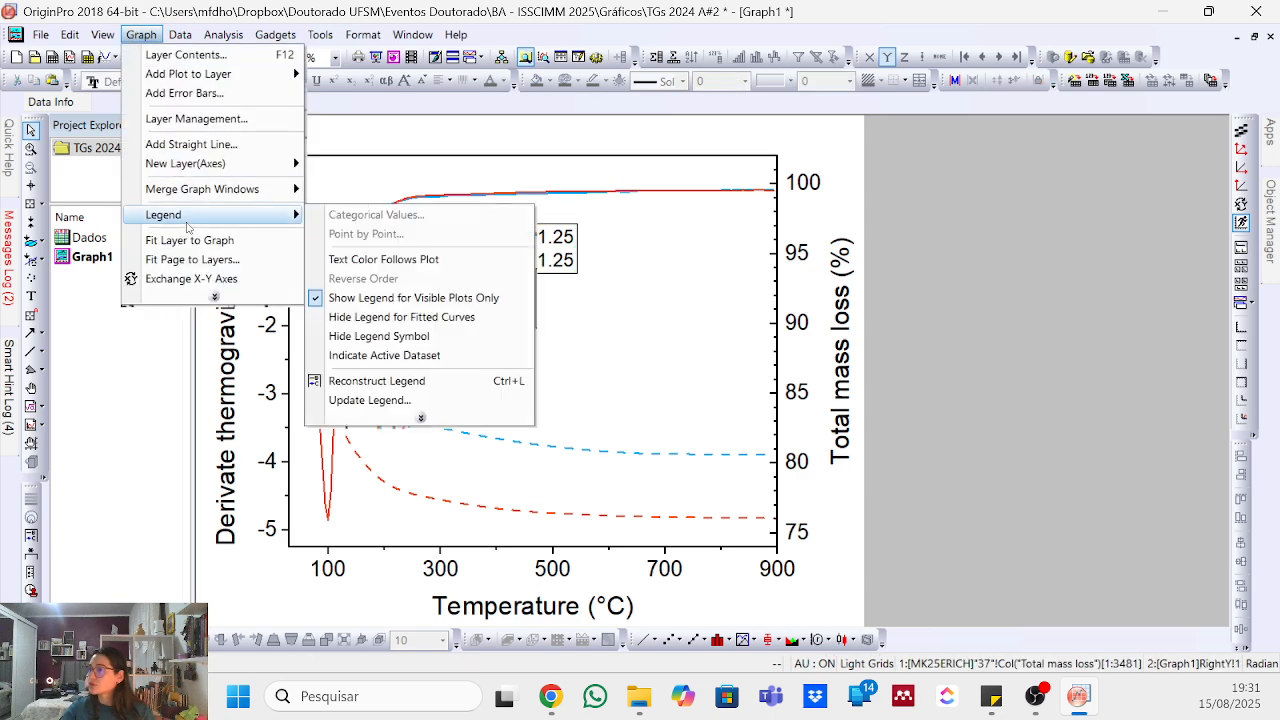
mouse_move(265, 214)
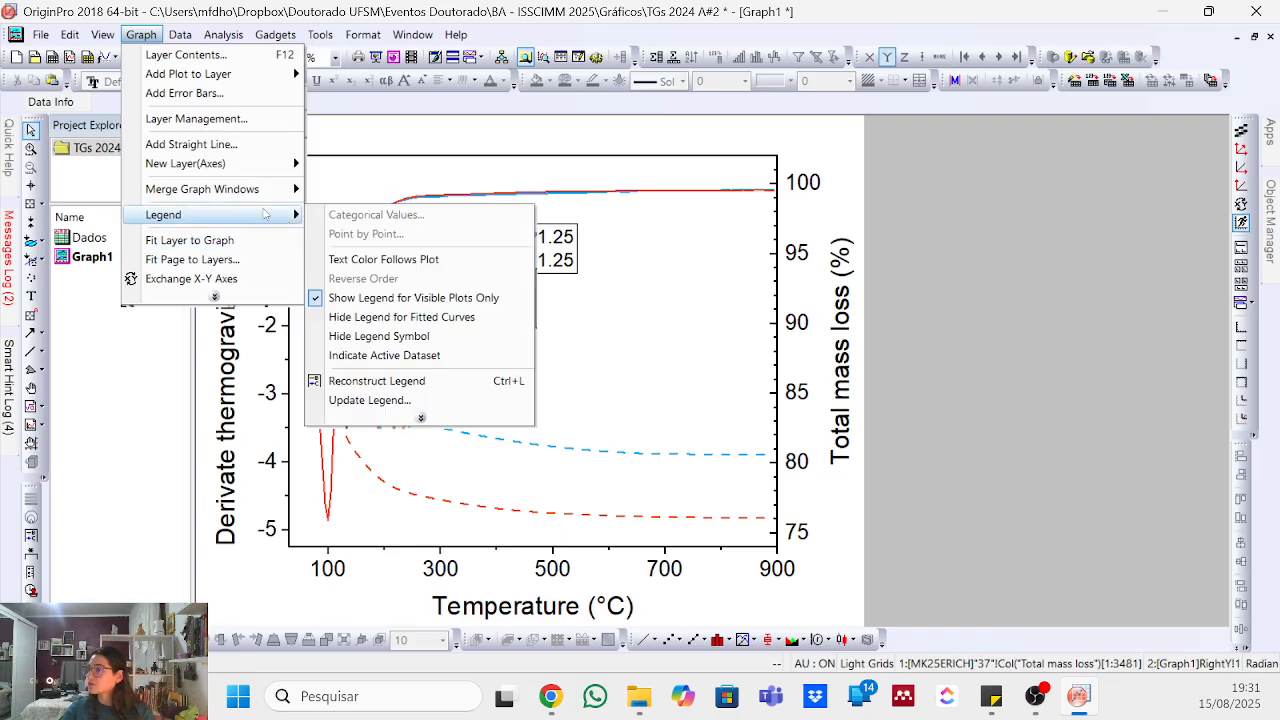
click(366, 380)
drag(643, 188, 565, 314)
- Put the 10K-1.25 and 20K-1.25 legend entries side by side on a single line, separated by spaces
click(535, 237)
click(535, 237)
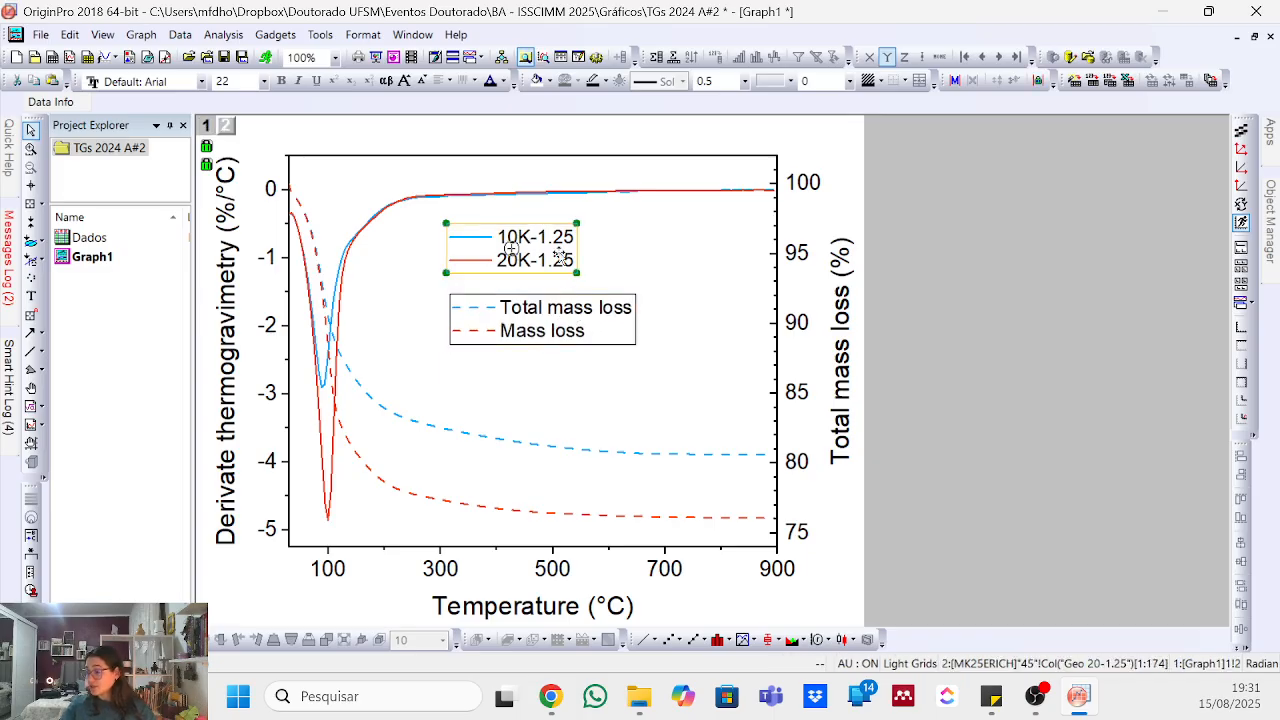
double_click(558, 256)
click(913, 343)
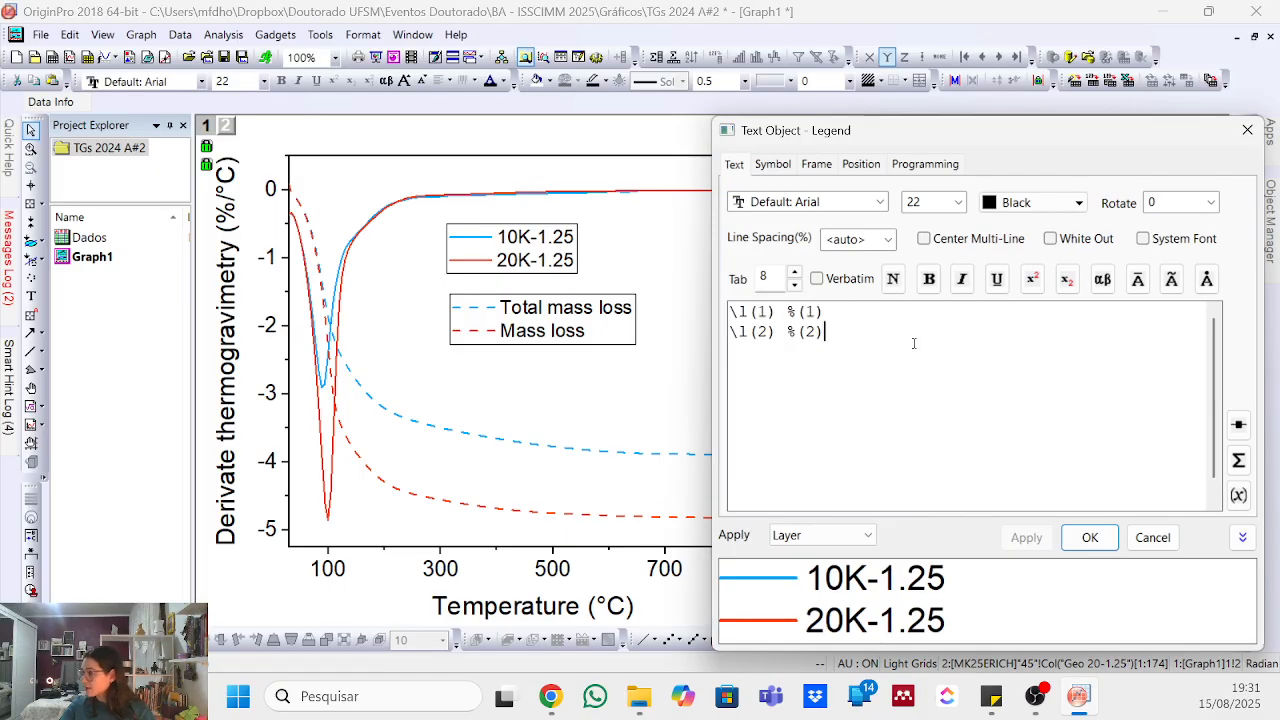
key(Delete)
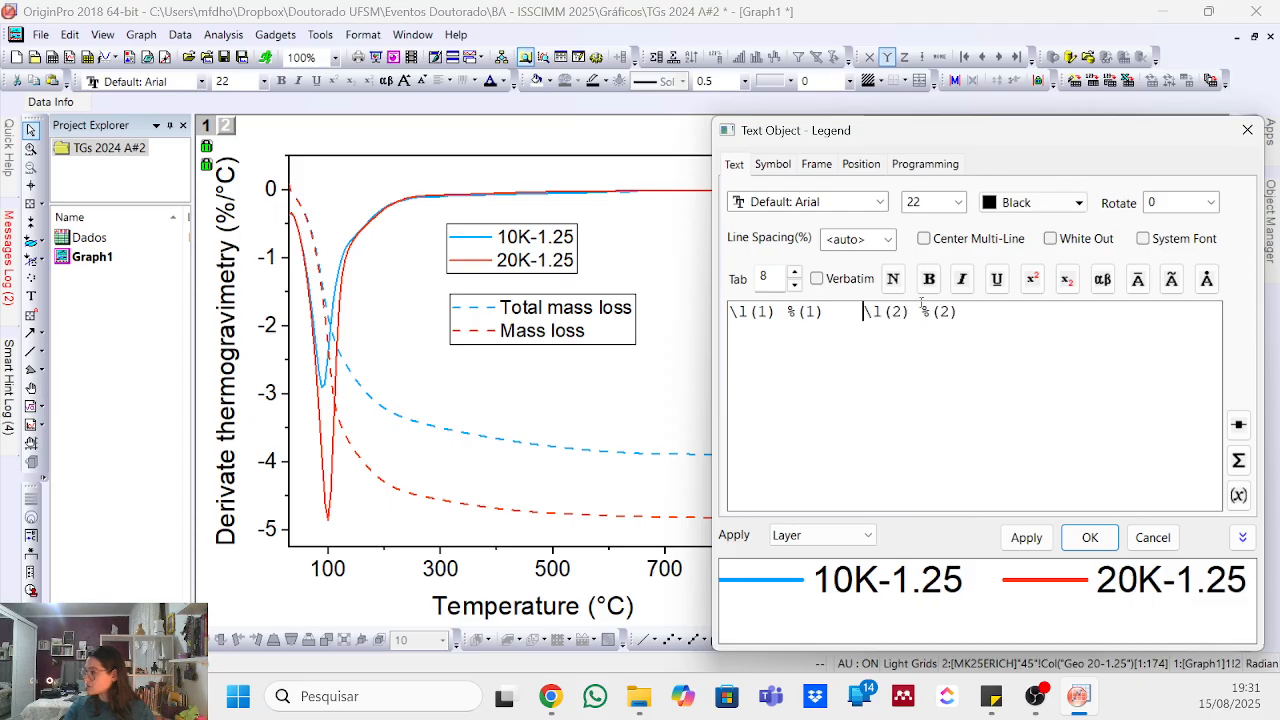
click(1076, 540)
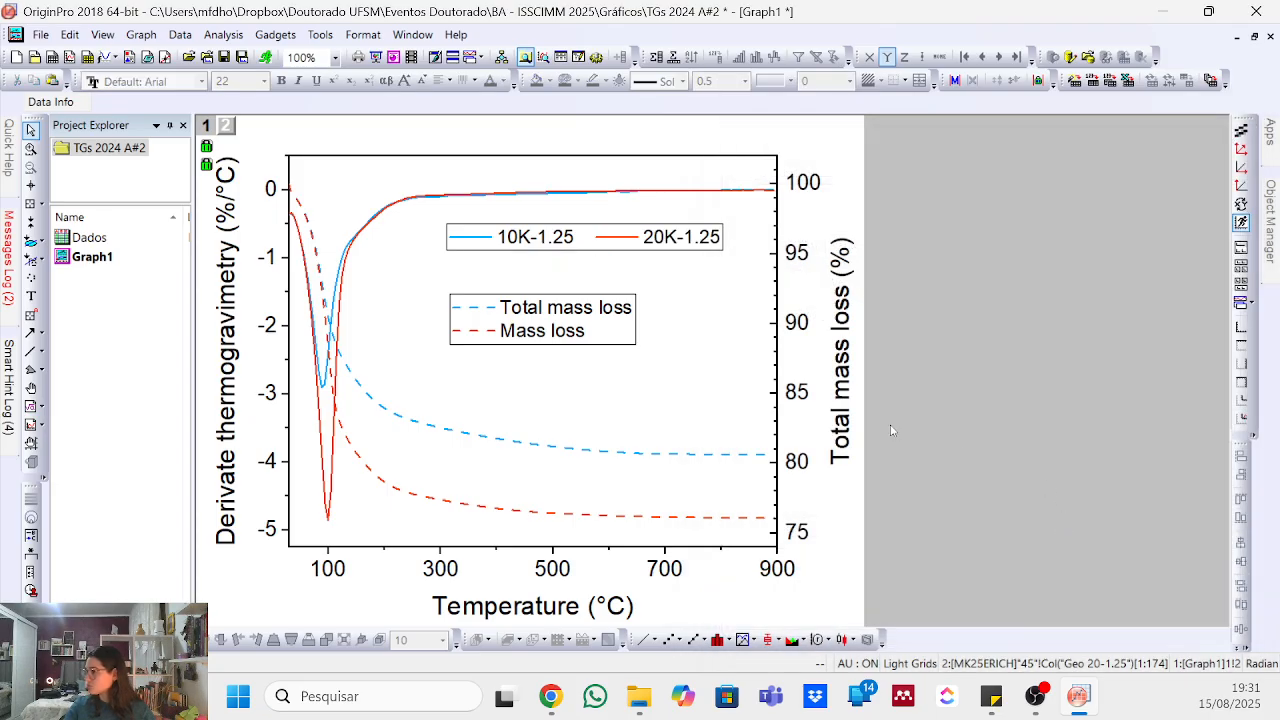
- Put the Total mass loss and Mass loss legend entries side by side on a single line, separated by spaces
double_click(584, 322)
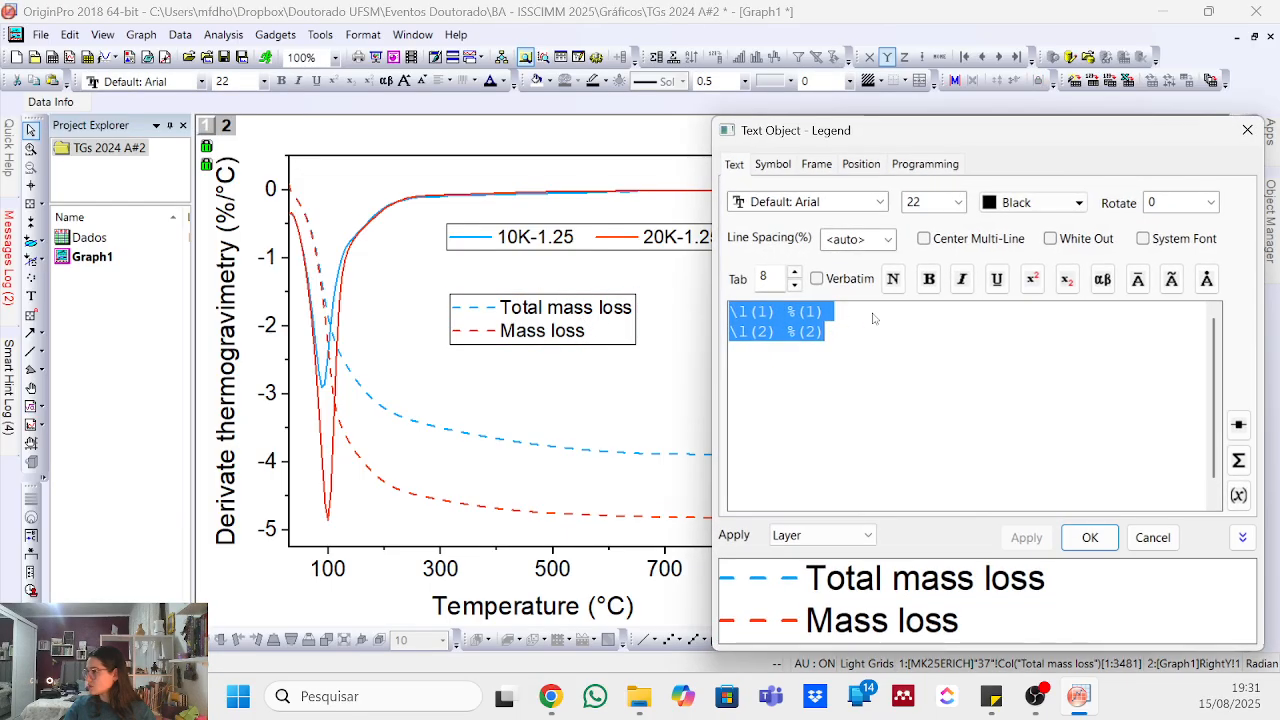
click(866, 312)
key(Delete)
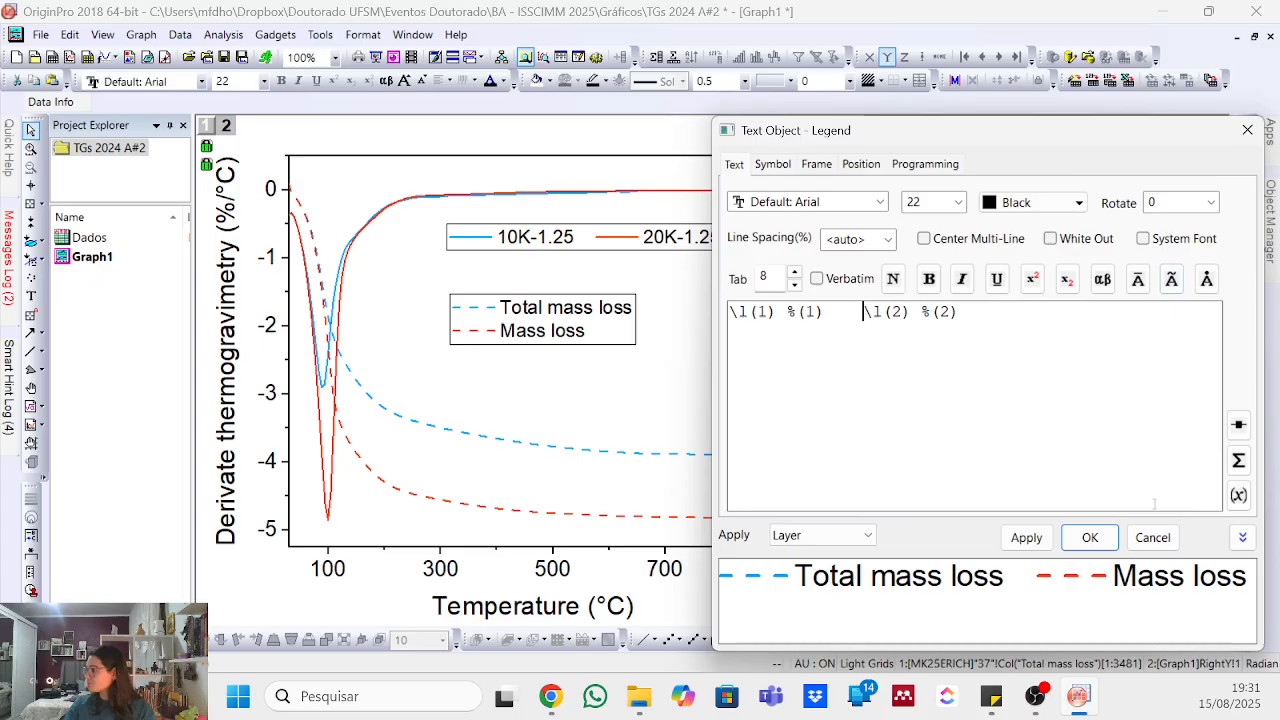
click(1090, 537)
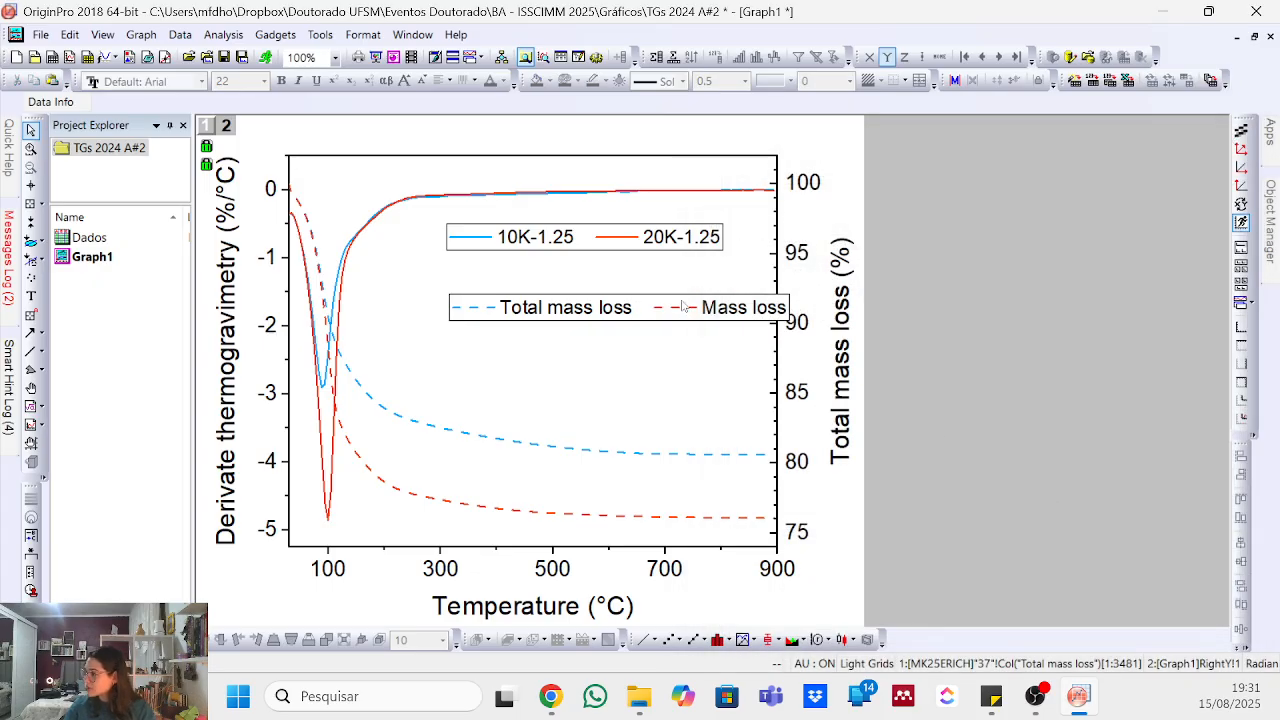
- Replace the first entry's text in the dashed-line legend with 10K-1.25, keeping its line symbol
click(636, 304)
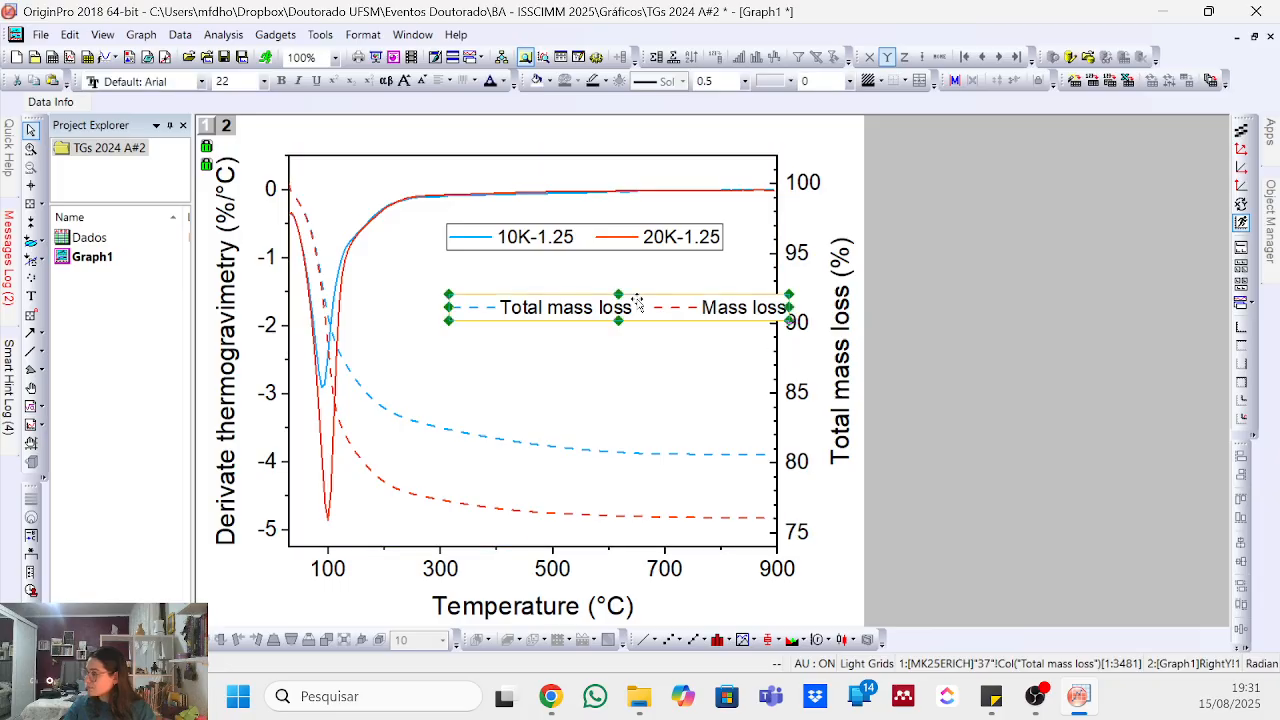
click(601, 241)
double_click(605, 316)
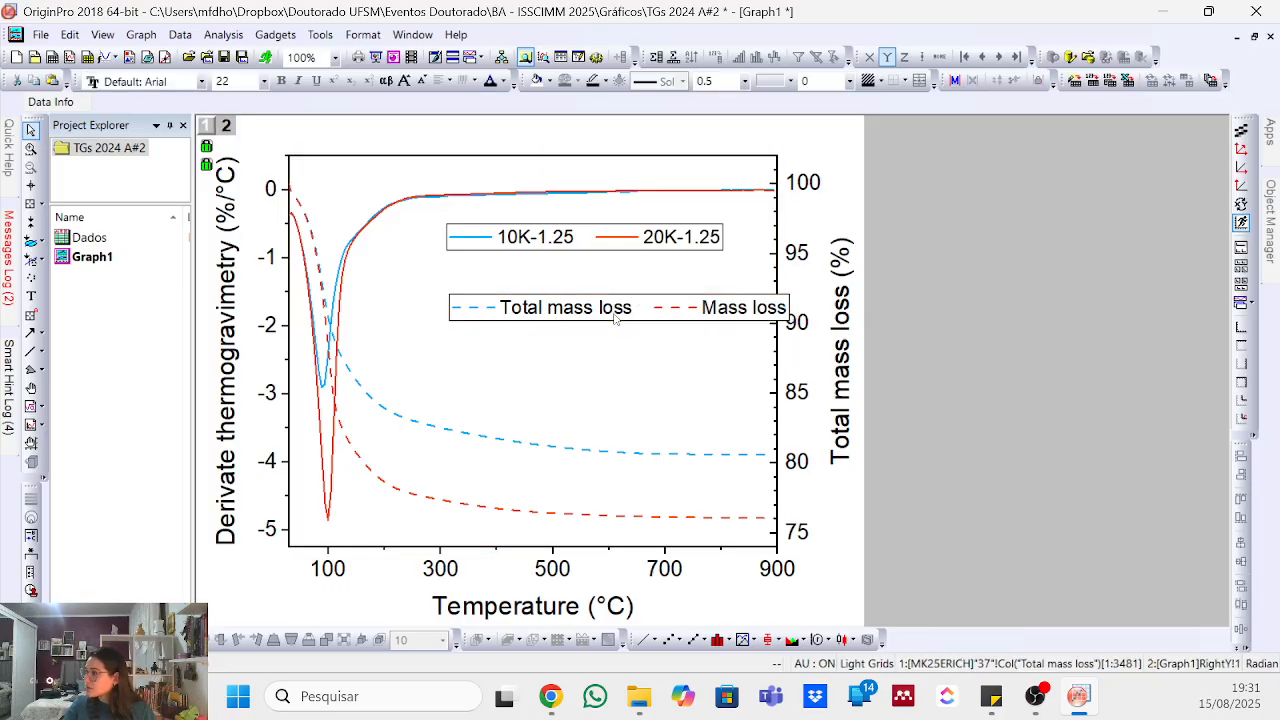
click(889, 312)
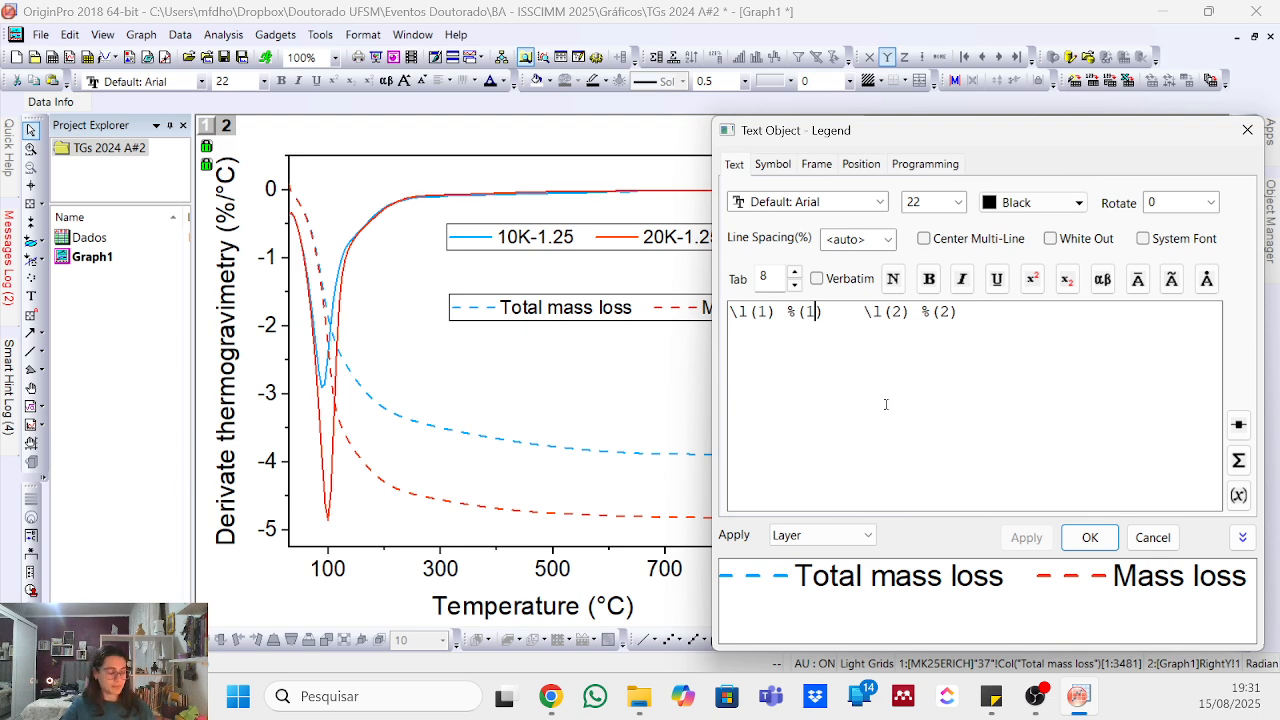
key(Delete)
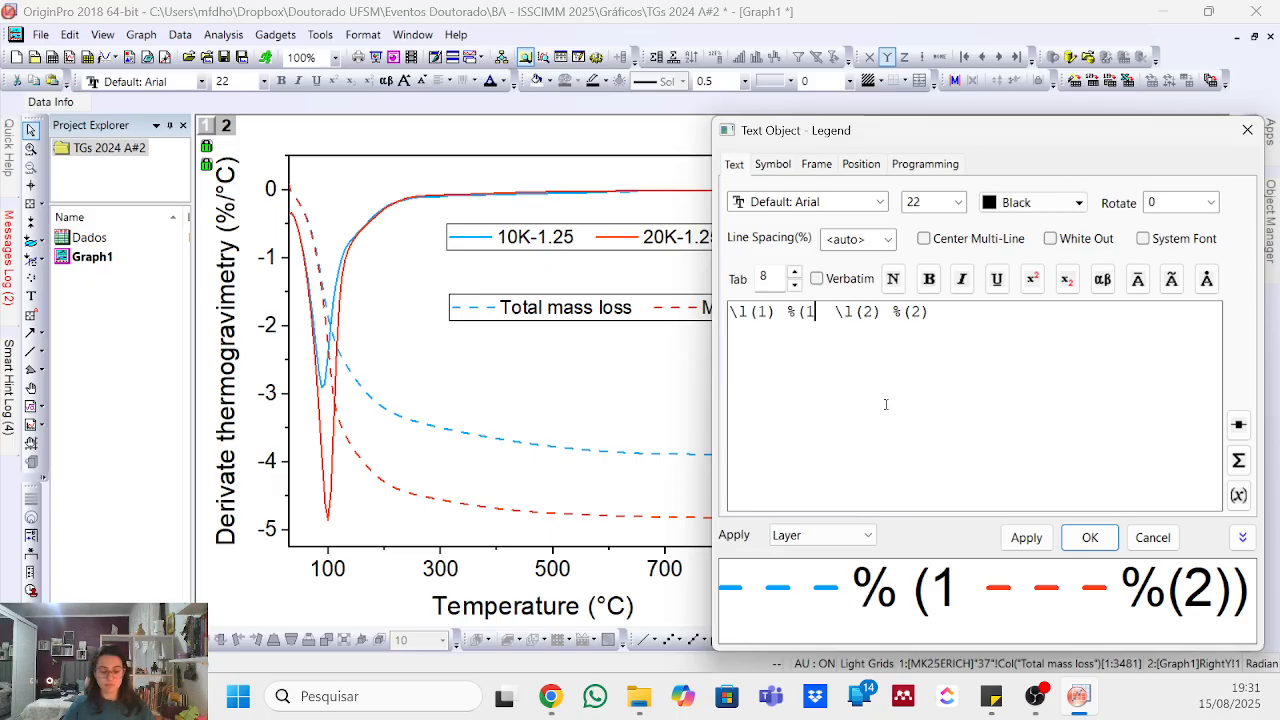
text())
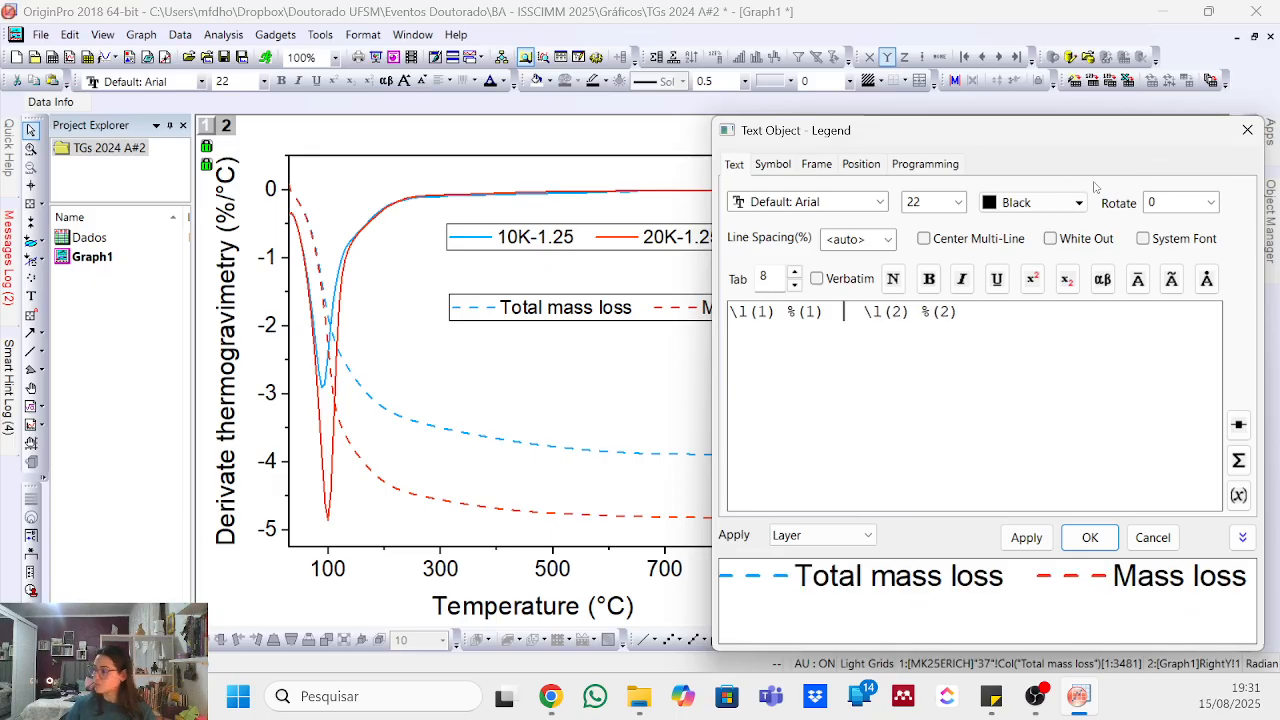
key(BackSpace)
key(BackSpace)
key(BackSpace)
key(BackSpace)
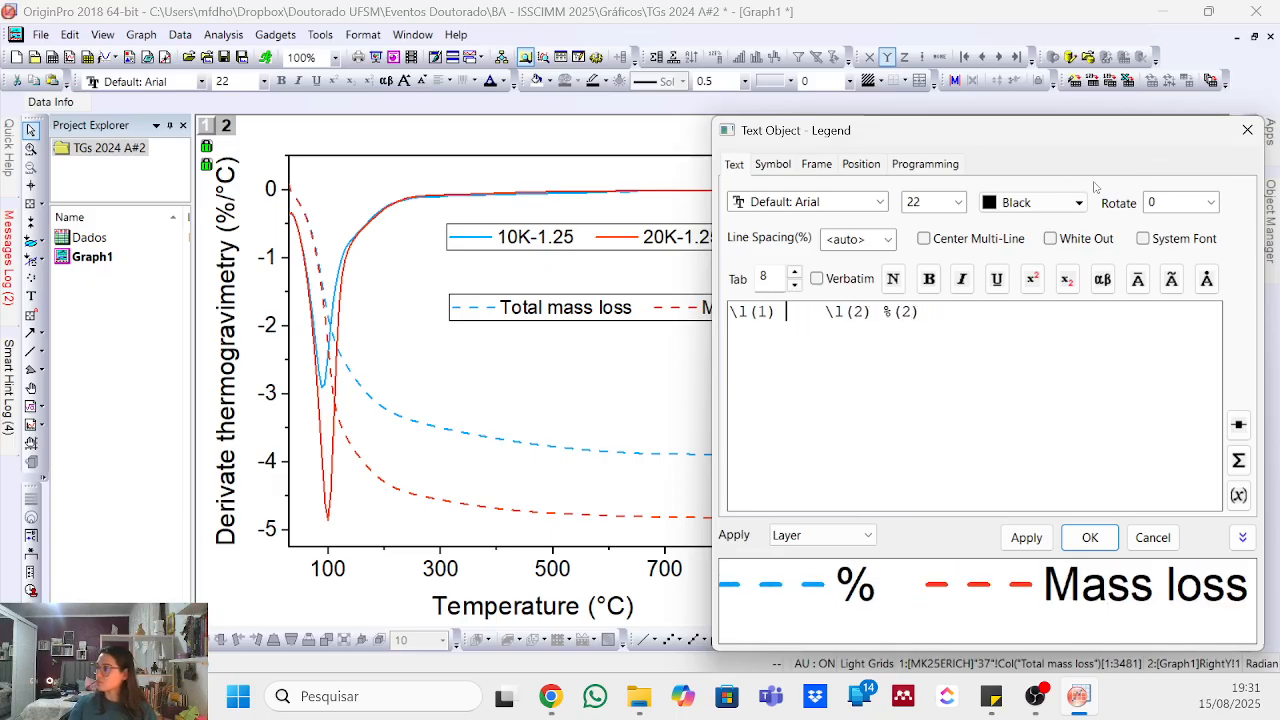
text(10k-)
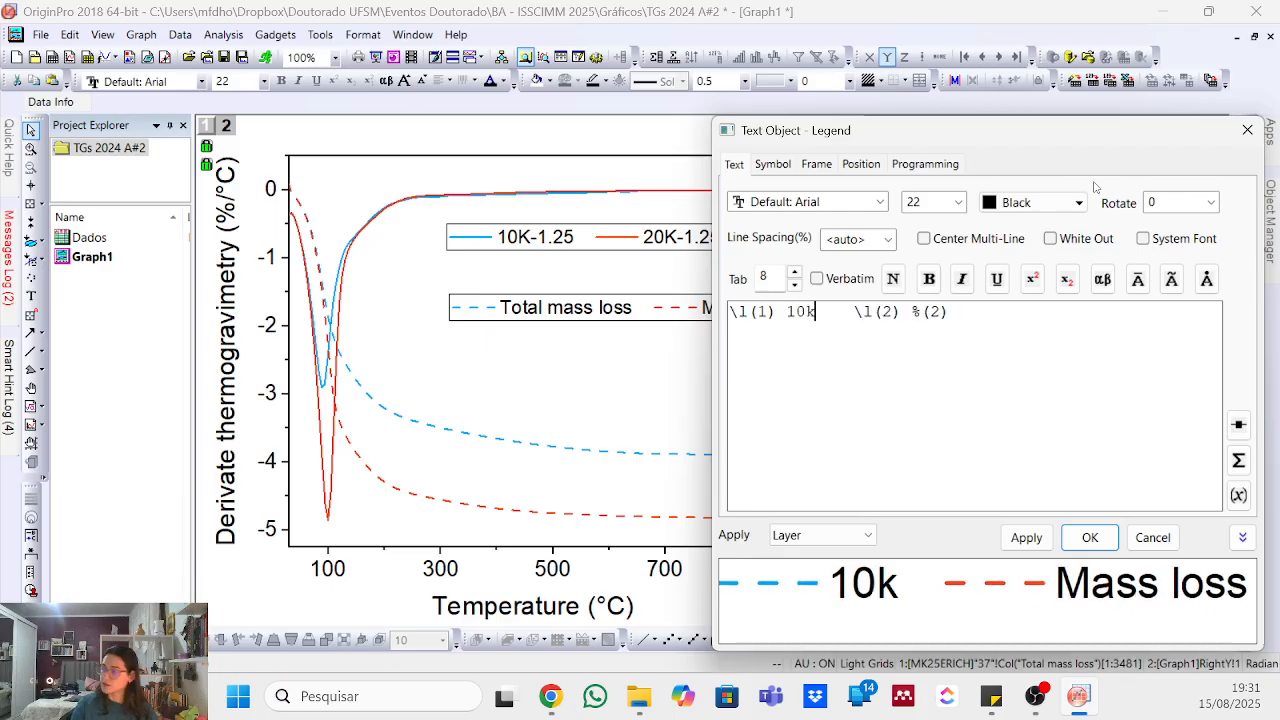
key(BackSpace)
key(BackSpace)
text(JK)
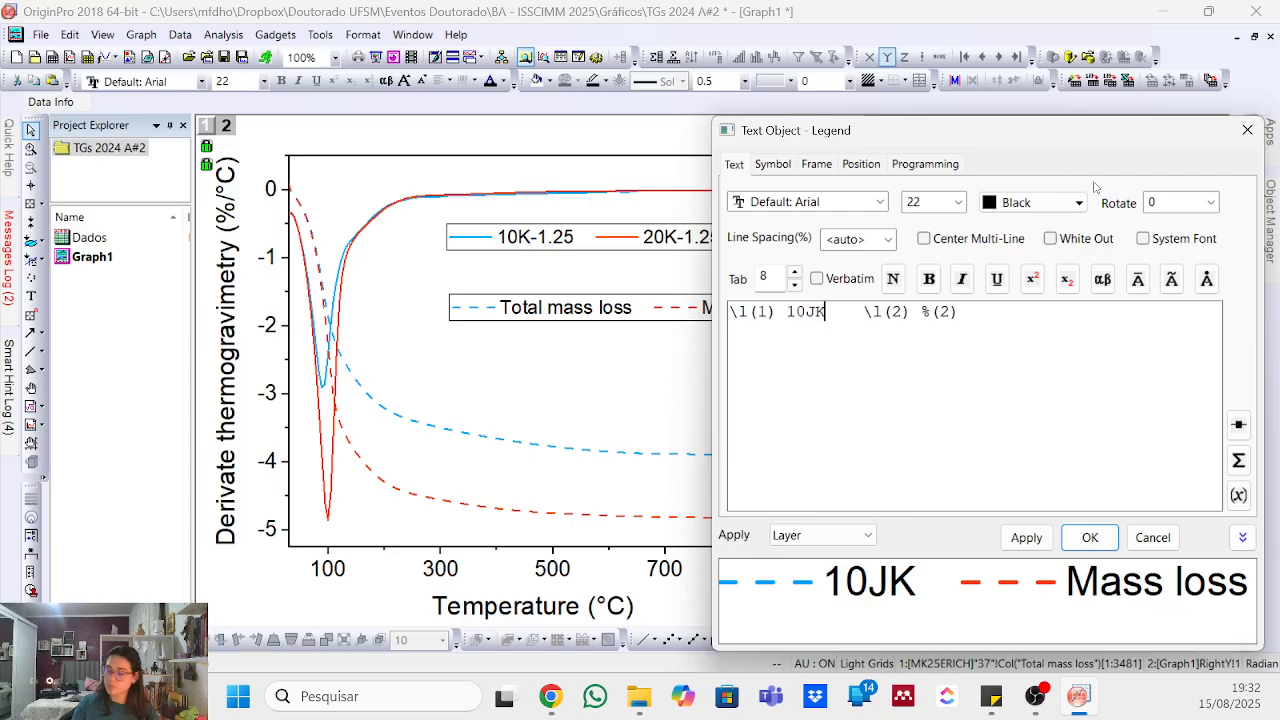
key(BackSpace)
key(BackSpace)
text(K-1)
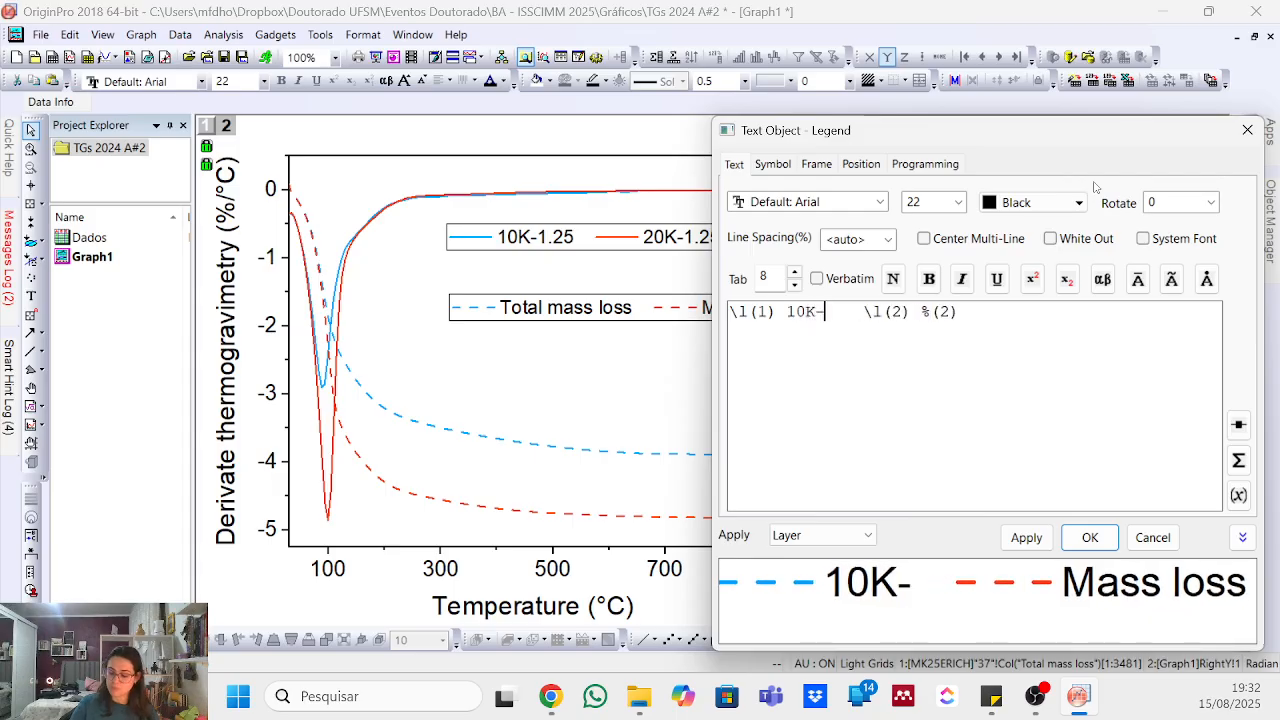
text(.25)
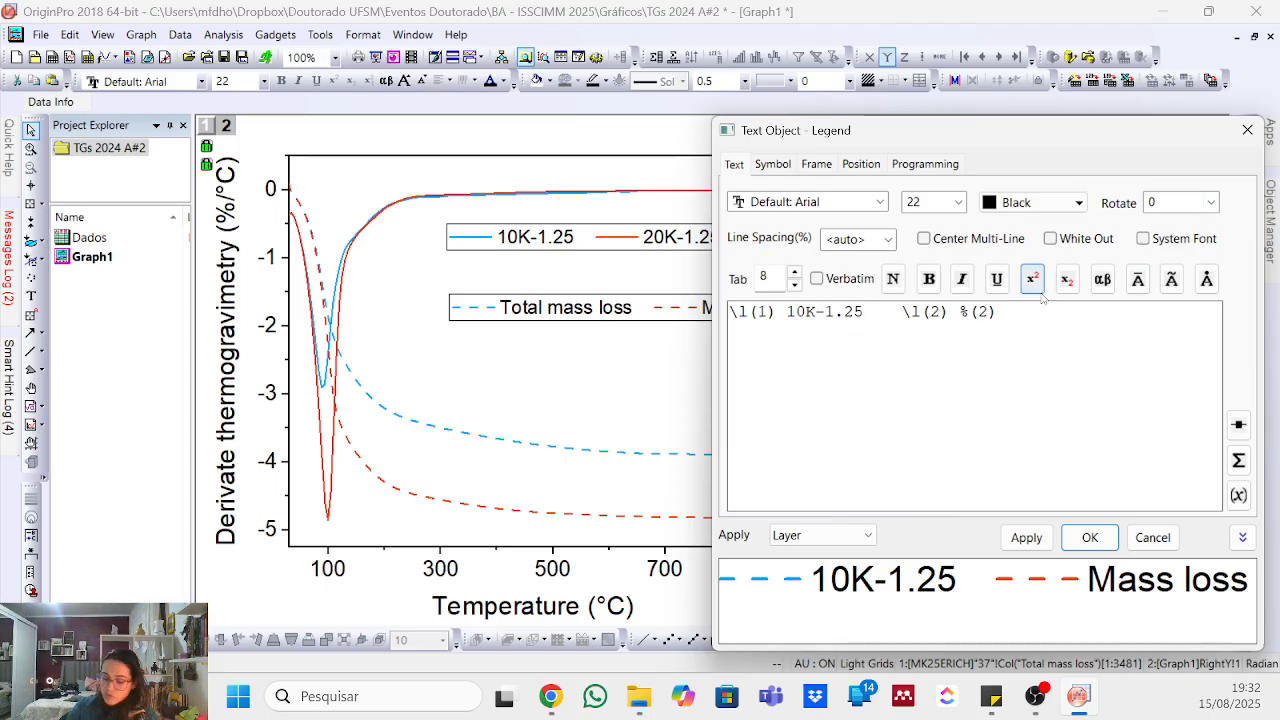
- Replace the second entry's text in the dashed-line legend with 20K-1.25 and apply the legend changes
key(BackSpace)
key(BackSpace)
key(BackSpace)
key(BackSpace)
text(20)
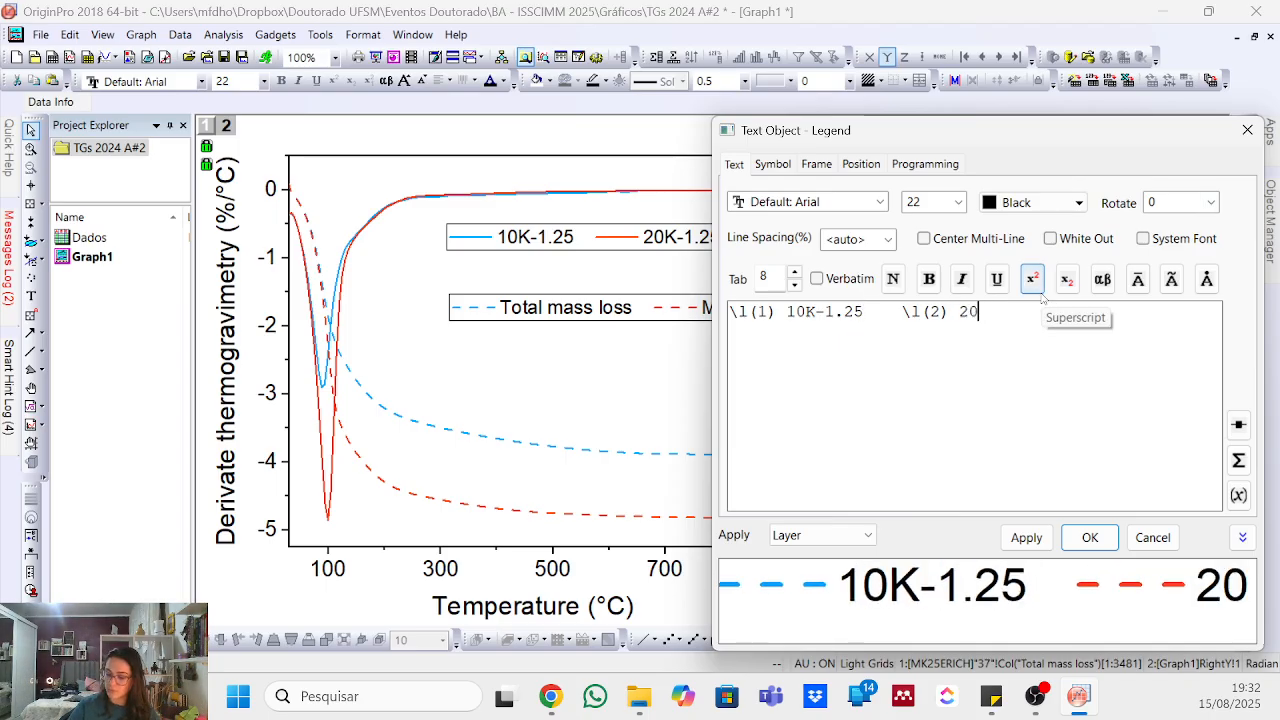
text(K)
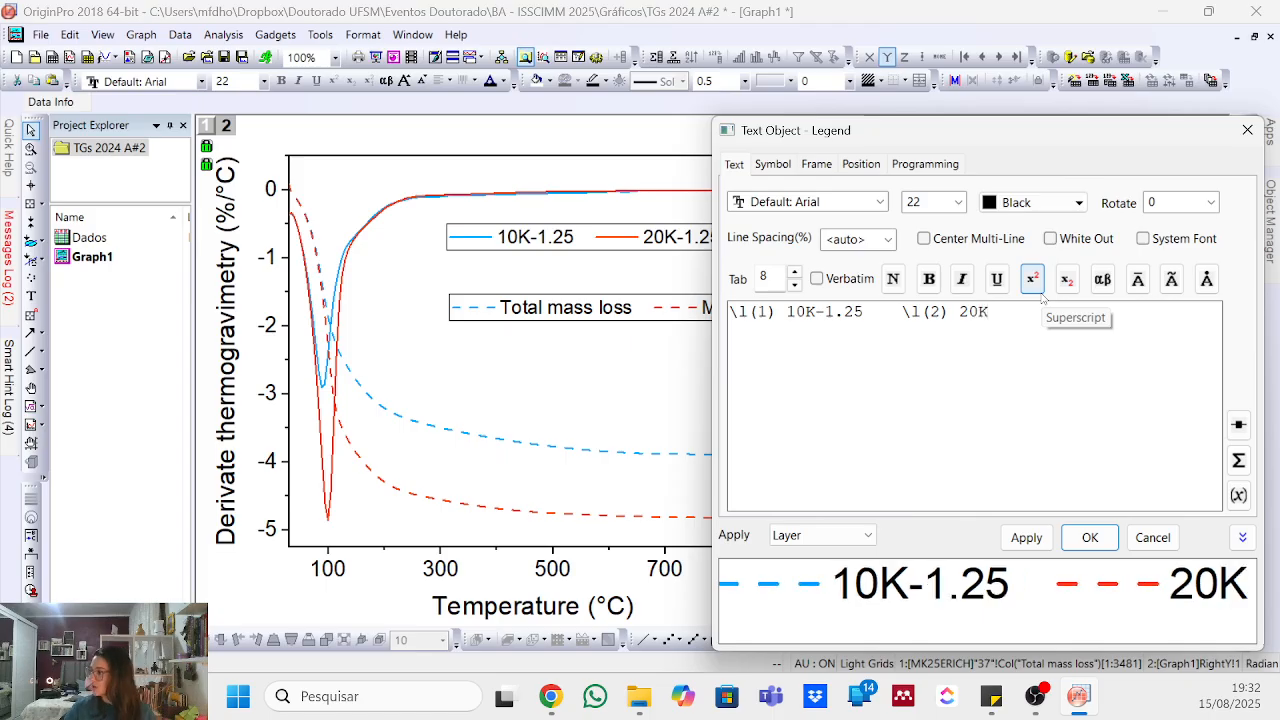
text(-1.25)
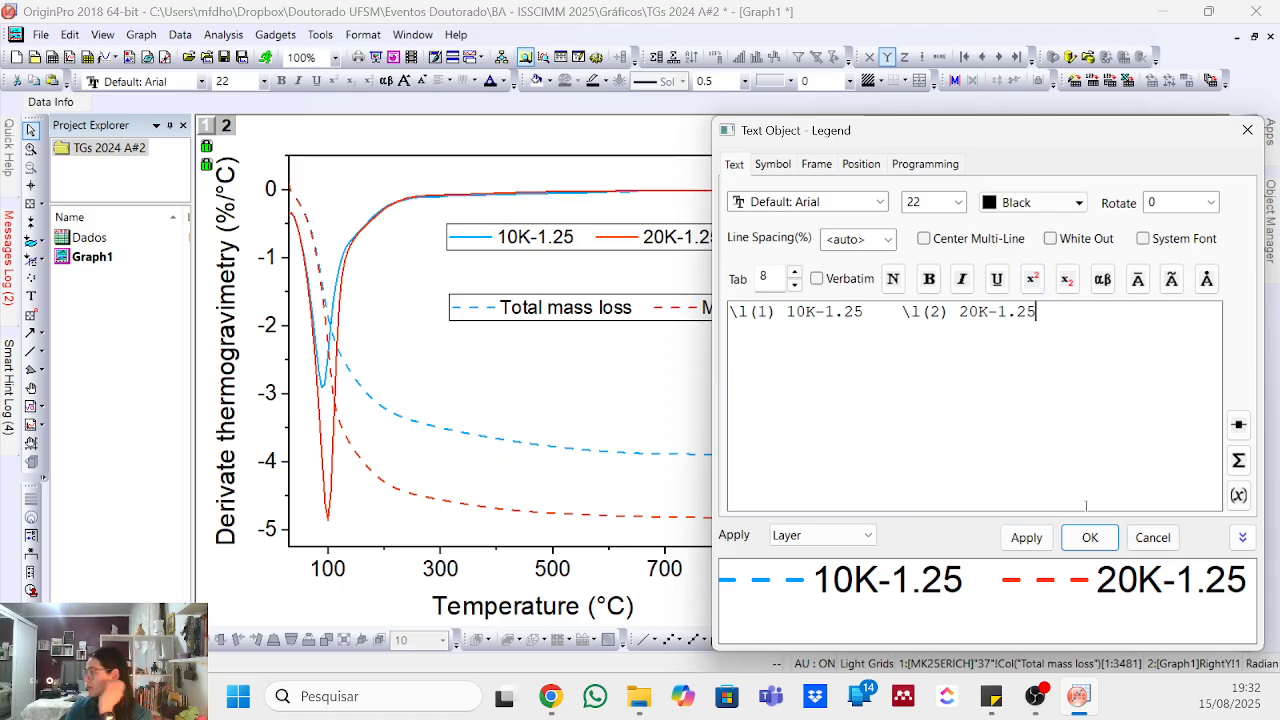
click(1090, 537)
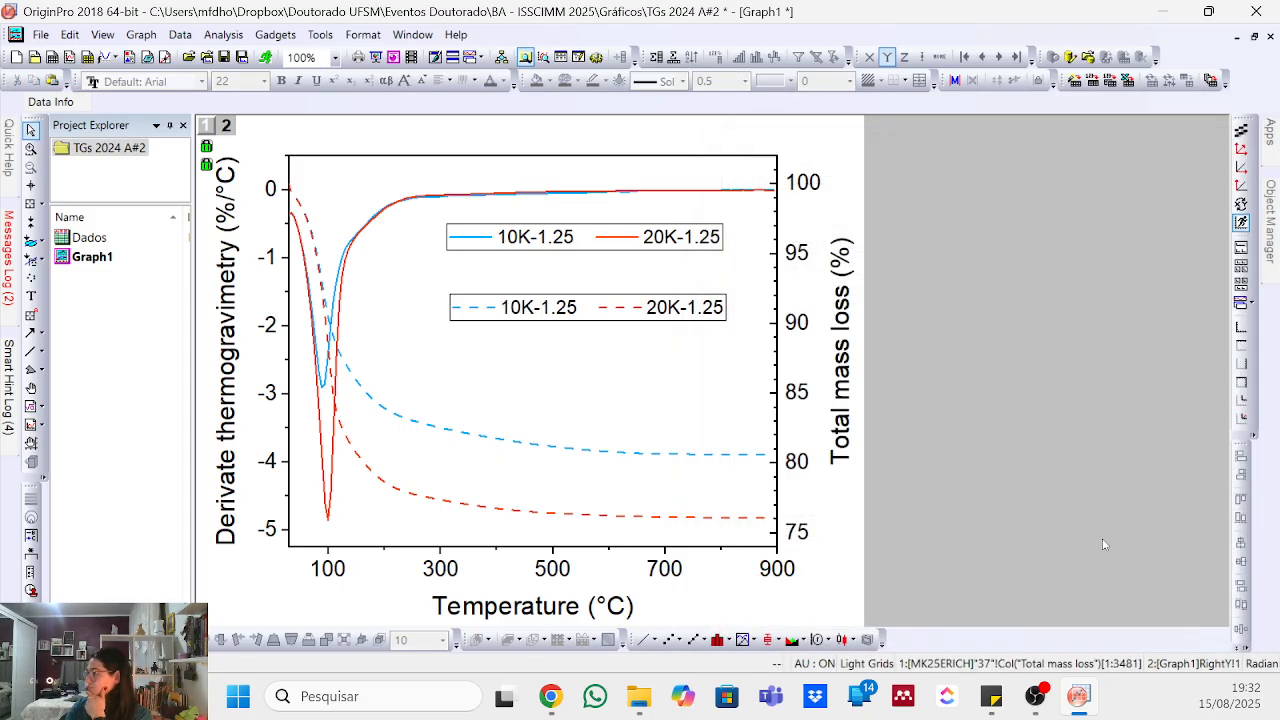
- Remove the box around the solid-line legend by setting its frame to None
click(558, 245)
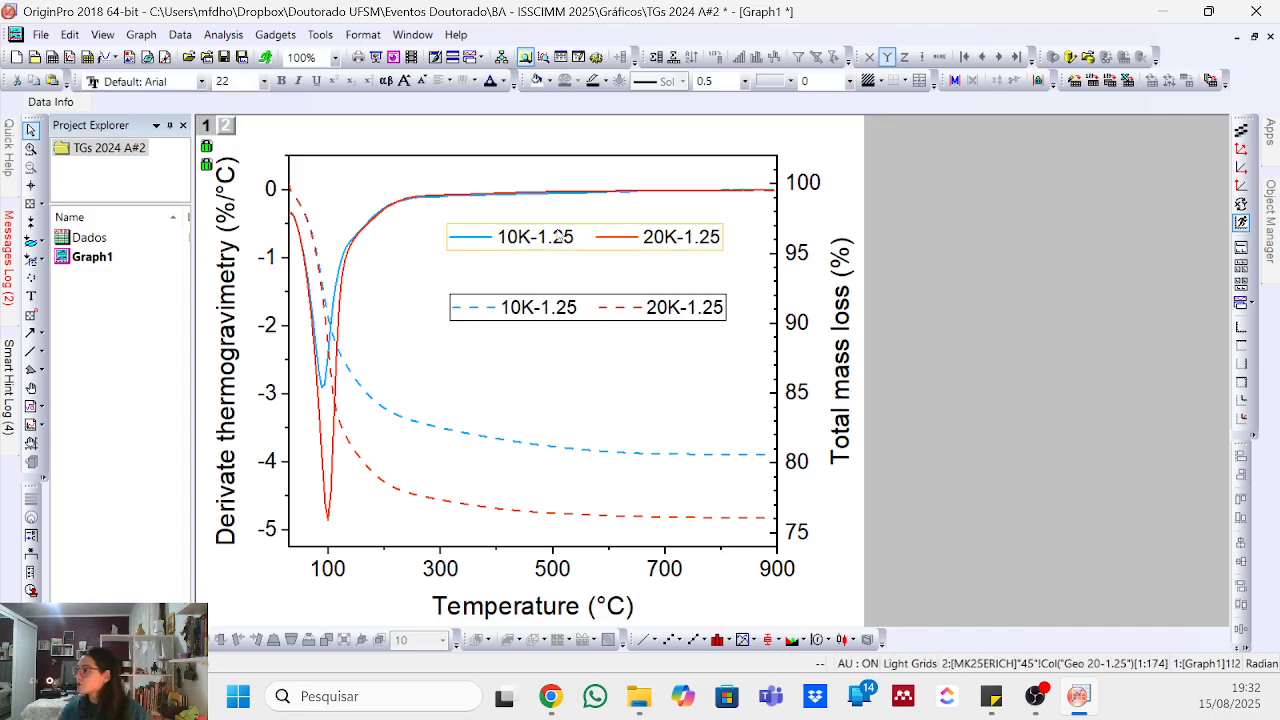
double_click(556, 238)
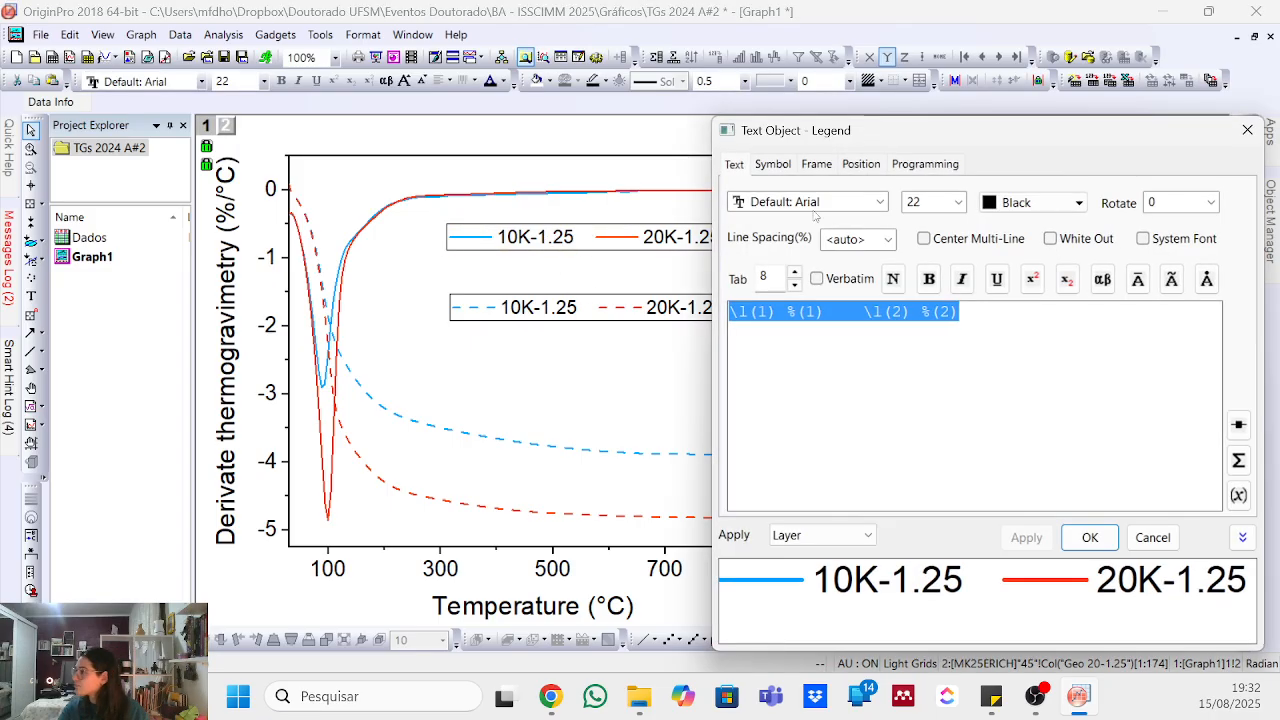
click(814, 166)
click(820, 196)
click(820, 216)
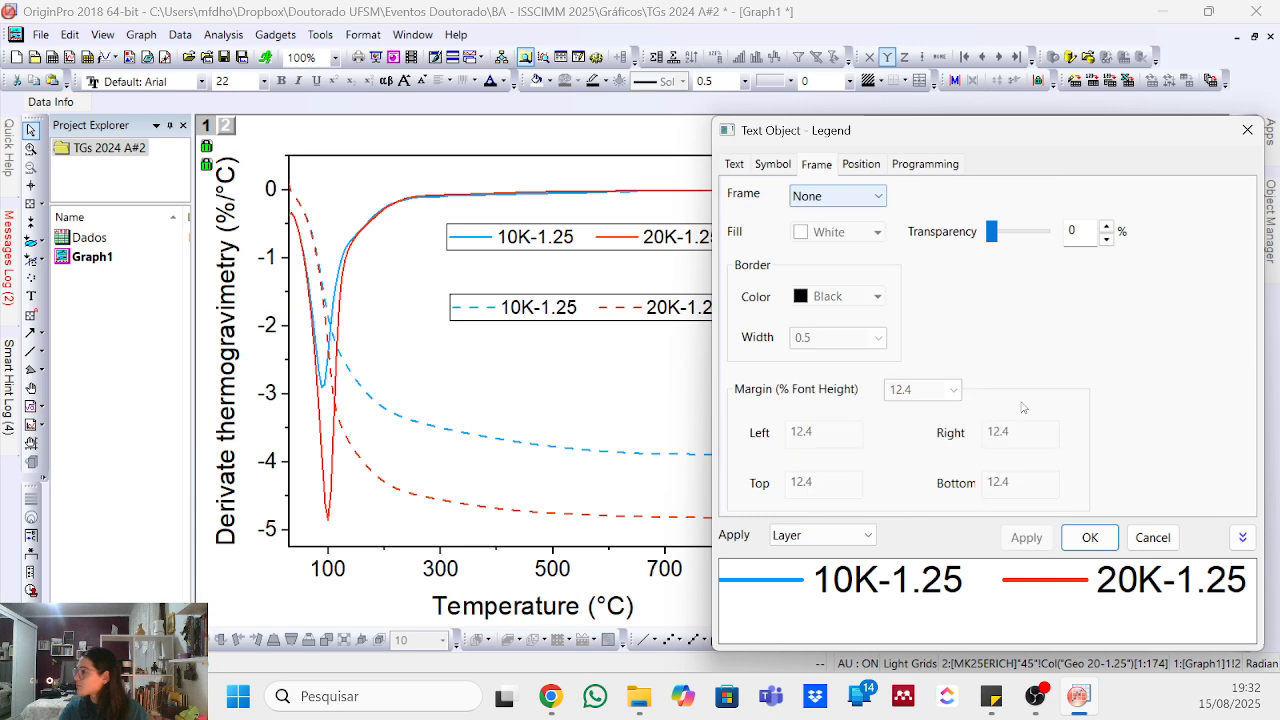
click(1086, 543)
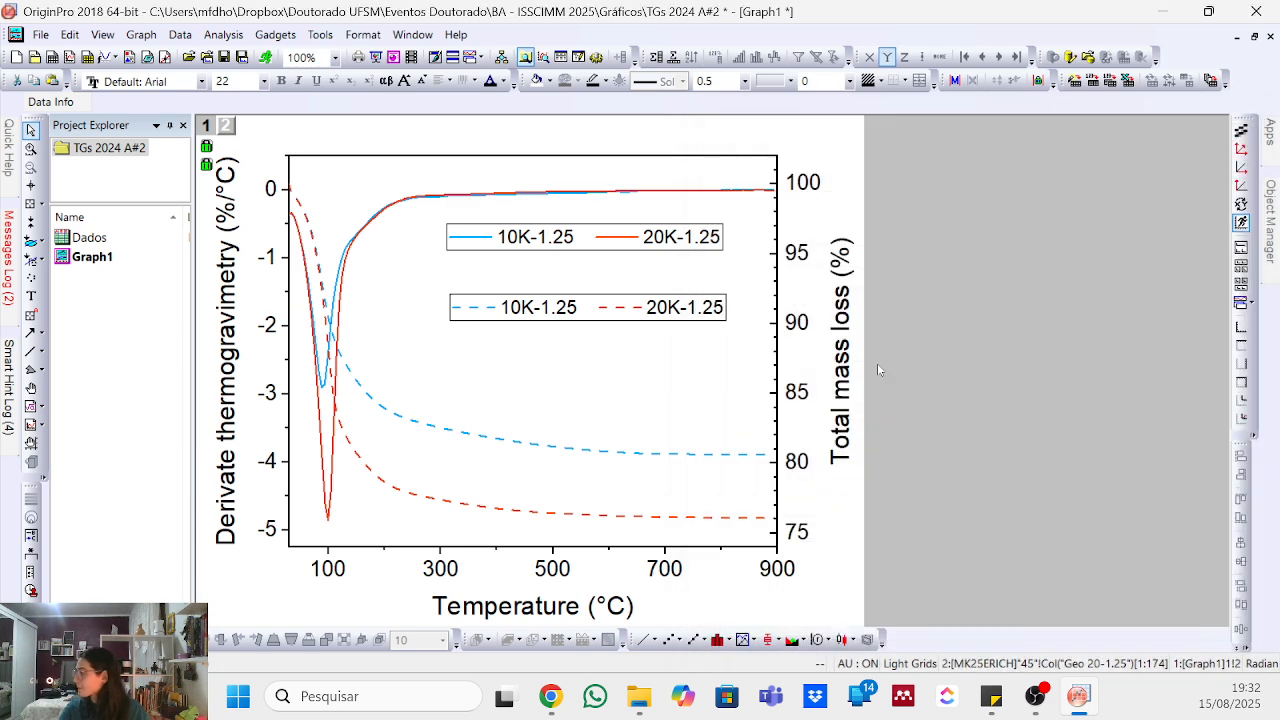
- Remove the box around the dashed-line legend by setting its frame to None
double_click(655, 302)
click(816, 164)
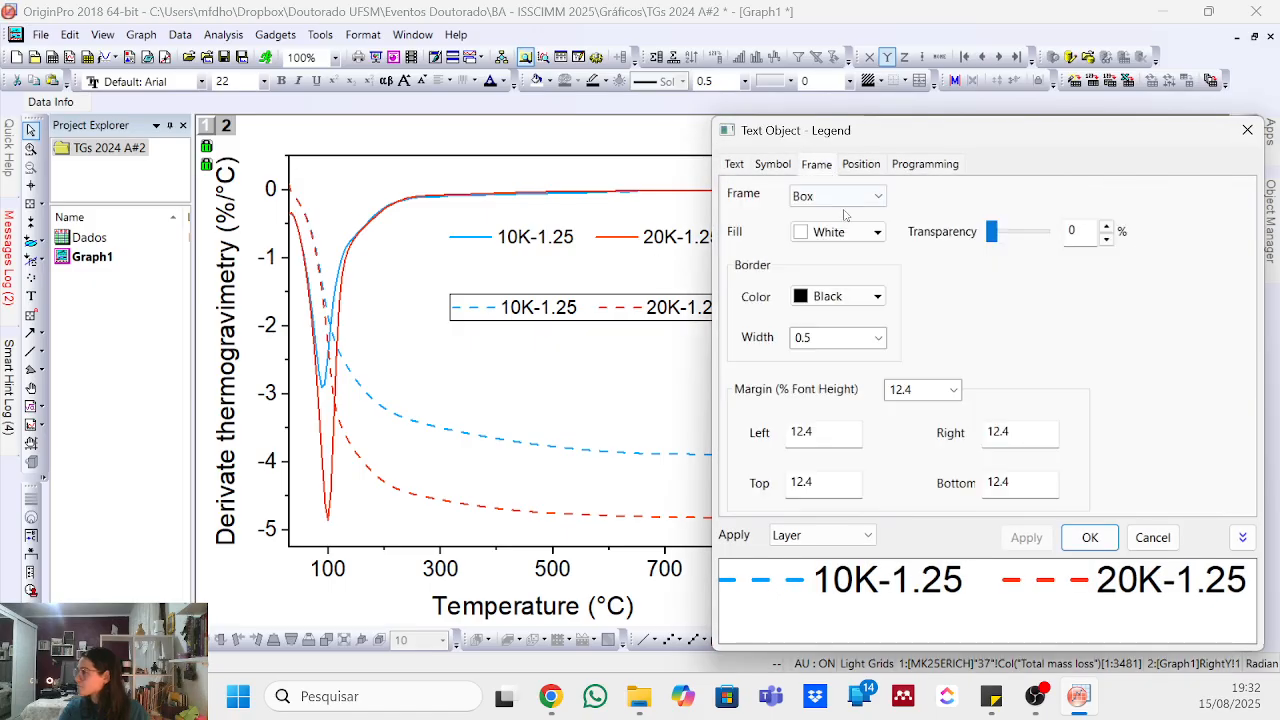
click(838, 196)
click(838, 215)
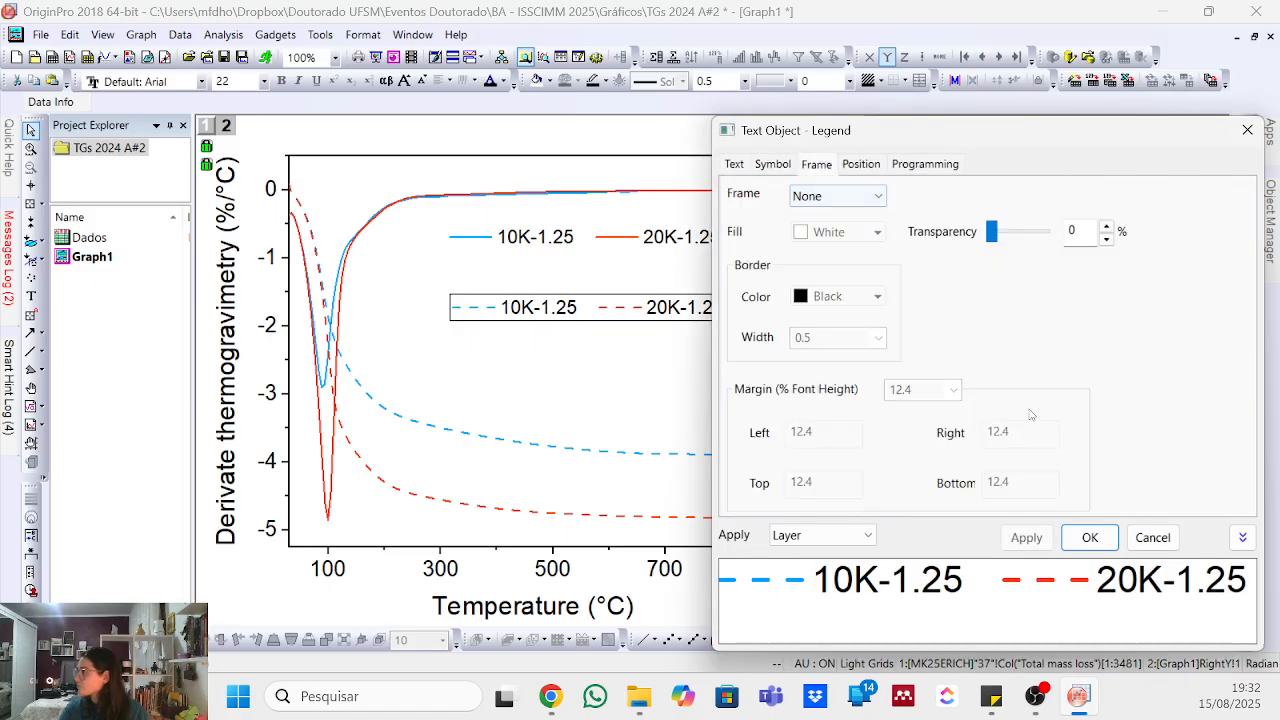
click(1087, 537)
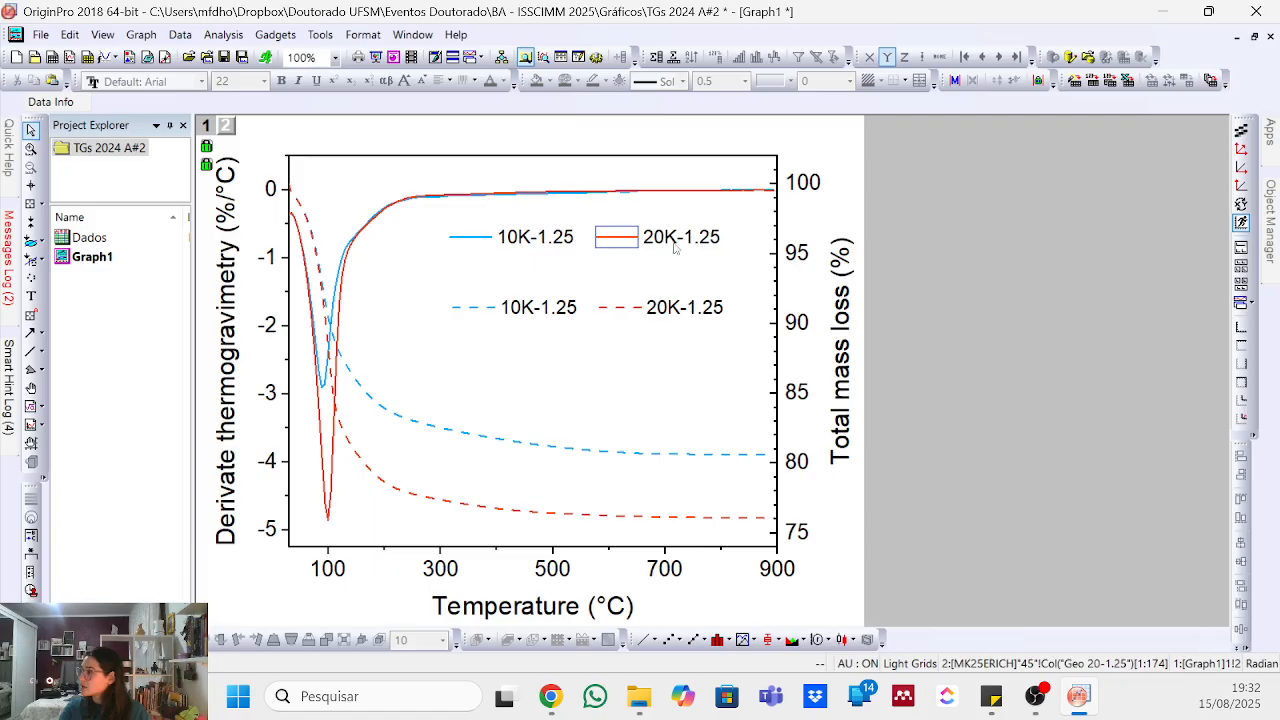
- Move the solid-line legend just above the plot frame, aligned with the frame's left edge
drag(680, 240, 528, 145)
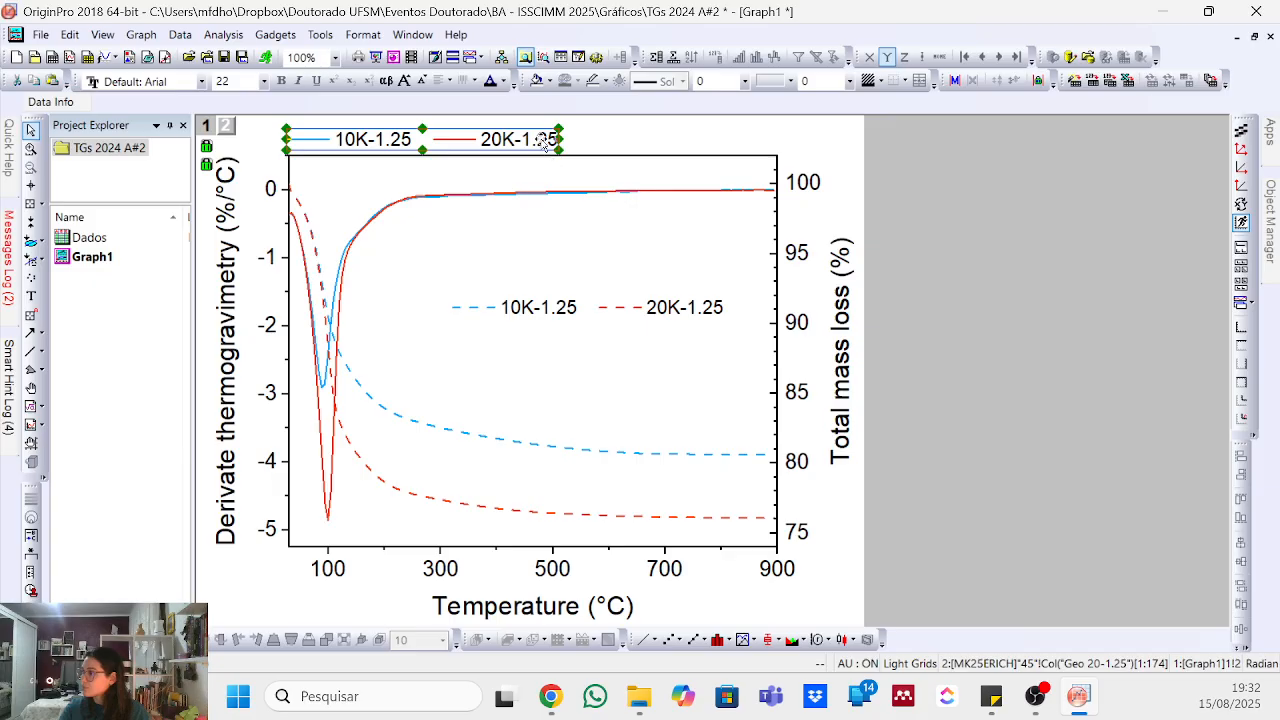
click(544, 141)
click(666, 318)
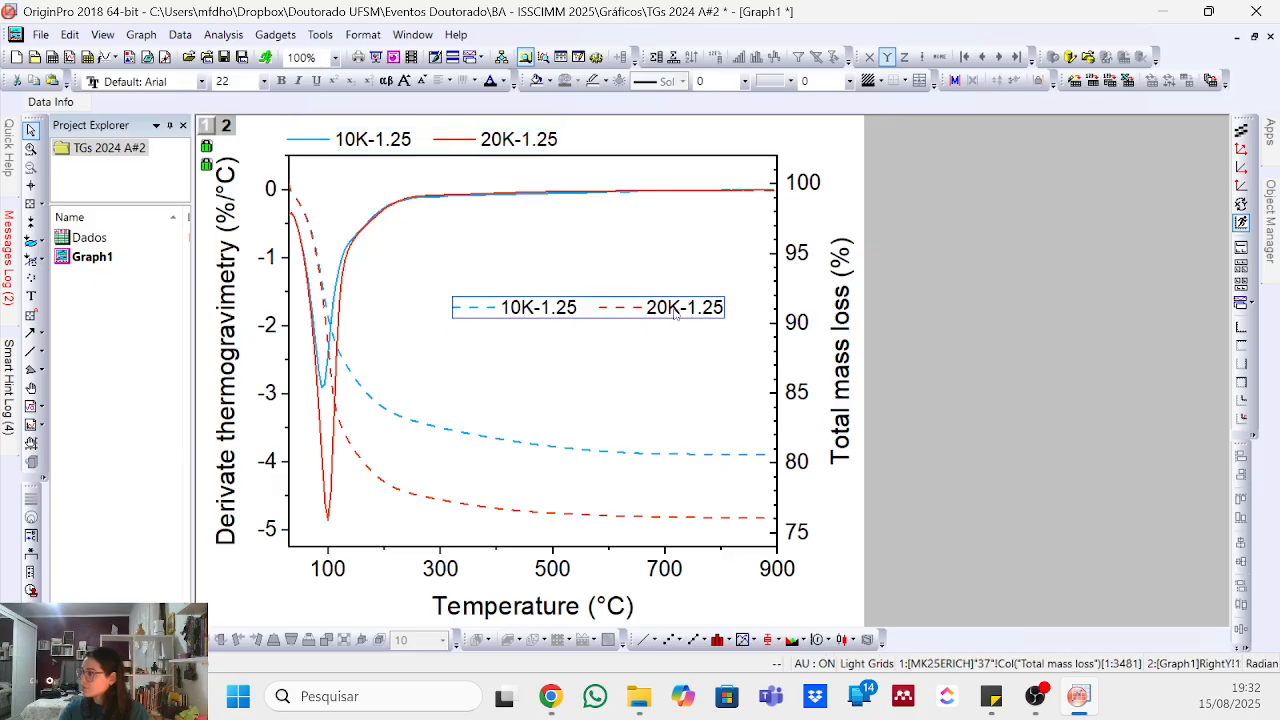
click(660, 495)
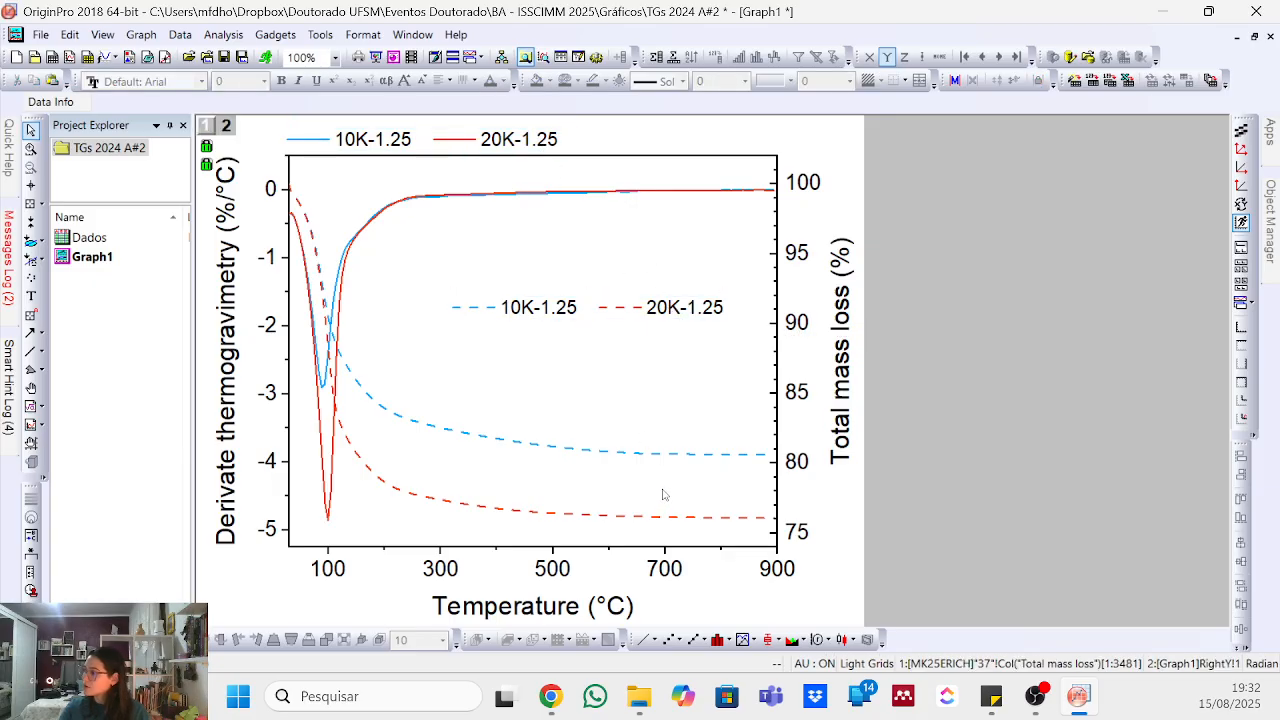
- Nudge the whole plot layer down to free up space above it for the legends
click(662, 493)
key(Down)
key(Down)
key(Down)
key(Down)
key(Down)
key(Down)
key(Down)
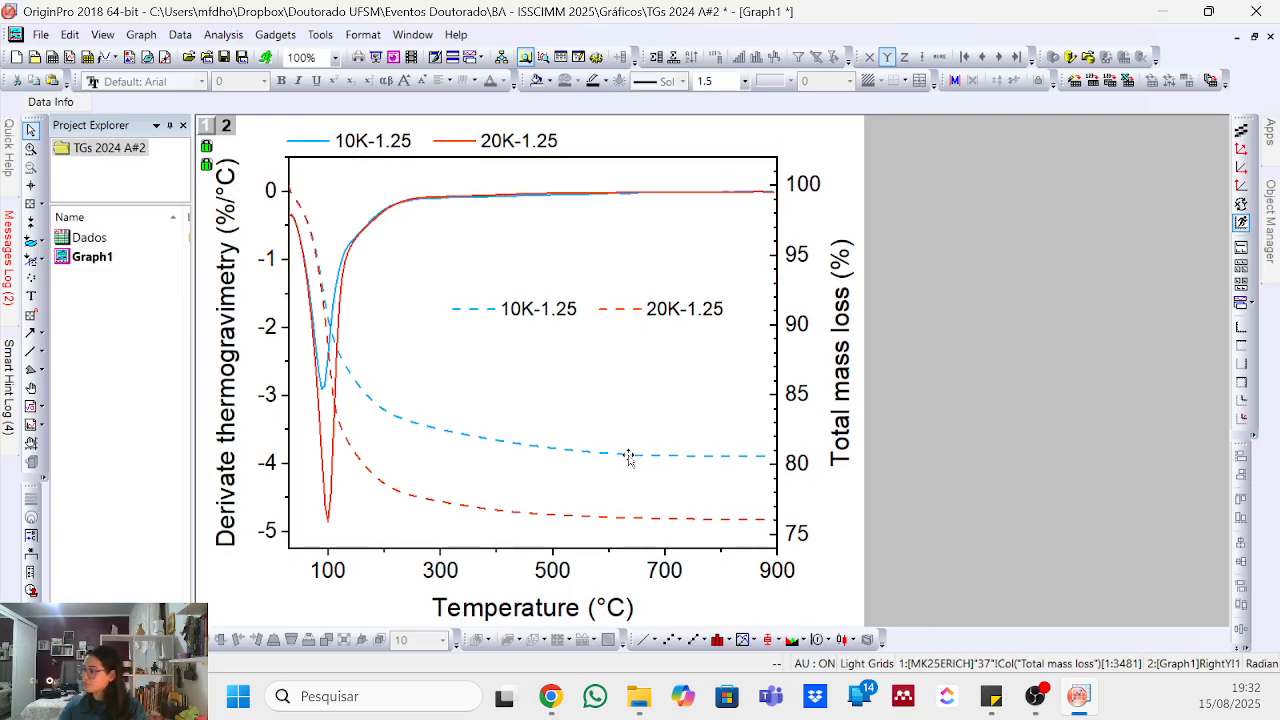
key(Down)
key(Down)
key(Down)
key(Down)
key(Down)
key(Down)
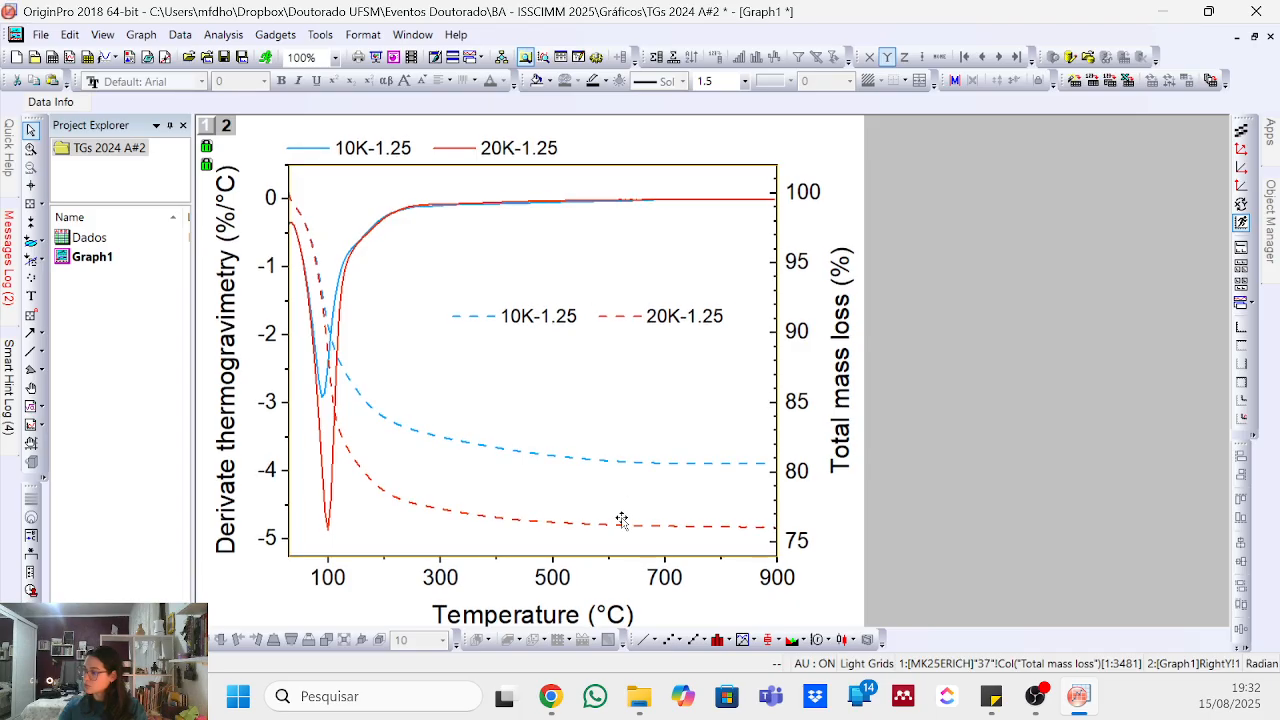
- Nudge the Temperature (°C) axis title up until it sits close beneath the X-axis tick labels, fully inside the page
click(527, 624)
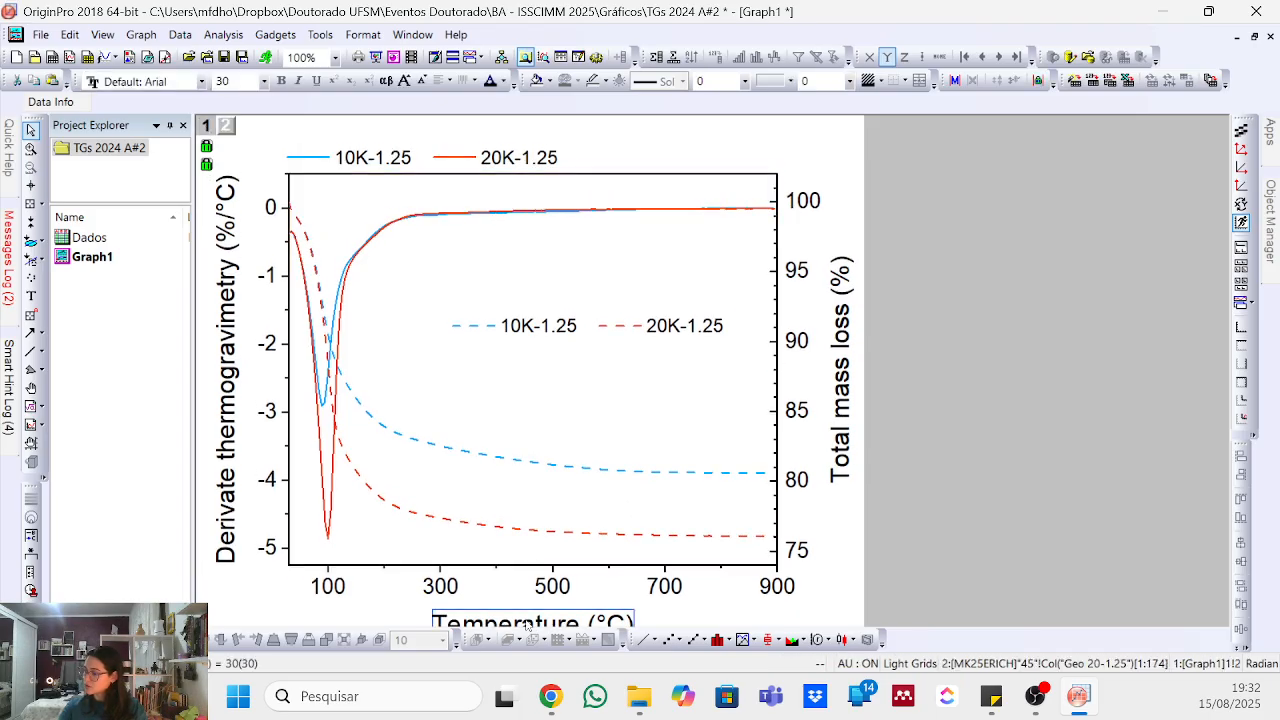
key(Up)
key(Up)
key(Up)
key(Up)
key(Up)
key(Up)
key(Up)
key(Up)
key(Up)
key(Up)
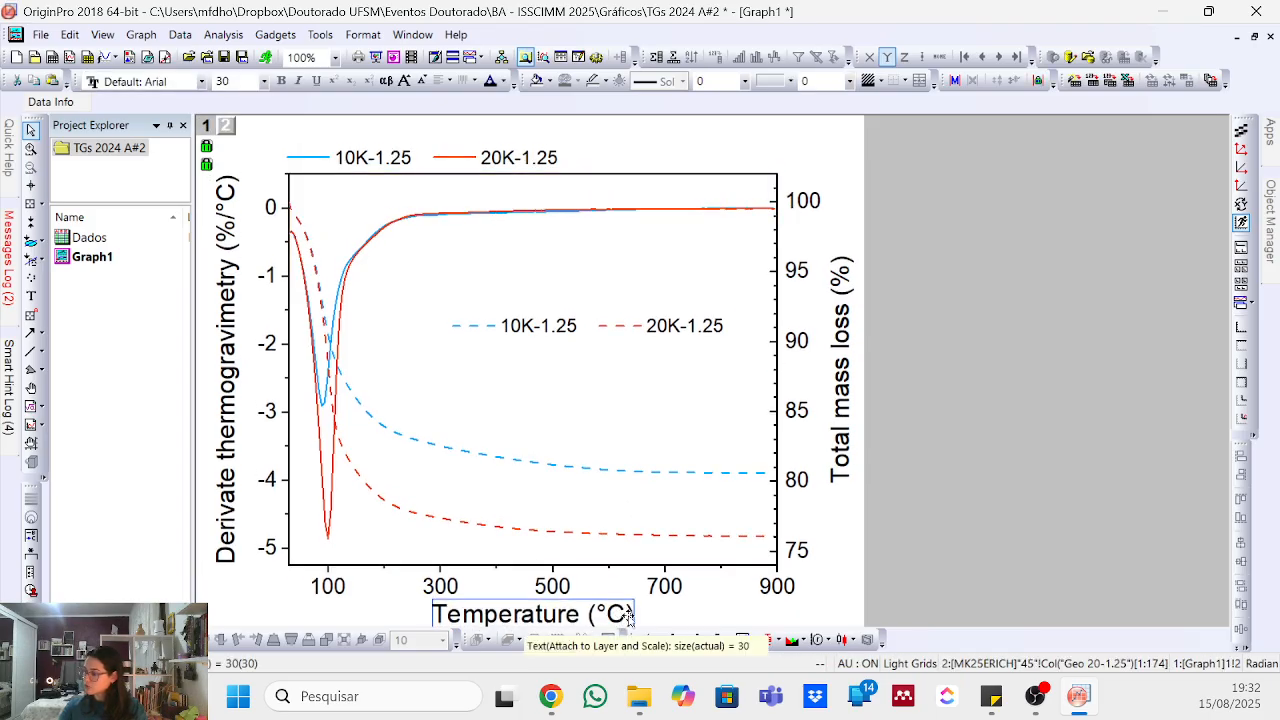
key(Up)
key(Up)
click(587, 494)
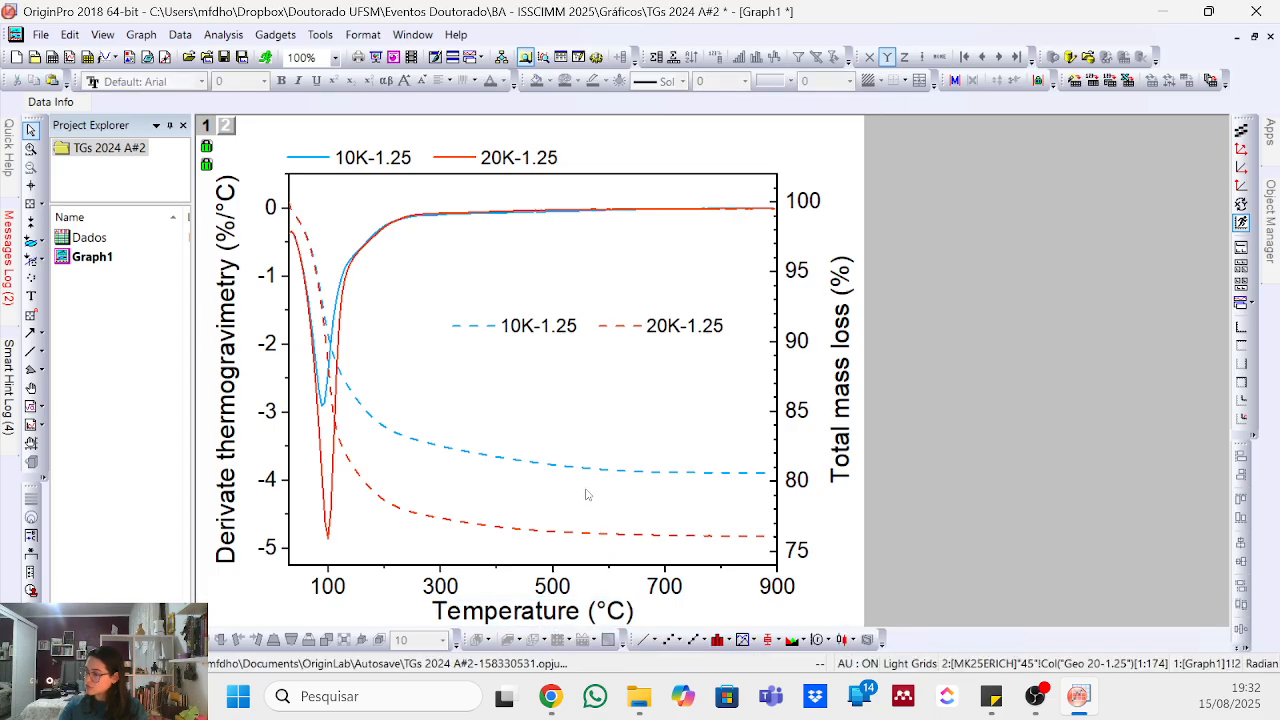
- Nudge the whole plot layer slightly back up on the page
click(603, 273)
key(Up)
key(Up)
key(Up)
key(Up)
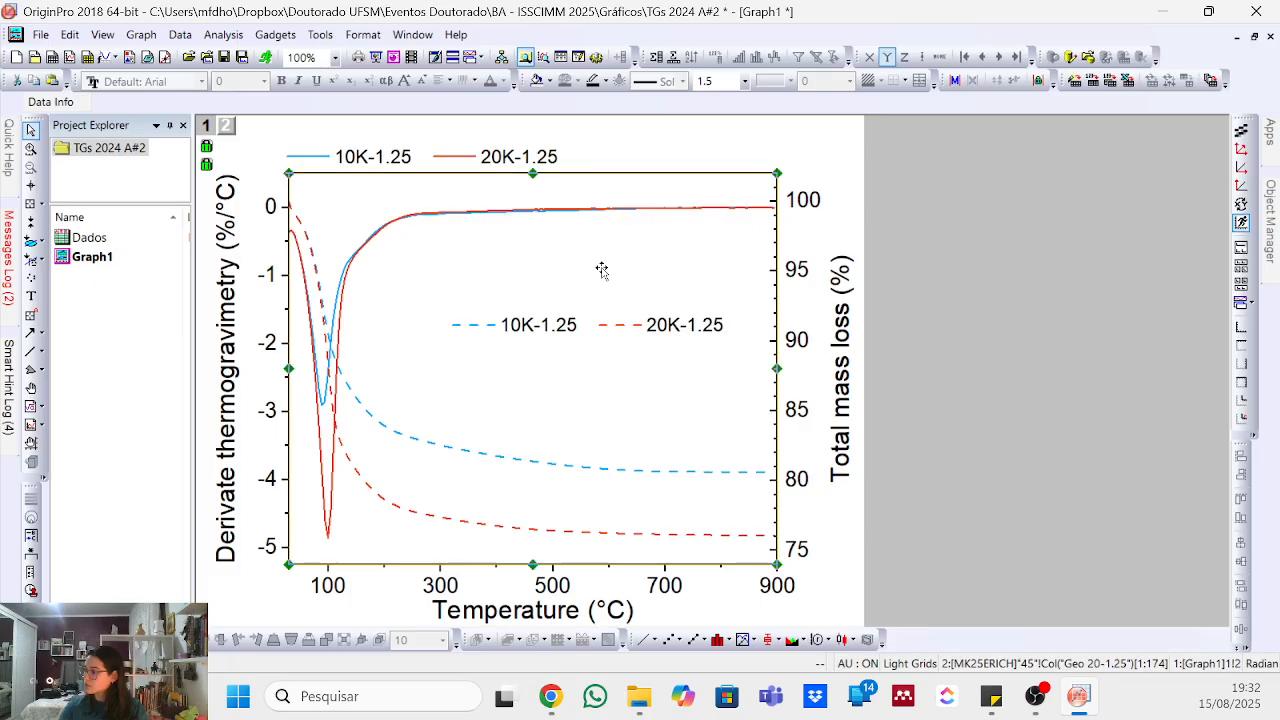
click(601, 430)
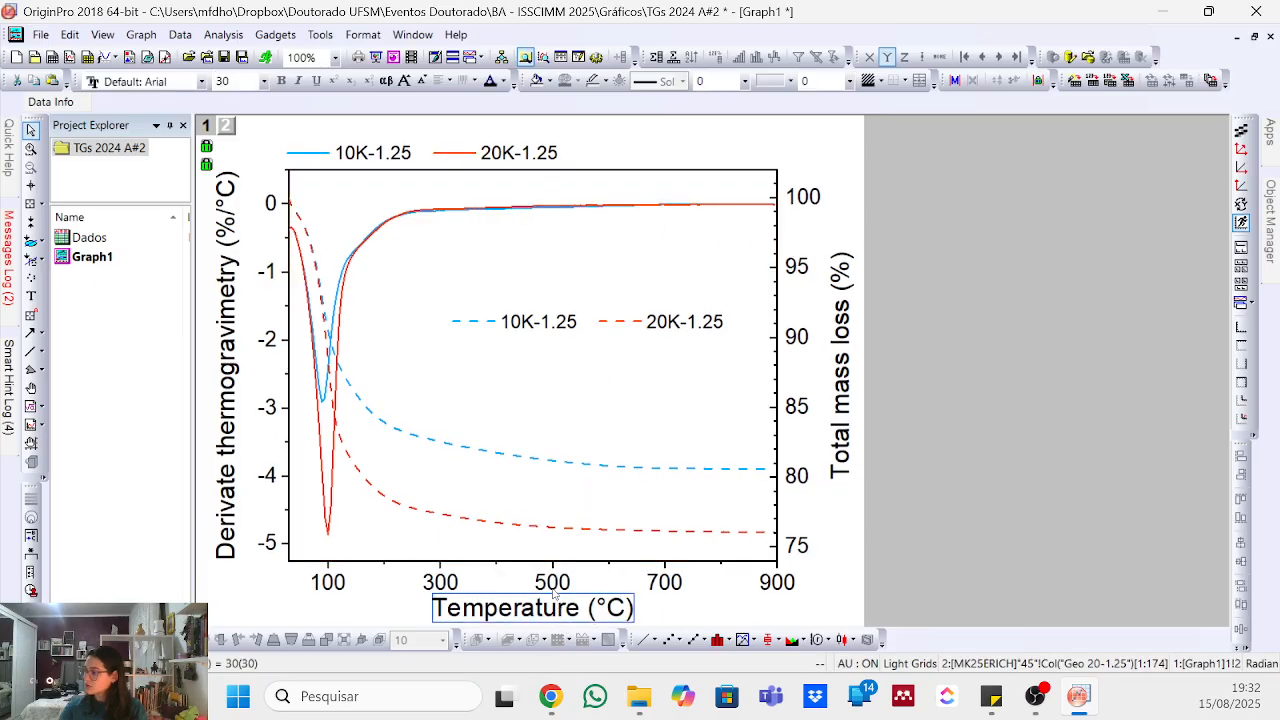
- Bring the dashed-line legend up near the plot's upper edge and centre the solid-line legend above the plot at the page's upper edge
click(530, 328)
drag(530, 328, 528, 218)
click(498, 155)
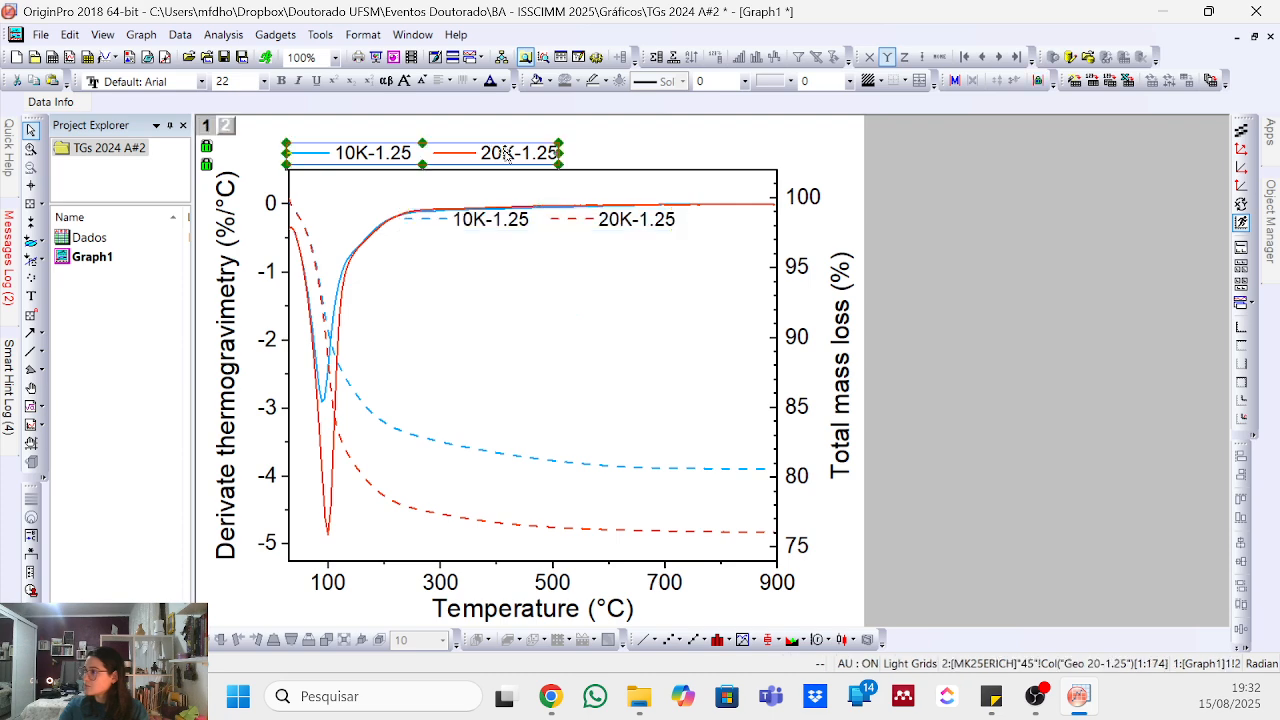
drag(498, 155, 610, 123)
click(590, 260)
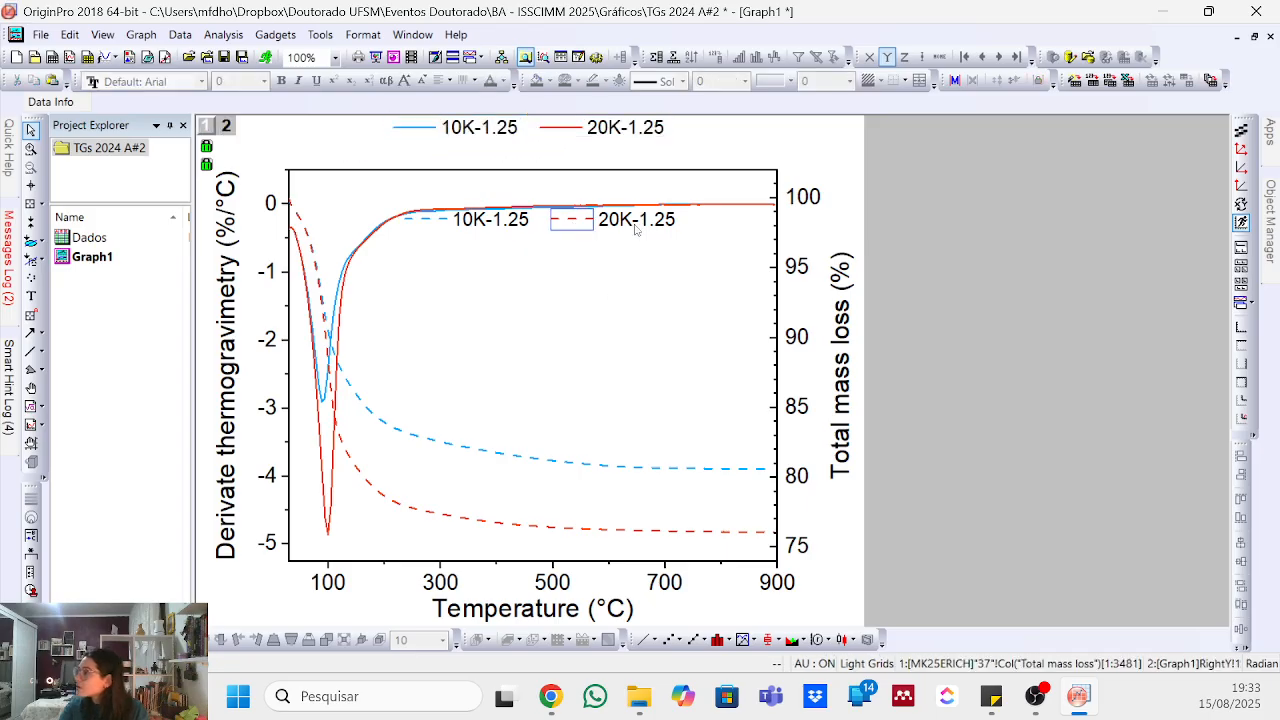
- Place the dashed-line legend between the solid-line legend and the plot frame, nudging it right until both legends' entries line up
click(573, 228)
drag(573, 228, 628, 160)
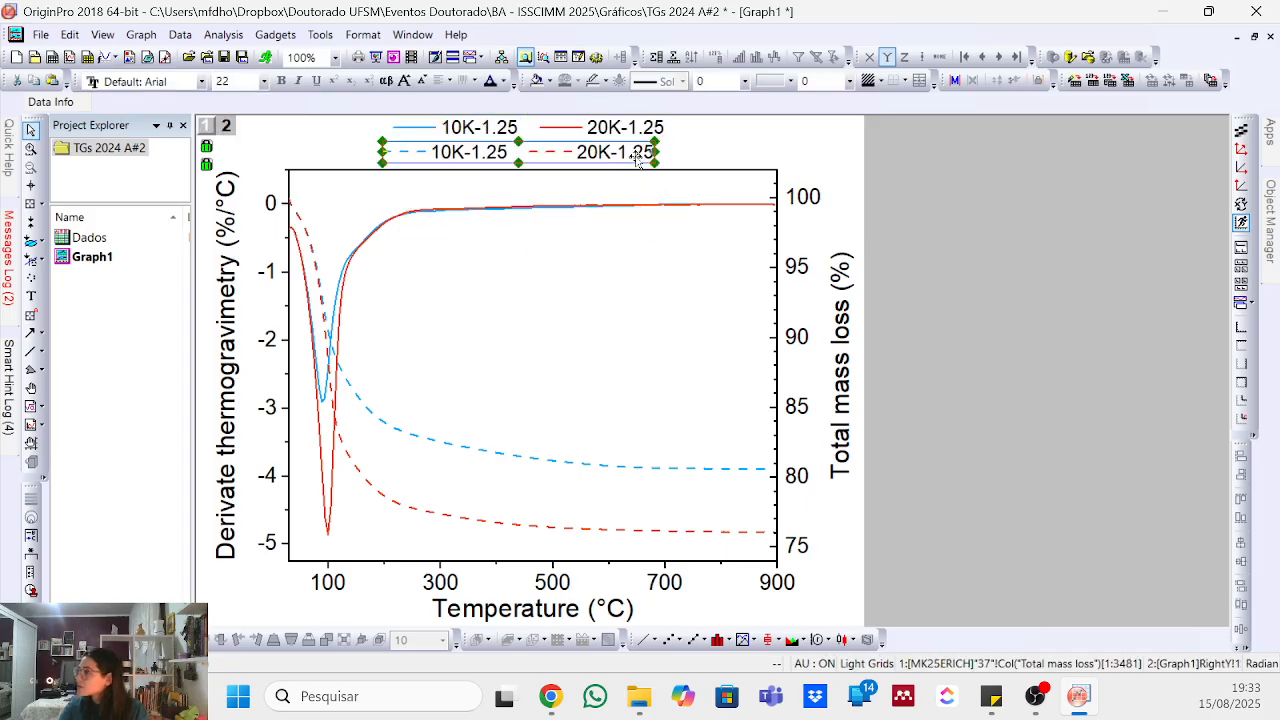
click(646, 178)
key(Right)
key(Right)
key(Right)
key(Right)
key(Right)
key(Right)
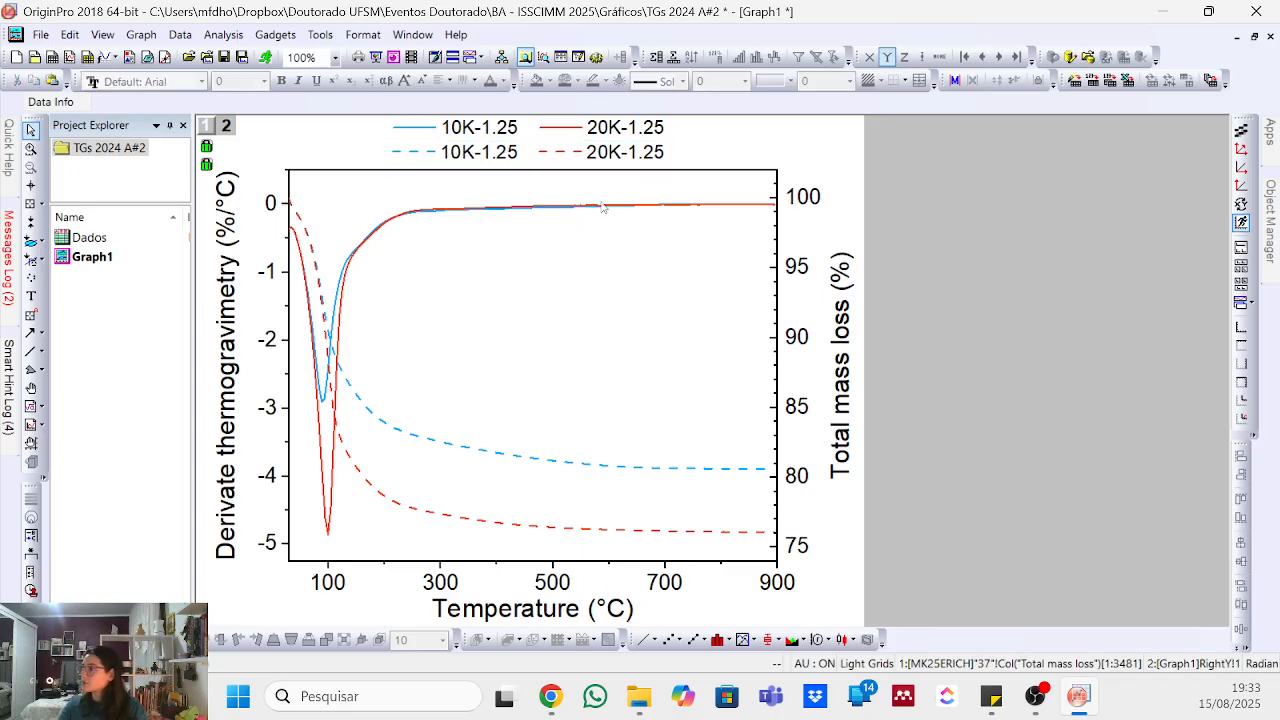
- Nudge the dashed-line legend slightly down towards the plot frame, deselect it and save the project
key(Down)
key(Down)
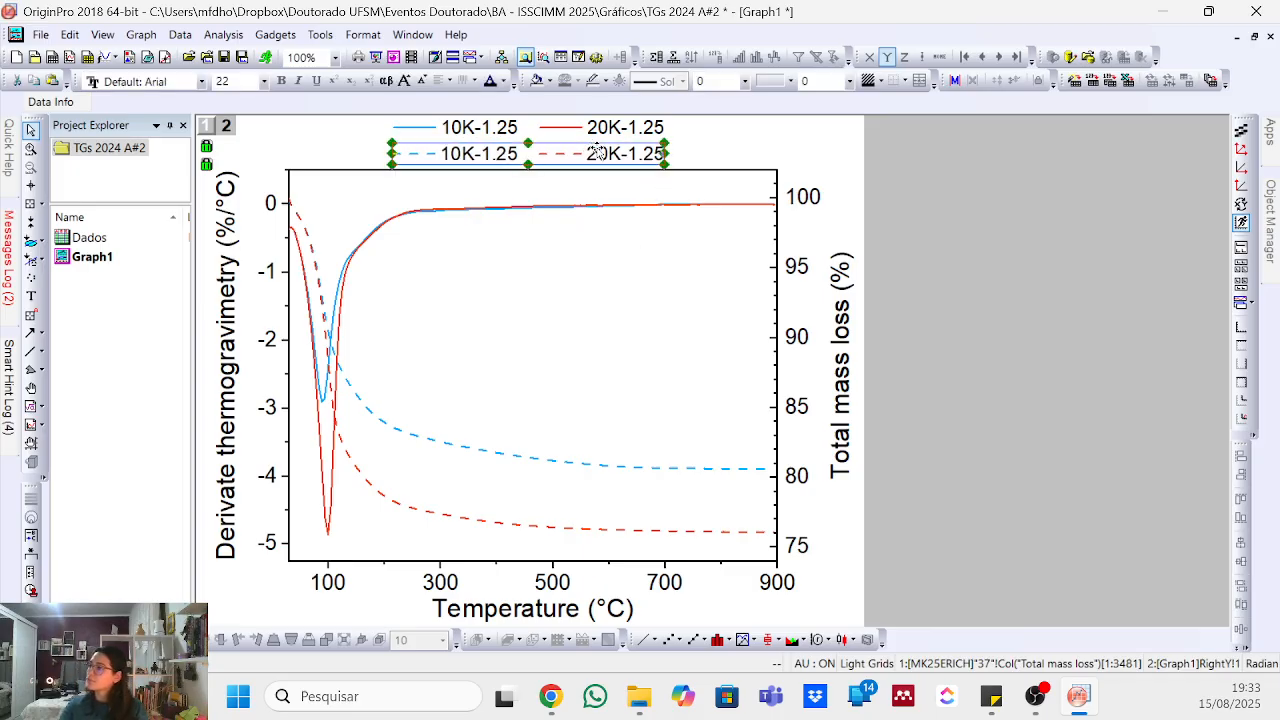
click(670, 256)
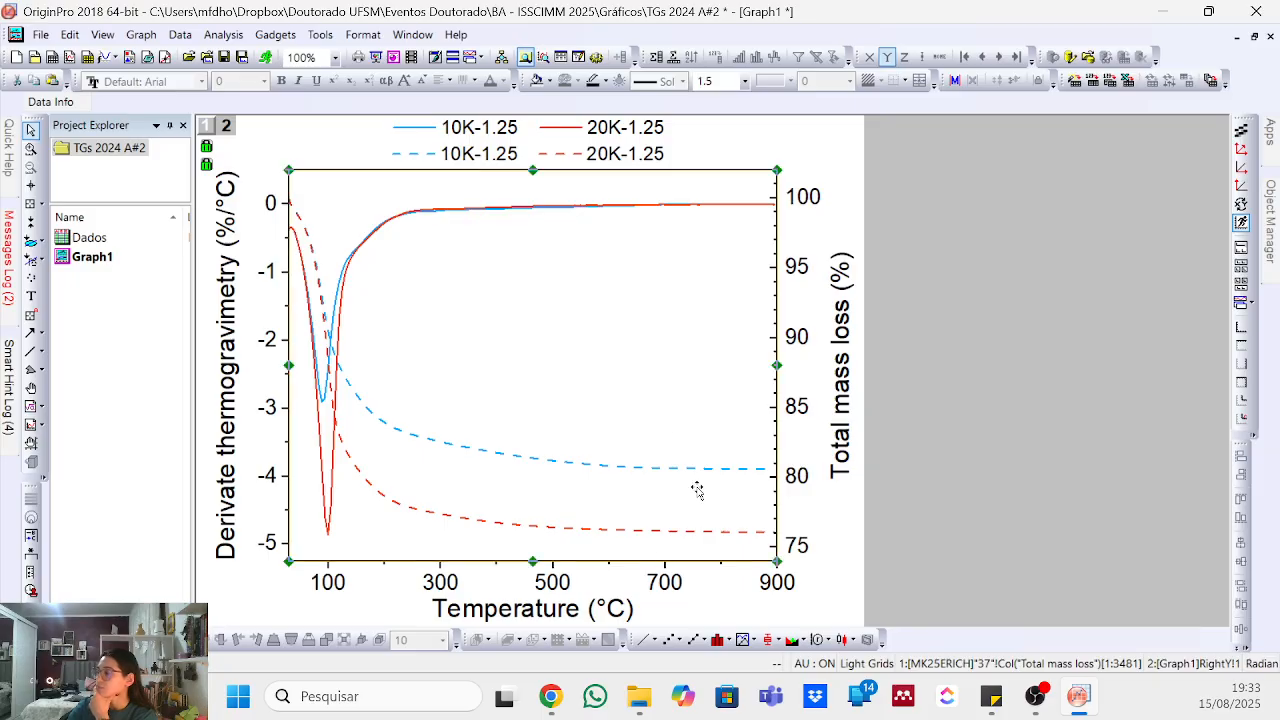
click(830, 448)
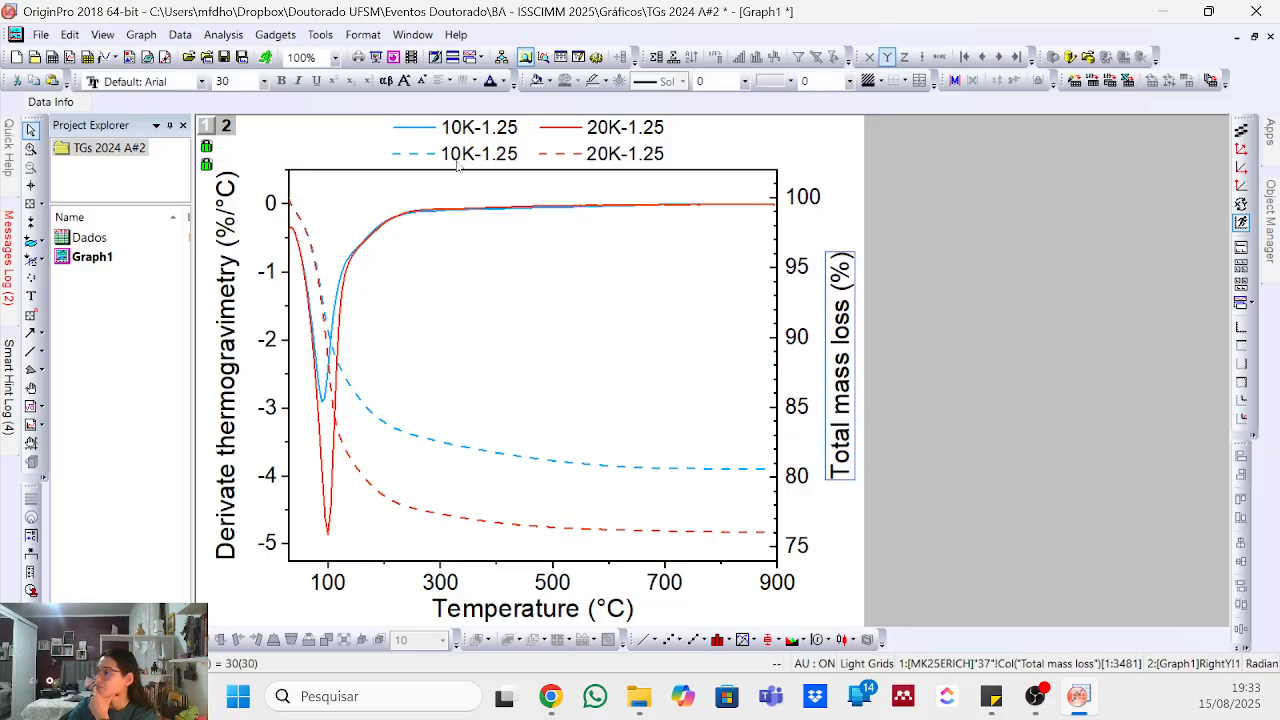
click(506, 315)
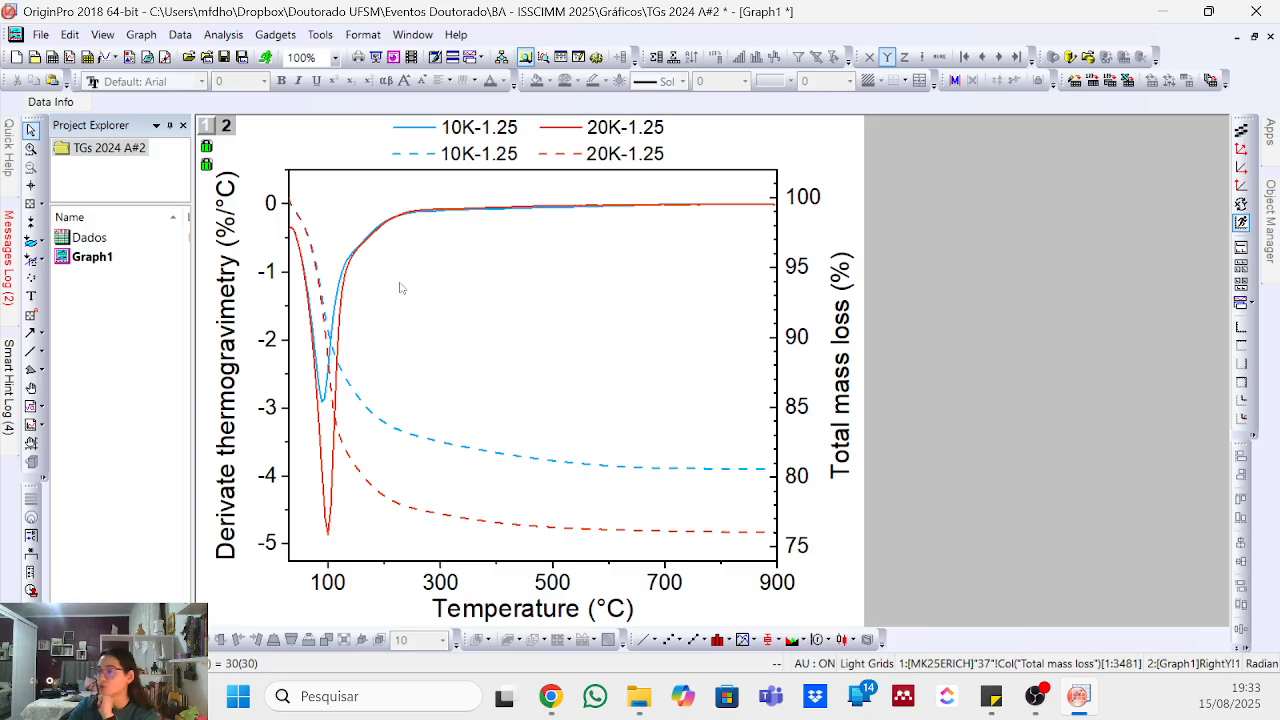
click(241, 57)
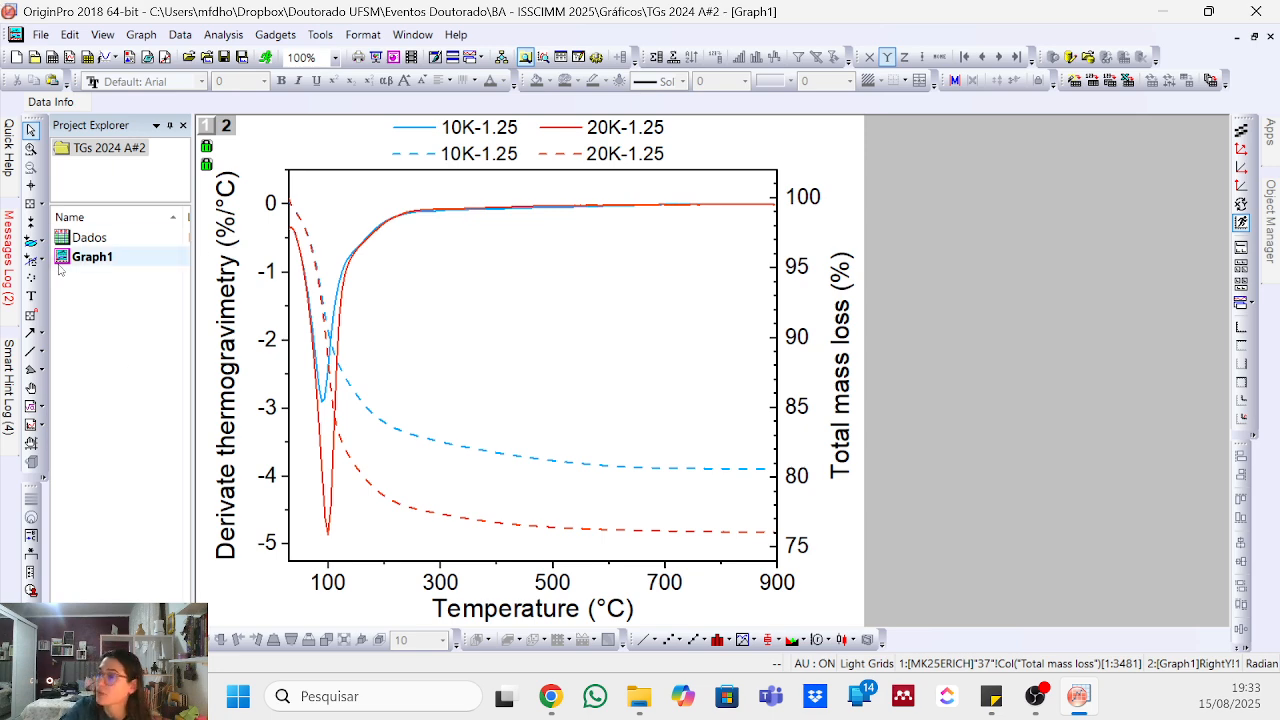
- Duplicate Graph1 in the project and rename the original graph as ALL
right_click(92, 257)
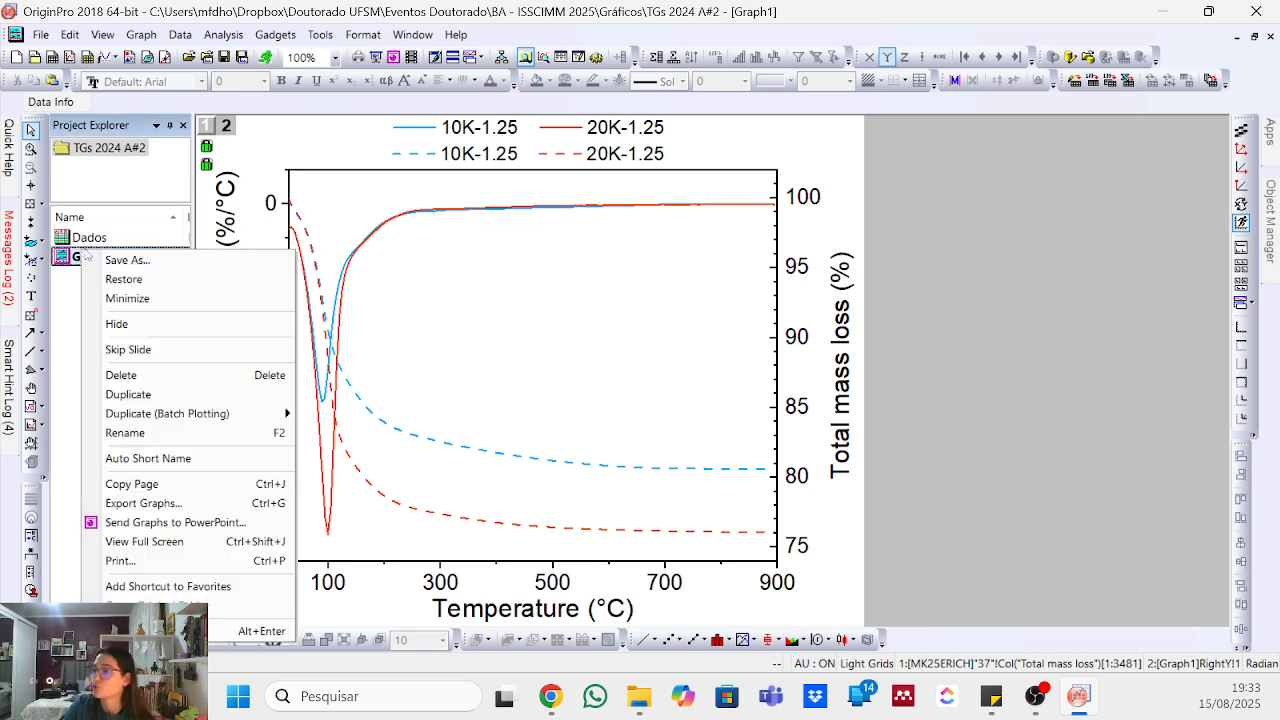
click(171, 394)
right_click(118, 259)
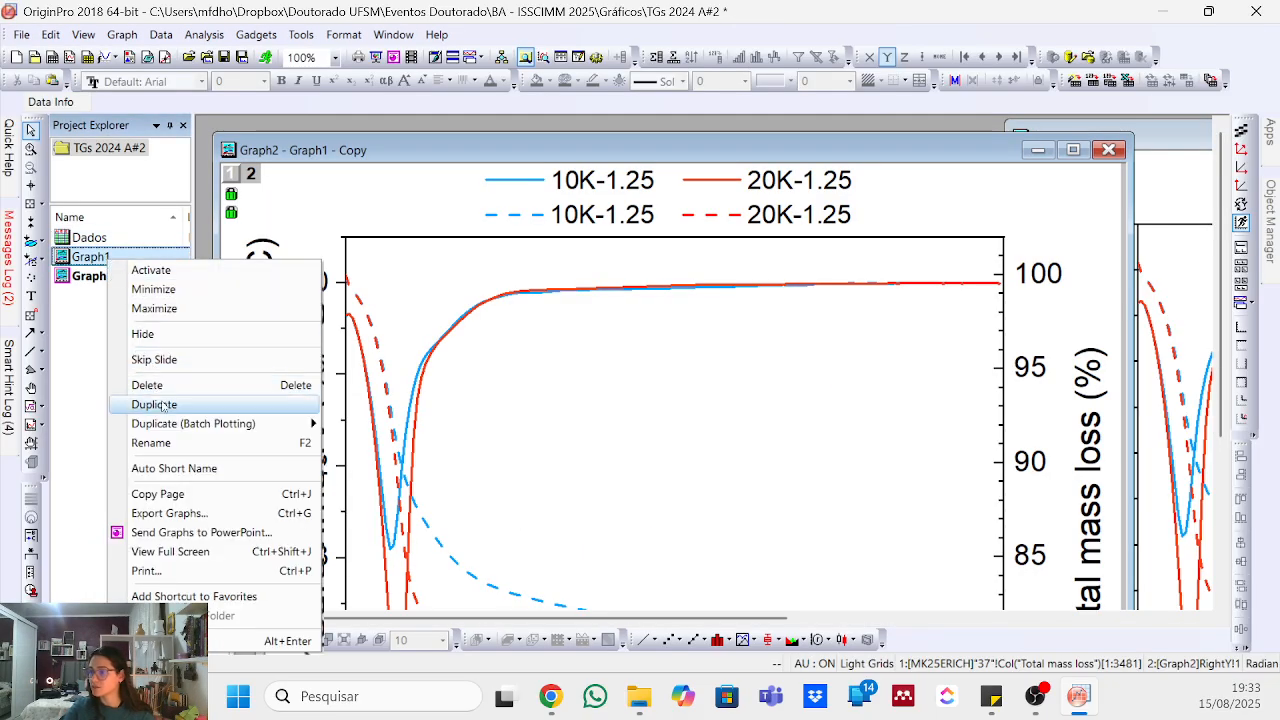
click(166, 442)
text(ALL)
key(Return)
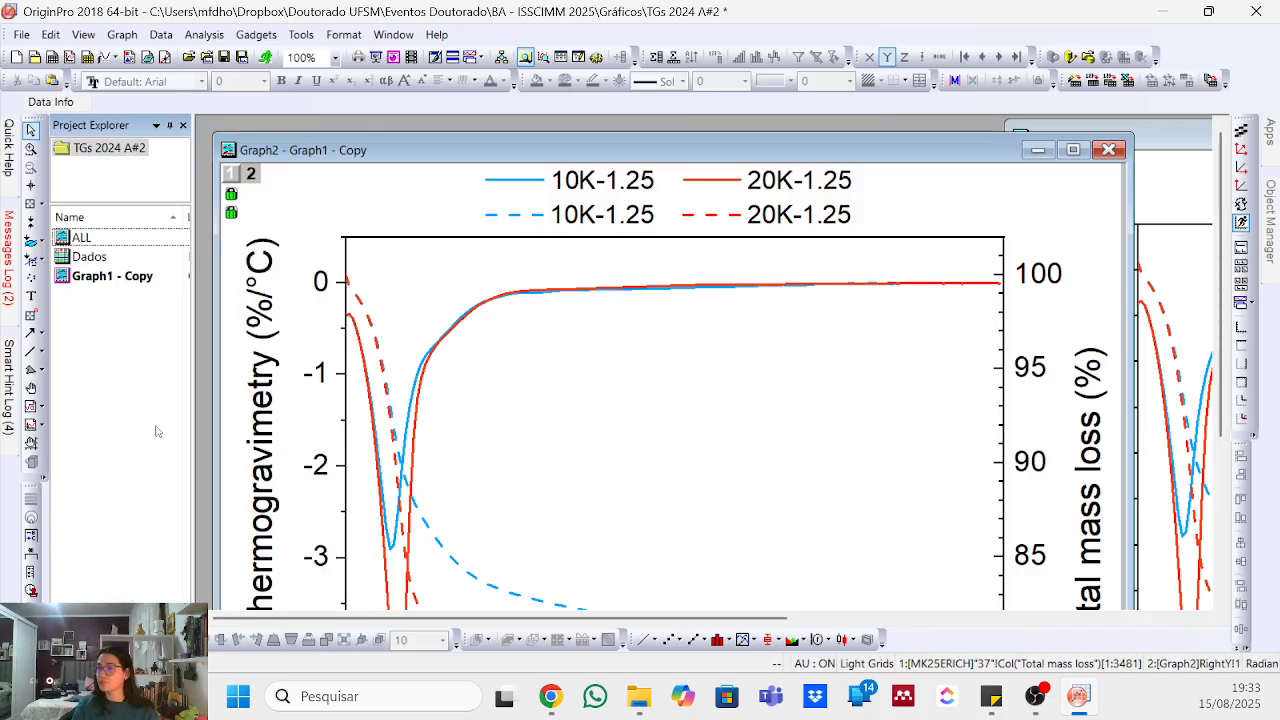
- Rename the graph copy as 10-125
right_click(124, 277)
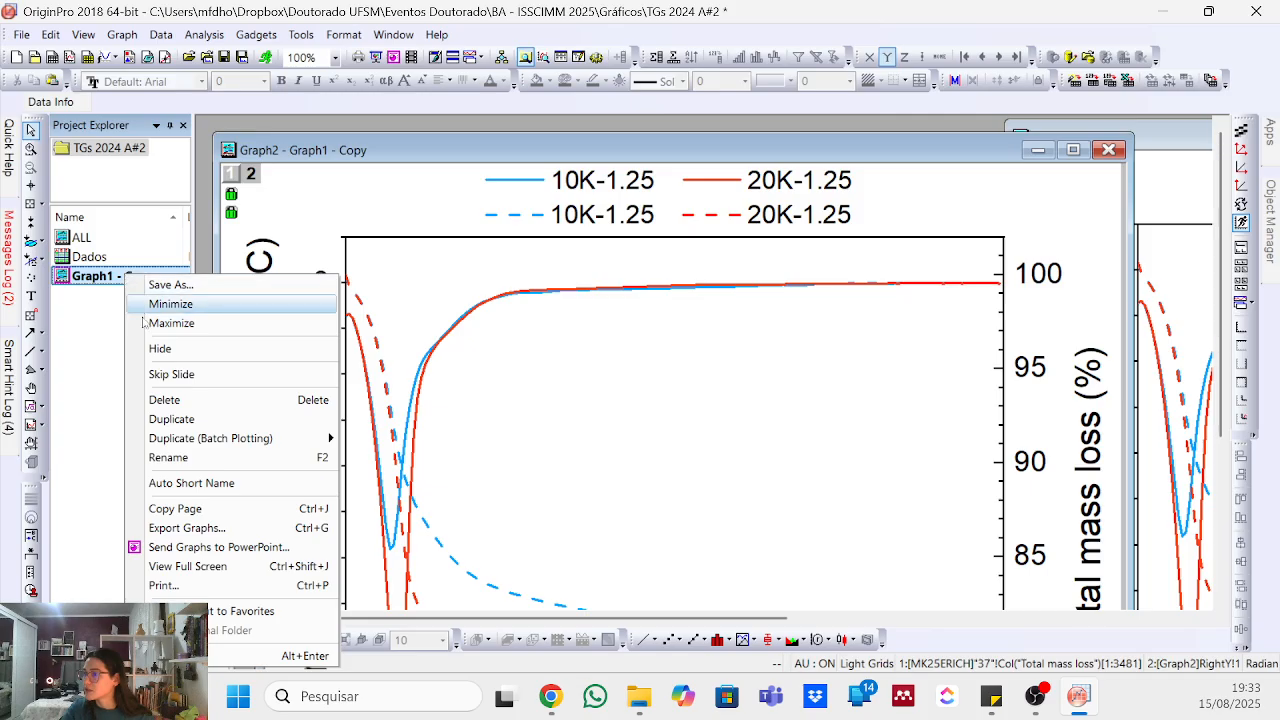
click(193, 460)
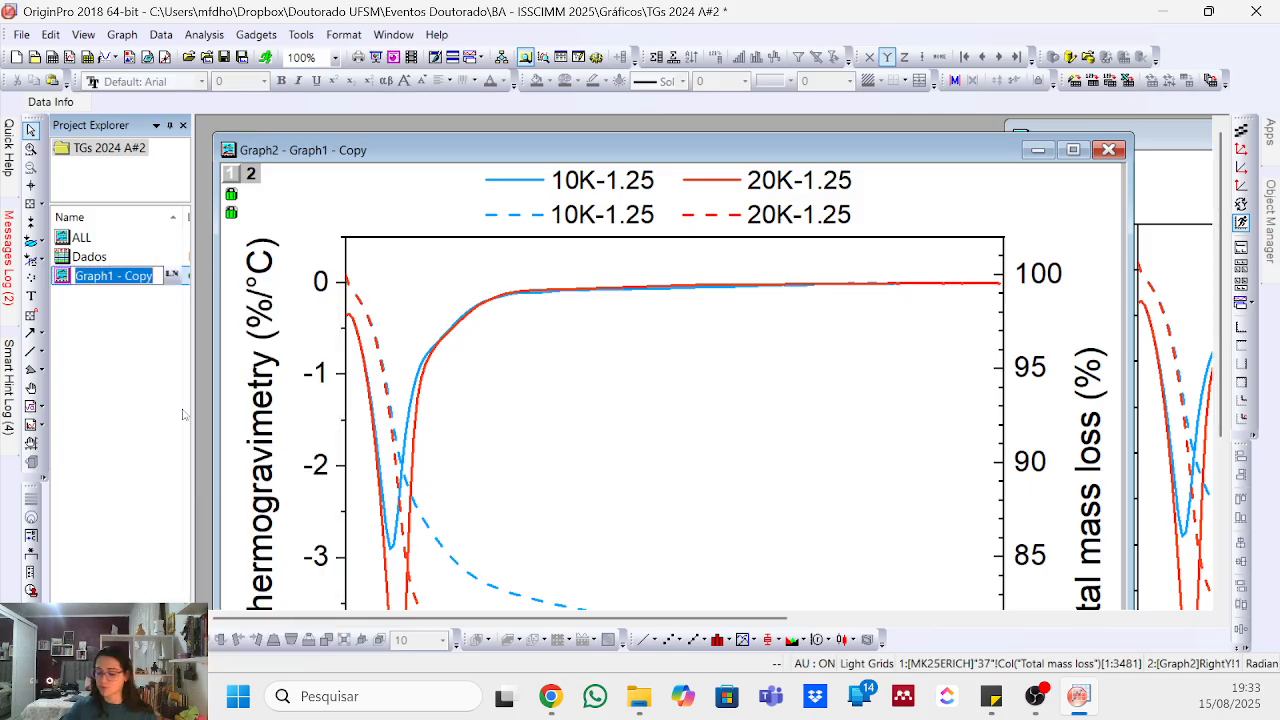
text(10-125)
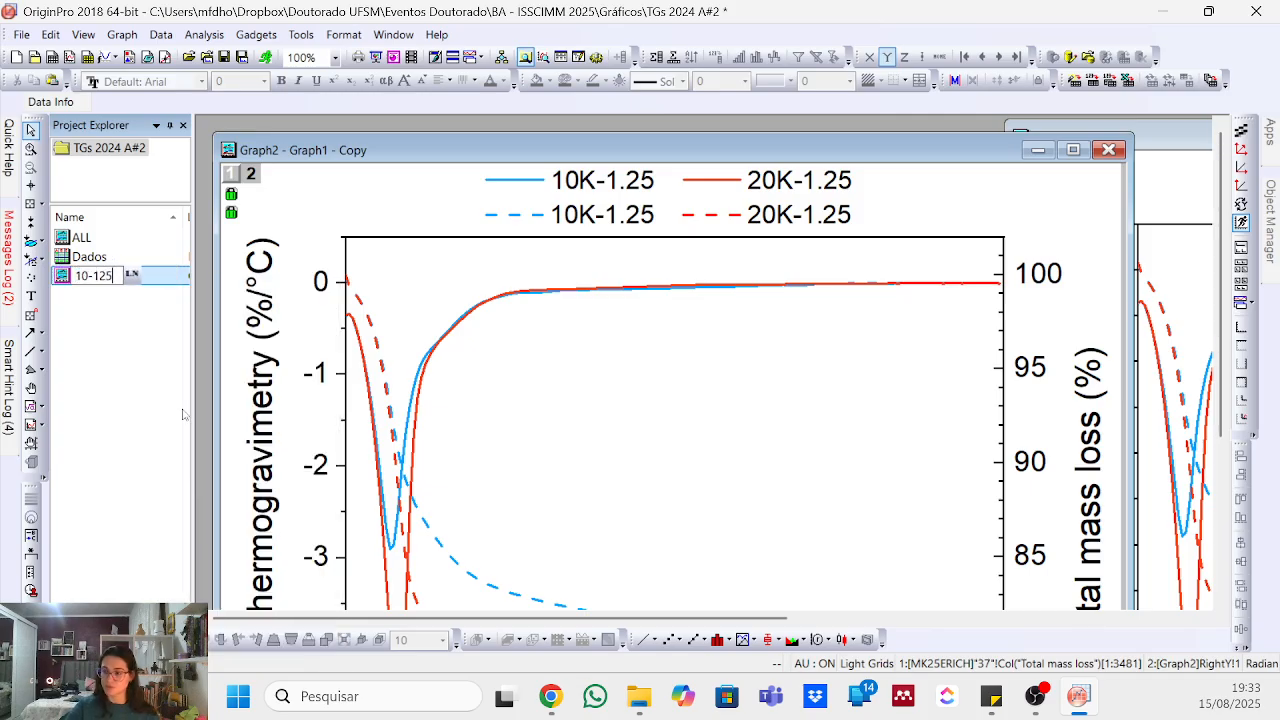
key(Return)
- Duplicate the ALL graph and rename this second copy as 20-125
click(117, 260)
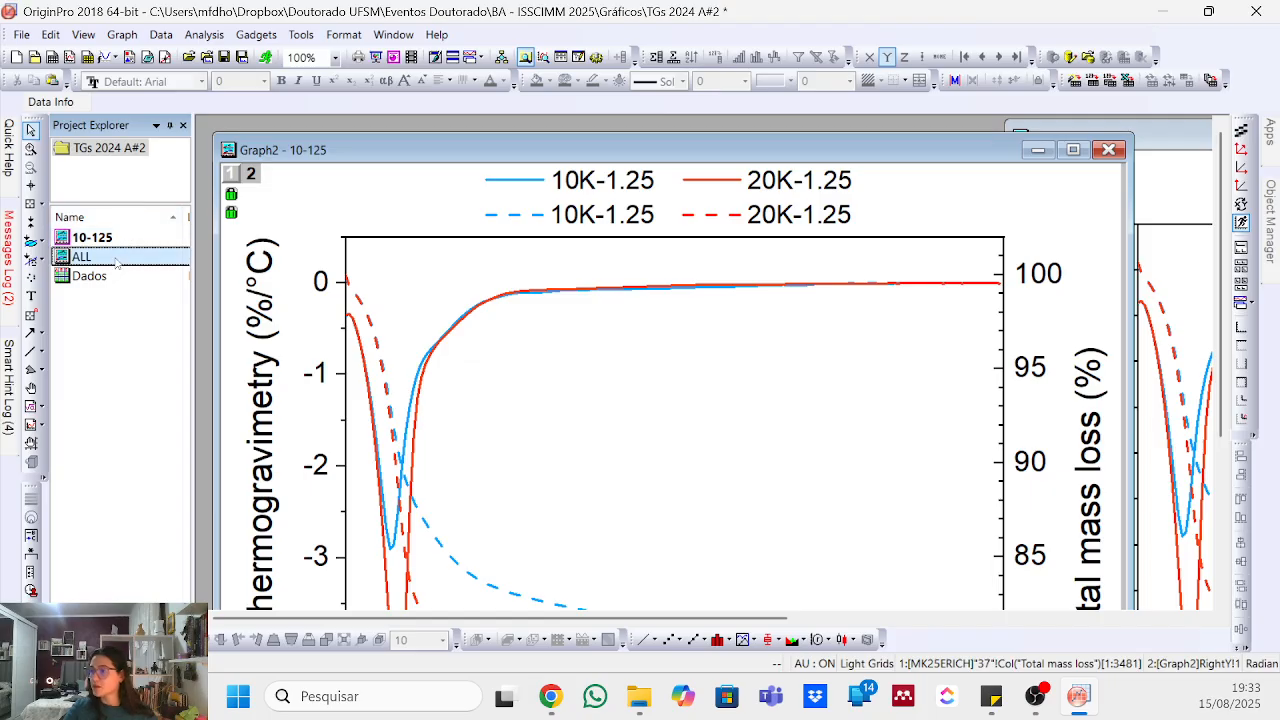
right_click(117, 260)
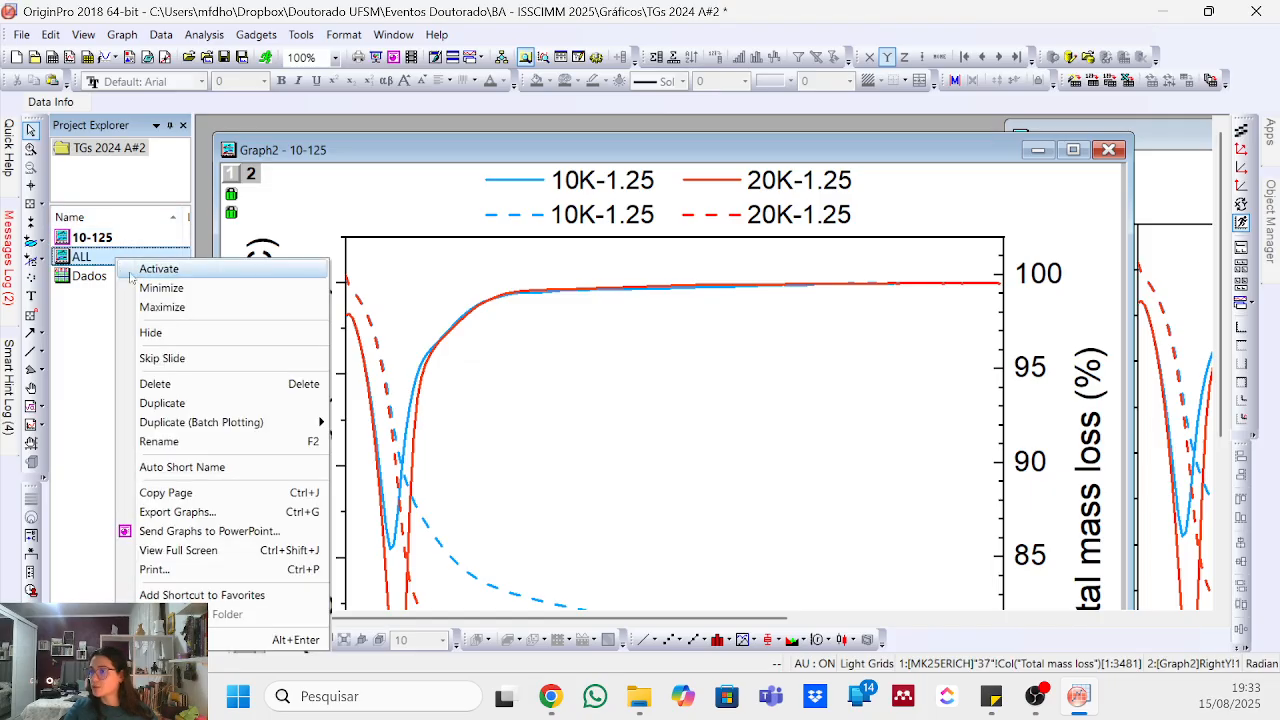
click(190, 407)
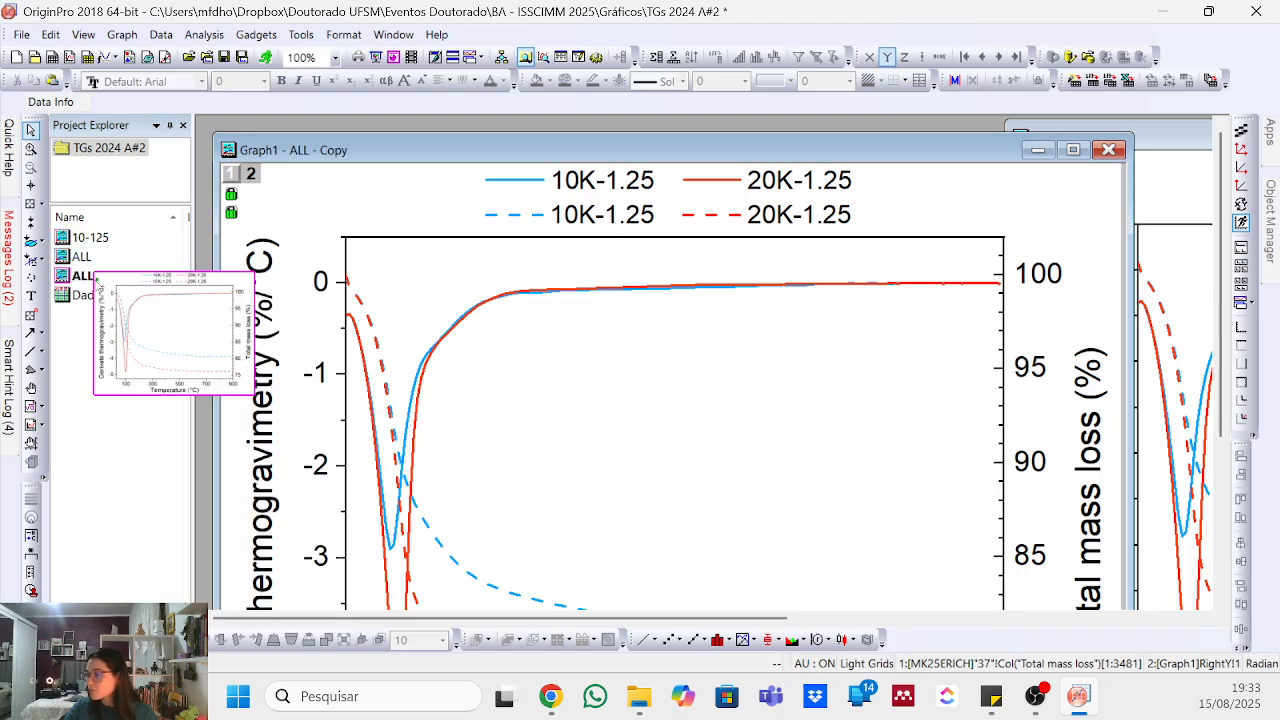
right_click(80, 280)
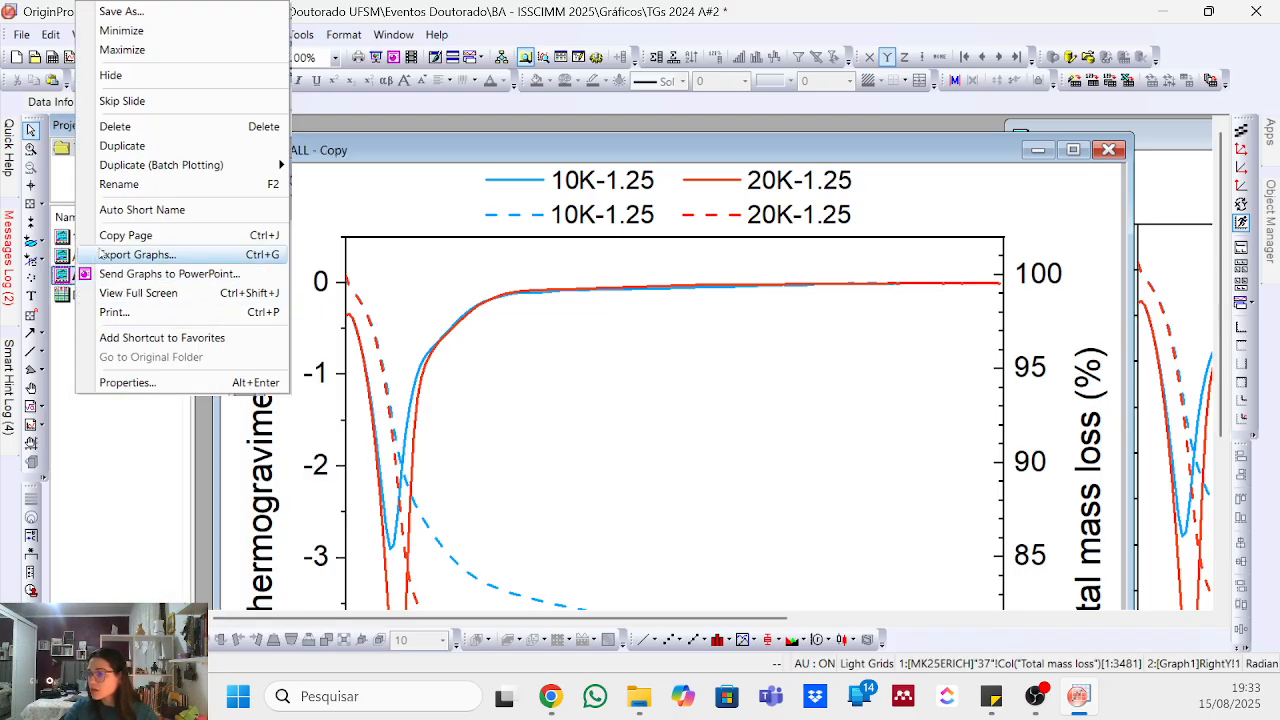
click(119, 184)
text(2)
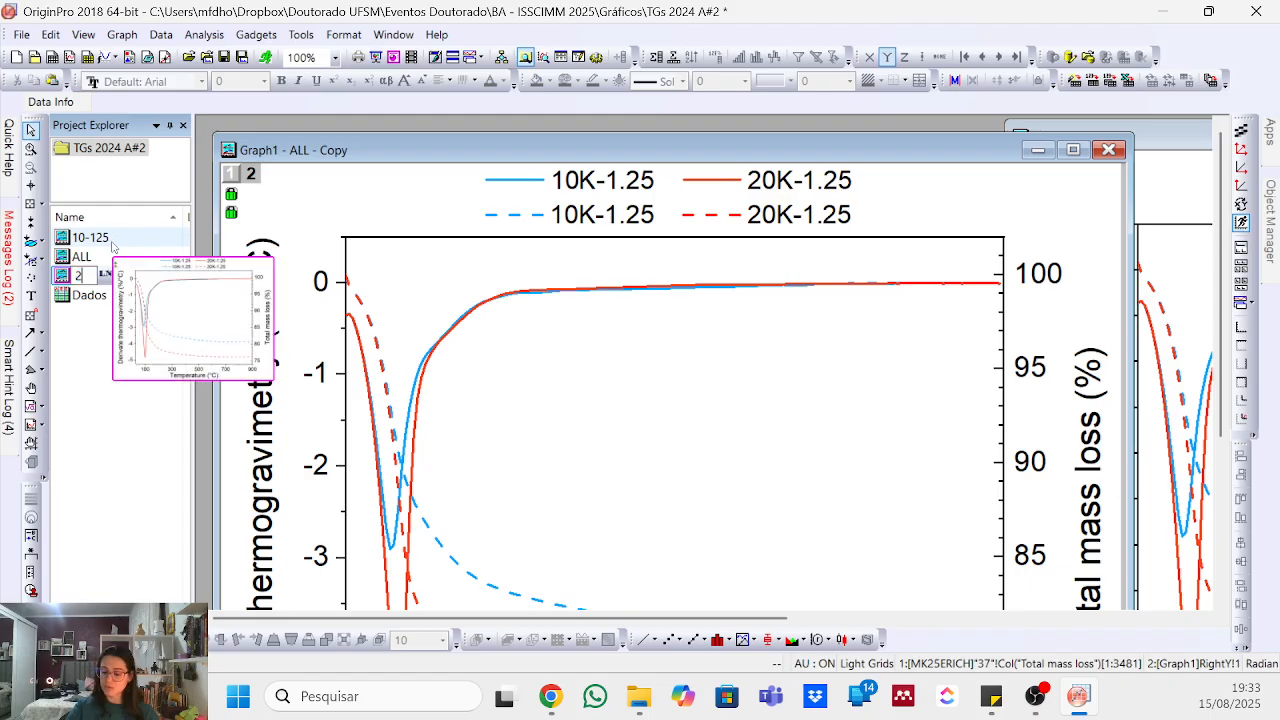
text(0-125)
key(Return)
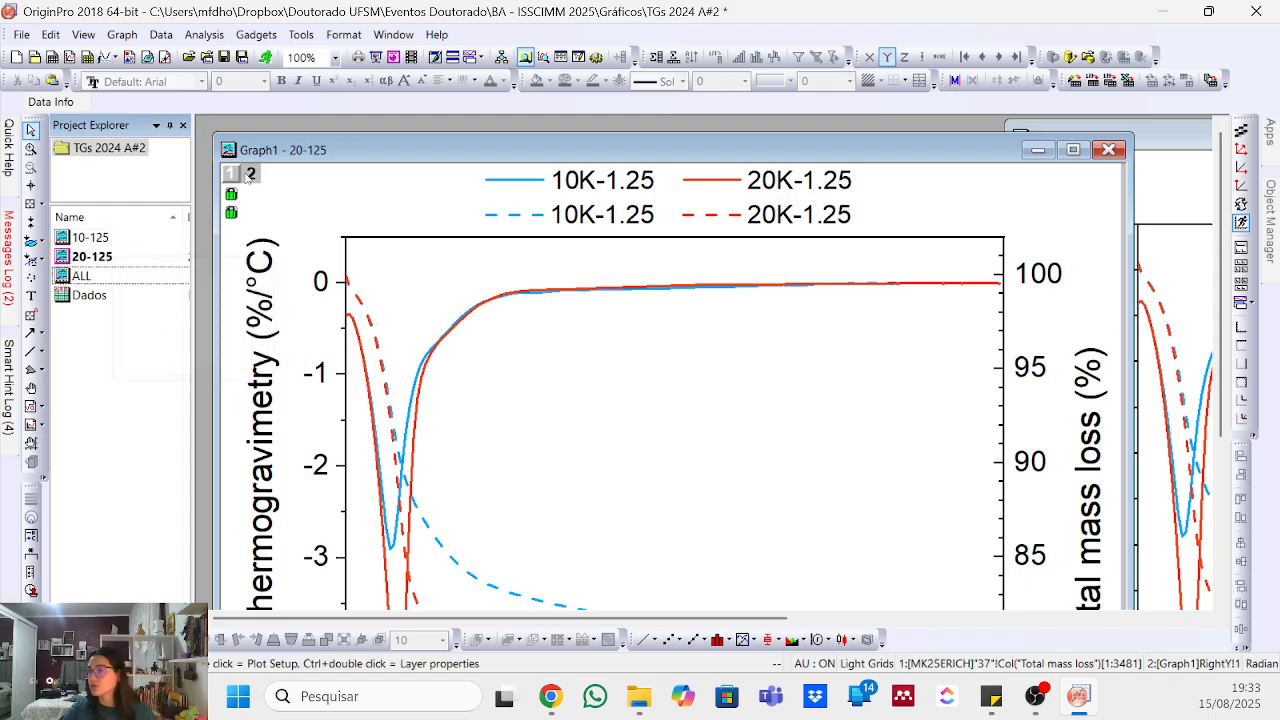
- Open the 10-125 graph maximized and rename the 20-125 graph as TG
double_click(90, 237)
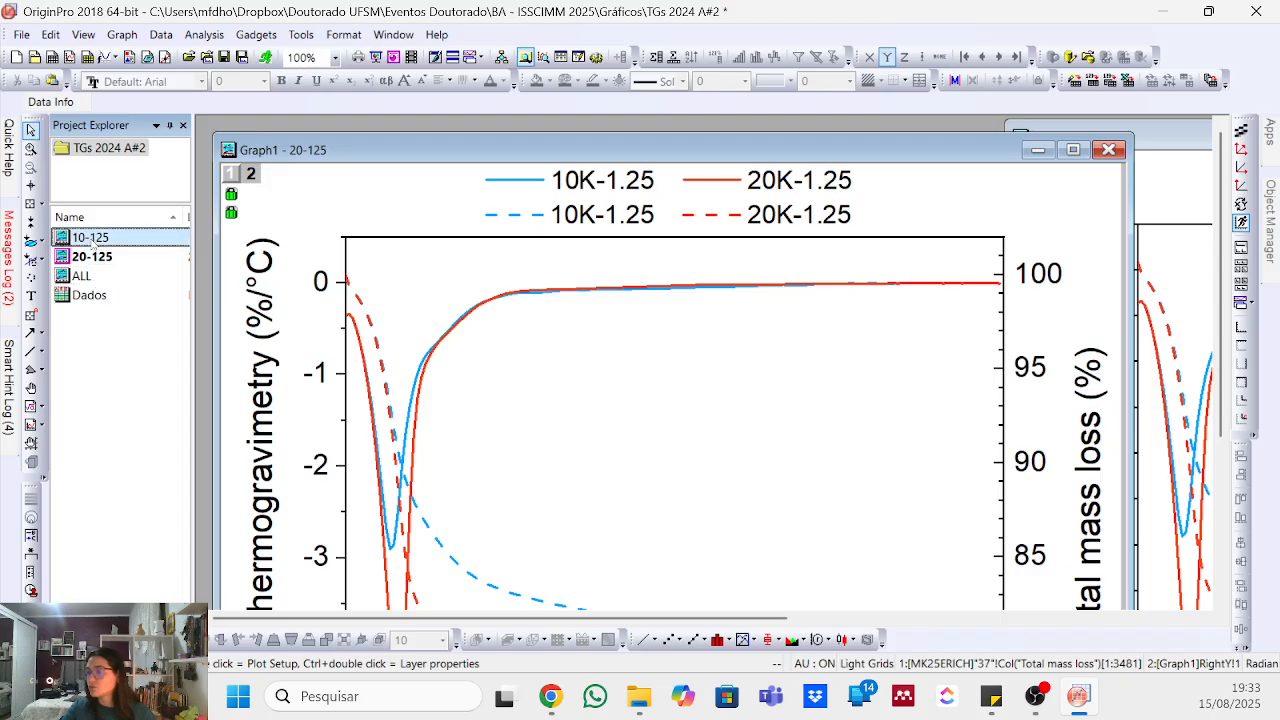
double_click(527, 152)
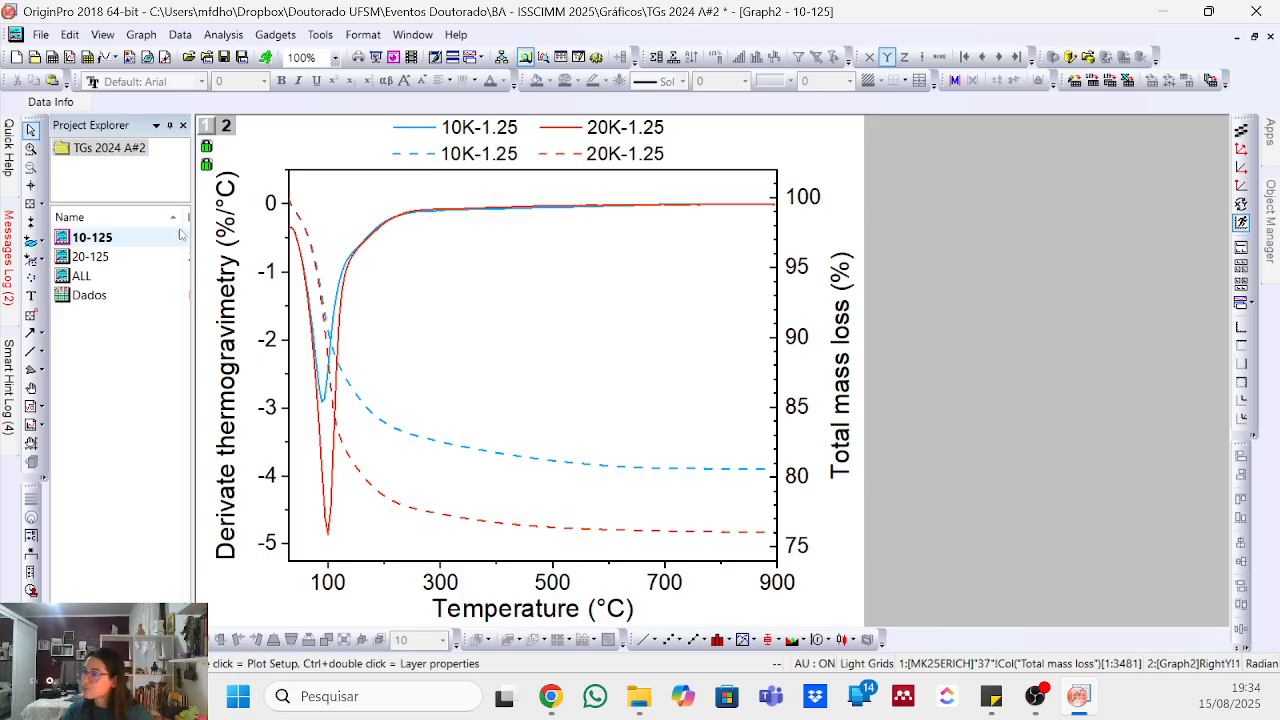
click(97, 257)
click(101, 257)
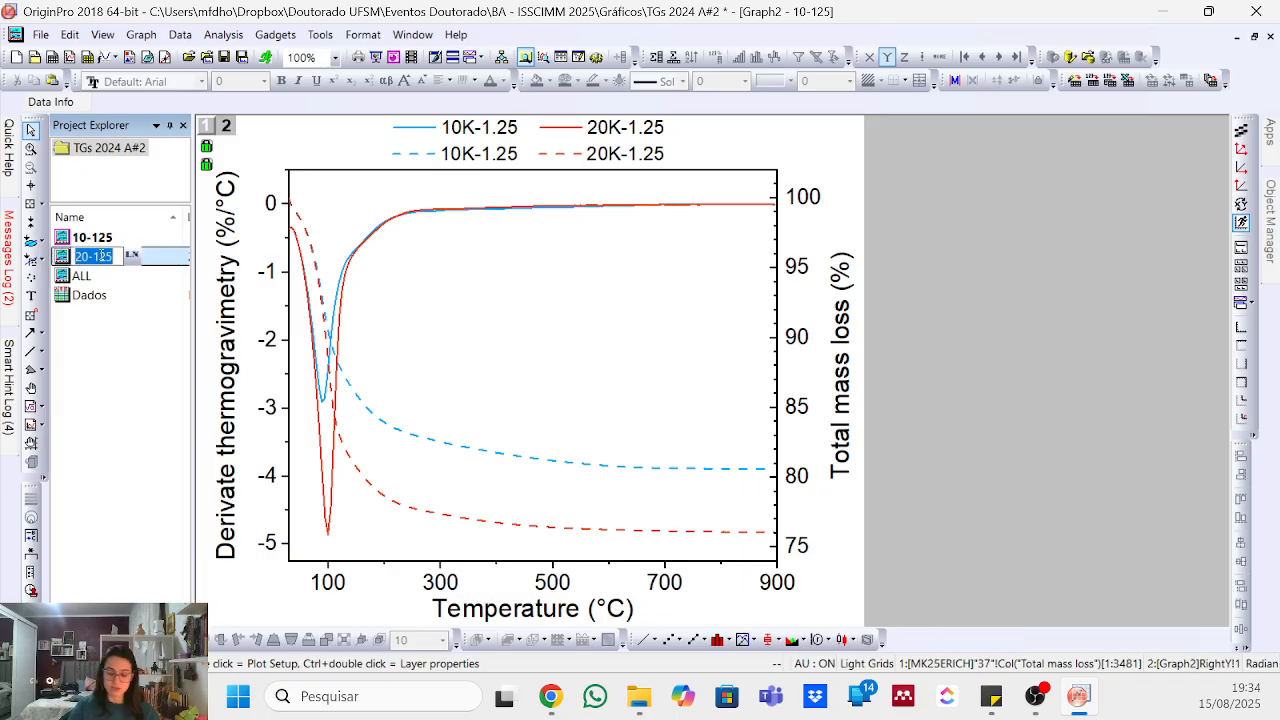
text(TG)
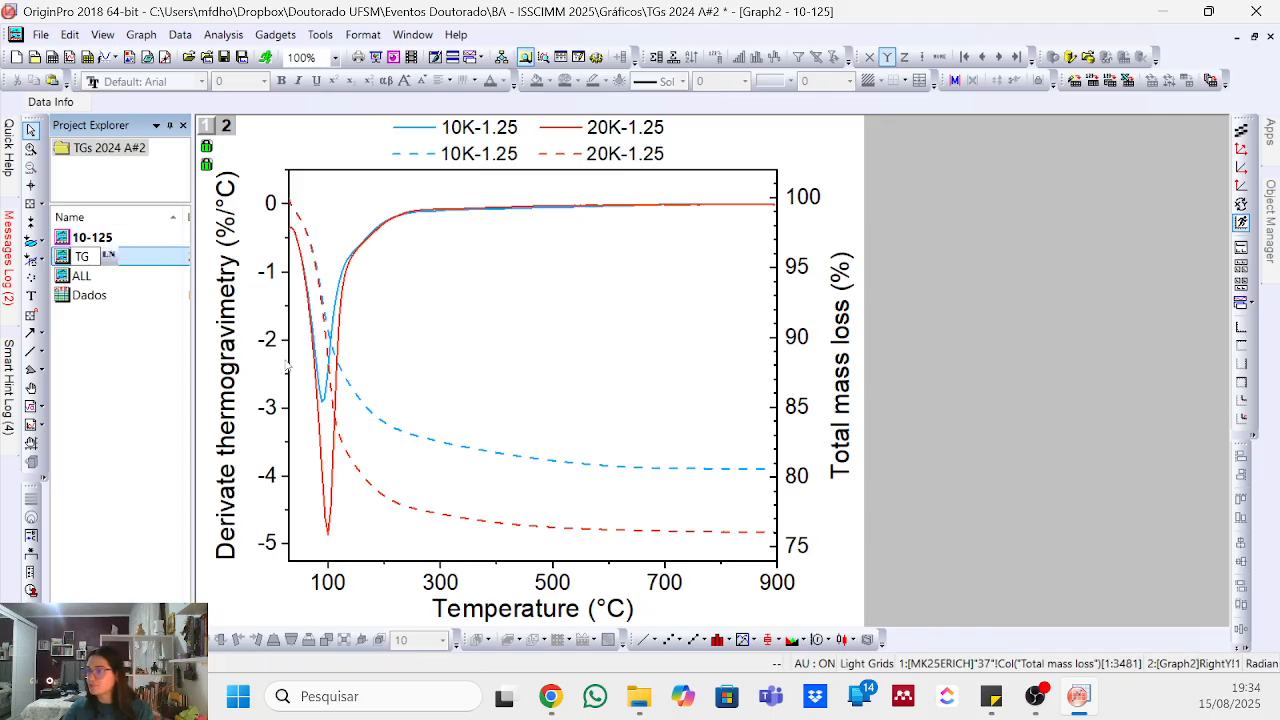
click(155, 345)
- Rename the 10-125 graph as DTG
click(126, 243)
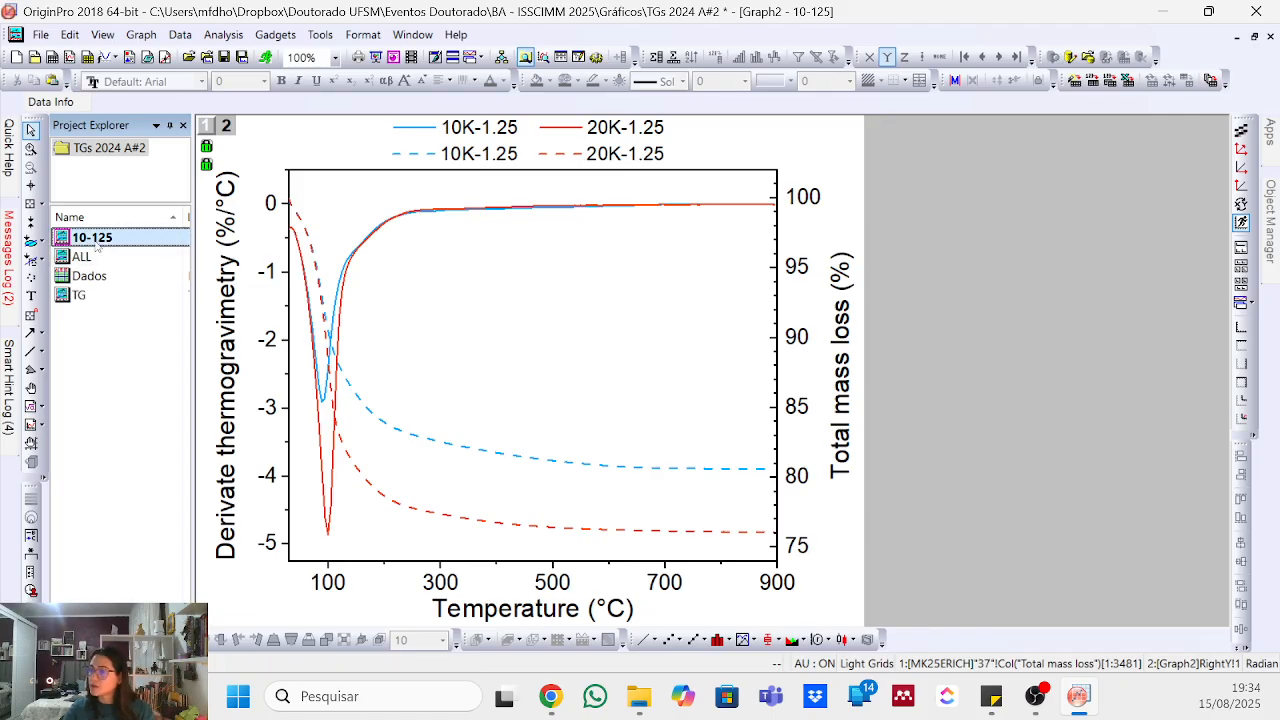
click(96, 241)
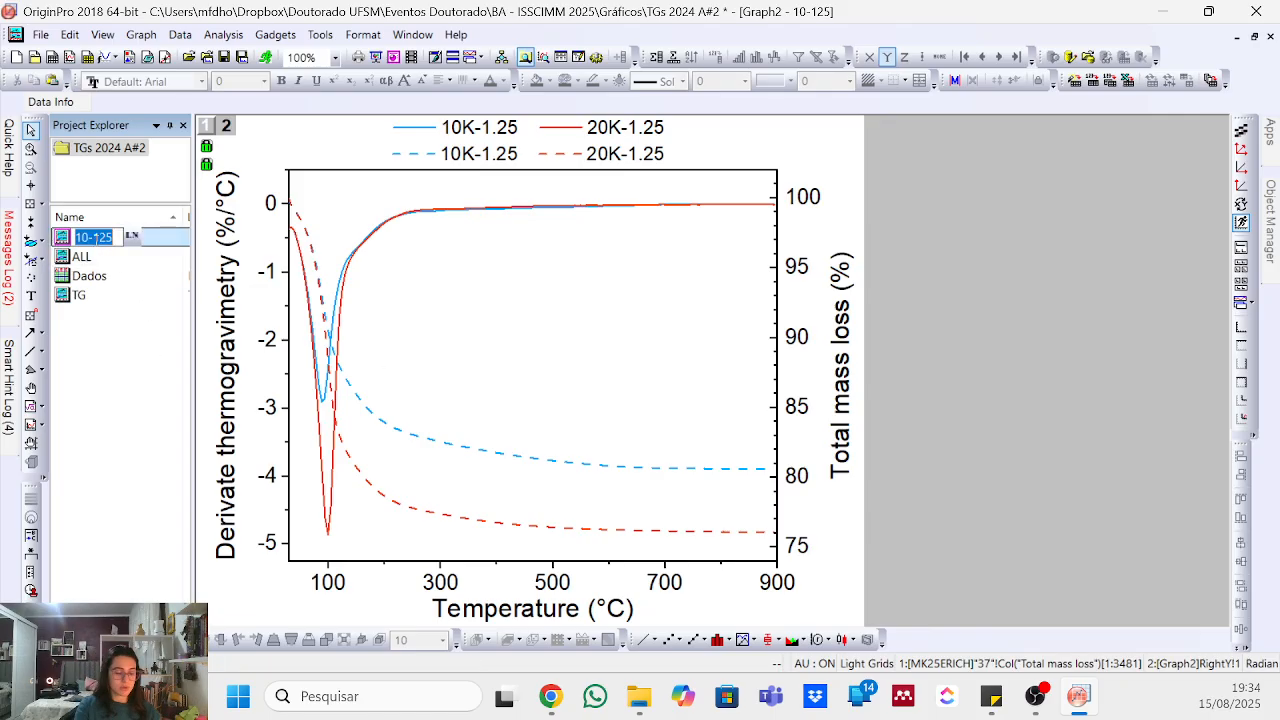
text(DTG)
key(Return)
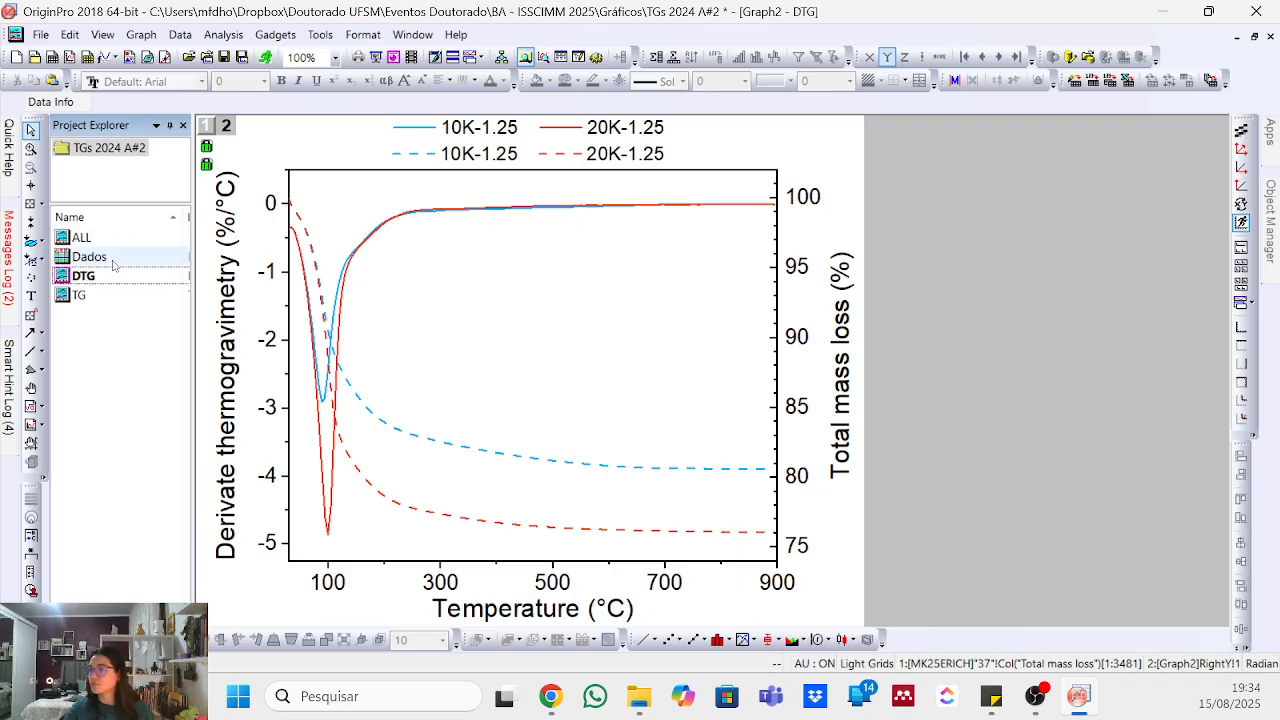
- Open the TG graph and delete layer 2, which holds the dashed total mass loss curves
double_click(80, 295)
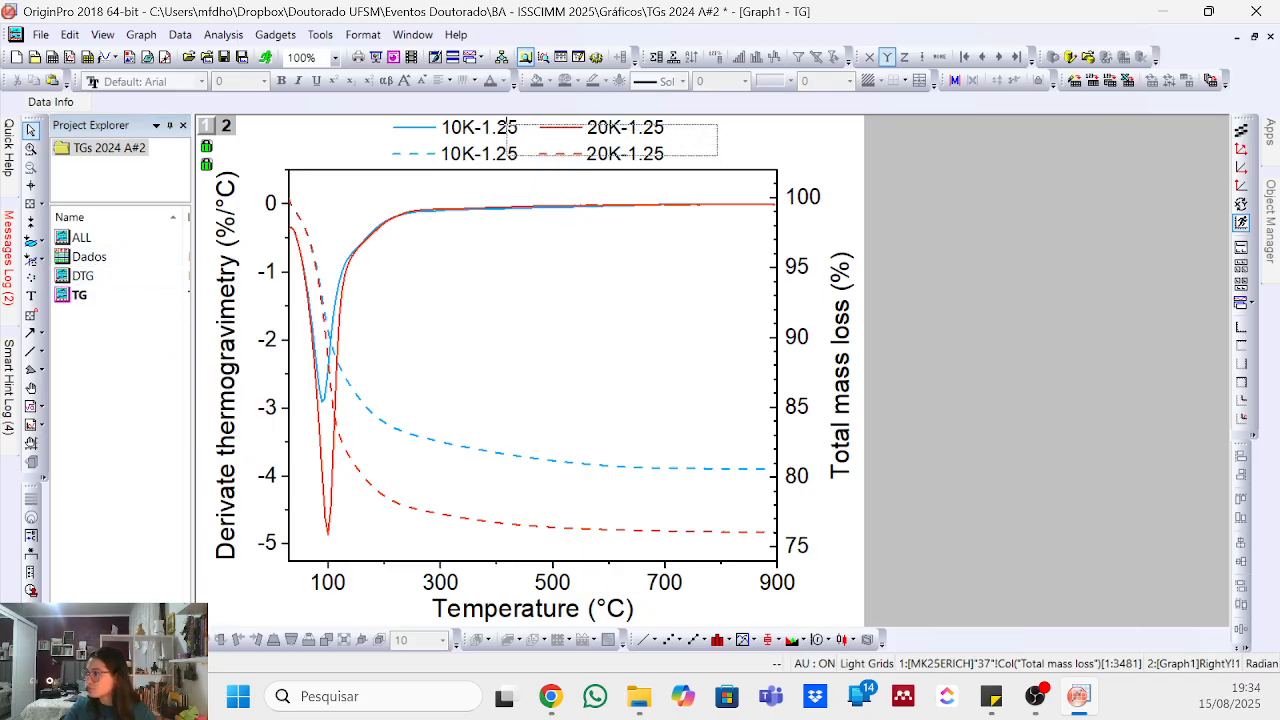
right_click(226, 131)
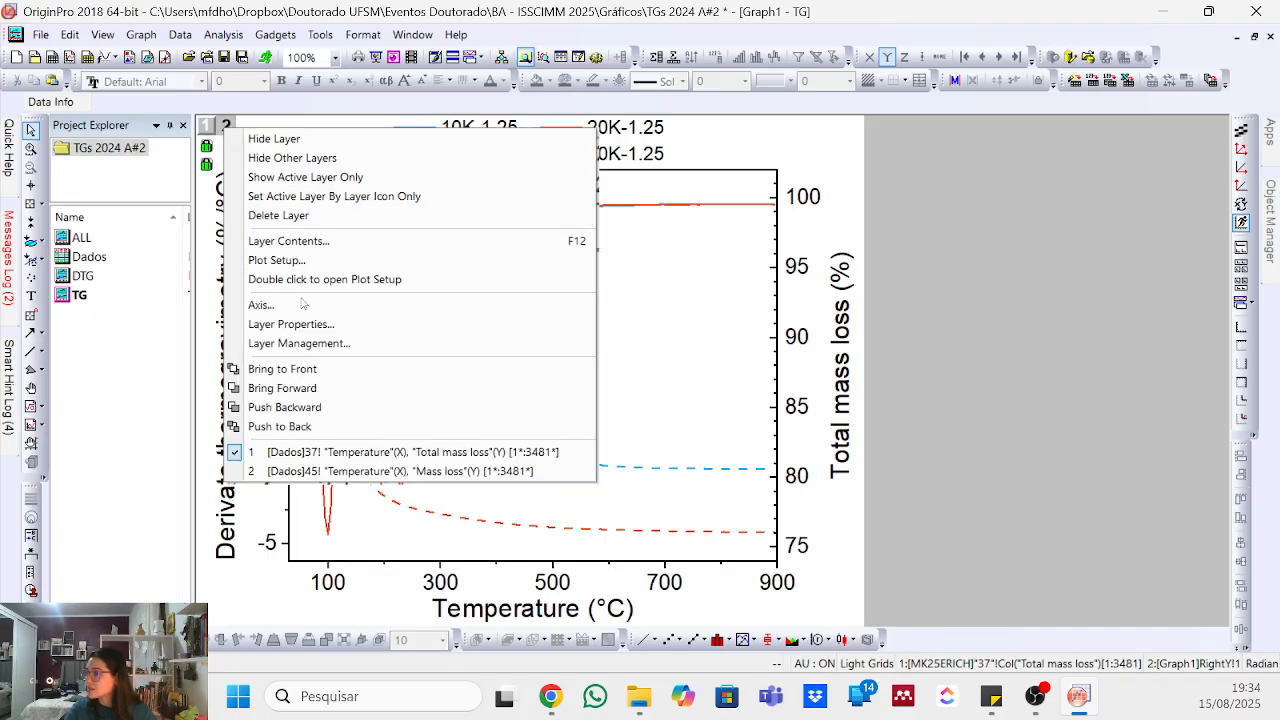
click(305, 219)
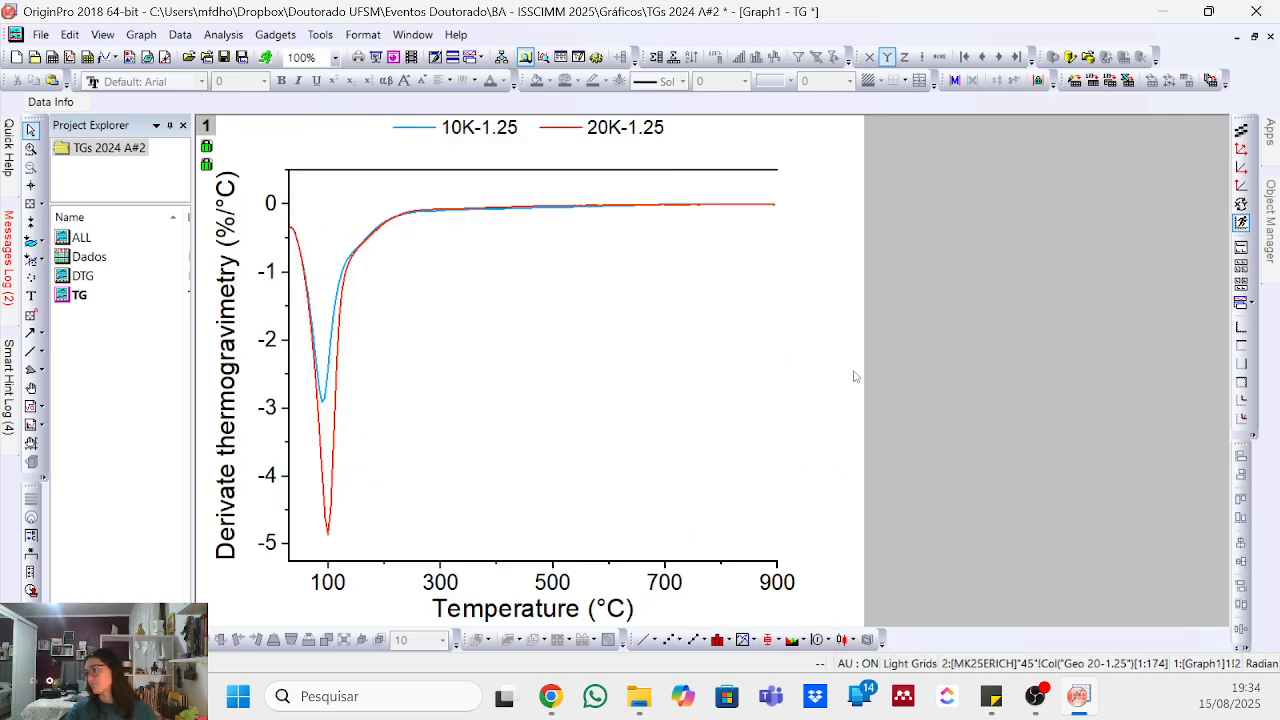
- Show the right axis line of the TG graph's remaining layer, with major ticks set to None, to close the plot frame
double_click(750, 171)
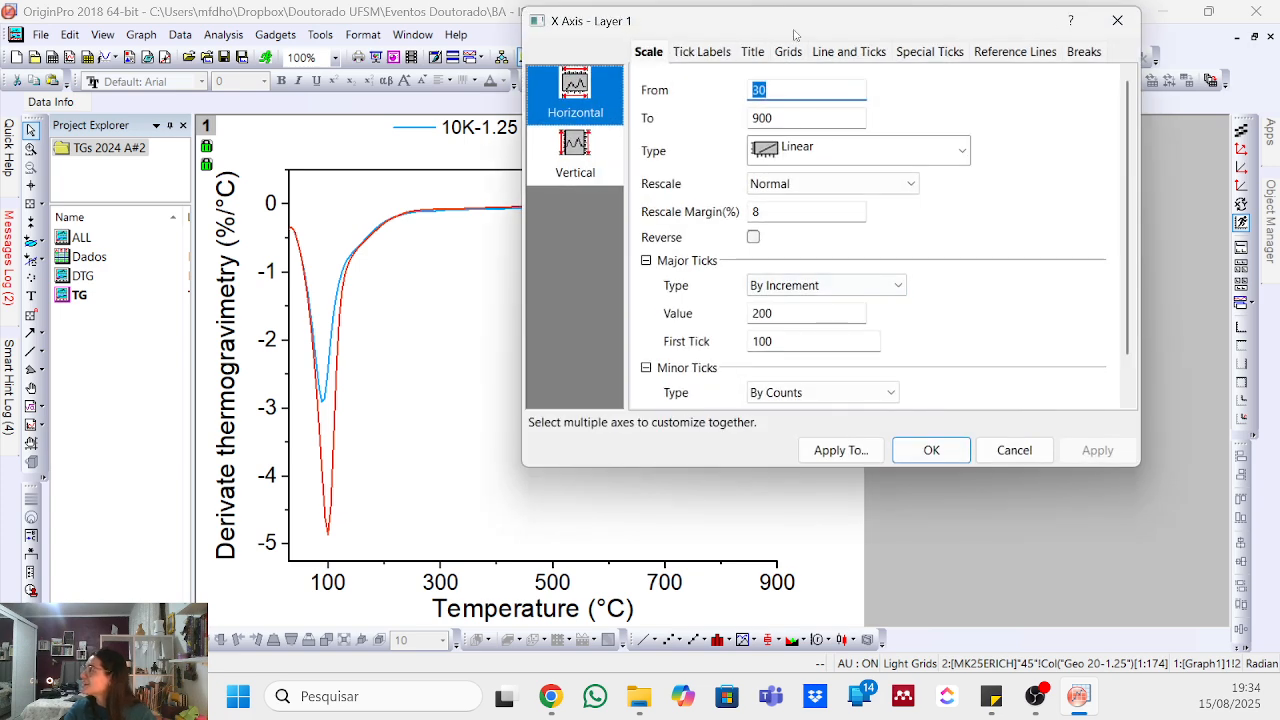
click(845, 52)
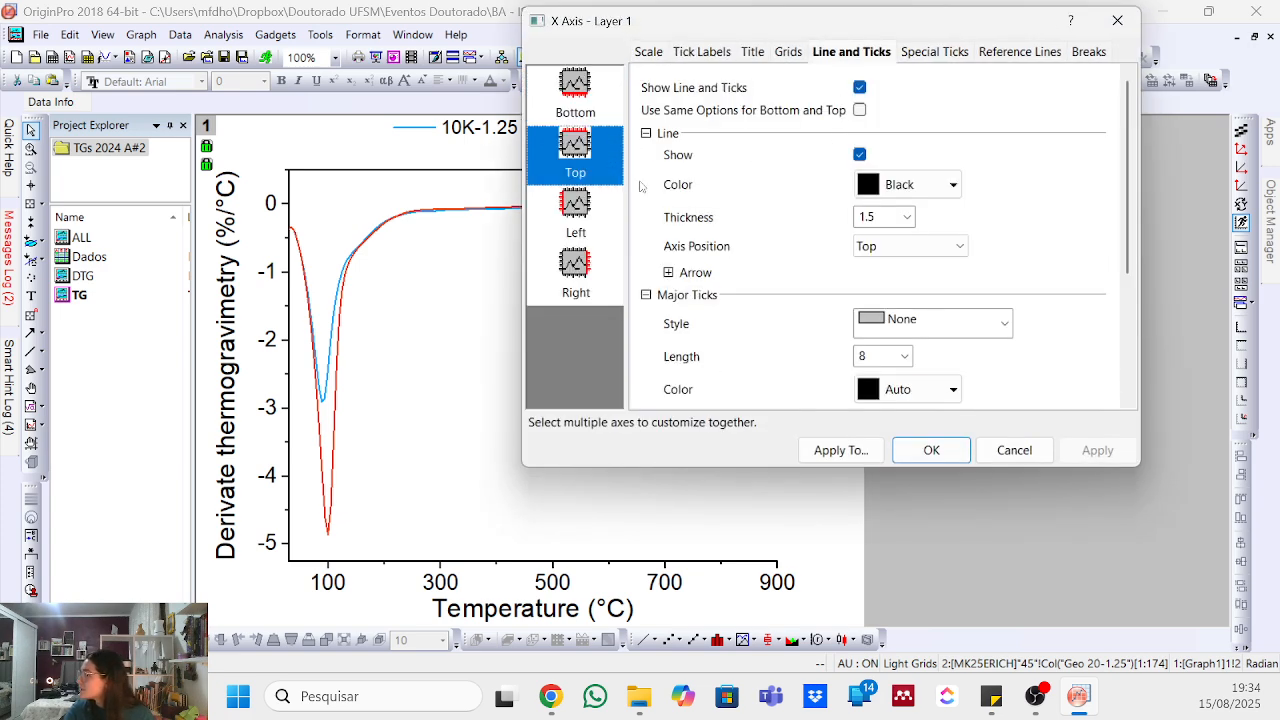
click(590, 270)
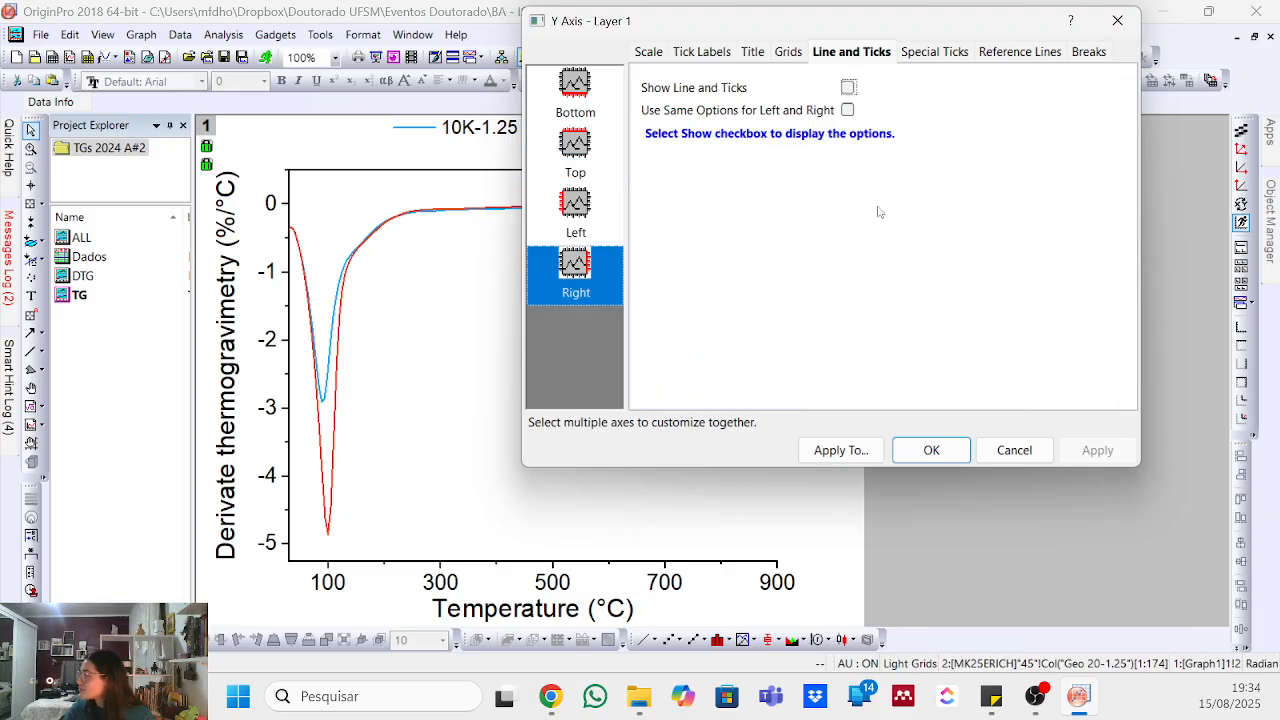
click(848, 87)
scroll(886, 275, down, 4)
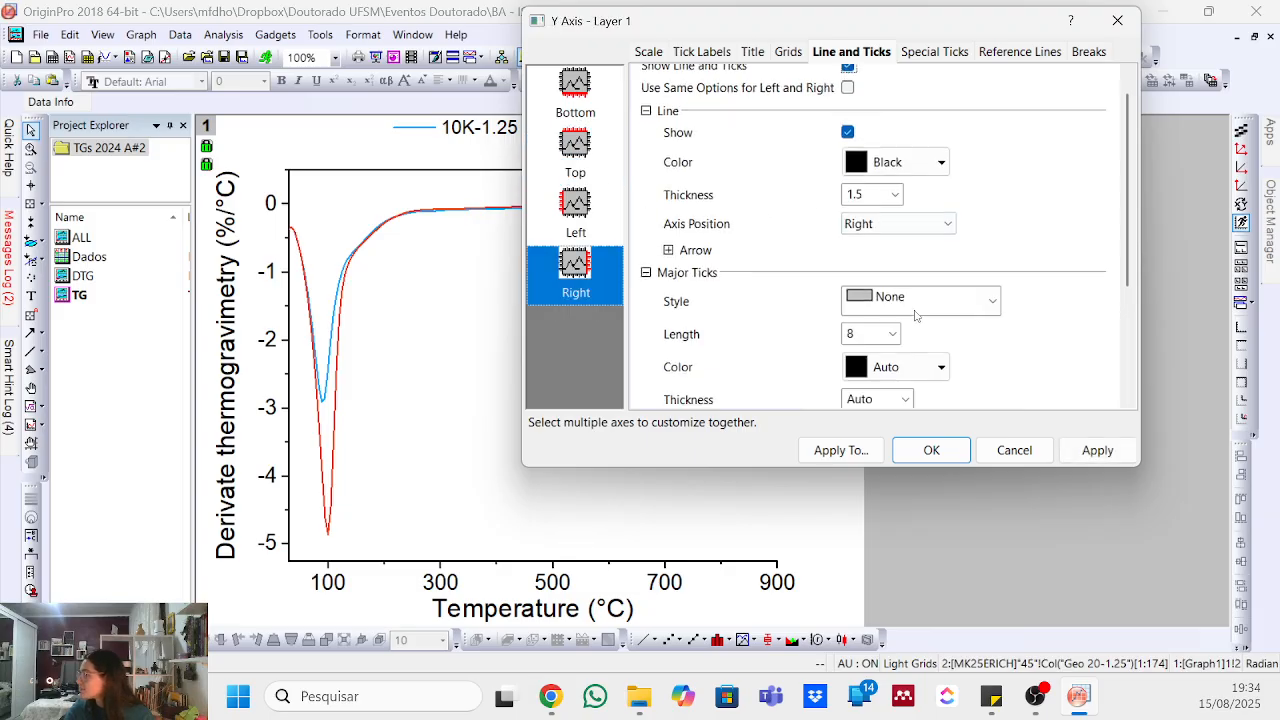
click(928, 441)
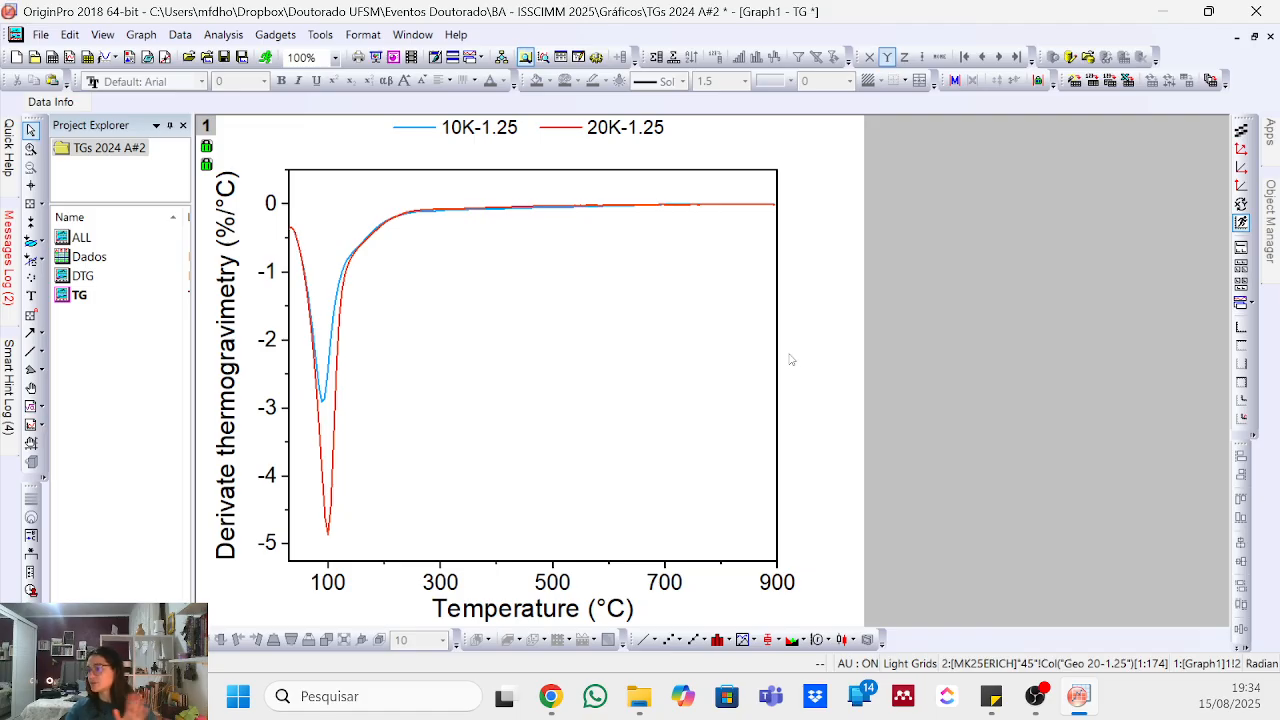
- Open the DTG graph
double_click(100, 279)
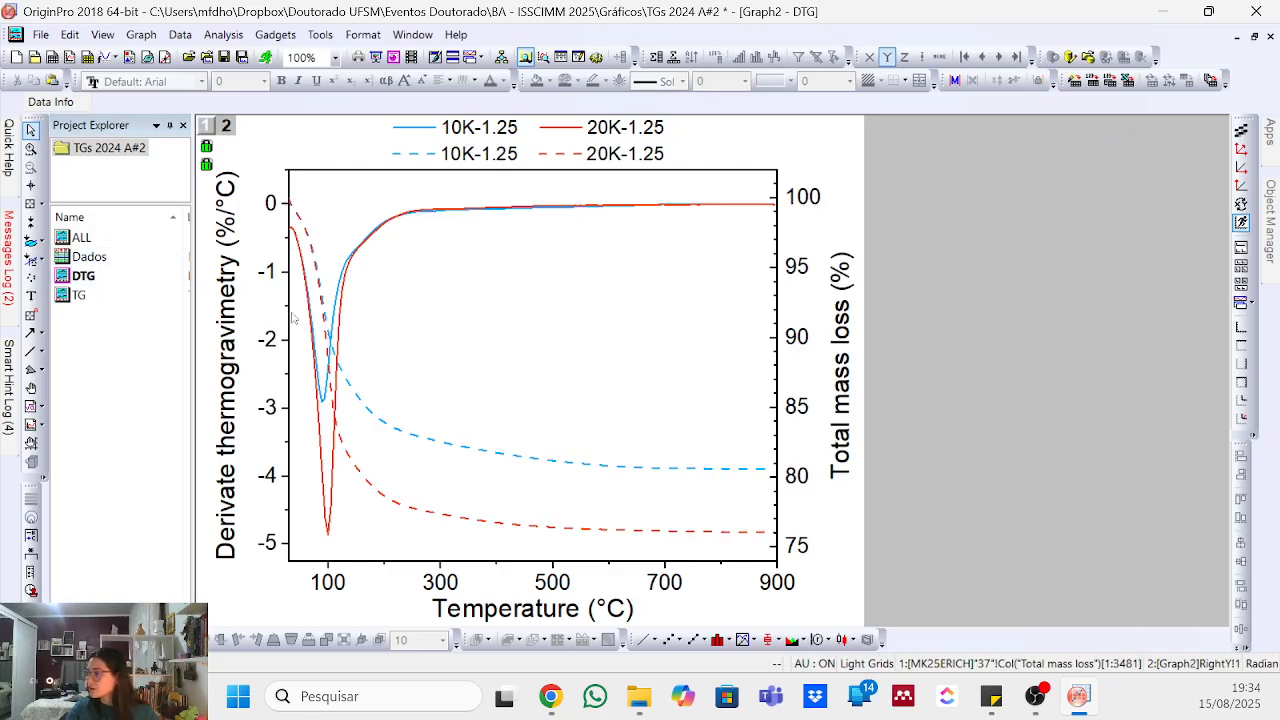
- Try deleting layer 1, which holds the solid derivative curves, from the DTG graph, and undo the deletion
click(206, 125)
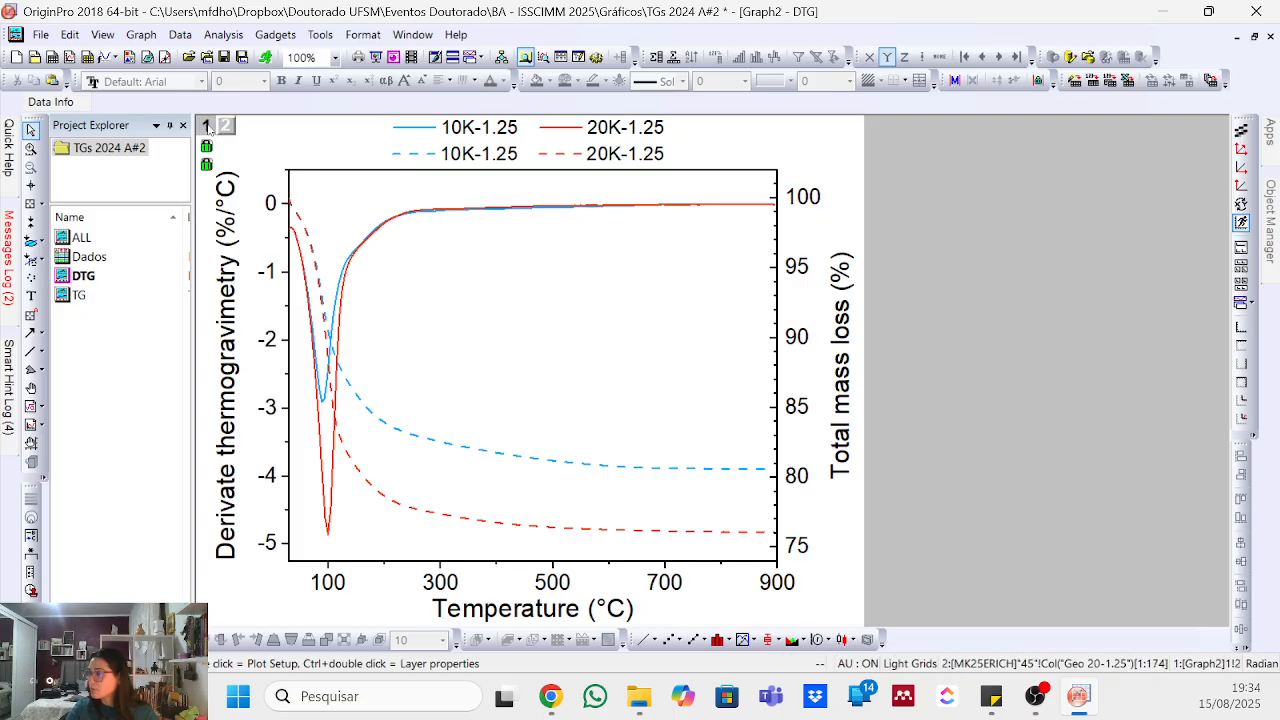
right_click(206, 125)
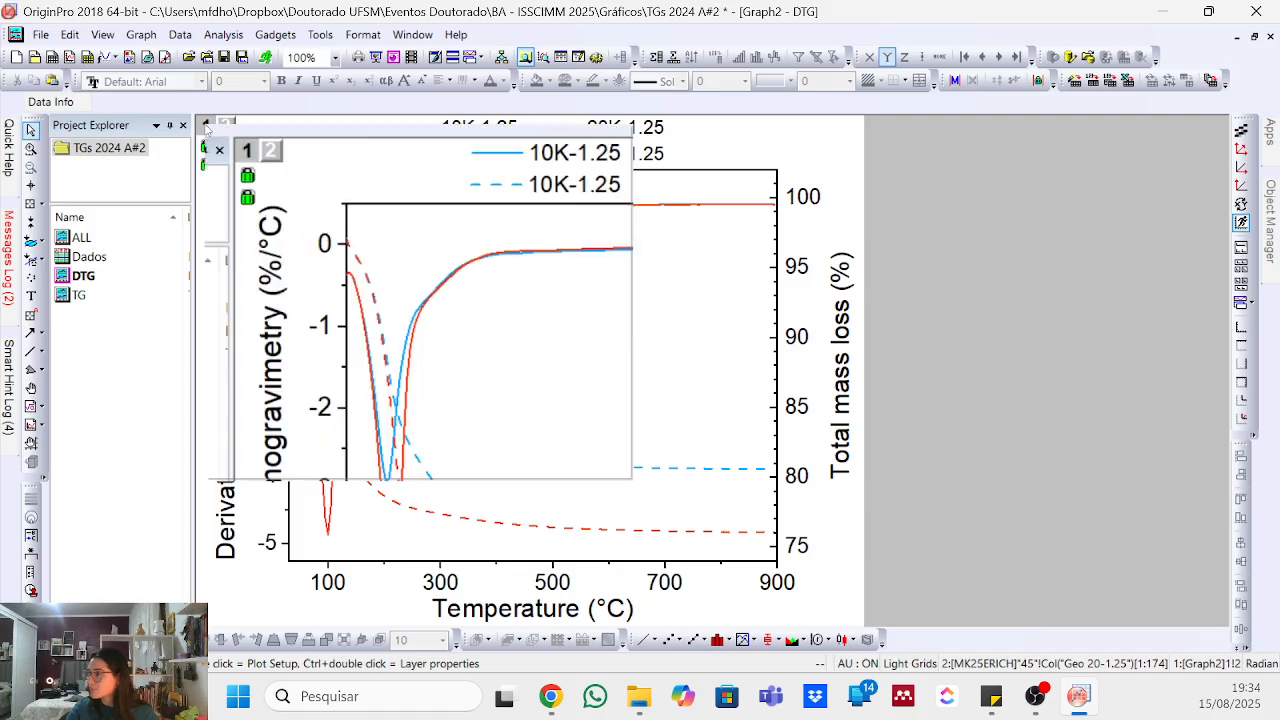
click(264, 211)
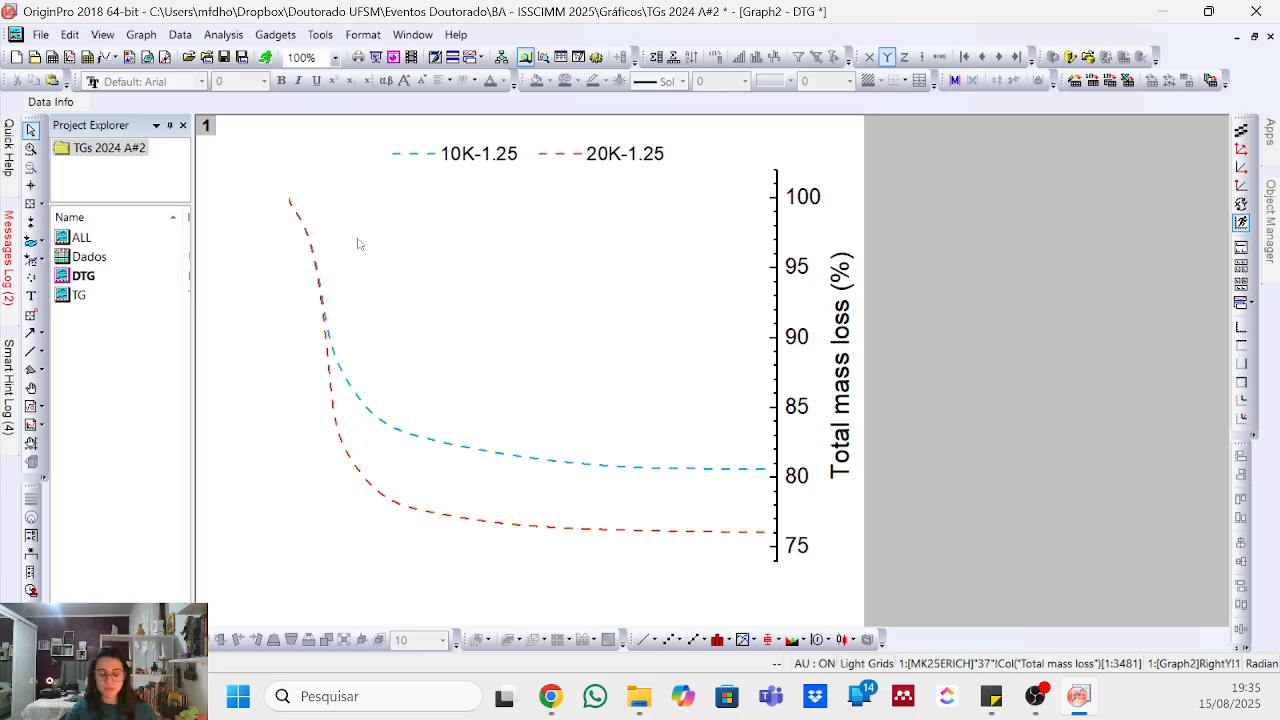
key(ctrl+z)
- Delete layer 2, which holds the dashed total mass loss curves, from the DTG graph
click(779, 302)
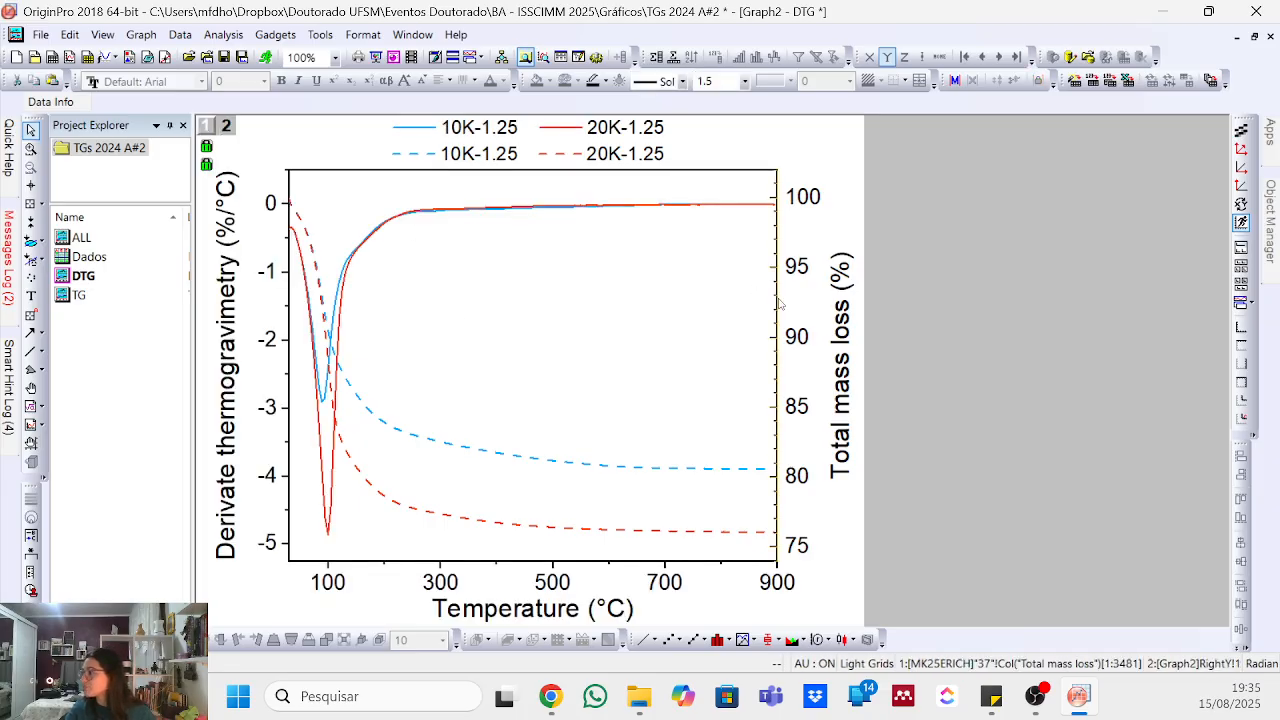
right_click(227, 128)
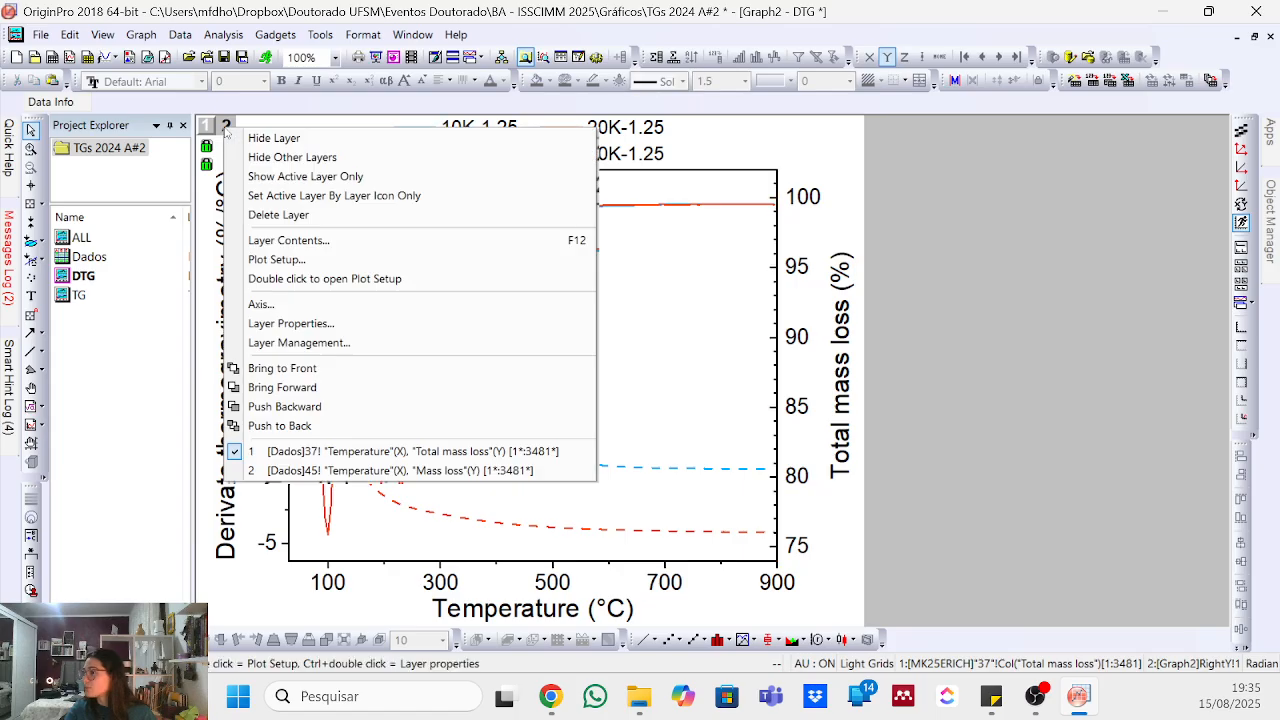
click(287, 215)
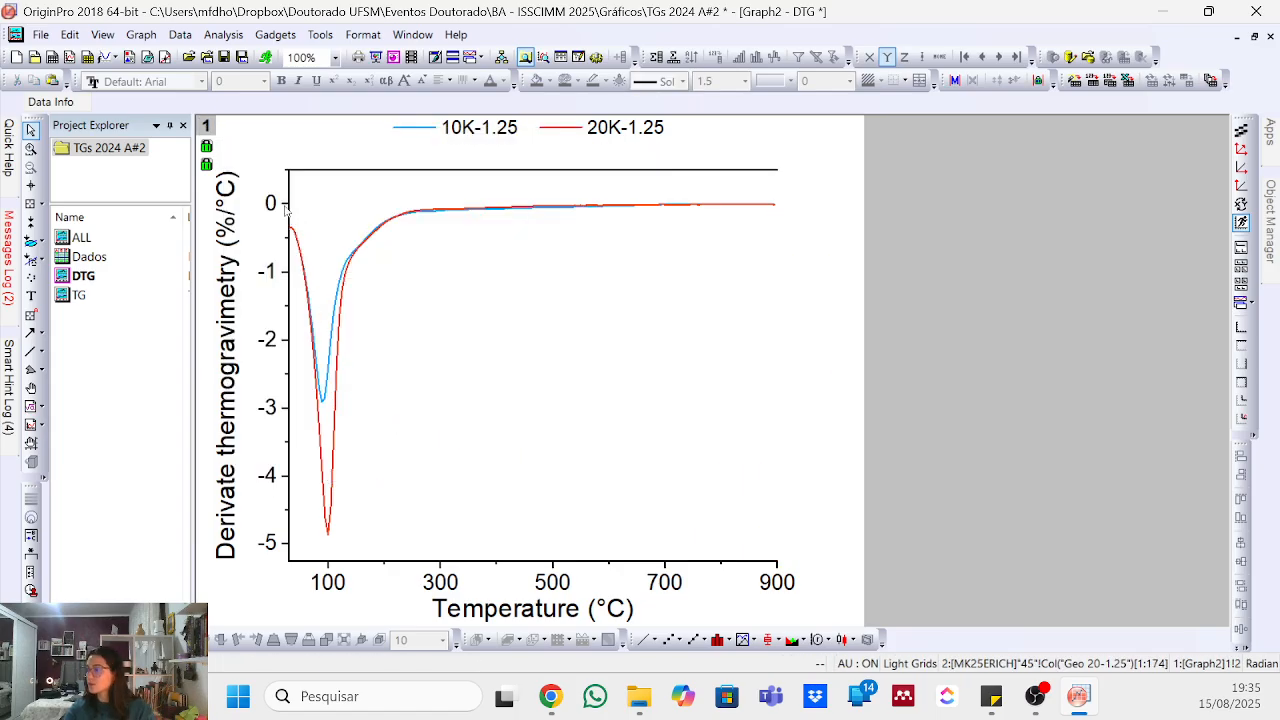
- Enable Show Line and Ticks for the right axis of the DTG graph's remaining layer to close the plot frame
click(672, 174)
double_click(667, 177)
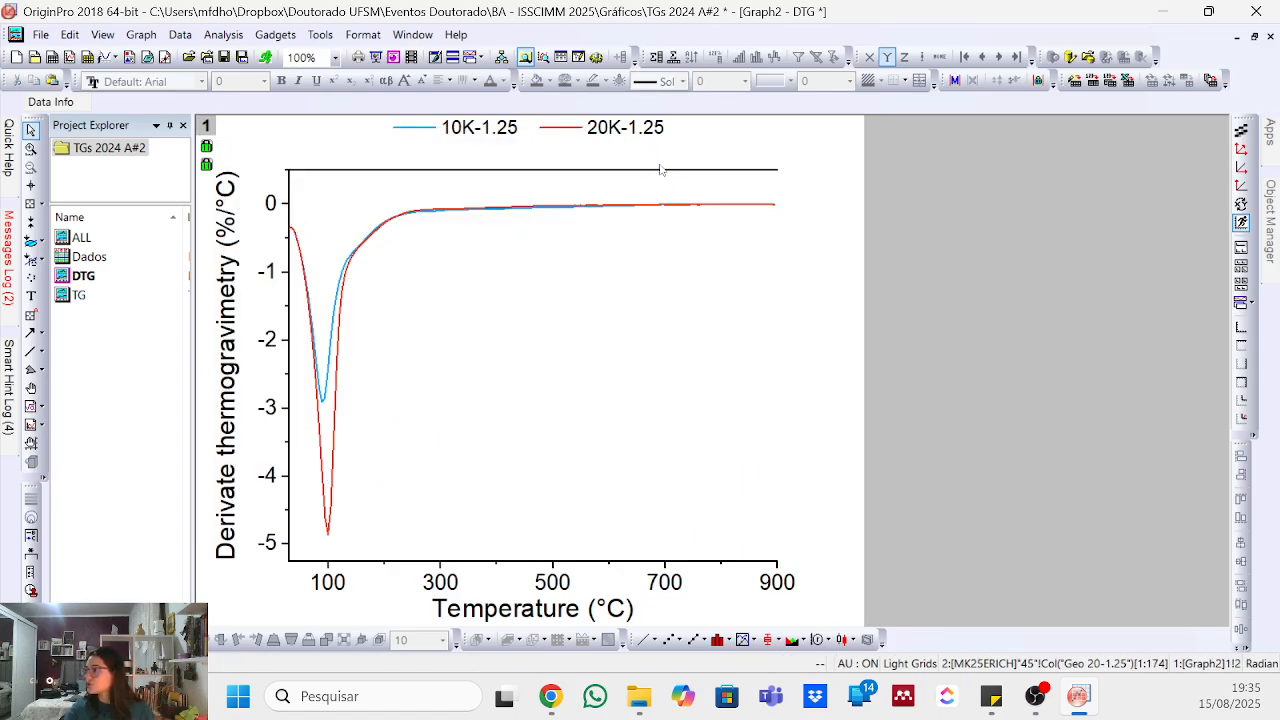
key(Escape)
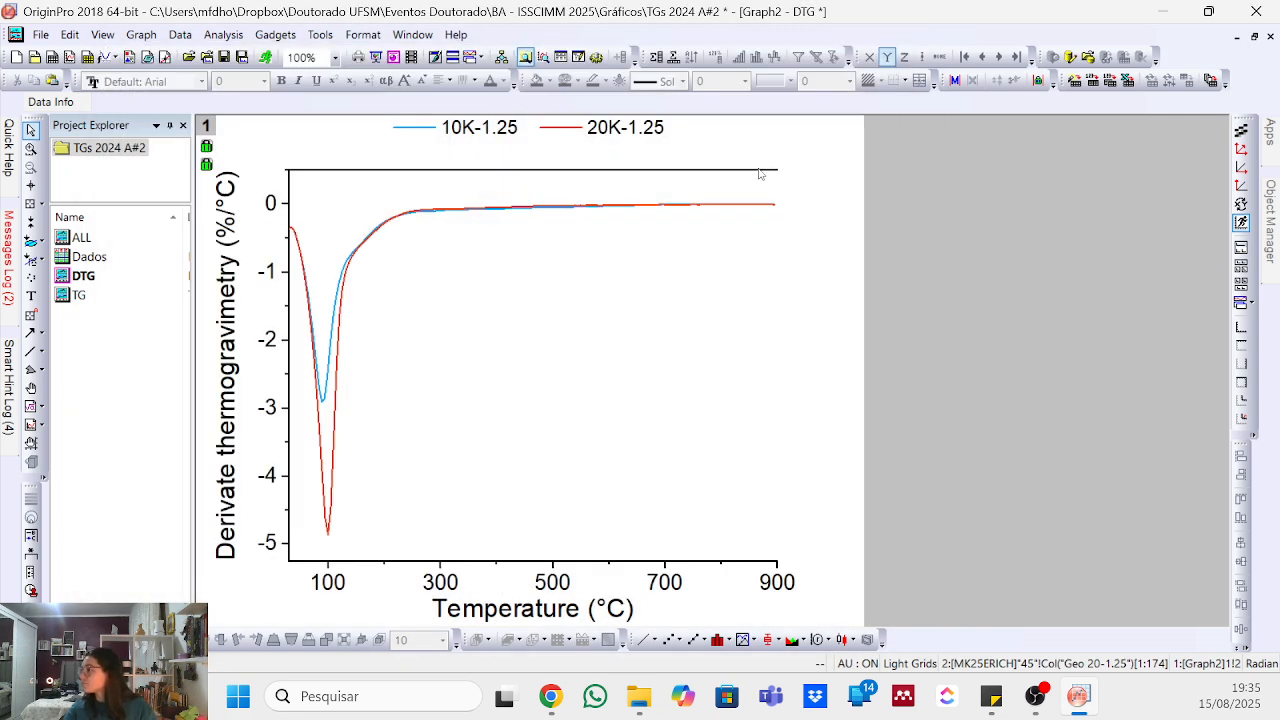
double_click(676, 174)
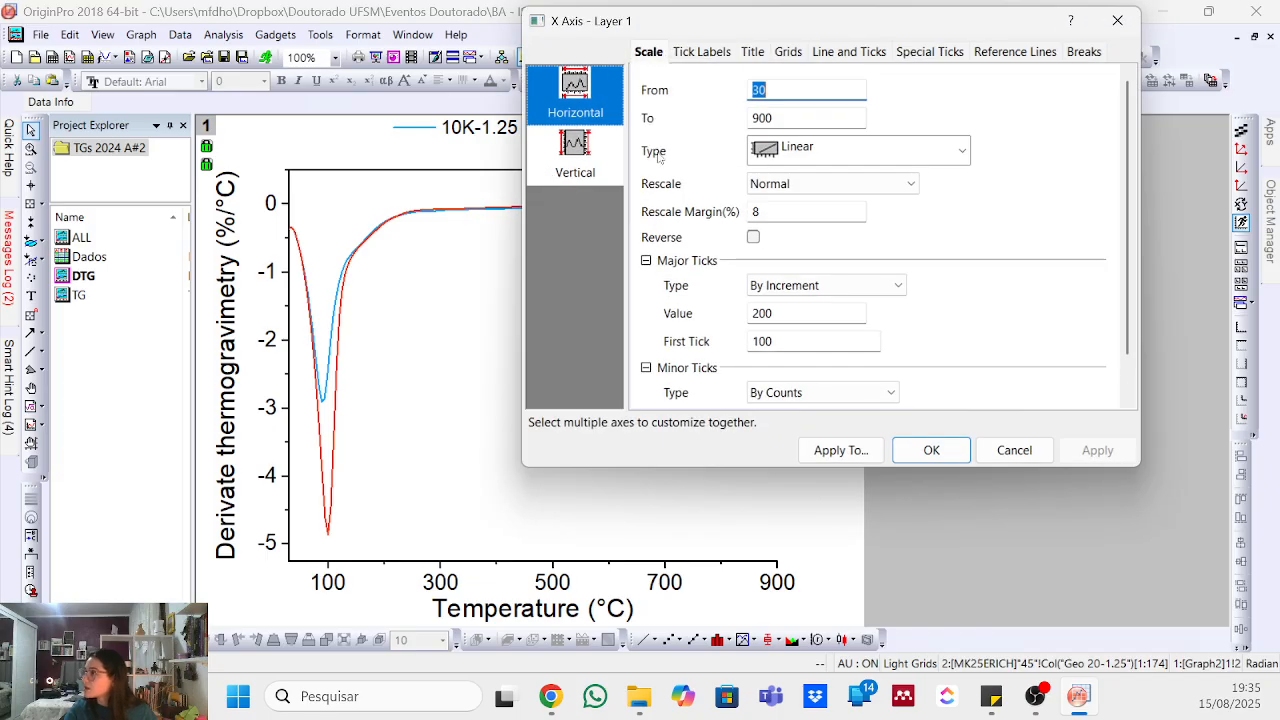
click(828, 52)
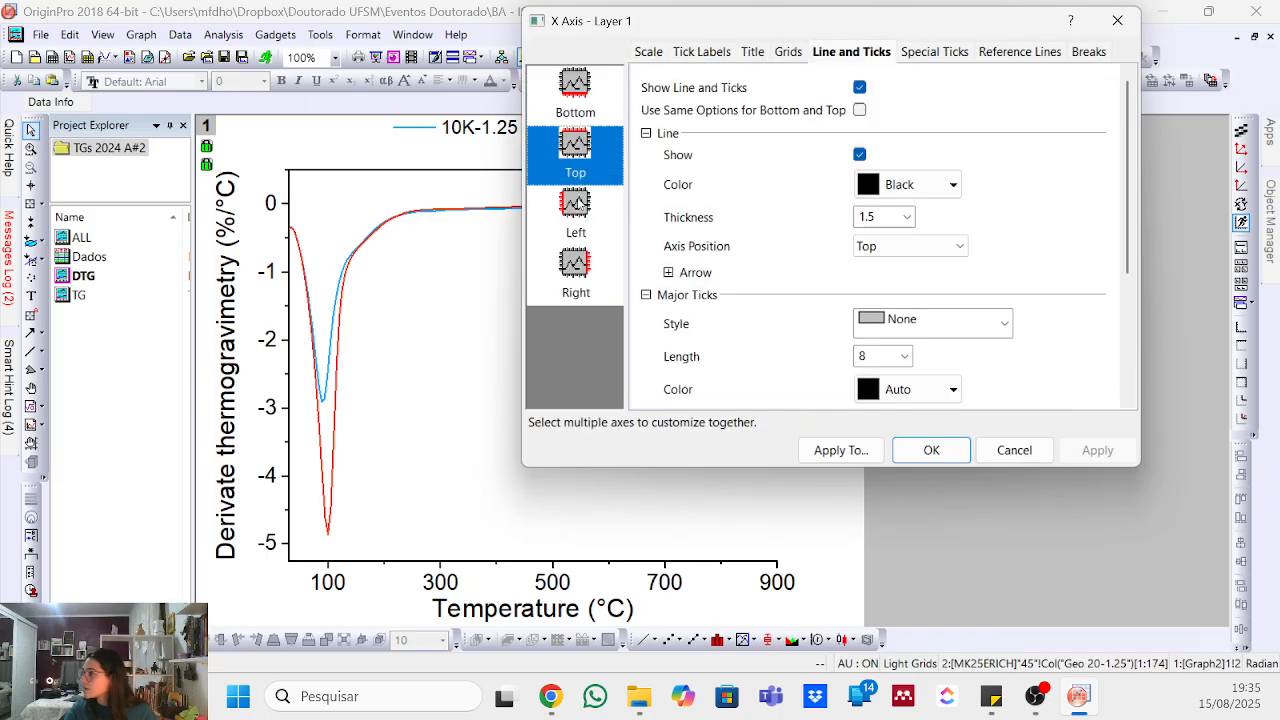
click(588, 278)
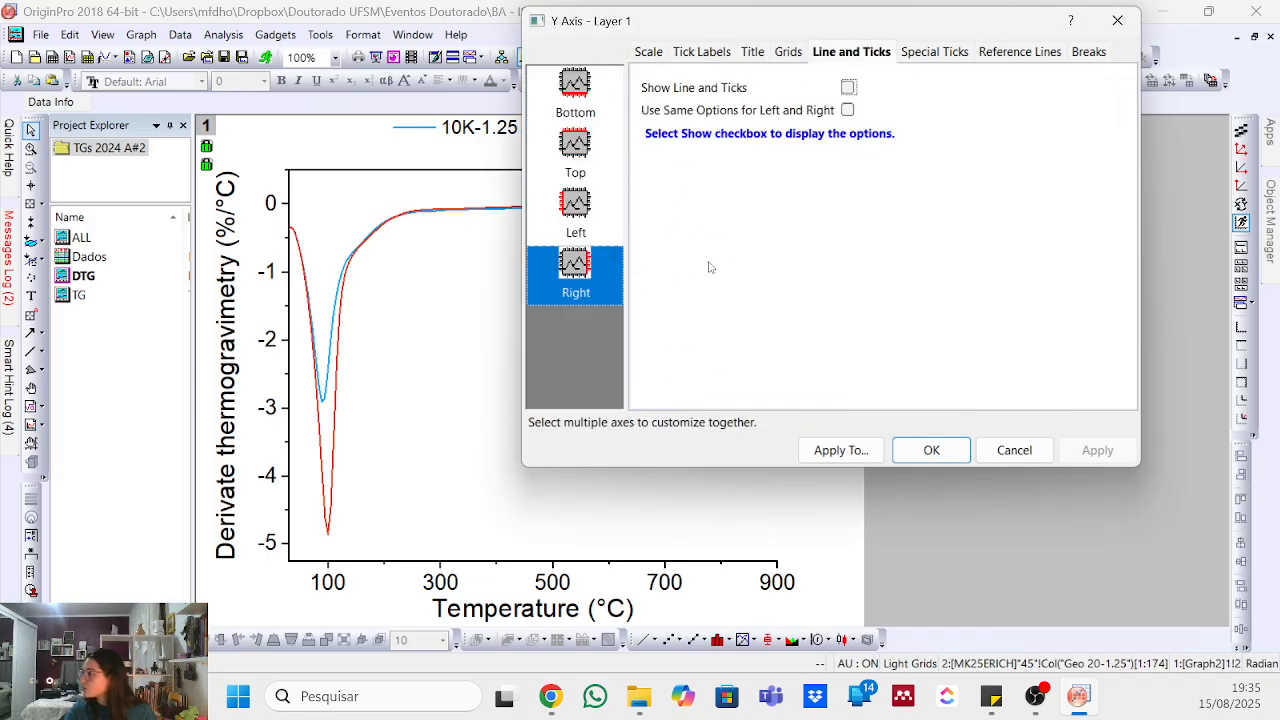
click(847, 88)
click(931, 450)
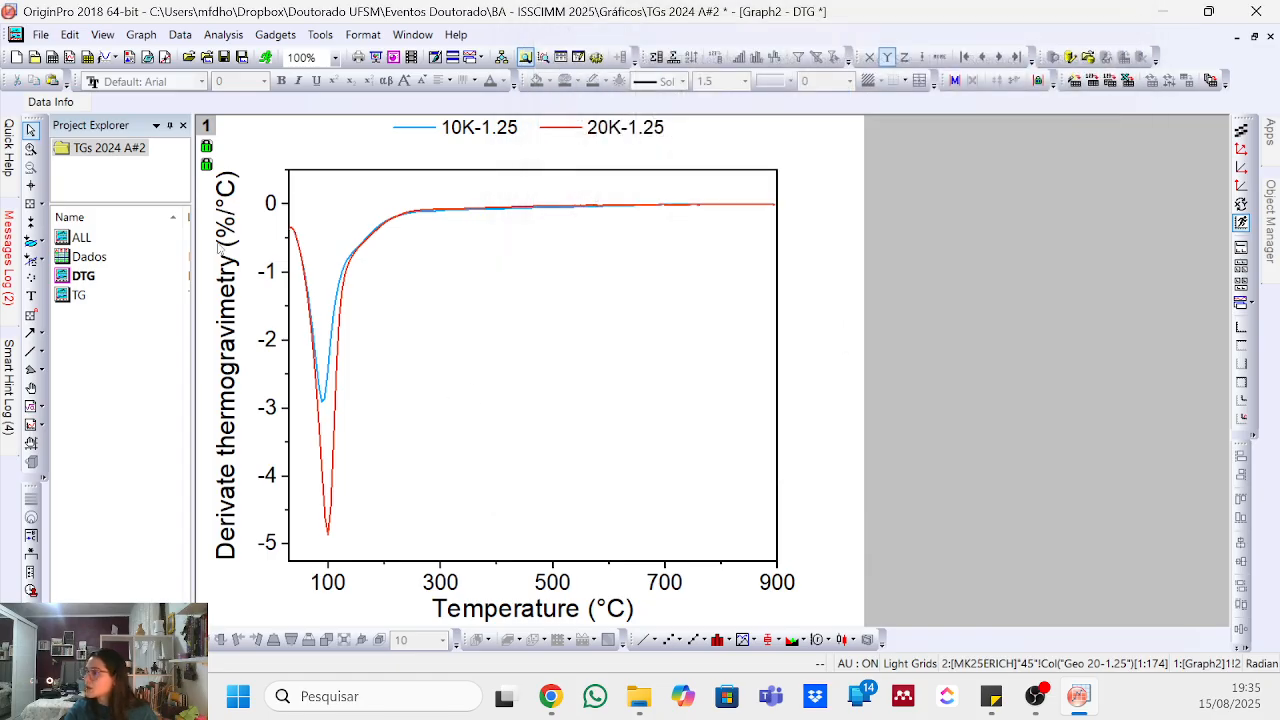
- Add the Total mass loss column from sheet 37 and the Mass loss column from sheet 45 to the DTG graph's layer contents
double_click(208, 125)
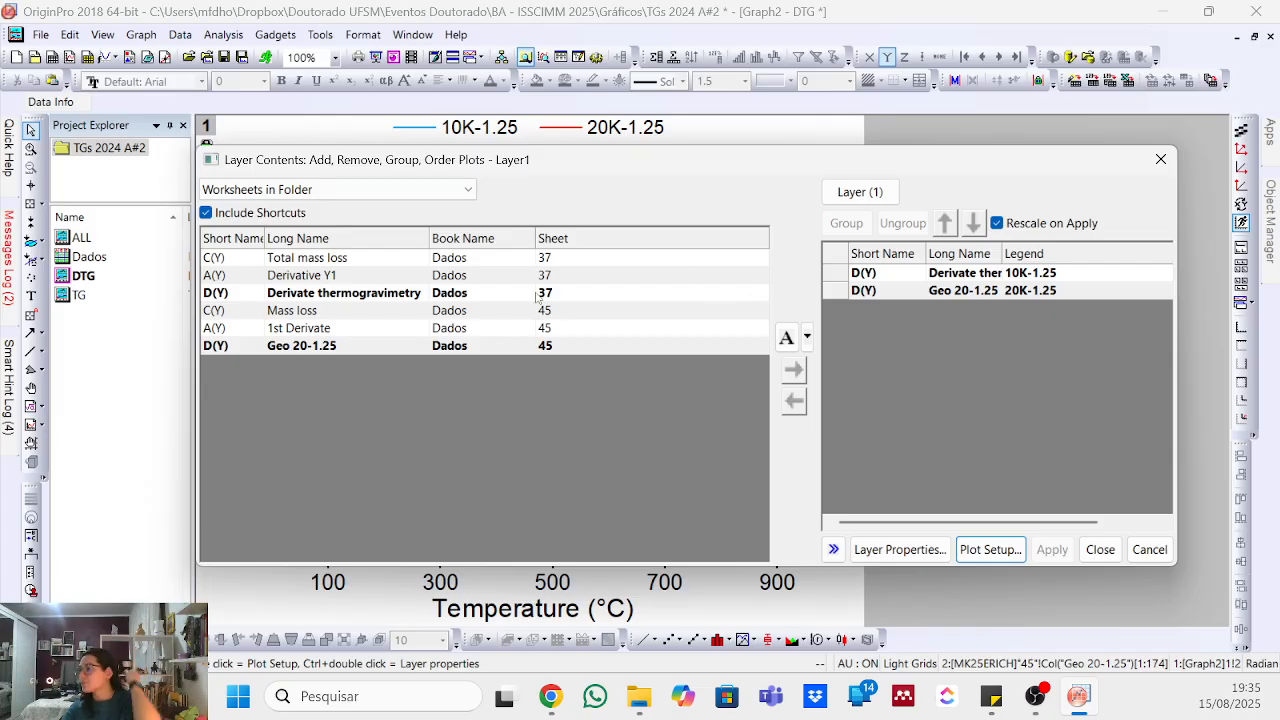
click(563, 258)
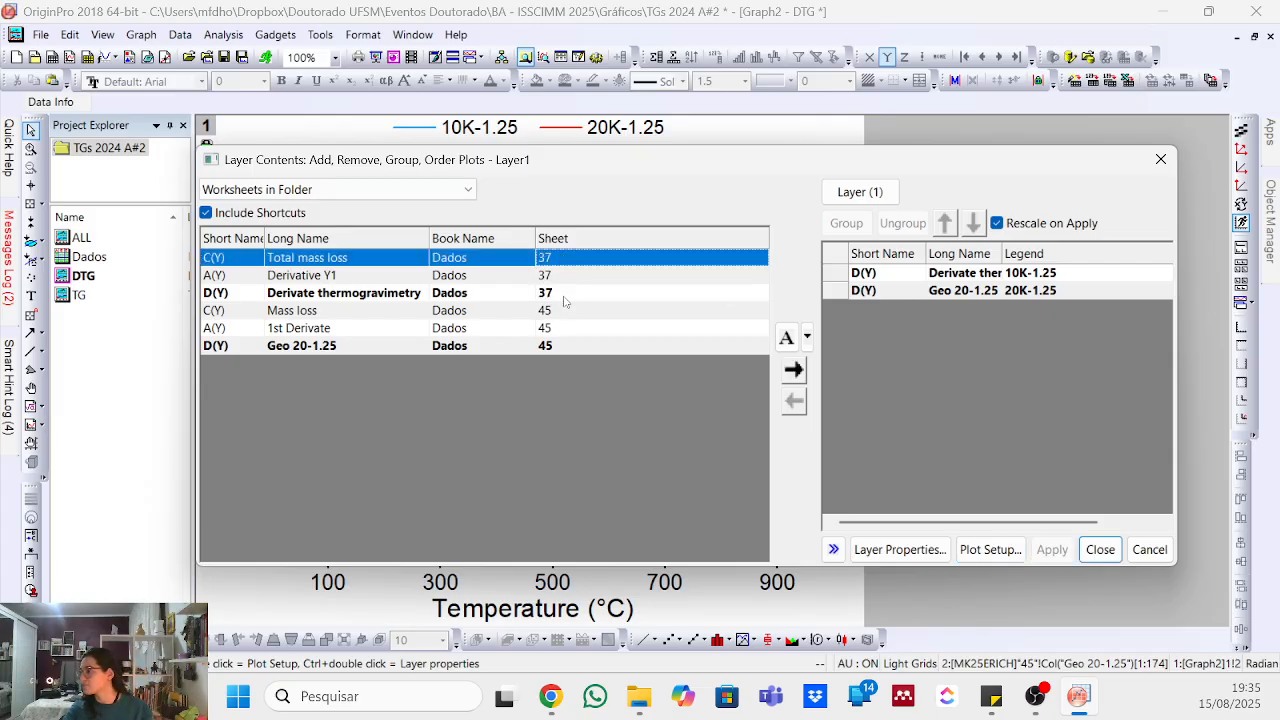
click(794, 370)
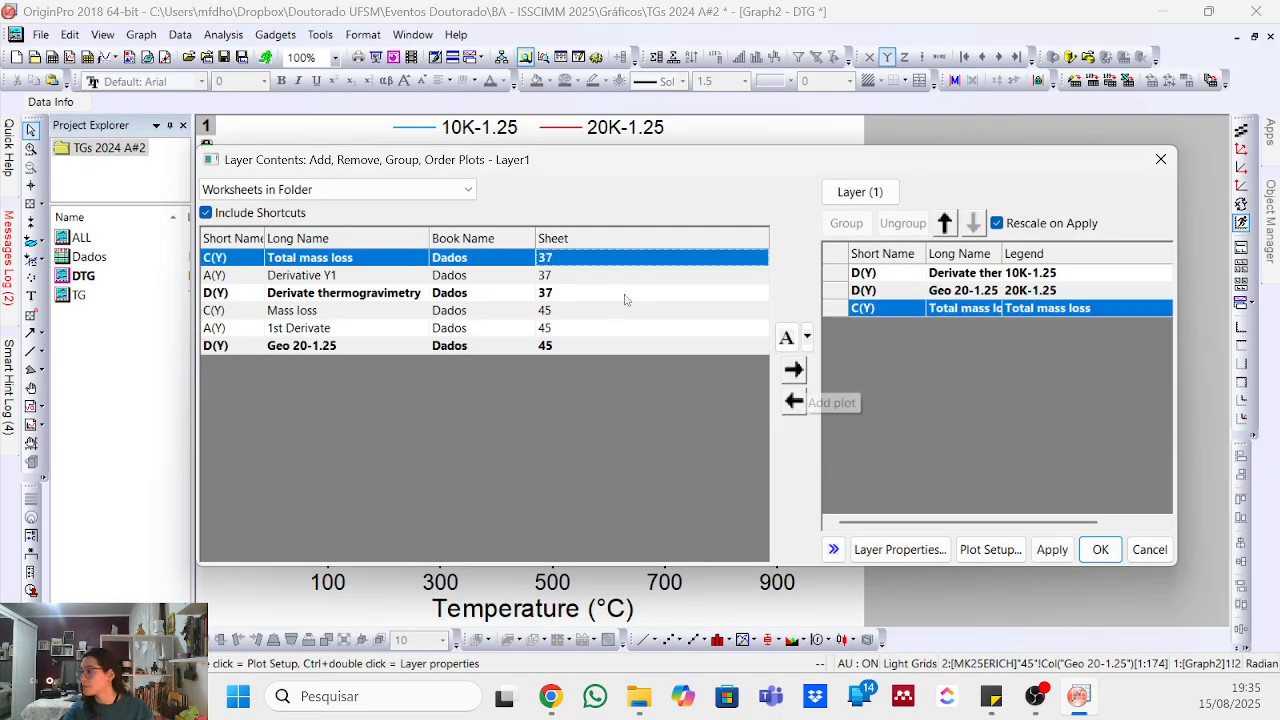
click(570, 312)
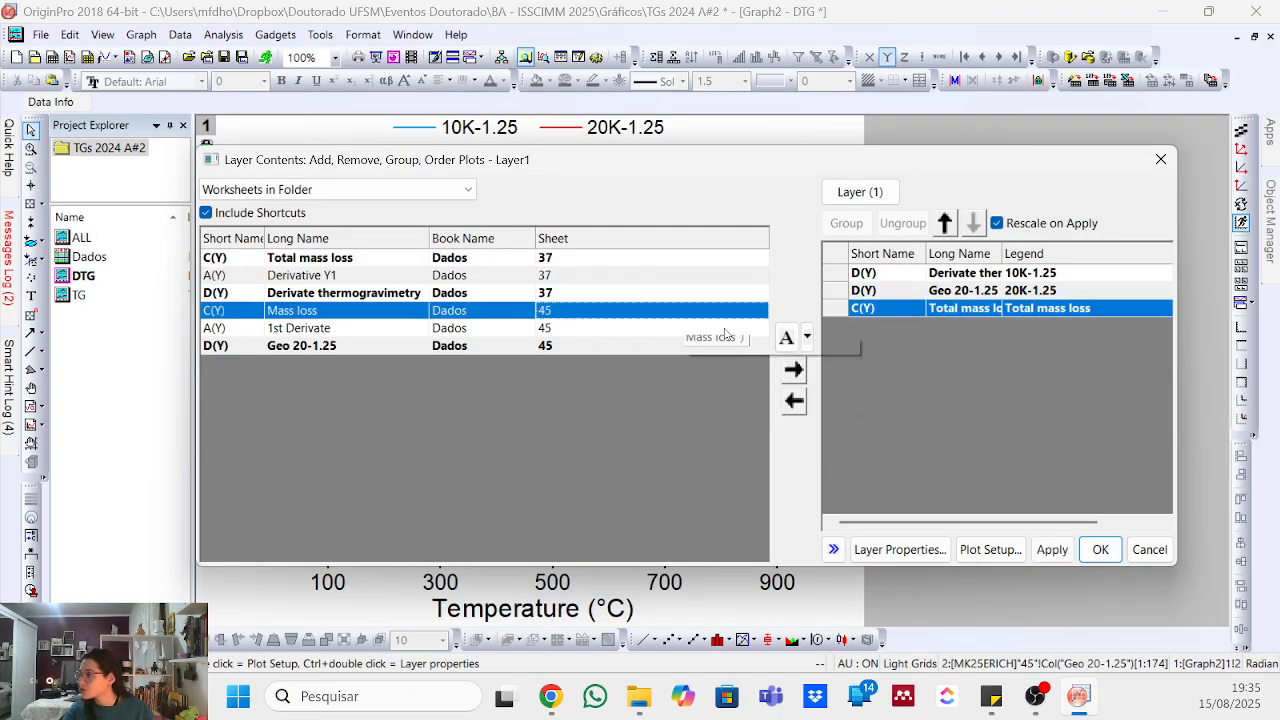
click(794, 370)
- Remove the Derivate thermogravimetry and Geo 20-1.25 plots from the layer and apply the new layer contents
click(983, 274)
shift+click(983, 290)
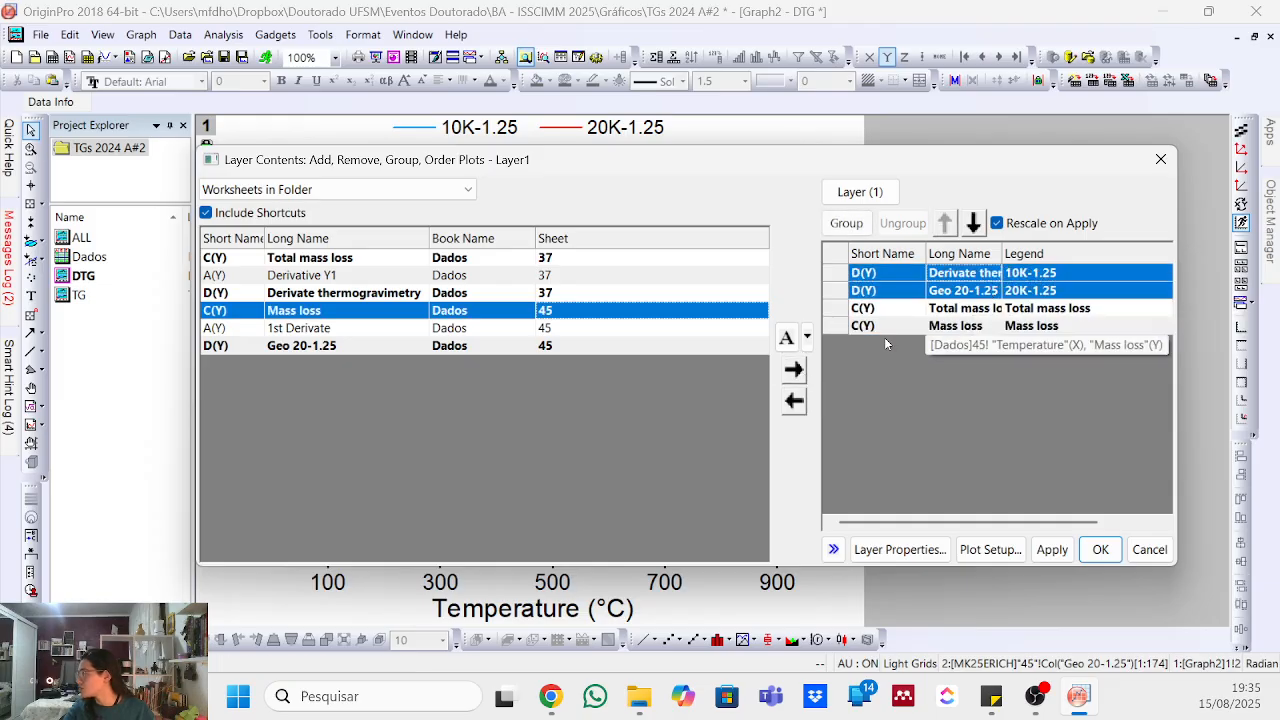
click(793, 401)
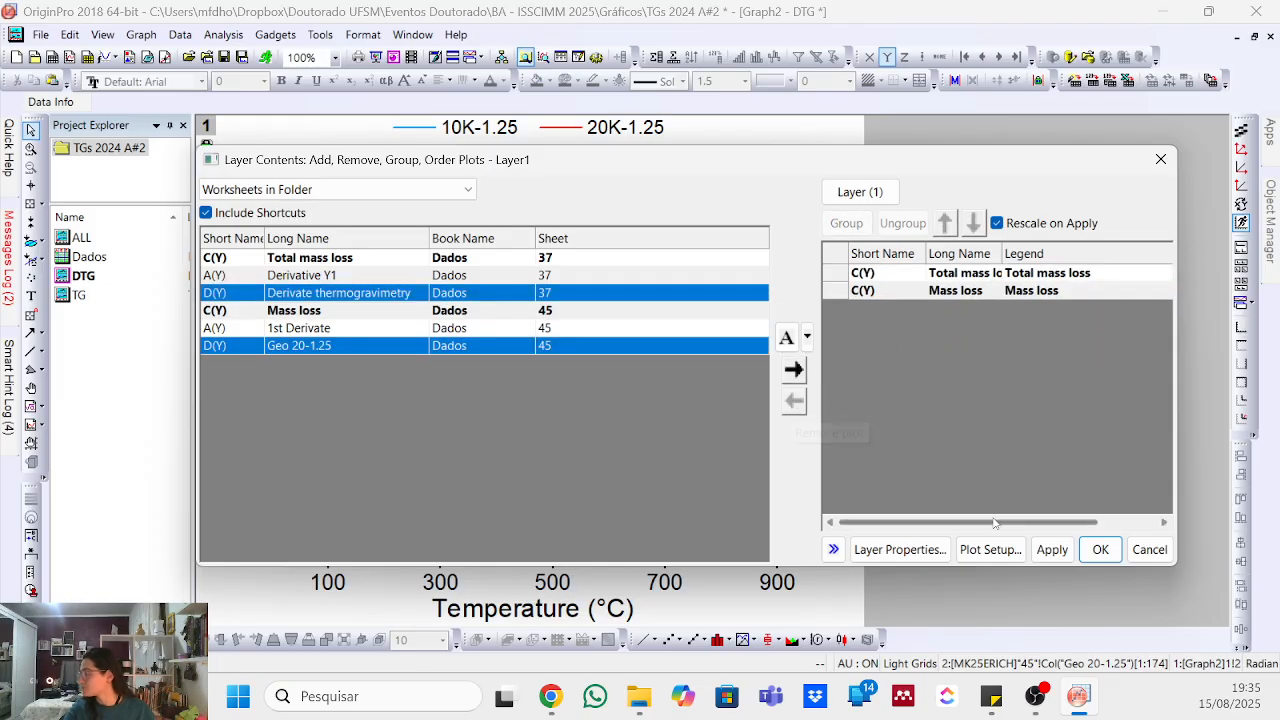
click(1100, 549)
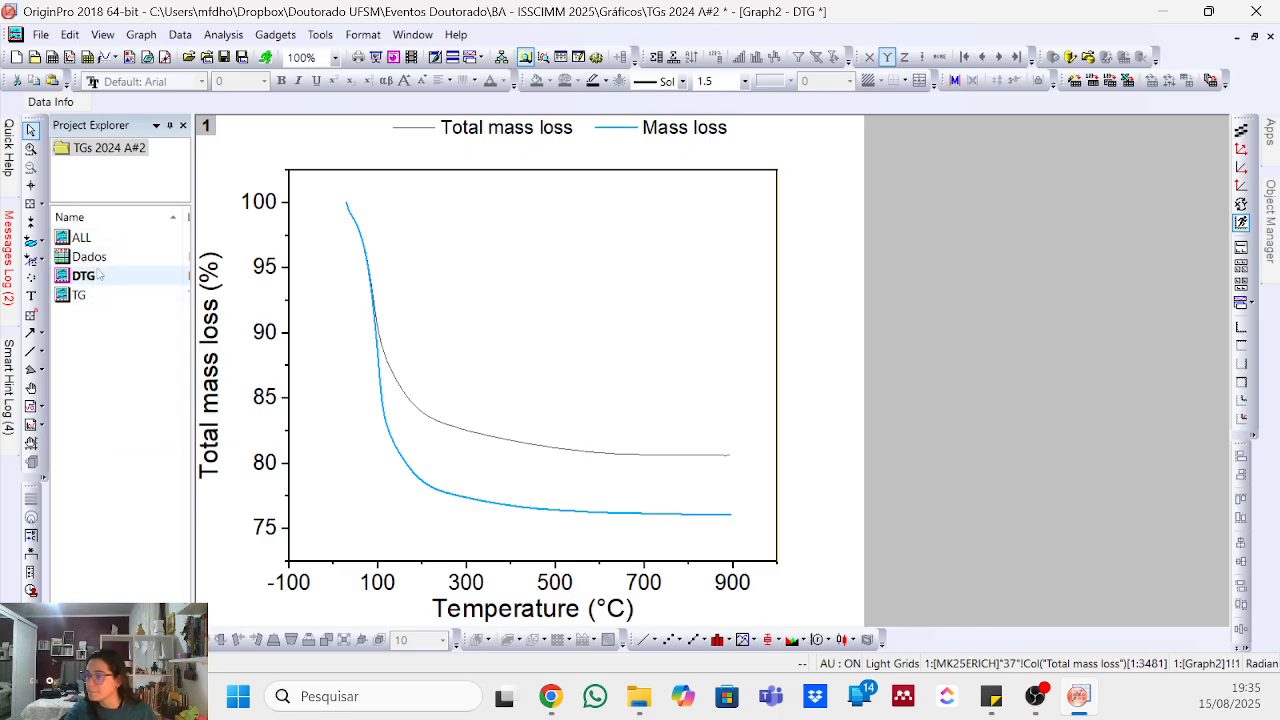
- Copy the format of the TG graph and paste it onto the DTG graph
mouse_move(100, 296)
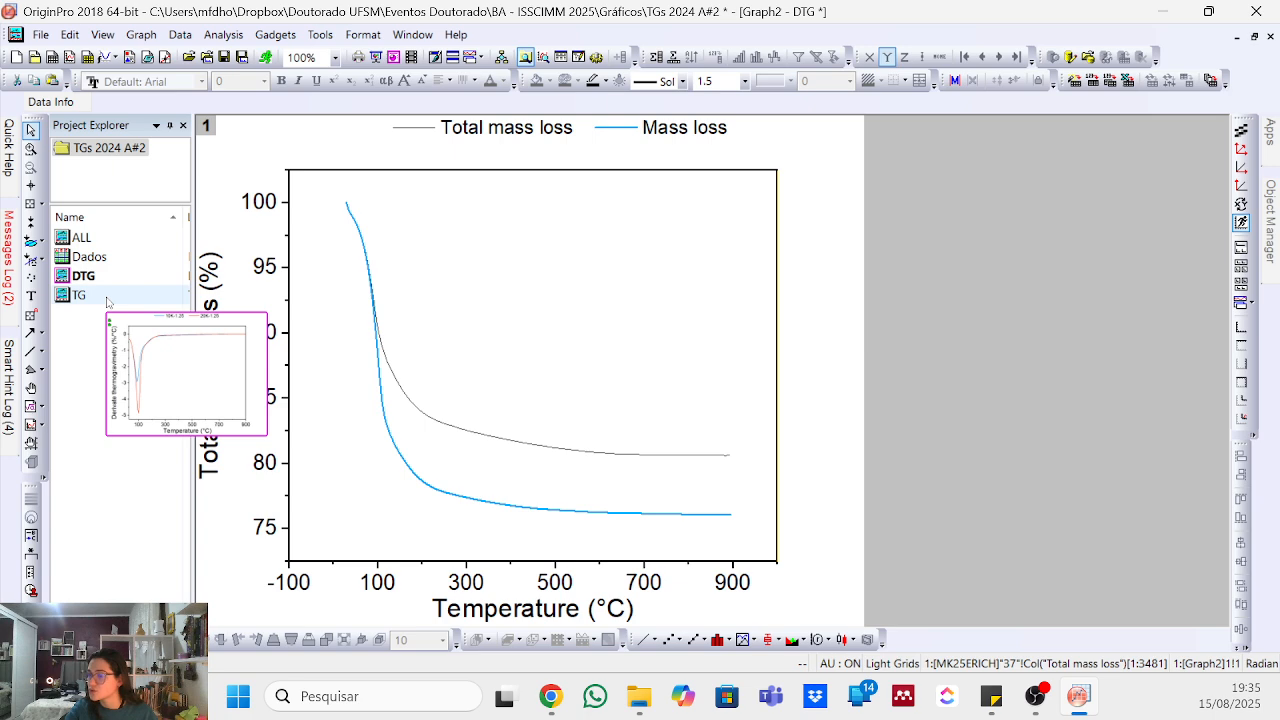
double_click(107, 297)
right_click(331, 150)
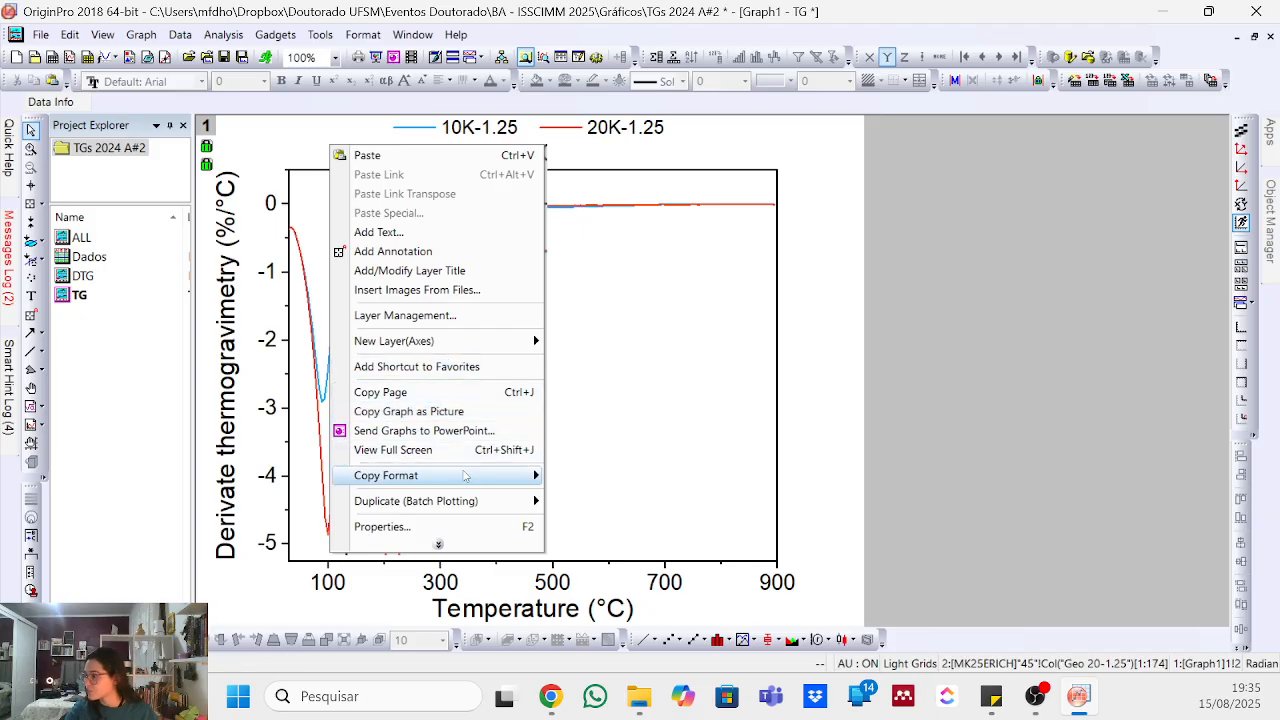
mouse_move(511, 479)
click(576, 604)
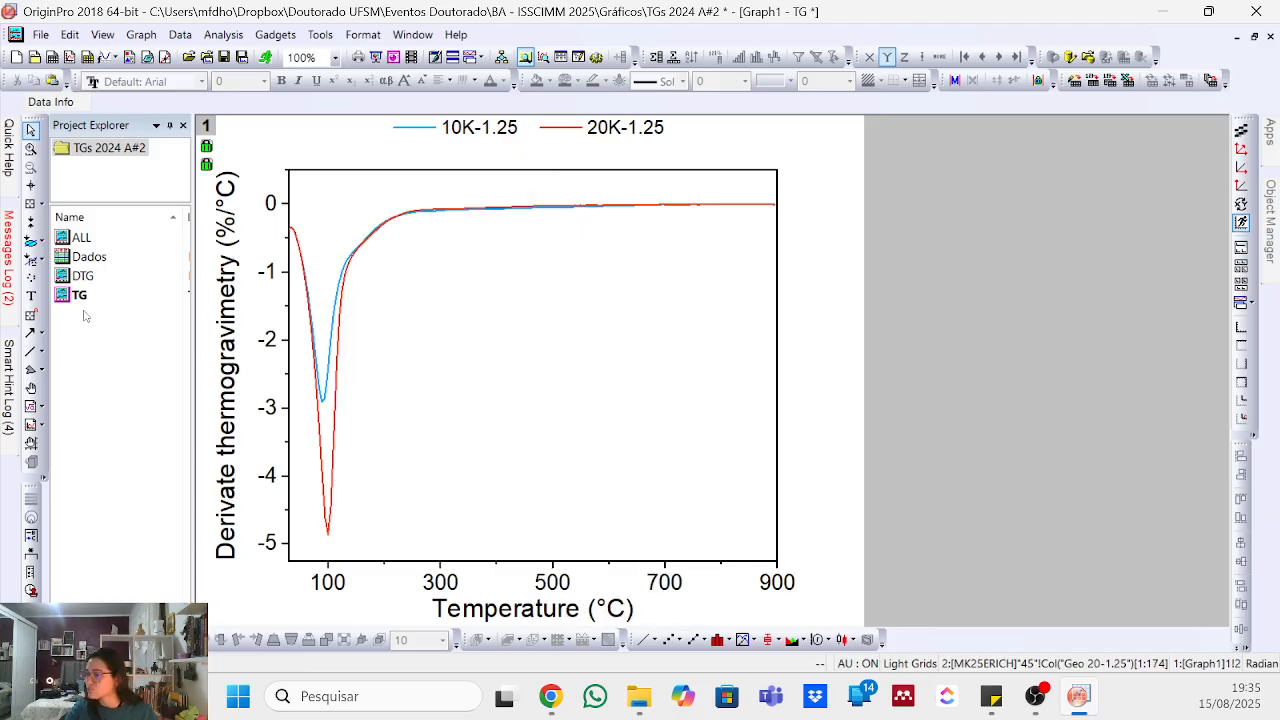
double_click(83, 276)
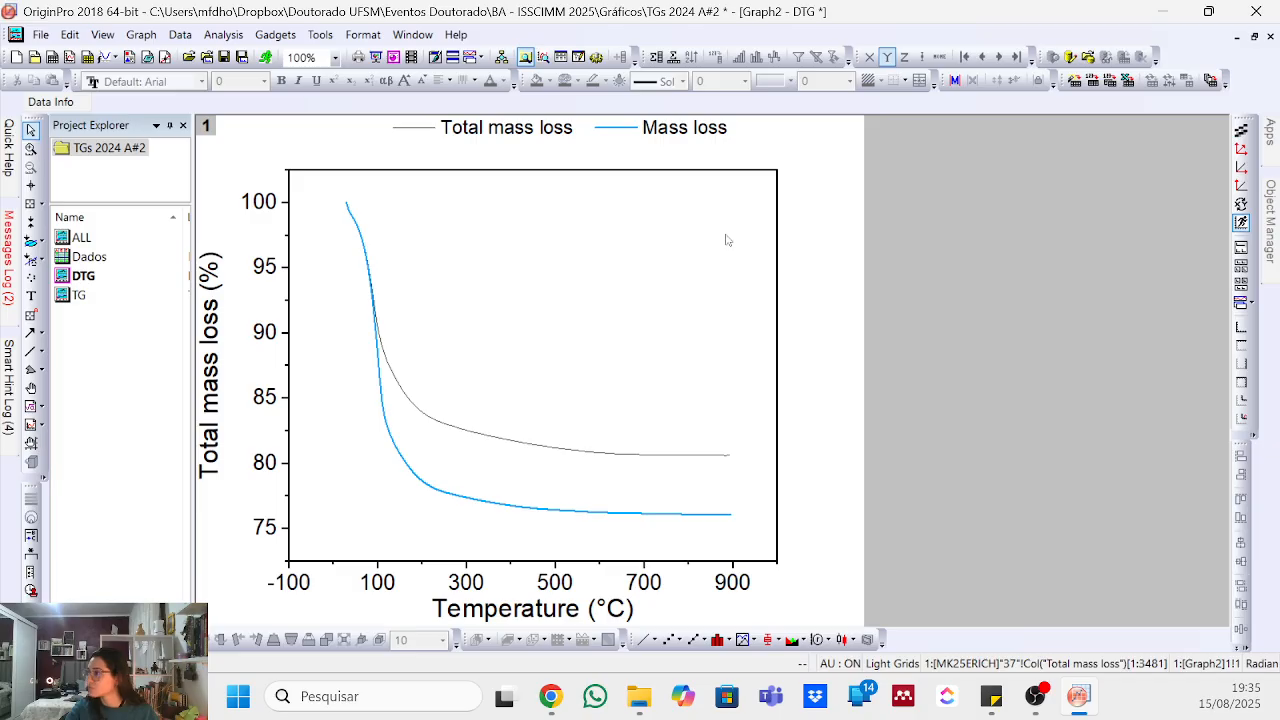
right_click(809, 239)
click(886, 350)
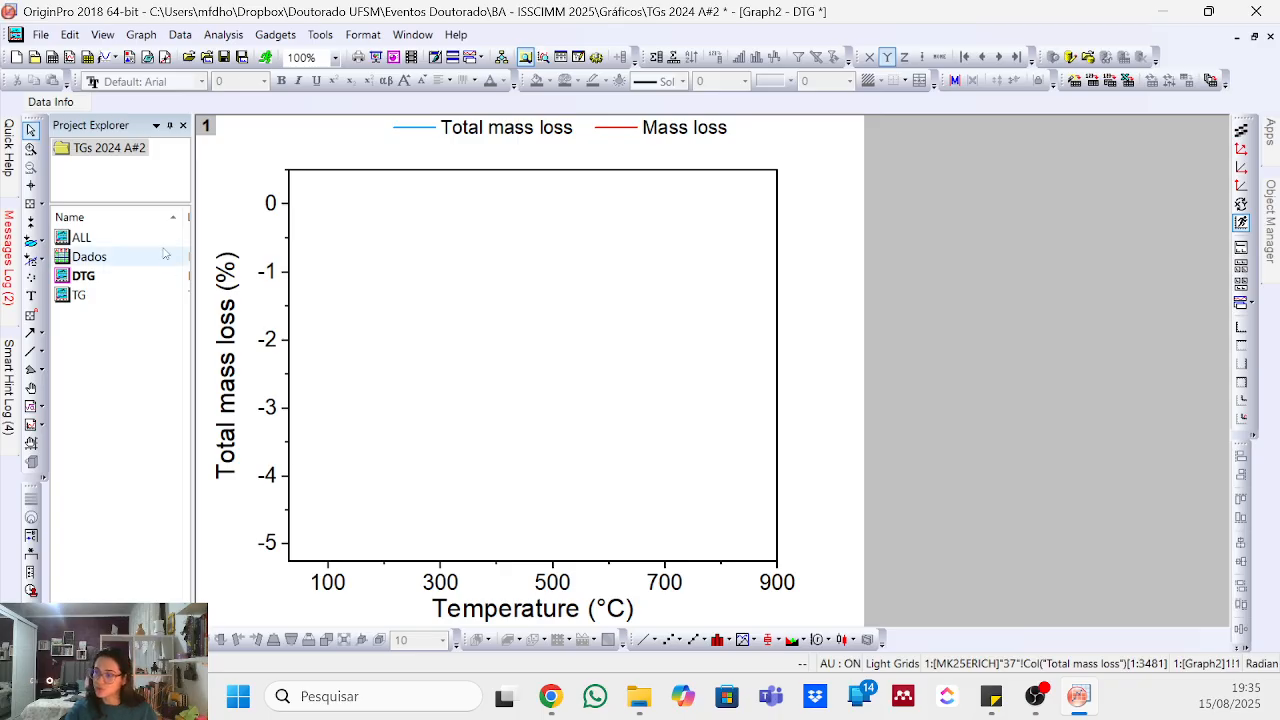
- Set the vertical axis scale of the DTG graph from 72 to 102 and dismiss the major ticks notice
click(290, 288)
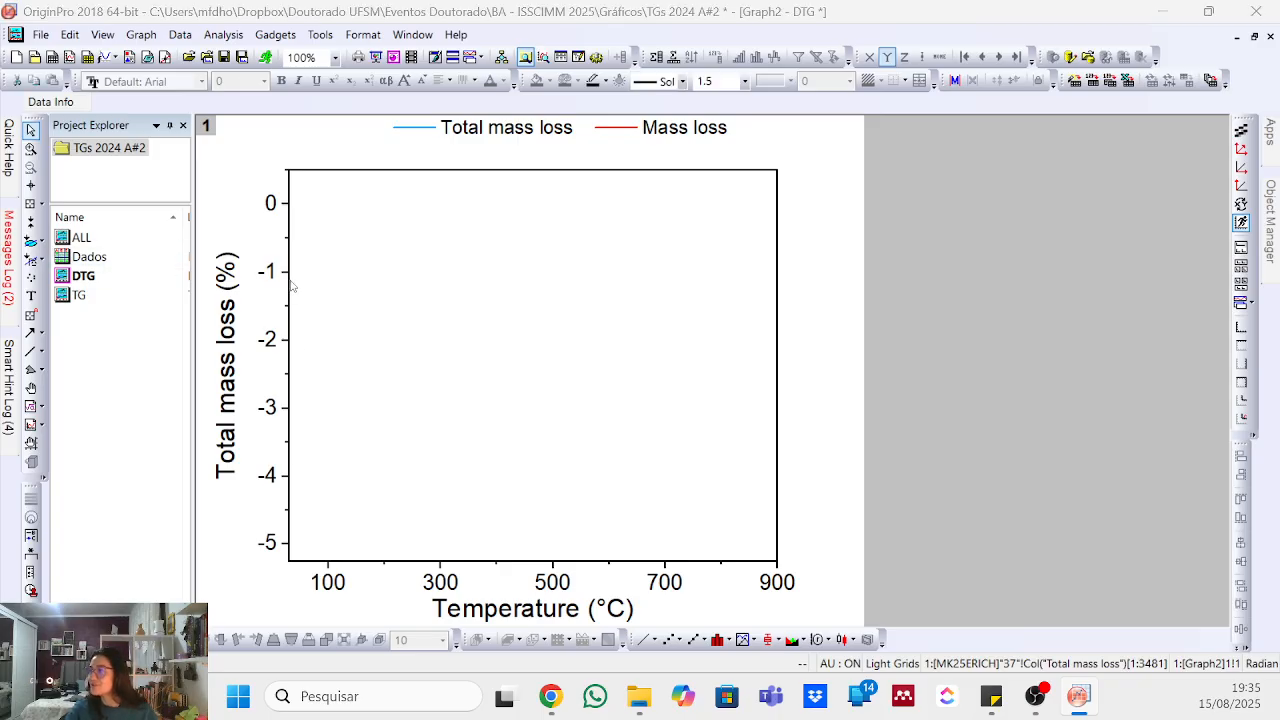
double_click(291, 278)
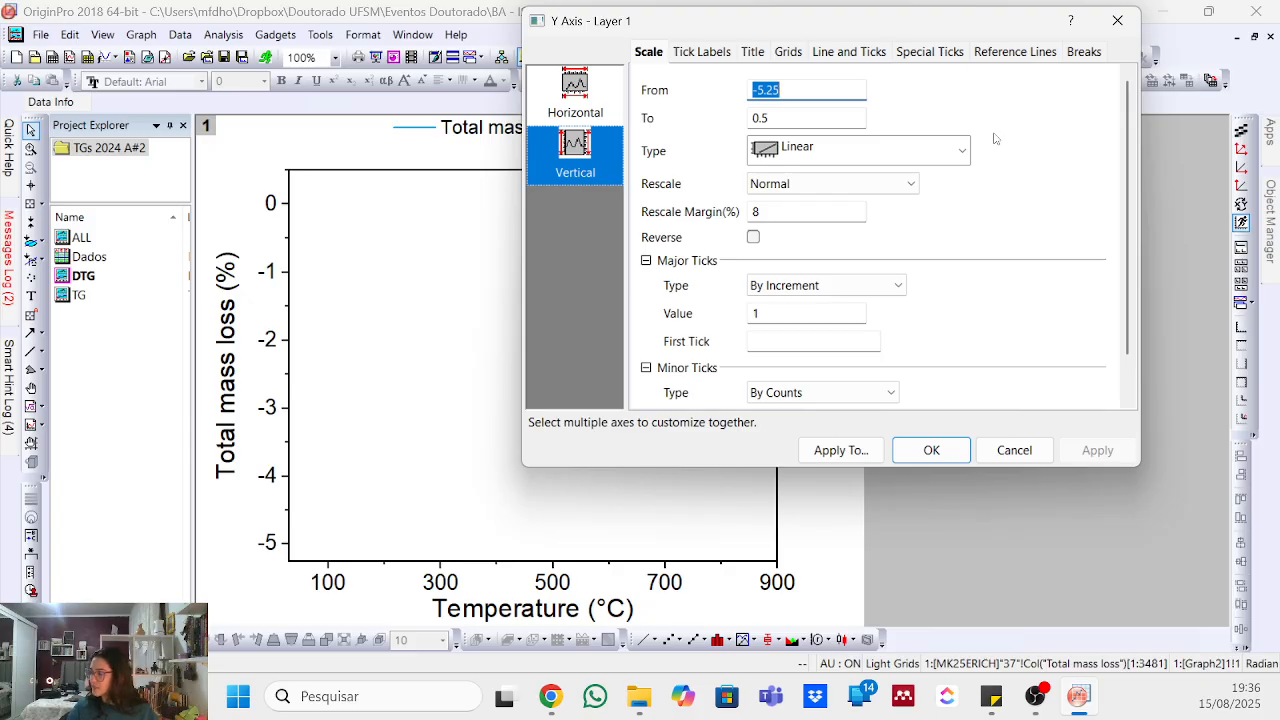
text(72)
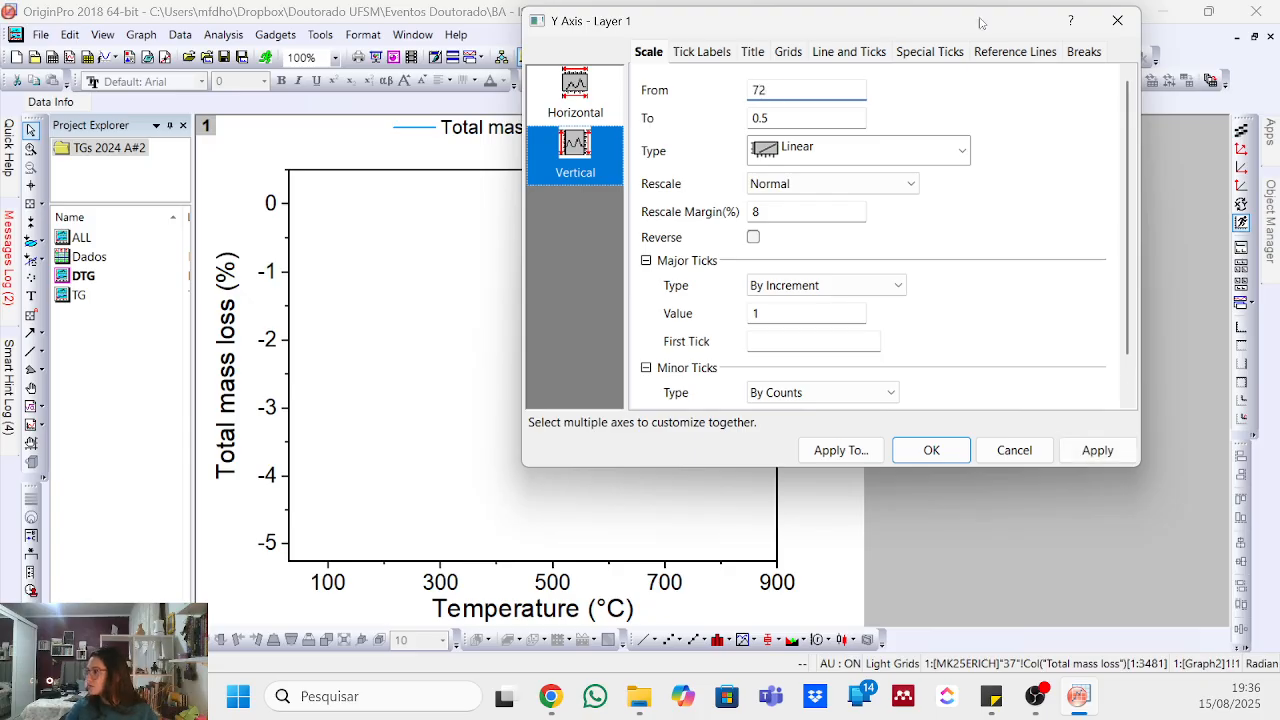
key(Tab)
text(10)
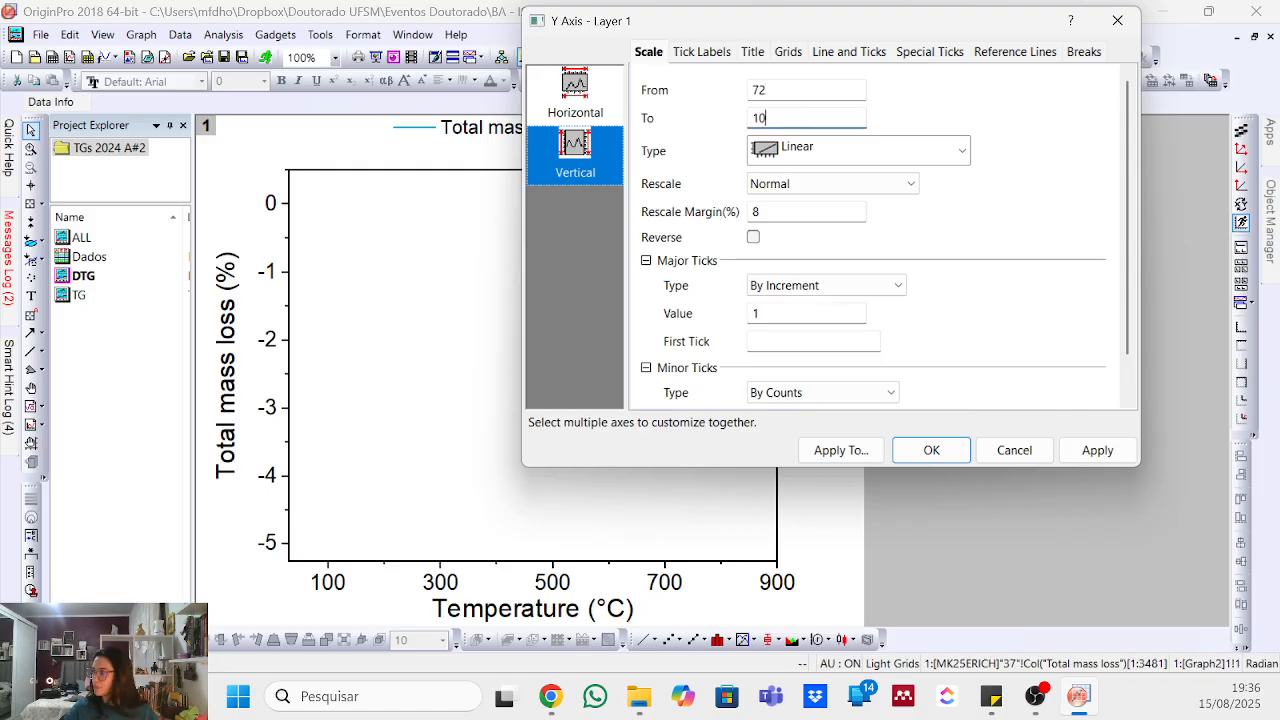
text(0)
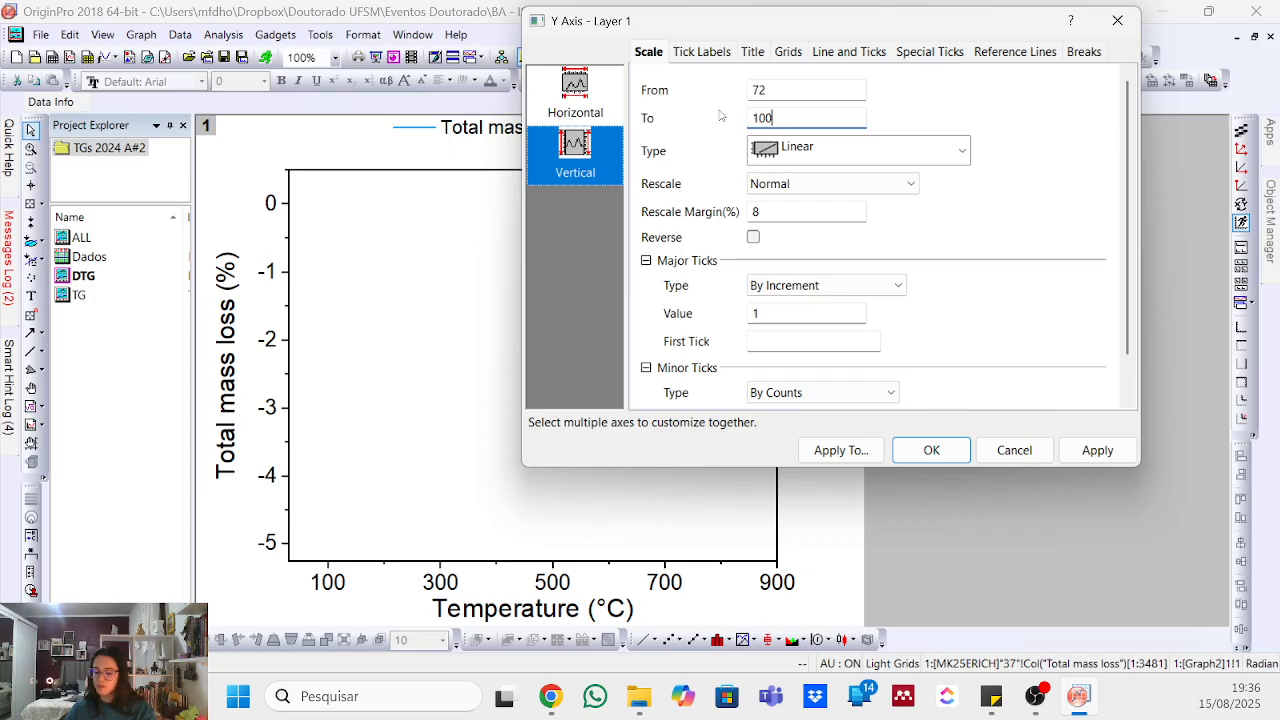
key(BackSpace)
text(2)
click(1080, 448)
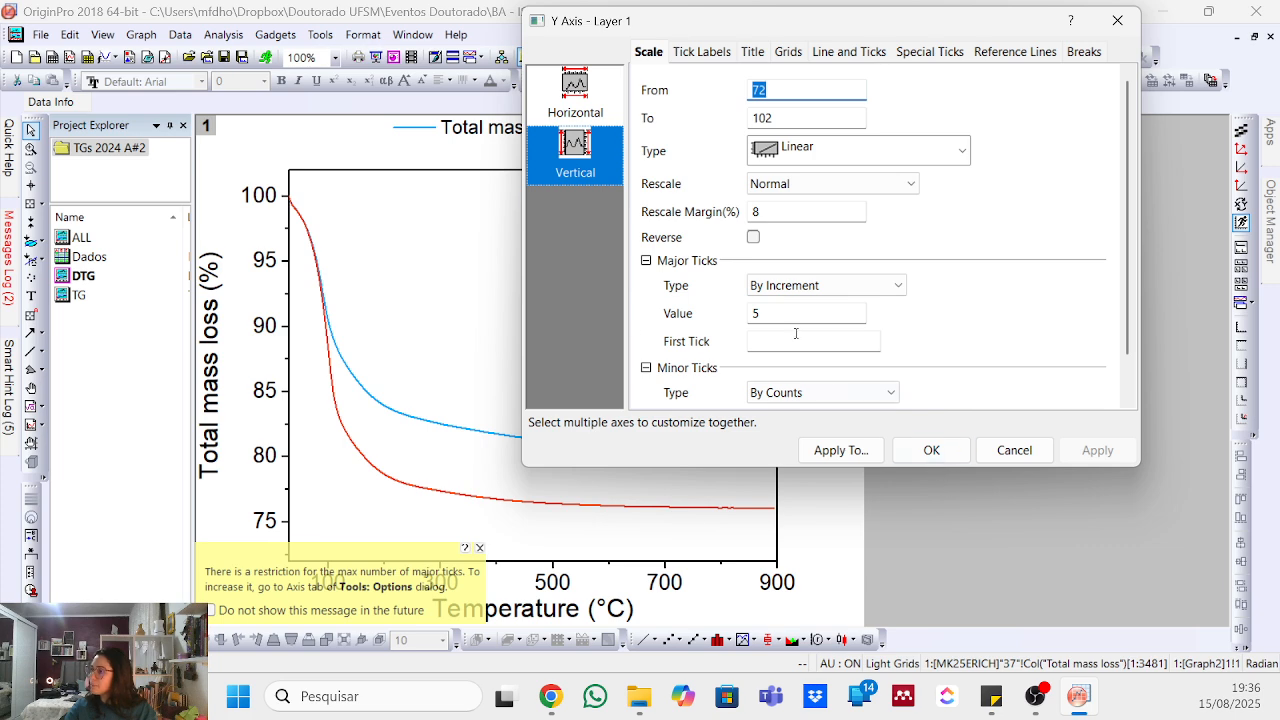
click(931, 450)
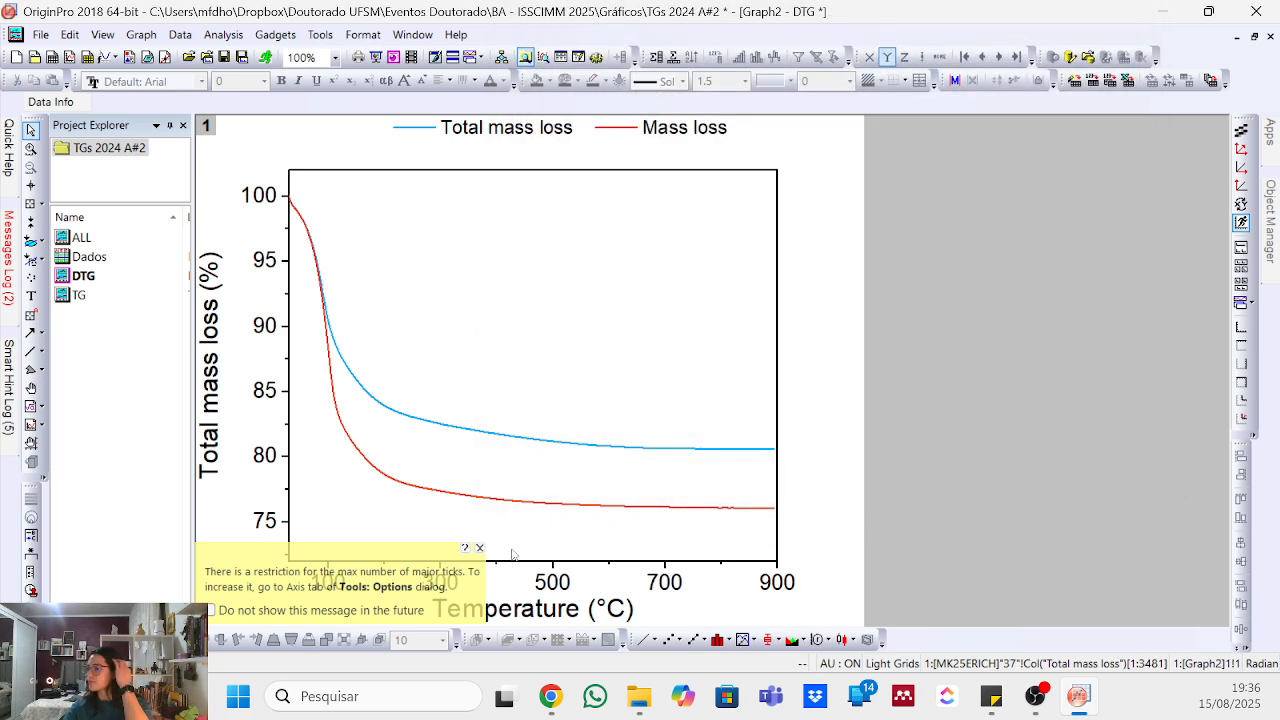
click(479, 548)
- Nudge the Total mass loss (%) axis title closer to the vertical axis tick labels and deselect it
click(212, 356)
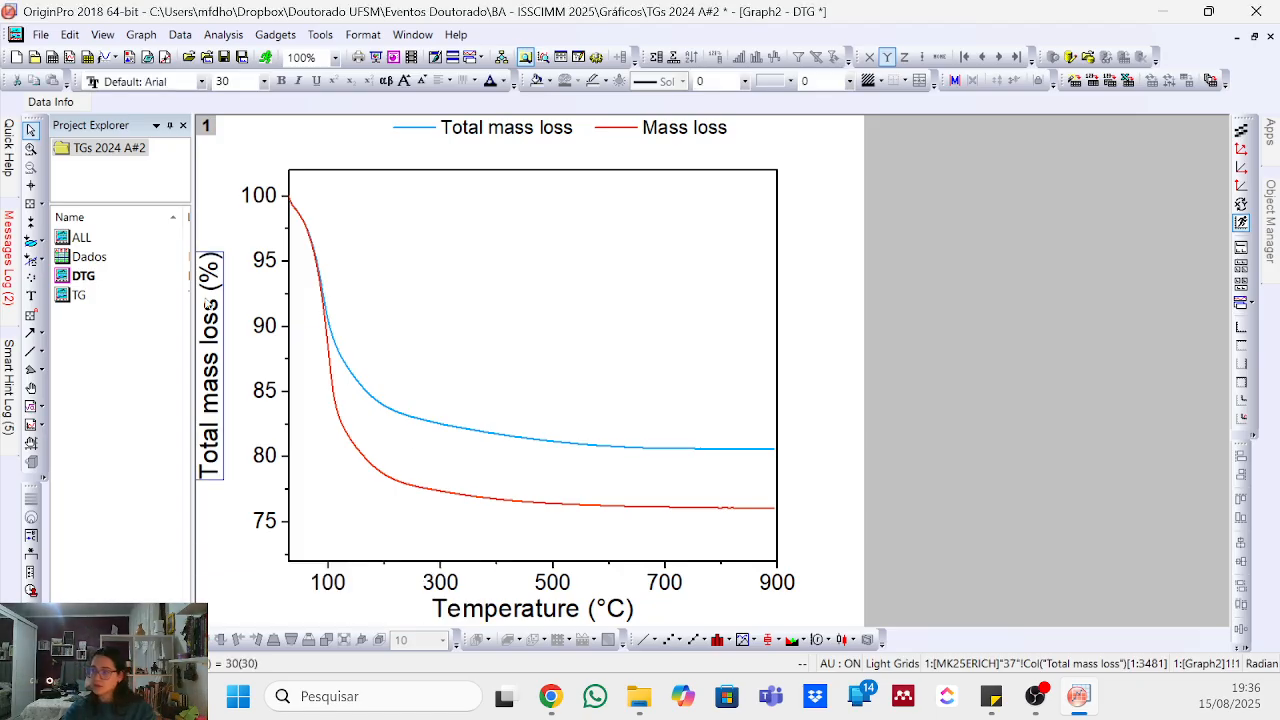
key(Right)
key(Right)
key(Right)
key(Right)
key(Right)
key(Right)
key(Right)
key(Right)
key(Right)
key(Right)
key(Right)
key(Right)
key(Right)
key(Right)
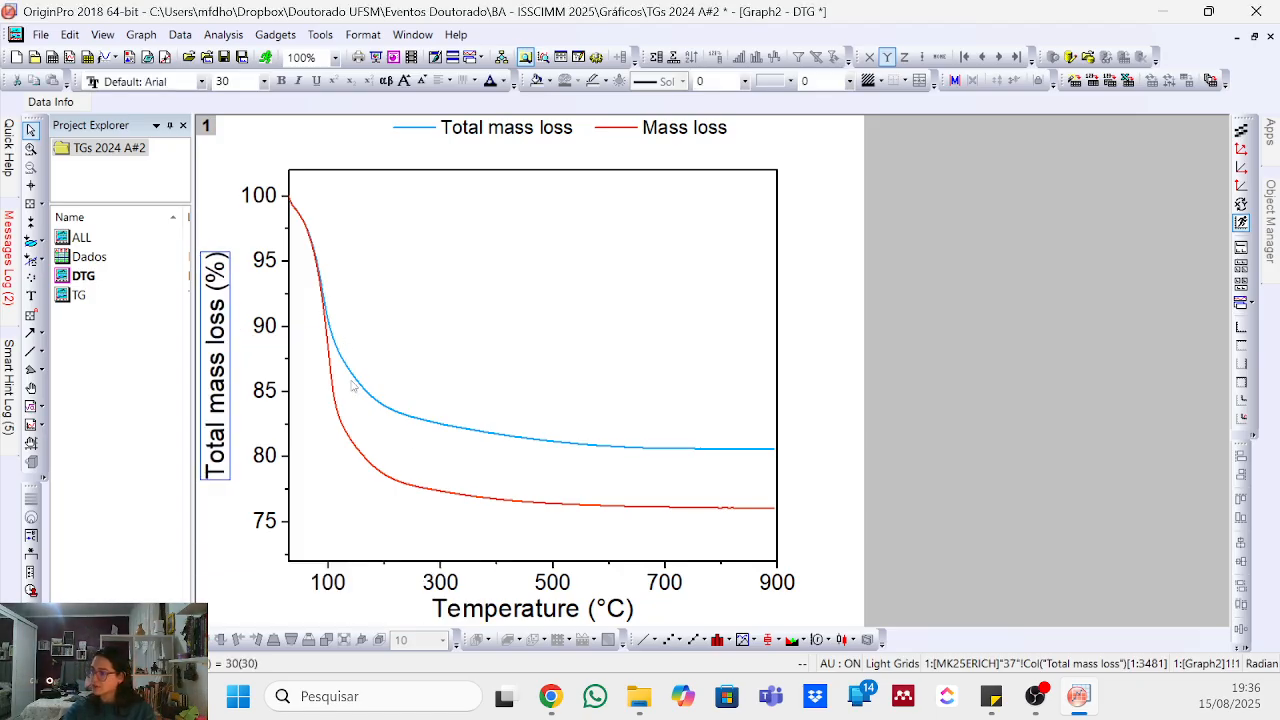
click(675, 520)
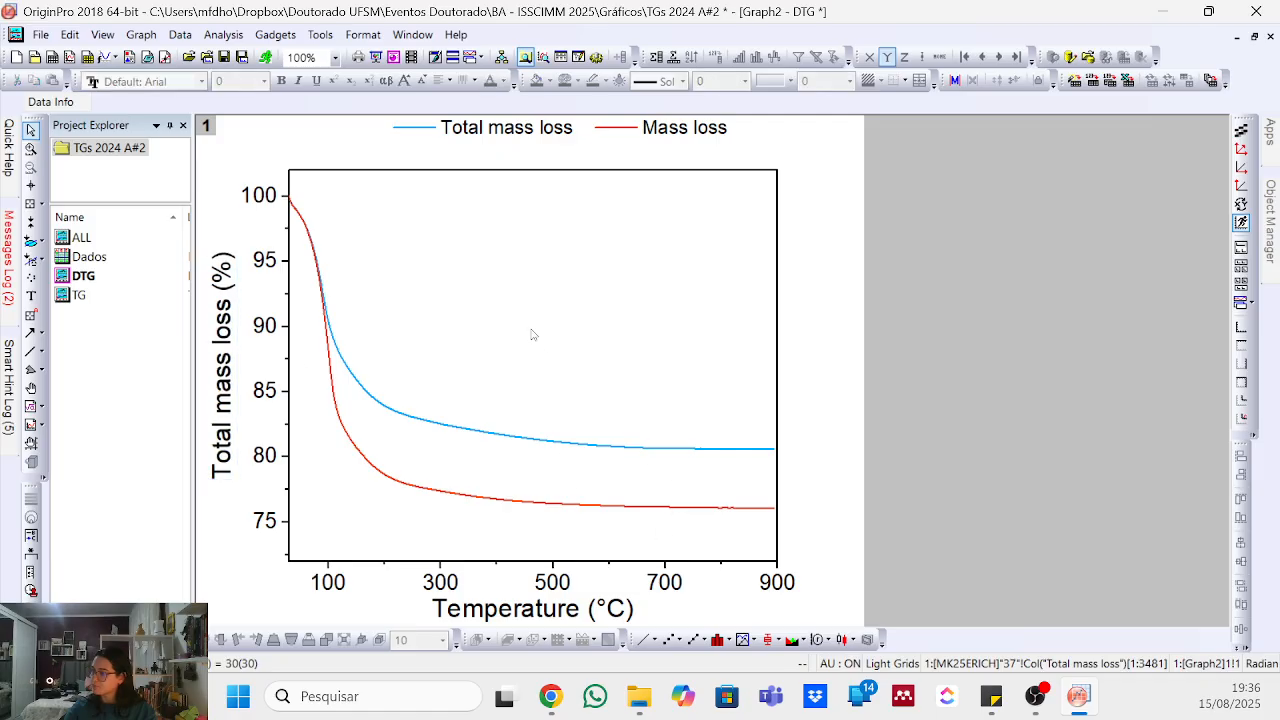
- Nudge the DTG graph's layer slightly upward and move the Temperature (°C) axis title a little lower
click(548, 298)
key(Up)
key(Up)
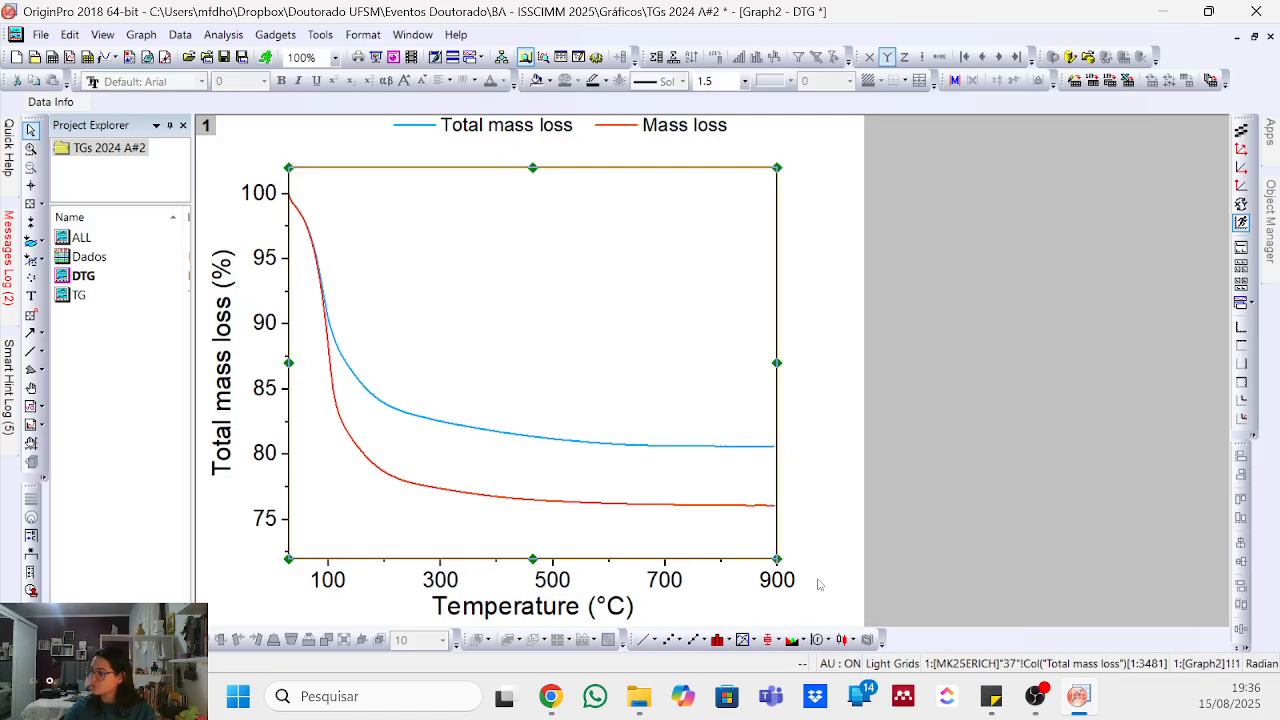
key(Up)
key(Up)
click(566, 606)
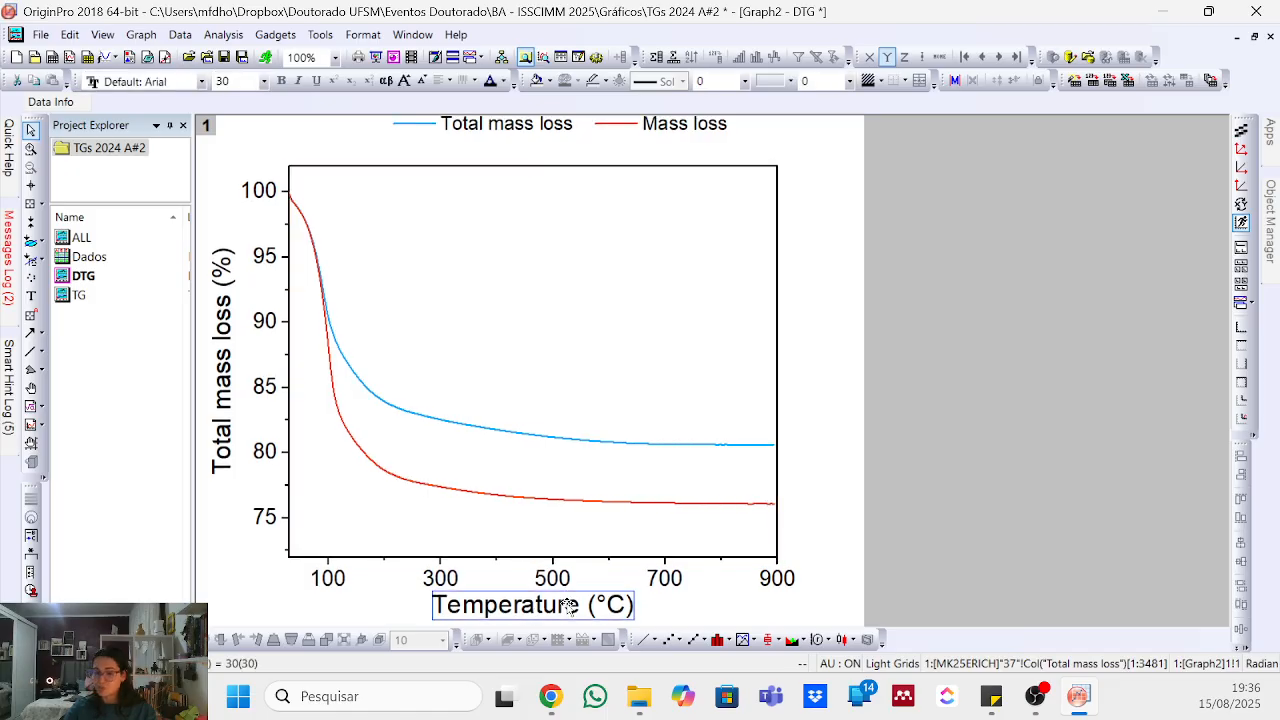
click(711, 289)
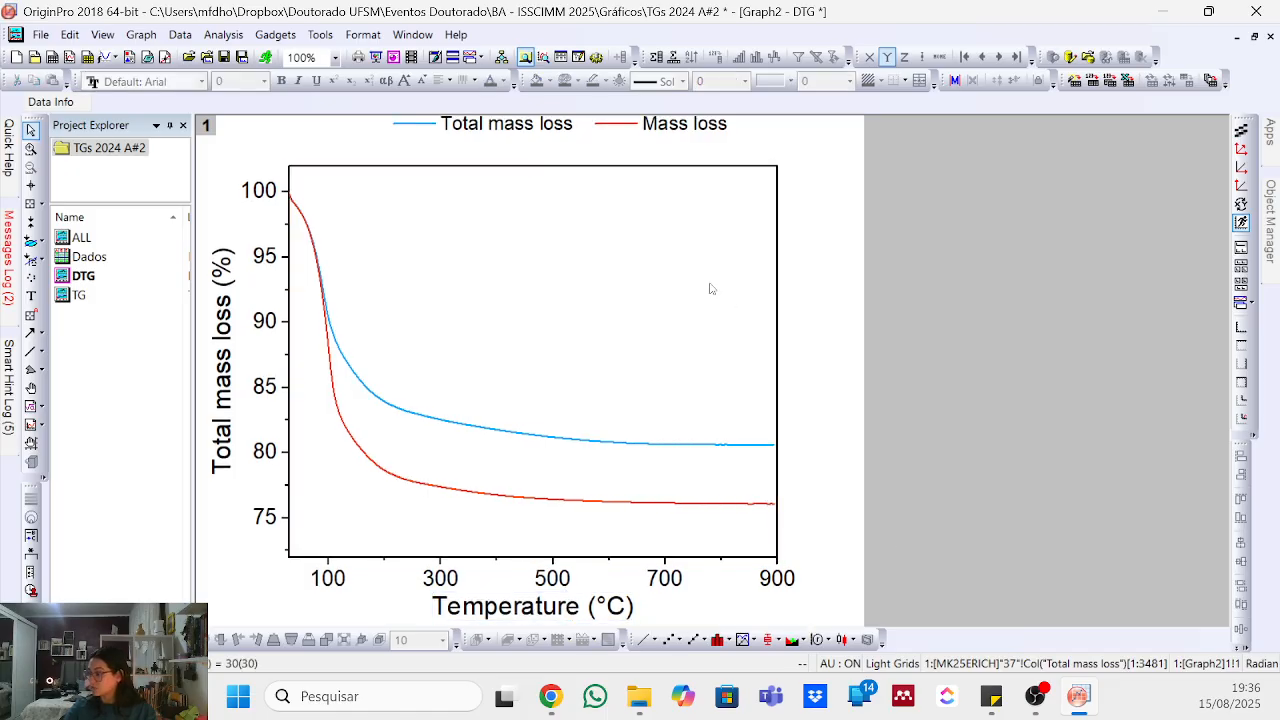
- Delete the Total mass loss and Mass loss legend from the DTG graph
click(577, 126)
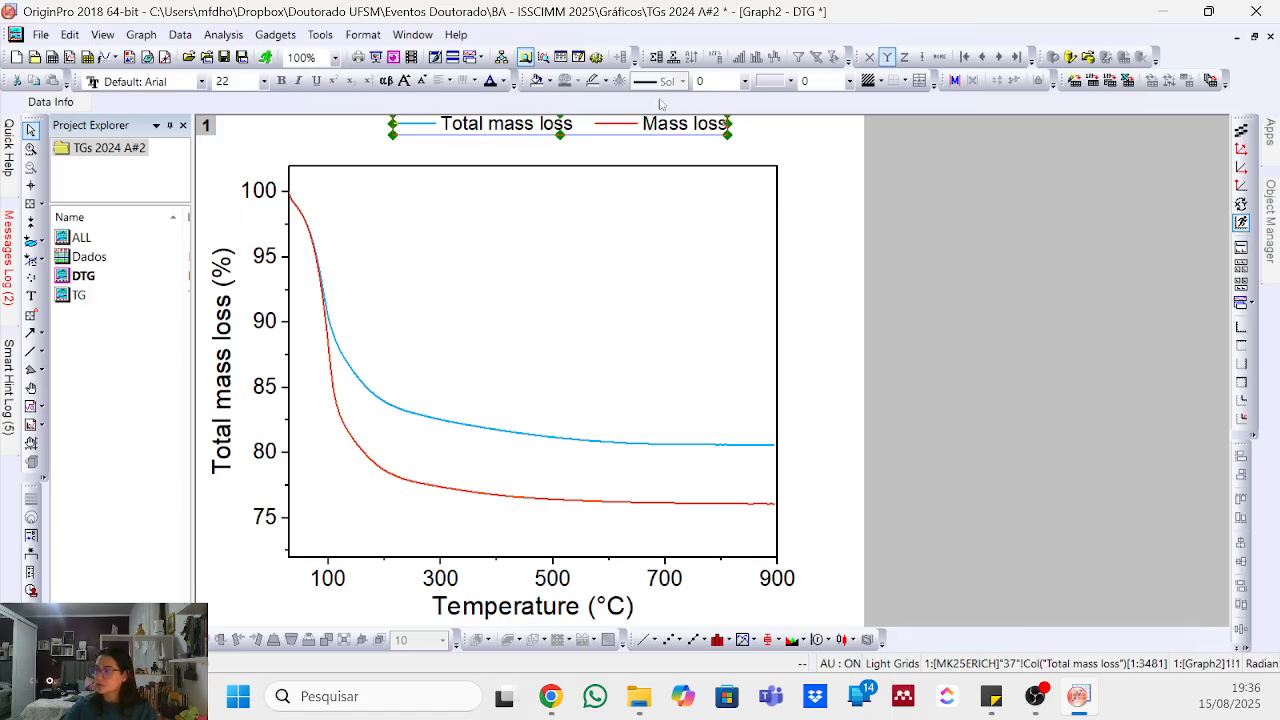
key(Delete)
click(770, 291)
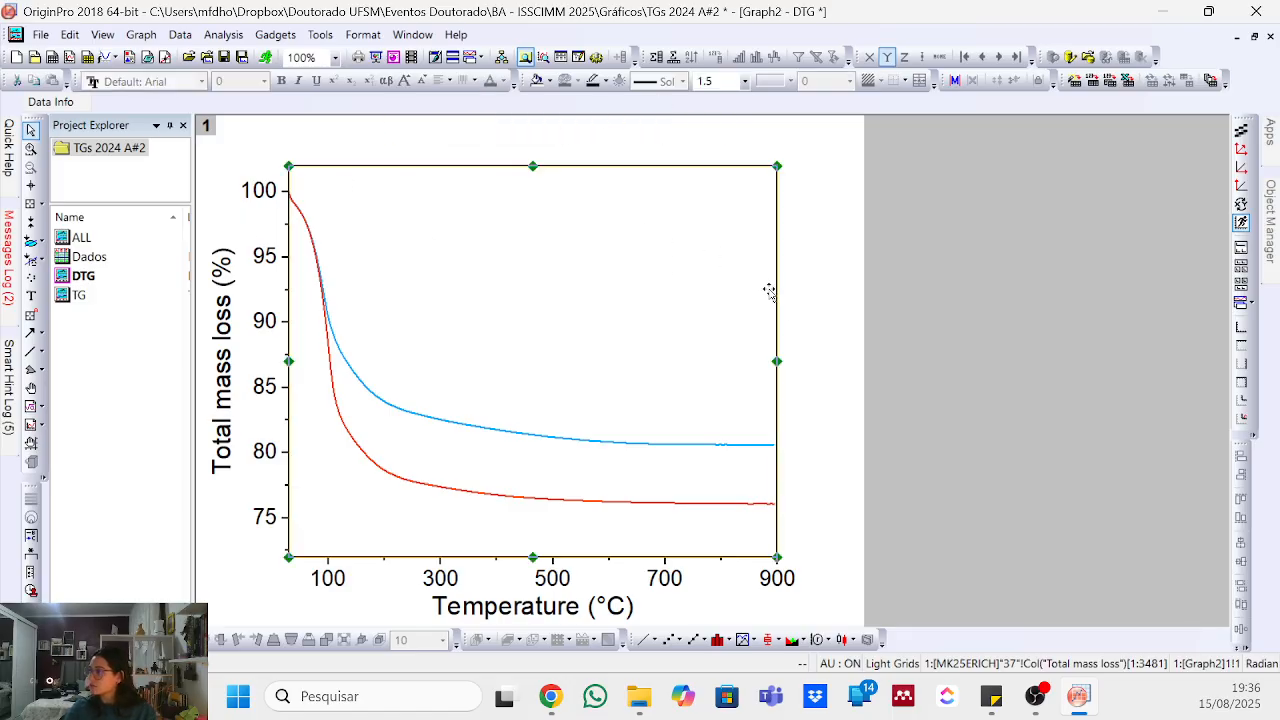
- In sheet 37 of the Dados workbook, widen column C to fit and set its long name to "Perda de massa"
double_click(141, 297)
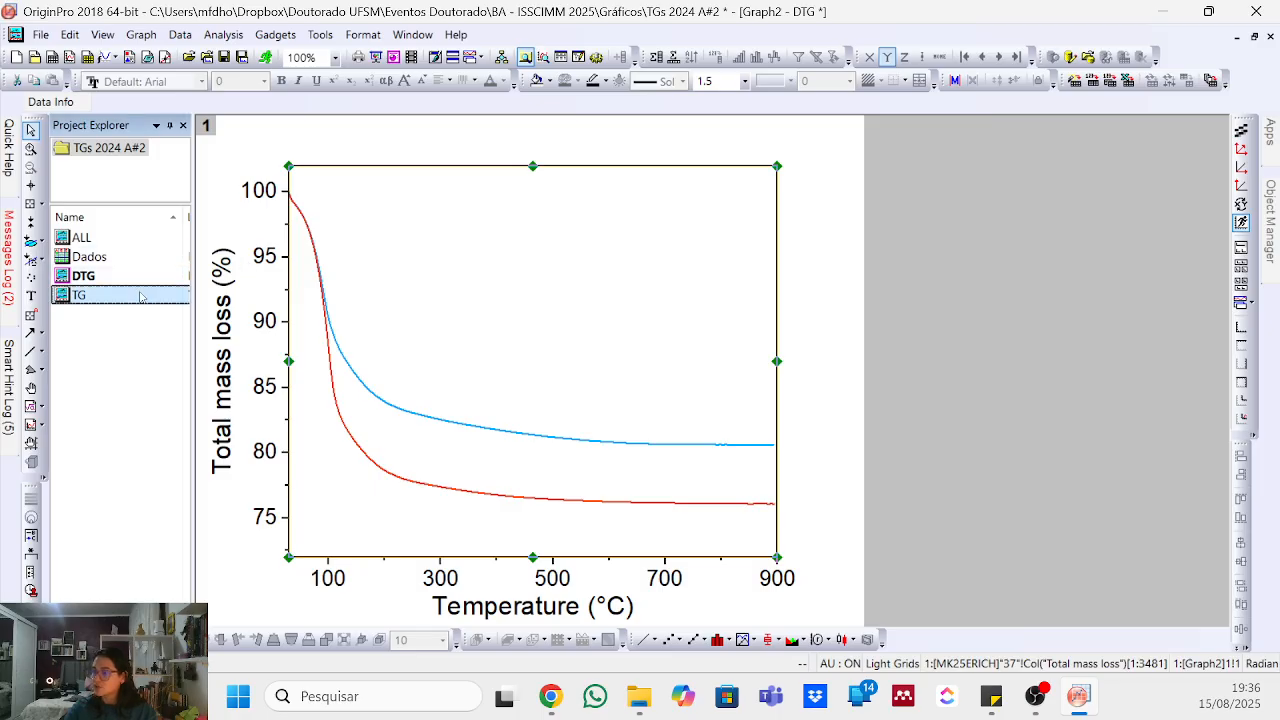
double_click(89, 257)
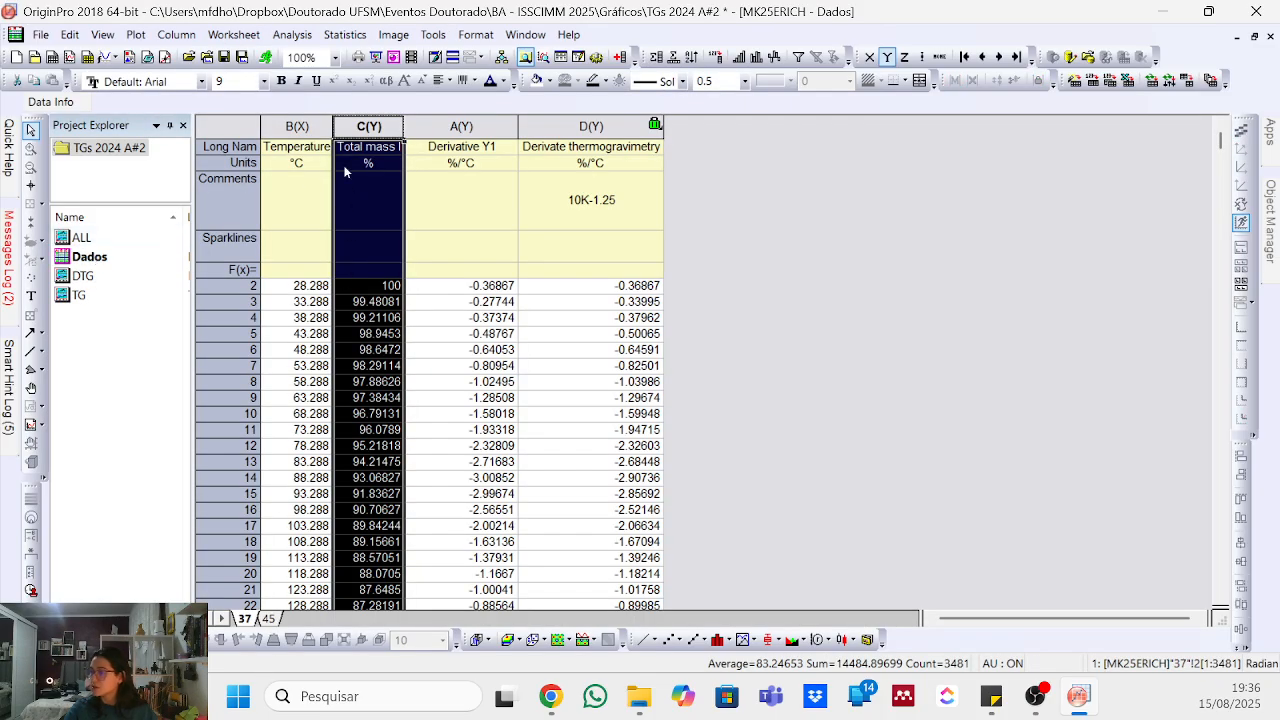
double_click(403, 126)
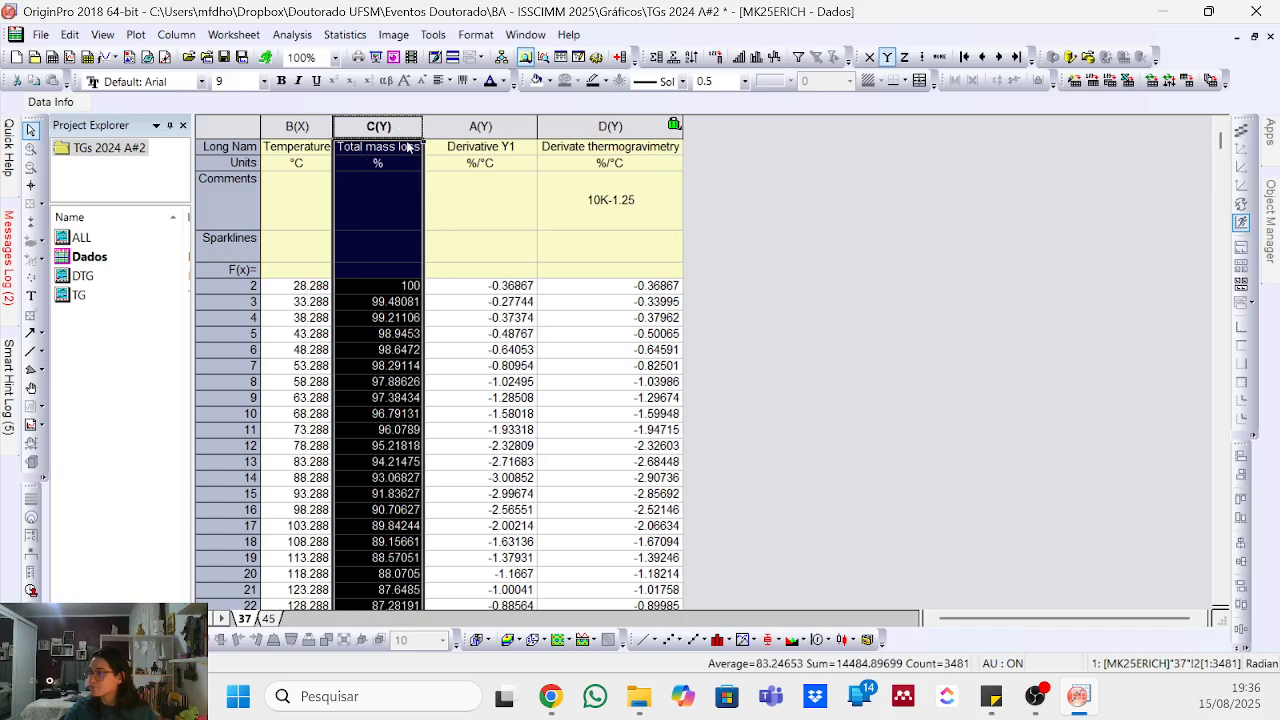
click(413, 152)
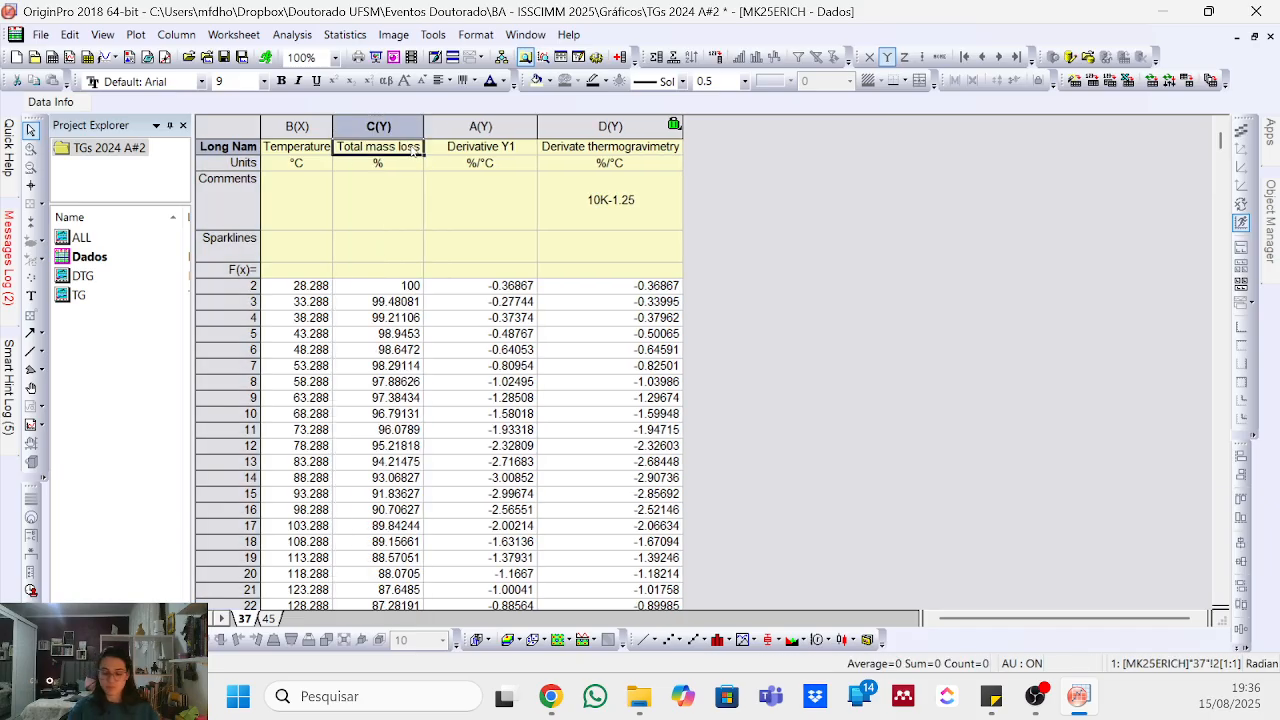
text(p)
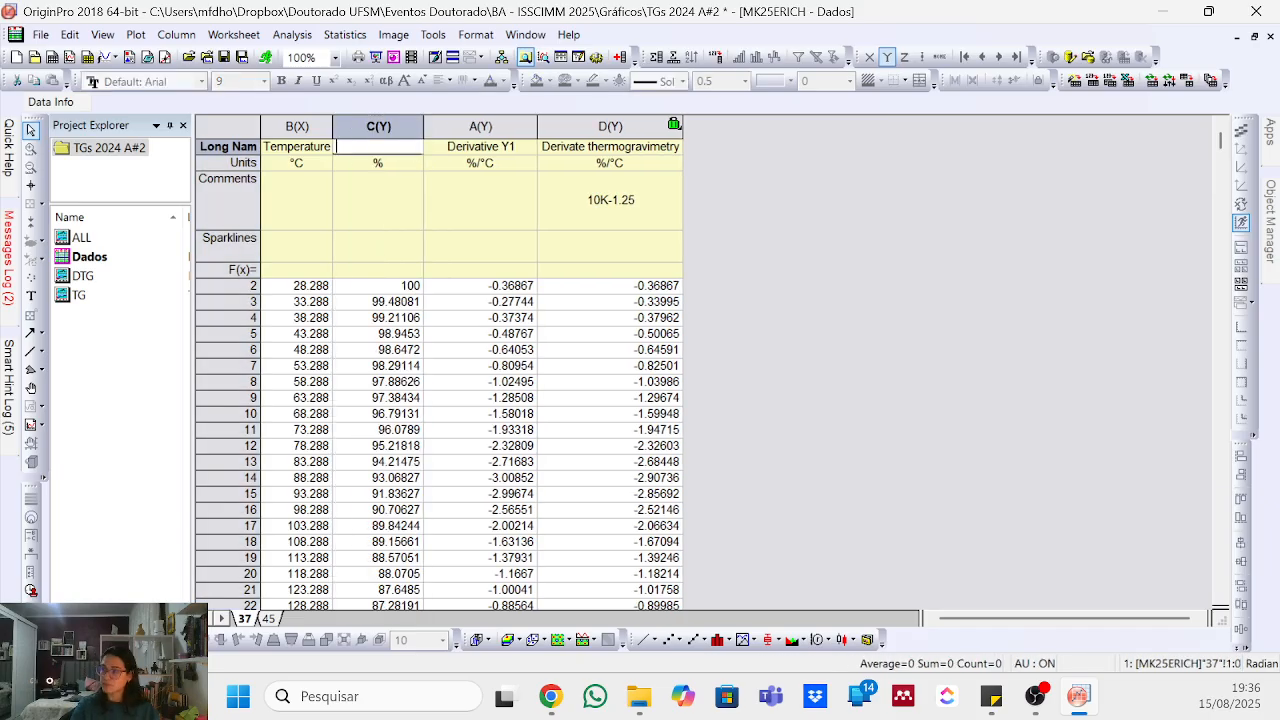
text(erda d)
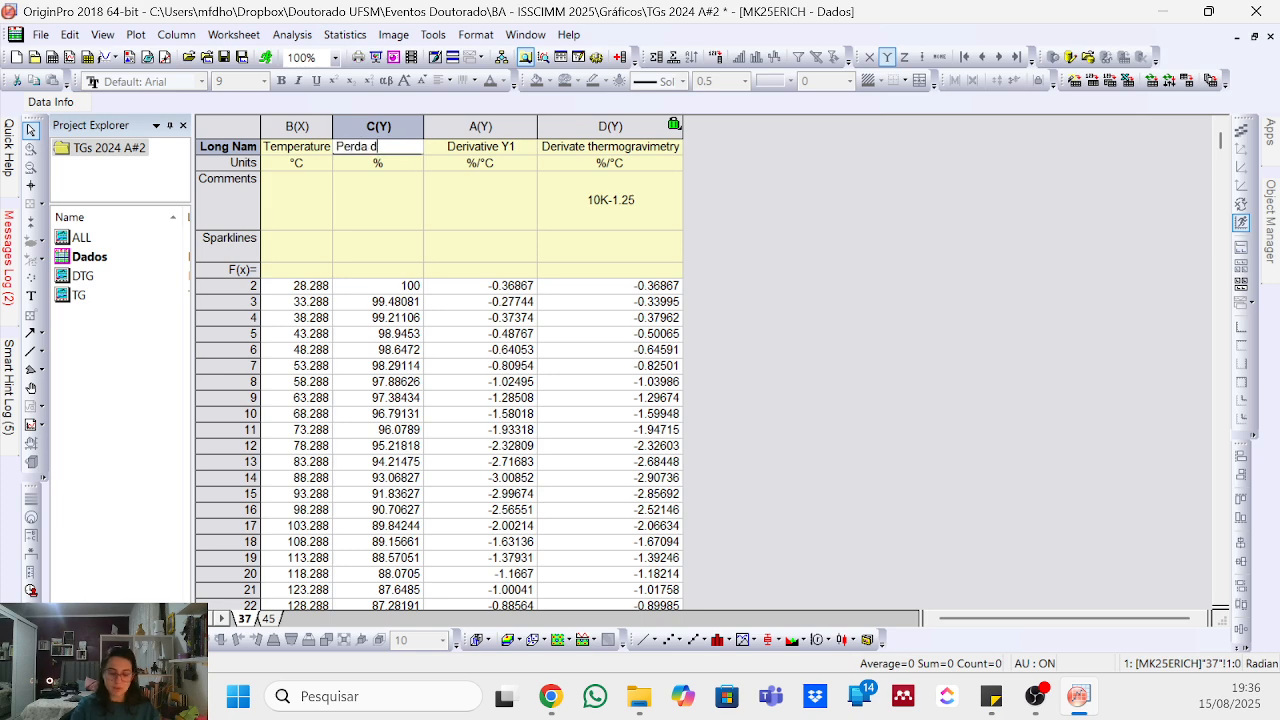
text(e massa)
key(Return)
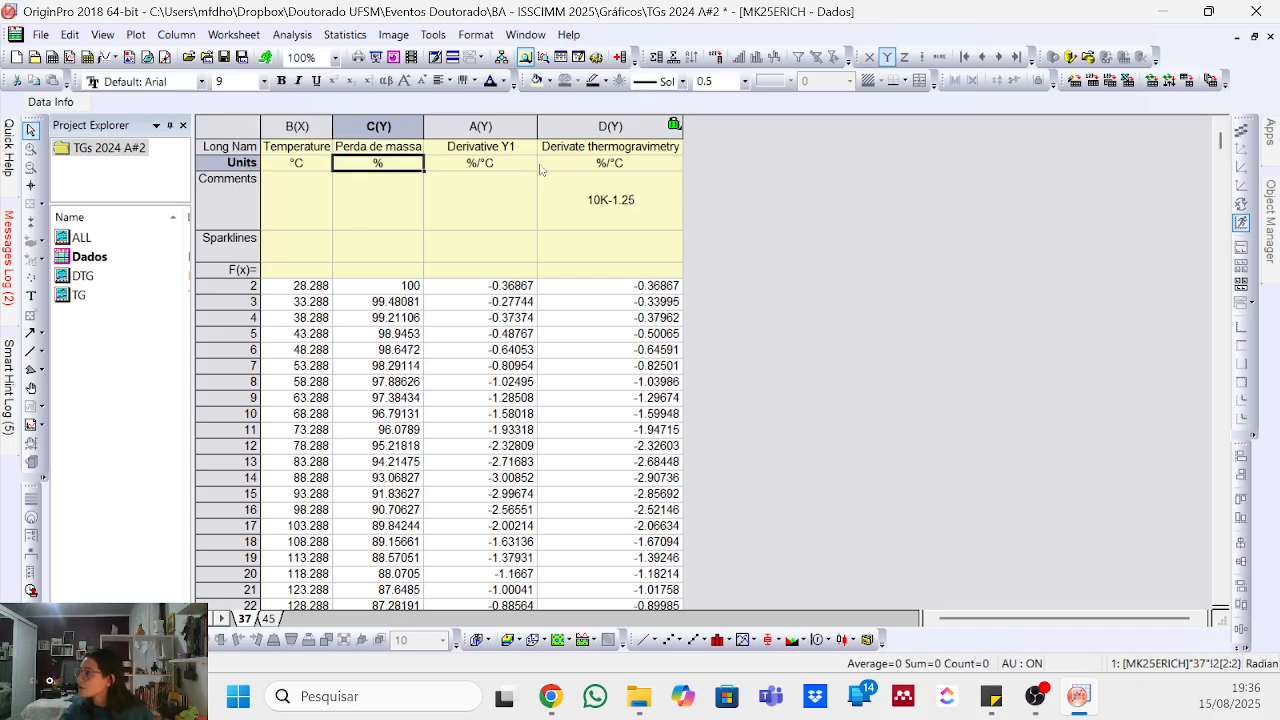
- Set the long name of column D to "Derivada da perda de massa" and of column B to "Temperatura"
click(619, 148)
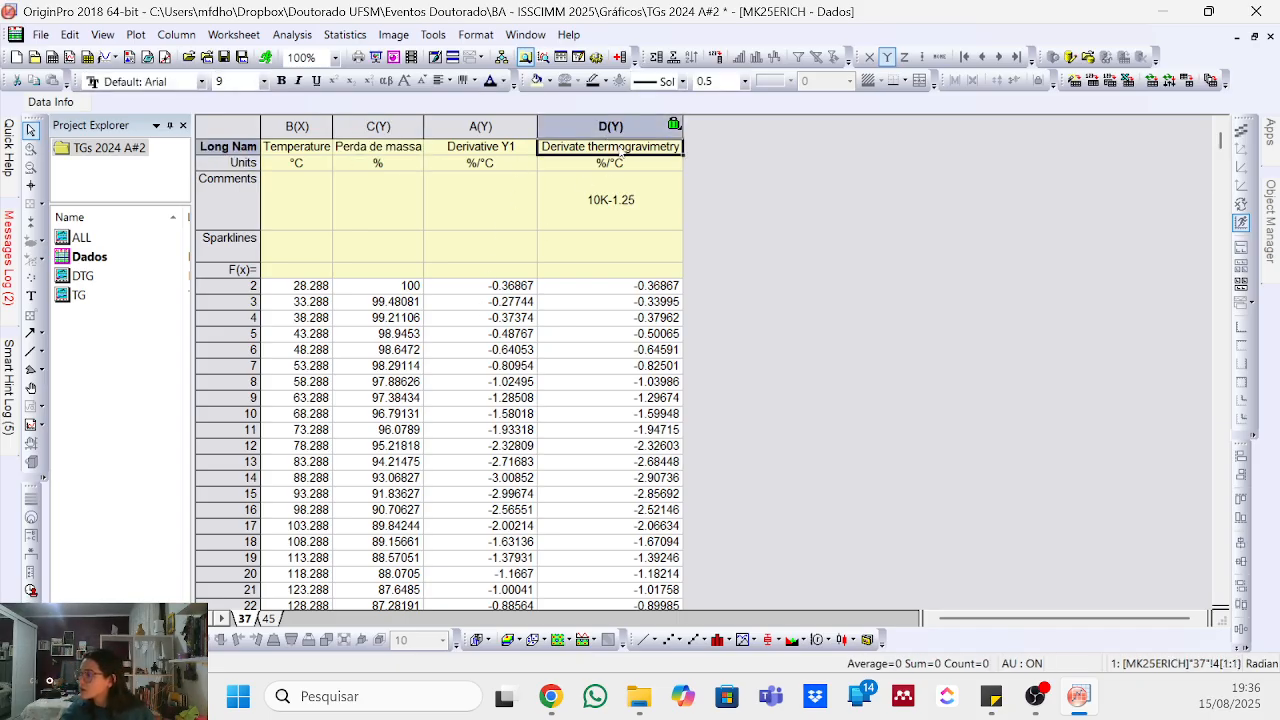
text(Derivada da p)
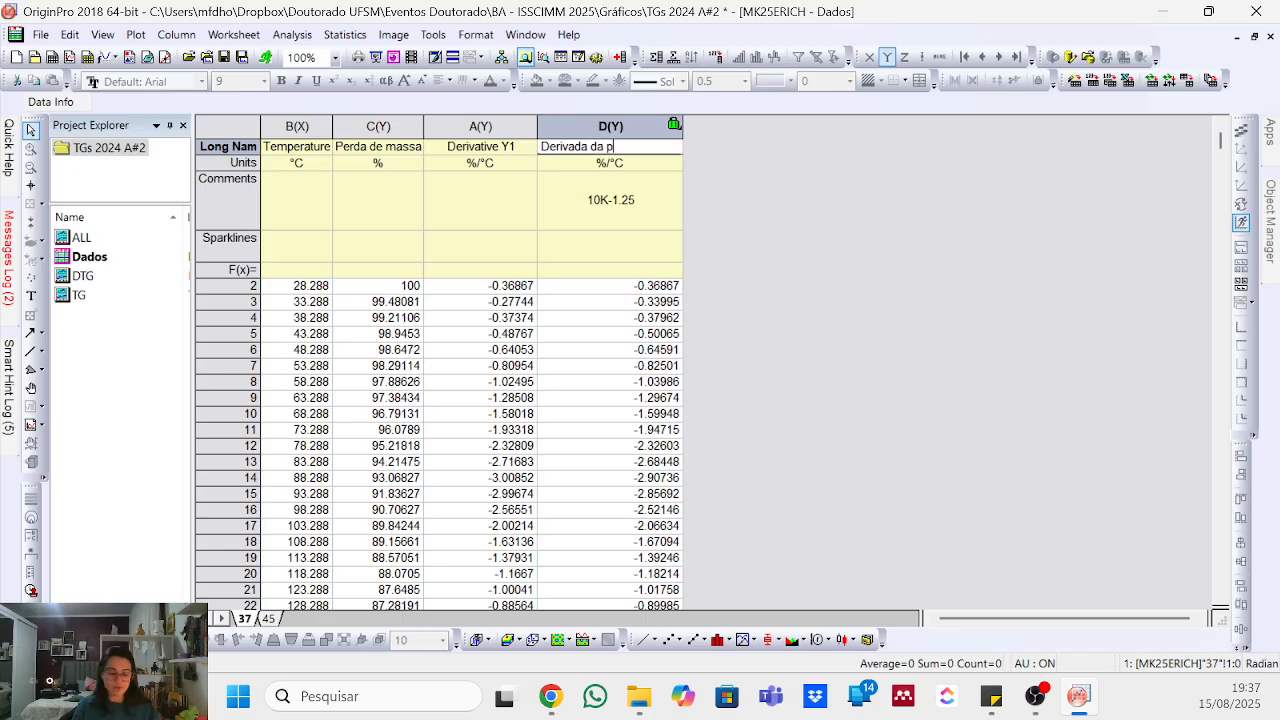
text(sa)
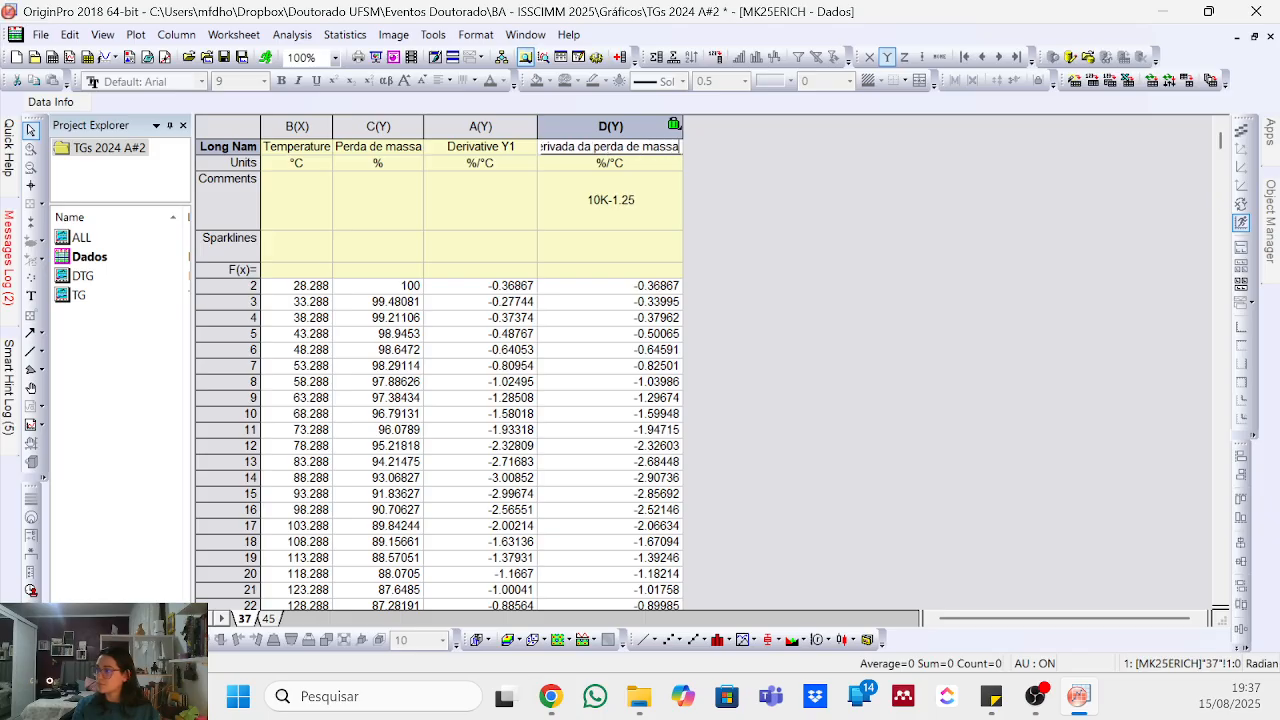
key(Return)
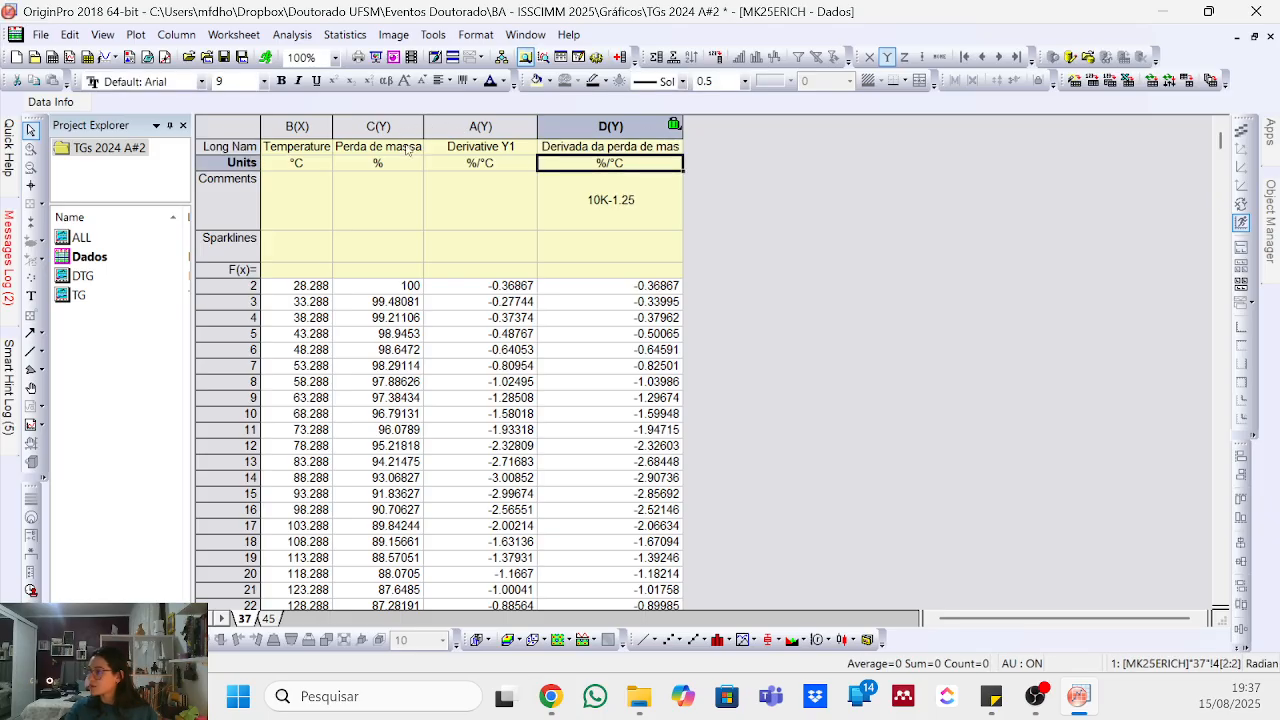
double_click(297, 148)
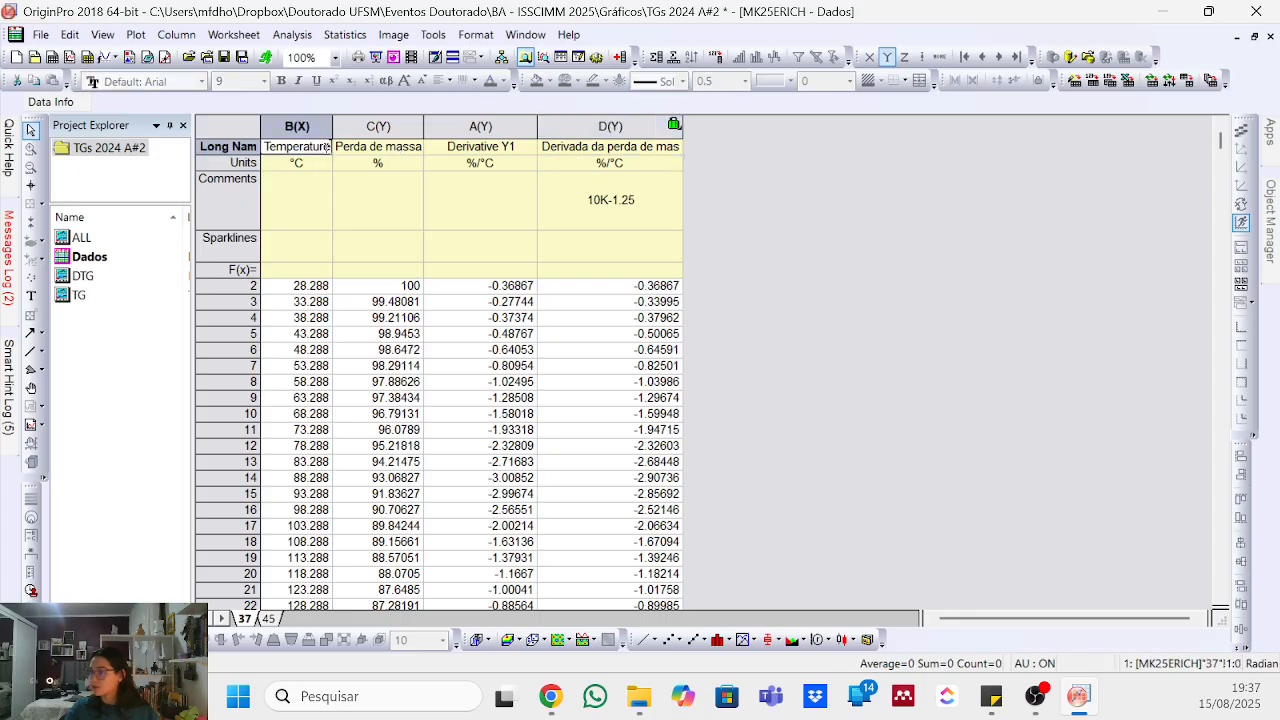
click(369, 180)
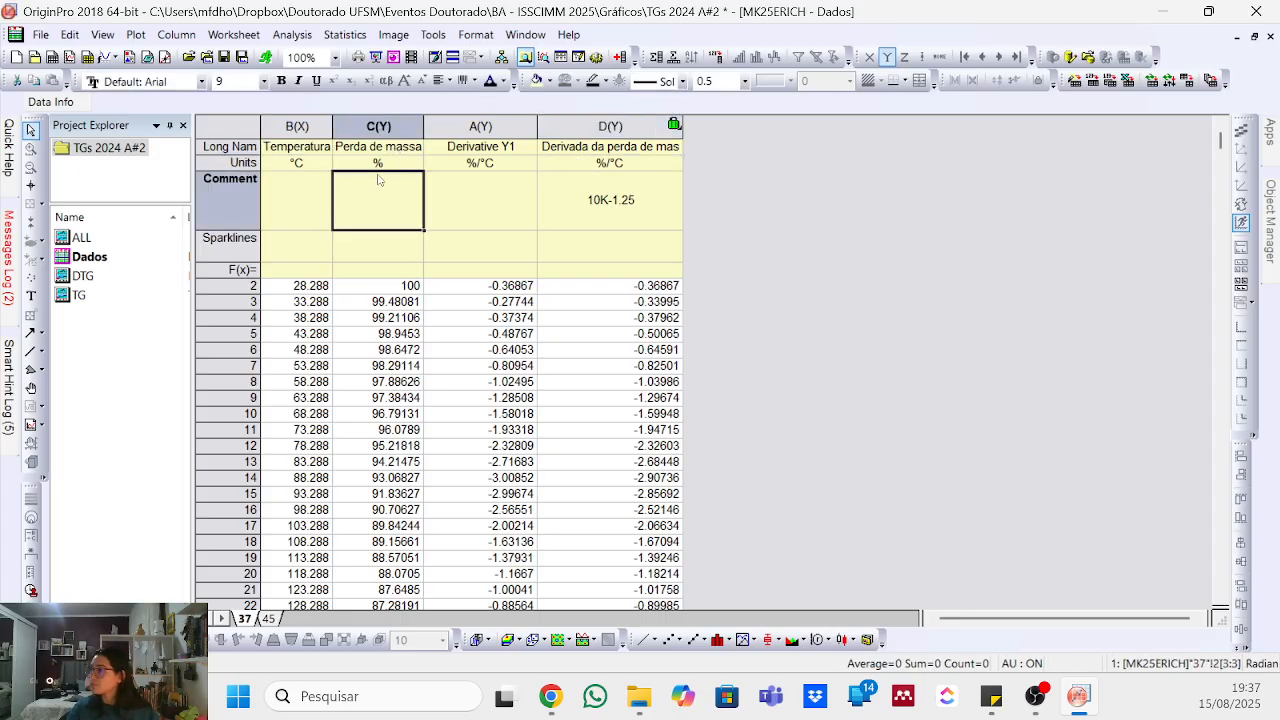
- Copy the long names of columns B to D from sheet 37 into the long name row of sheet 45
drag(297, 147, 588, 150)
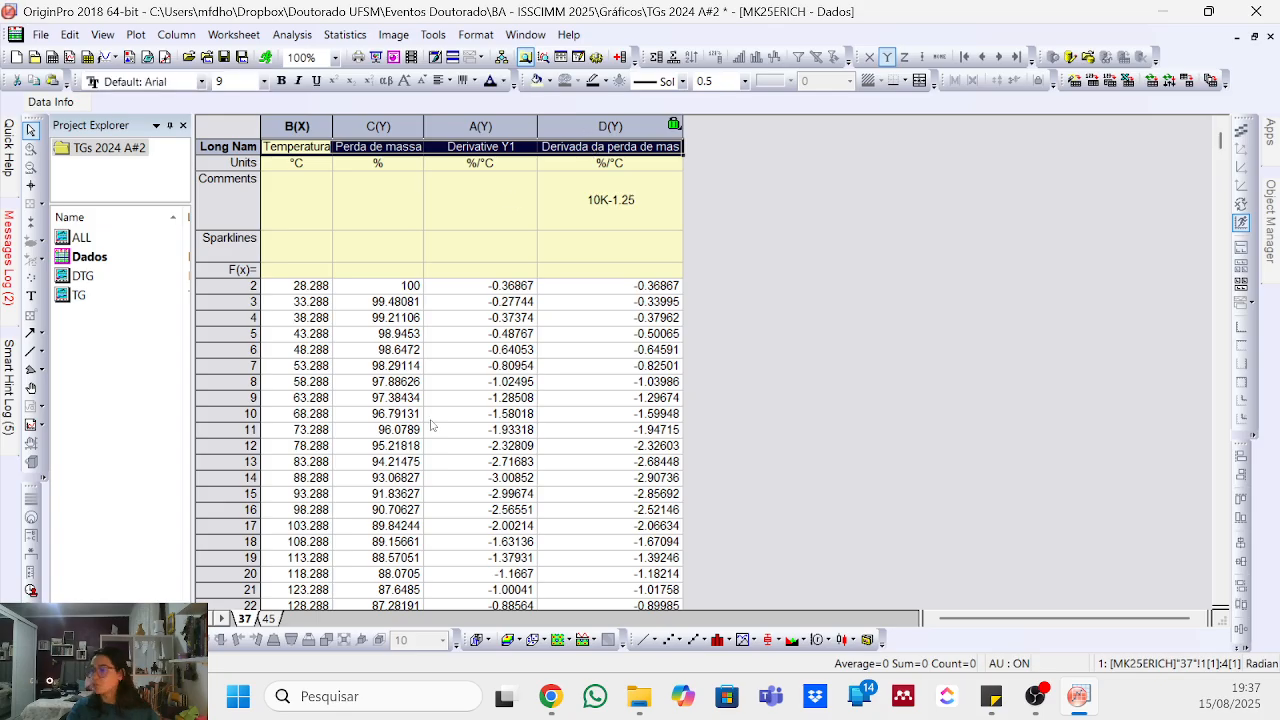
click(268, 619)
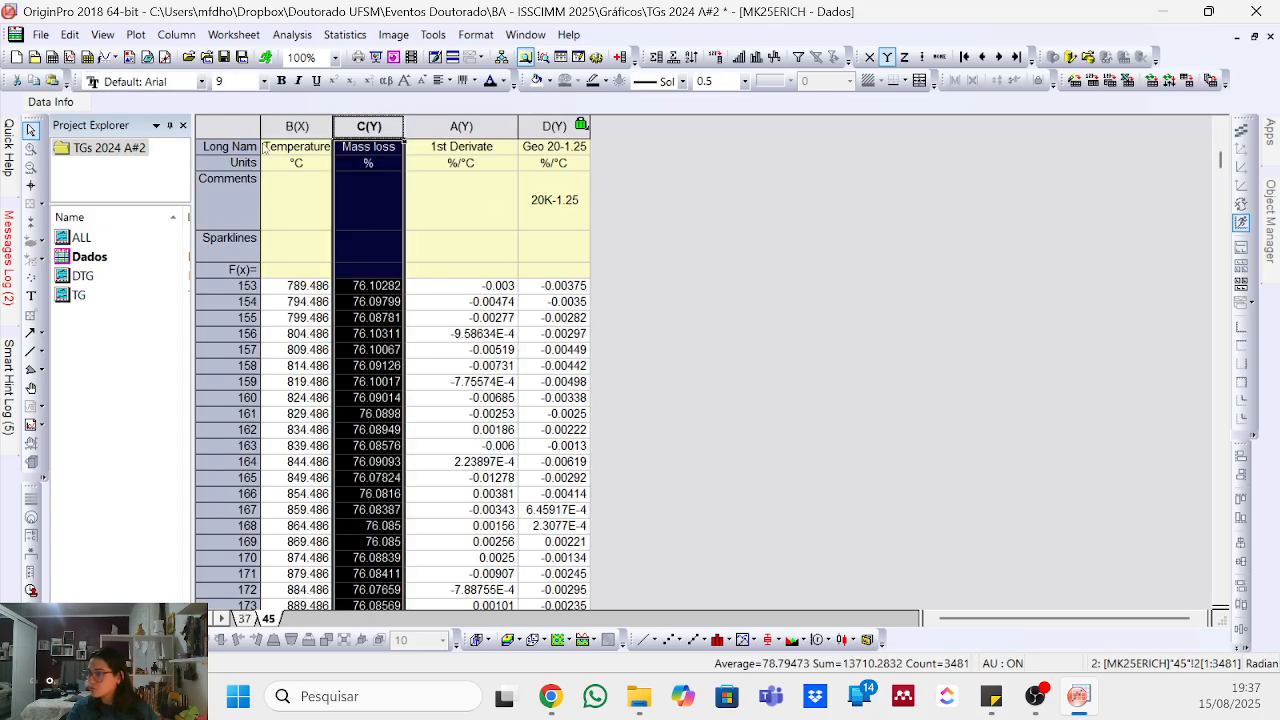
click(285, 150)
key(ctrl+v)
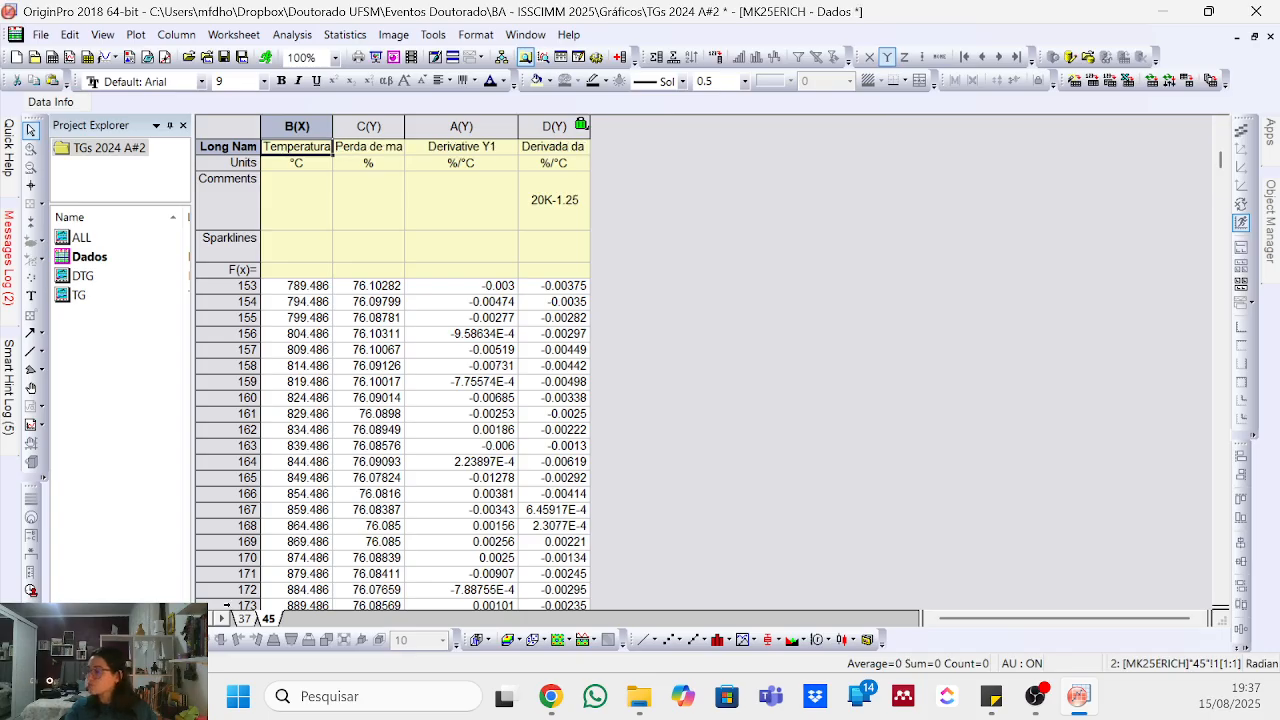
- Check the DTG graph's titles, then on the TG graph nudge the layer upward and the Temperatura (°C) title slightly down
click(81, 280)
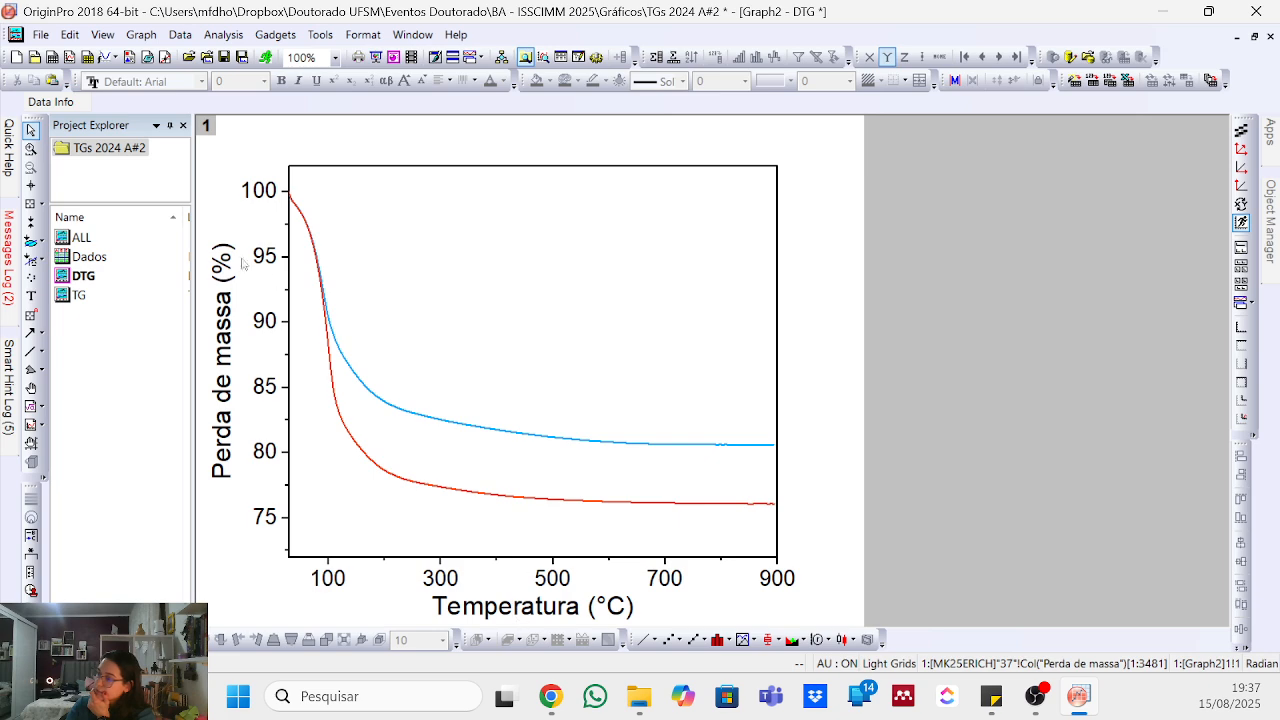
click(107, 297)
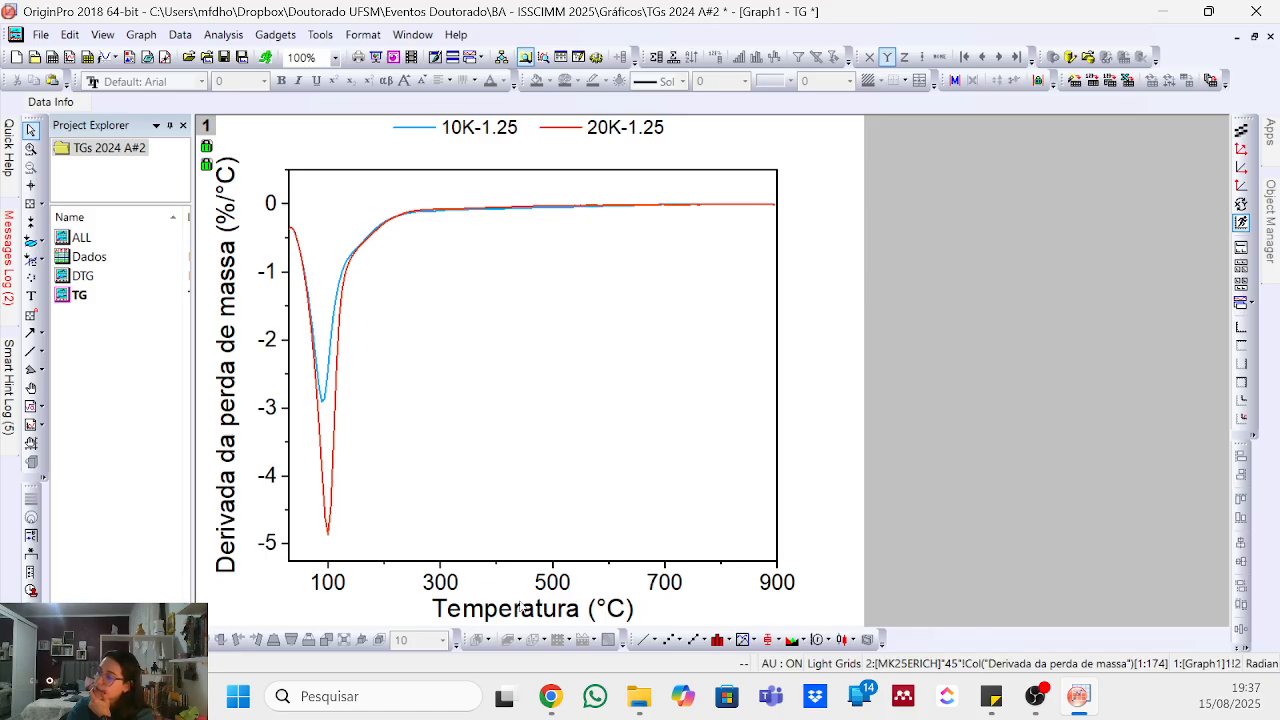
click(589, 427)
key(Up)
key(Up)
key(Up)
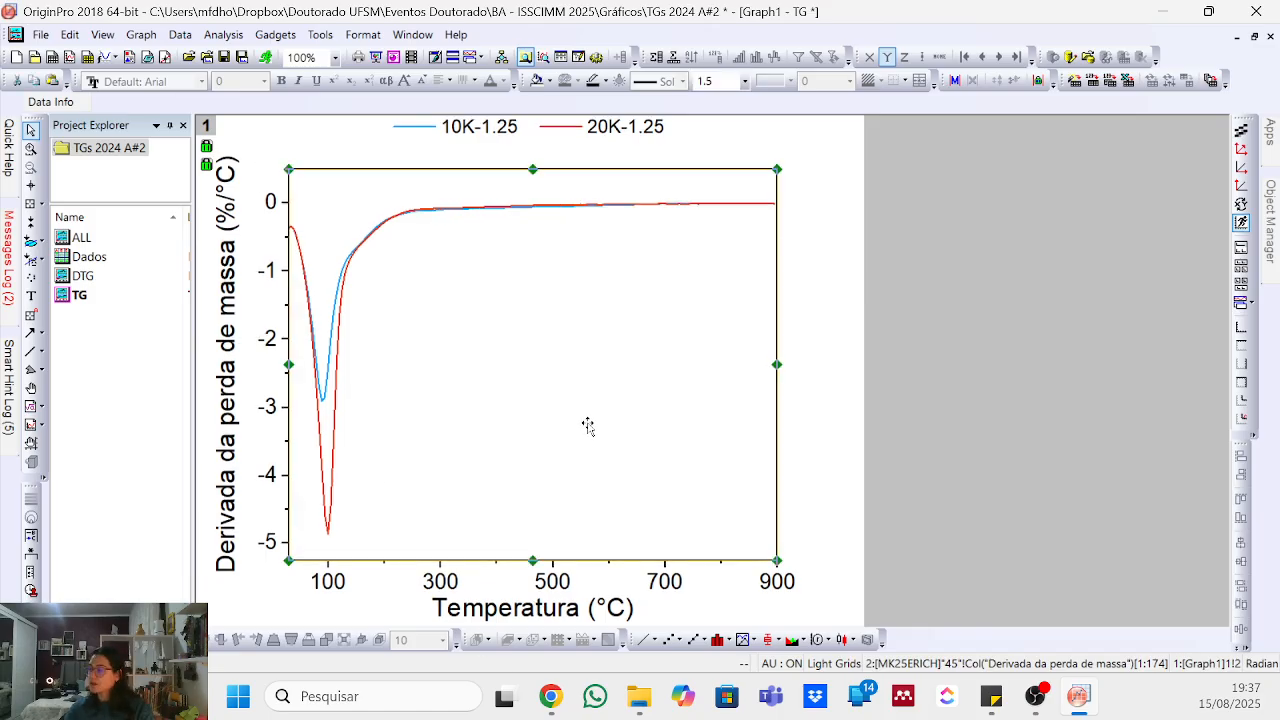
key(Up)
key(Up)
key(Up)
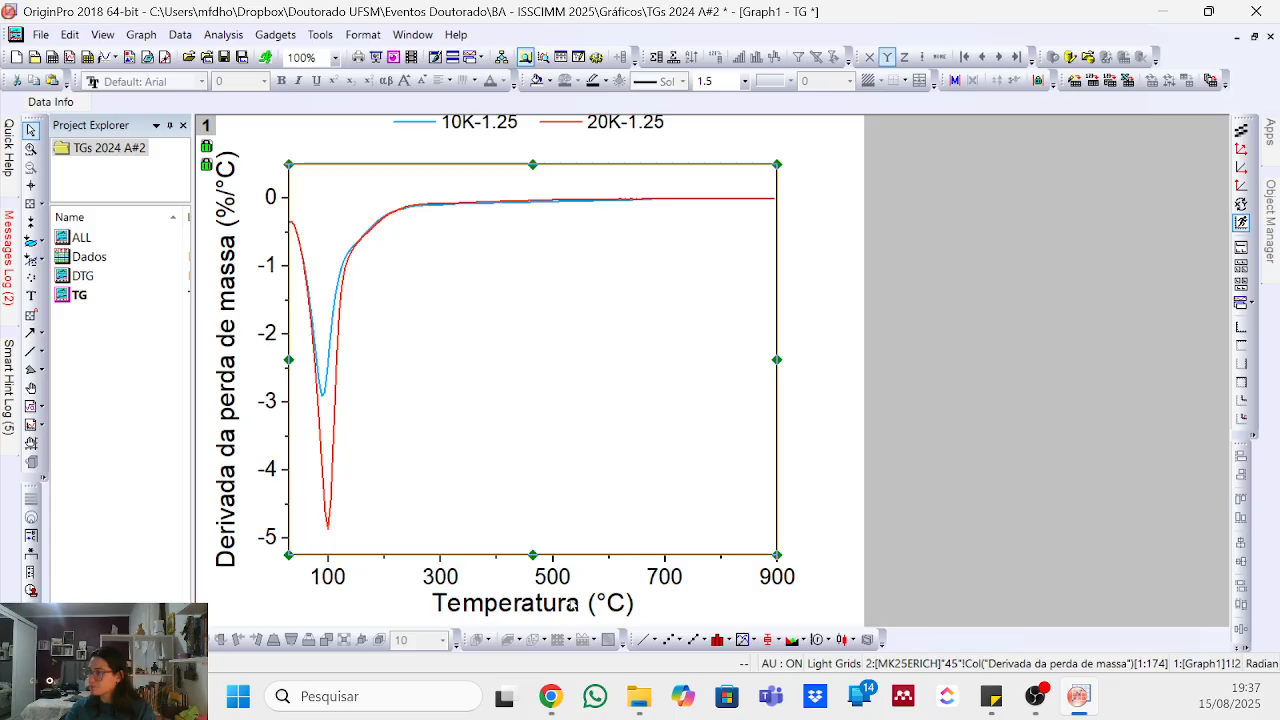
click(572, 605)
key(Down)
key(Down)
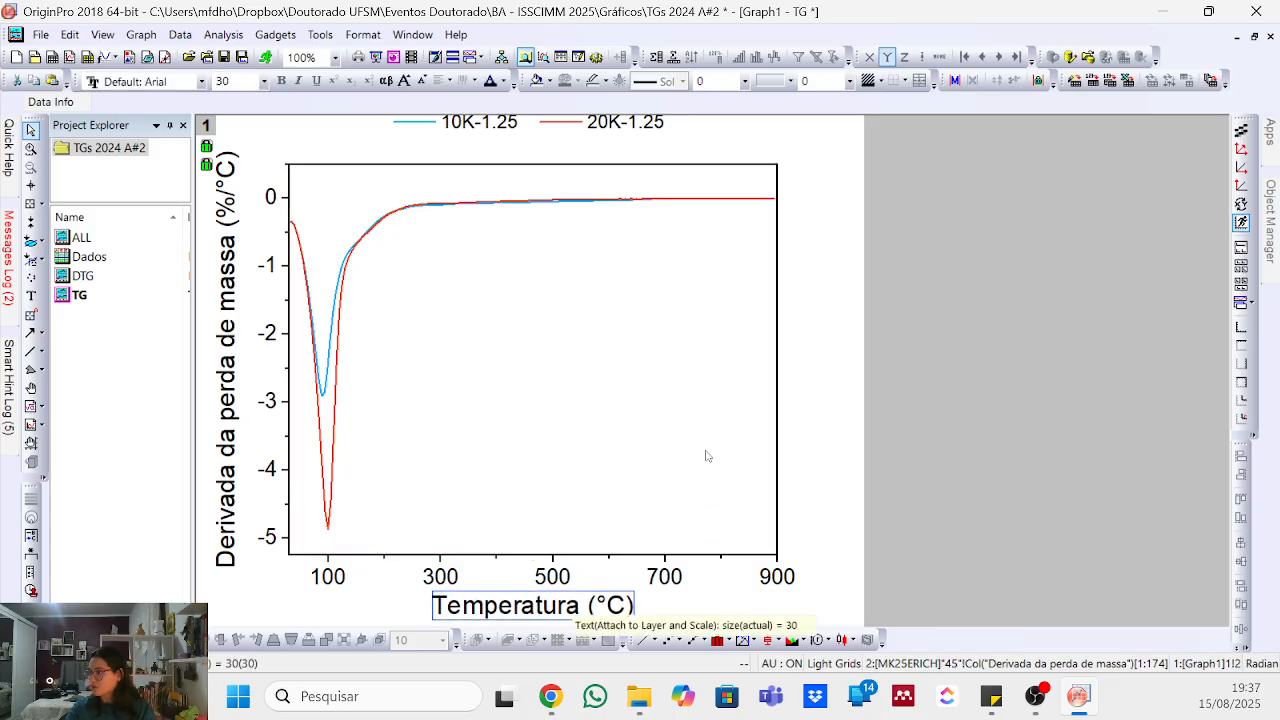
- Nudge the 10K-1.25 and 20K-1.25 legend of the TG graph down, closer to the plot frame
click(604, 132)
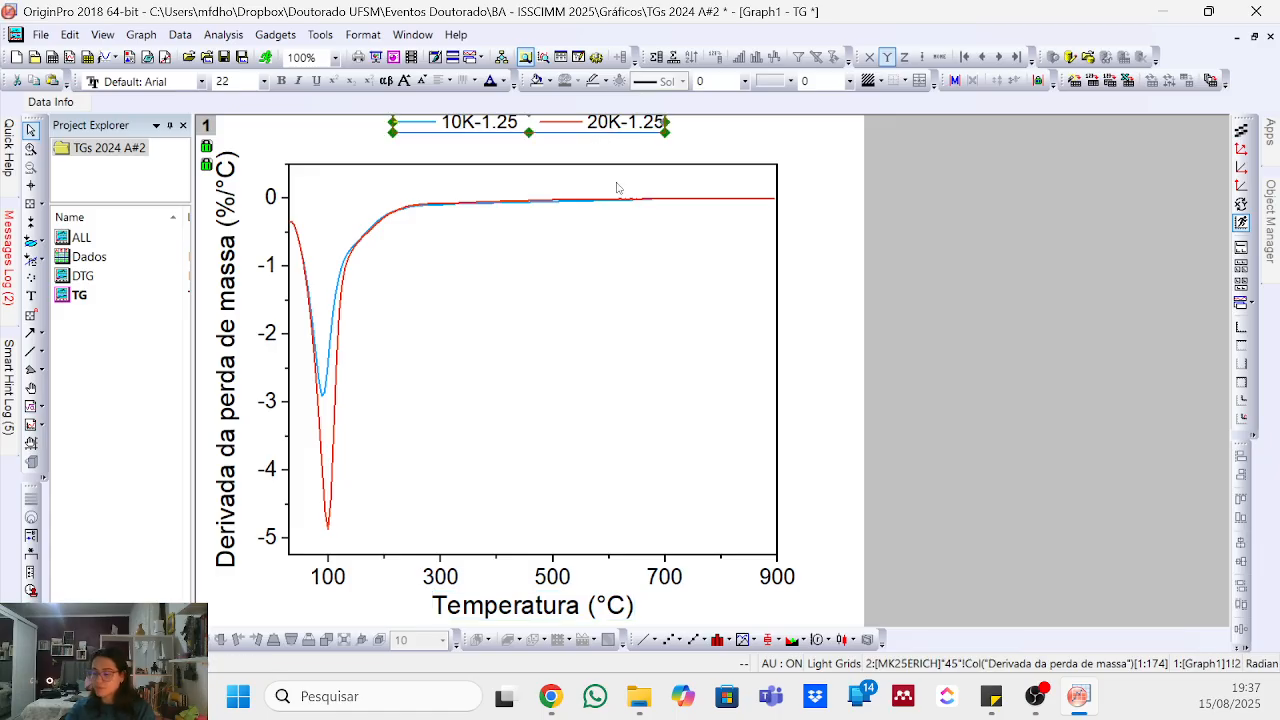
key(Down)
key(Down)
key(Down)
key(Down)
key(Down)
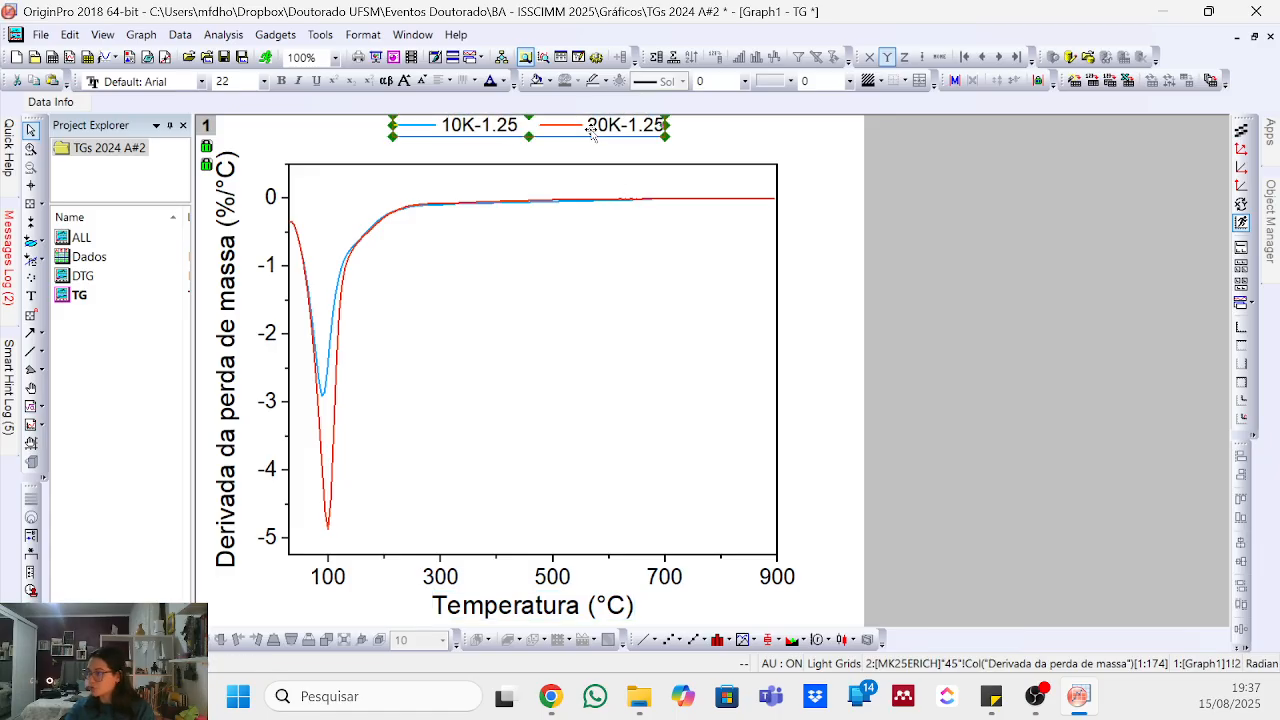
key(Down)
key(Down)
key(Down)
key(Down)
key(Down)
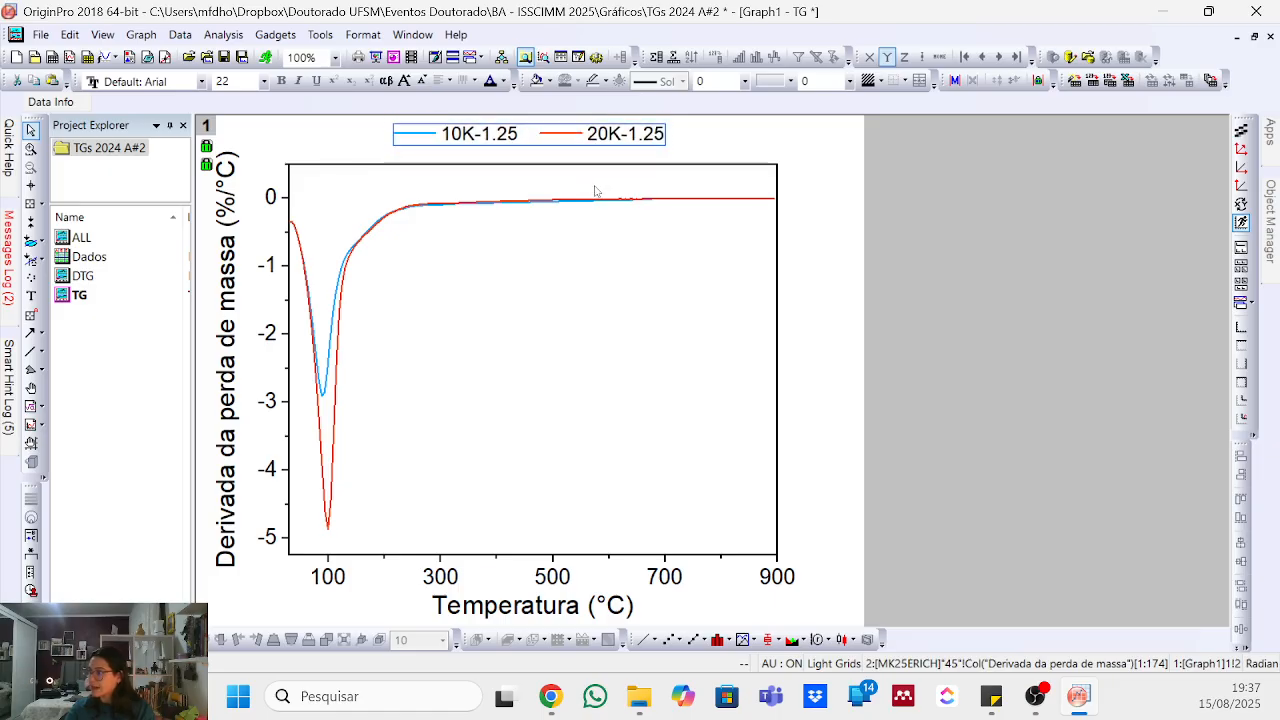
click(770, 450)
click(616, 375)
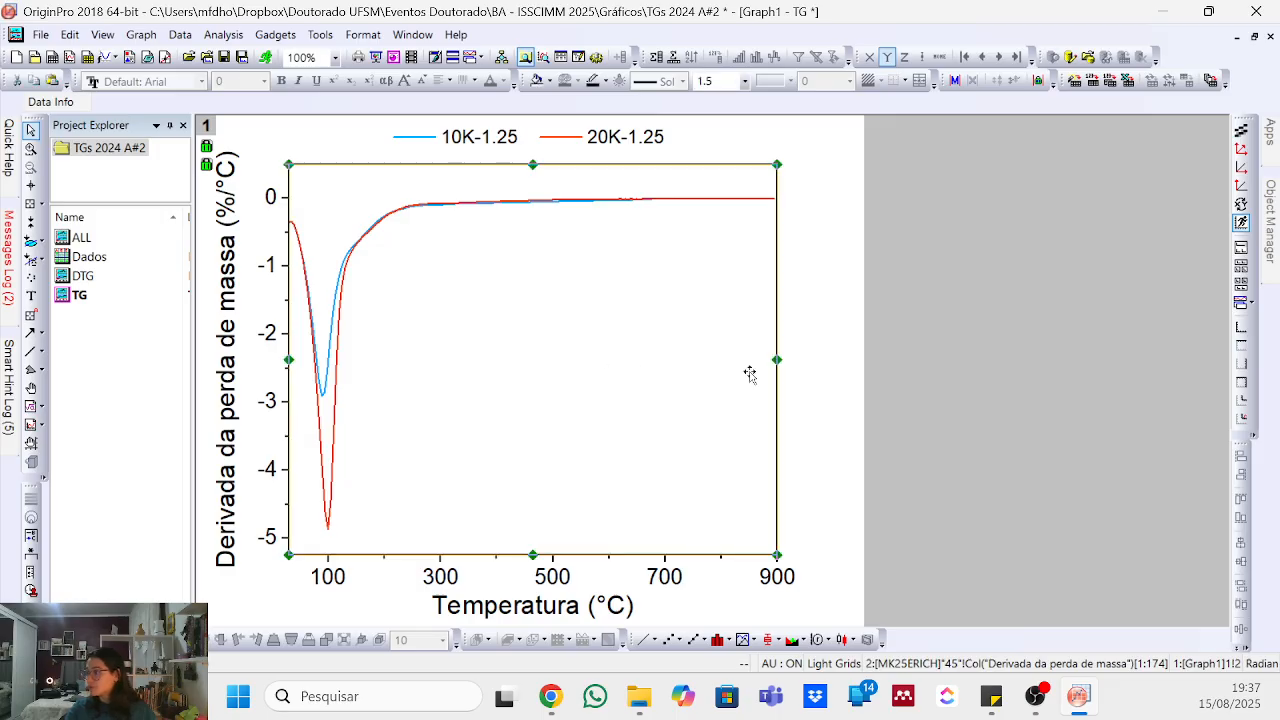
- Copy the Dimensions format of the TG graph and paste it onto the DTG graph
click(808, 366)
right_click(815, 284)
mouse_move(898, 340)
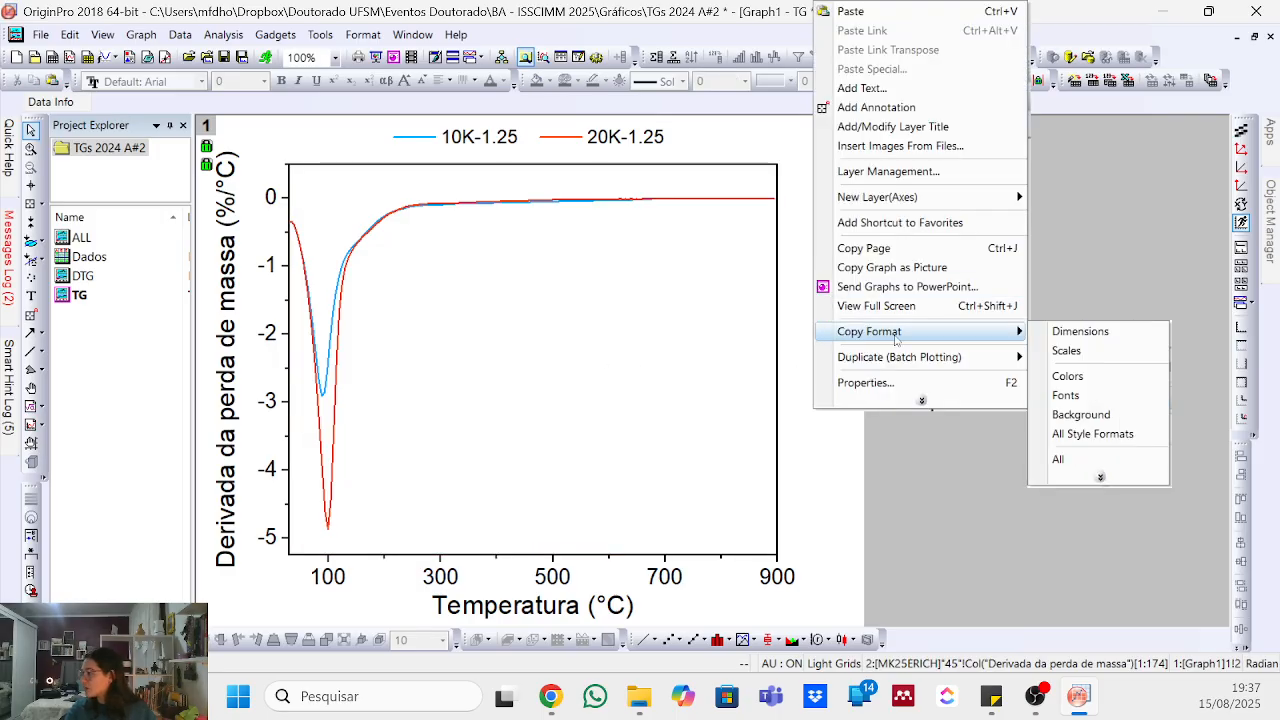
click(1080, 331)
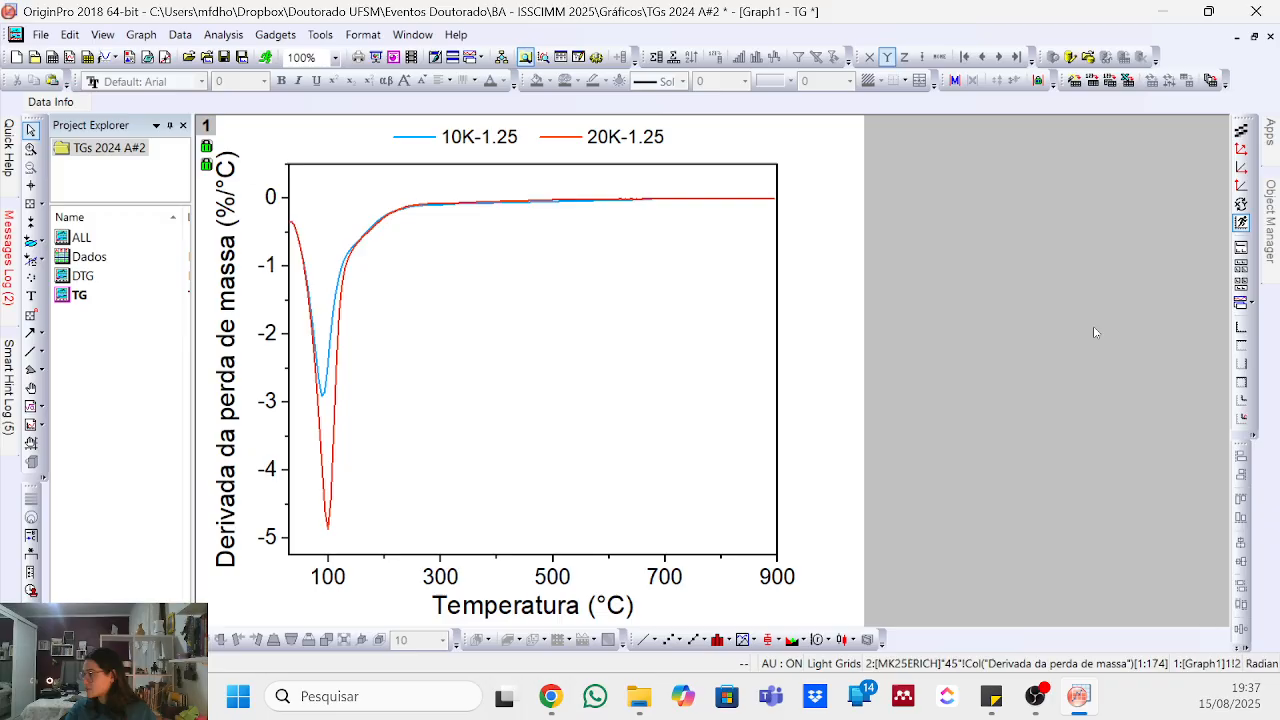
double_click(95, 280)
right_click(815, 321)
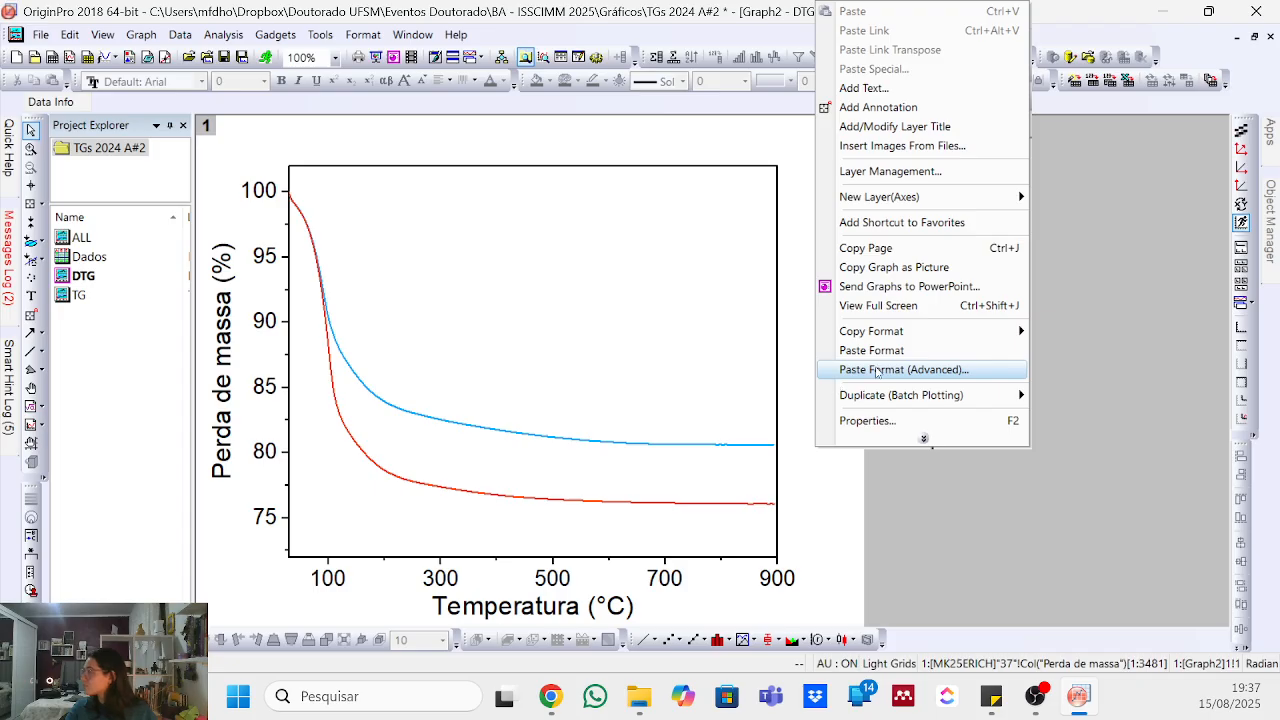
click(884, 350)
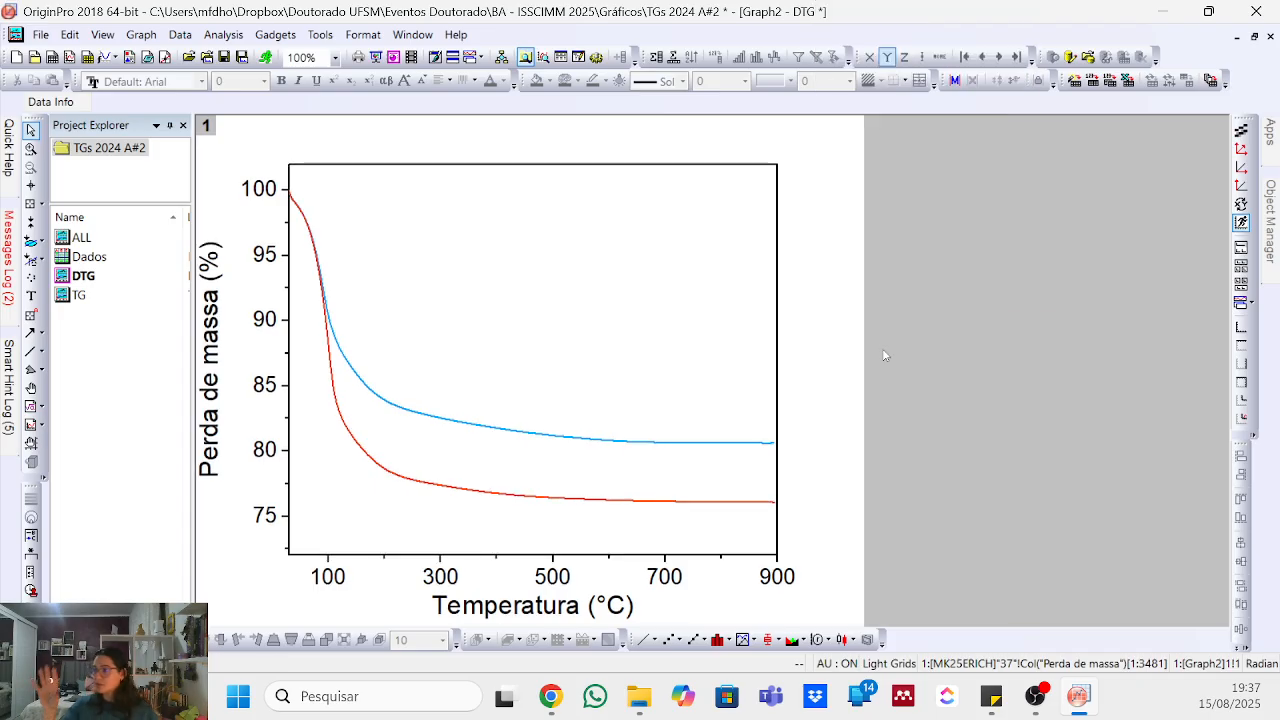
- Try to move the Perda de massa (%) title of the DTG graph closer to its vertical axis
click(218, 340)
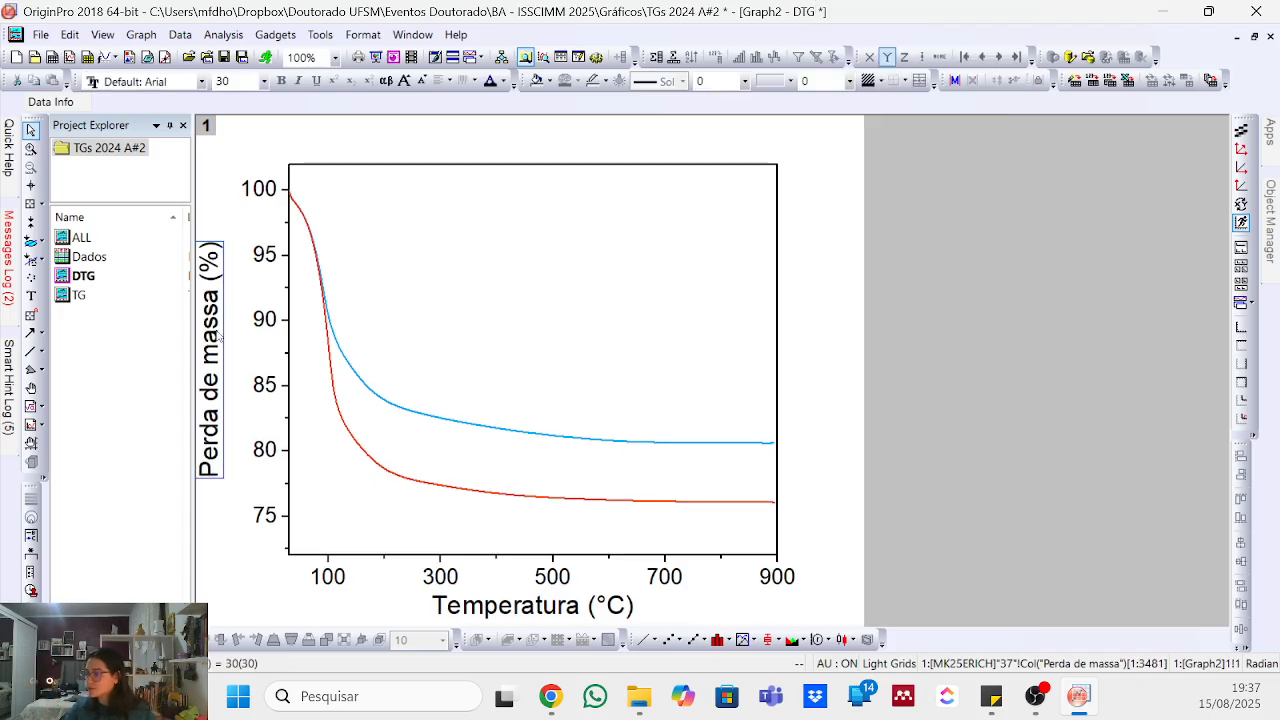
drag(218, 335, 224, 335)
key(Right)
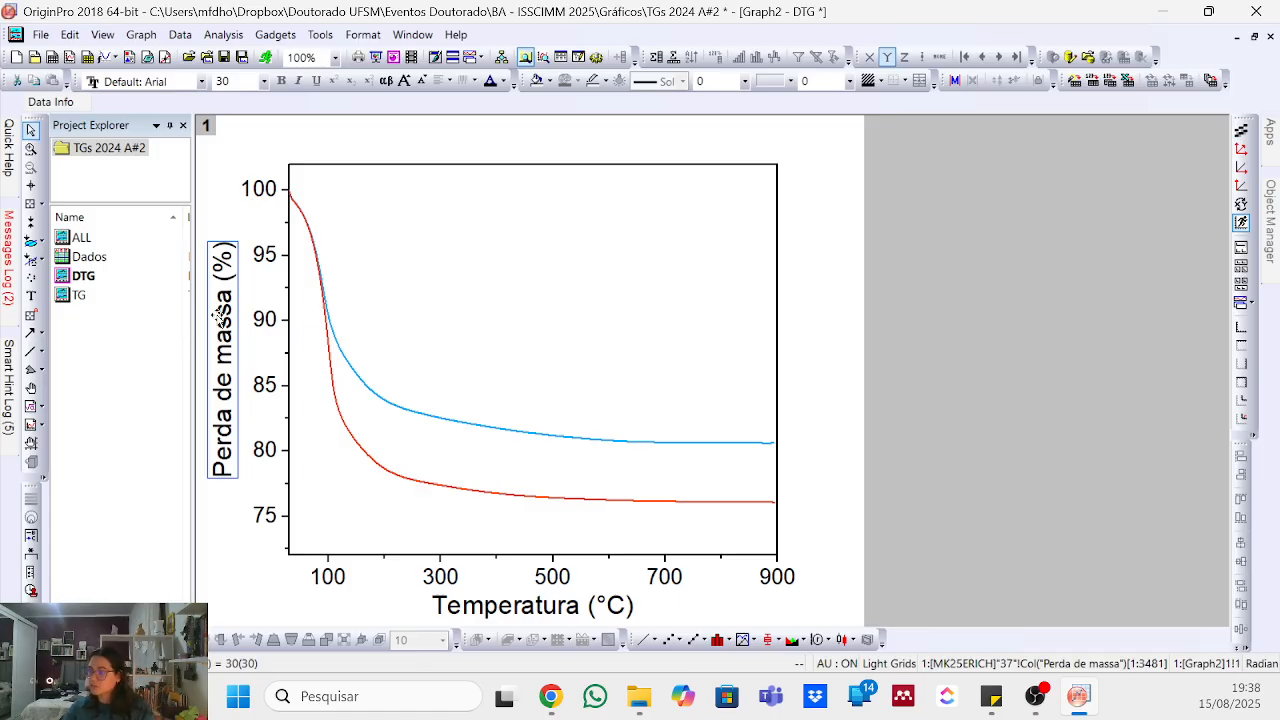
- Copy the full format of the TG graph's derivative axis title and paste only its Dimensions onto the DTG graph's Perda de massa (%) title
double_click(78, 295)
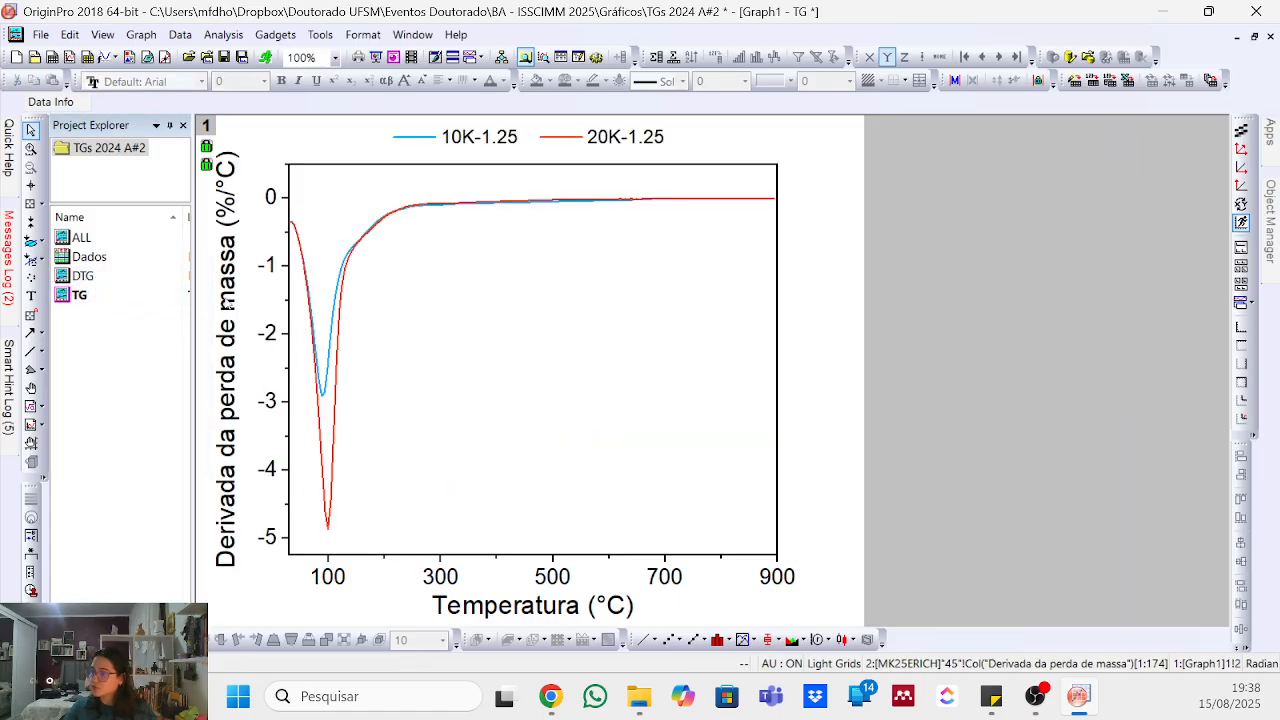
right_click(226, 303)
mouse_move(326, 458)
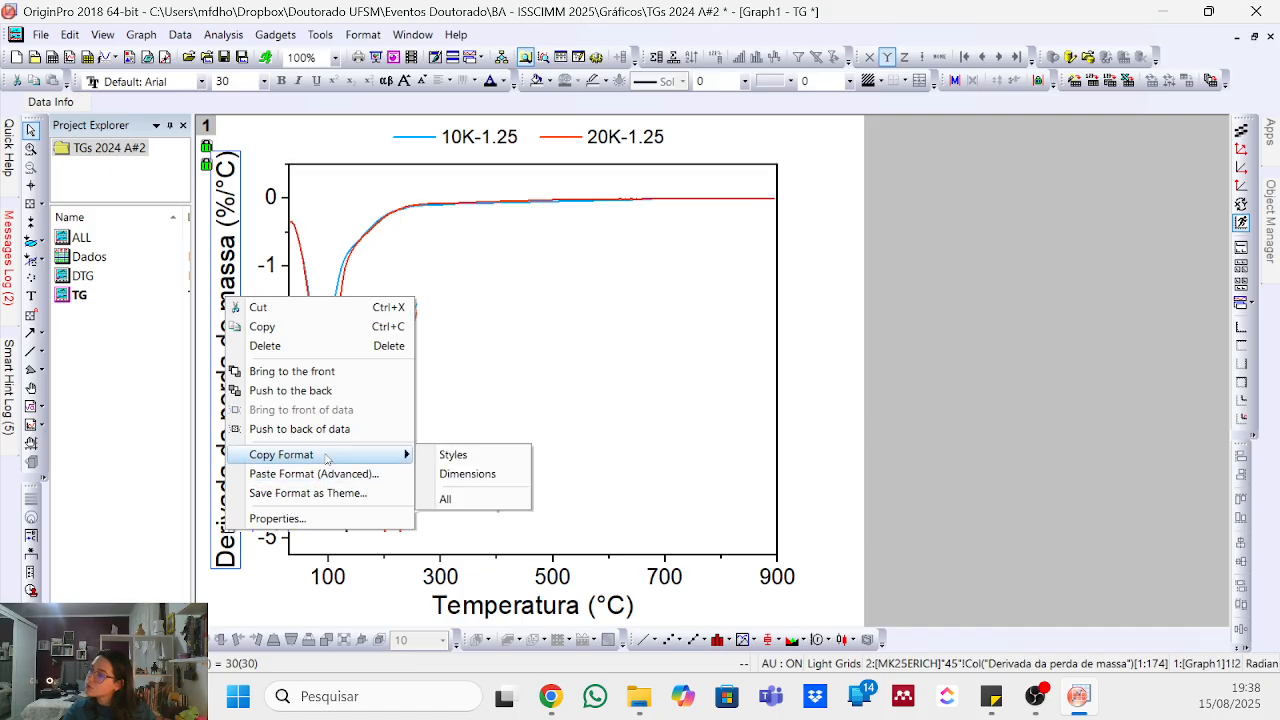
click(446, 498)
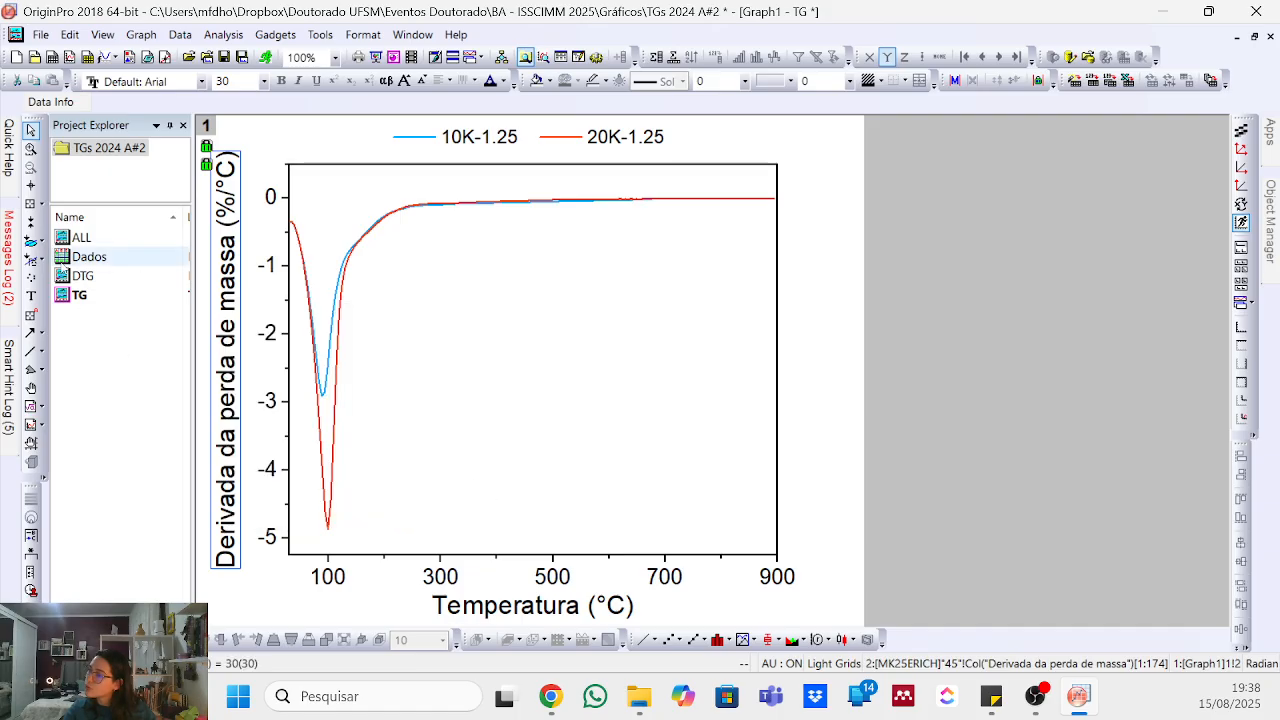
double_click(82, 275)
click(225, 282)
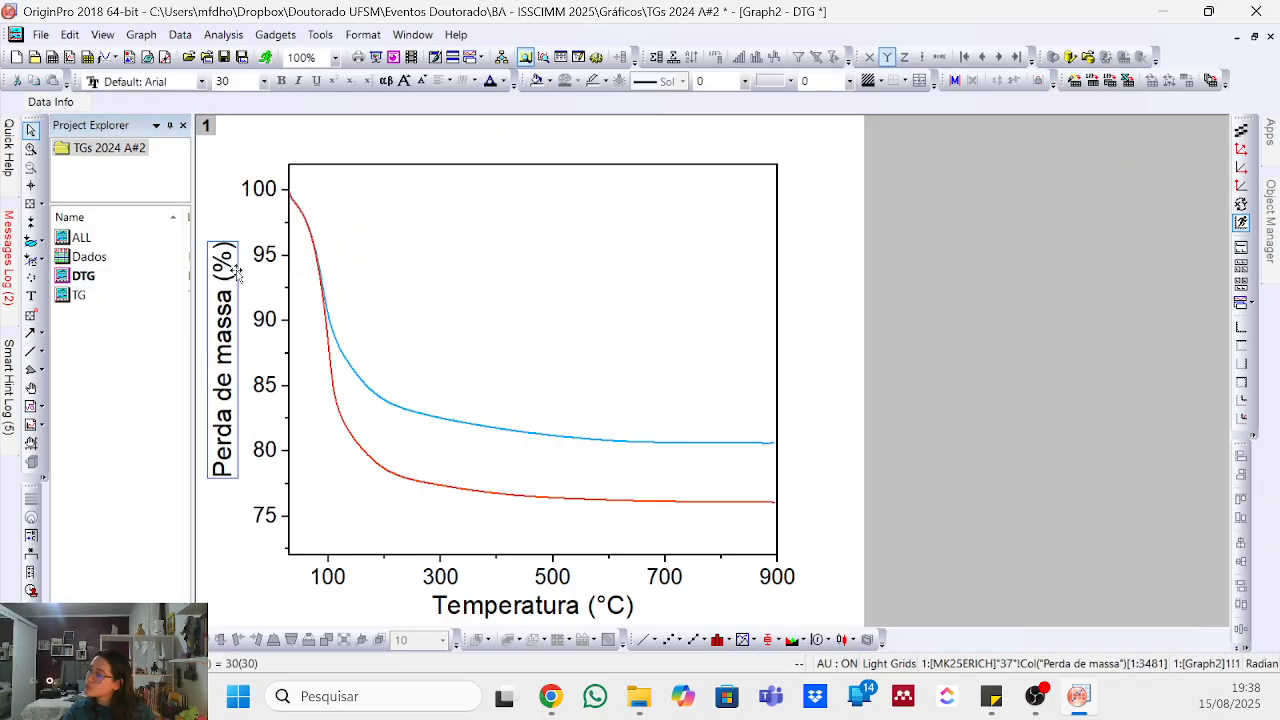
right_click(237, 273)
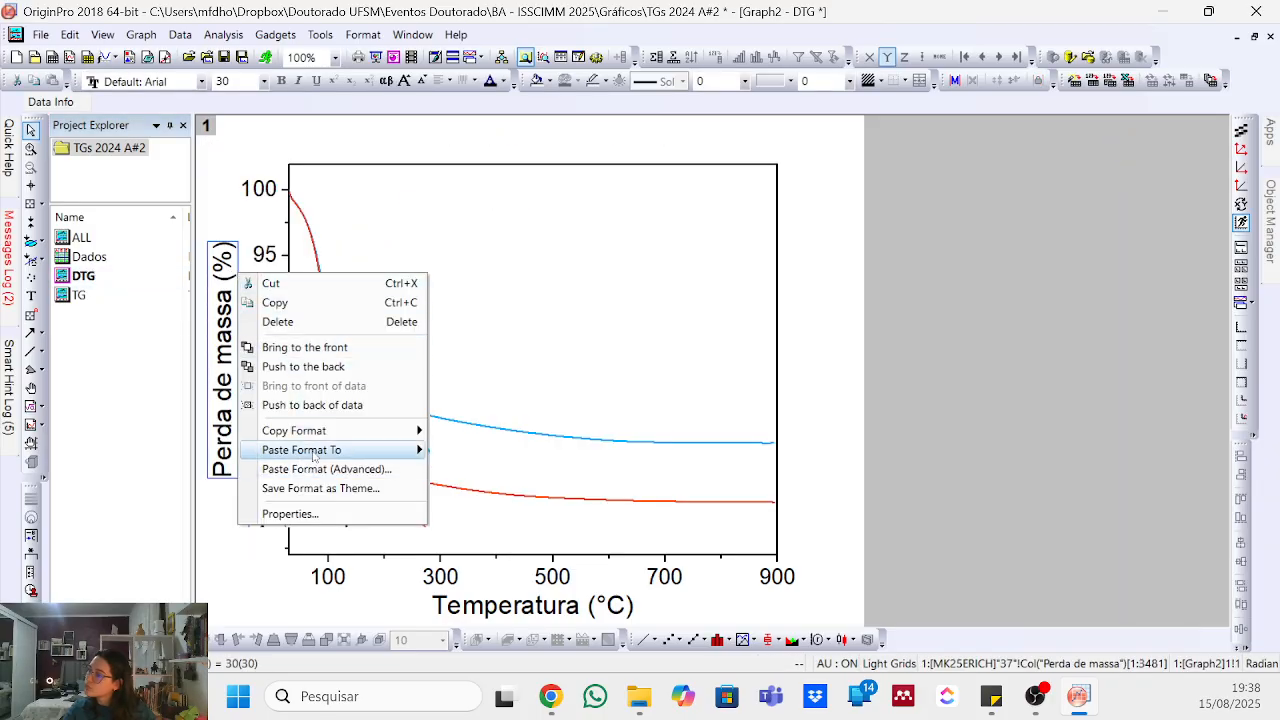
mouse_move(358, 454)
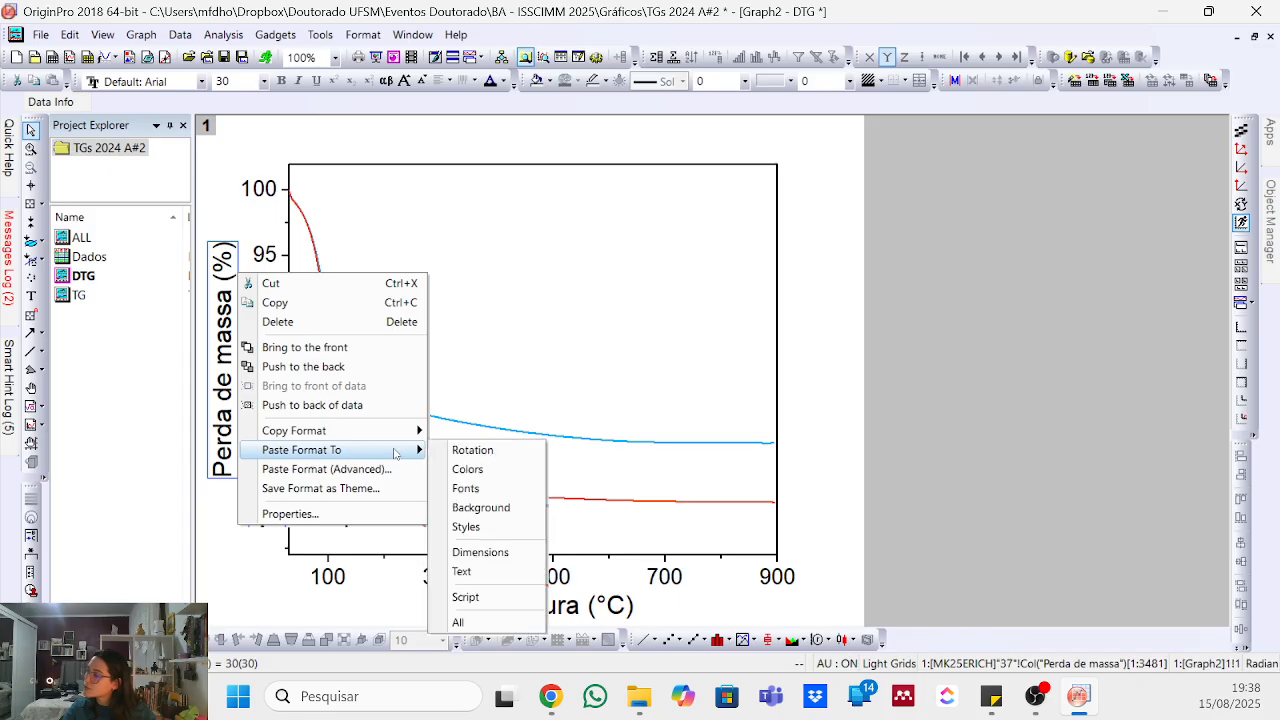
click(503, 559)
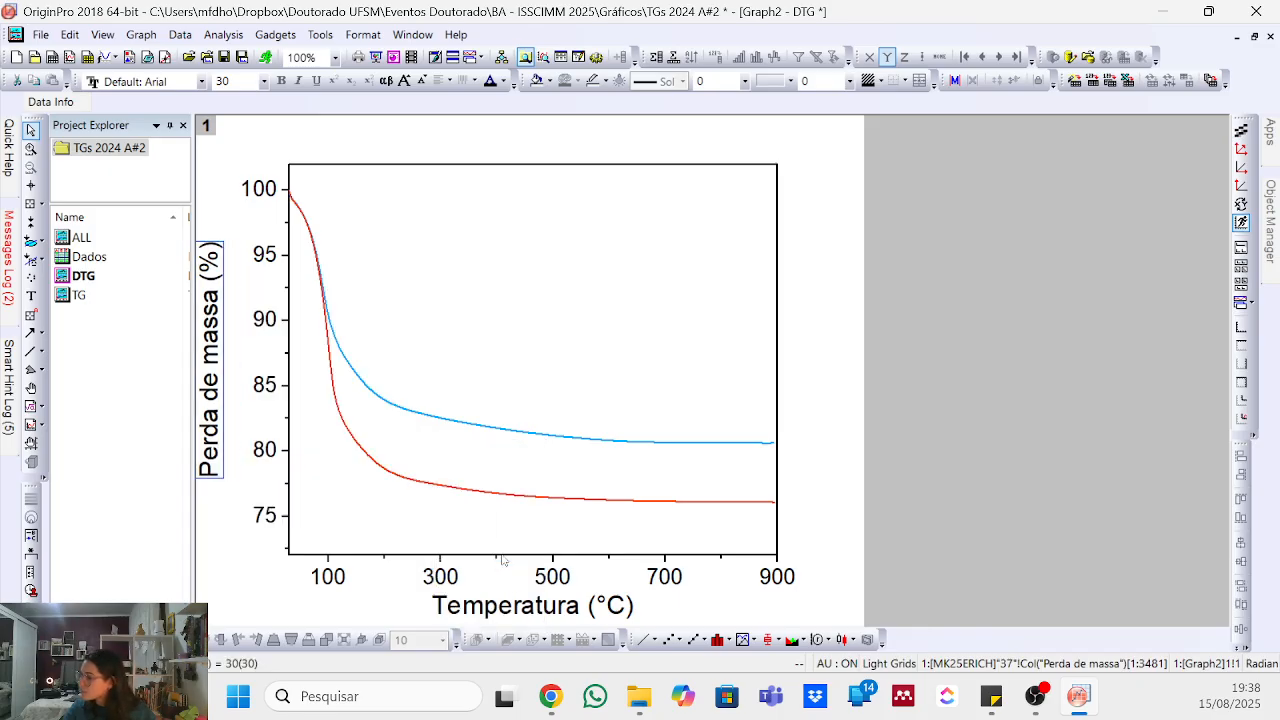
double_click(95, 295)
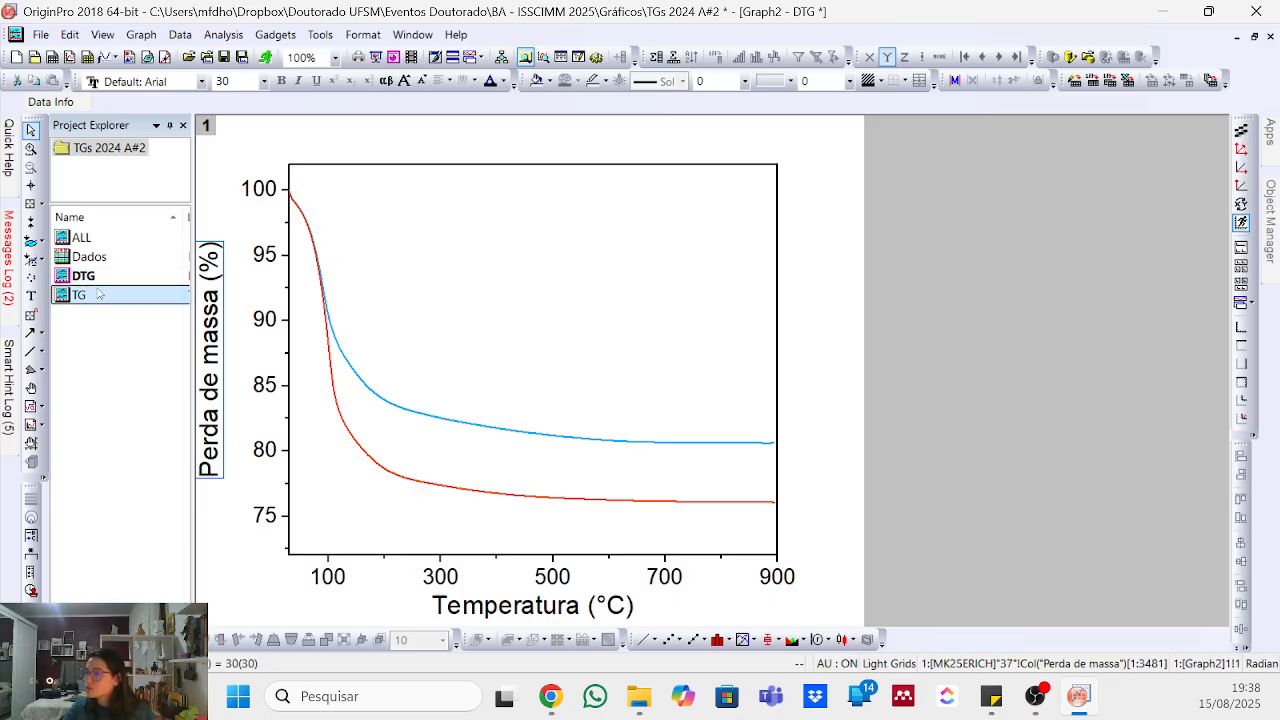
double_click(84, 276)
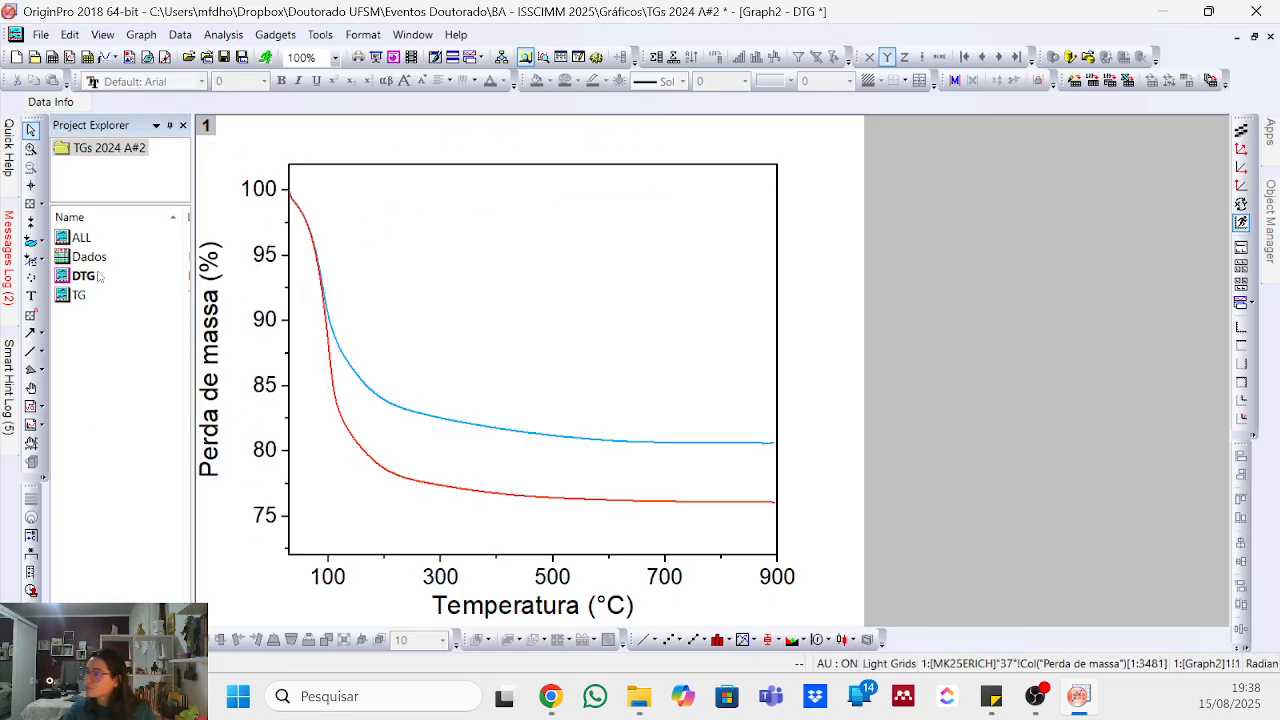
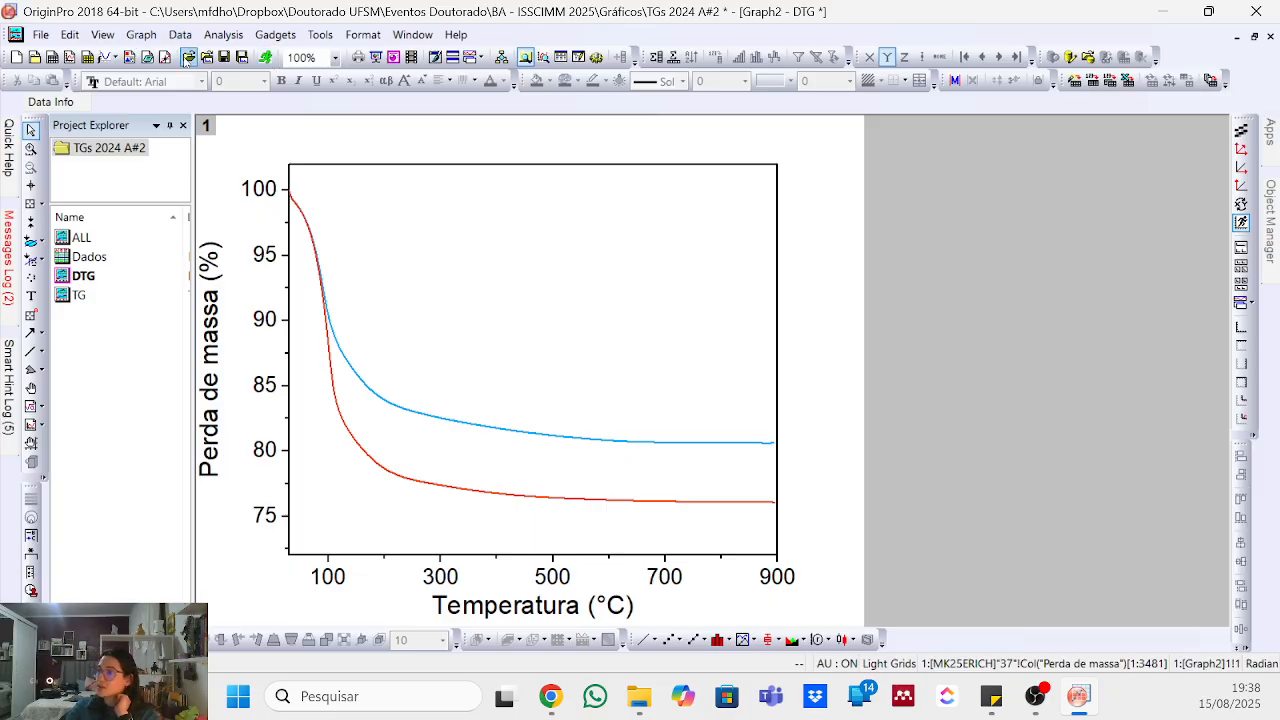
- Start merging graph windows with Specified graphs and remove ALL from the list, keeping only Graph2 and Graph1
click(141, 34)
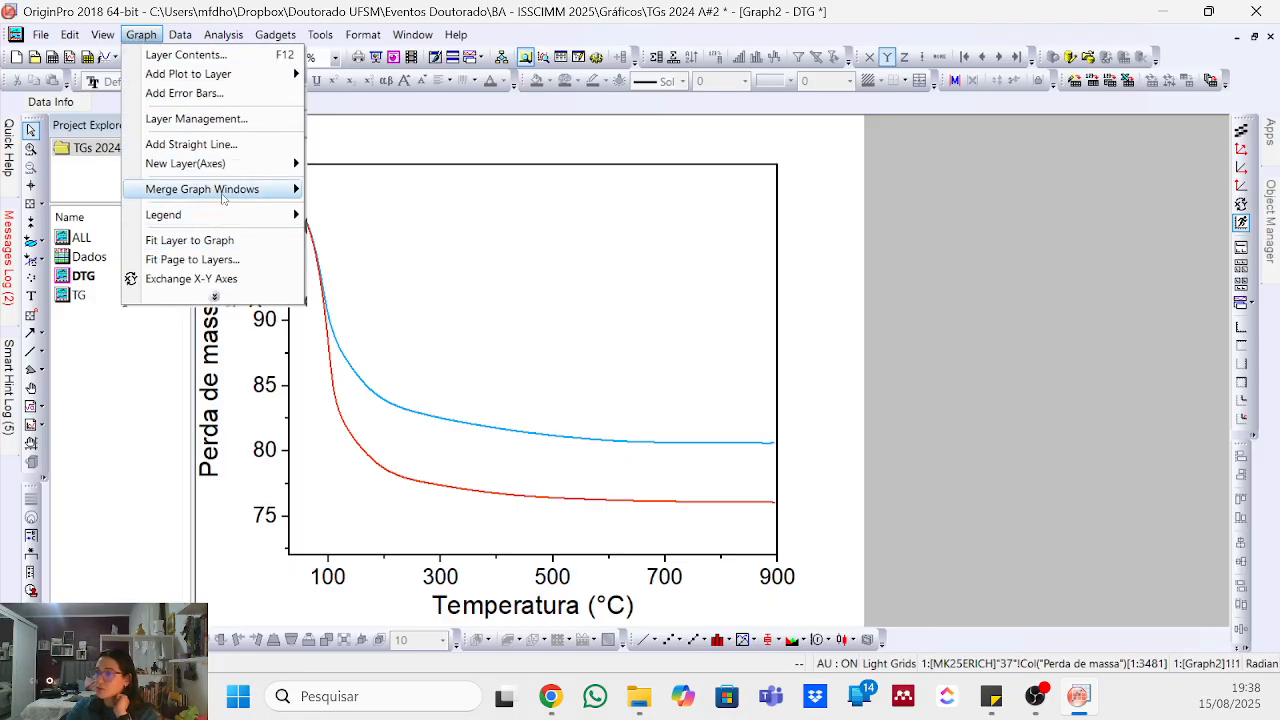
mouse_move(280, 189)
click(395, 217)
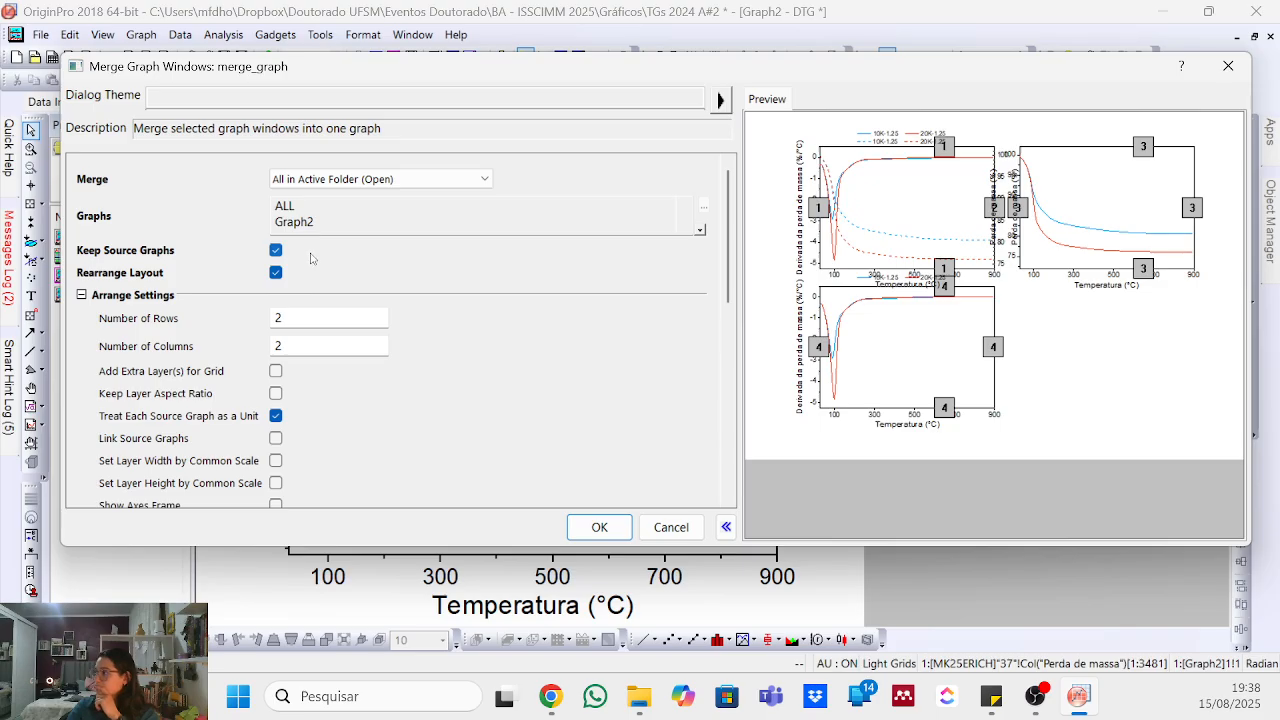
click(335, 180)
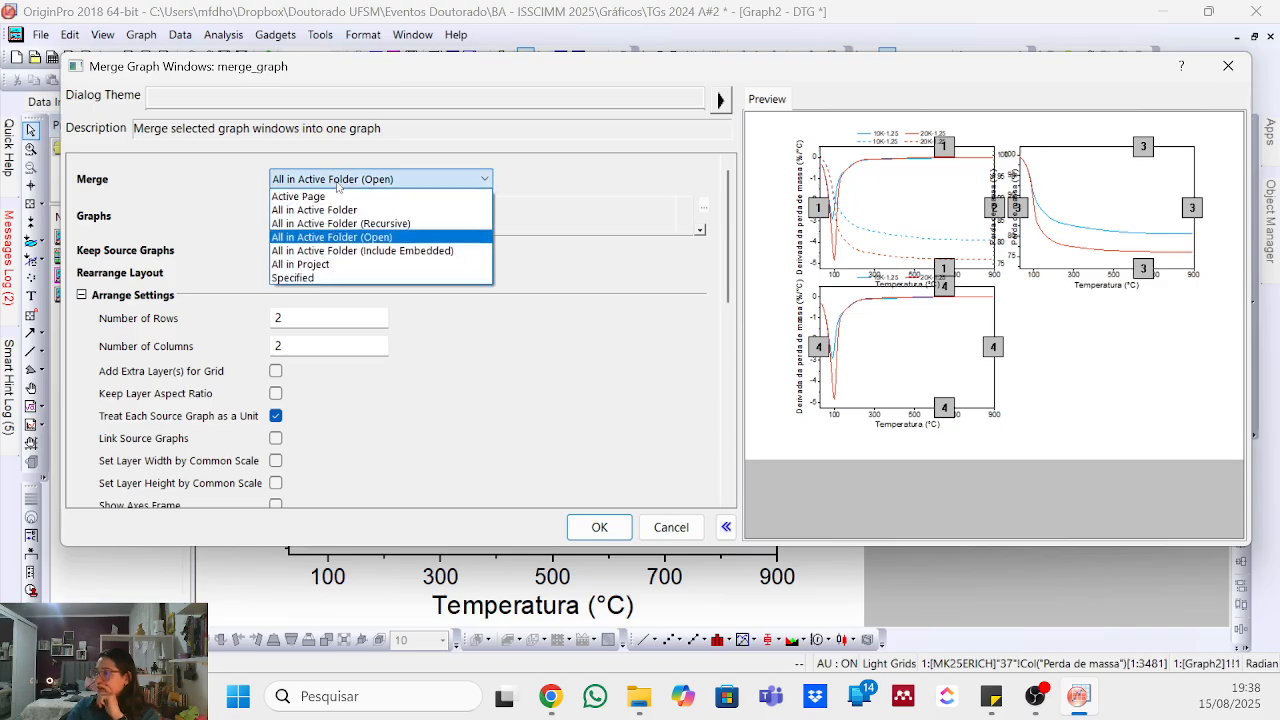
click(356, 279)
click(700, 230)
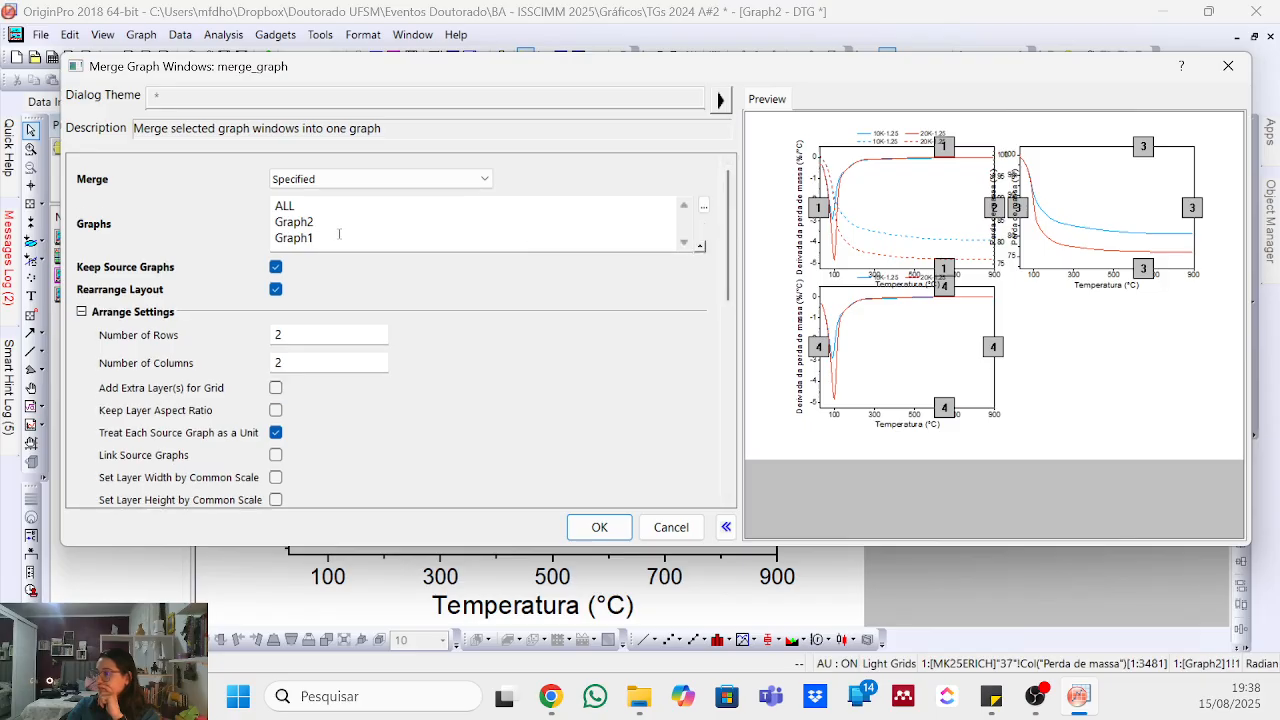
click(312, 205)
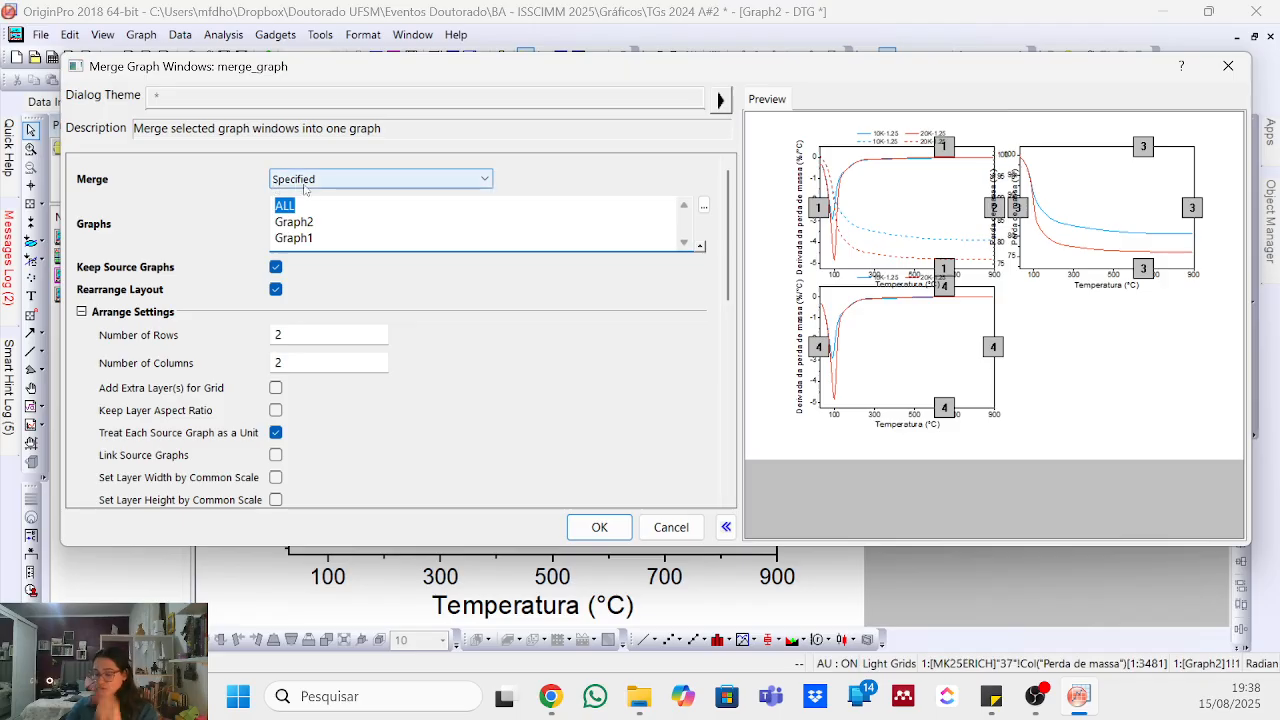
key(Delete)
key(Delete)
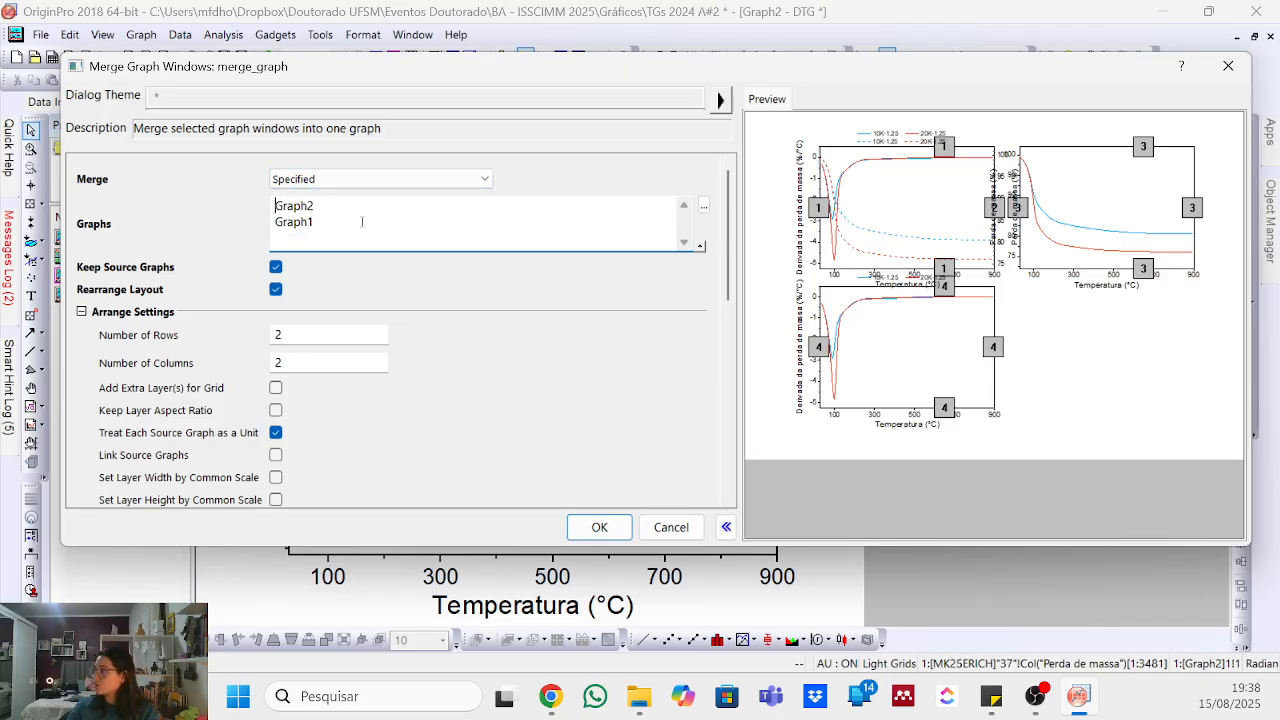
click(706, 425)
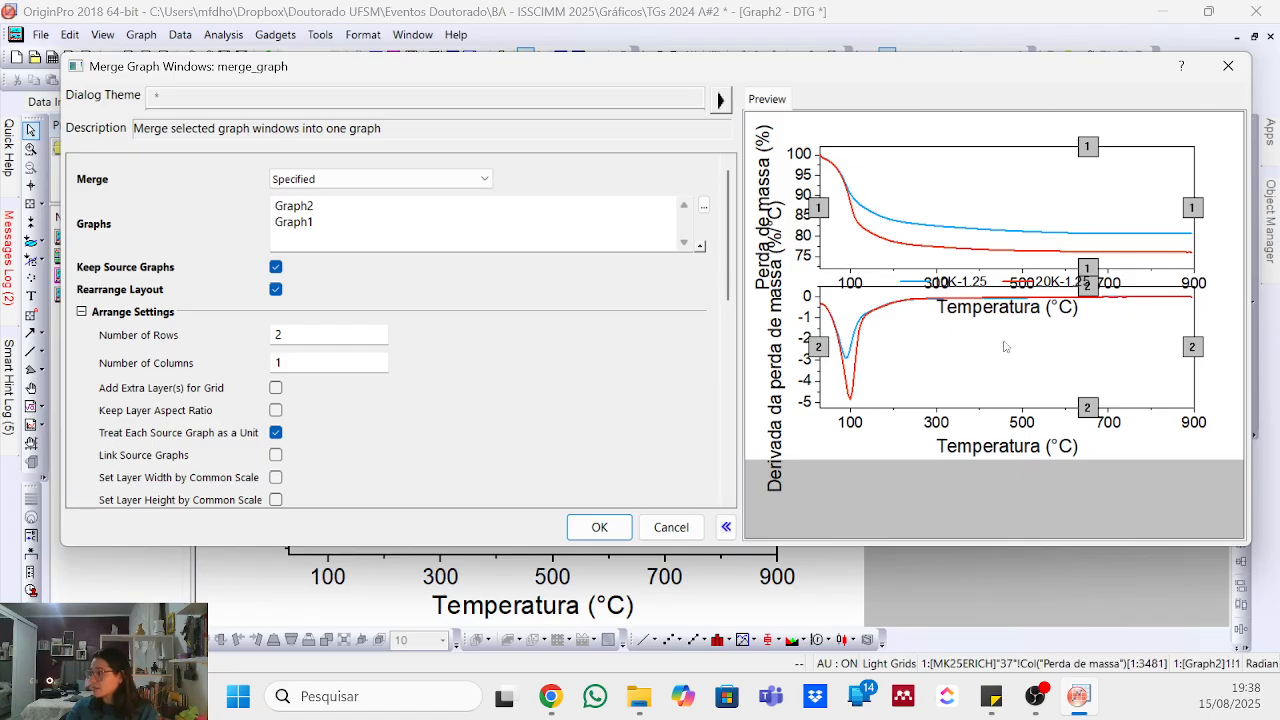
- Try arranging the merged graphs in 1 row and 2 columns
double_click(297, 333)
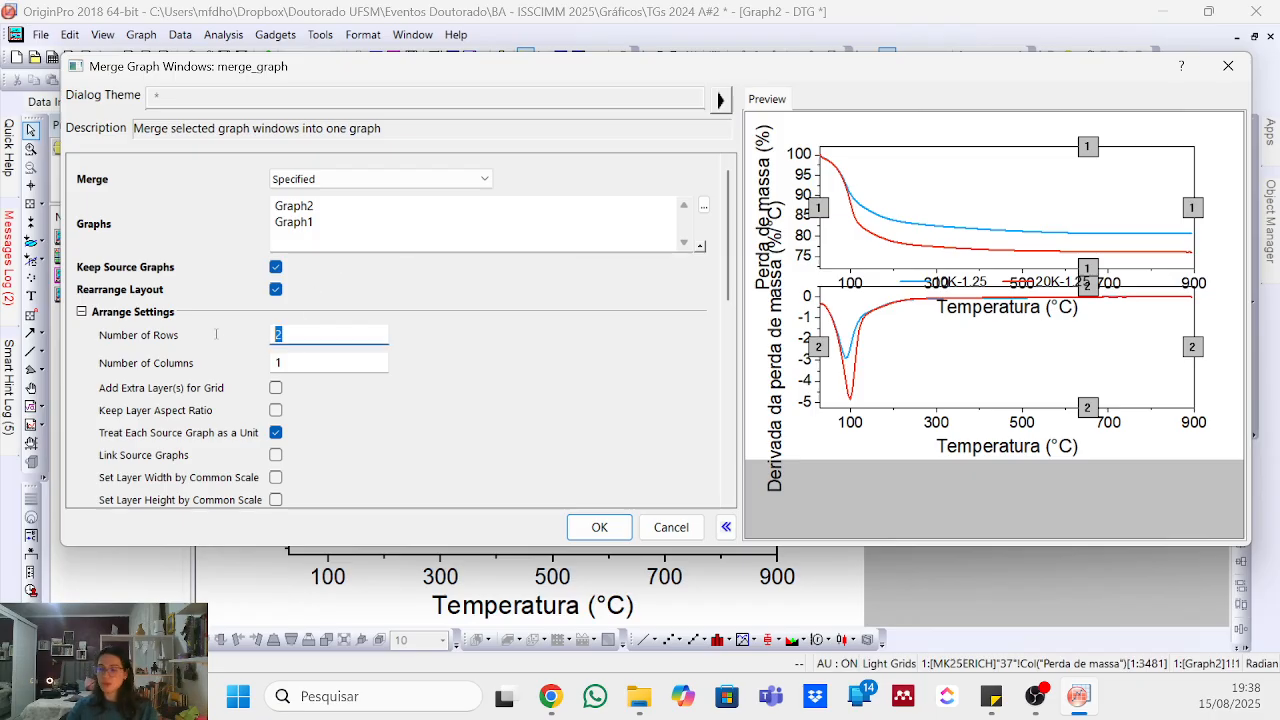
text(1)
key(Tab)
text(2)
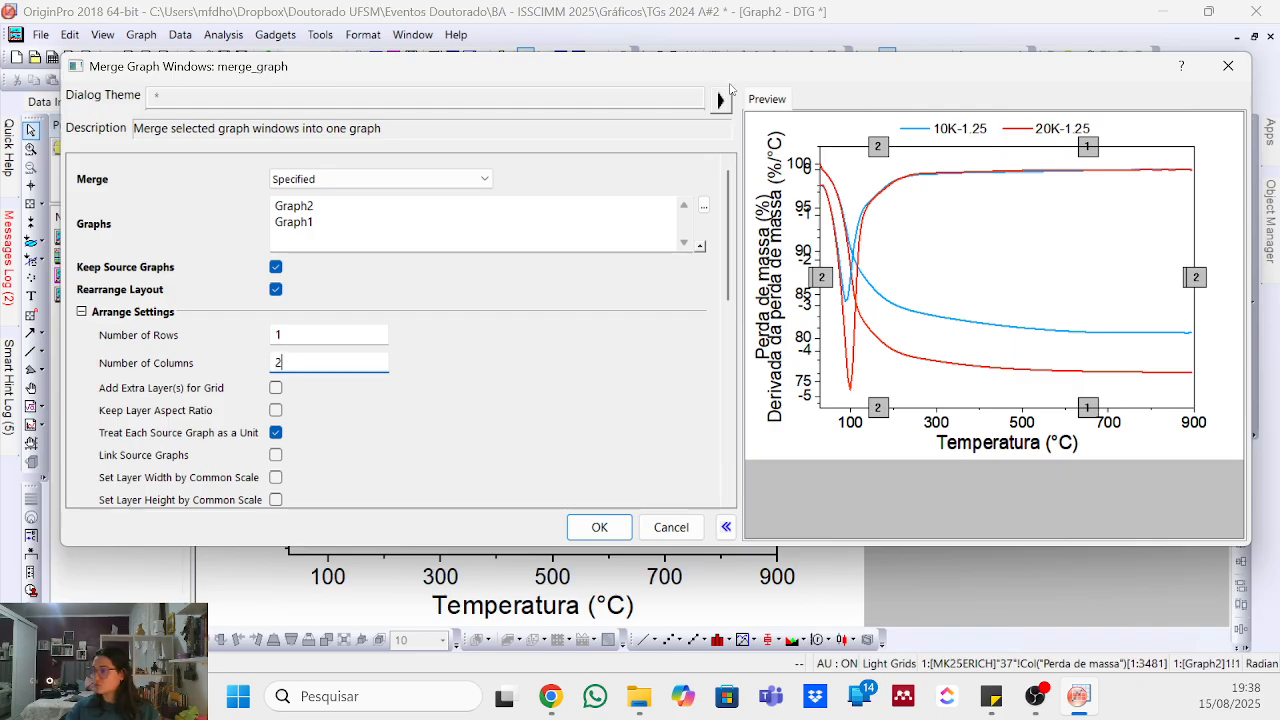
click(594, 390)
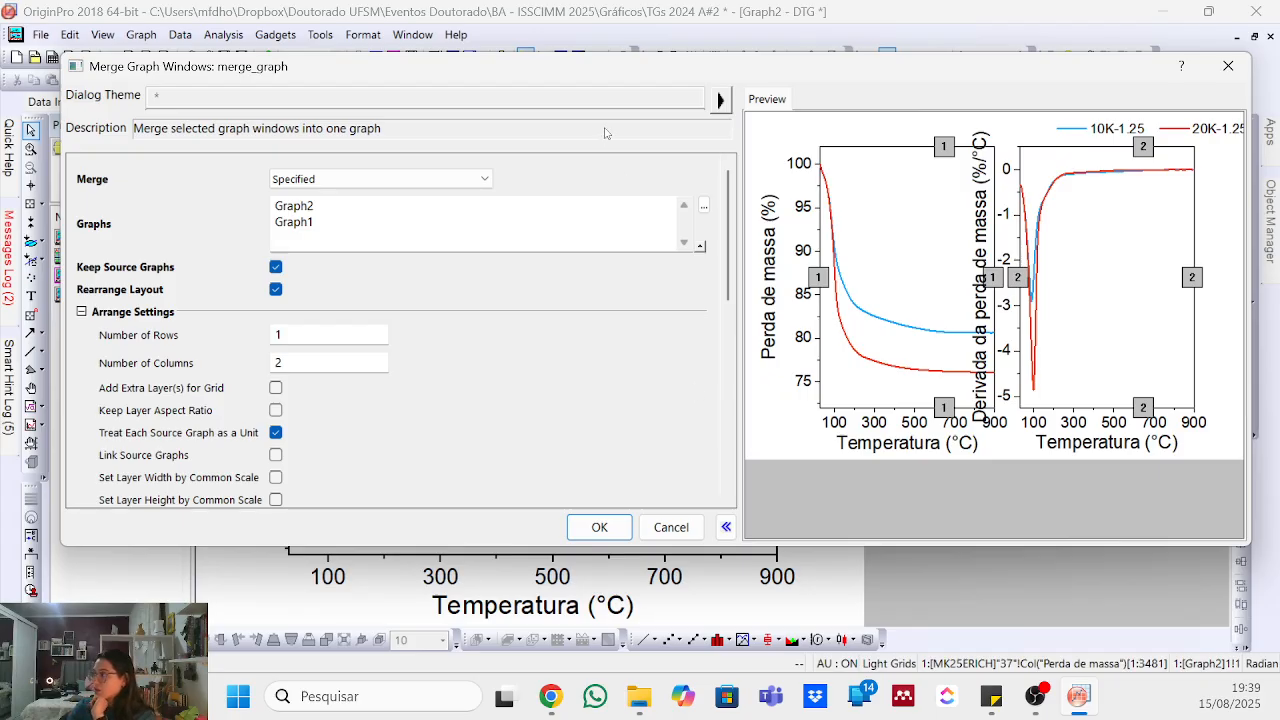
- Arrange the merged graphs in 2 rows and 1 column
click(324, 334)
key(BackSpace)
text(2)
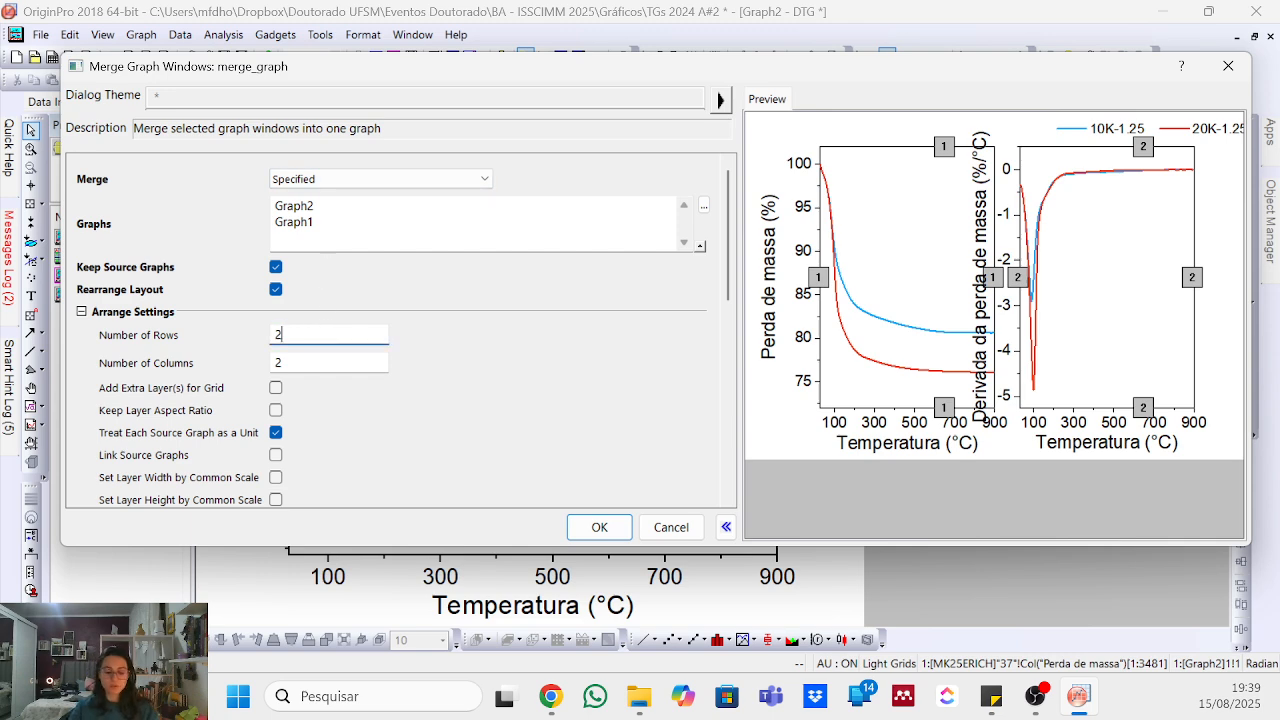
key(Tab)
text(1)
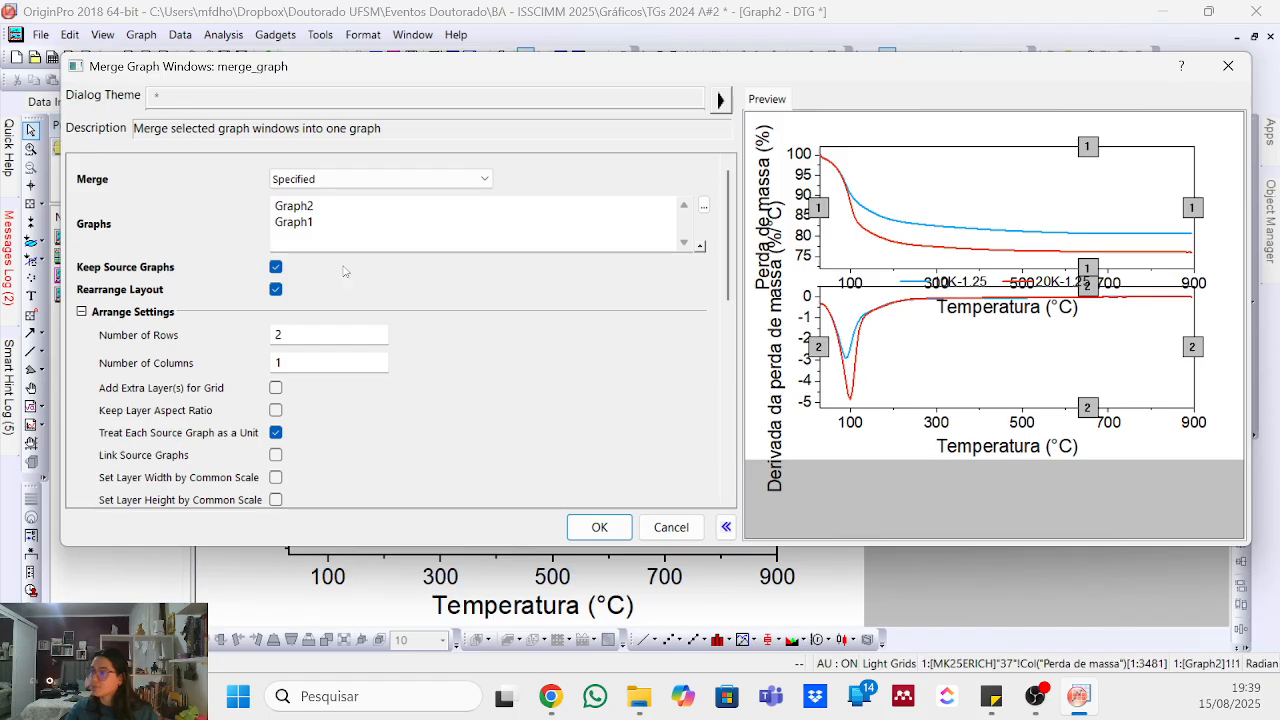
- Try the Add Extra Layer(s) for Grid and Keep Layer Aspect Ratio options on the merged layout
scroll(340, 266, down, 1)
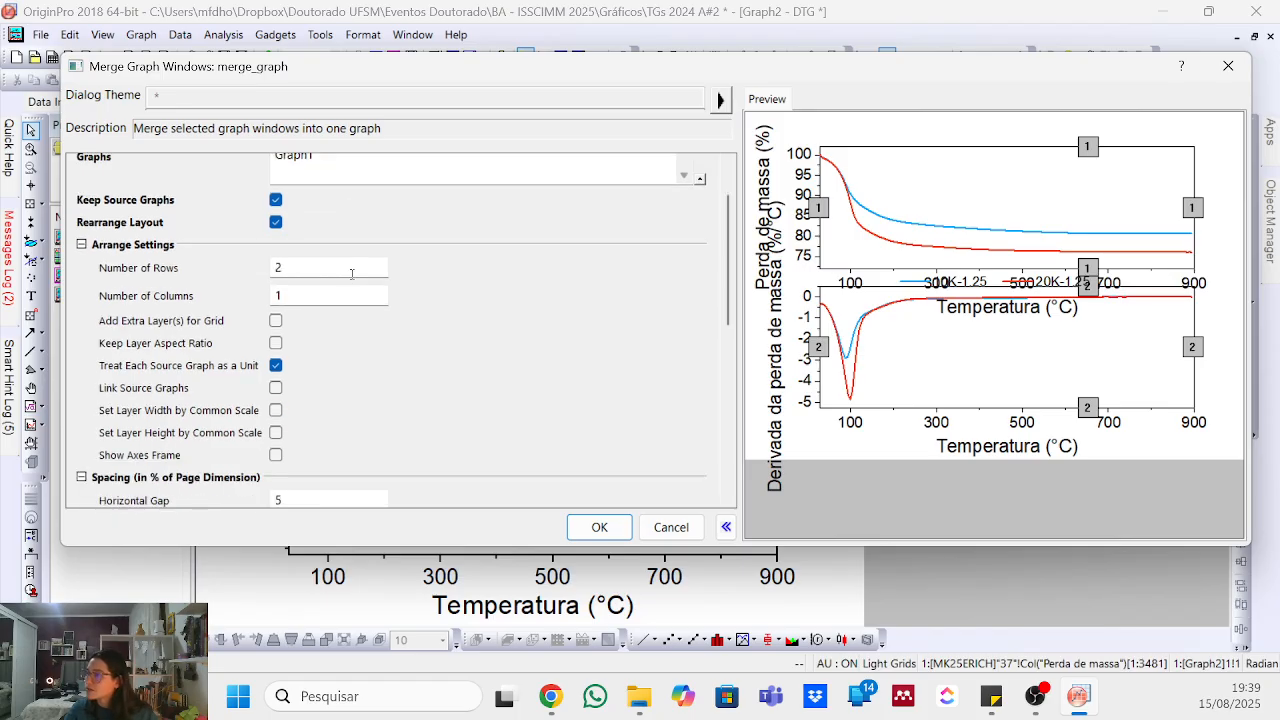
click(273, 323)
click(274, 322)
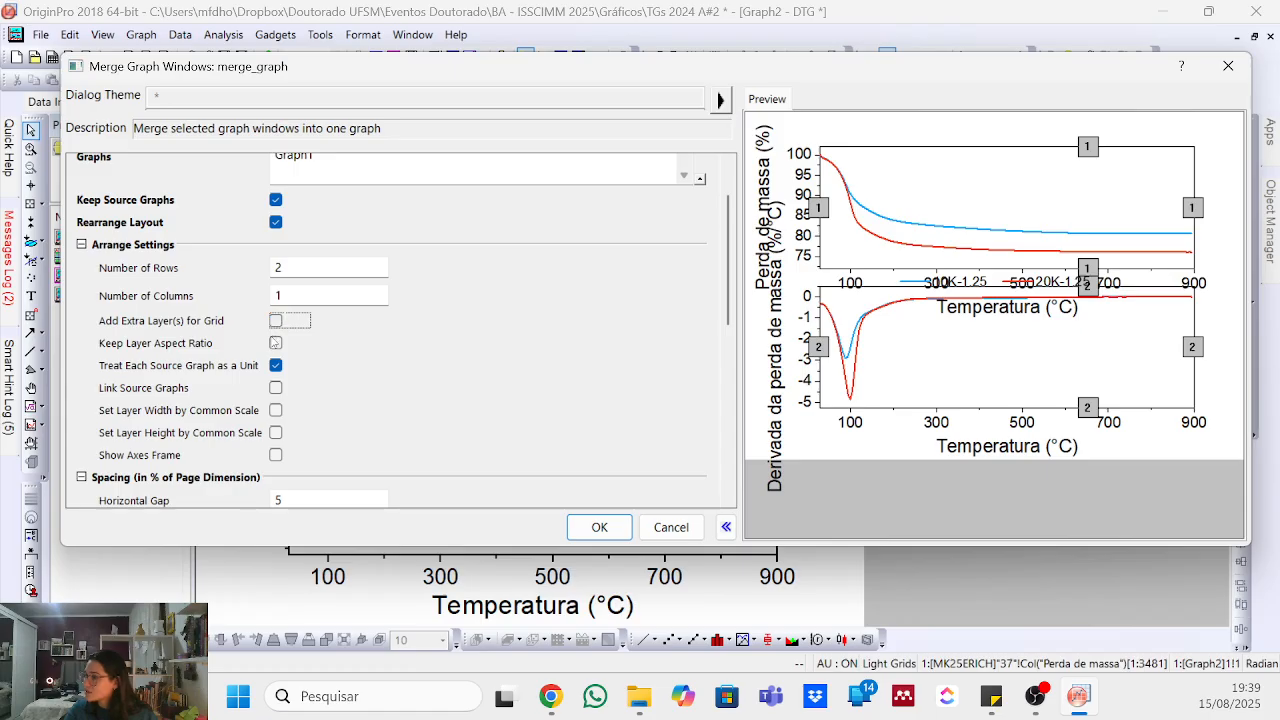
click(274, 344)
click(274, 344)
- Enable Link Source Graphs and Set Layer Width by Common Scale for the merge, leaving Set Layer Height by Common Scale off
scroll(275, 382, down, 1)
click(276, 366)
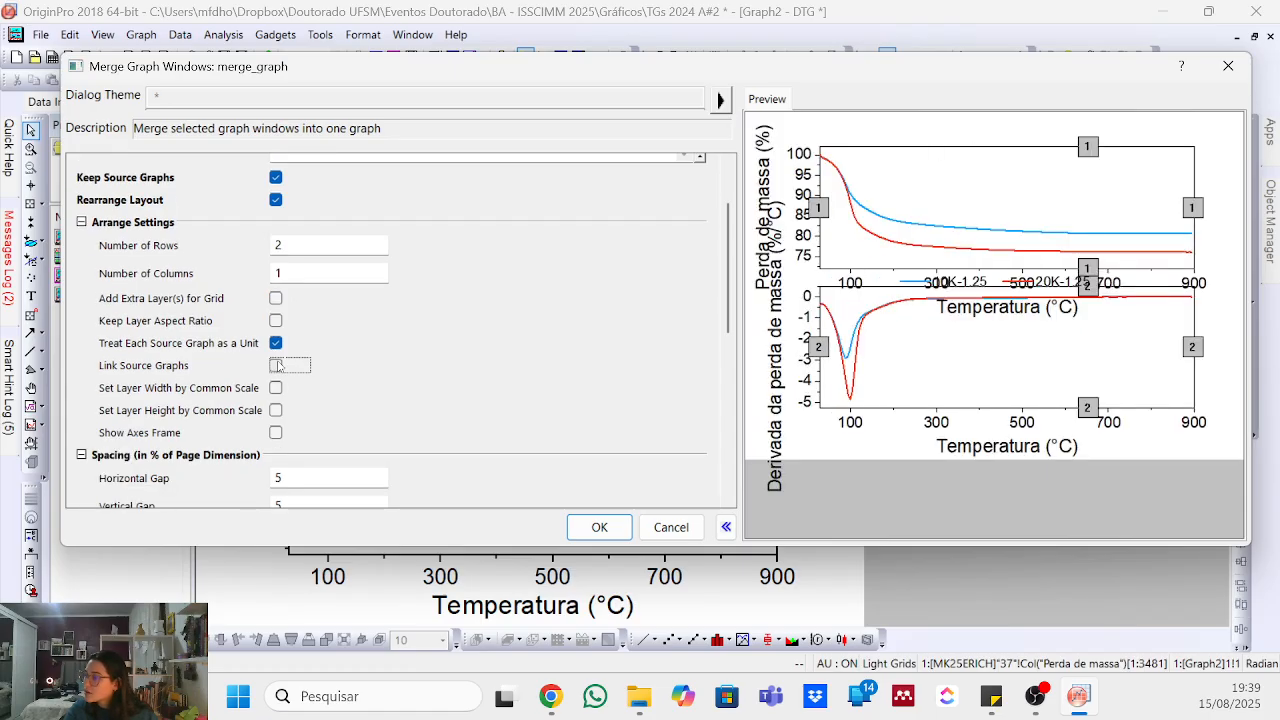
click(276, 366)
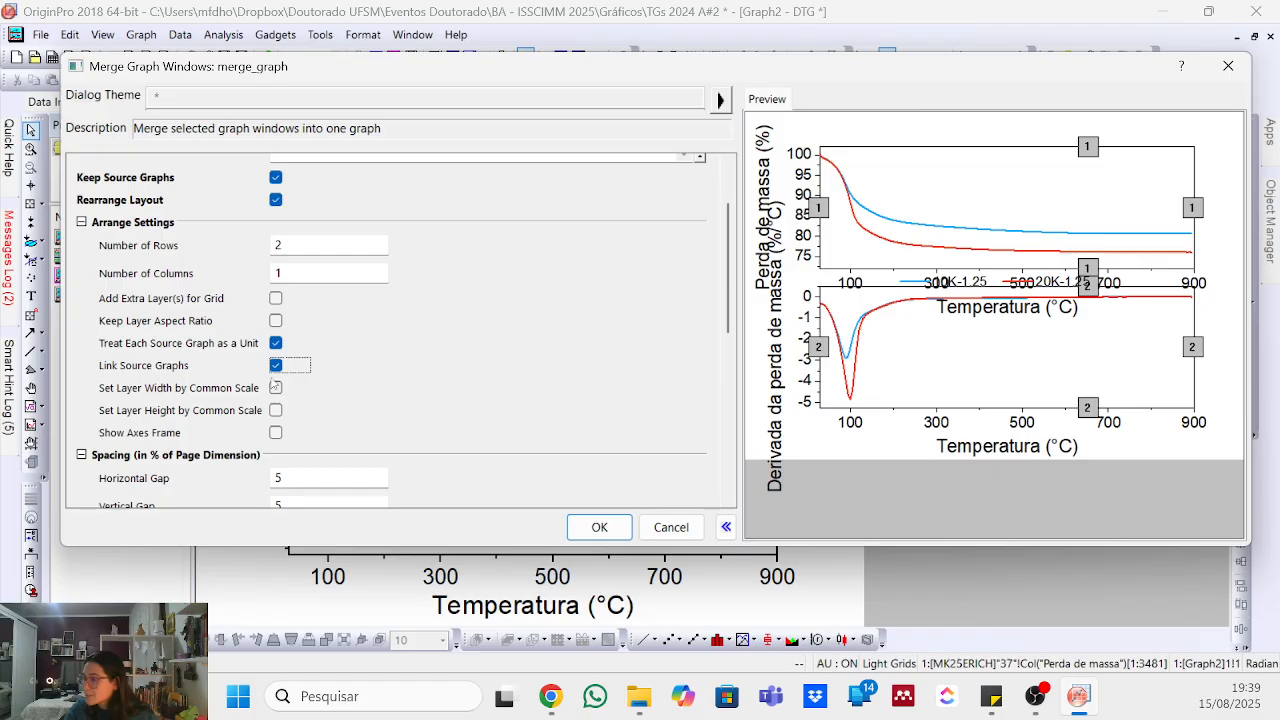
click(276, 387)
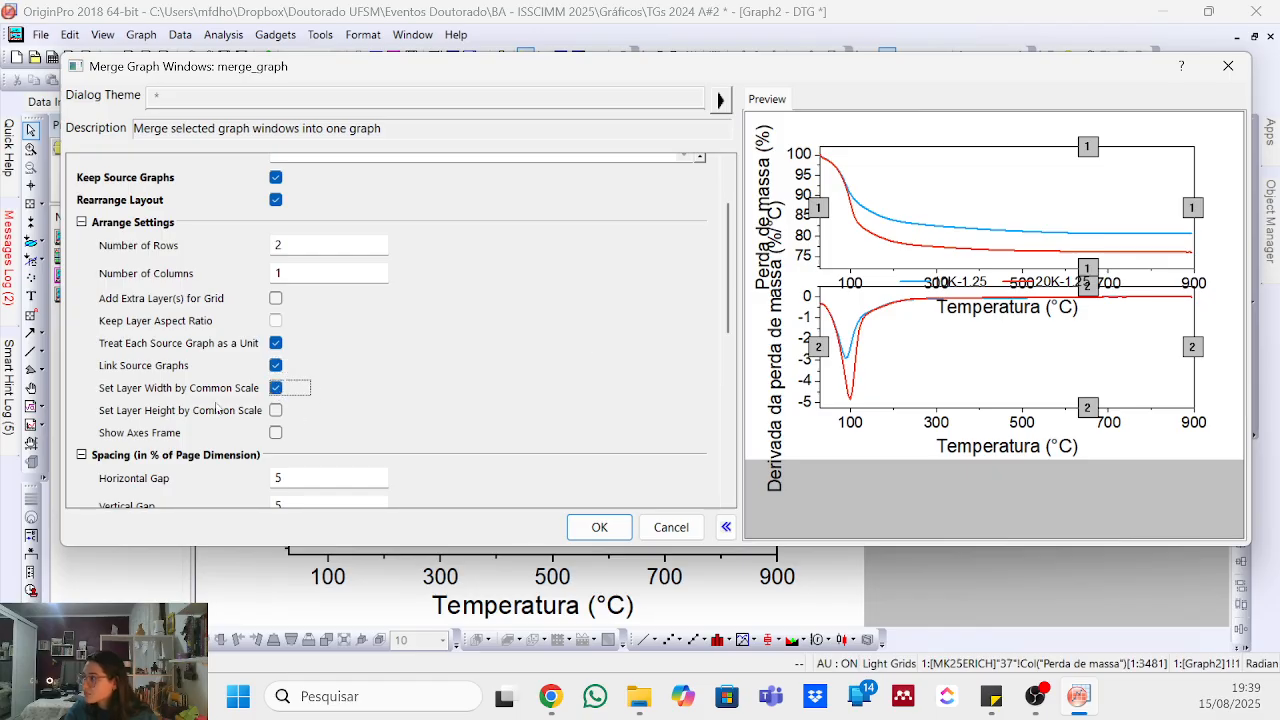
click(276, 410)
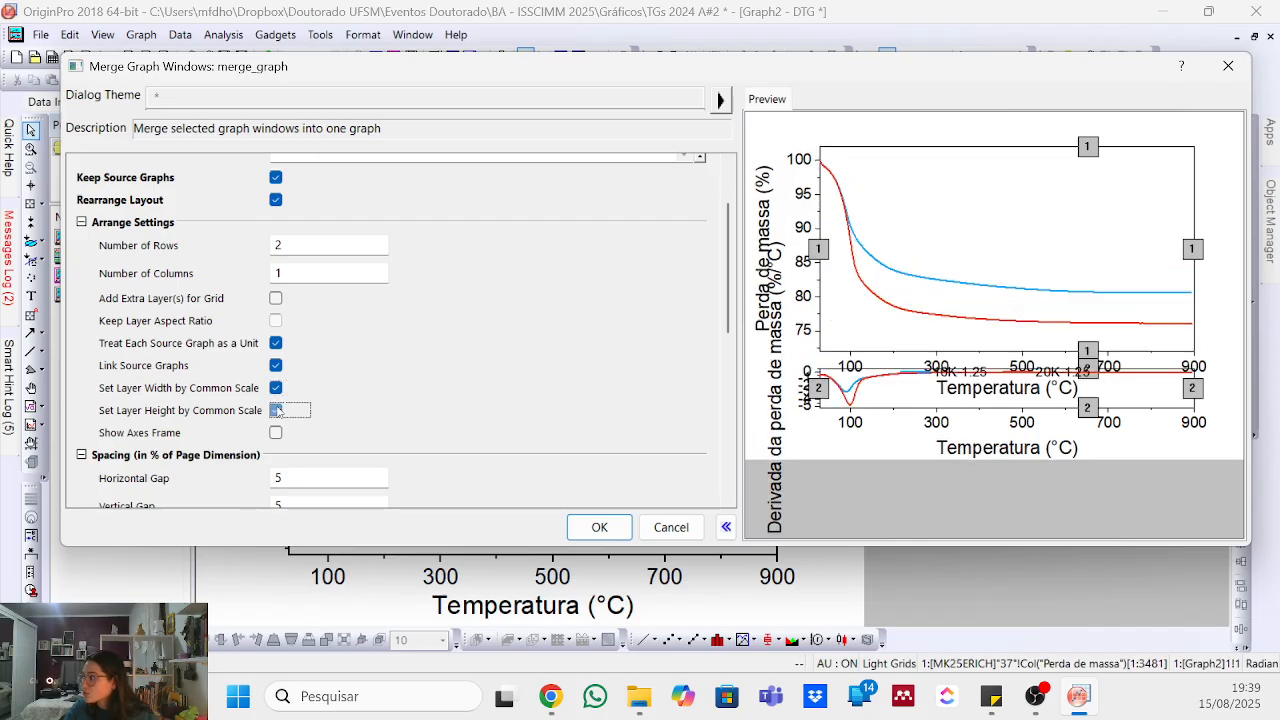
click(277, 410)
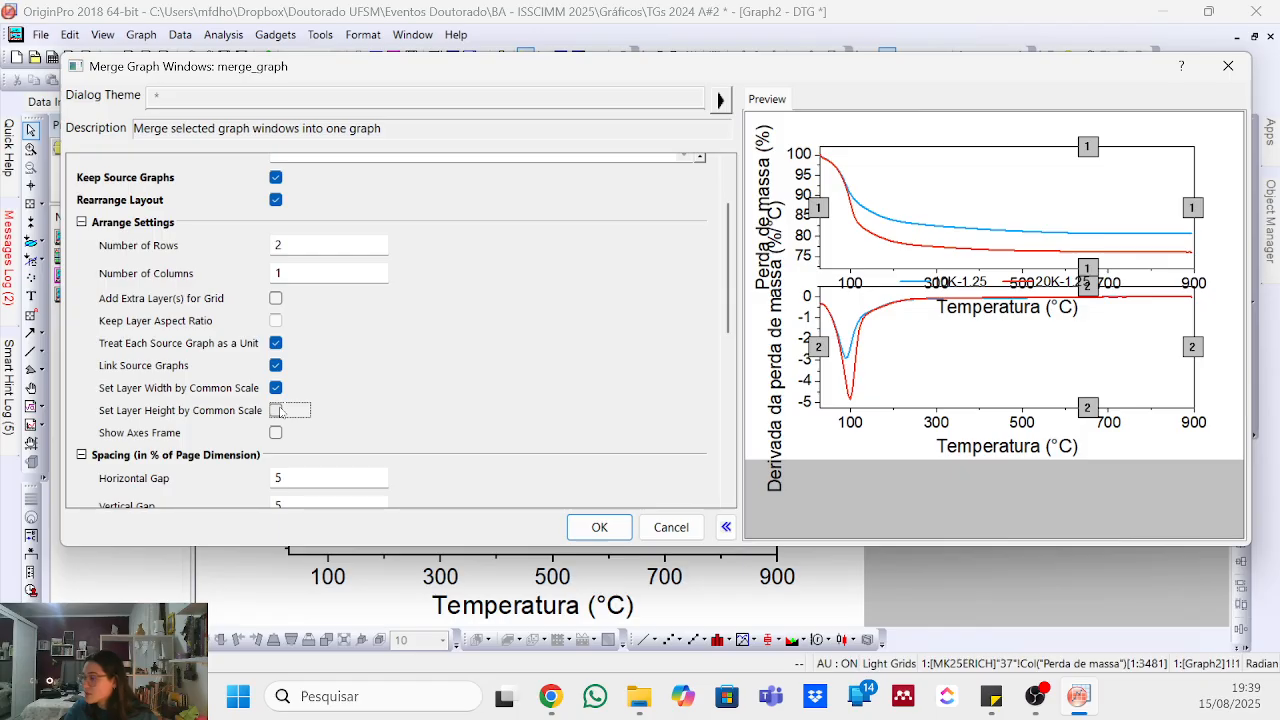
- Set the vertical gap between the merged graphs to 10% of the page dimension
scroll(285, 425, down, 2)
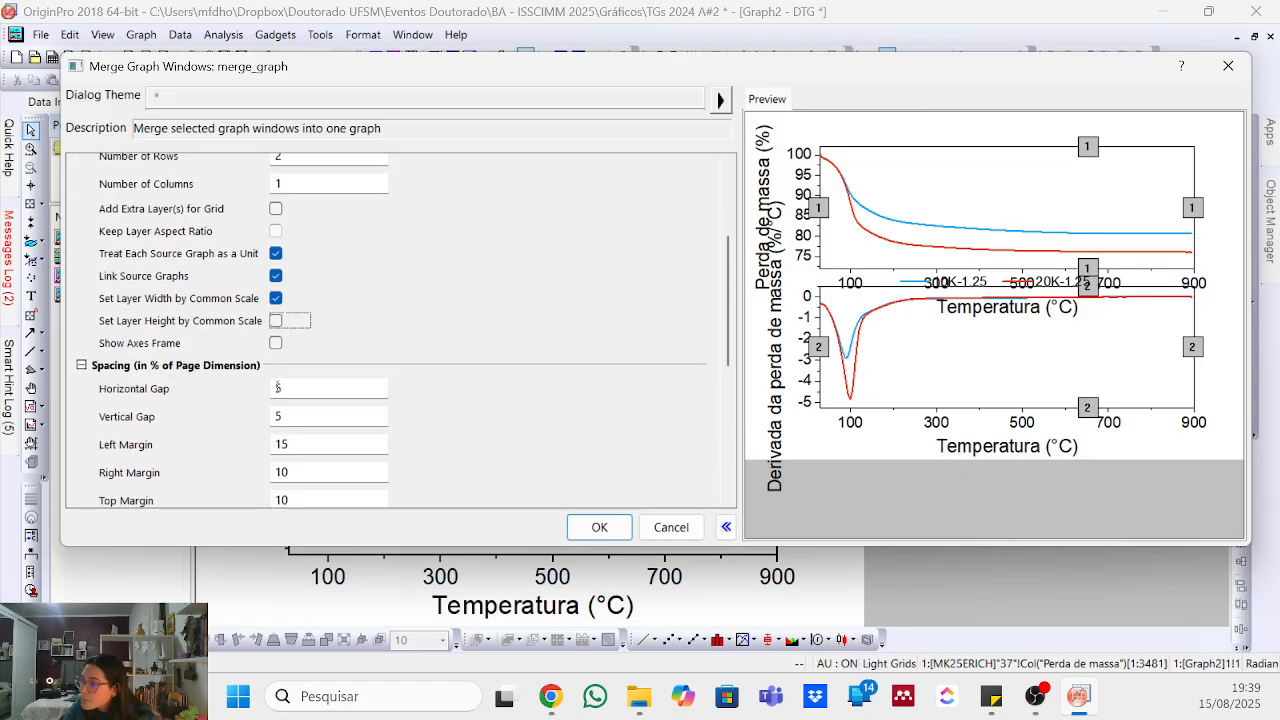
double_click(293, 389)
scroll(301, 392, down, 1)
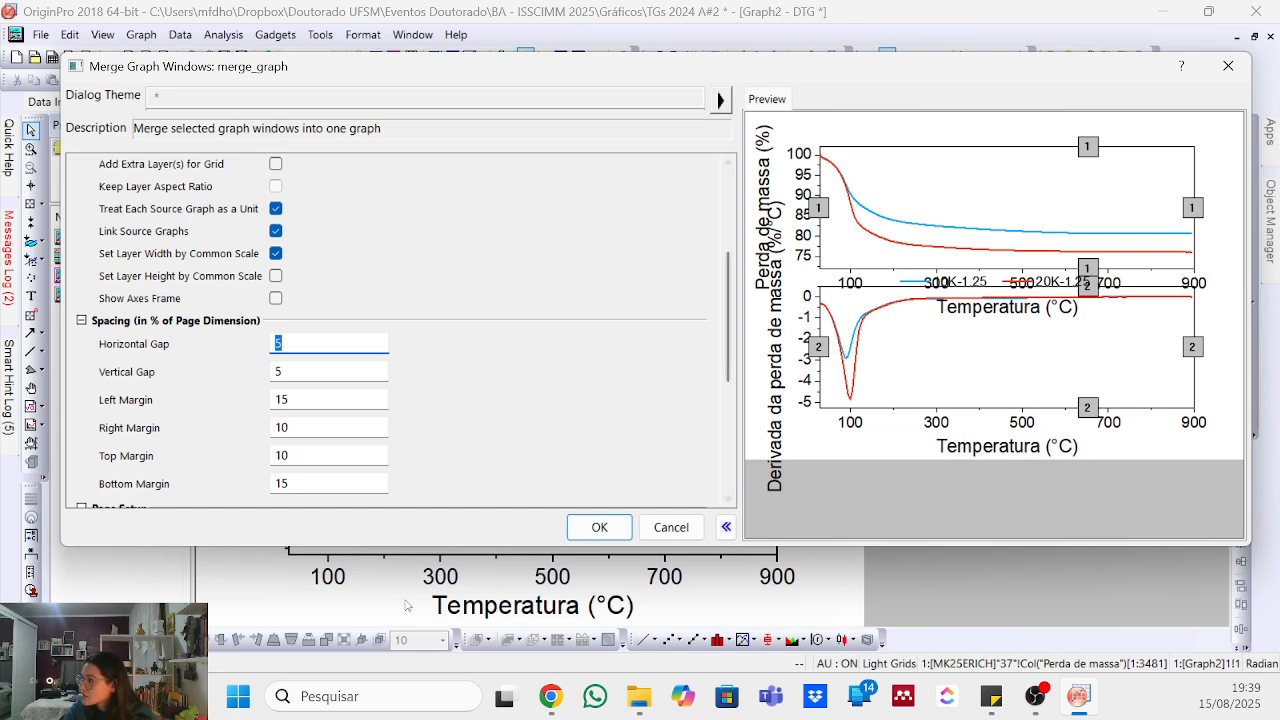
double_click(283, 371)
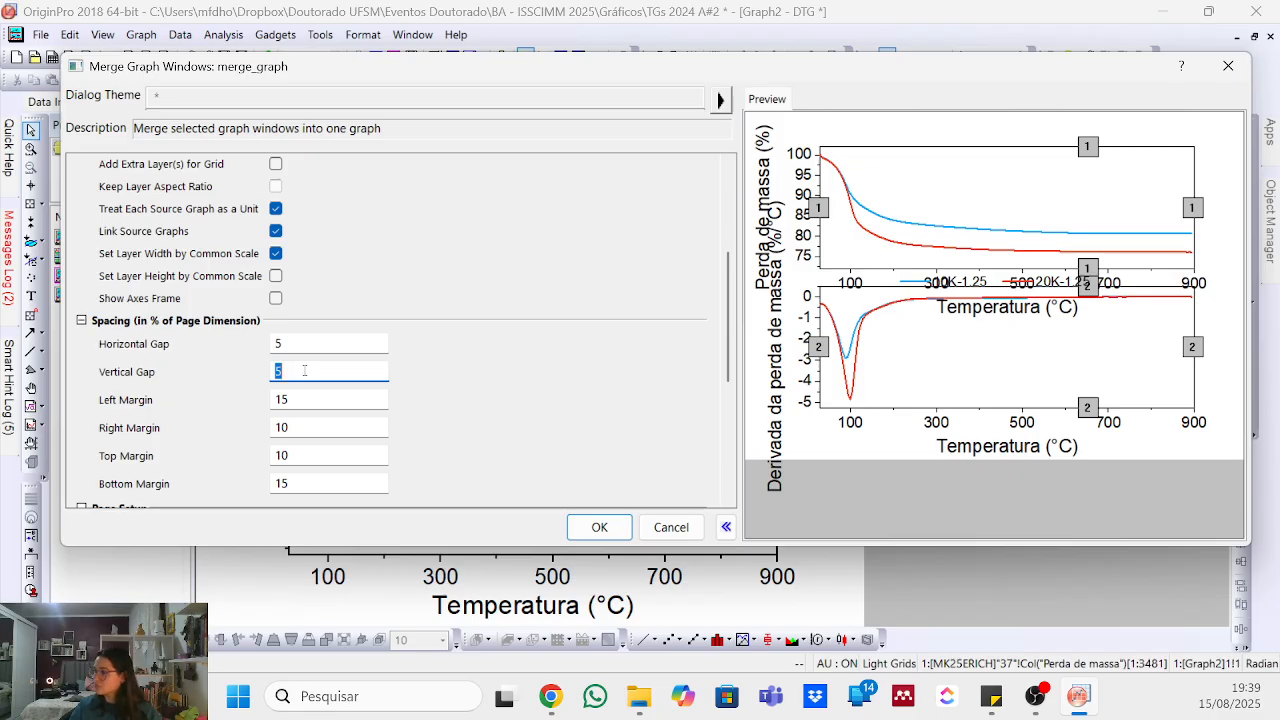
text(10)
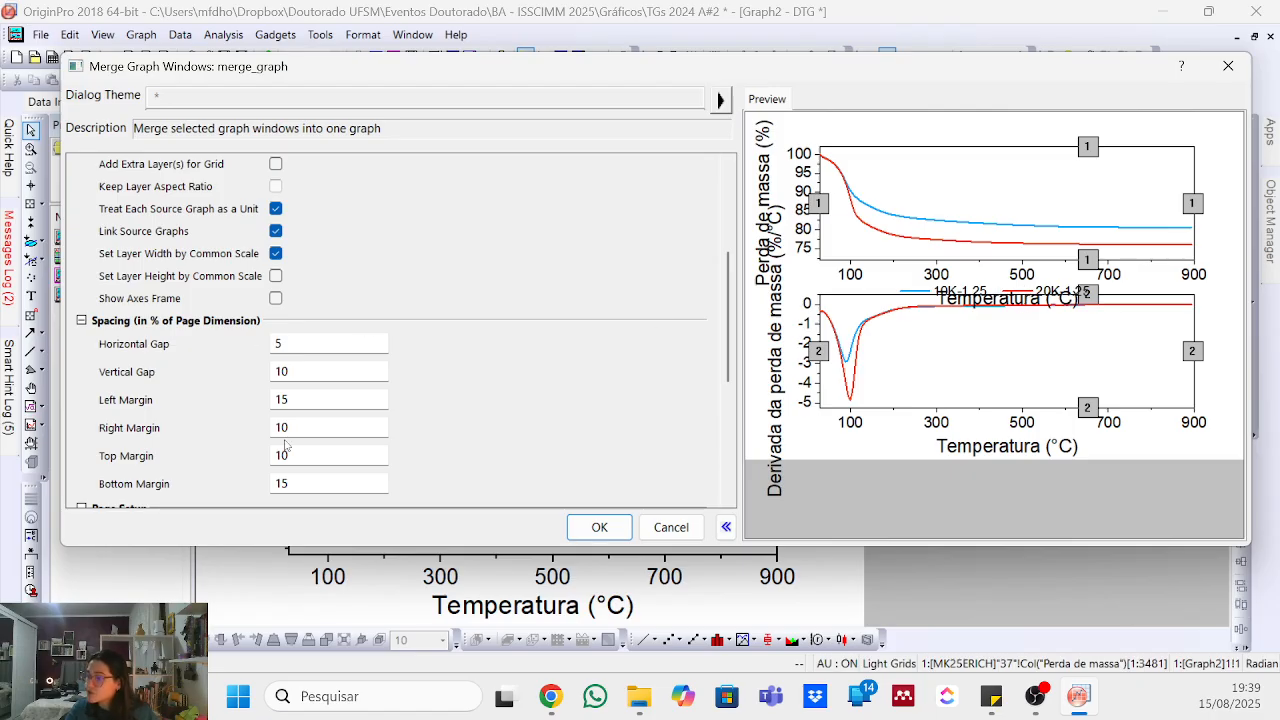
- Set the merged page's right margin to 4% and its top margin to 8%
double_click(303, 399)
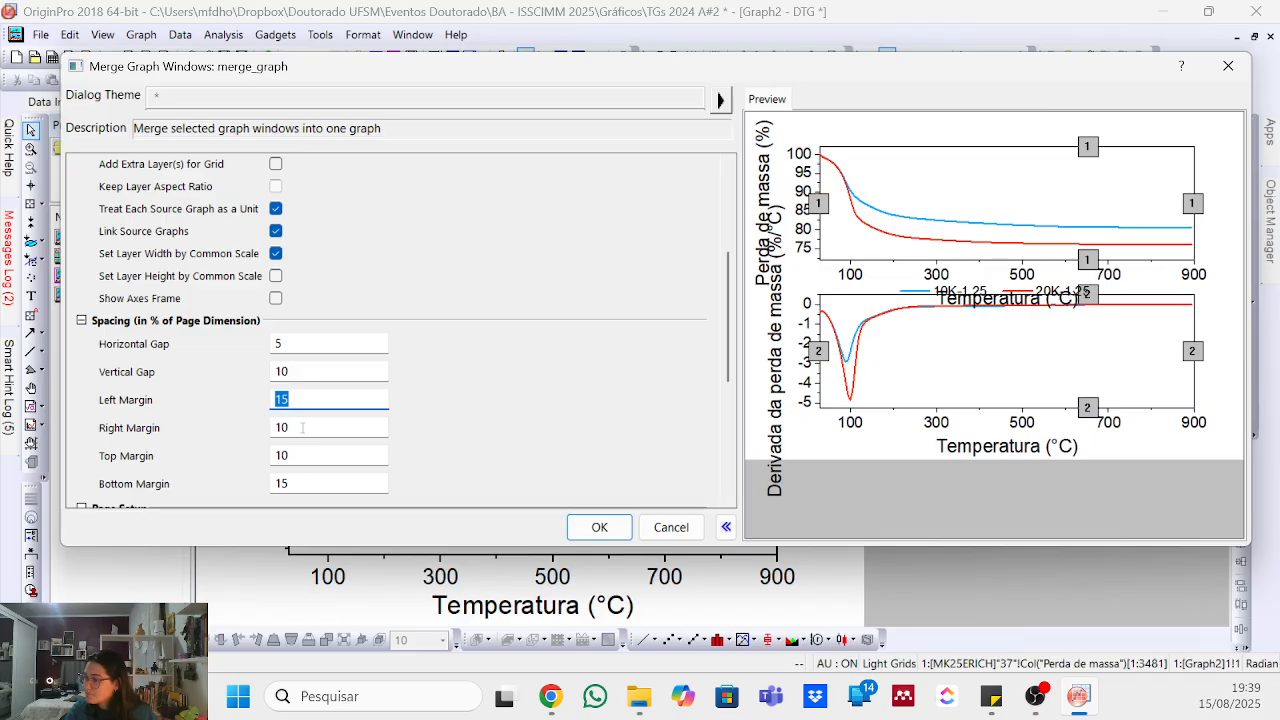
double_click(304, 427)
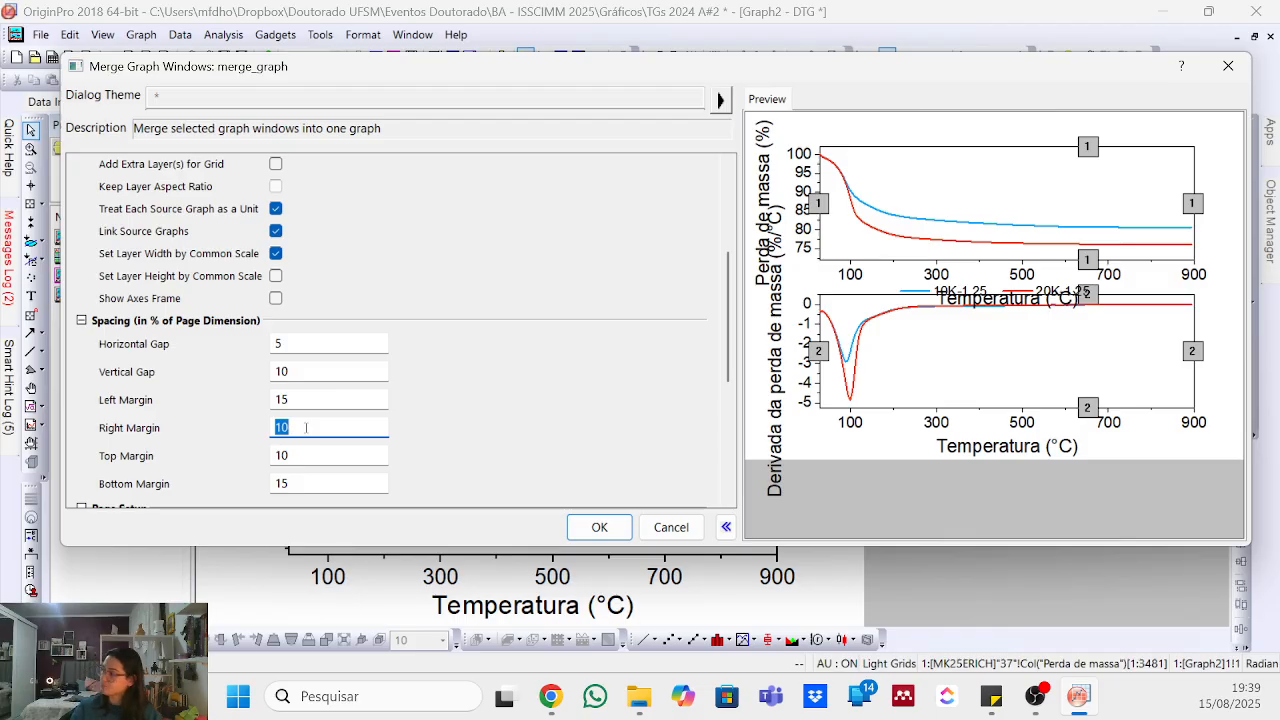
text(4)
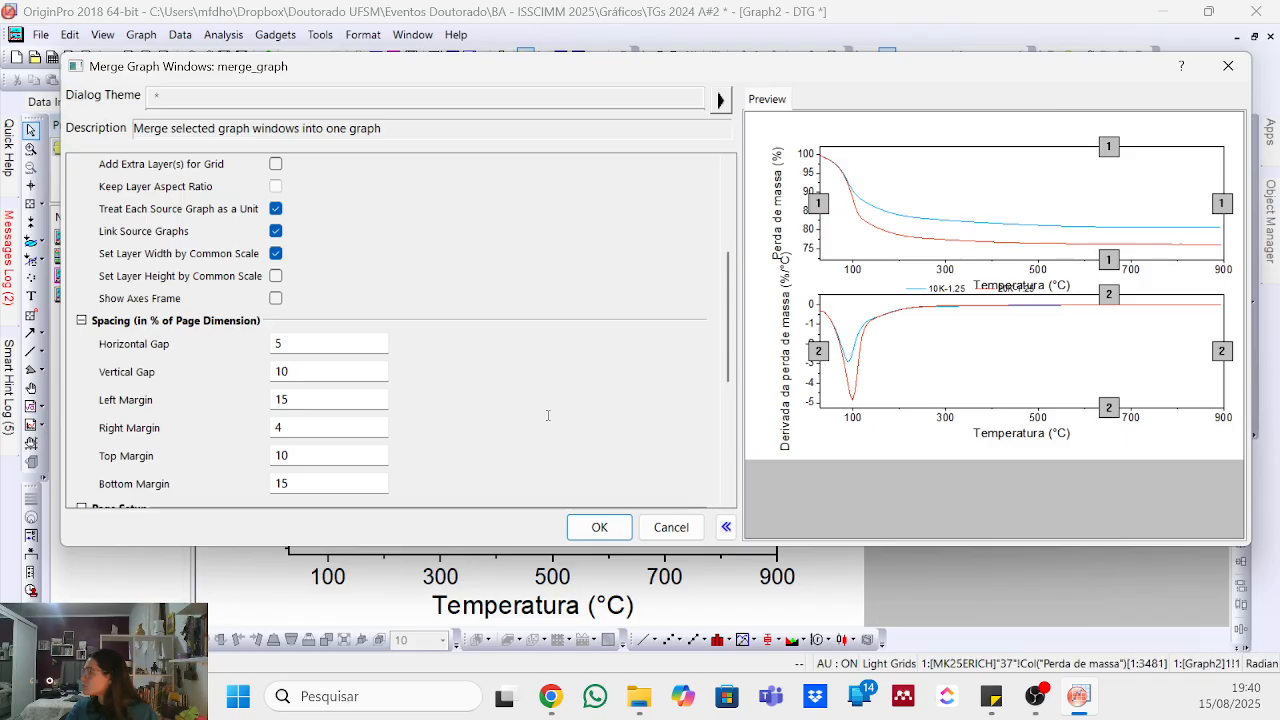
click(328, 458)
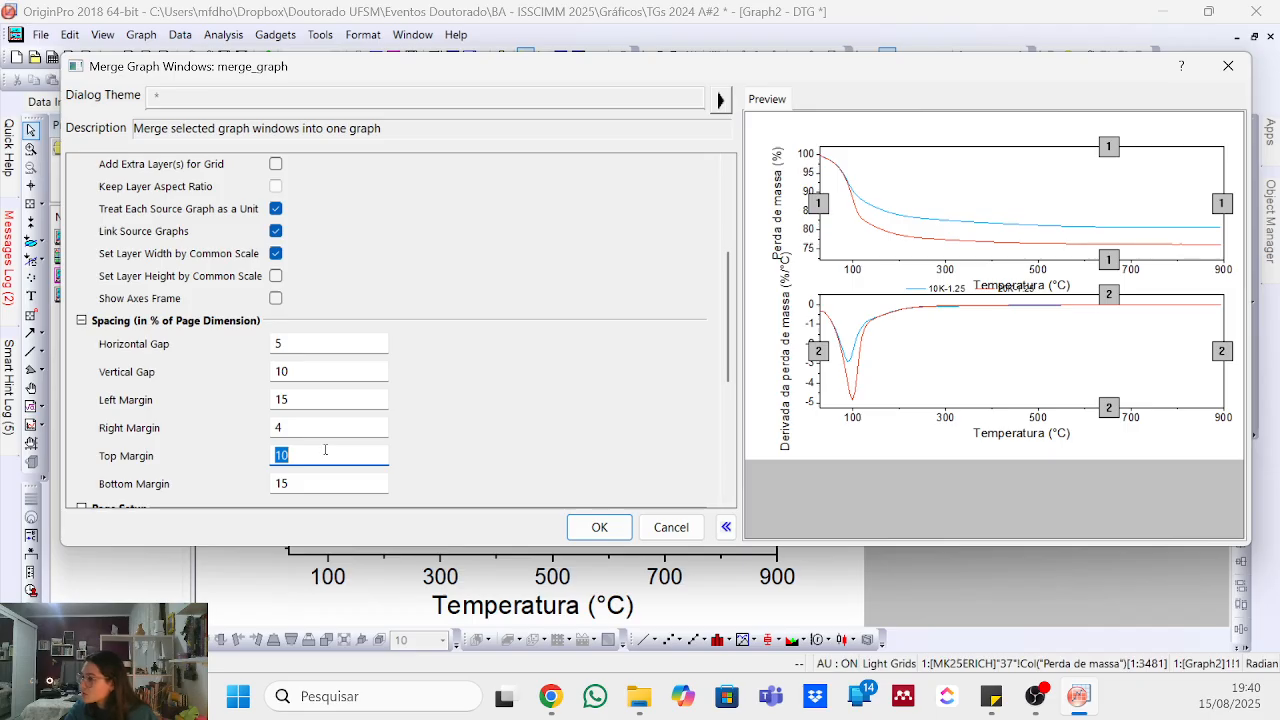
text(8)
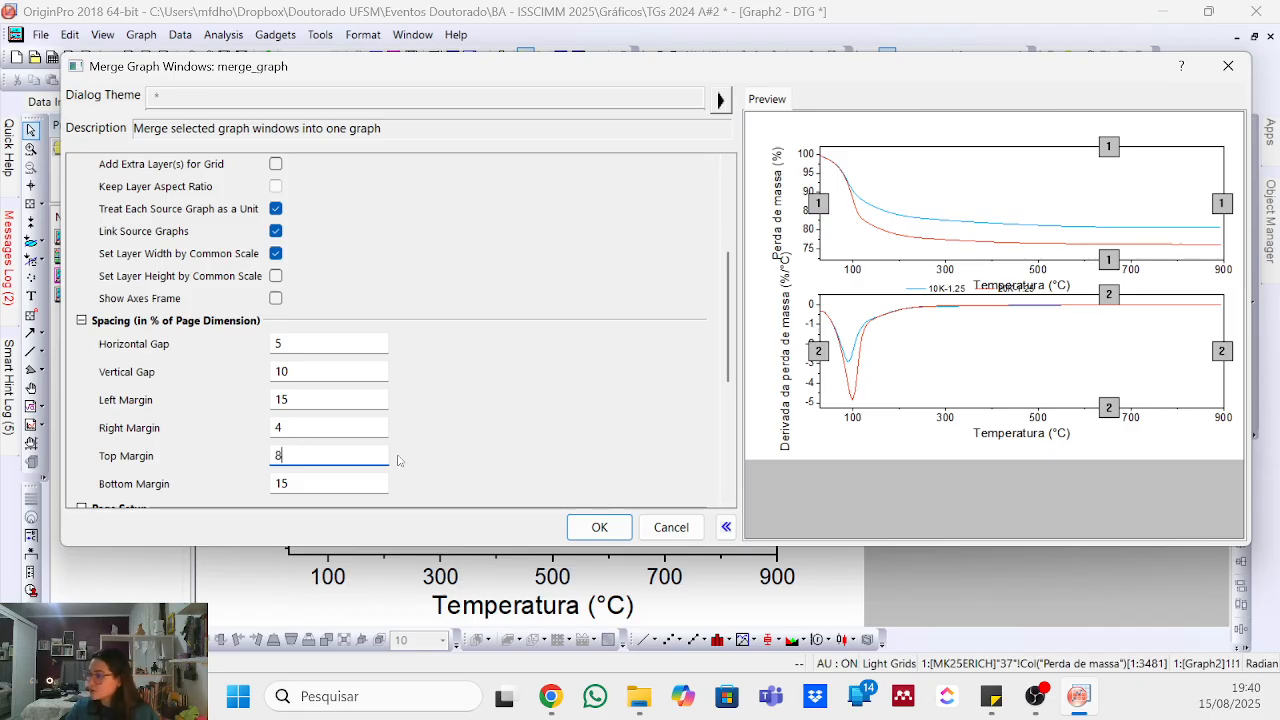
click(415, 429)
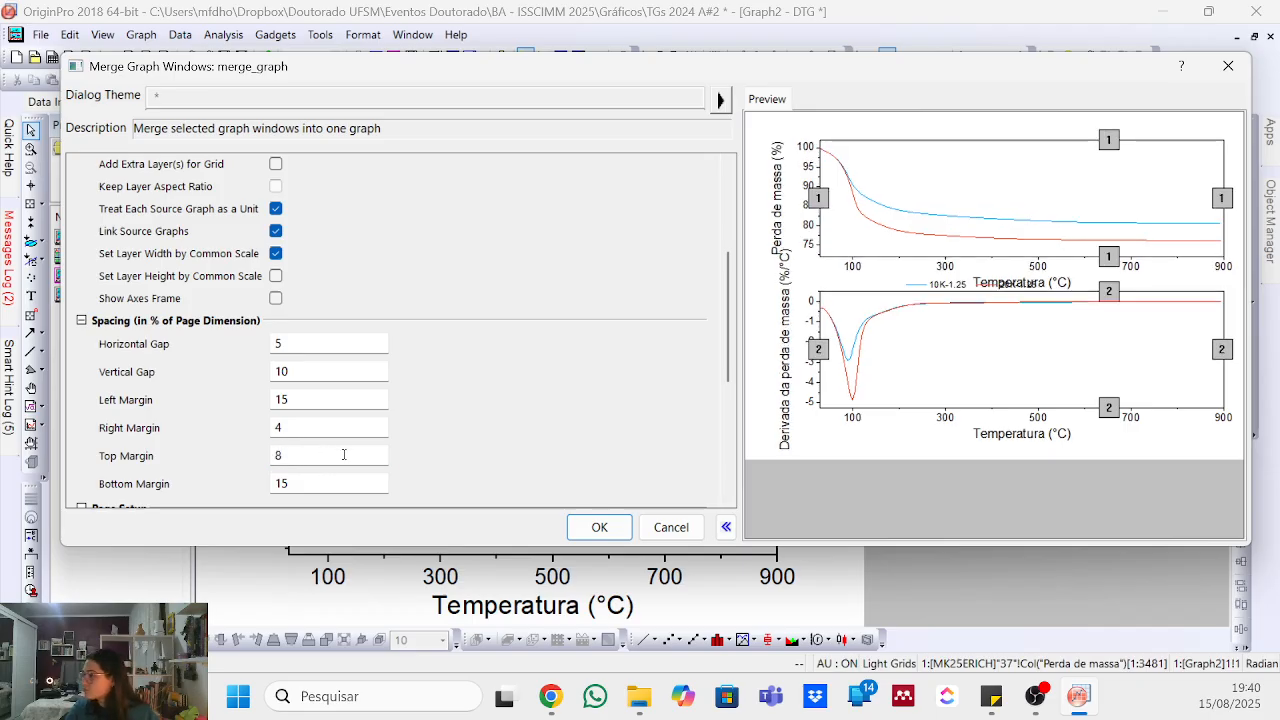
- Set the bottom margin to 10% of the page dimension and create the merged graph
click(318, 477)
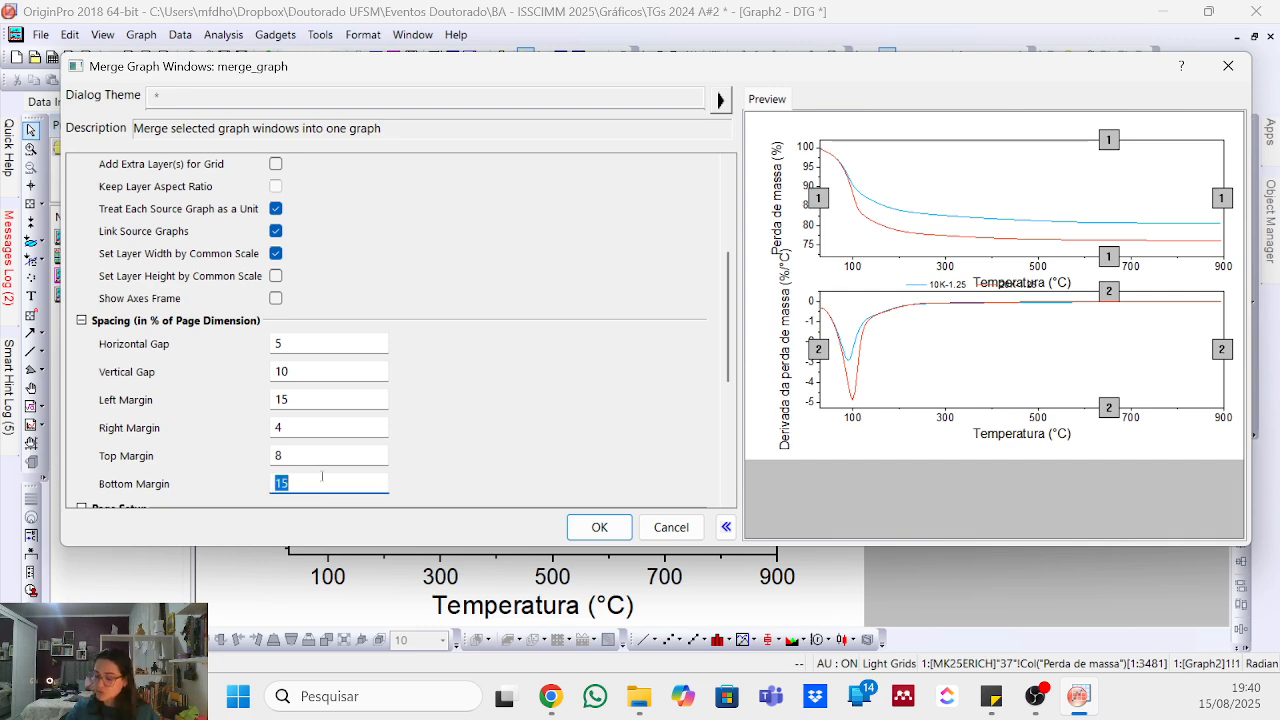
text(8)
click(656, 367)
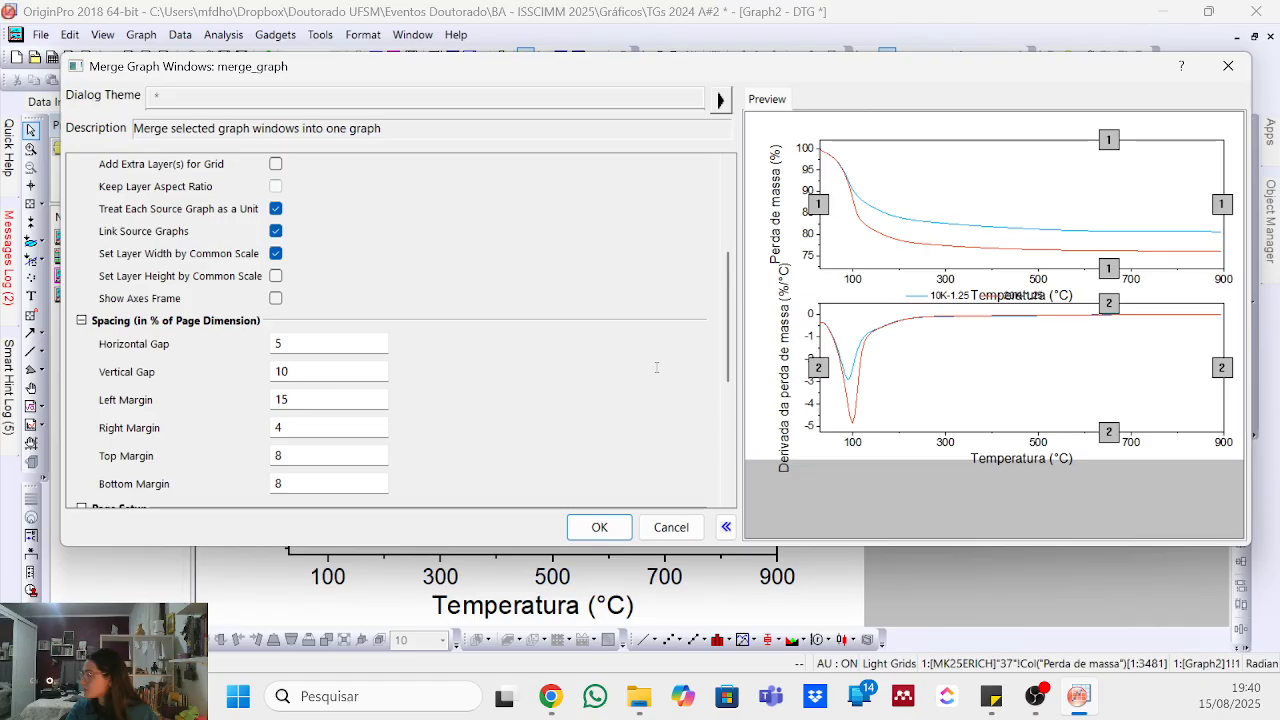
click(351, 481)
text(10)
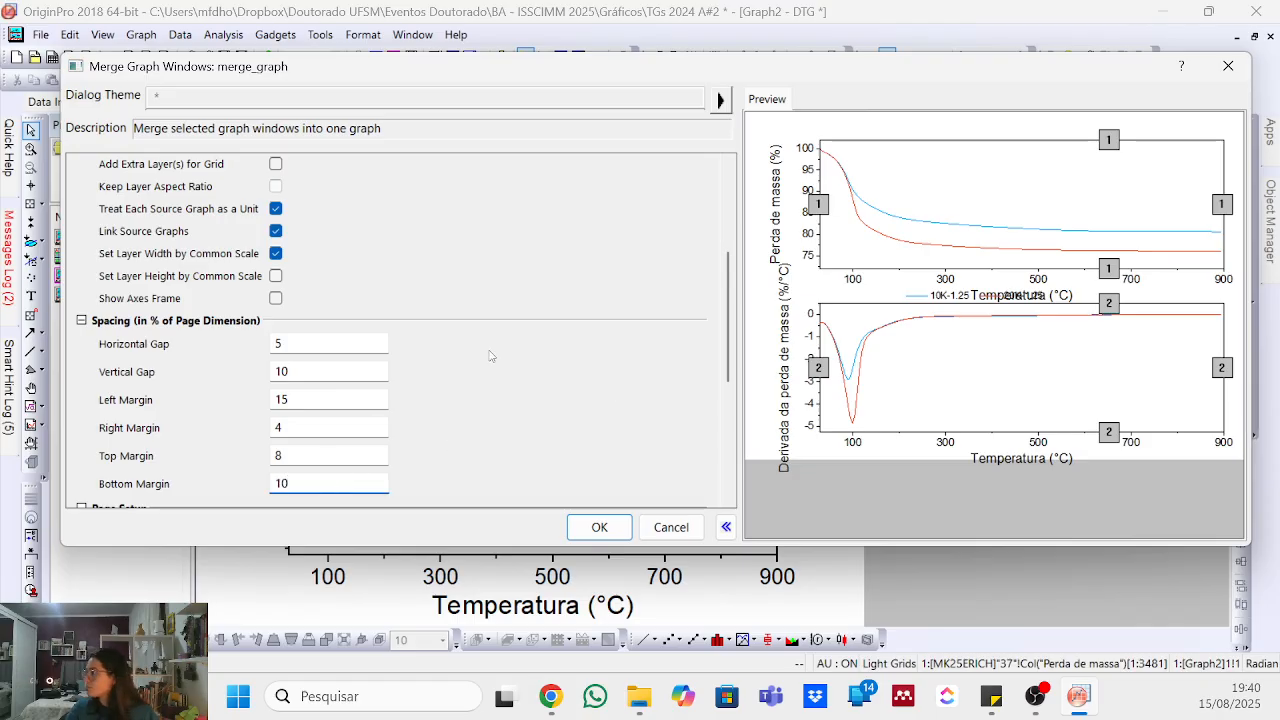
click(490, 357)
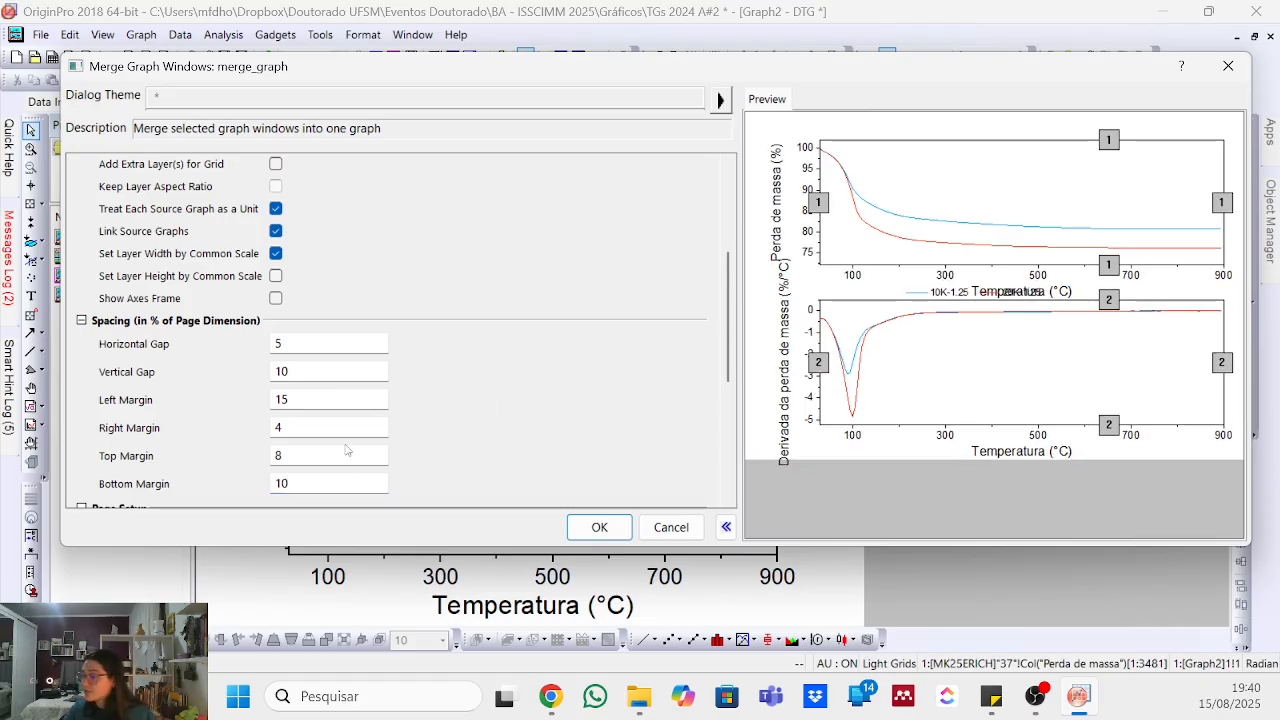
scroll(471, 471, down, 6)
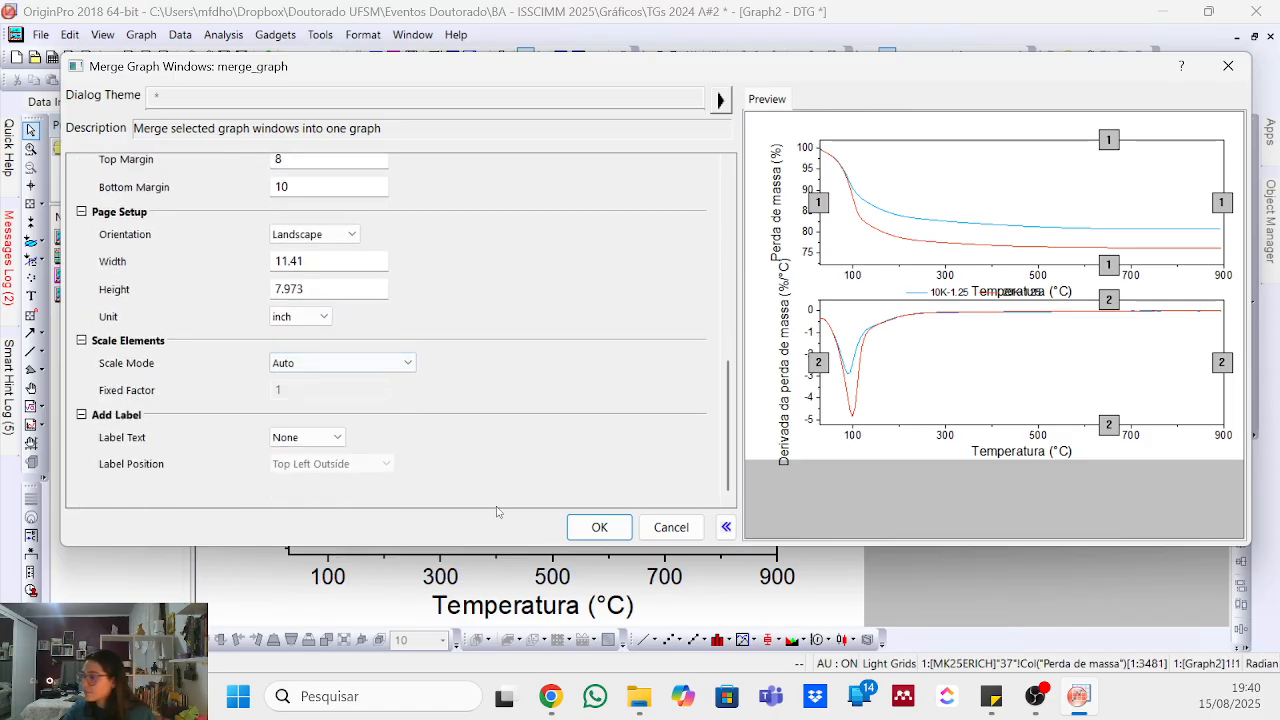
click(599, 527)
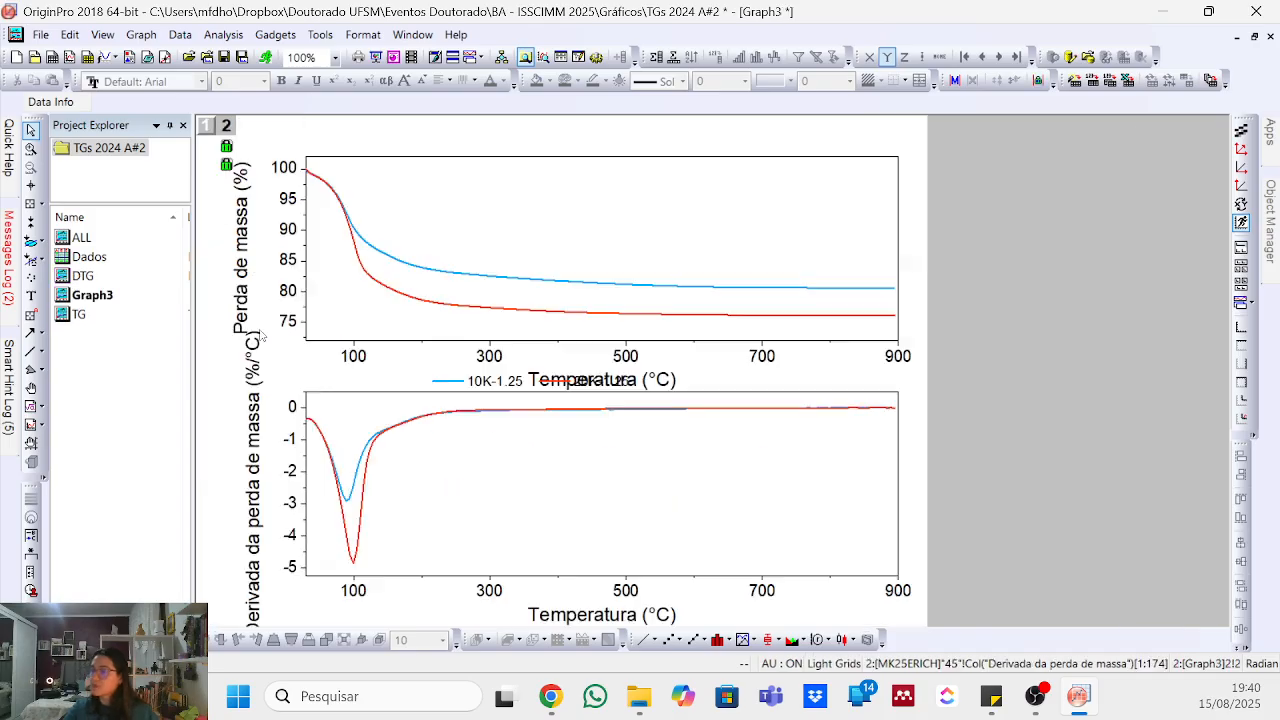
- Rename the merged graph window as separados
right_click(126, 295)
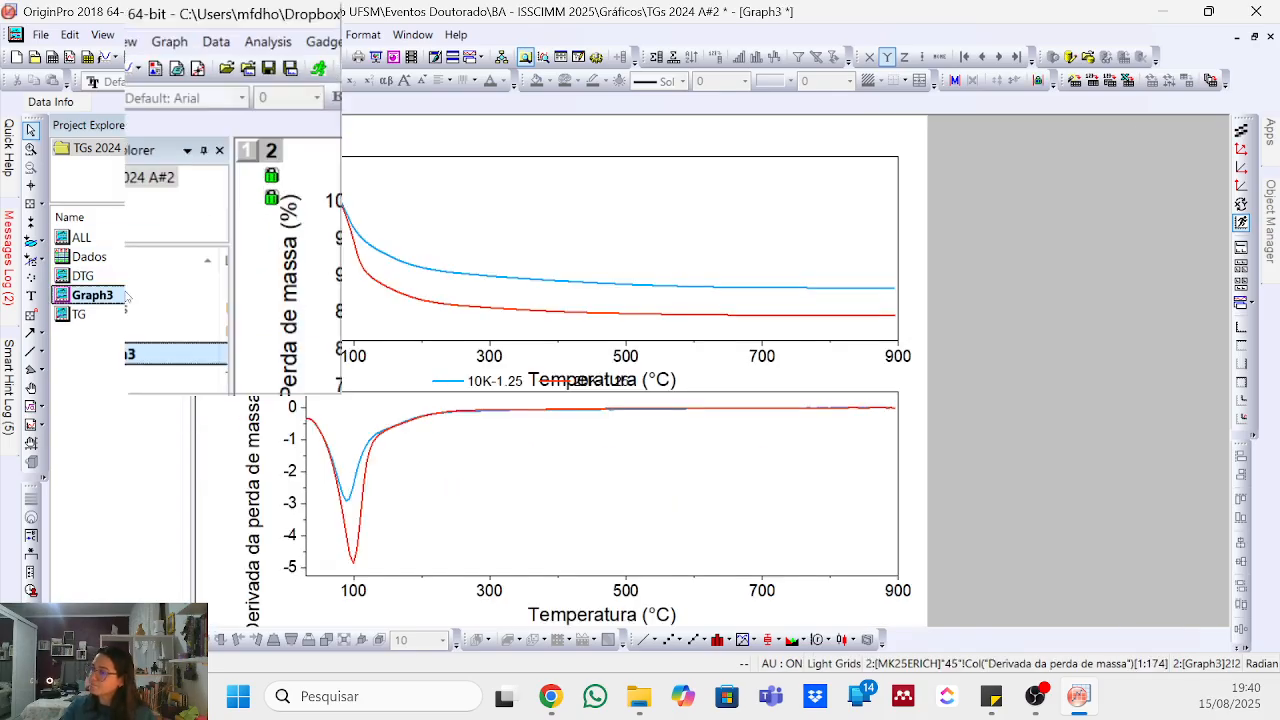
click(234, 184)
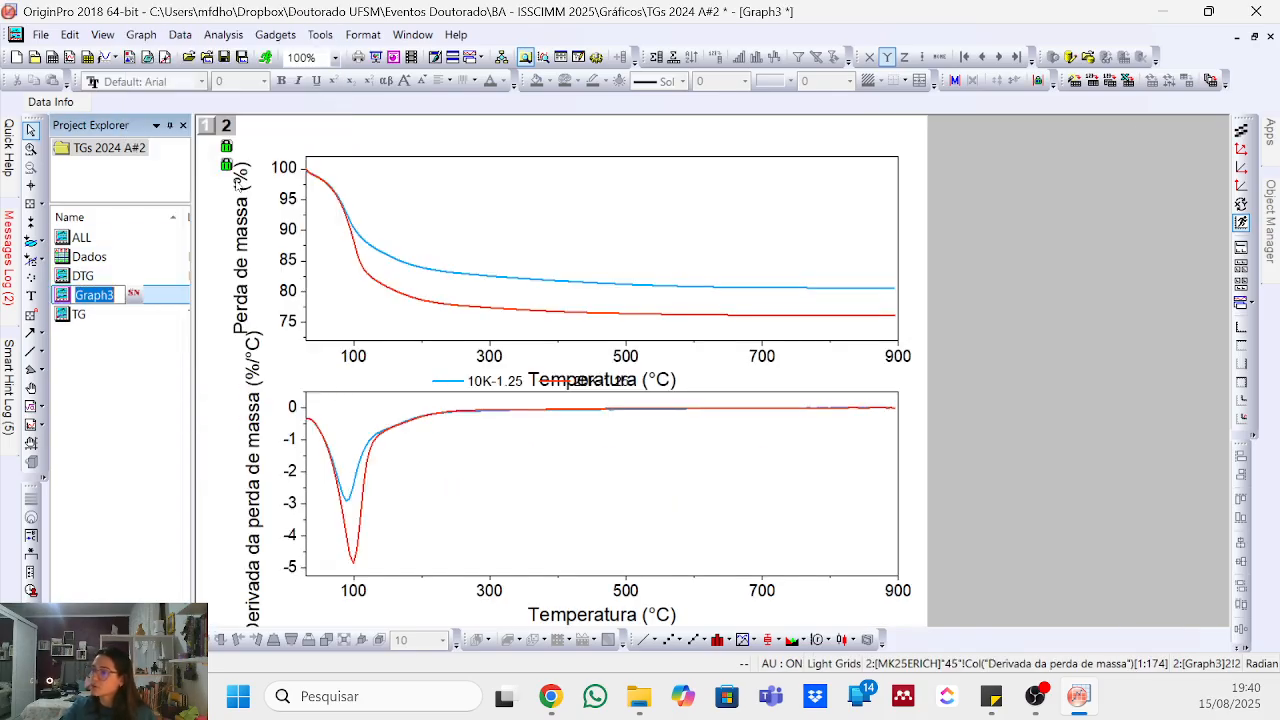
text(separados)
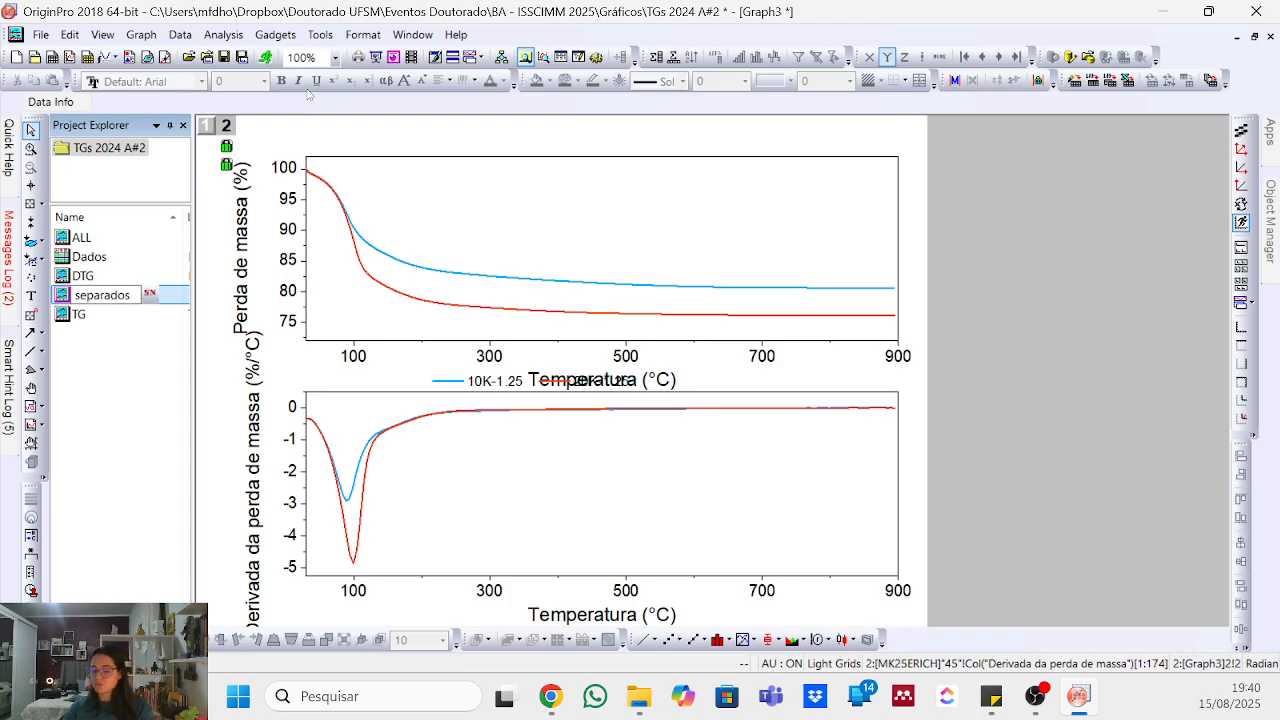
key(Return)
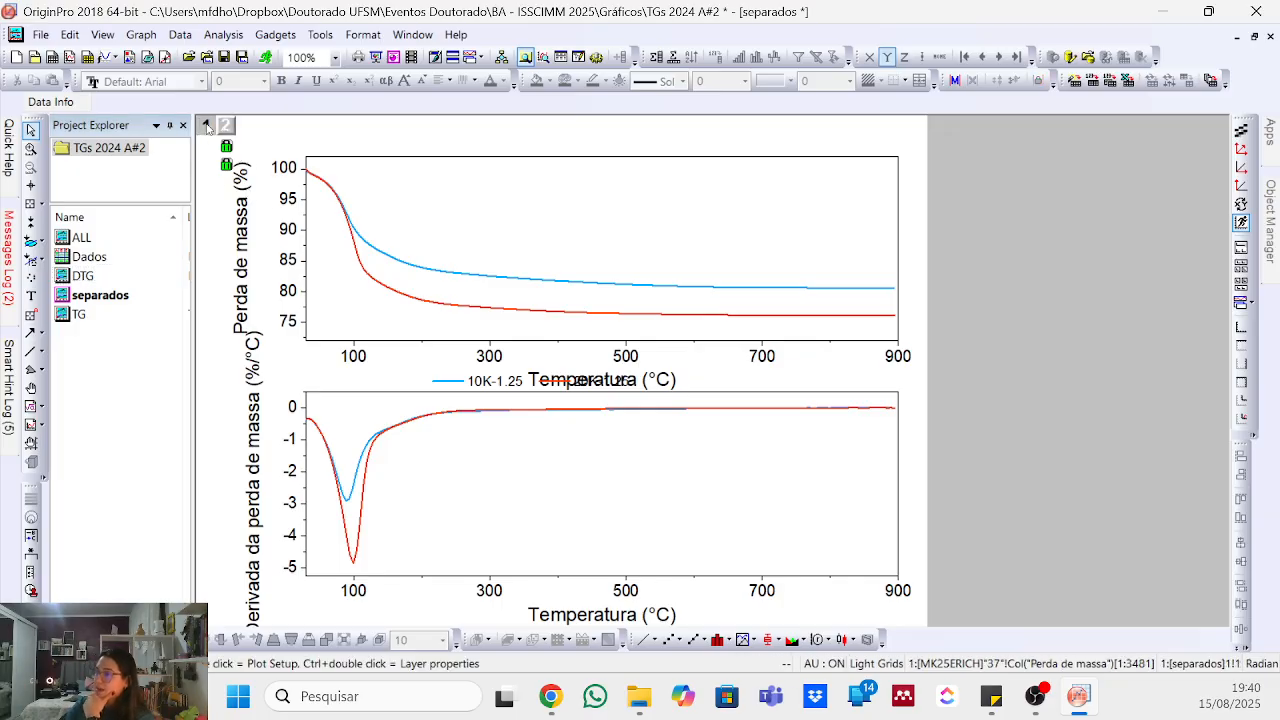
- Check the layer properties of the lower derivative graph and of the upper mass loss graph without changing them
click(204, 124)
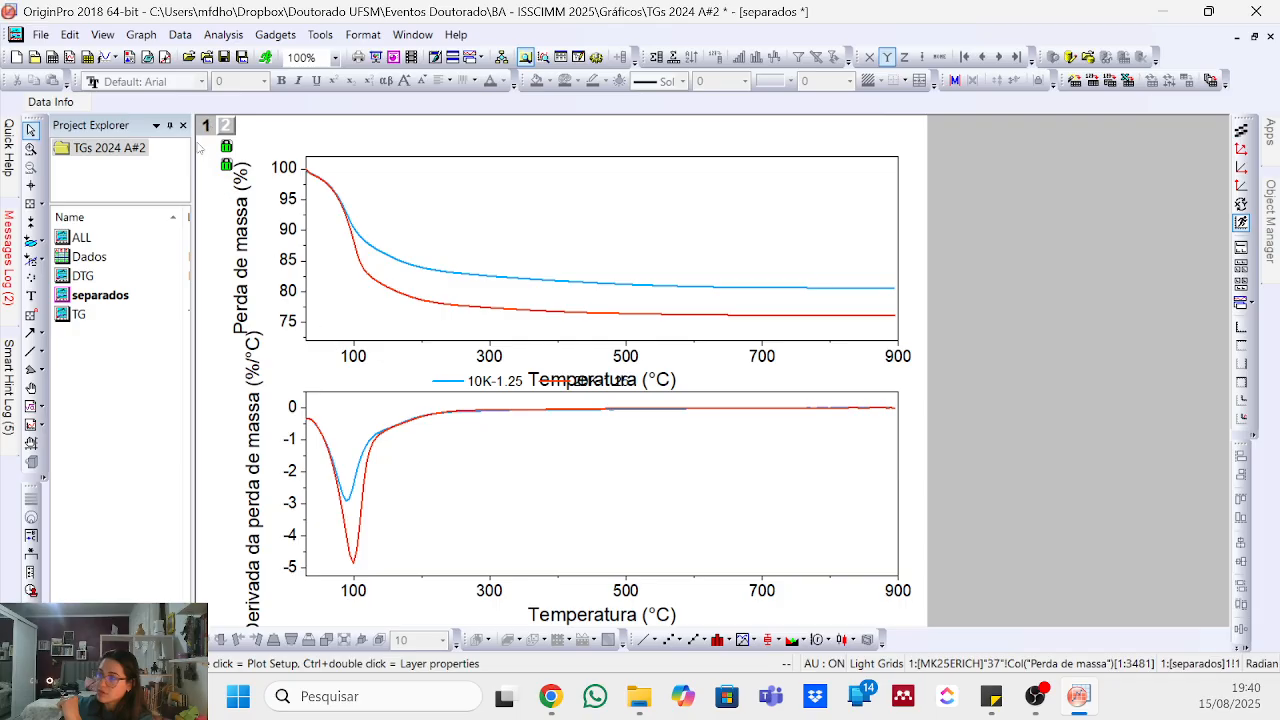
double_click(420, 466)
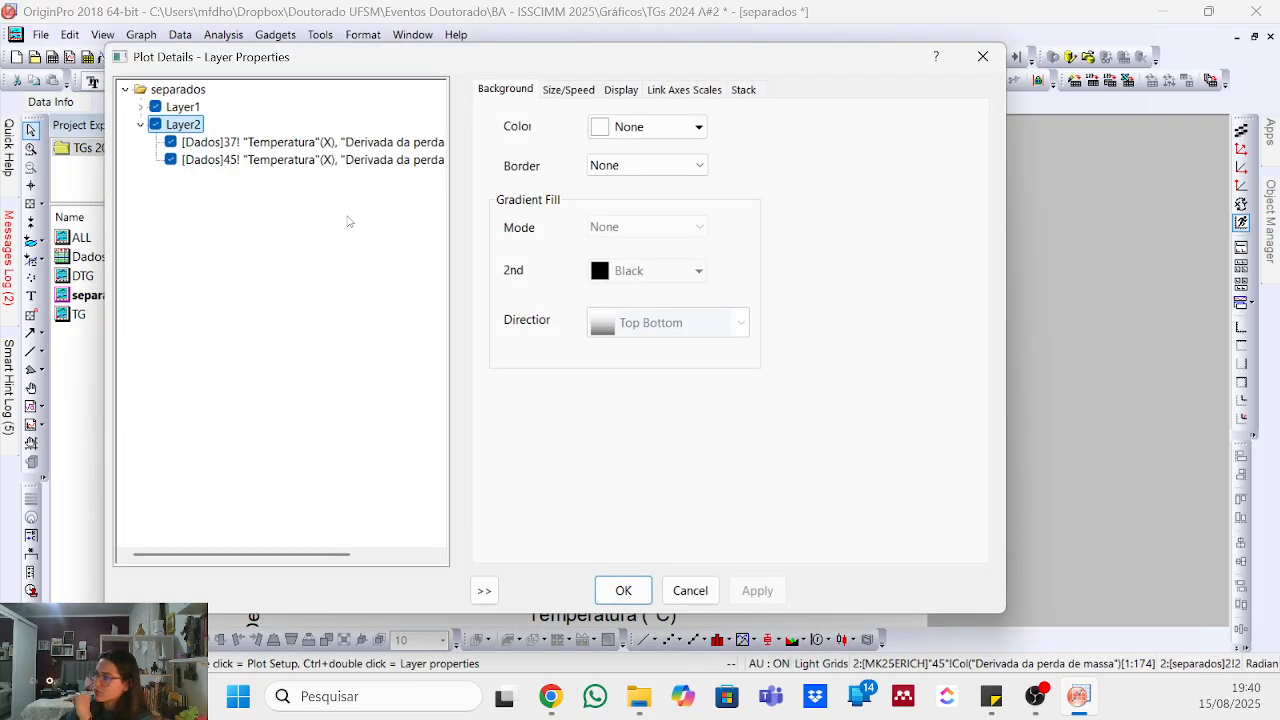
click(983, 56)
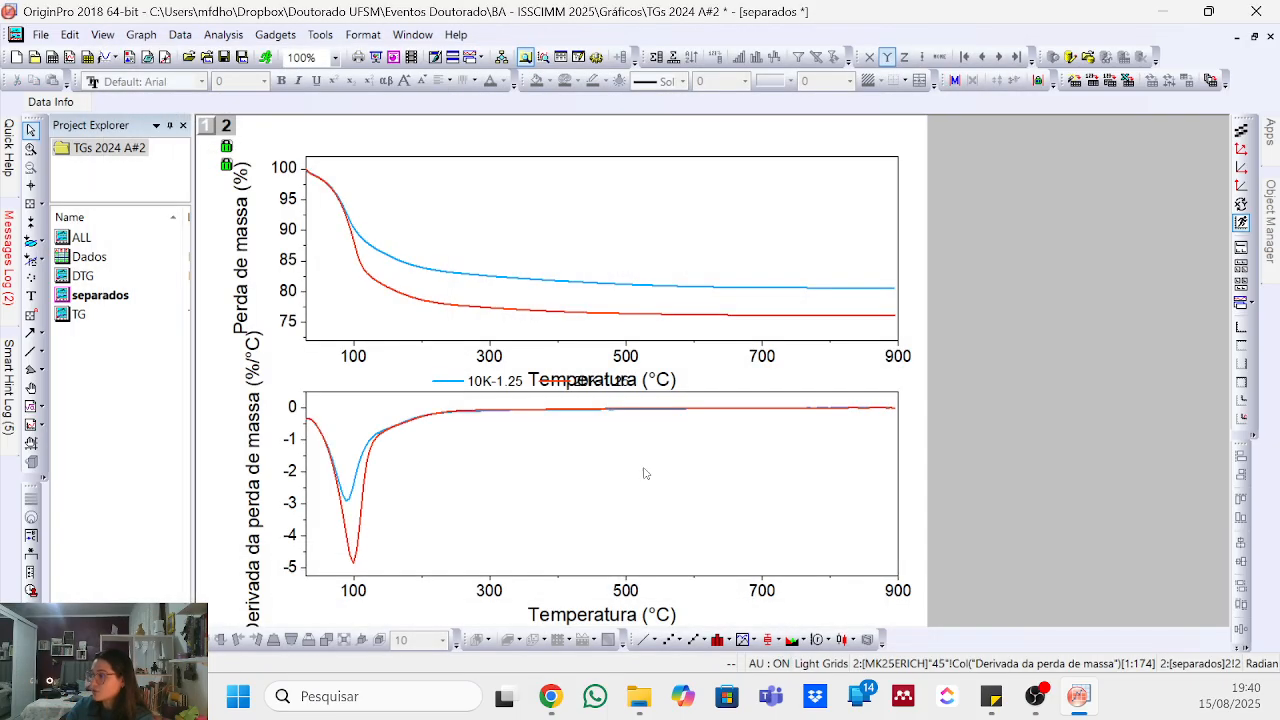
double_click(618, 244)
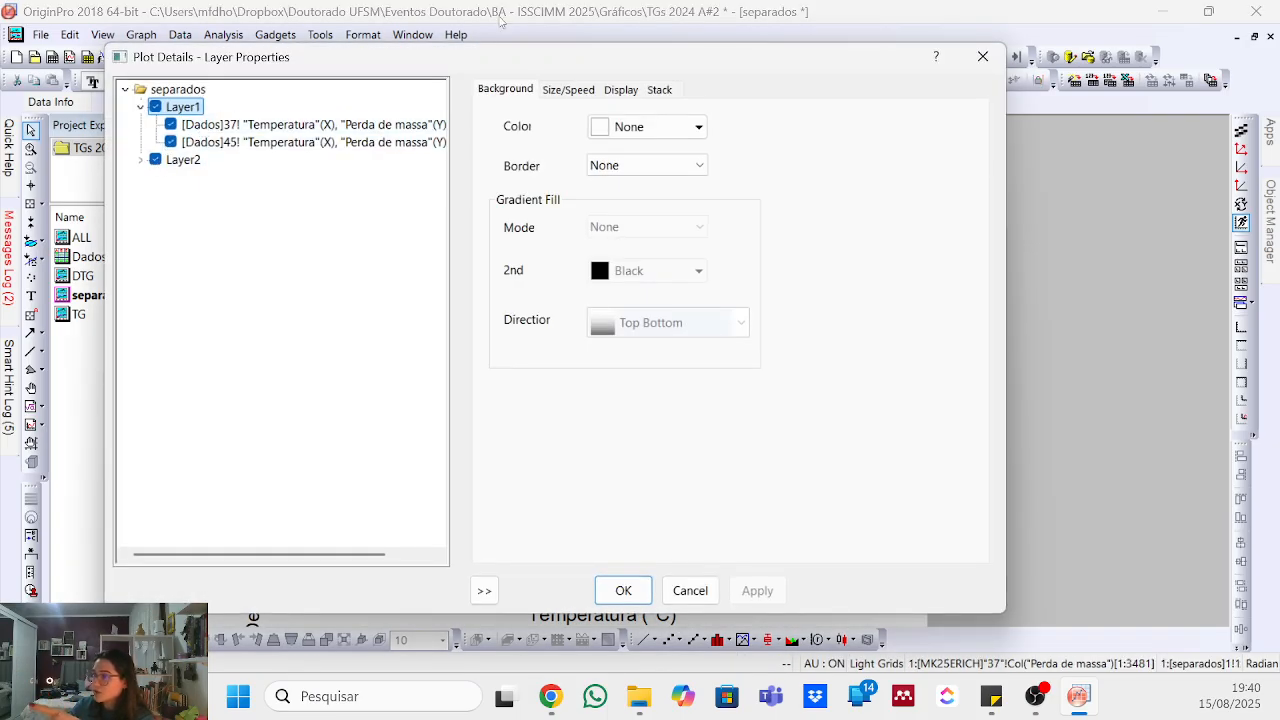
click(986, 57)
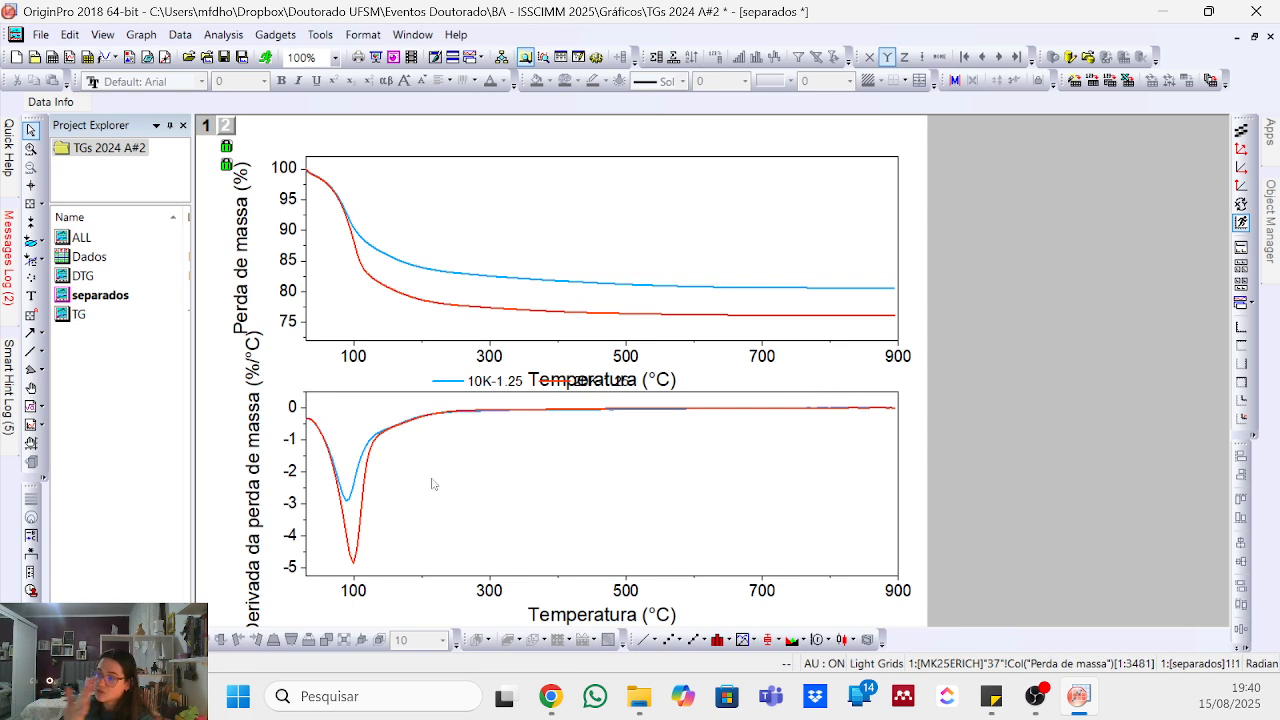
- Delete the upper graph's Temperatura (°C) axis title and move the legend above the upper graph
click(652, 378)
key(Delete)
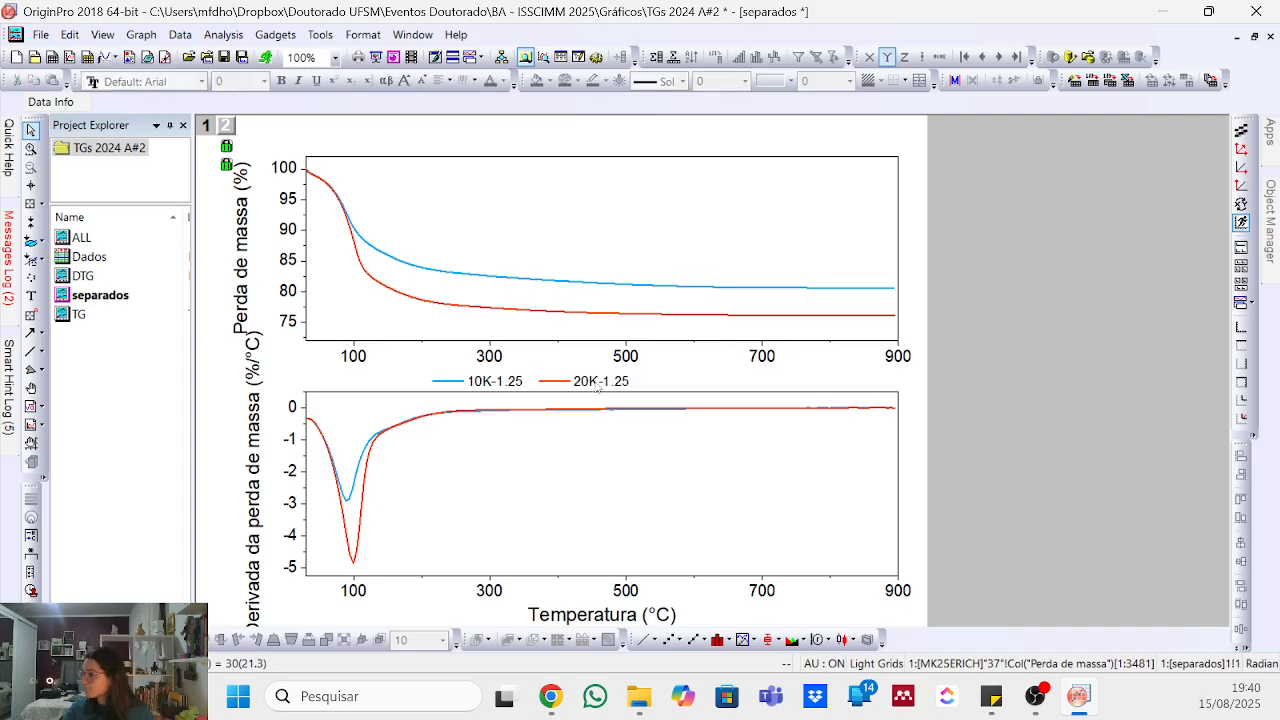
drag(598, 390, 645, 142)
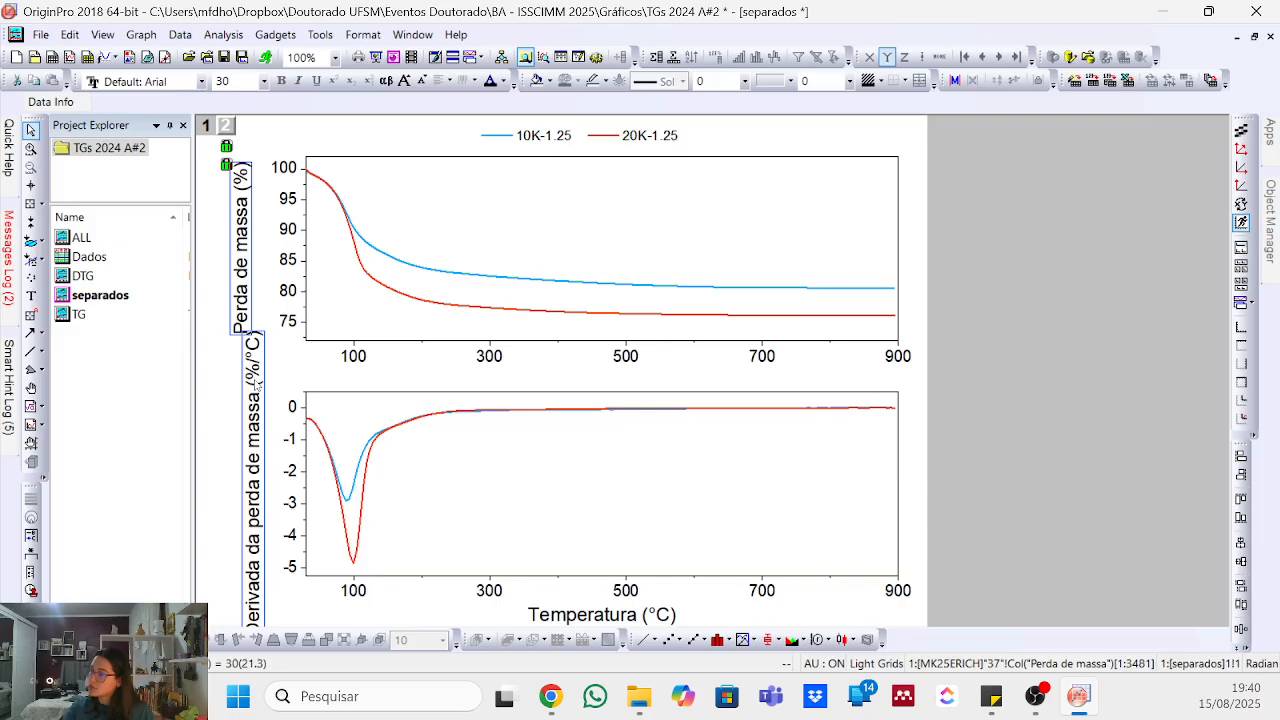
- Check the derivative column's long name and units in the Dados worksheet, and return to the separados graph
click(303, 376)
double_click(259, 360)
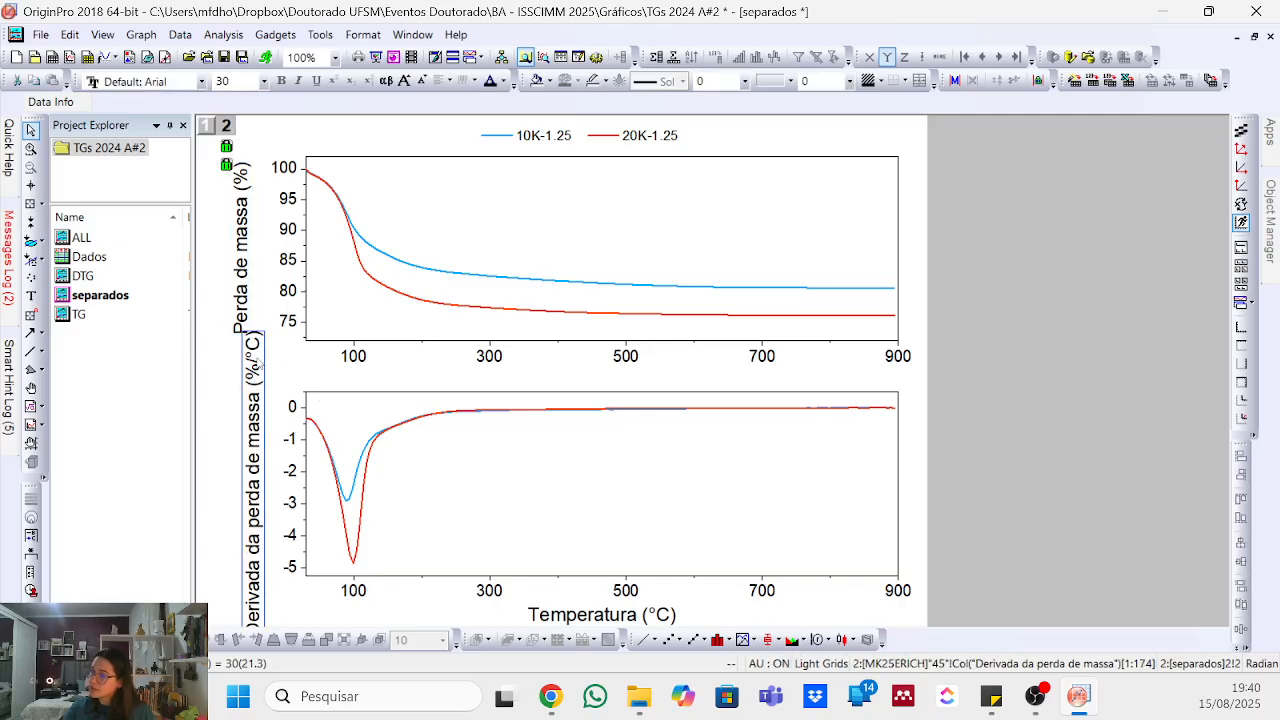
click(238, 548)
click(256, 548)
double_click(117, 259)
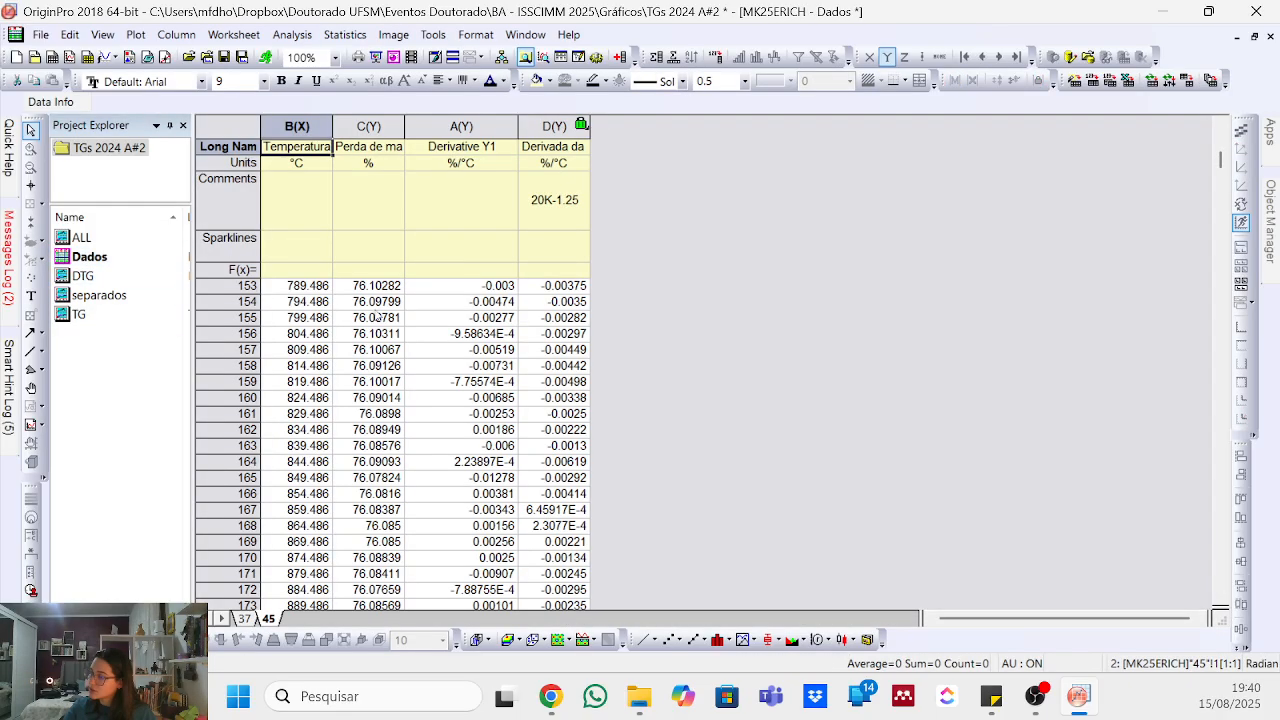
double_click(100, 295)
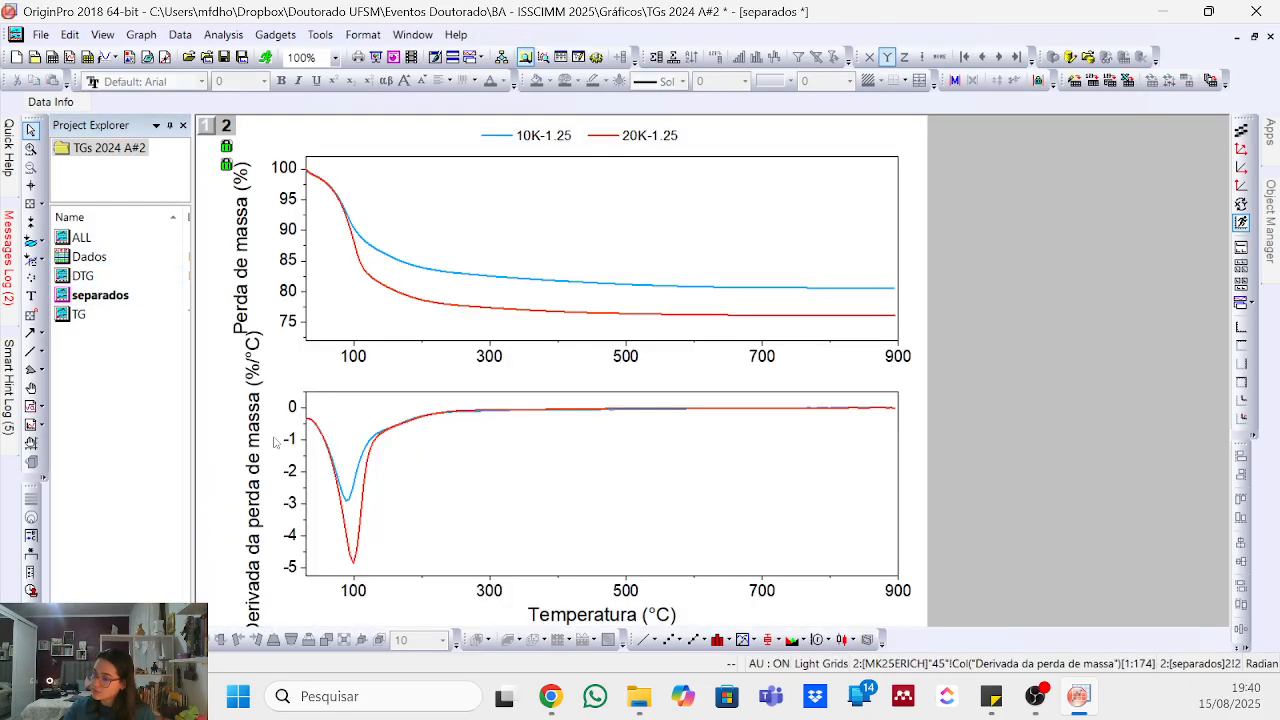
- Replace the text of the lower graph's vertical axis title with "Derivada"
click(262, 438)
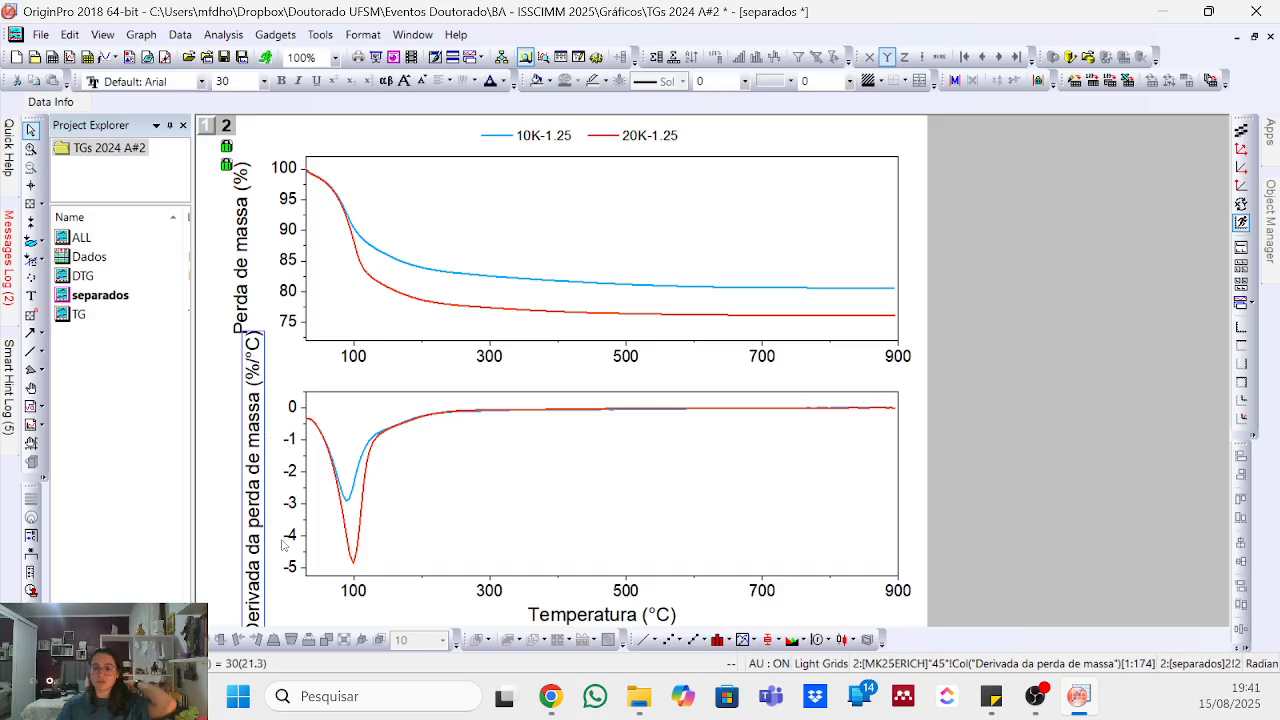
double_click(254, 417)
double_click(277, 484)
click(277, 484)
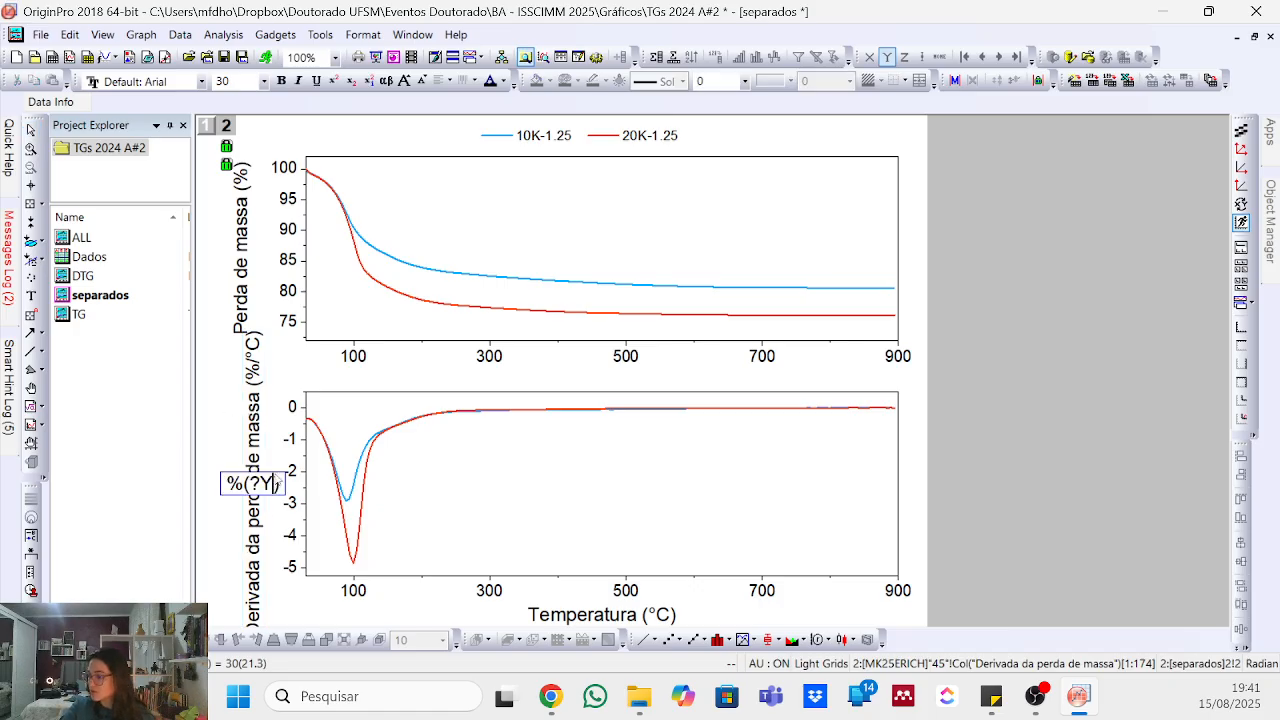
drag(282, 484, 183, 486)
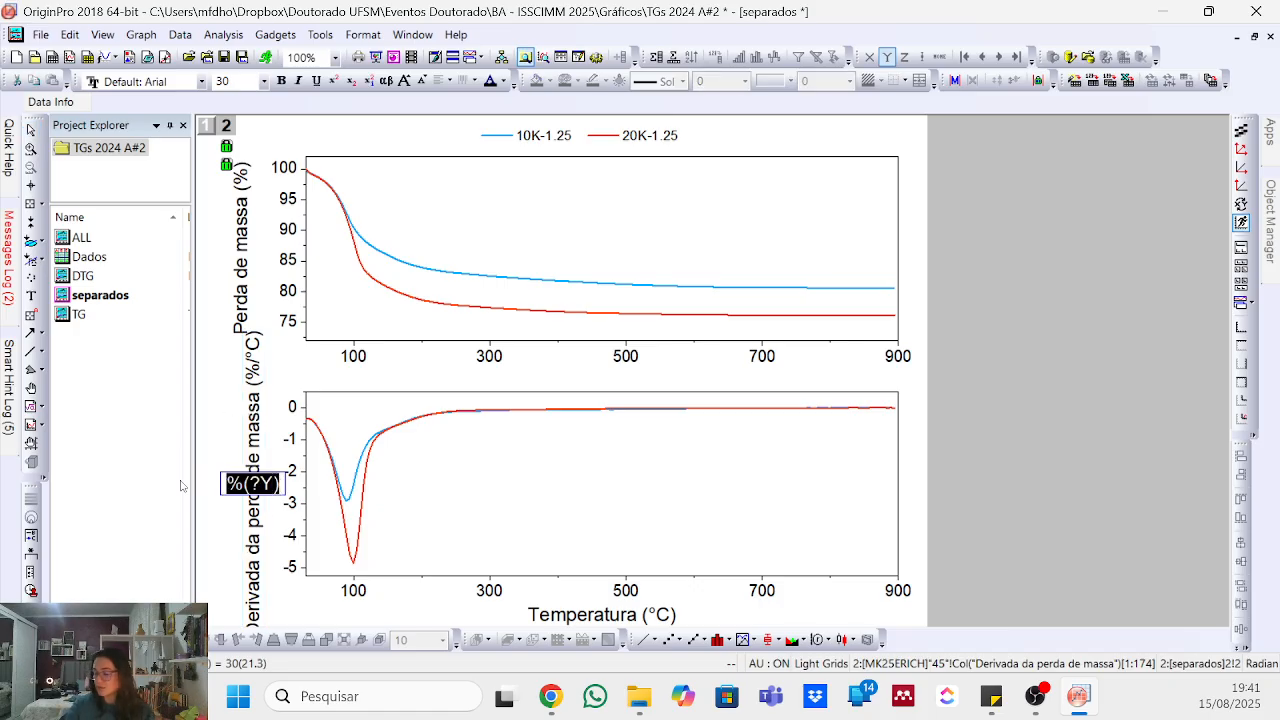
text(D)
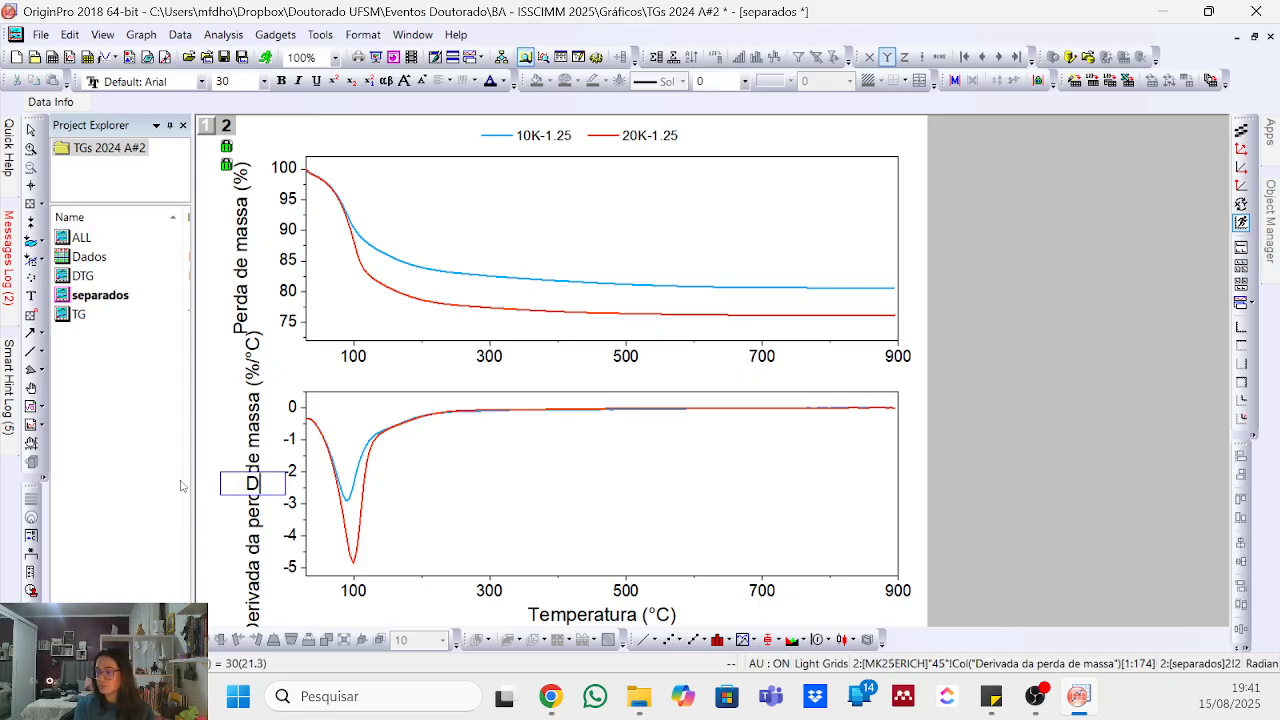
text(erivada)
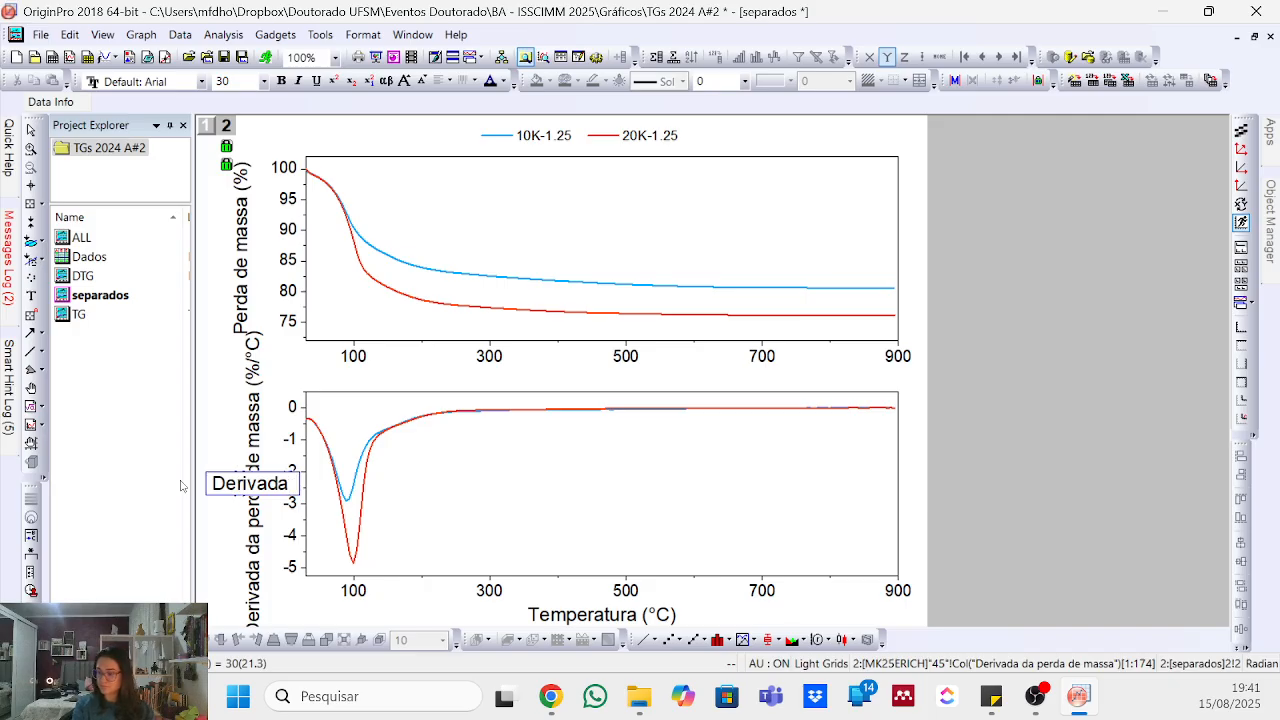
- Replace the text of the lower graph's vertical axis title with "%/°C"
key(BackSpace)
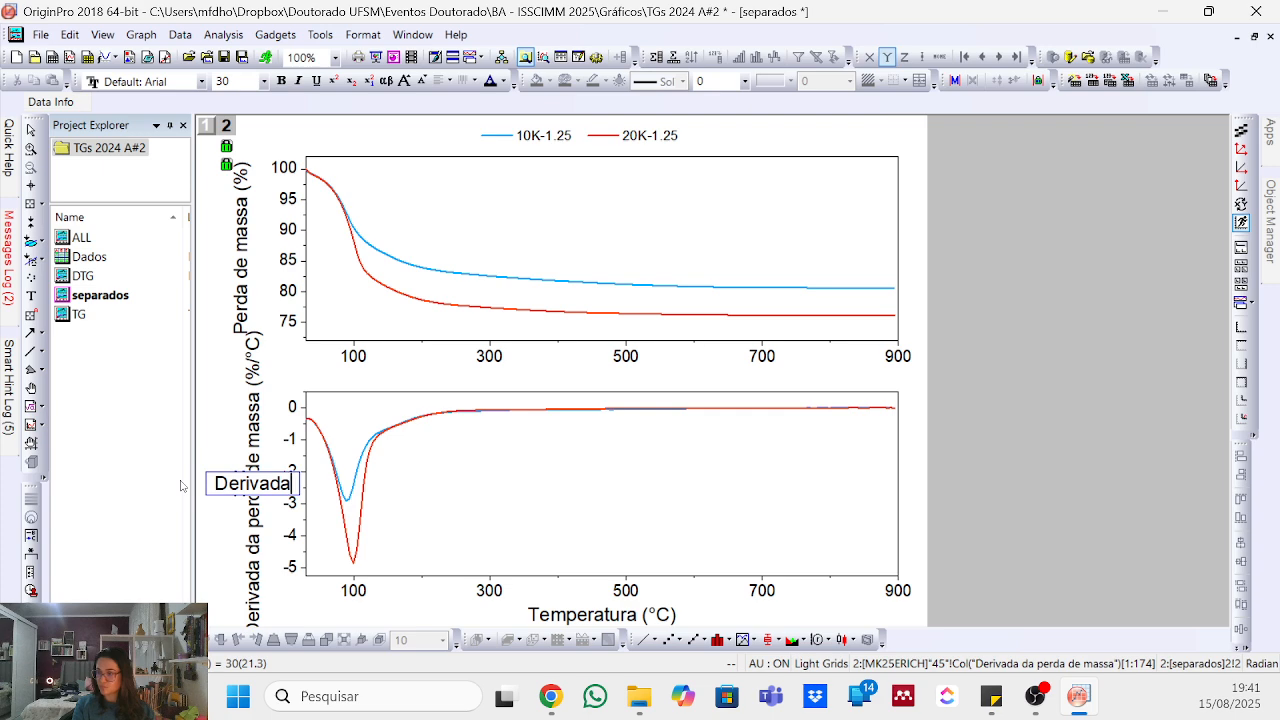
key(BackSpace)
key(BackSpace)
key(BackSpace)
key(BackSpace)
key(BackSpace)
key(BackSpace)
key(BackSpace)
key(BackSpace)
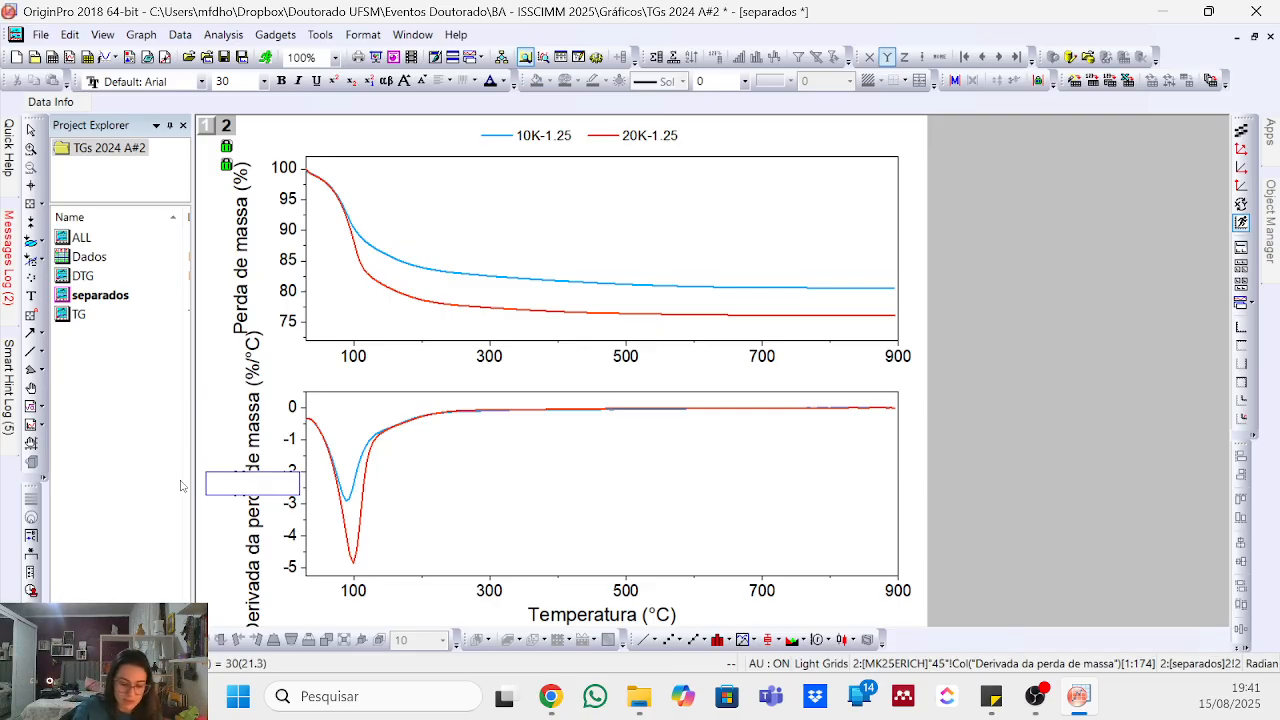
text(%)
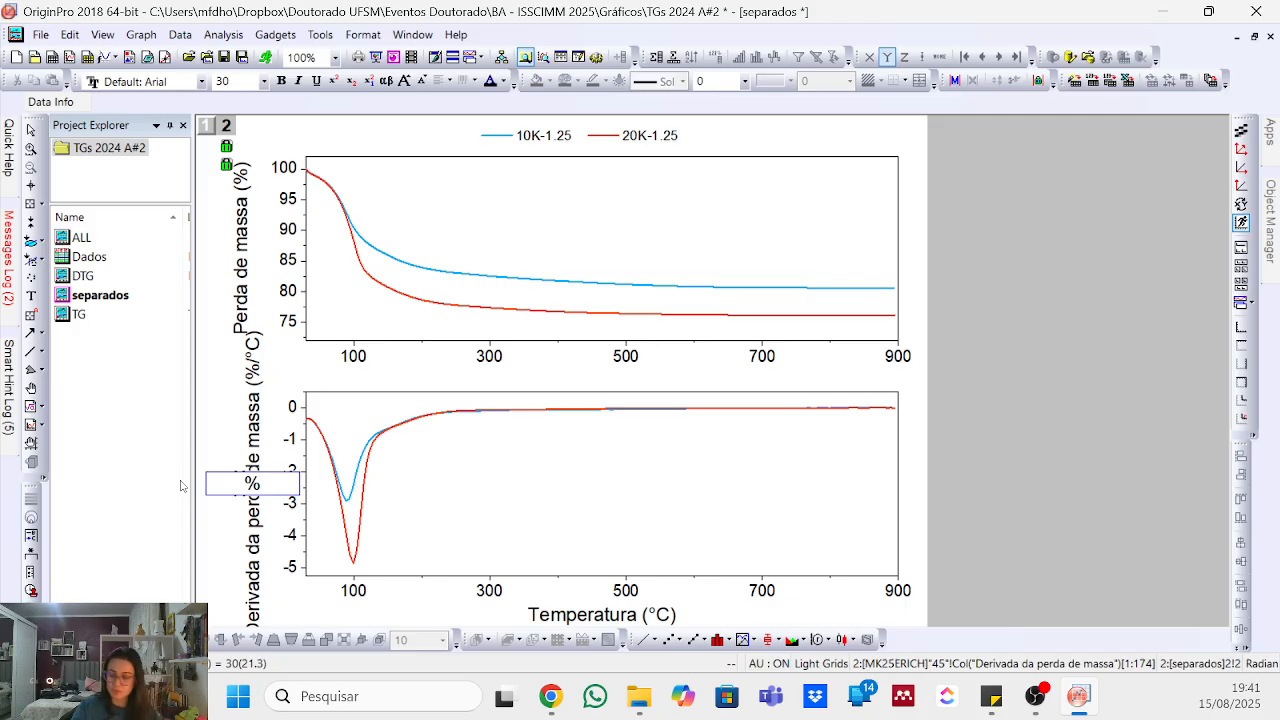
text(/°C)
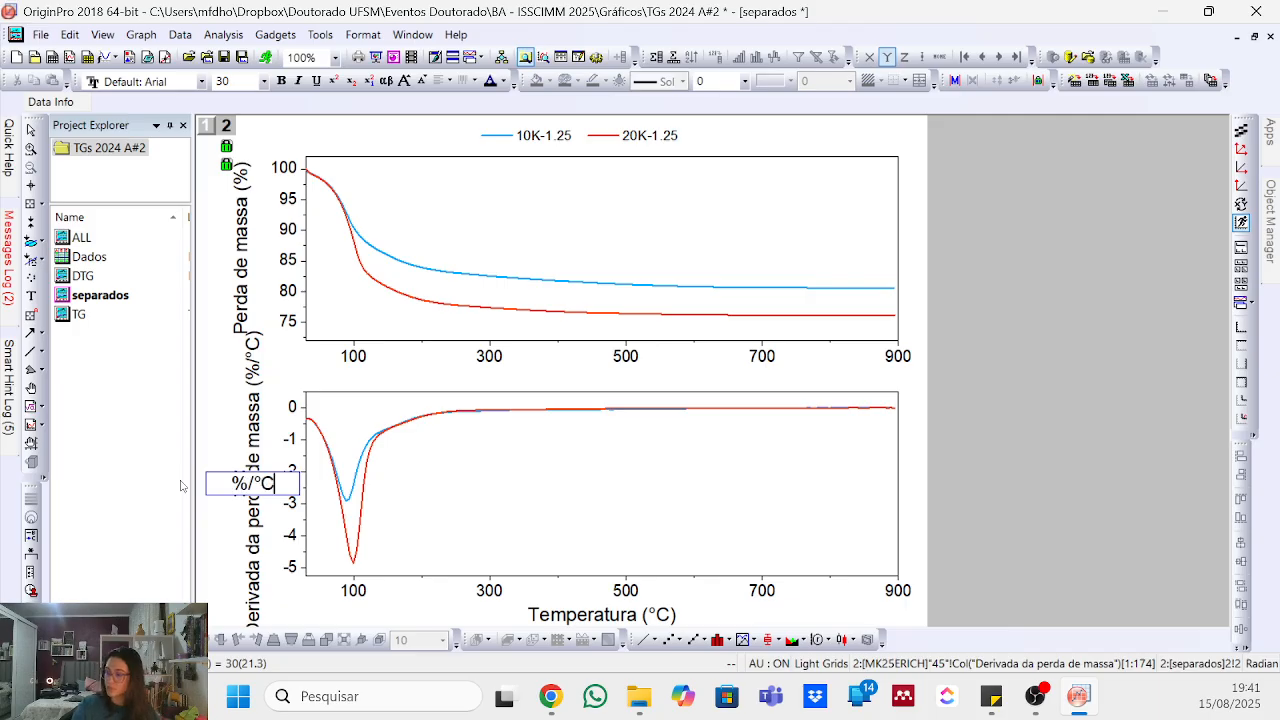
key(Return)
key(BackSpace)
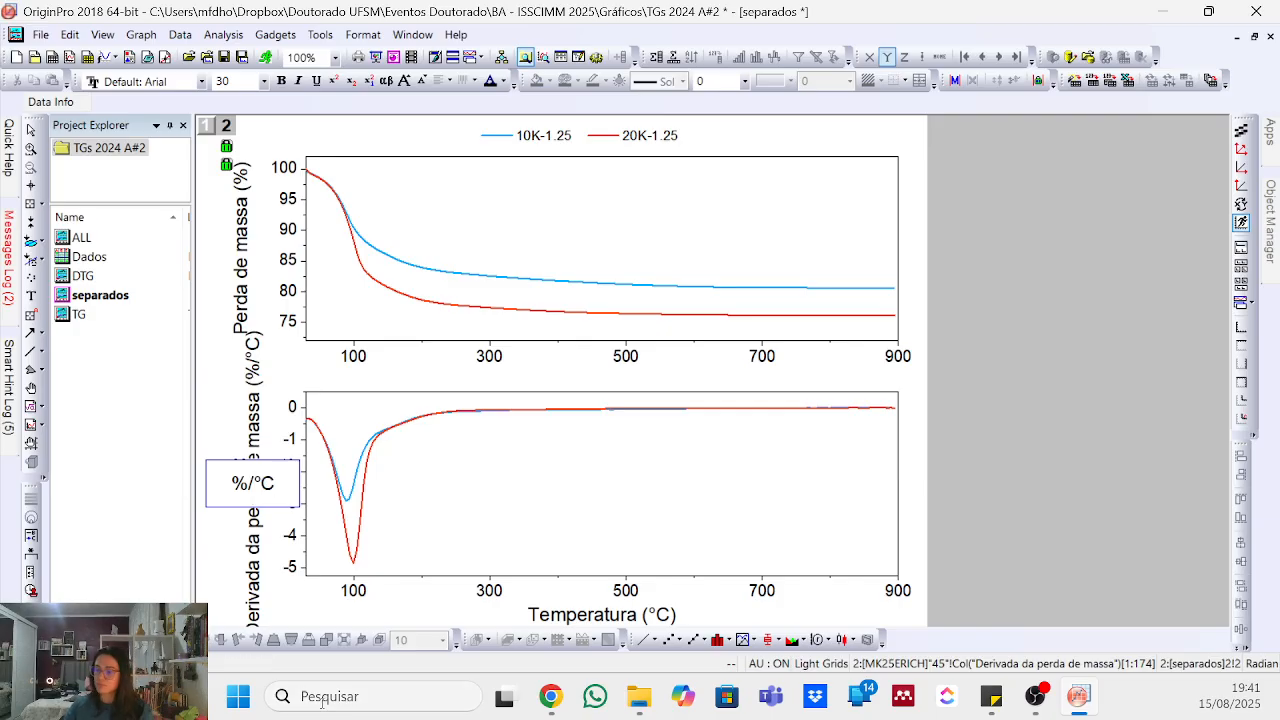
click(440, 530)
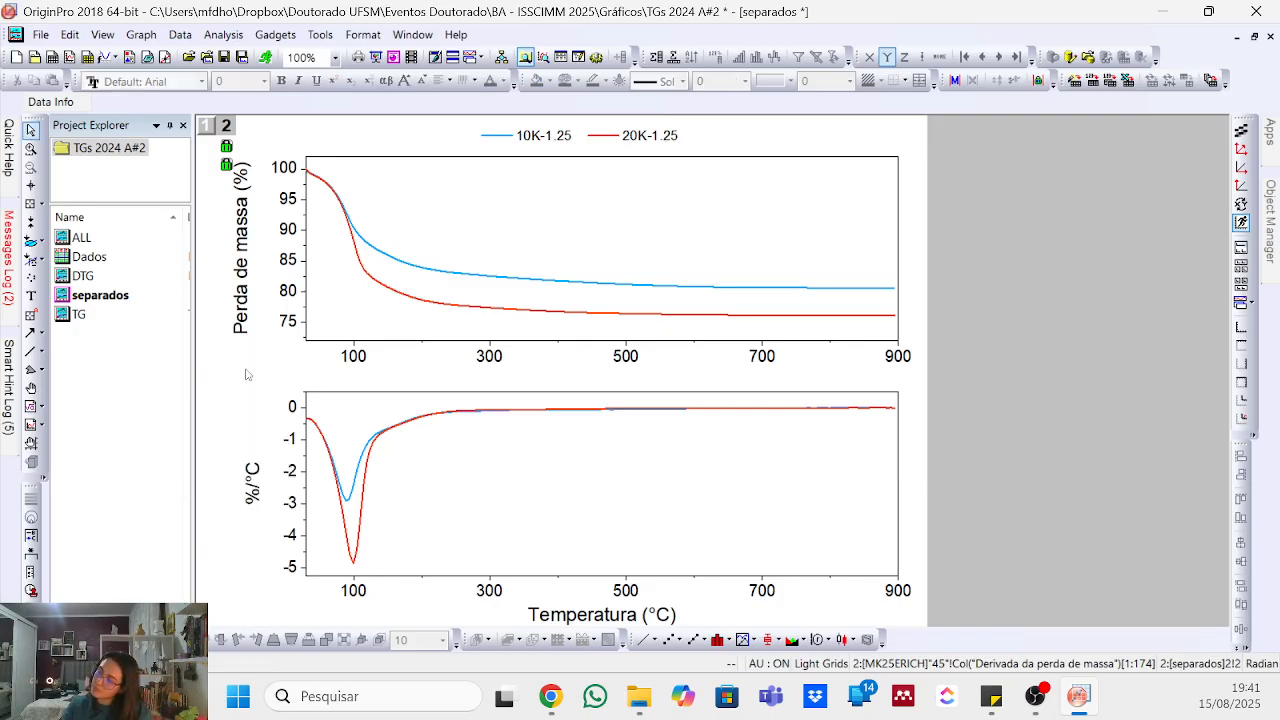
- Set the font size of both graphs' vertical axis titles to 36
click(237, 279)
click(253, 485)
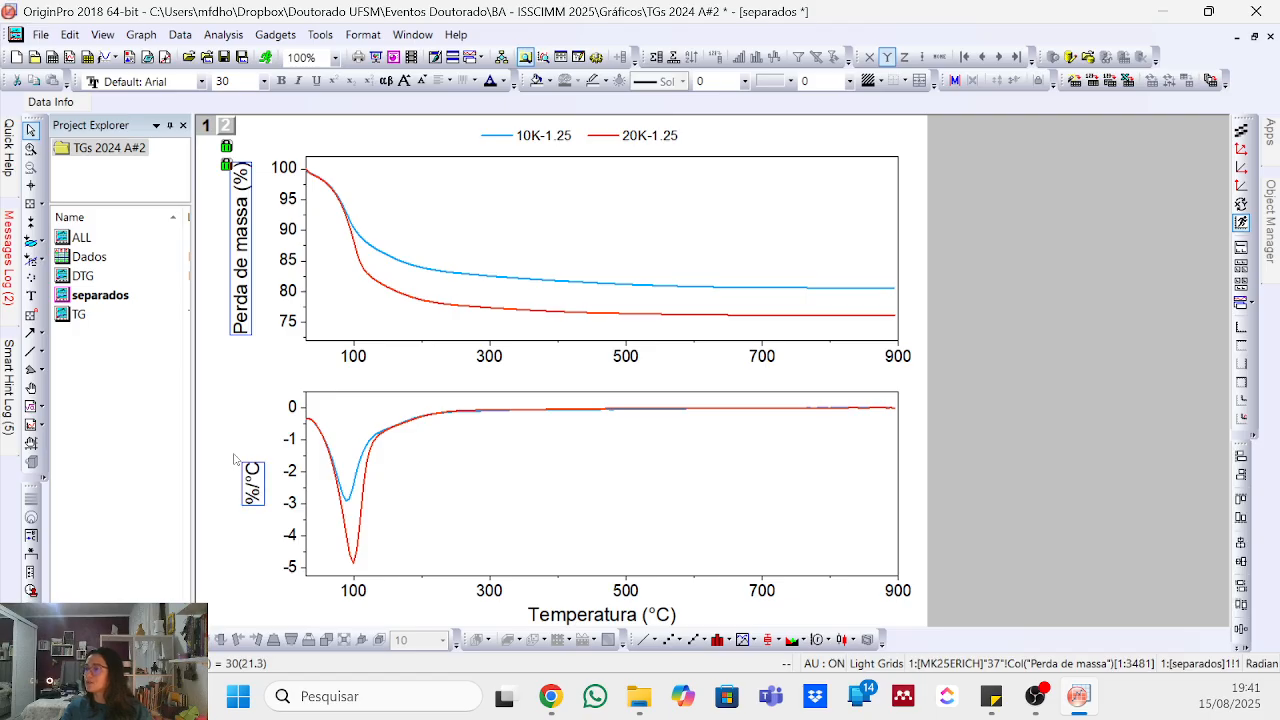
click(256, 82)
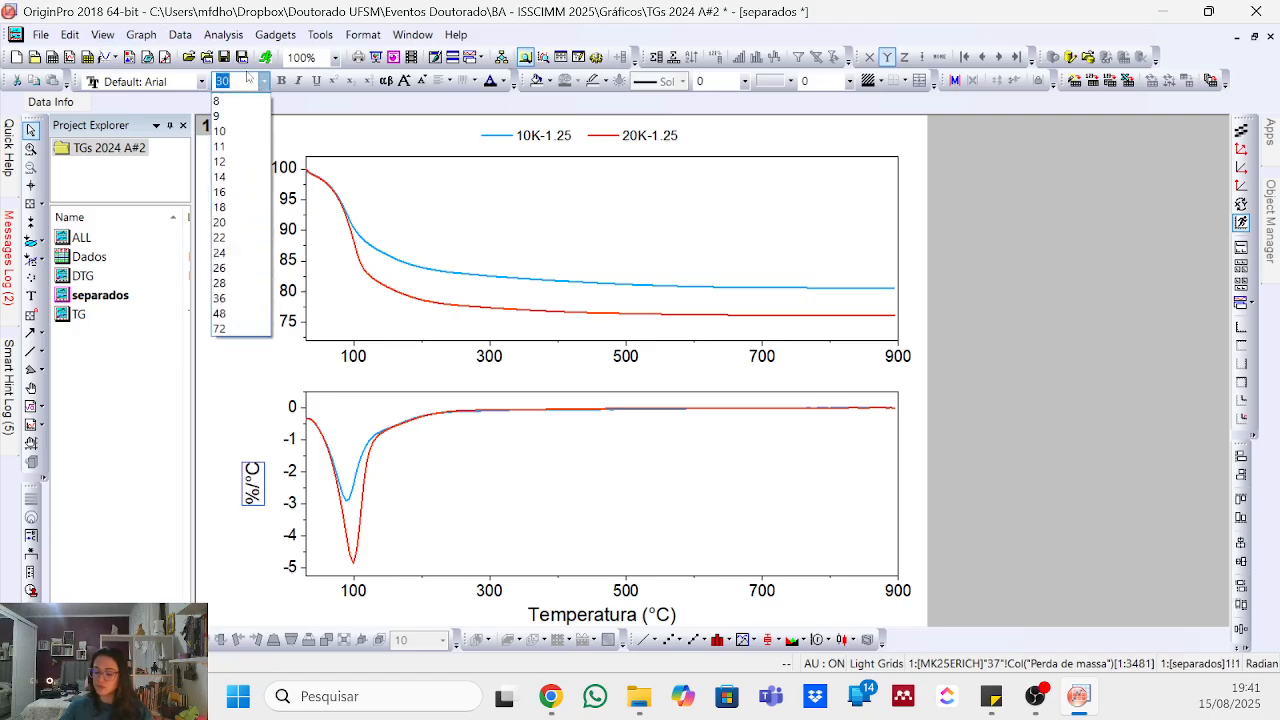
text(36)
key(Return)
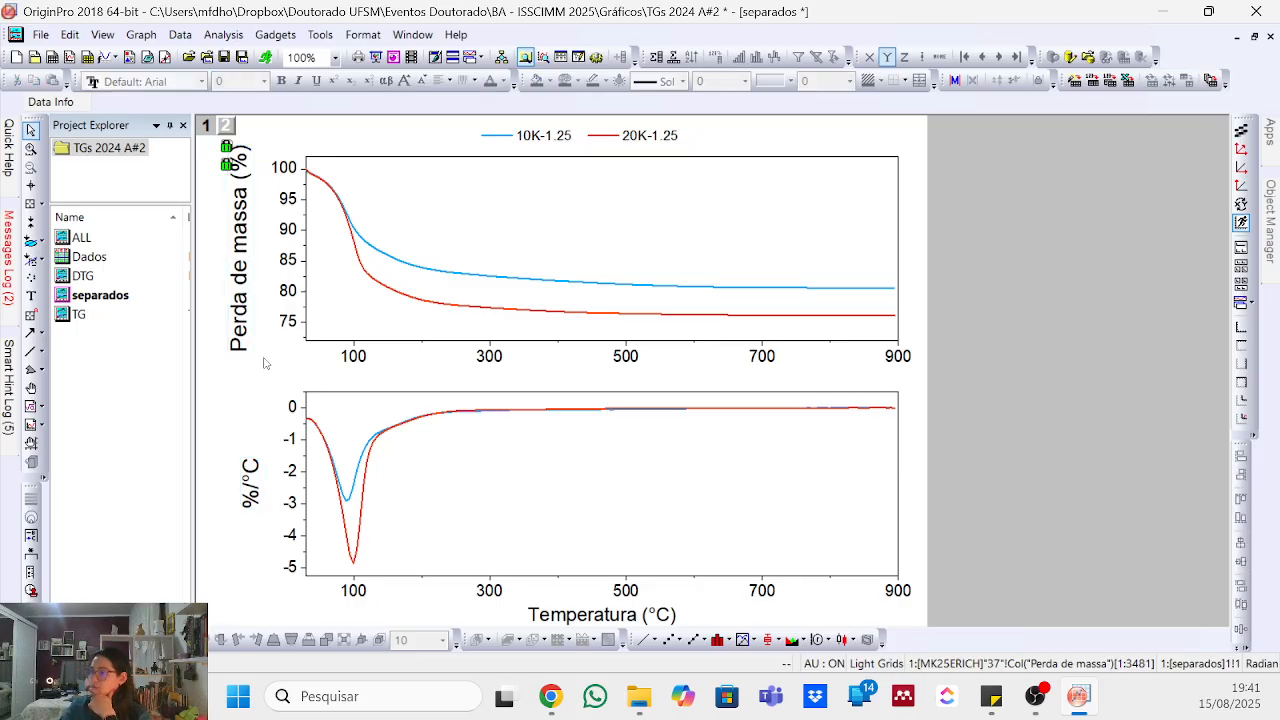
- Check the font size of the upper vertical axis title and set the lower vertical axis title's font size to 35
click(248, 80)
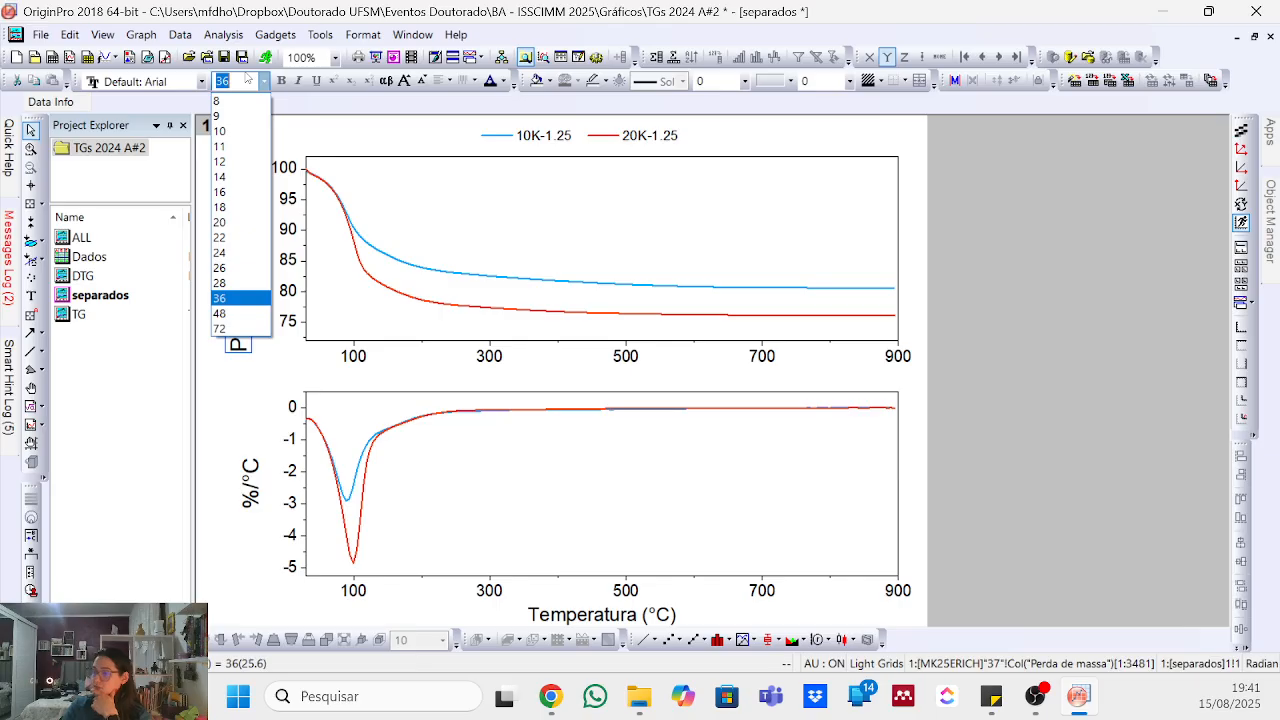
click(248, 78)
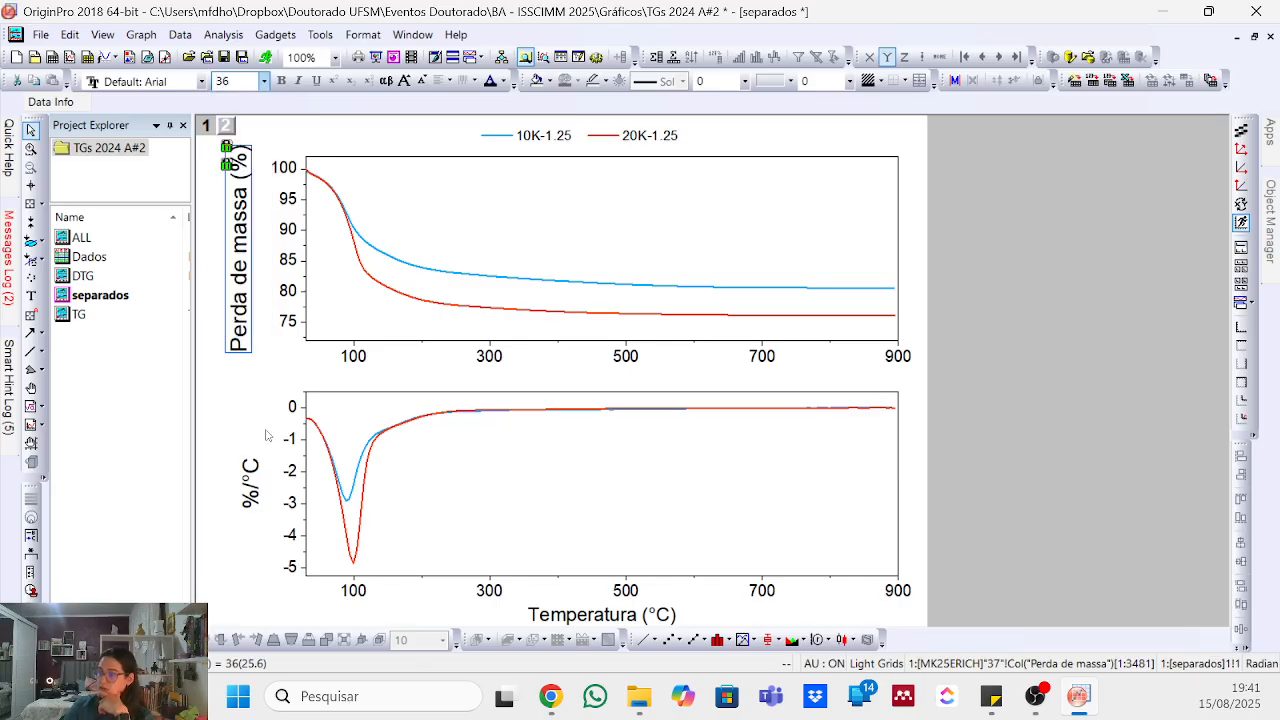
click(254, 490)
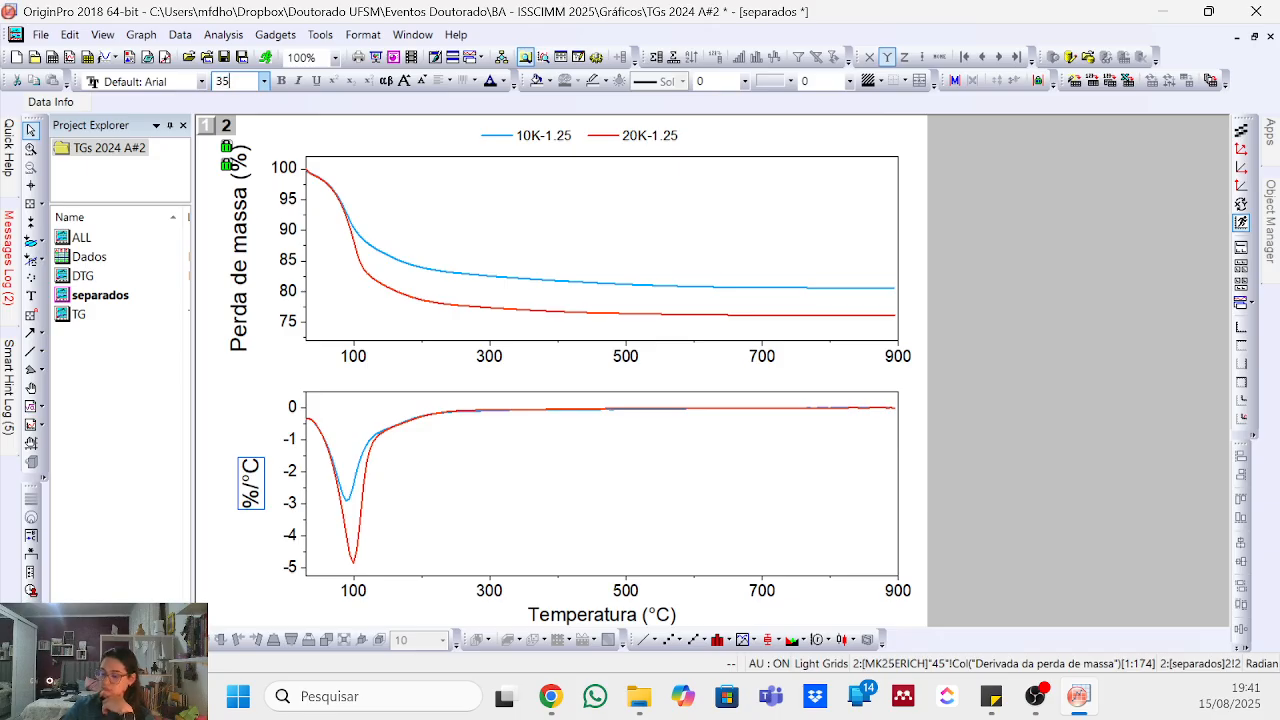
key(Return)
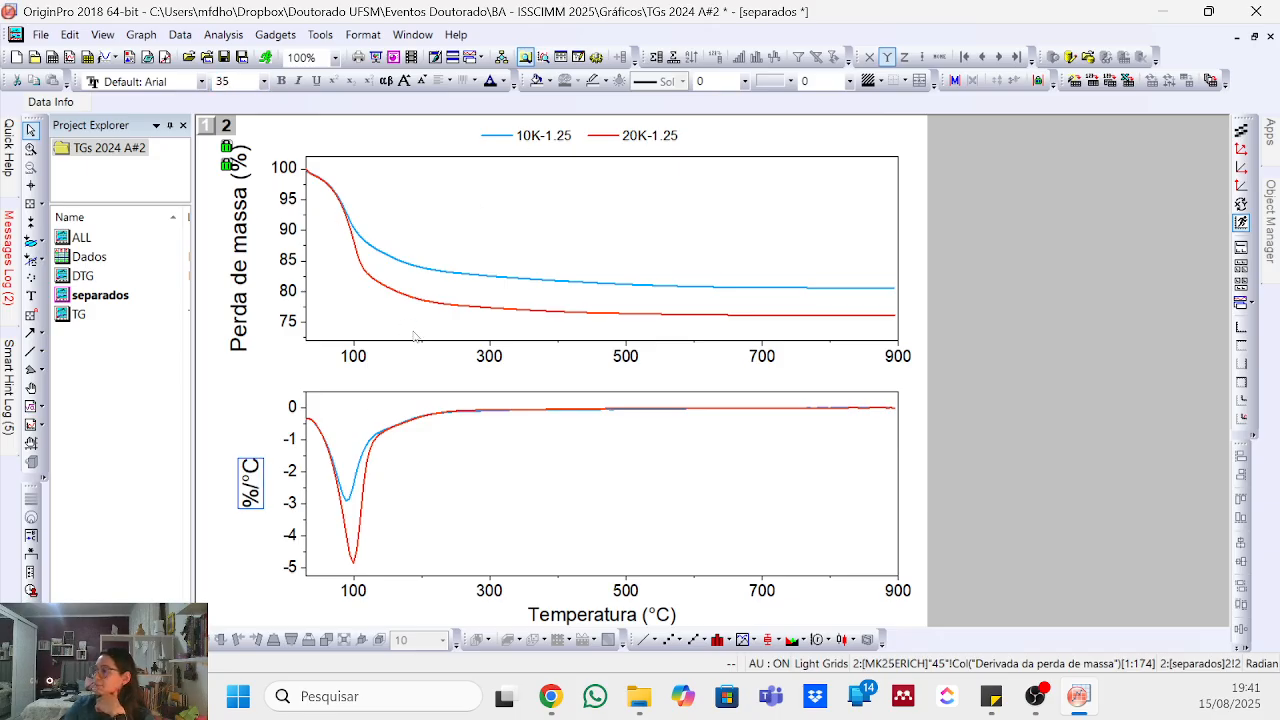
- Try font size 30 on the upper graph's horizontal tick labels and select the lower graph's horizontal tick labels
click(497, 358)
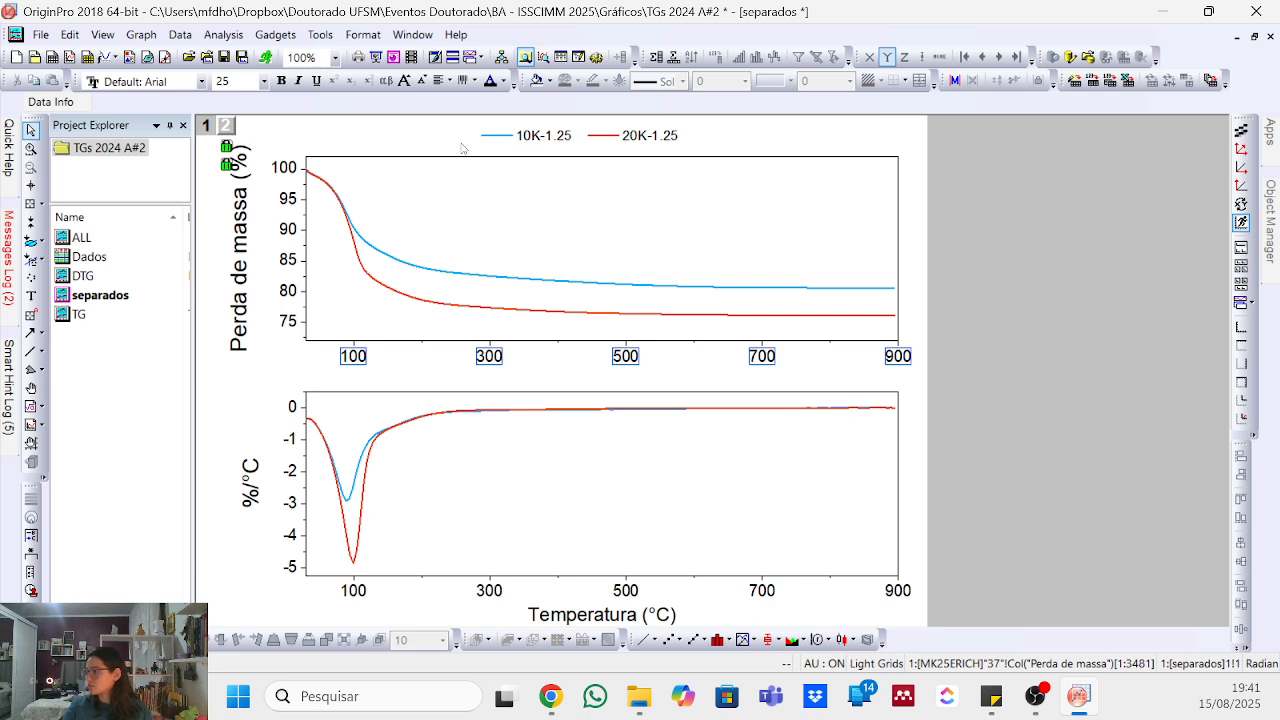
click(240, 81)
text(3)
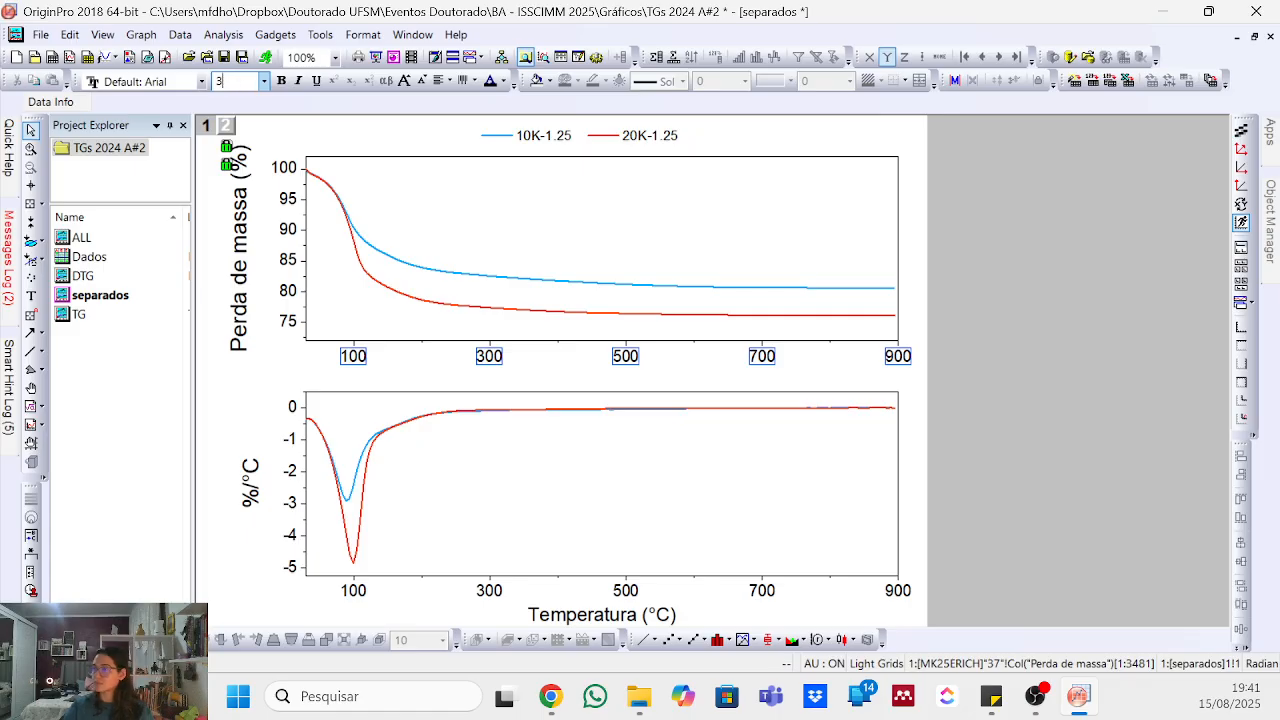
text(0)
key(Return)
click(489, 596)
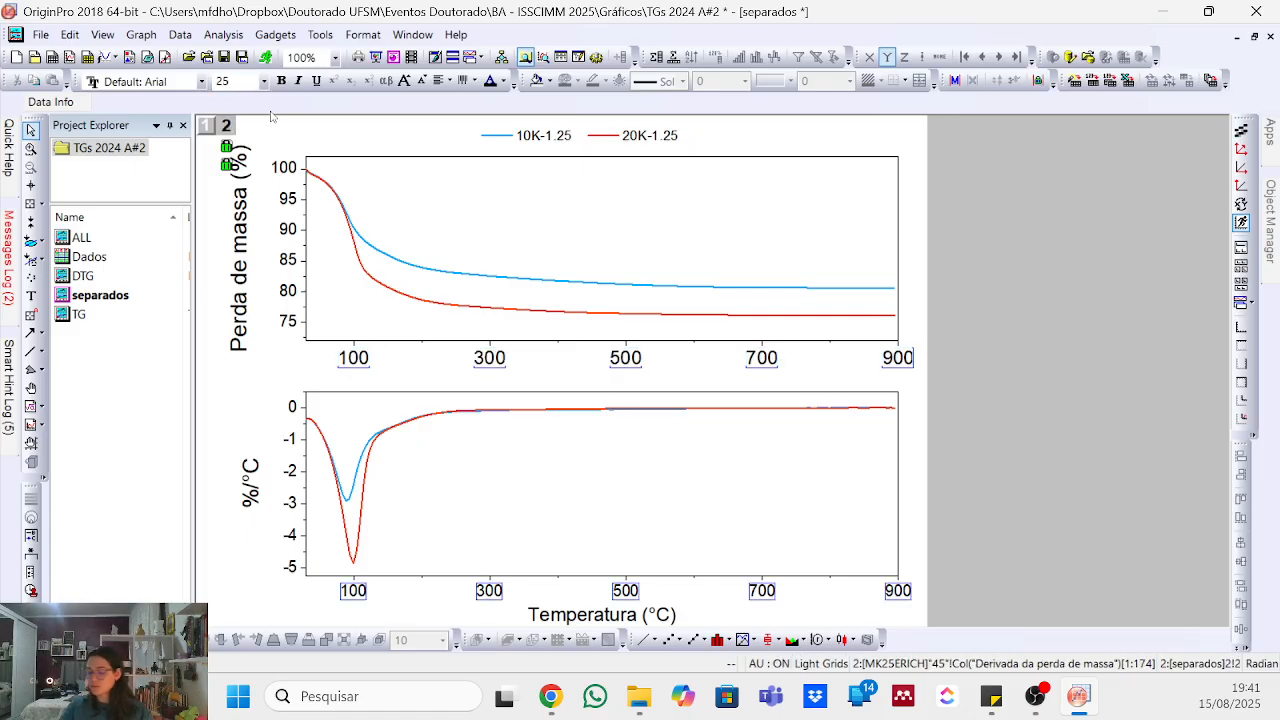
- Set the upper graph's horizontal axis to a major tick increment of 100 with the first tick at 0
click(436, 347)
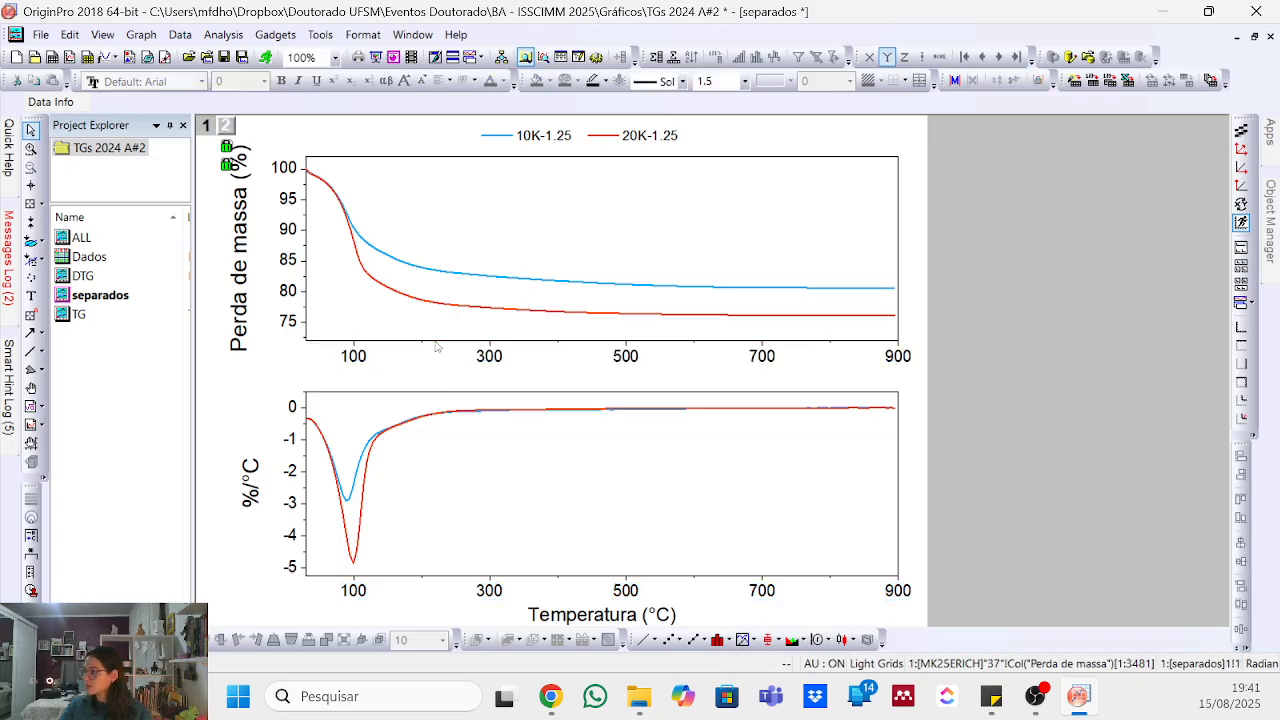
double_click(436, 347)
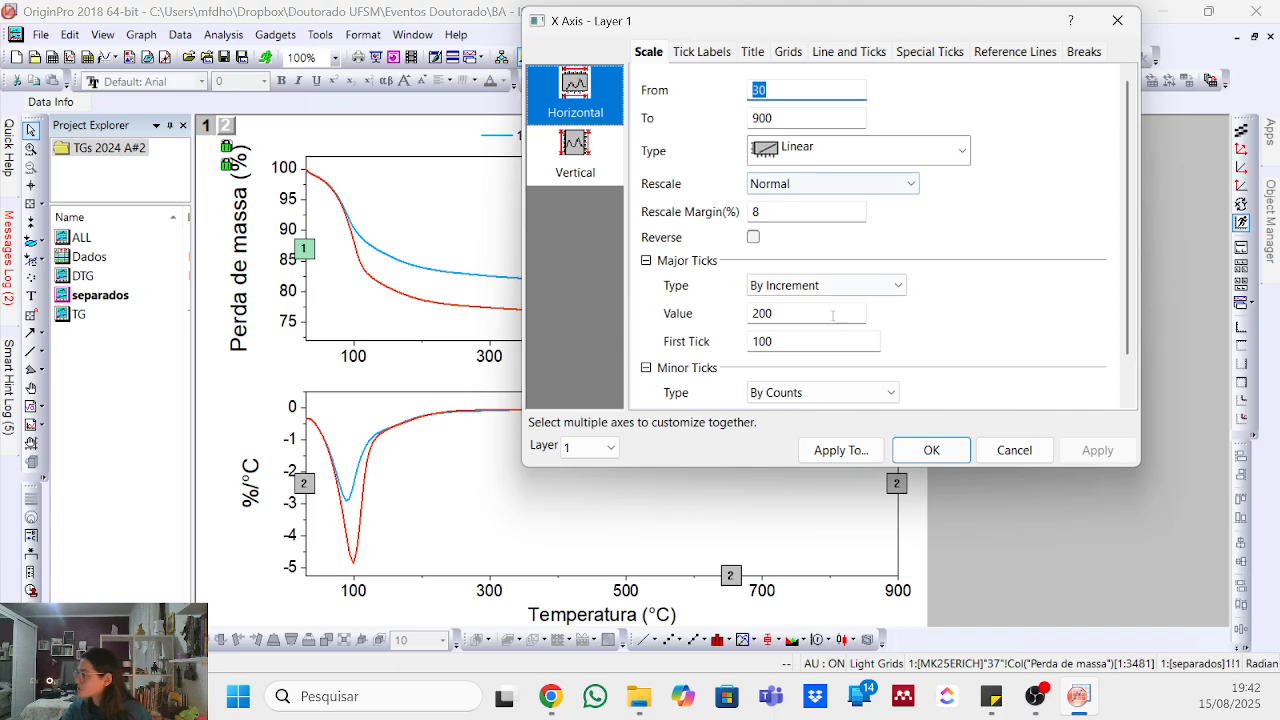
click(775, 341)
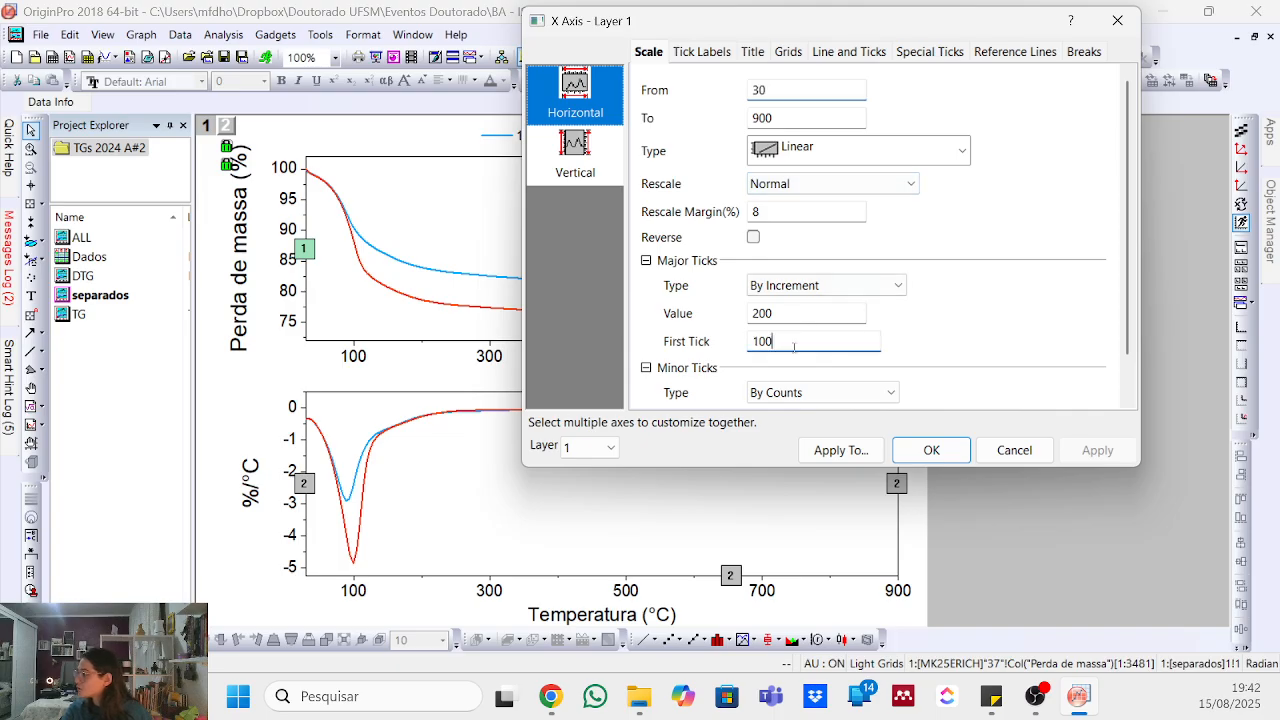
text(0)
click(762, 313)
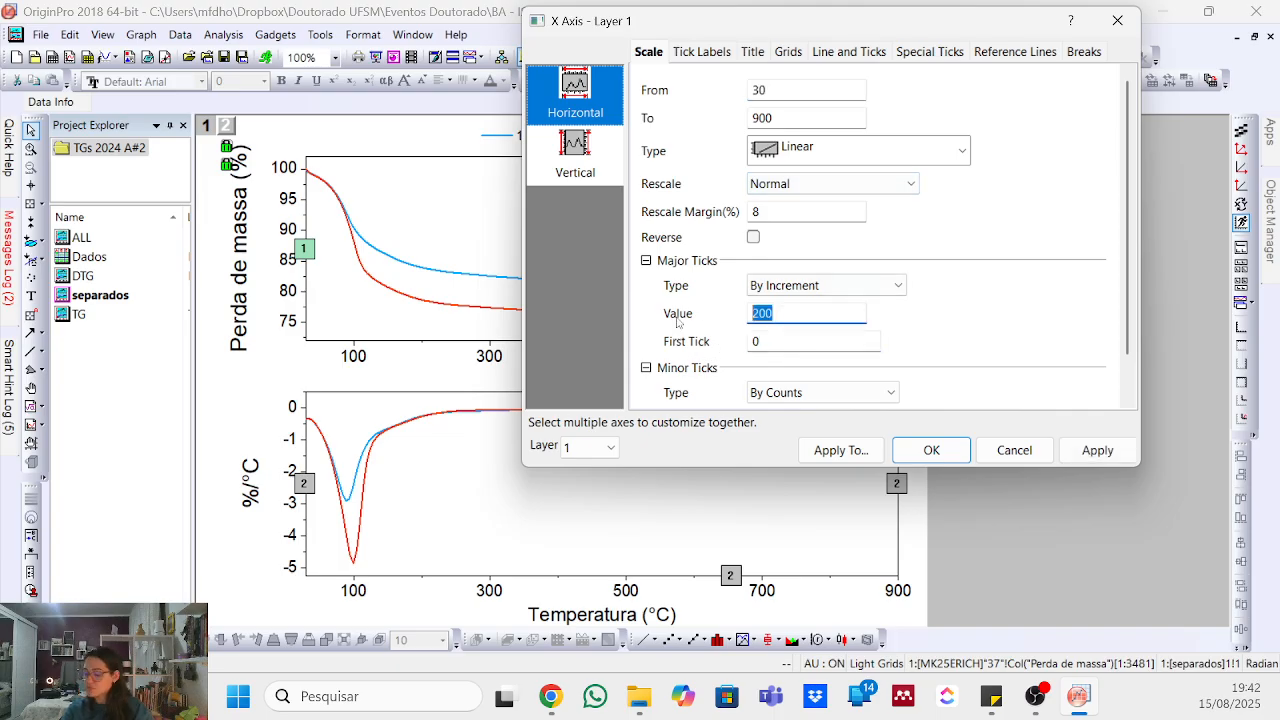
text(100)
key(Return)
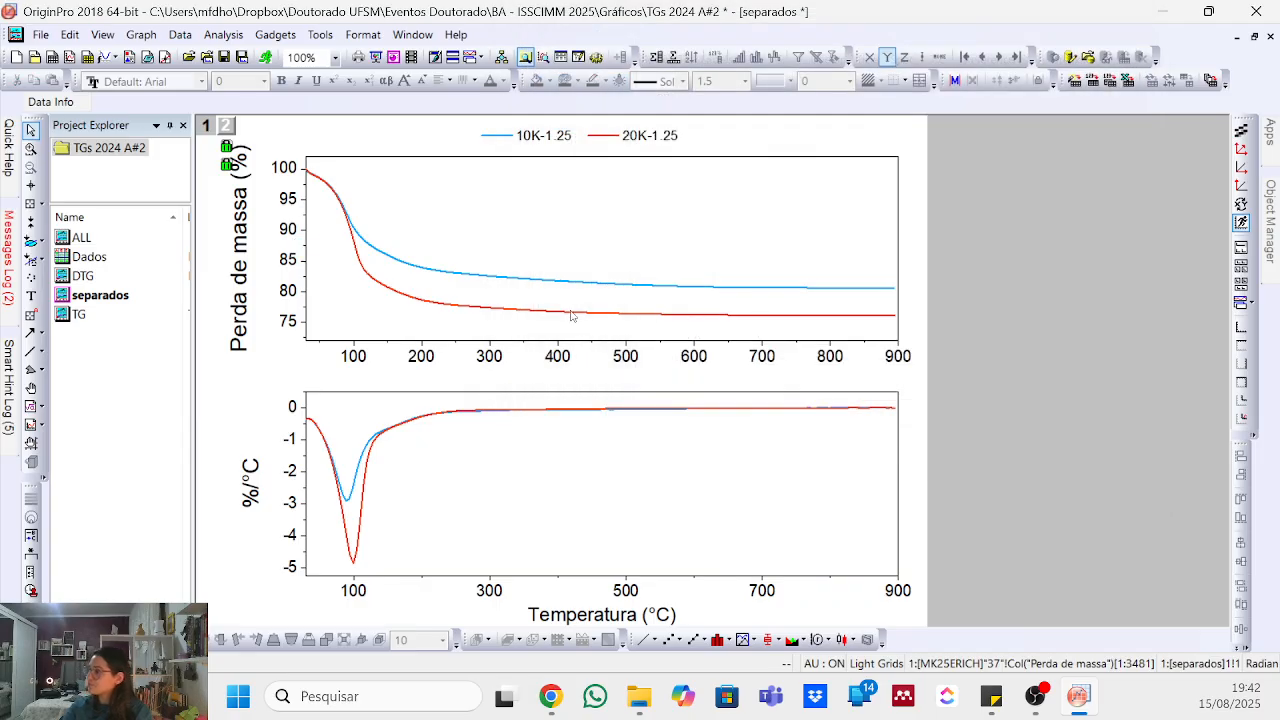
- Set the lower graph's horizontal axis to a major tick increment of 100 with the first tick at 0
click(604, 578)
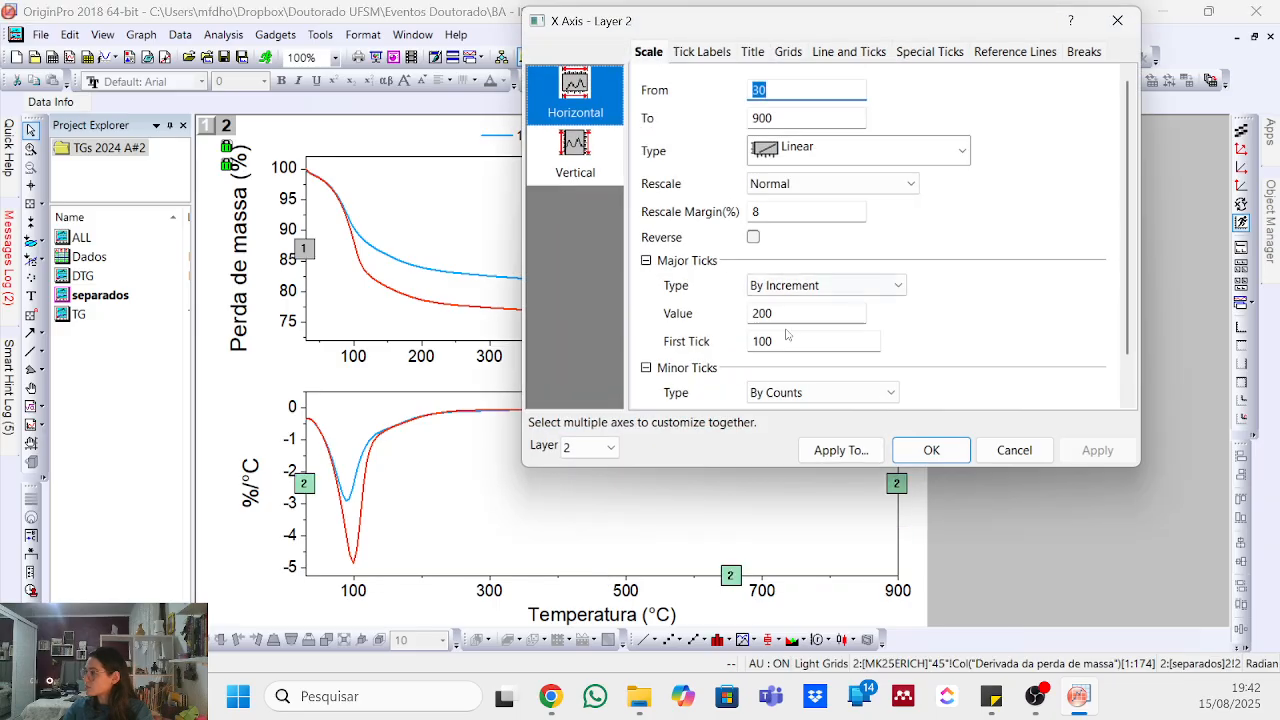
double_click(786, 341)
text(0)
key(shift+Tab)
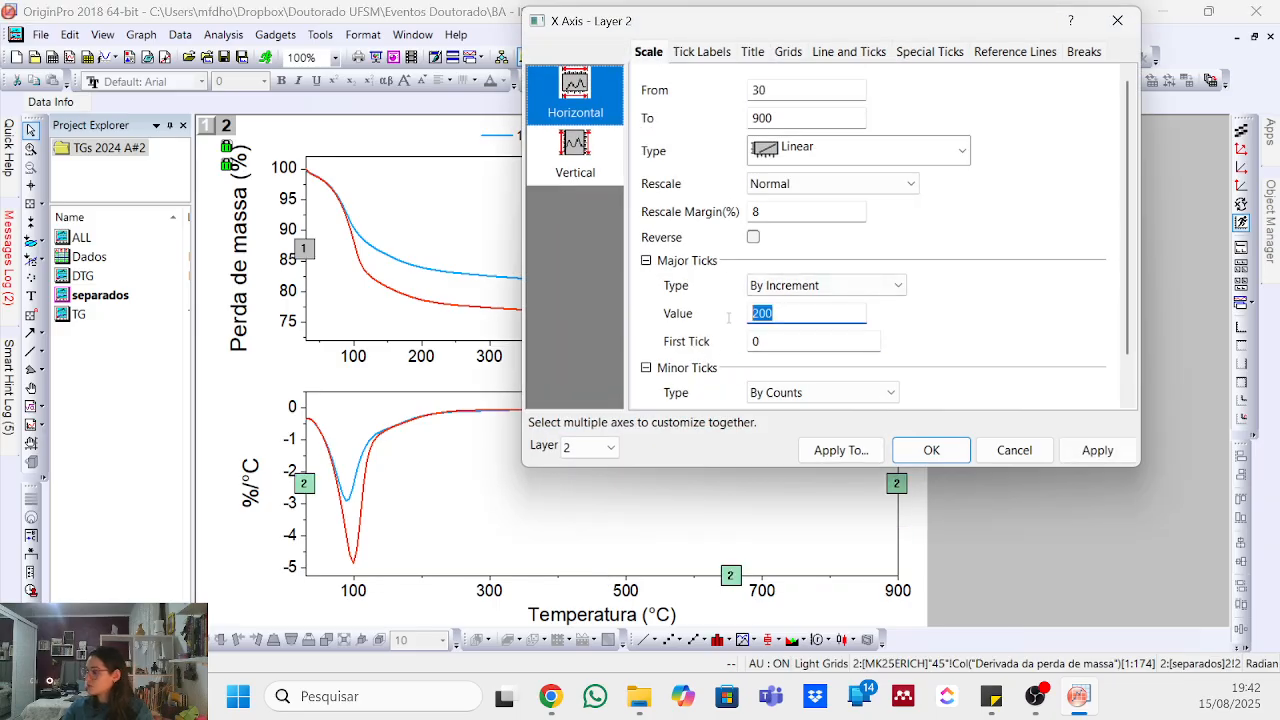
text(10)
key(Return)
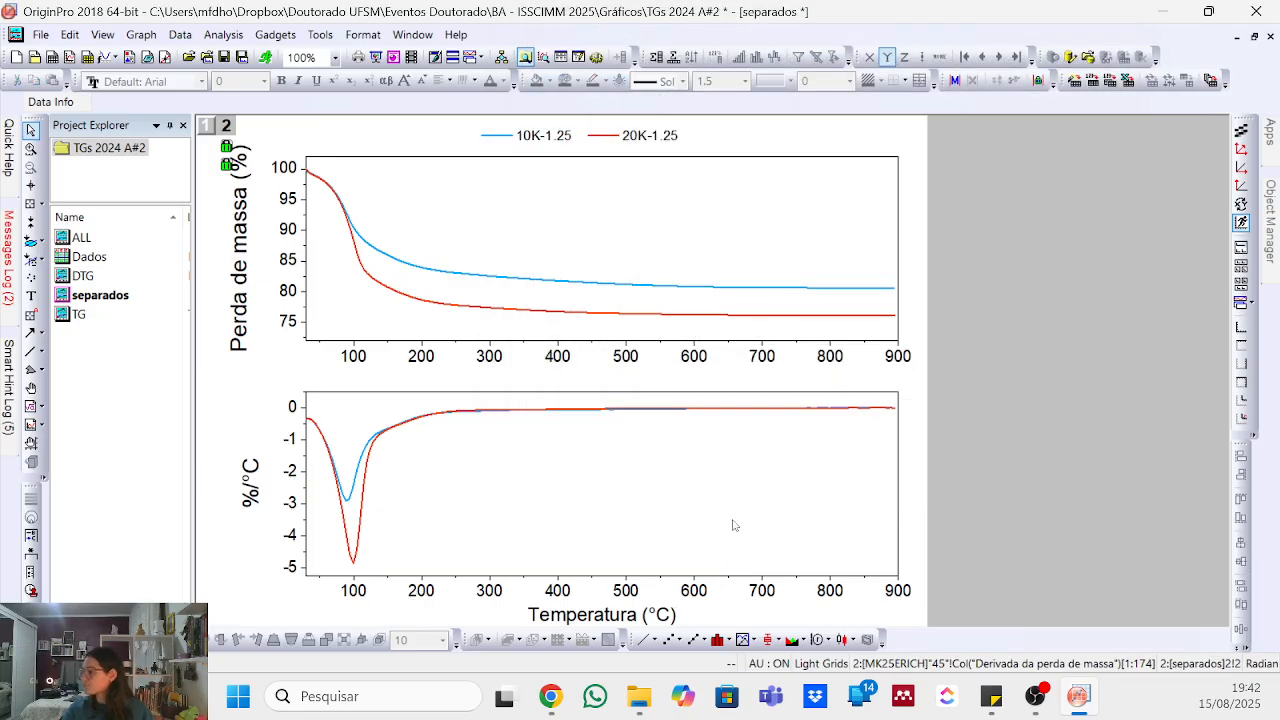
- Nudge the two stacked graphs slightly upward on the page
click(700, 450)
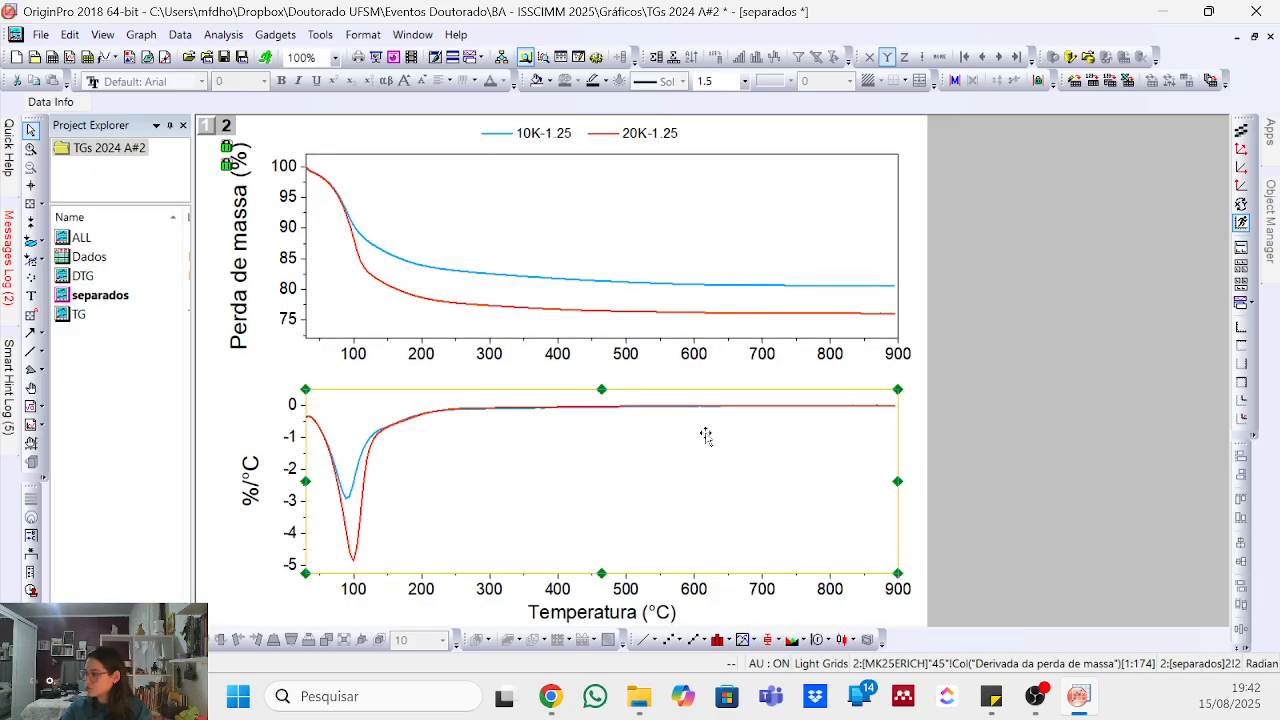
click(645, 220)
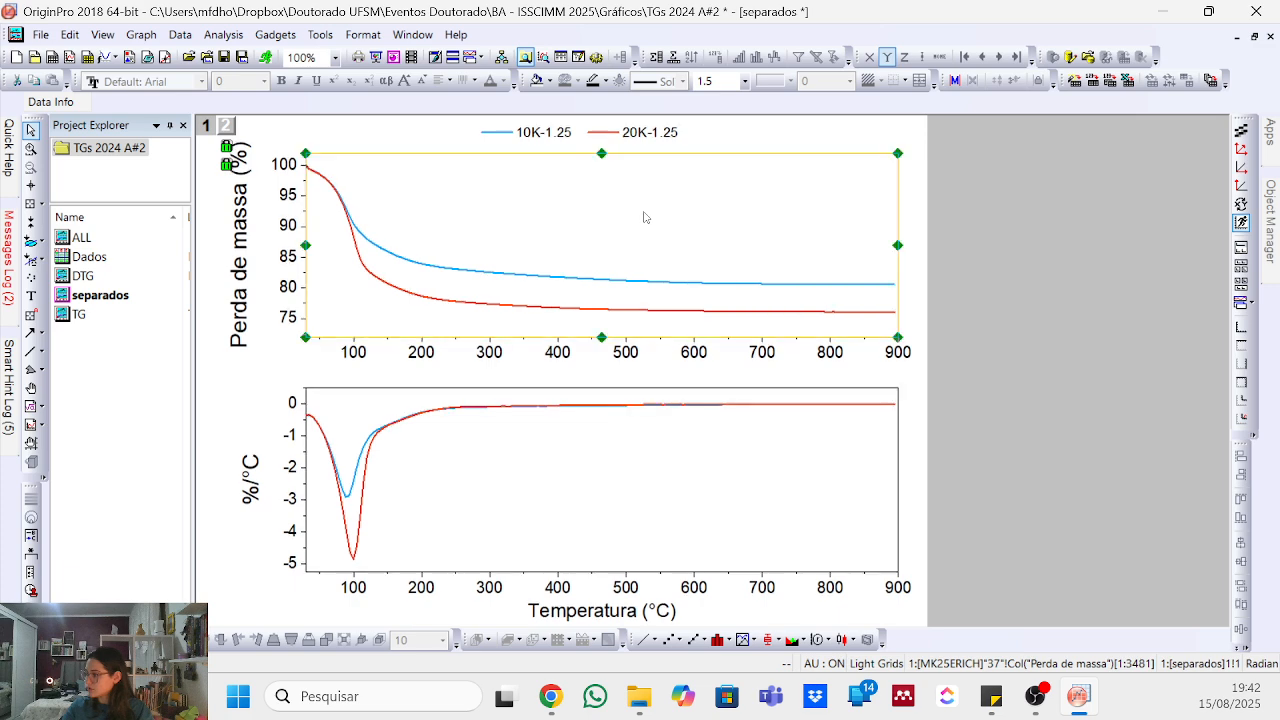
click(1133, 378)
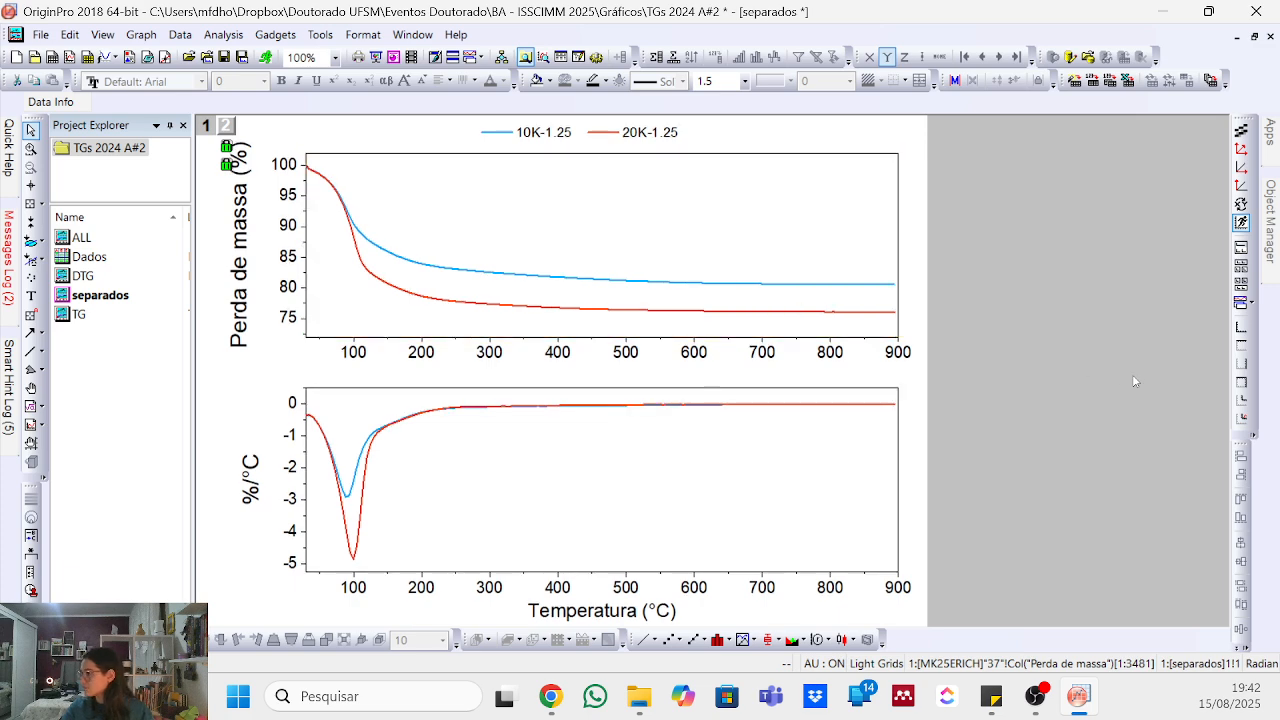
- Set the font size of the legend above the upper graph to 30
click(621, 142)
click(690, 214)
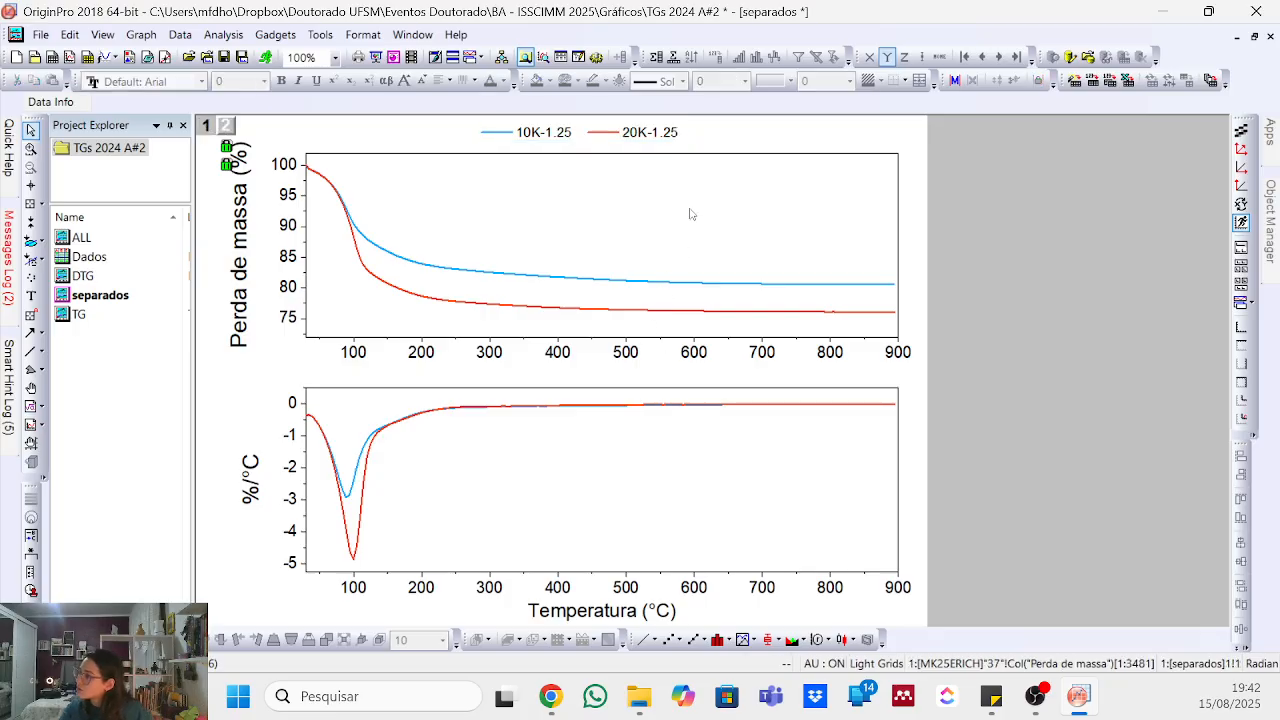
click(645, 138)
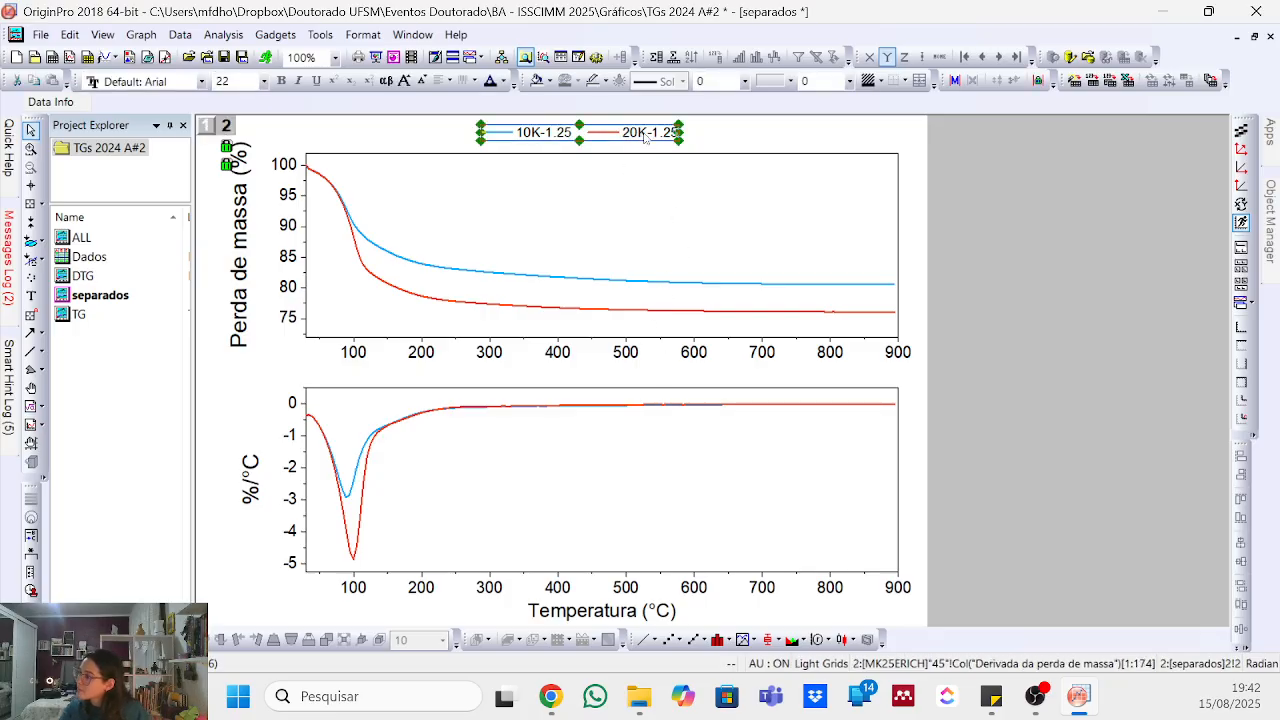
click(245, 81)
text(30)
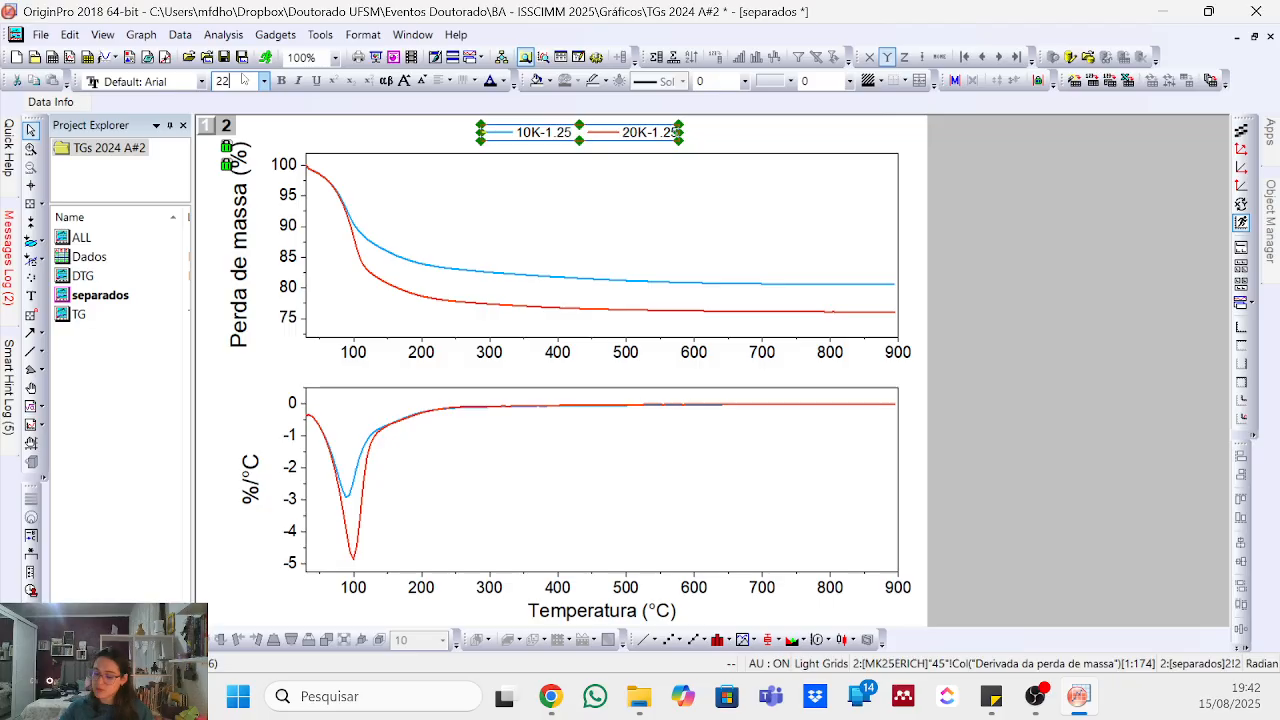
key(Return)
double_click(229, 81)
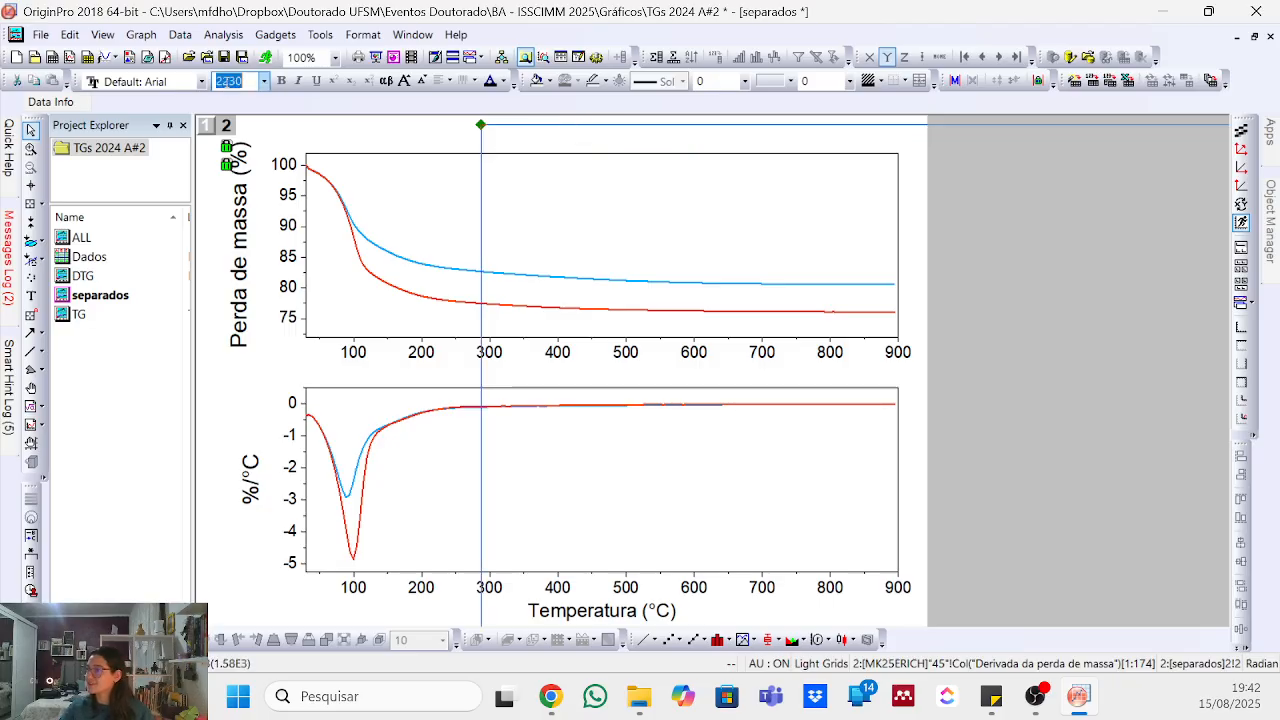
text(30)
key(Return)
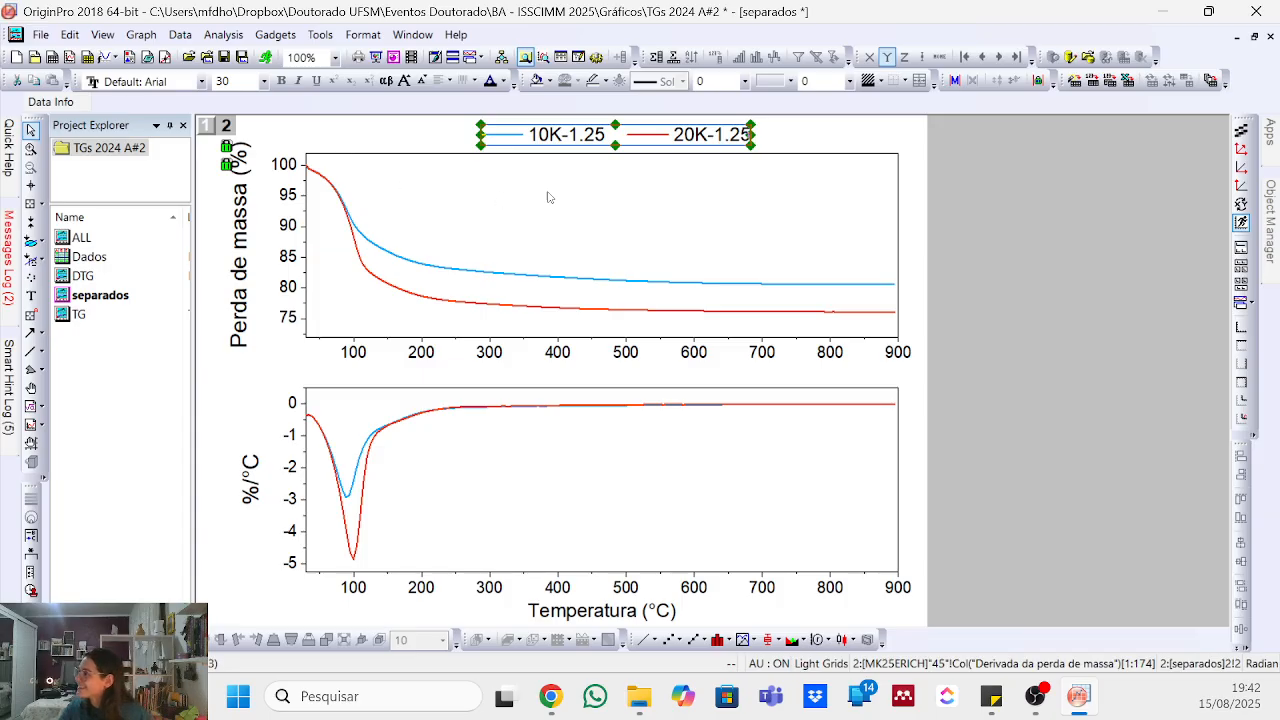
- Move the enlarged legend so it sits roughly centered above the upper graph
click(652, 138)
click(722, 137)
drag(712, 129, 678, 122)
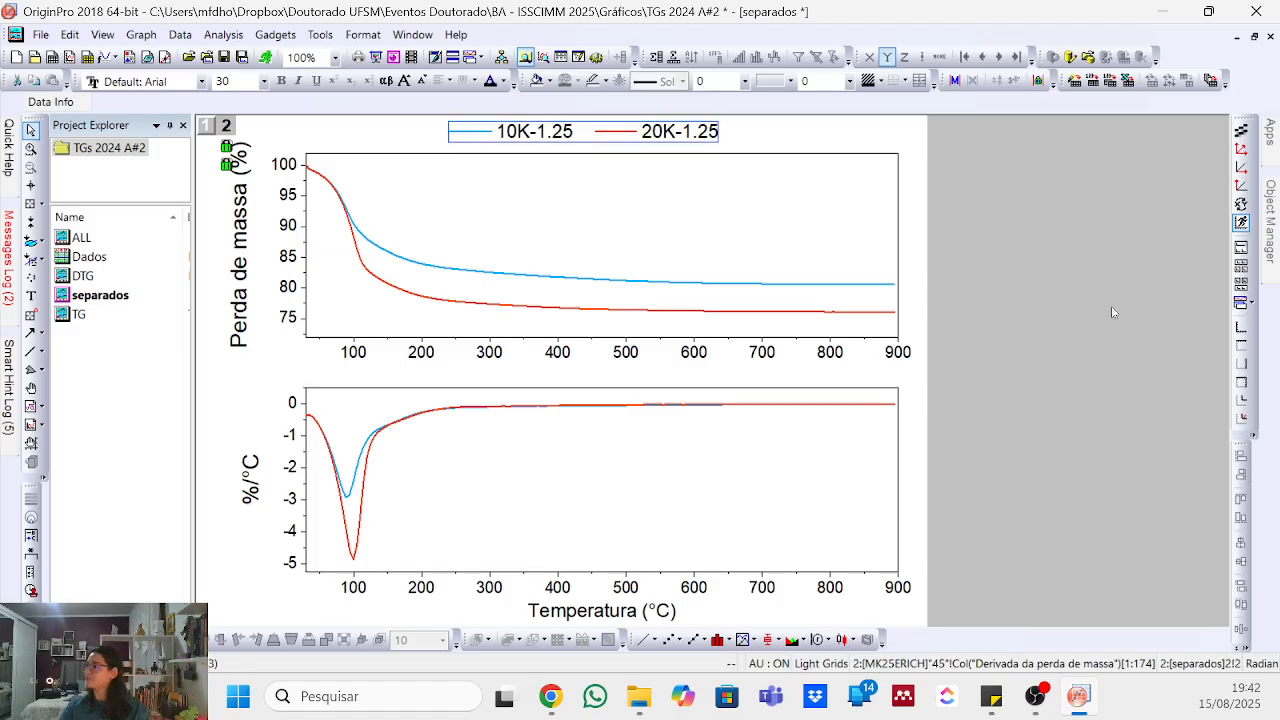
click(1058, 295)
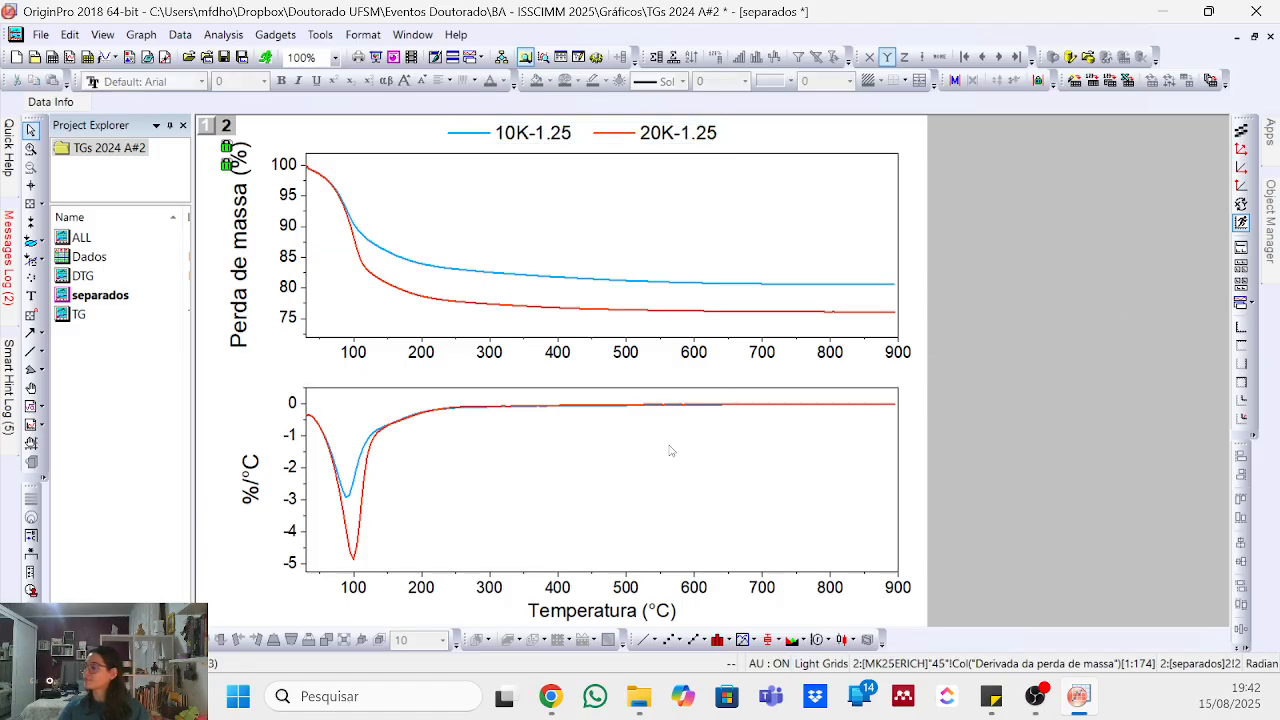
click(433, 304)
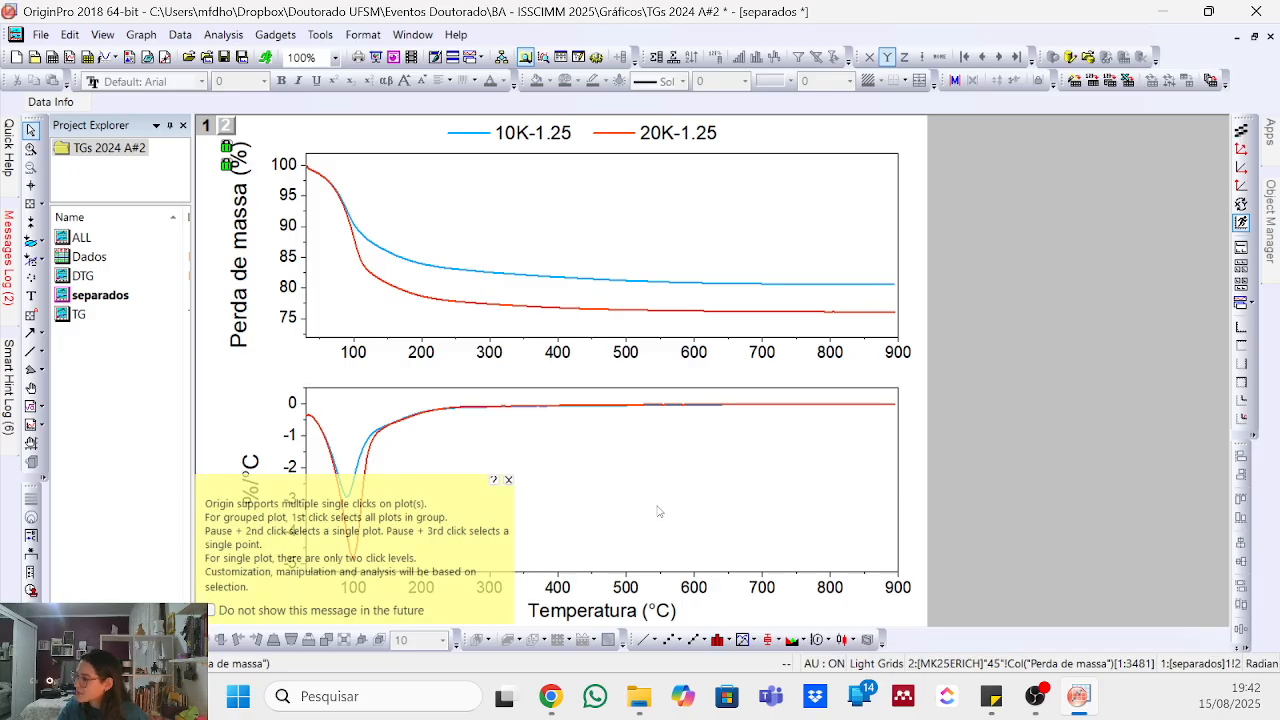
- Dismiss the plot selection hint and save the project
click(508, 479)
click(226, 57)
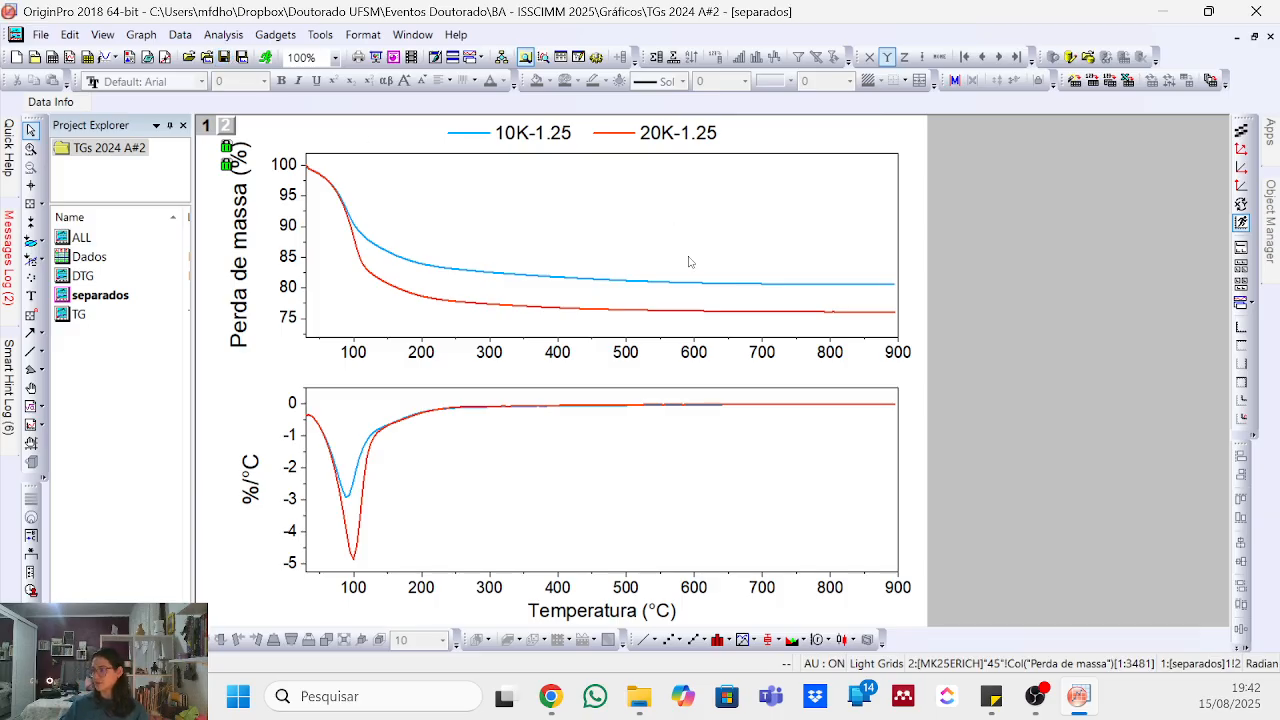
- Set the page width of the separados graph to 250 mm and narrow the two stacked graphs to fit the page
click(363, 34)
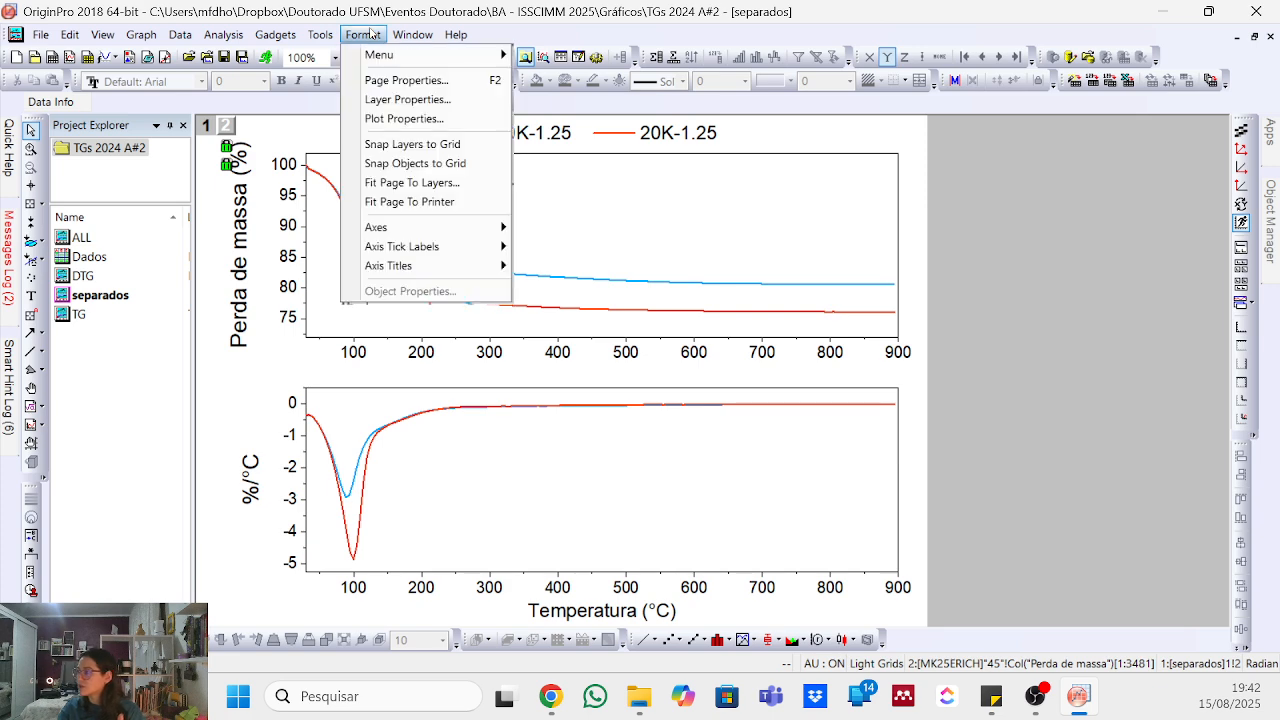
click(405, 81)
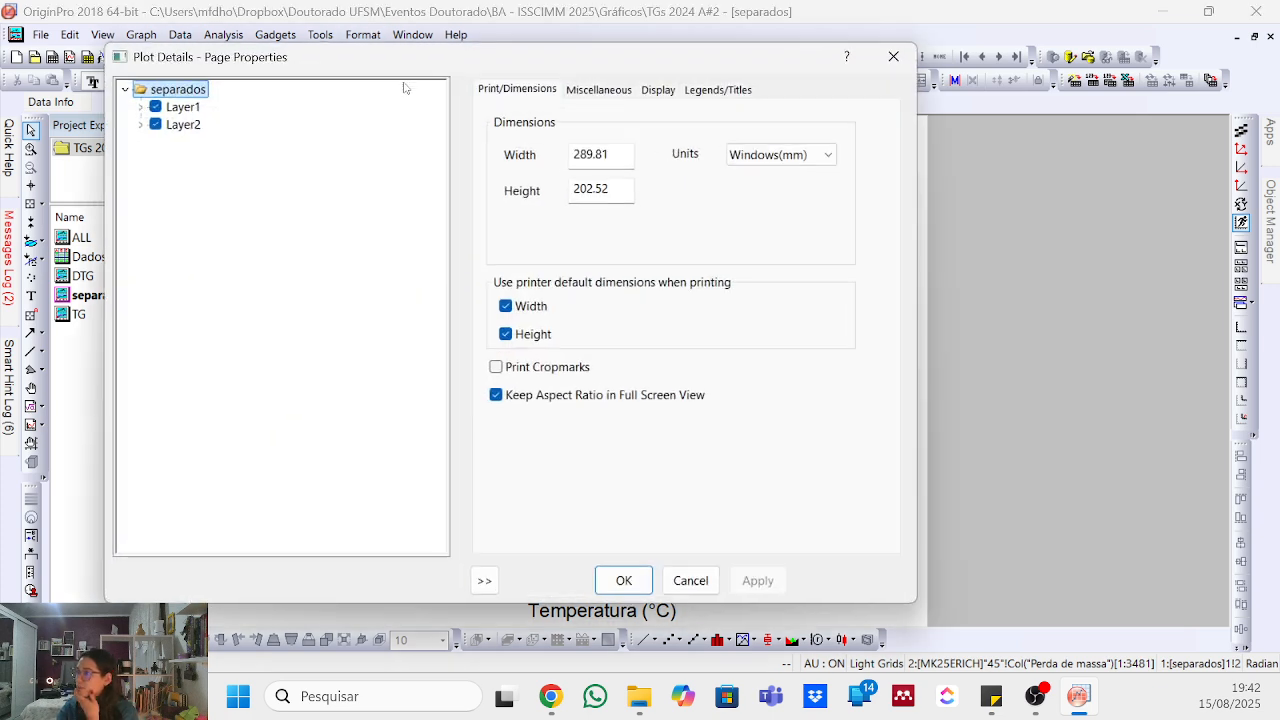
click(619, 153)
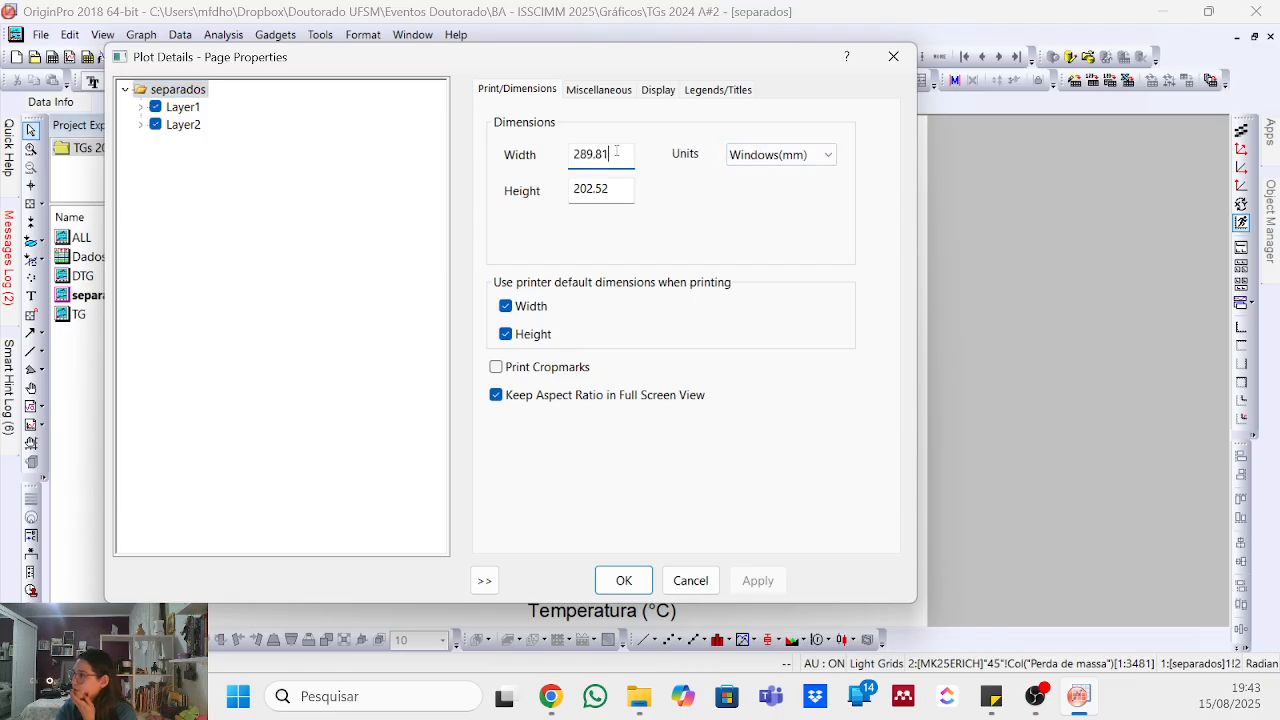
double_click(619, 153)
text(250)
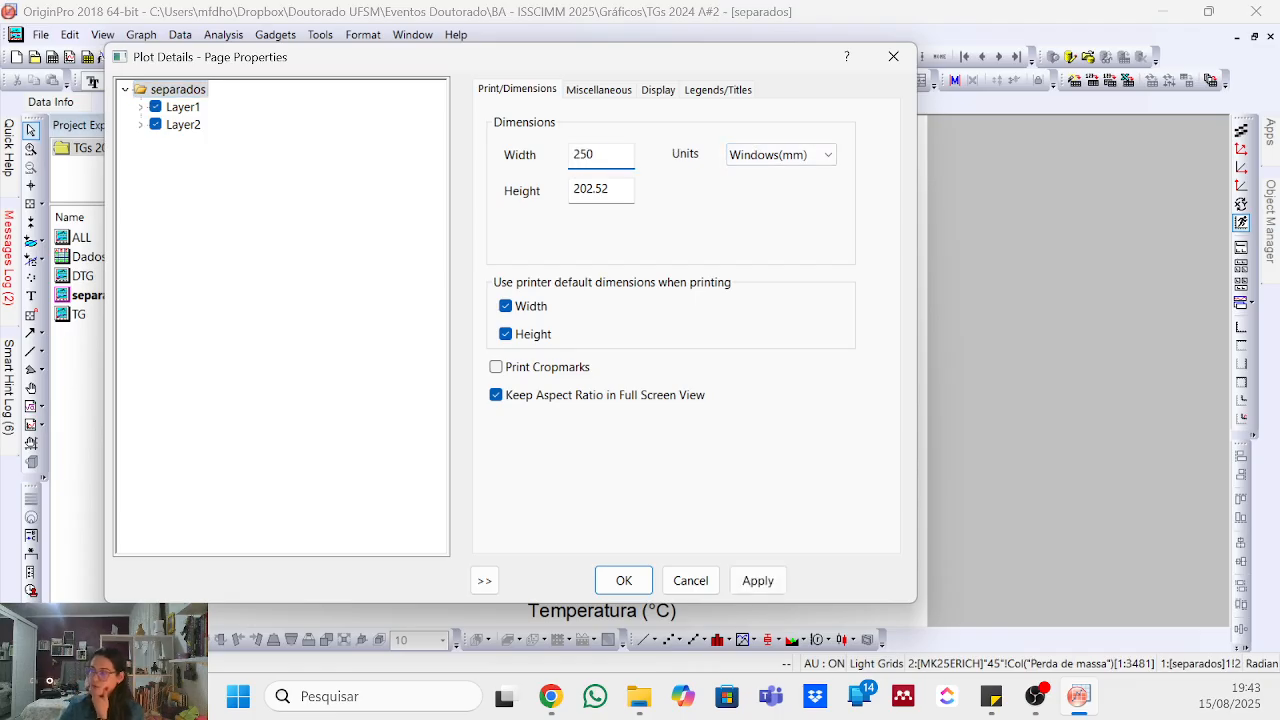
key(Return)
click(757, 191)
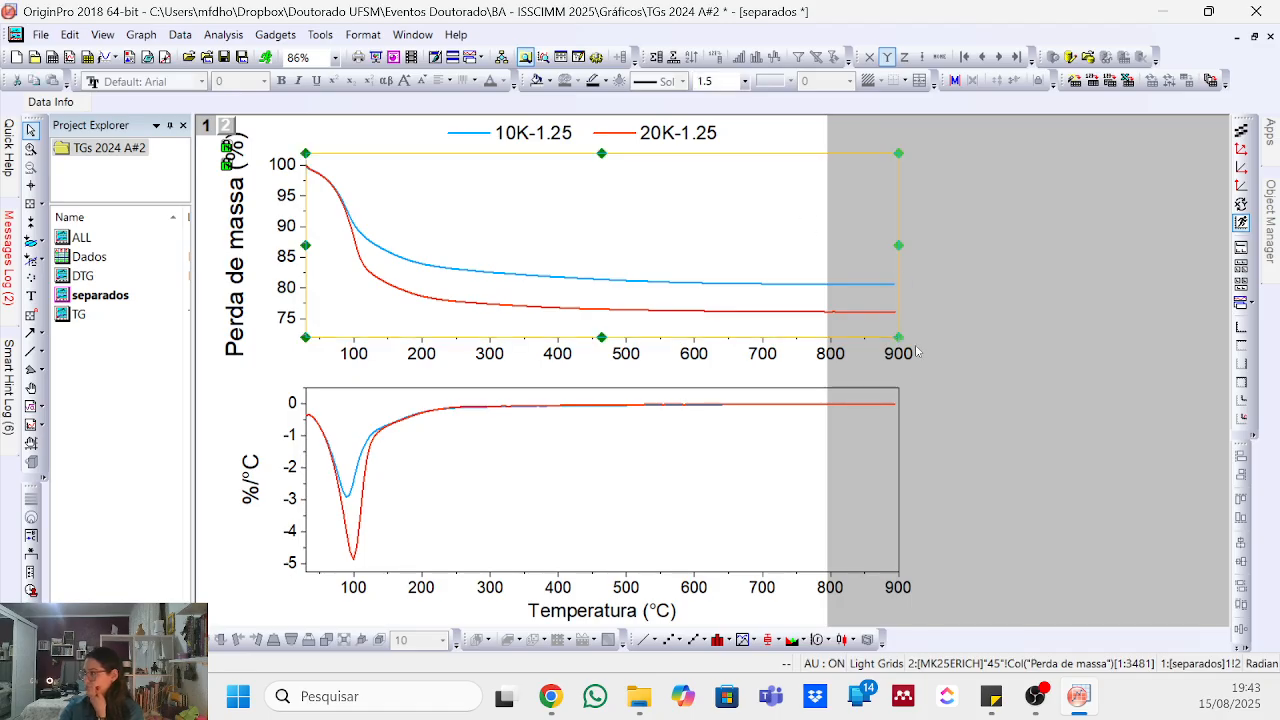
drag(898, 245, 786, 242)
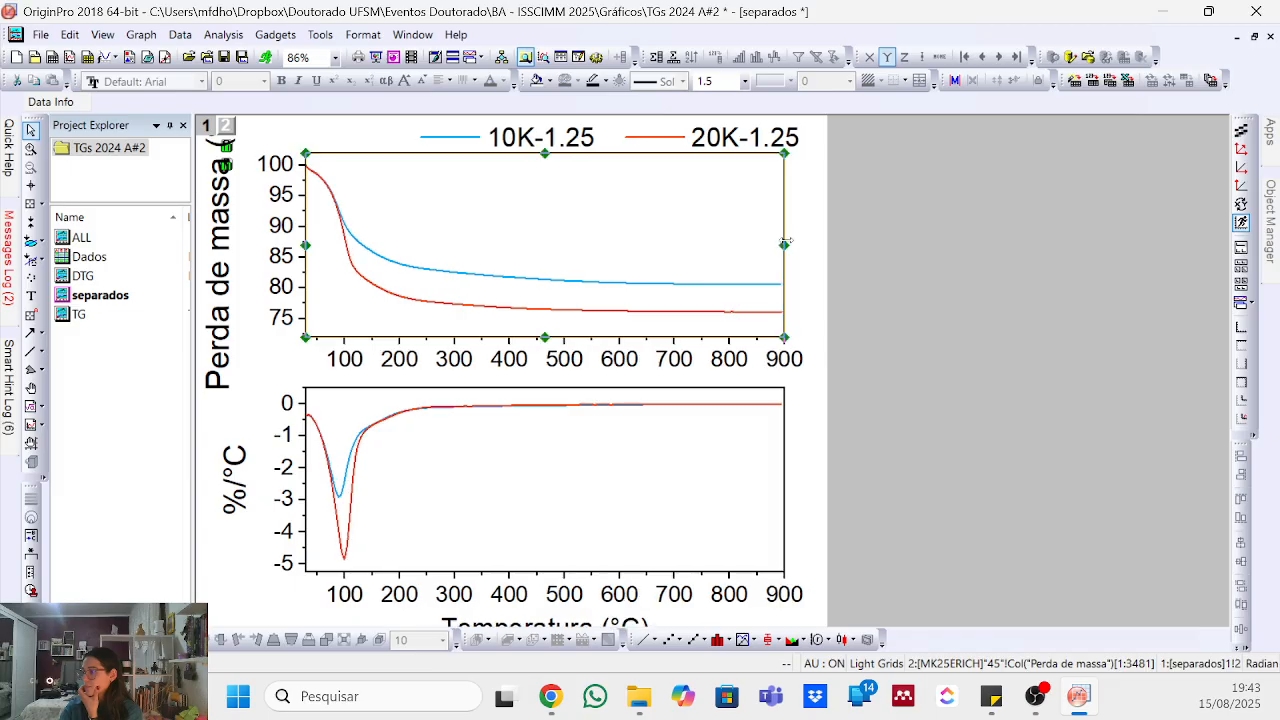
- Reduce the font size of the upper graph's "Perda de massa (%)" axis title to 25
click(218, 270)
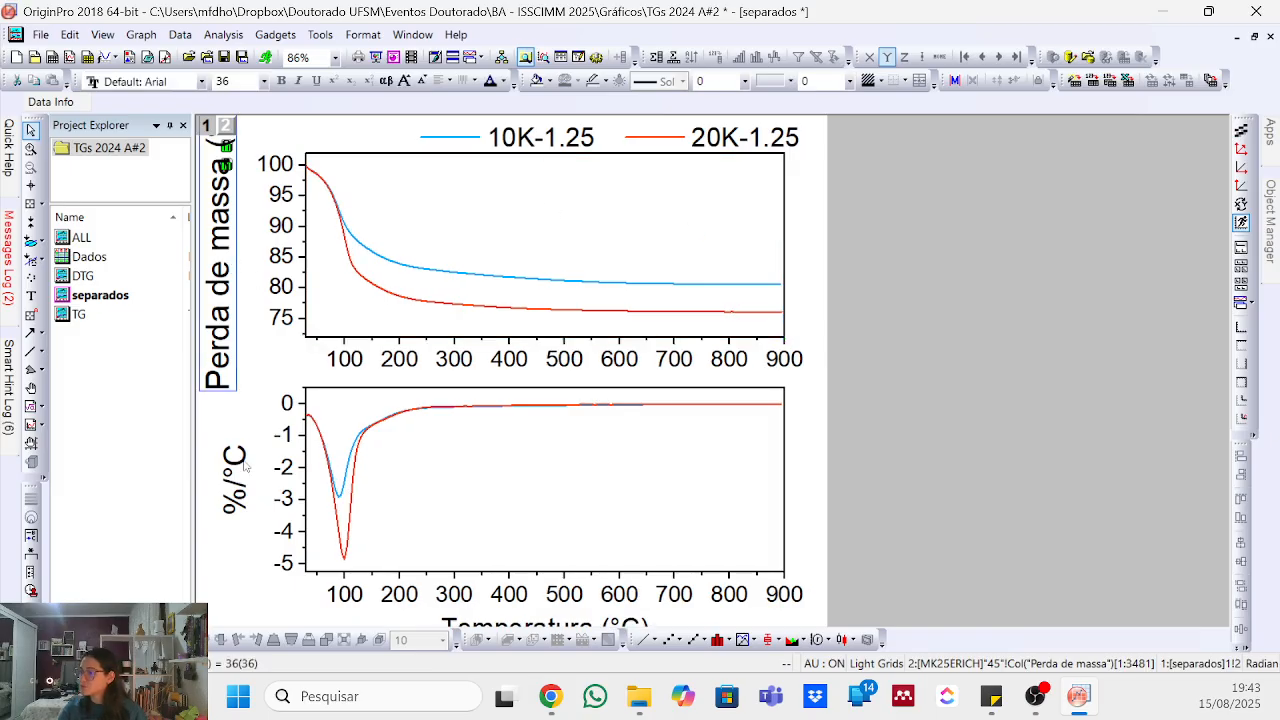
click(251, 83)
text(30)
key(Return)
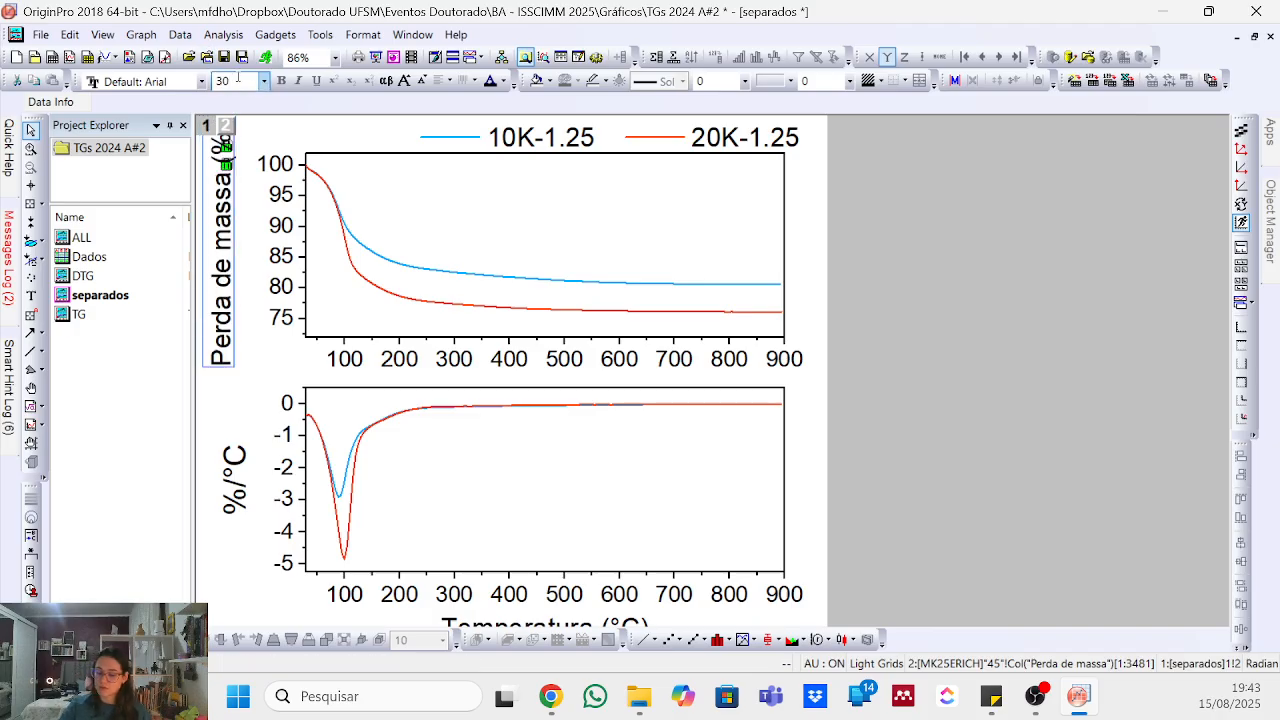
key(BackSpace)
key(BackSpace)
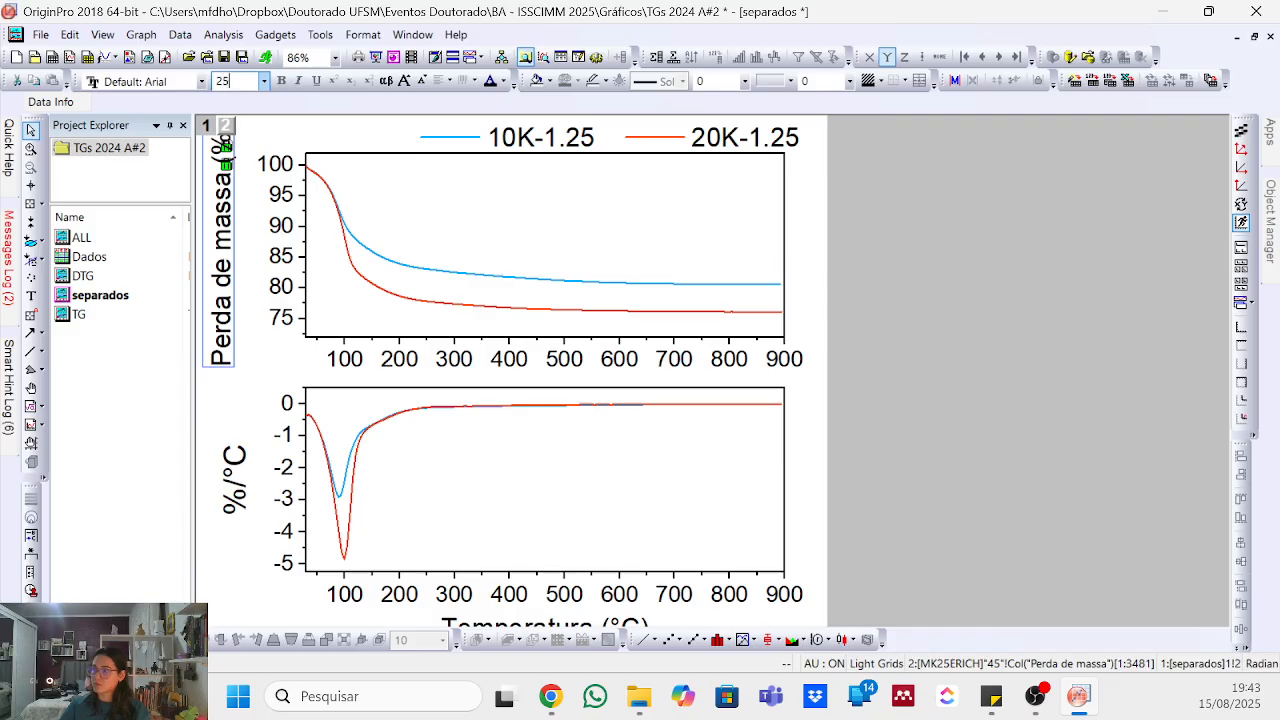
key(Return)
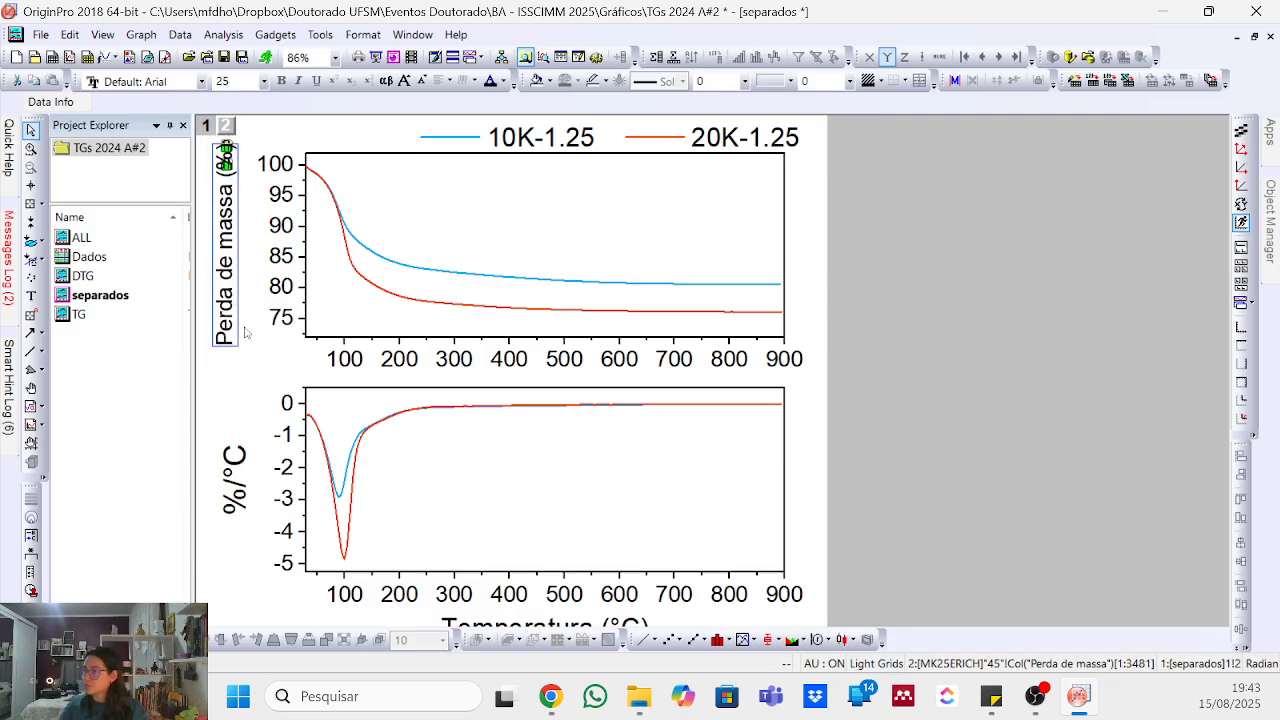
- Set the font size of the lower graph's "%/°C" axis title to 30
click(254, 472)
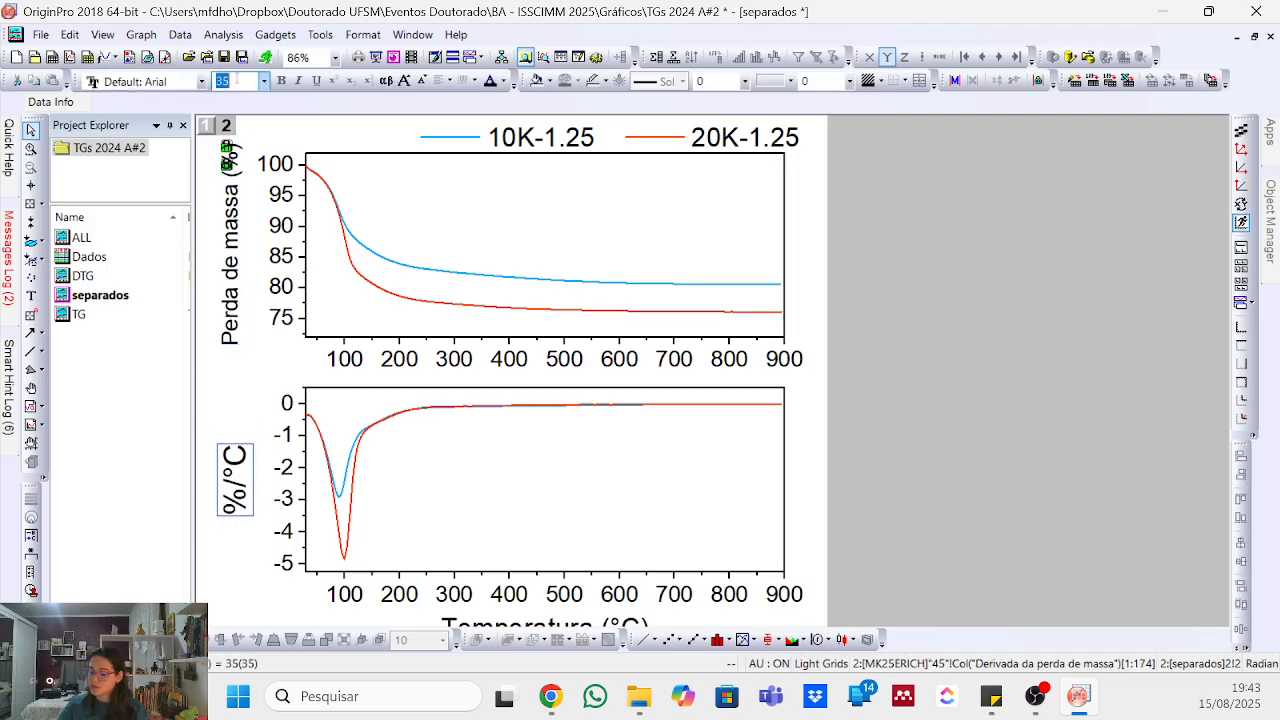
text(30)
key(Return)
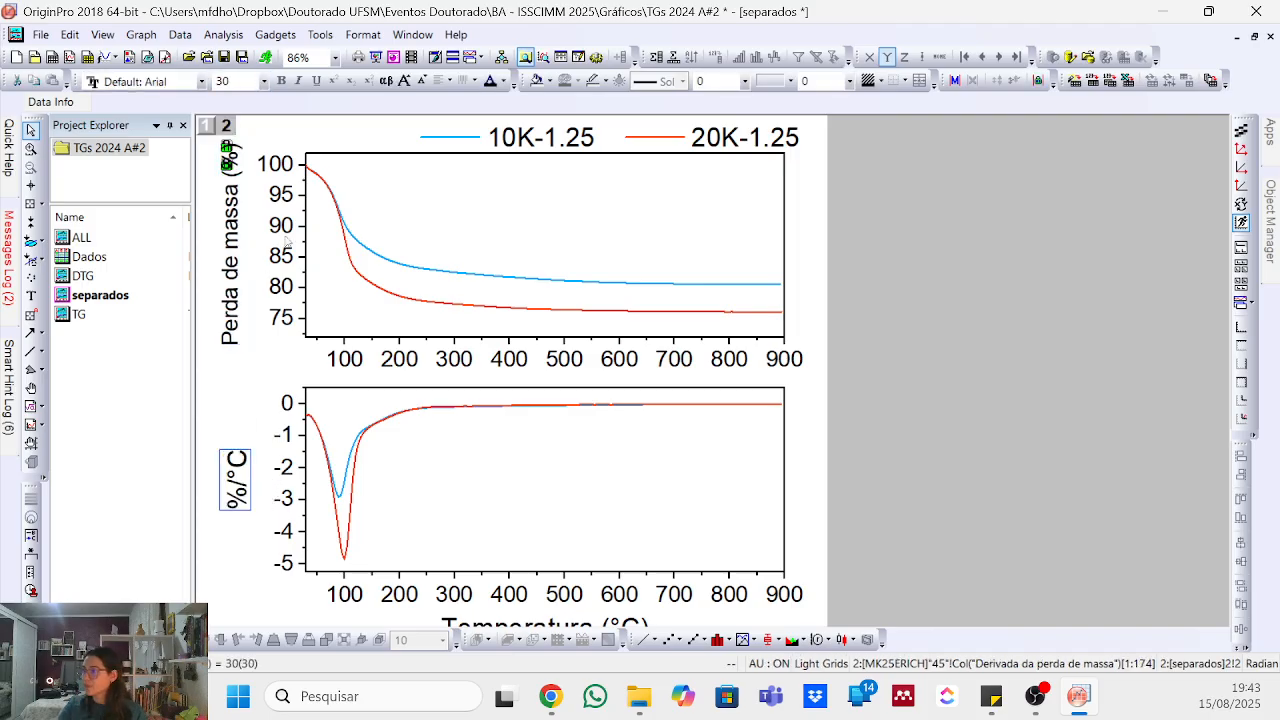
- Set the font size of the vertical axis tick labels to 20 in both the upper and lower graphs
click(285, 244)
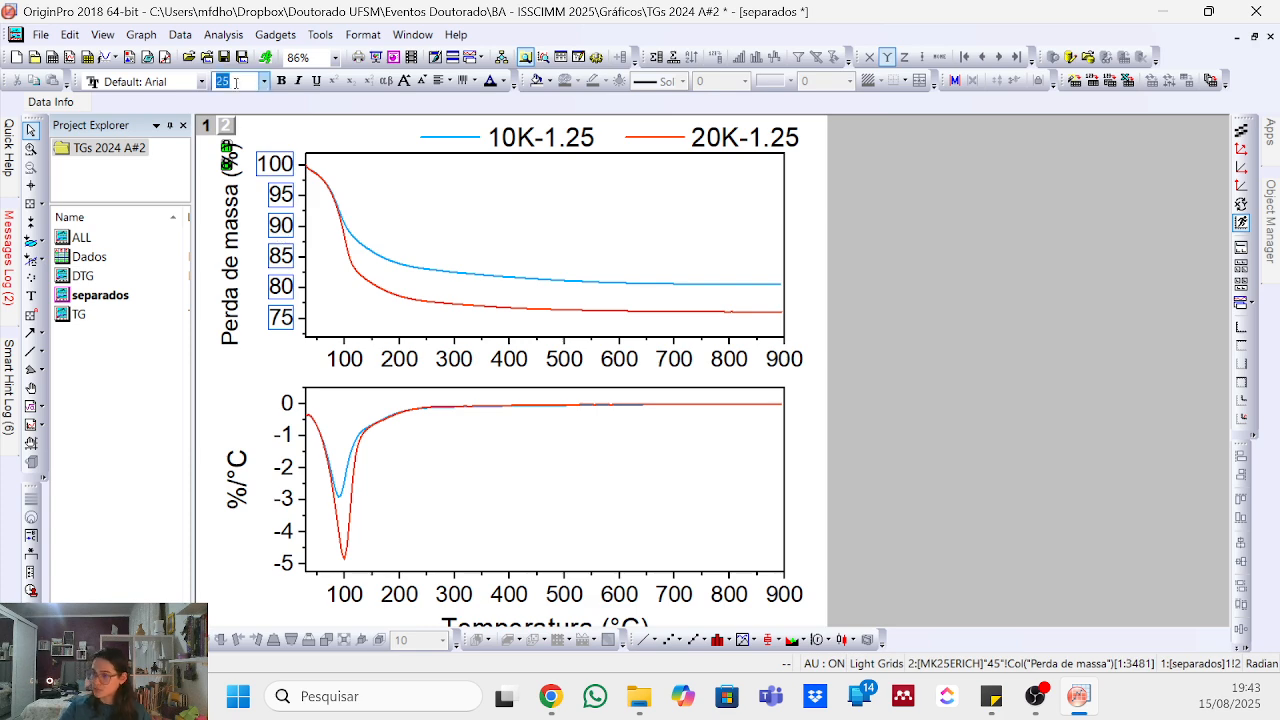
key(Return)
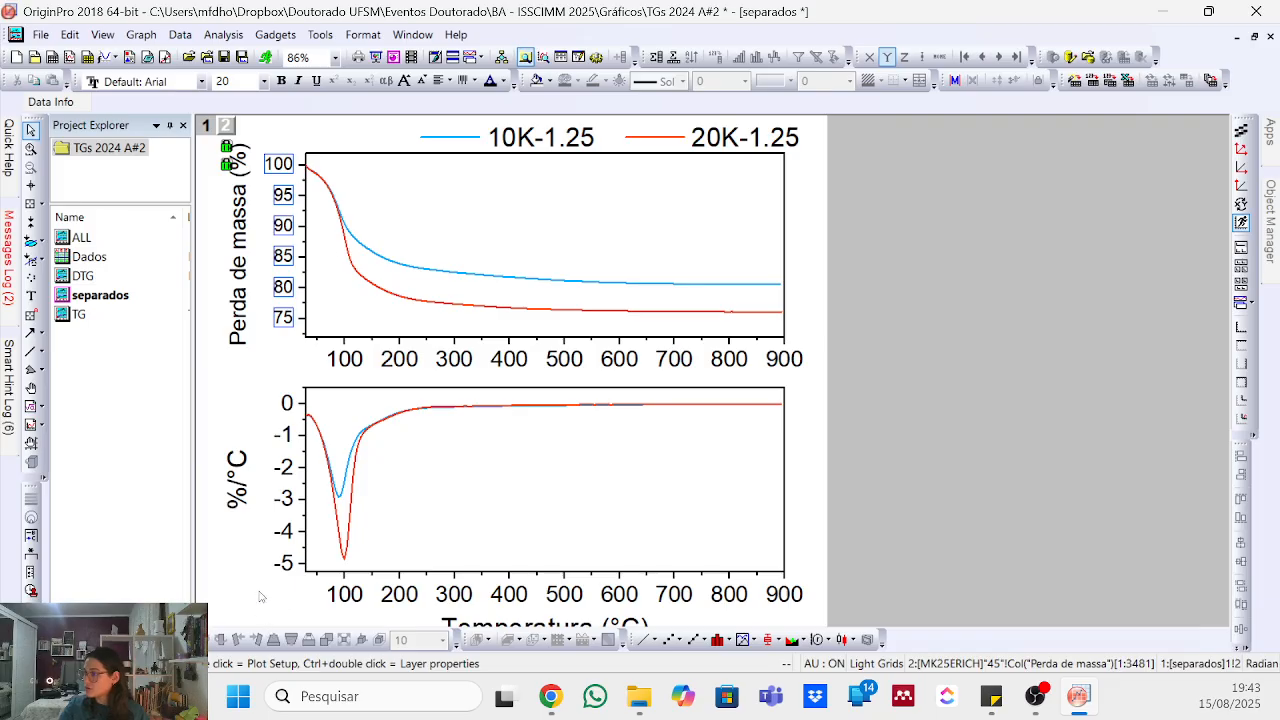
click(284, 512)
click(232, 81)
text(20)
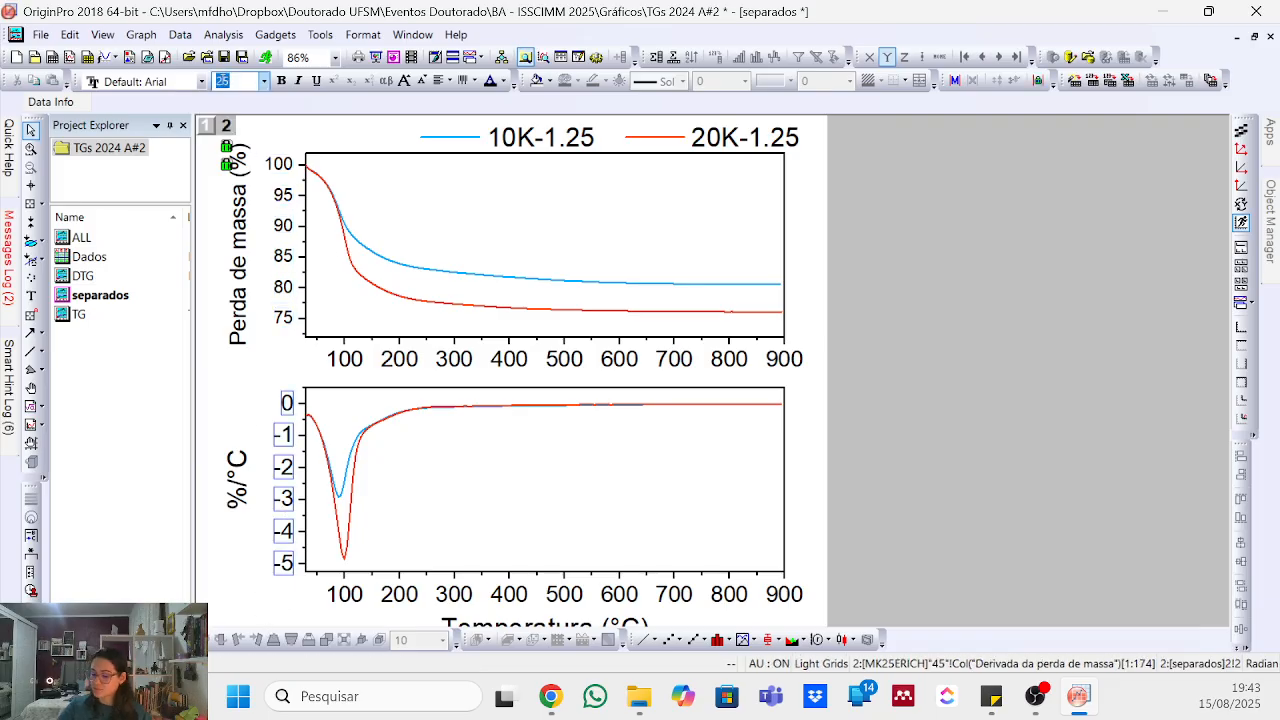
key(Return)
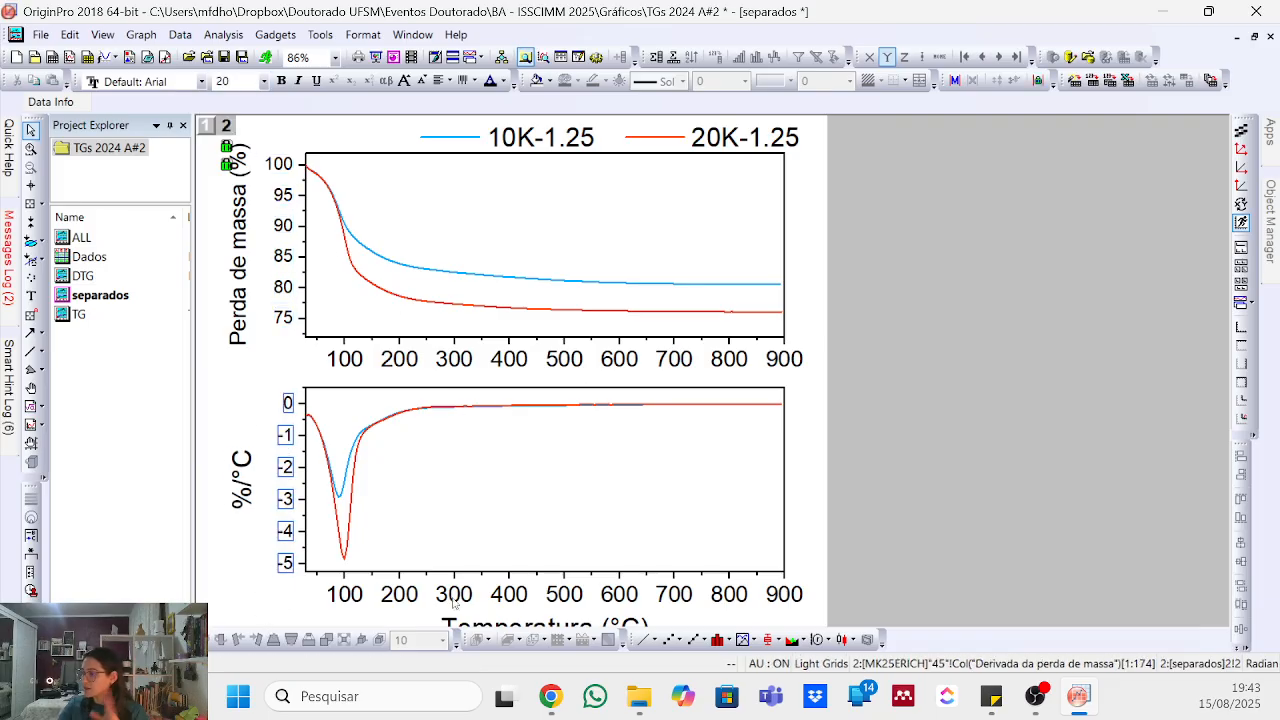
- Reduce the font size of the legend above the upper graph to 20
click(565, 135)
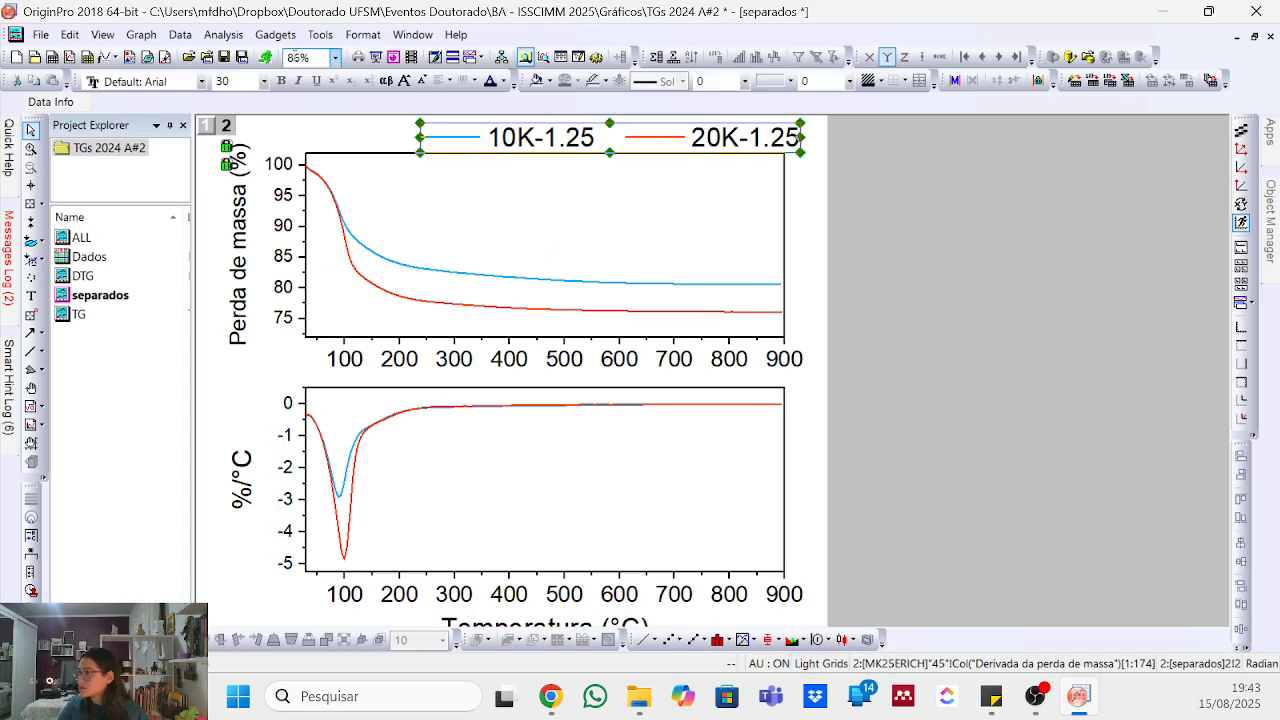
click(238, 81)
text(30)
key(BackSpace)
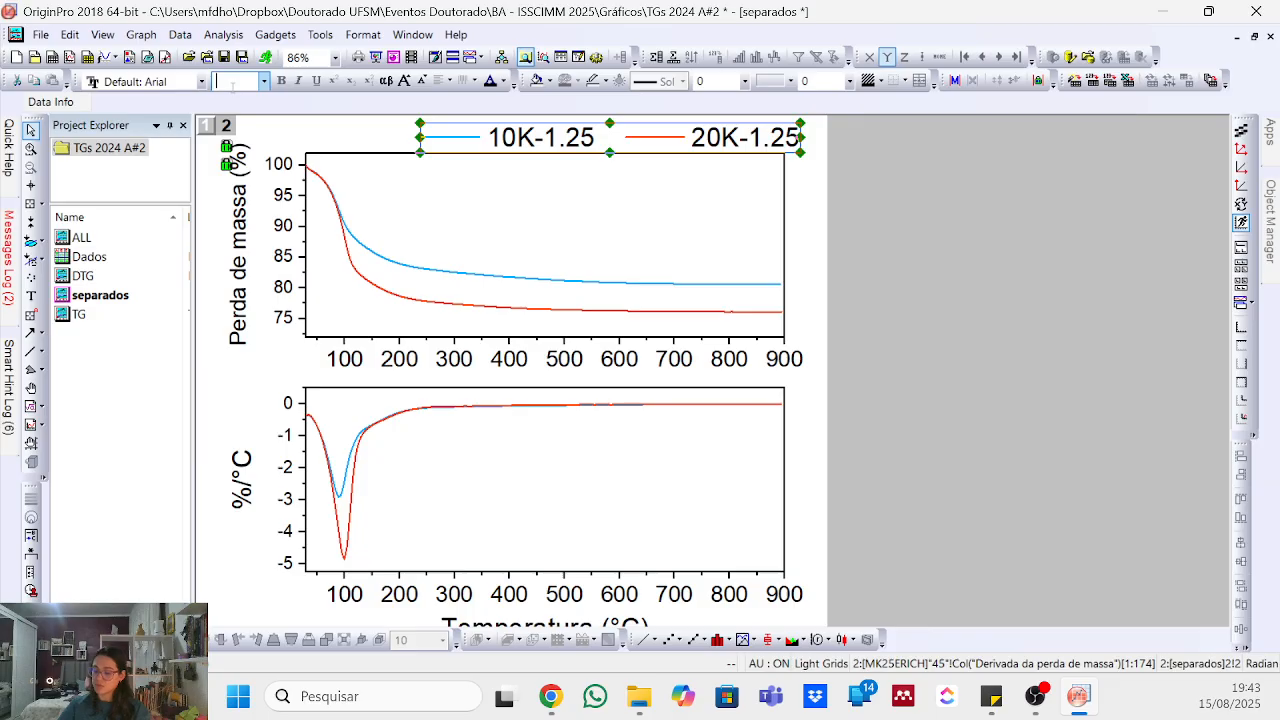
text(28)
key(Return)
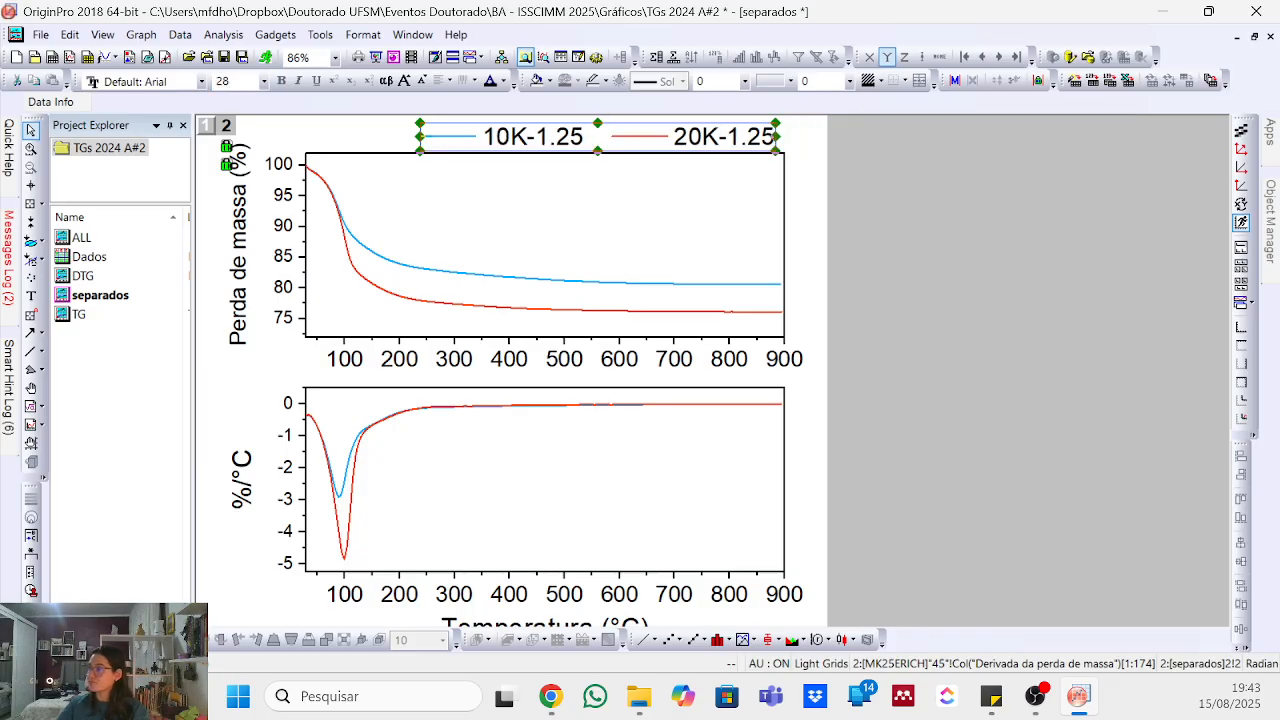
click(225, 81)
click(220, 222)
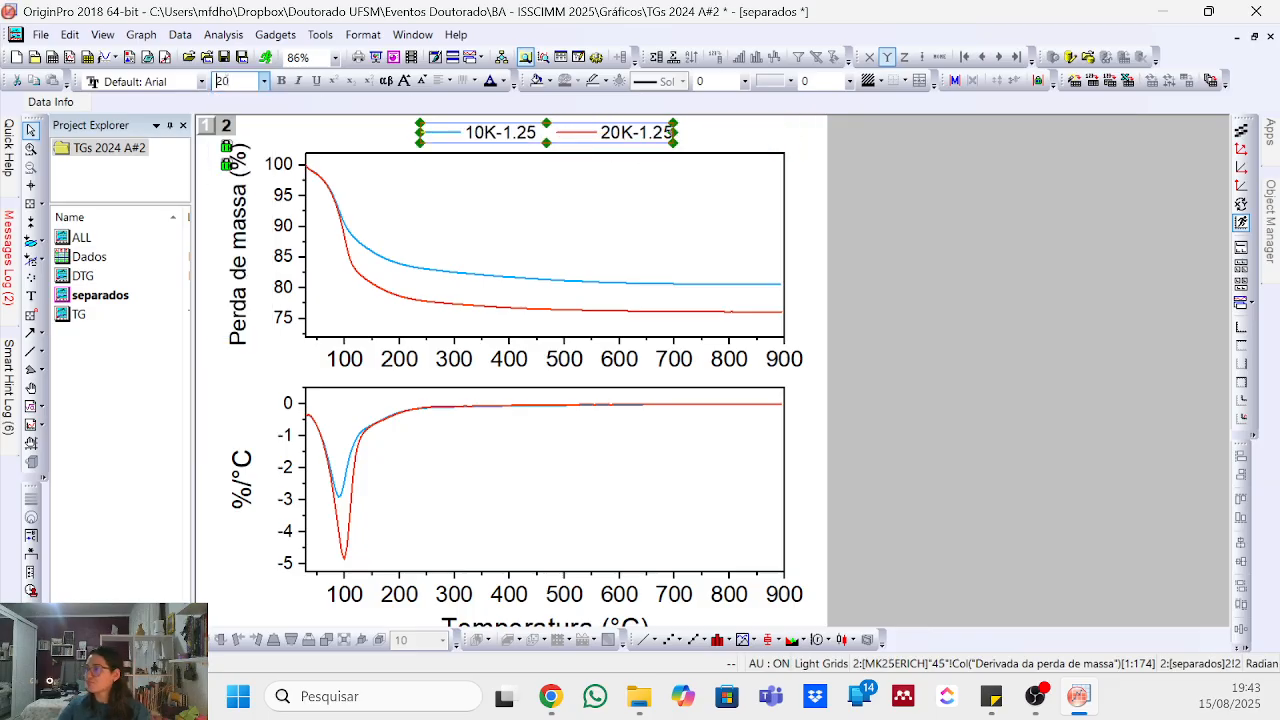
- Set the font size of the upper graph's horizontal axis tick labels to 20, trying 23 along the way
click(512, 366)
click(237, 82)
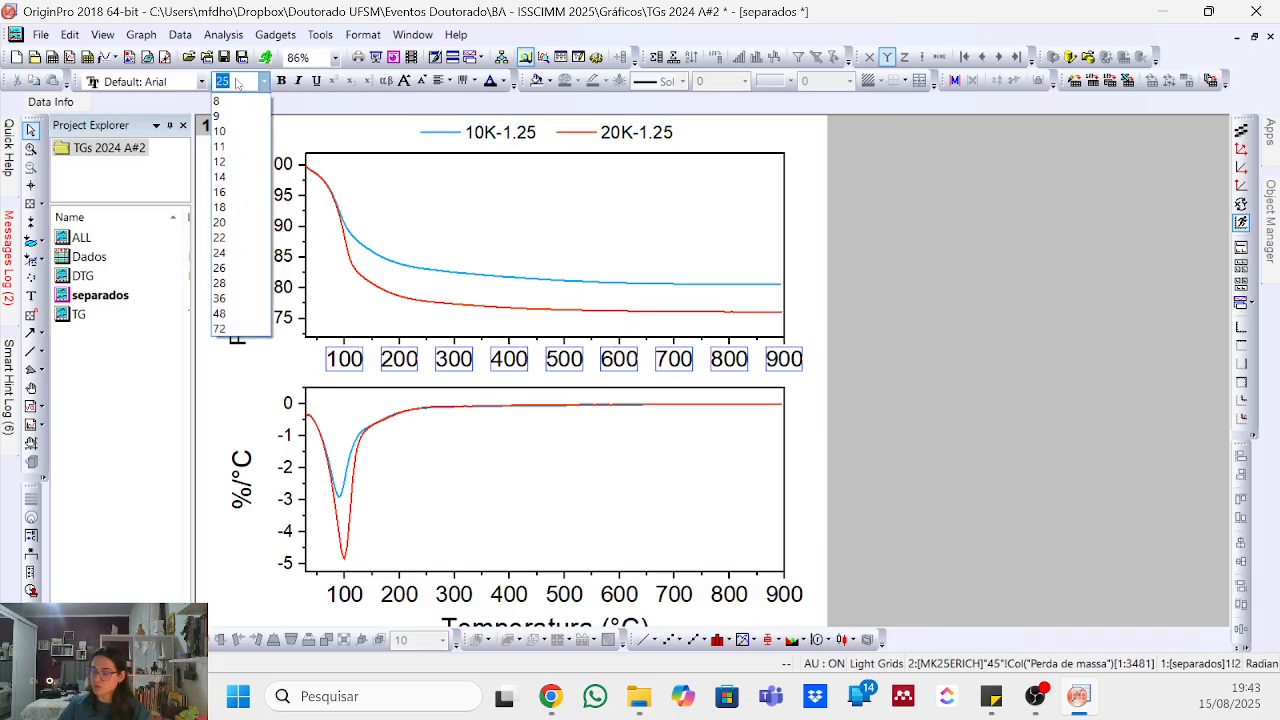
click(220, 222)
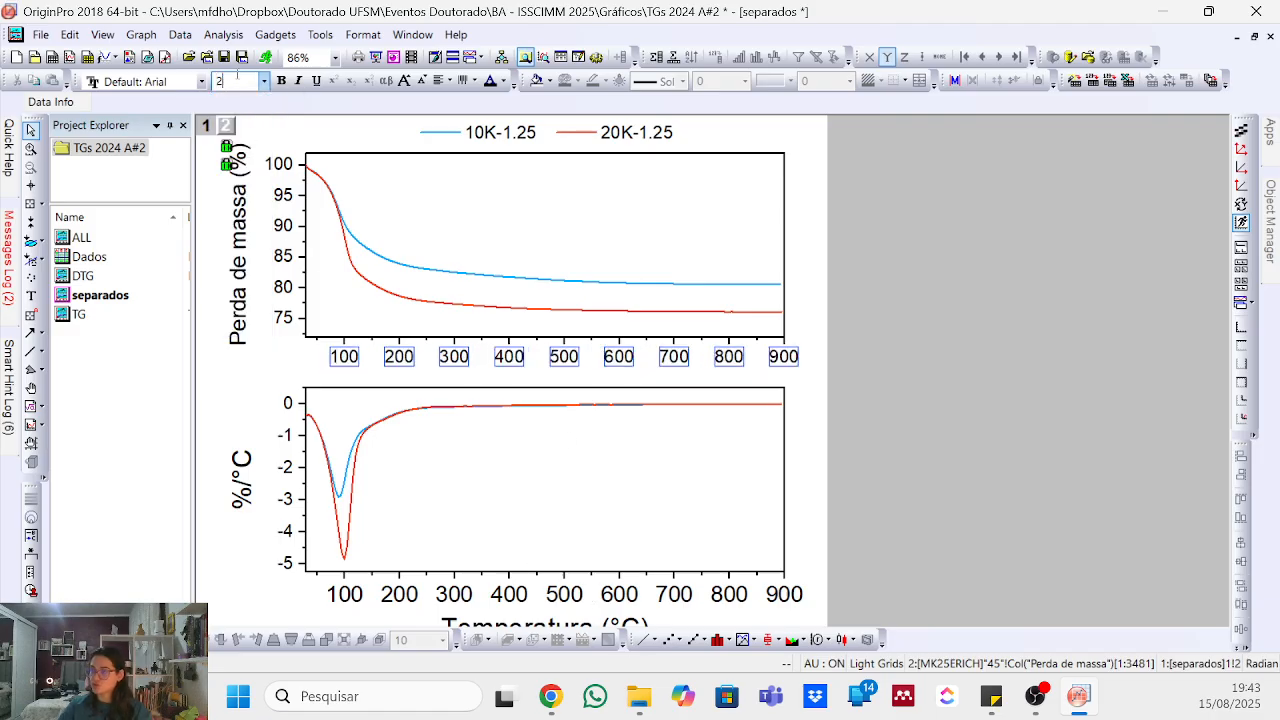
text(3)
key(Return)
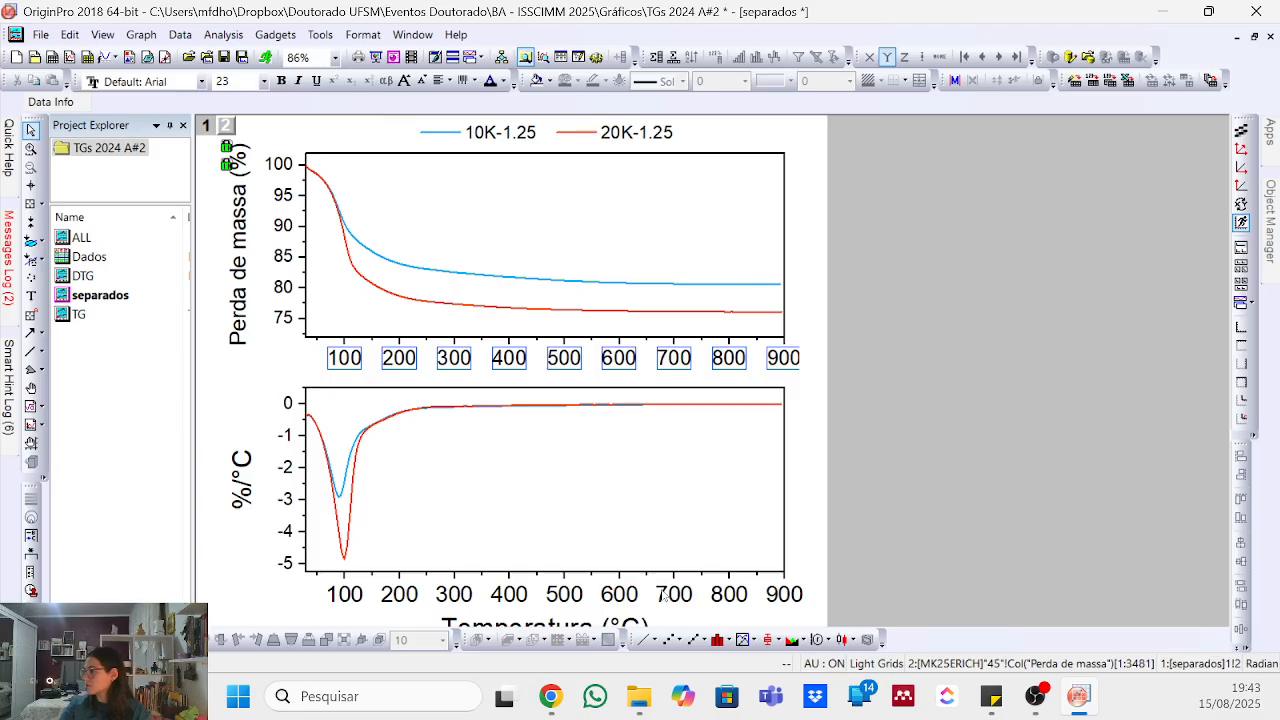
double_click(233, 81)
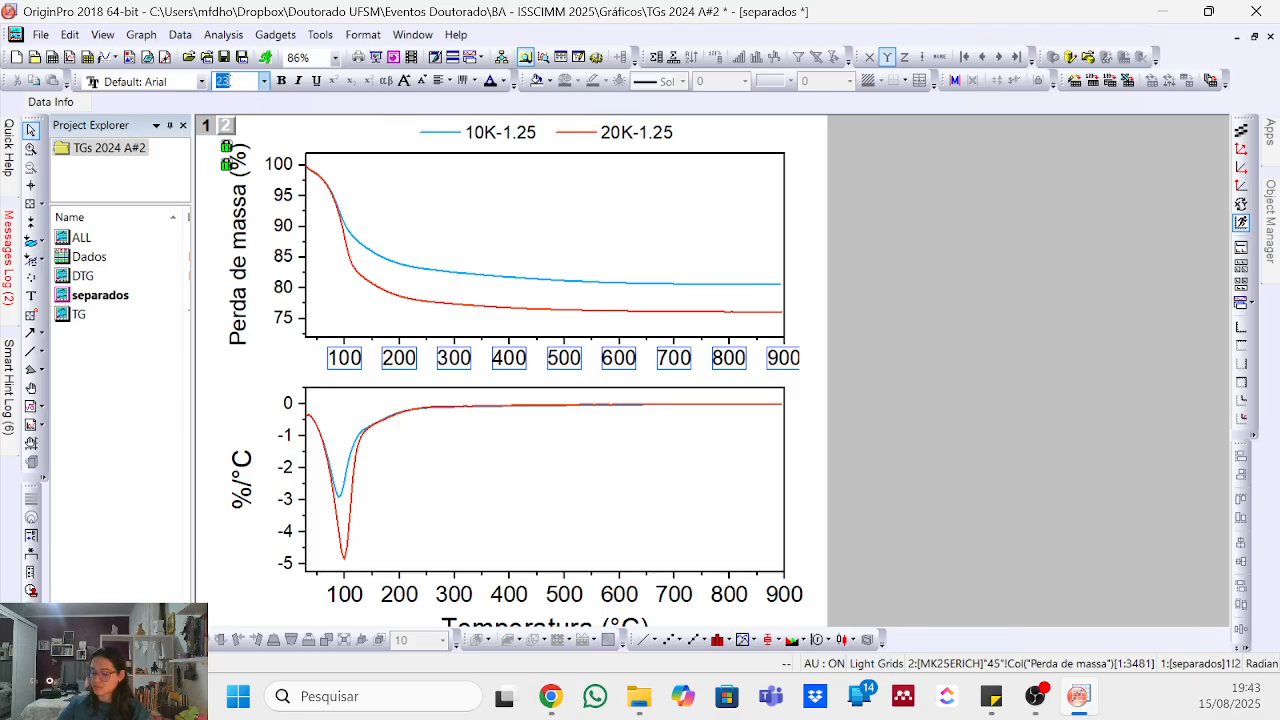
key(Return)
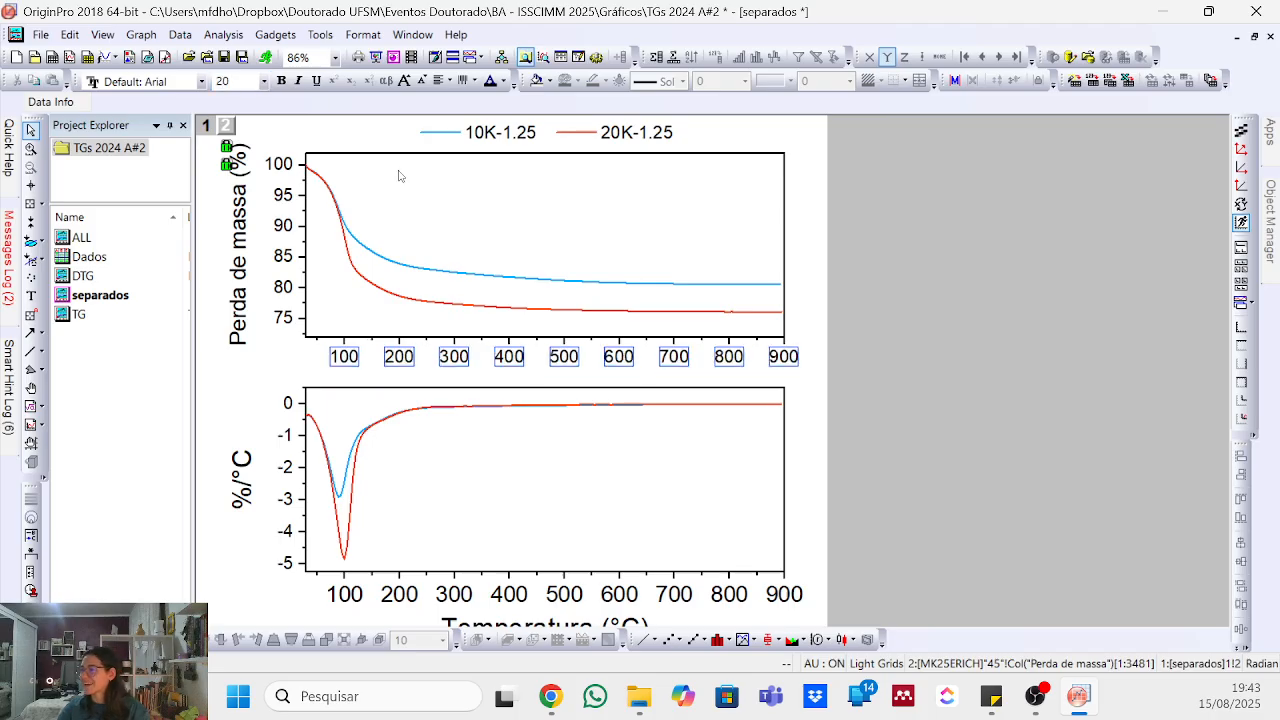
- Set the font size of the lower graph's horizontal axis tick labels to 20
click(286, 195)
click(408, 592)
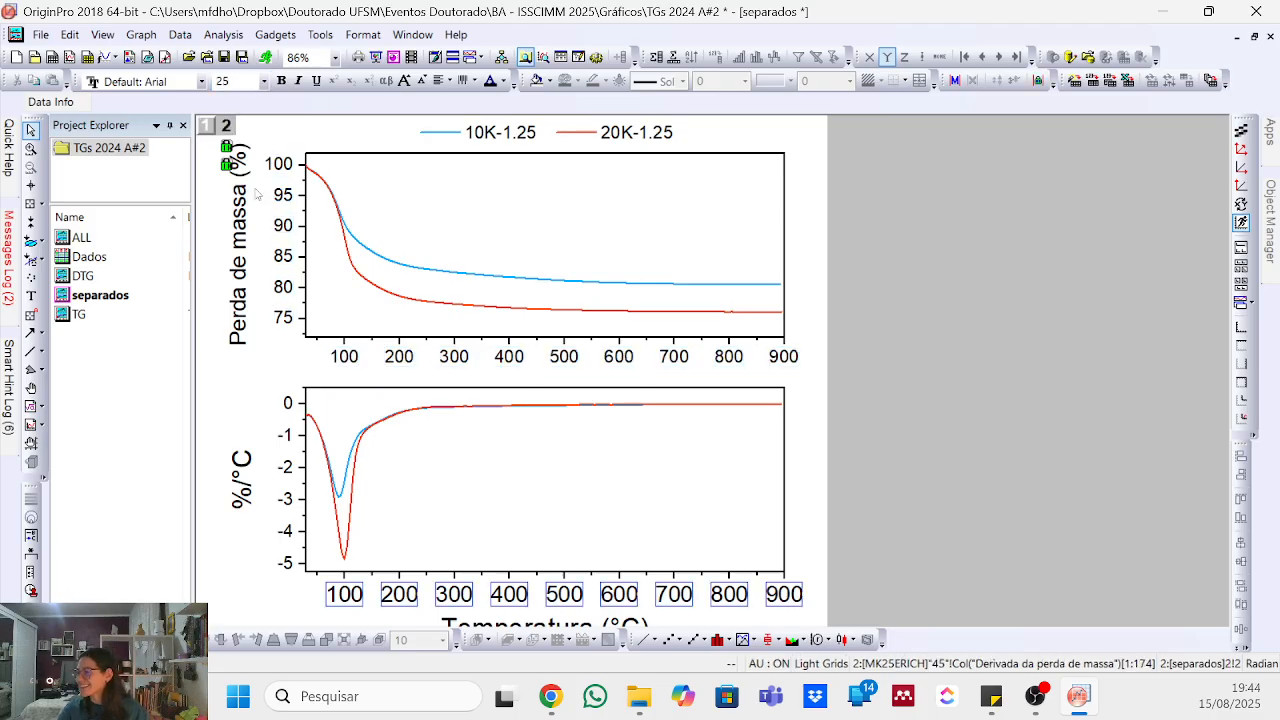
key(BackSpace)
key(BackSpace)
text(20)
key(Return)
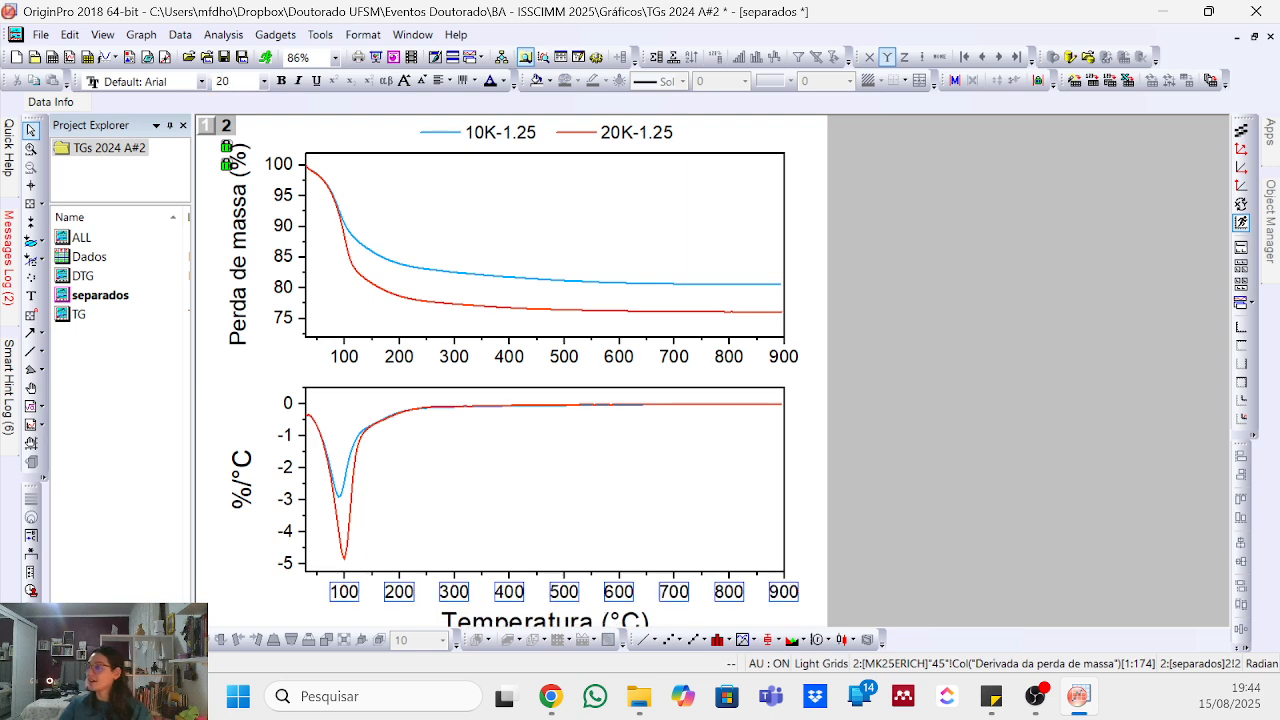
- Nudge the stacked graphs slightly upward to make room for the horizontal axis title at the page's lower edge
click(540, 234)
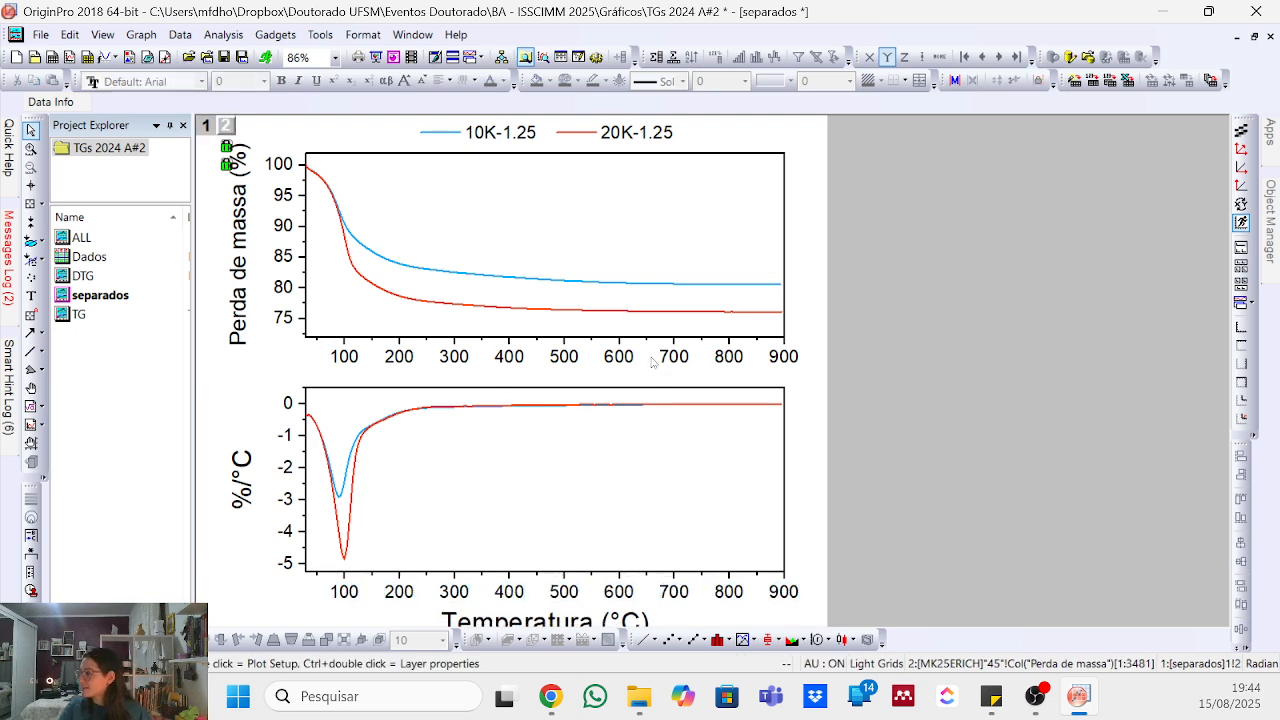
click(652, 452)
click(651, 446)
scroll(637, 449, down, 4)
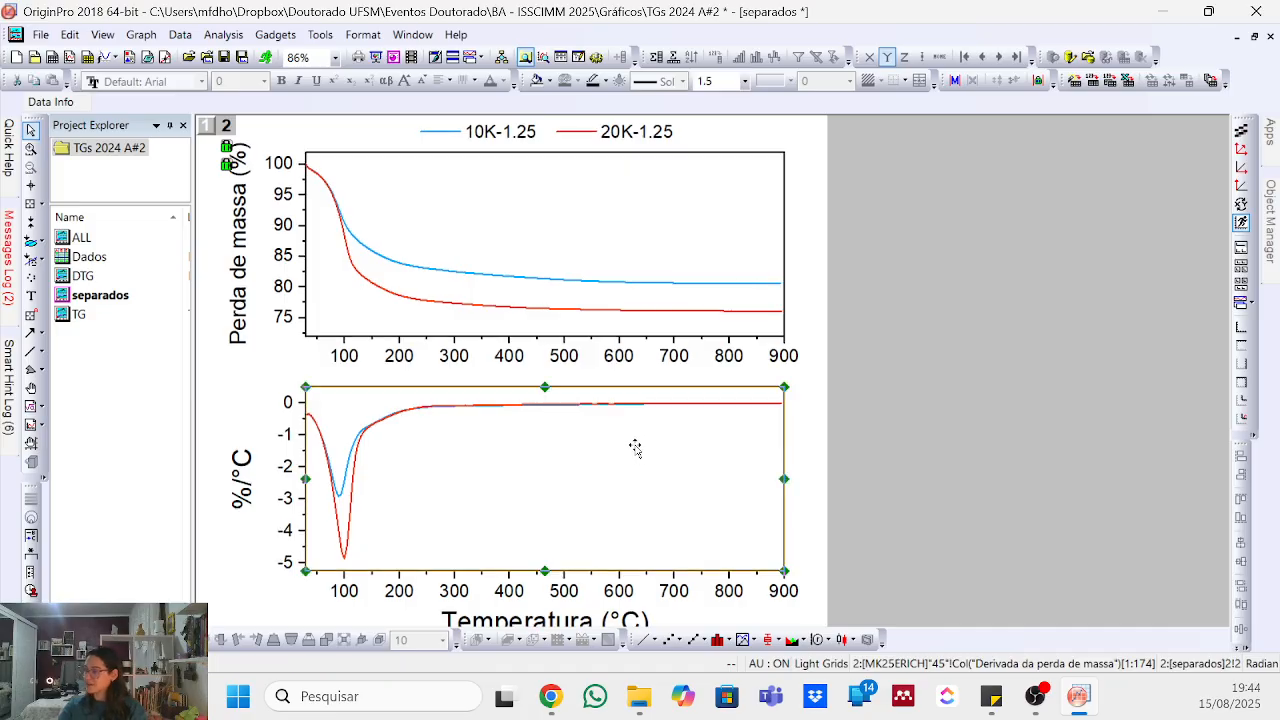
- Set the font size of the "Temperatura (°C)" axis title to 25, matching the "Perda de massa (%)" title
click(574, 620)
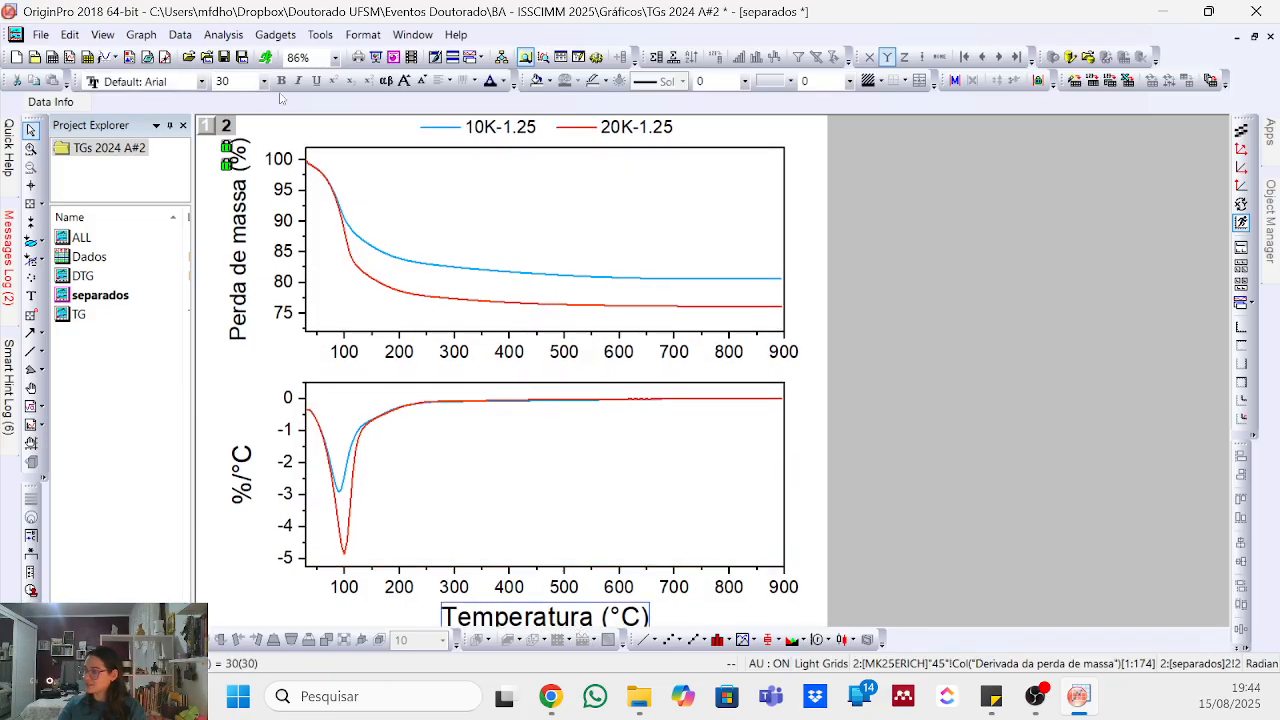
click(243, 185)
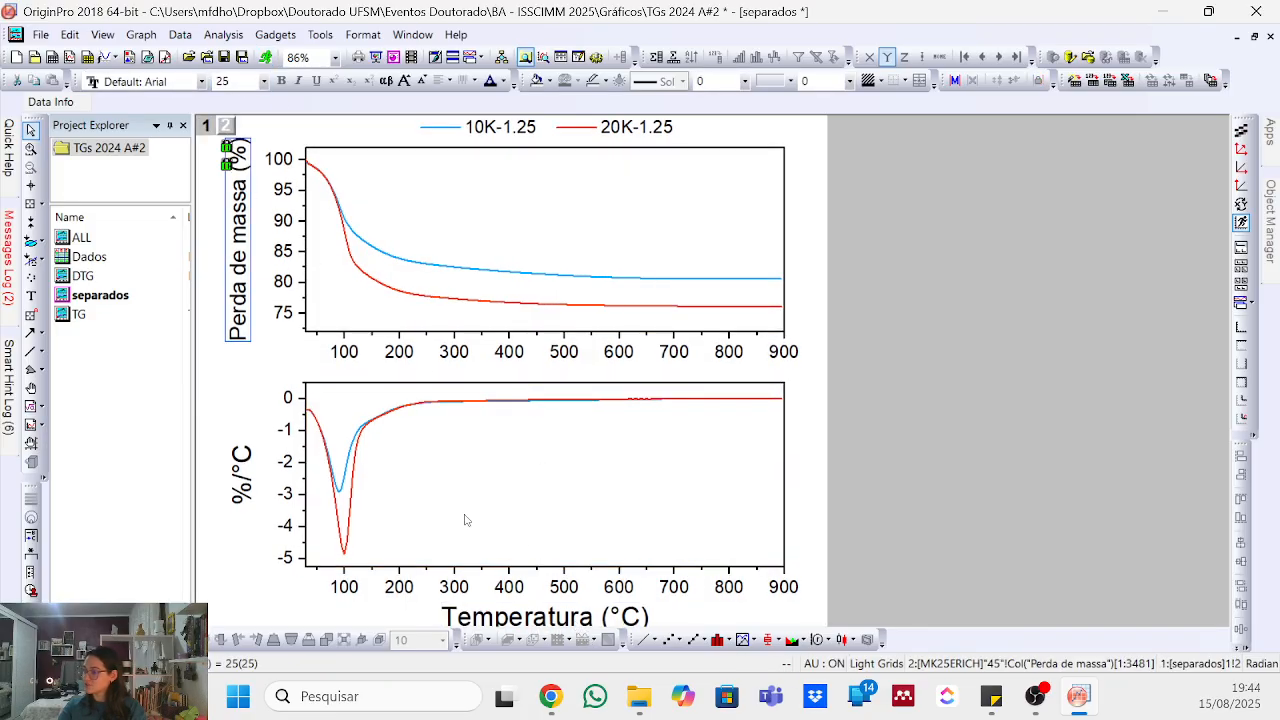
click(481, 619)
click(228, 84)
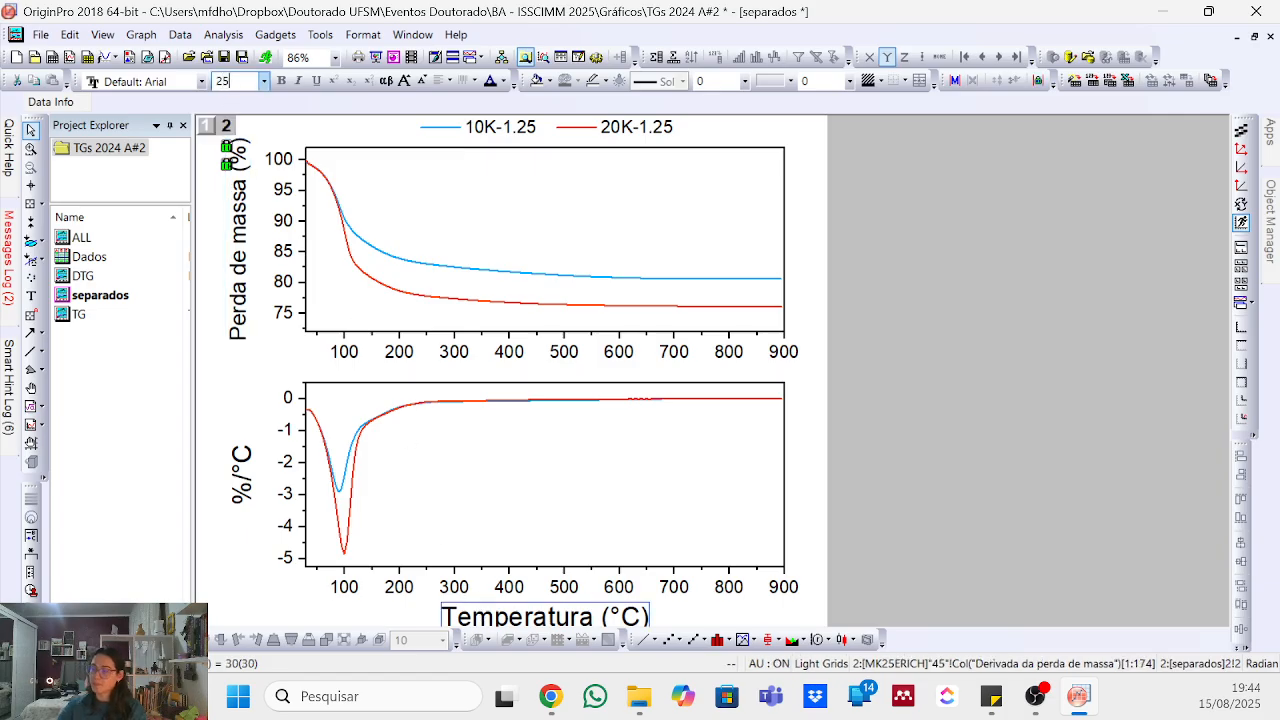
text(25)
key(Return)
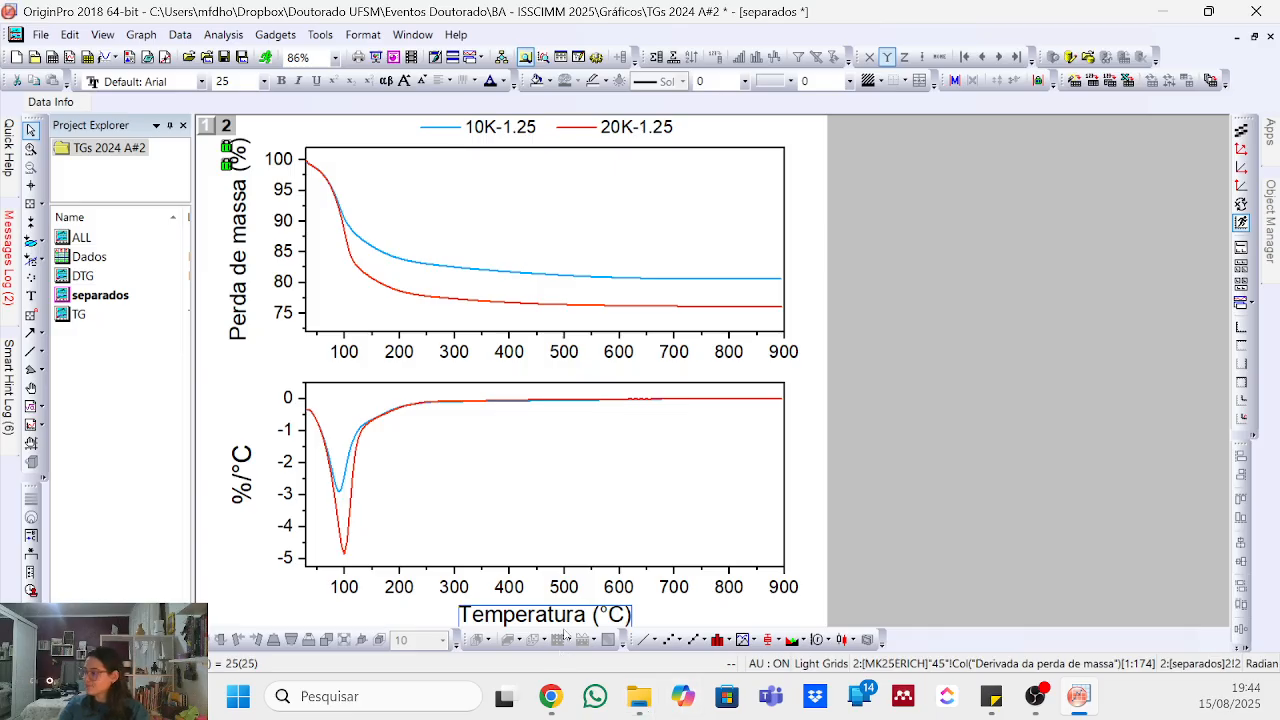
drag(567, 618, 569, 616)
click(732, 624)
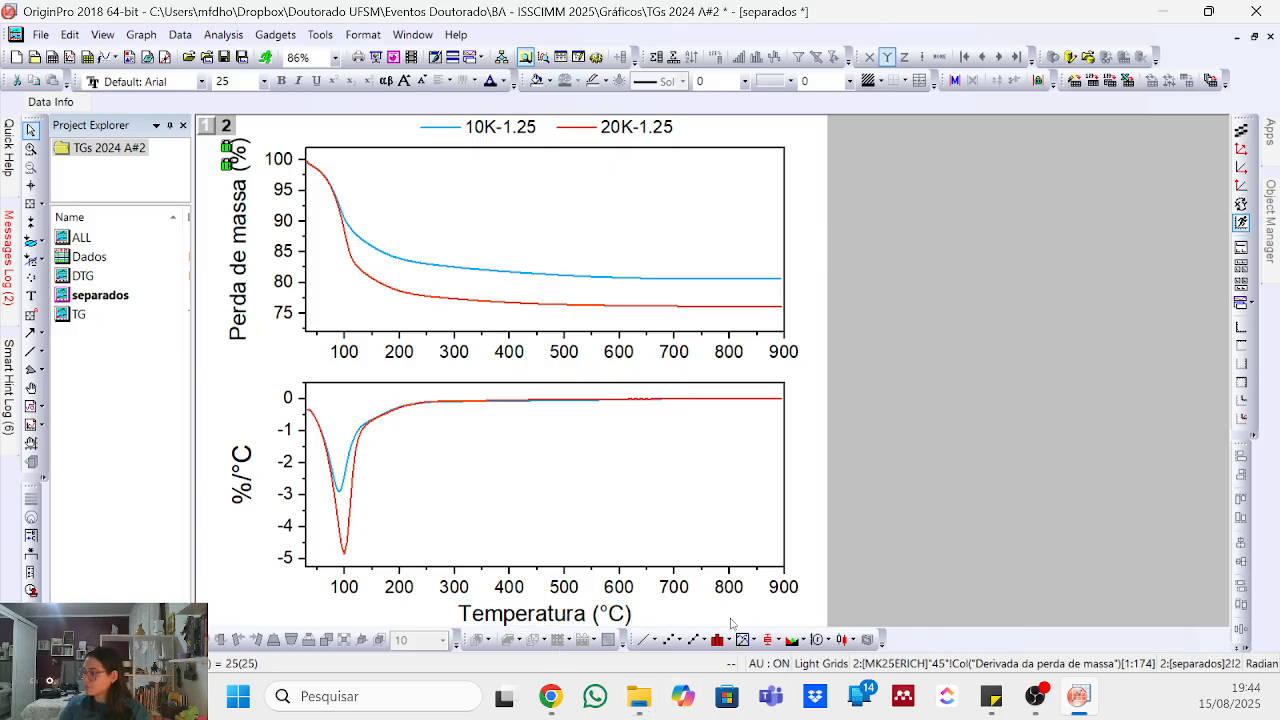
- Nudge the "Temperatura (°C)" axis title slightly upward, closer to the lower graph's tick labels
key(Up)
key(Up)
key(Up)
click(938, 486)
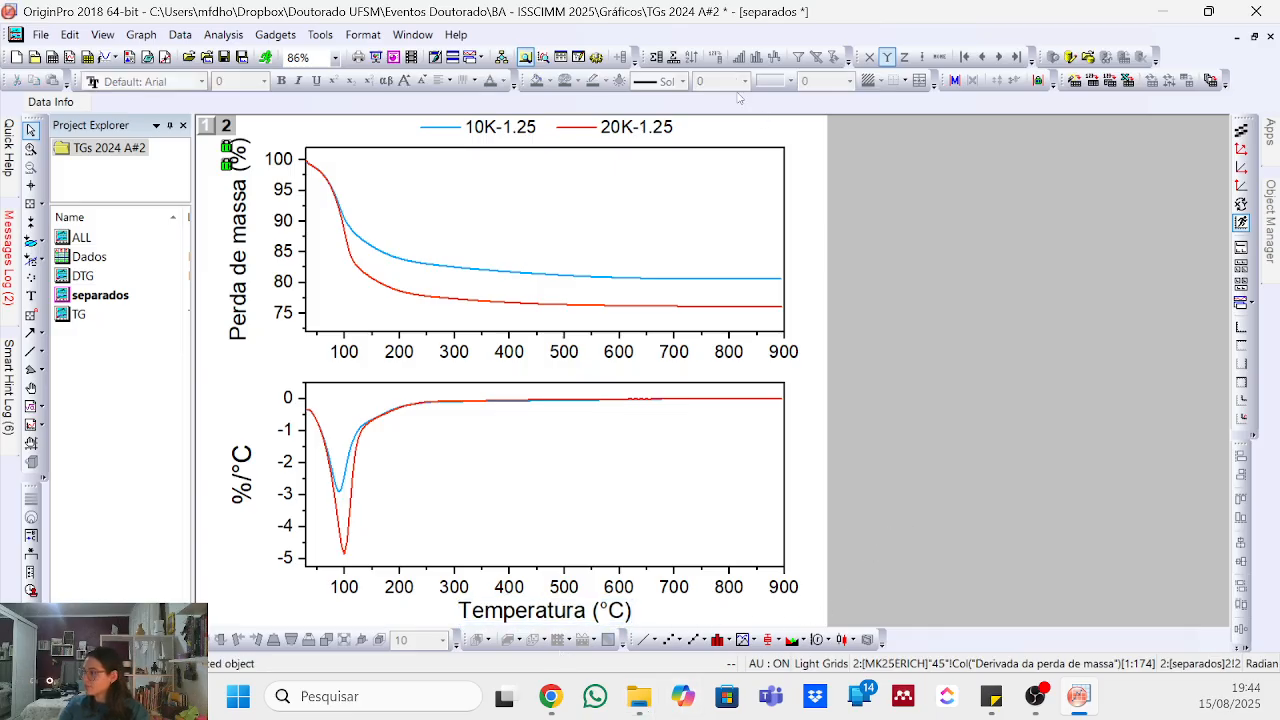
- Nudge the 10K-1.25 / 20K-1.25 legend slightly downward above the upper graph, and save the project
click(609, 138)
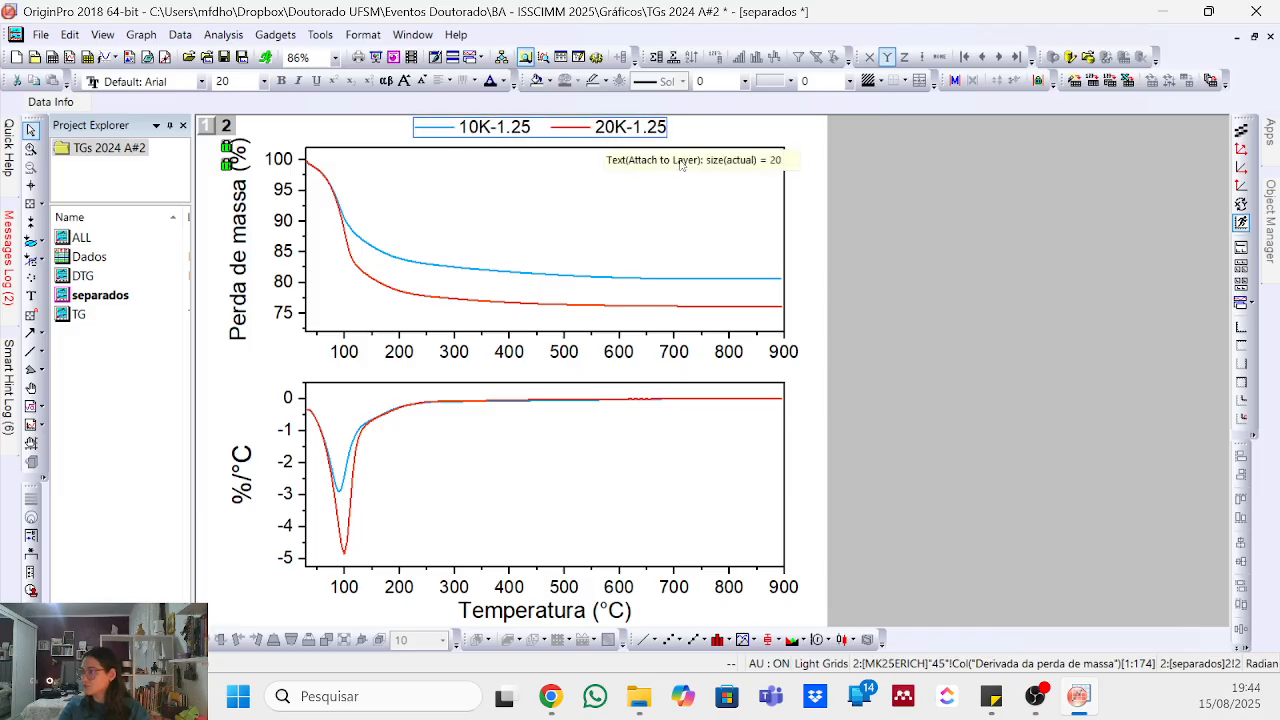
key(Down)
click(930, 313)
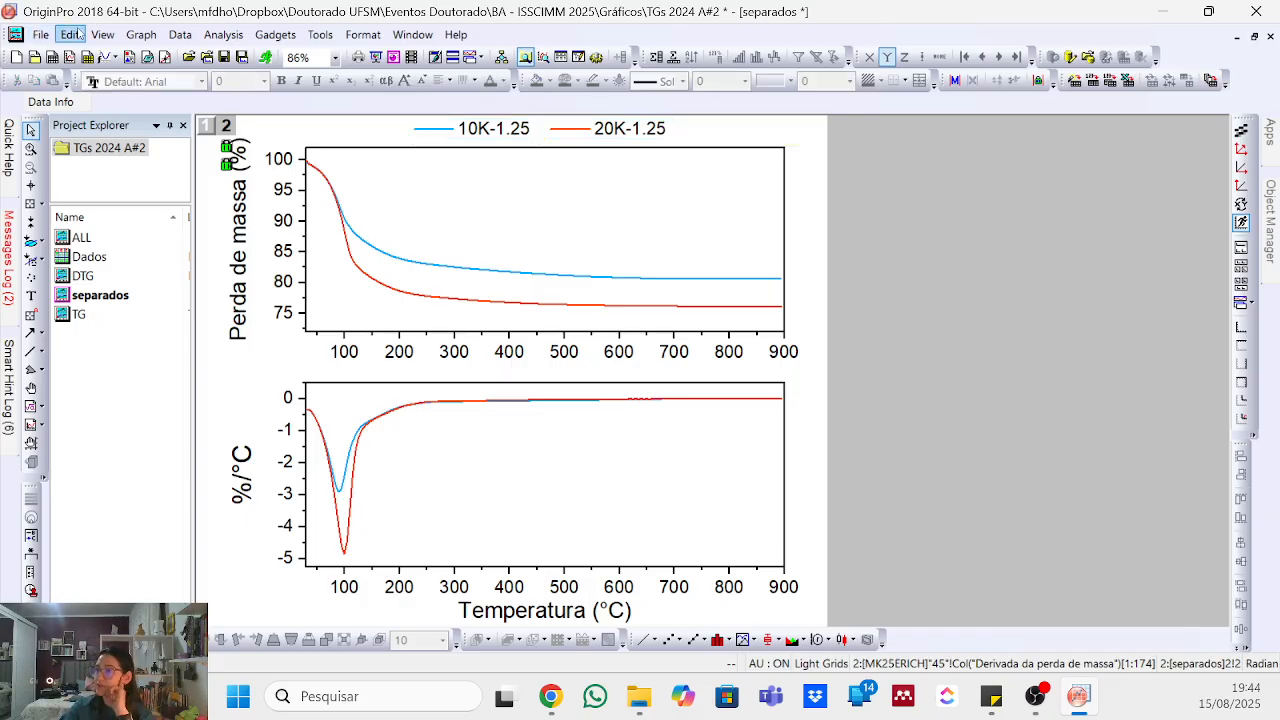
click(240, 58)
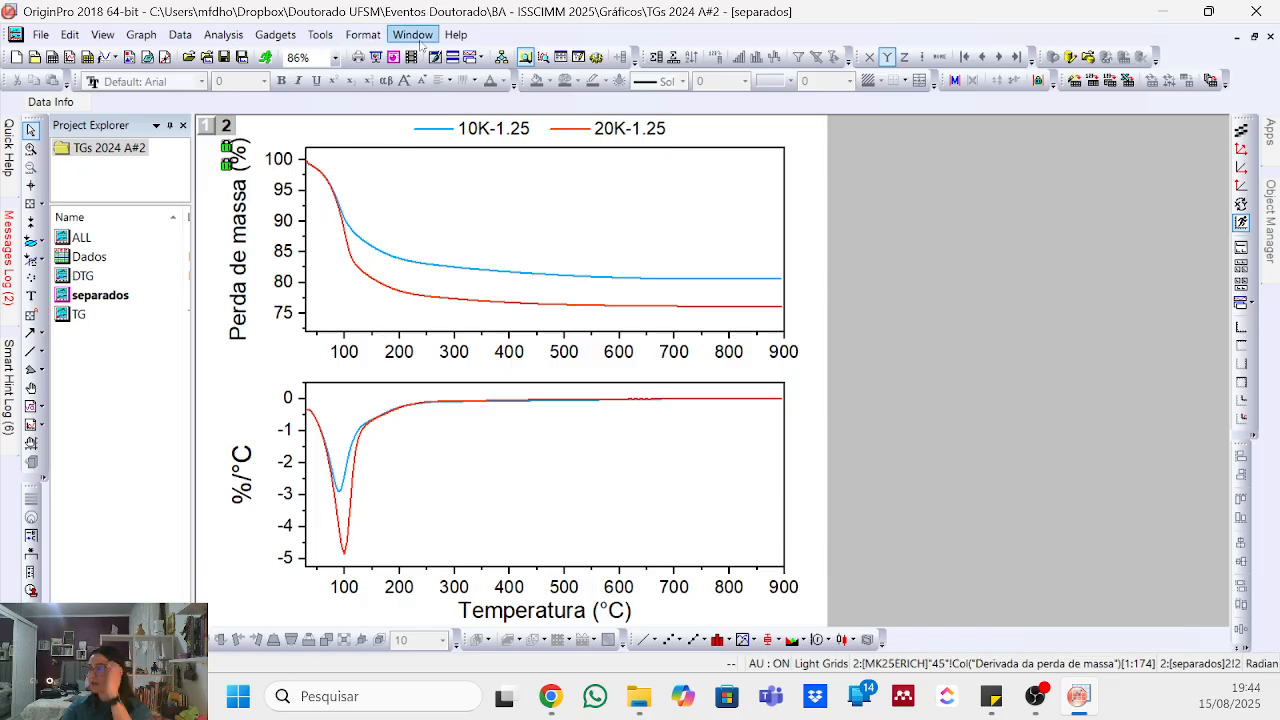
- Open the graph export settings for the active page with Portable Network Graphics (*.png) as the image type
click(70, 34)
mouse_move(40, 34)
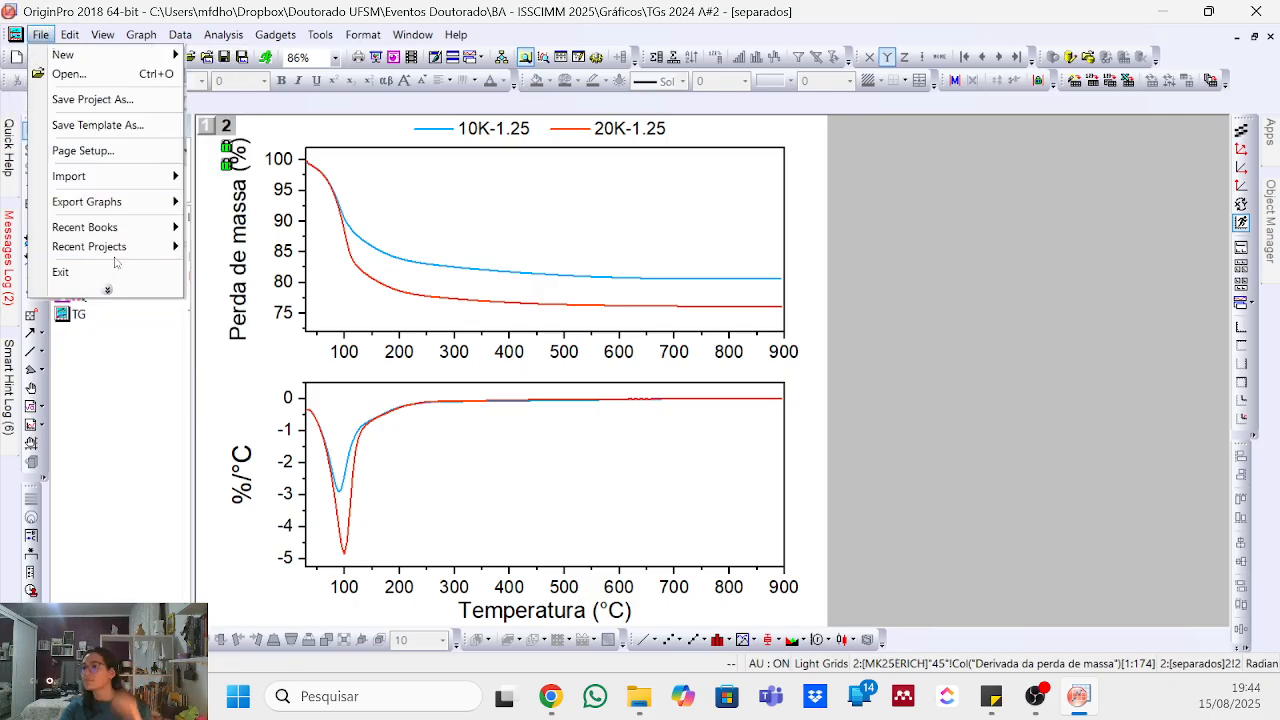
mouse_move(114, 203)
click(255, 230)
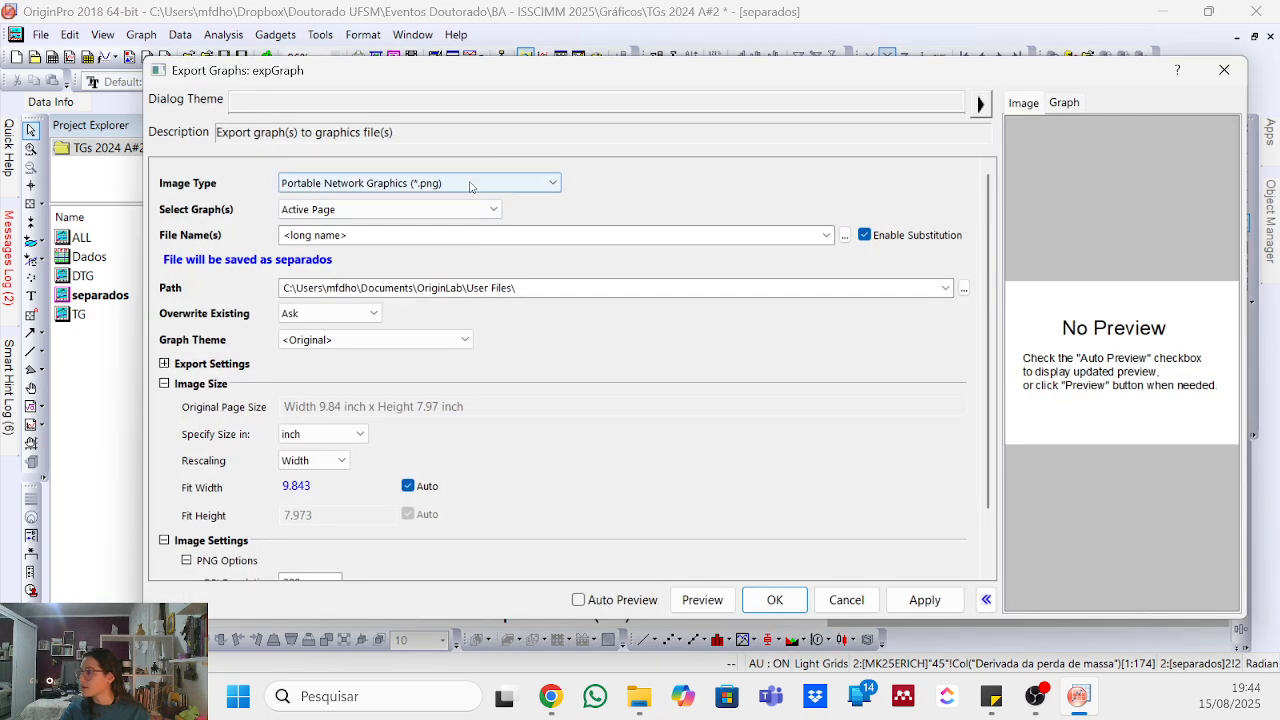
click(552, 183)
- Export the stacked graph as a PNG named TG-DTG into the BA - ISSCIMM 2025 Gráficos folder, and save the project
click(846, 240)
click(845, 237)
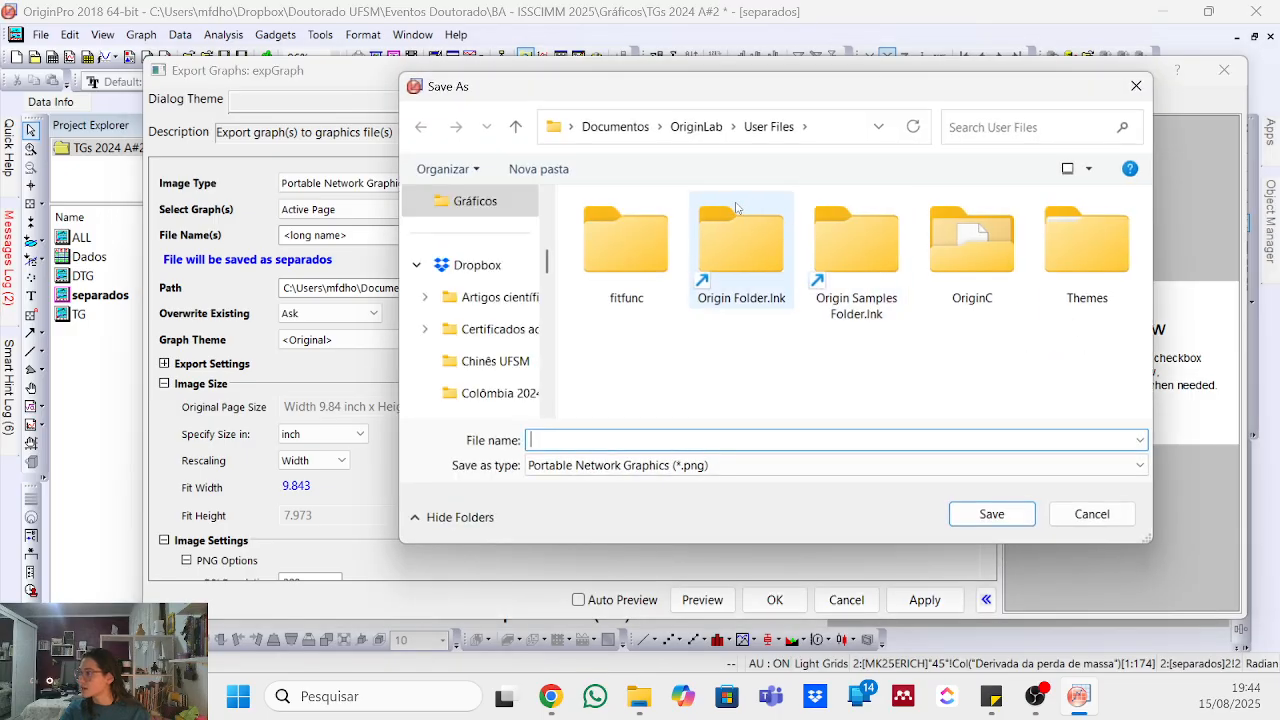
click(470, 205)
click(656, 438)
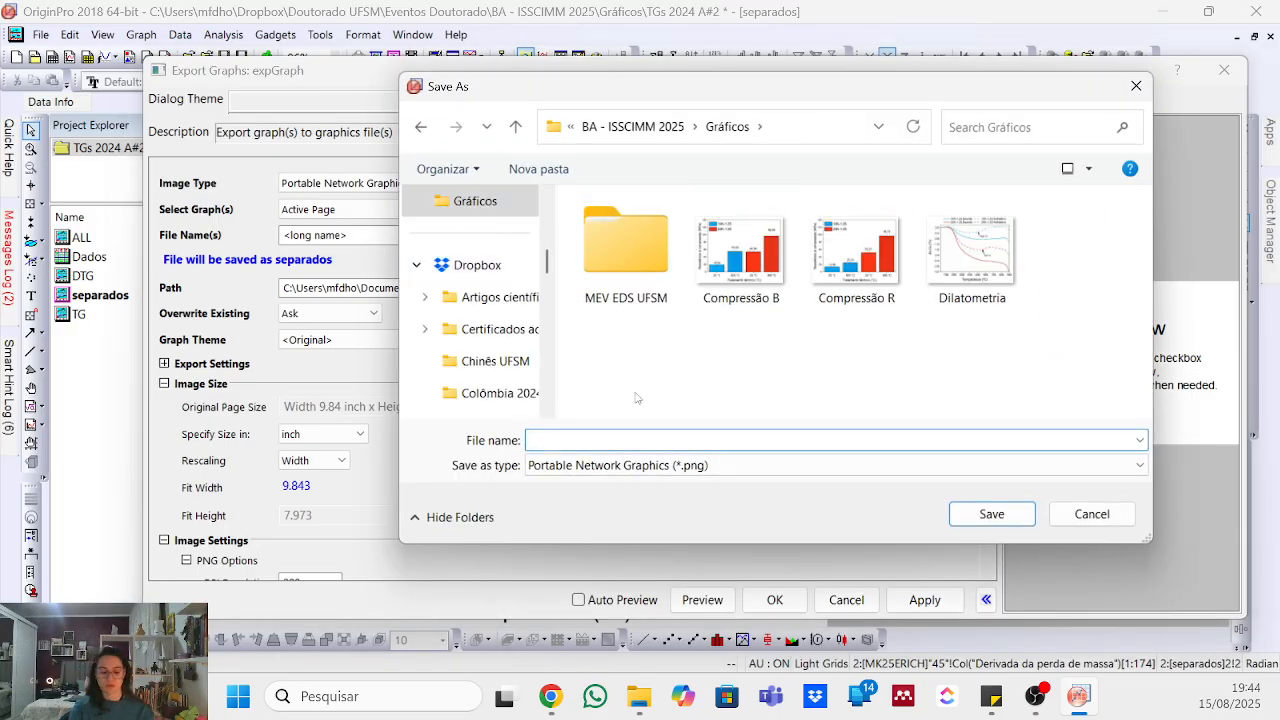
text(TGH)
key(BackSpace)
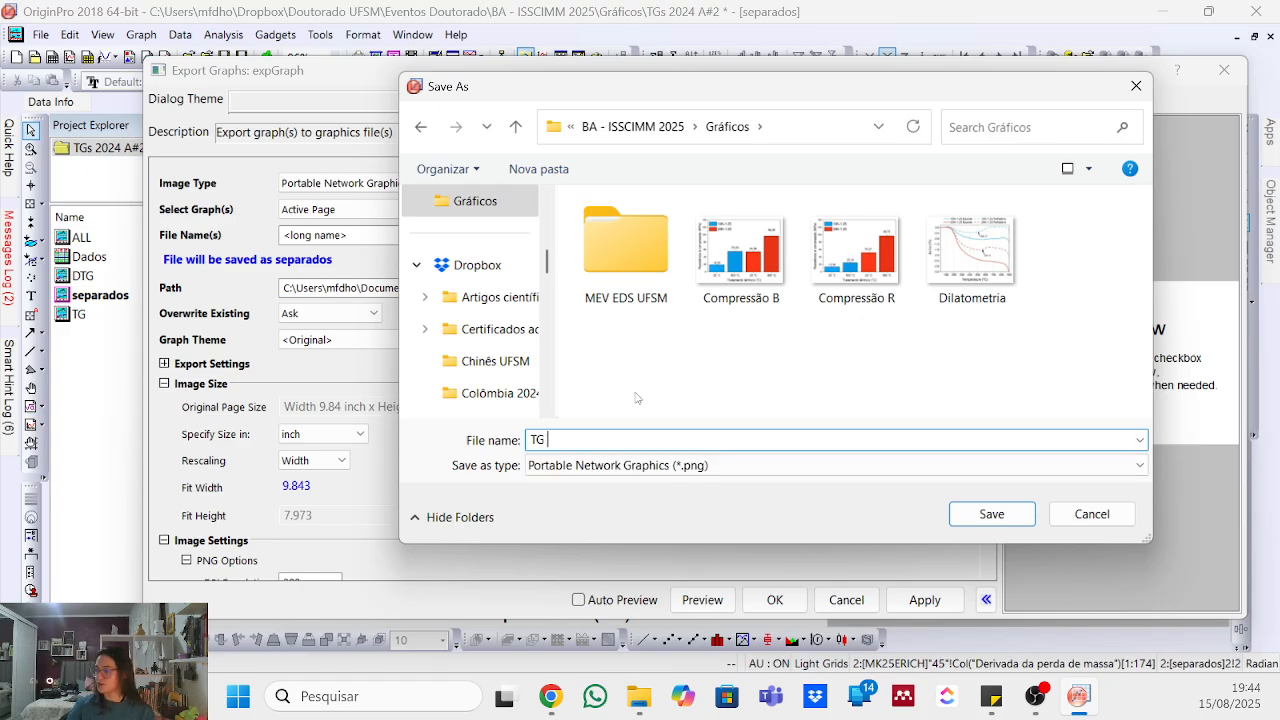
text(-FD)
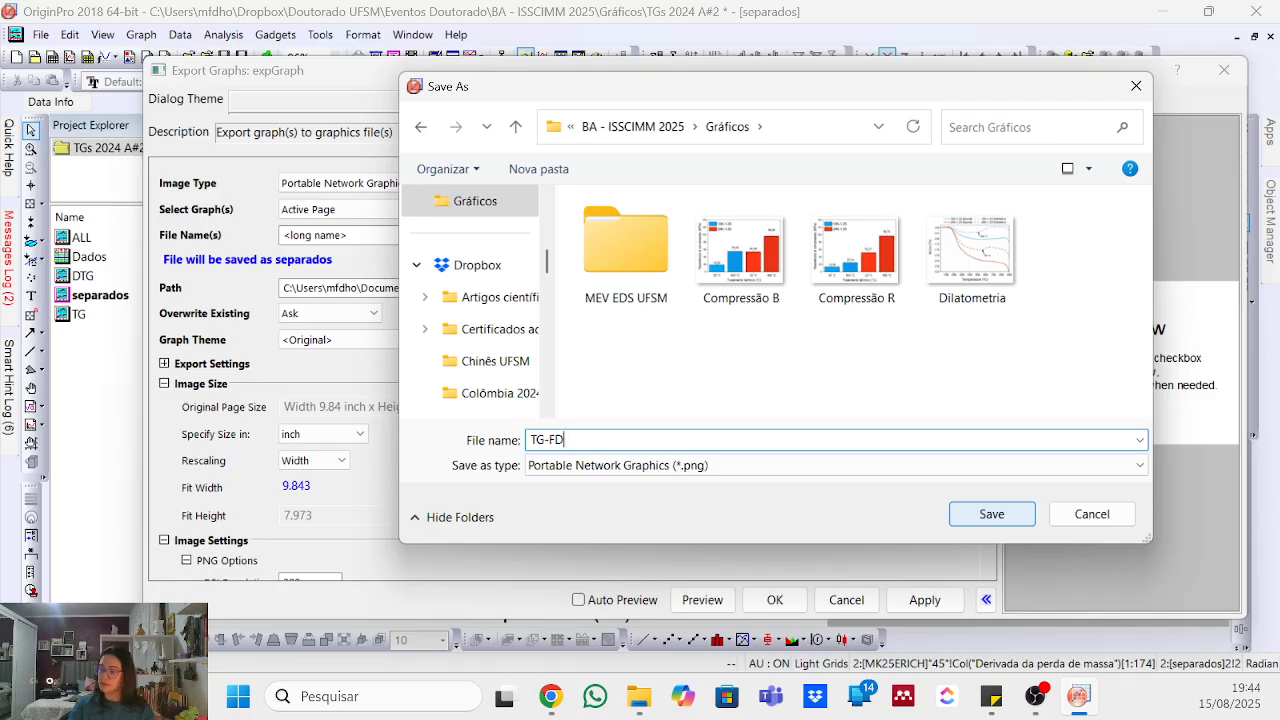
key(BackSpace)
key(BackSpace)
text(DTG)
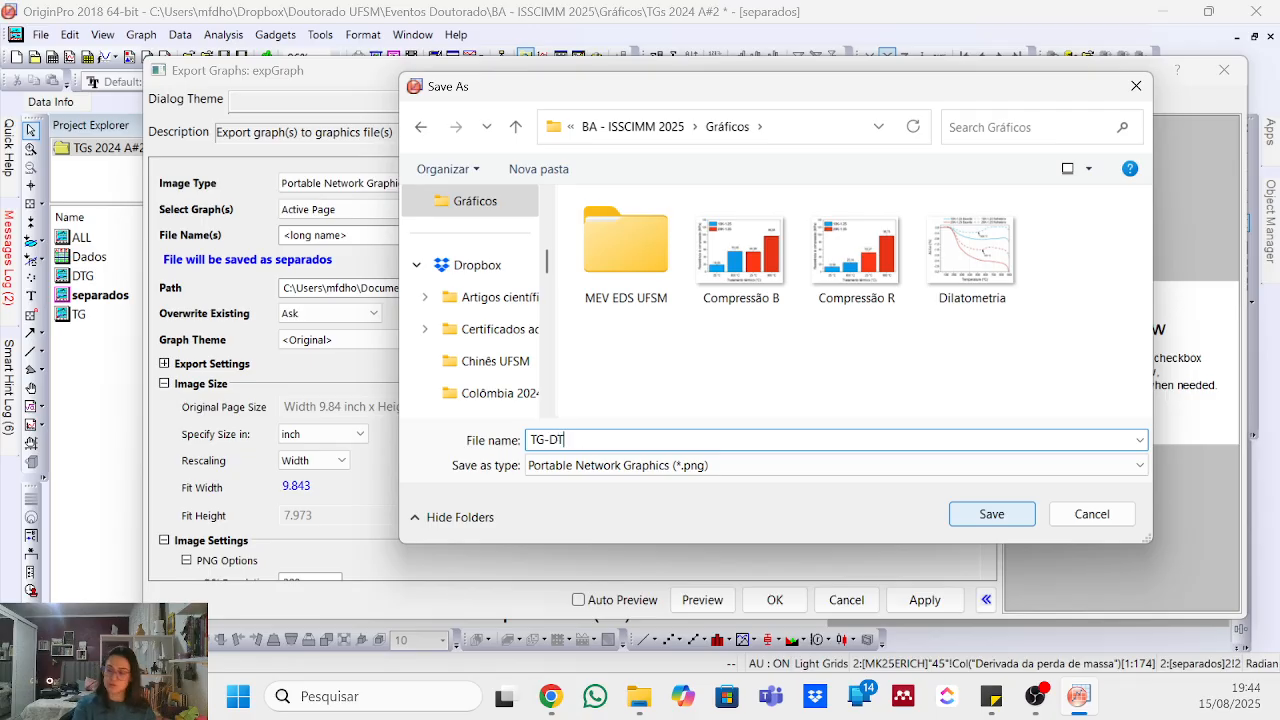
click(991, 514)
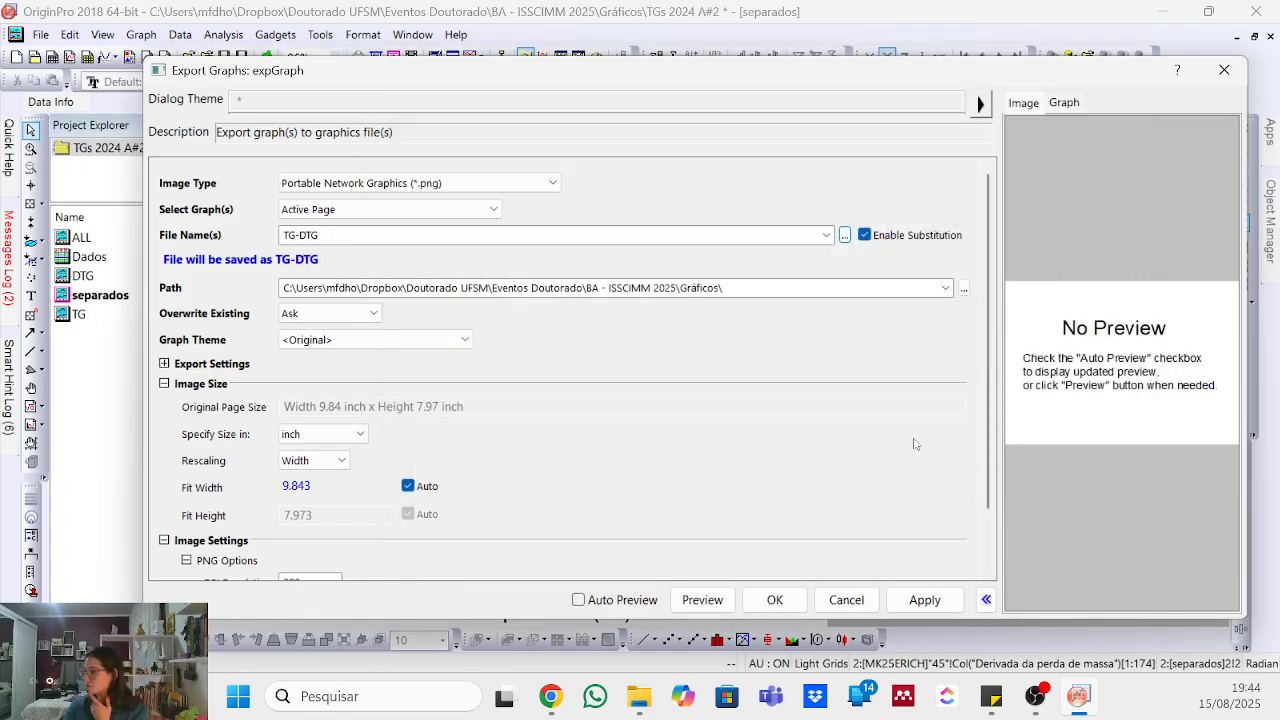
click(774, 599)
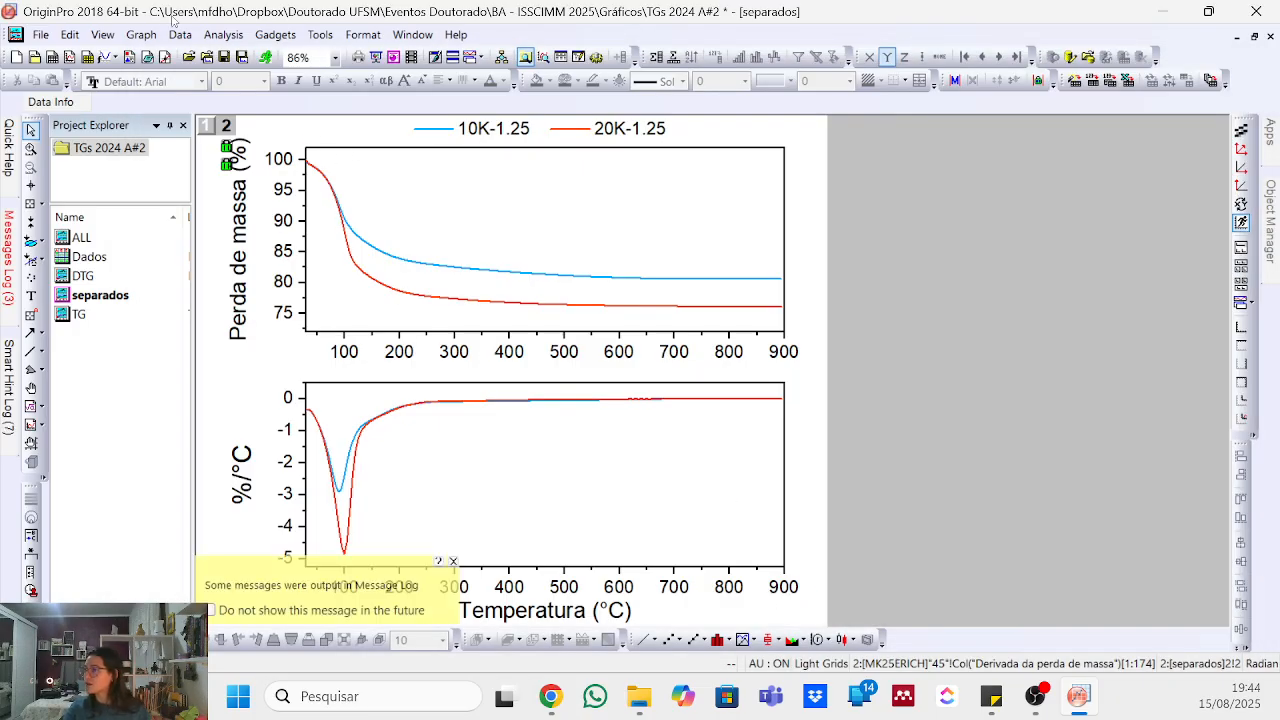
click(241, 56)
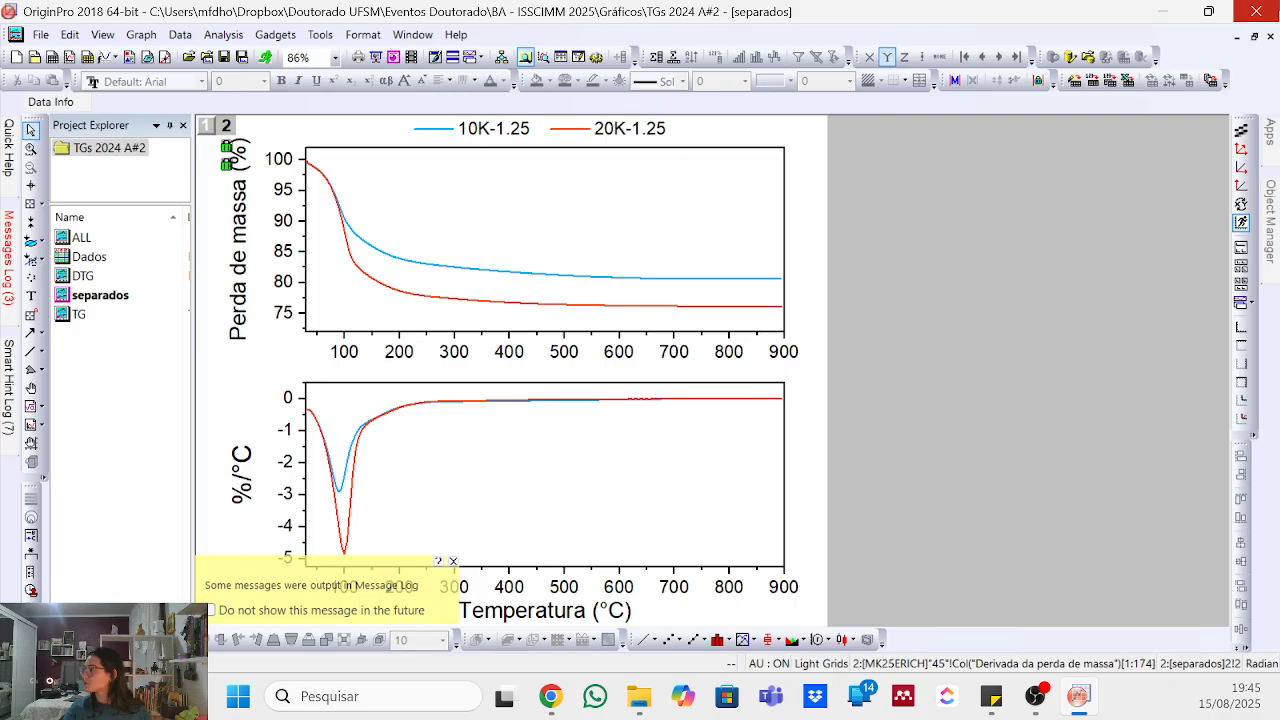